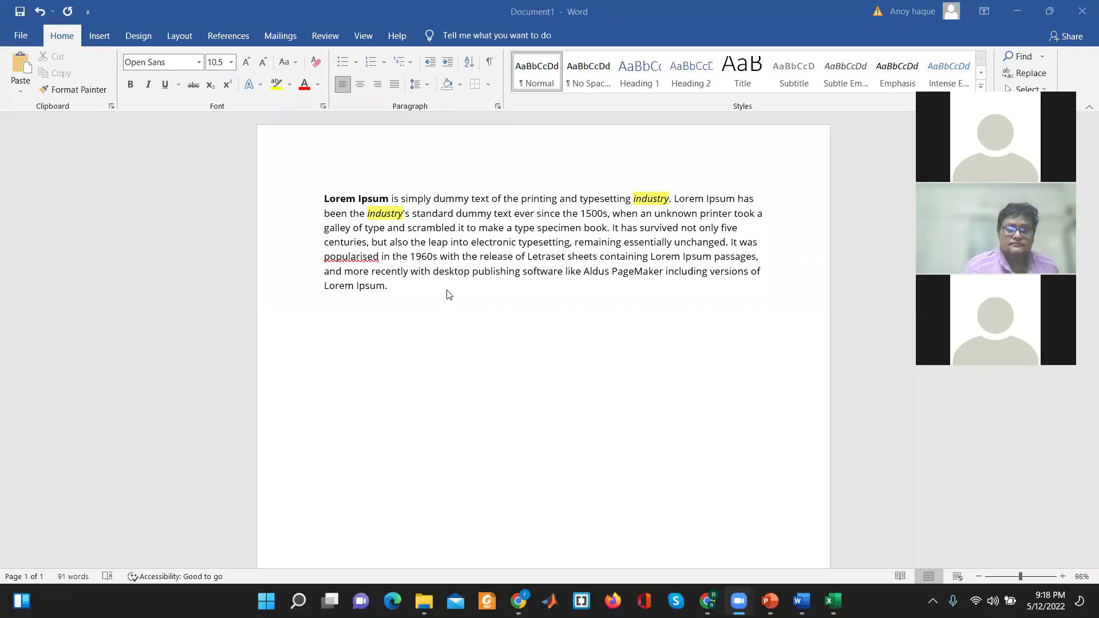
Insert a blank second page after the Lorem Ipsum paragraph
{"action": "scroll", "coordinate": [454, 311], "scroll_direction": "down", "scroll_amount": 3}
{"action": "scroll", "coordinate": [368, 313], "scroll_direction": "up", "scroll_amount": 3}
{"action": "left_click", "coordinate": [99, 35]}
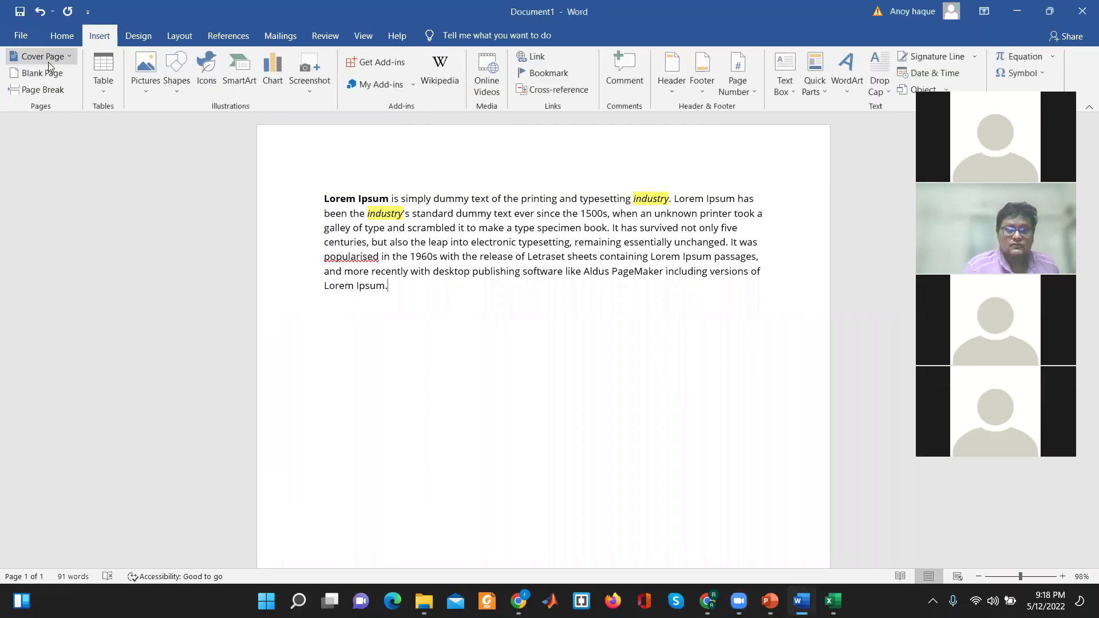
{"action": "left_click", "coordinate": [36, 74]}
{"action": "scroll", "coordinate": [368, 214], "scroll_direction": "up", "scroll_amount": 5}
{"action": "scroll", "coordinate": [427, 243], "scroll_direction": "up", "scroll_amount": 3}
{"action": "scroll", "coordinate": [427, 329], "scroll_direction": "down", "scroll_amount": 3}
{"action": "scroll", "coordinate": [372, 321], "scroll_direction": "down", "scroll_amount": 3}
{"action": "scroll", "coordinate": [329, 298], "scroll_direction": "down", "scroll_amount": 1}
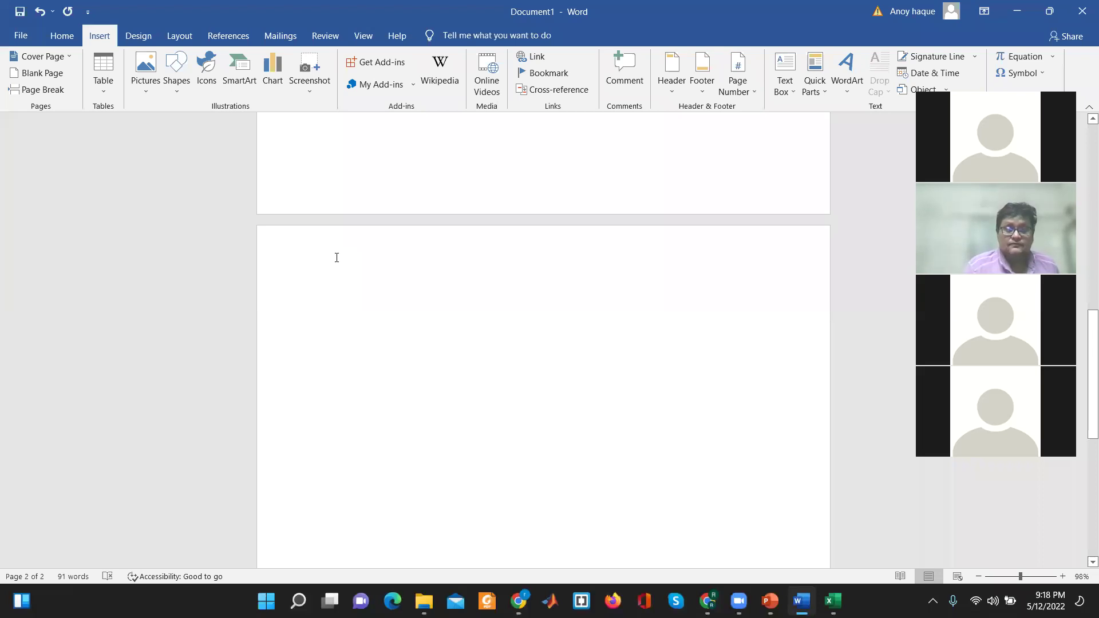
{"action": "scroll", "coordinate": [405, 246], "scroll_direction": "down", "scroll_amount": 1}
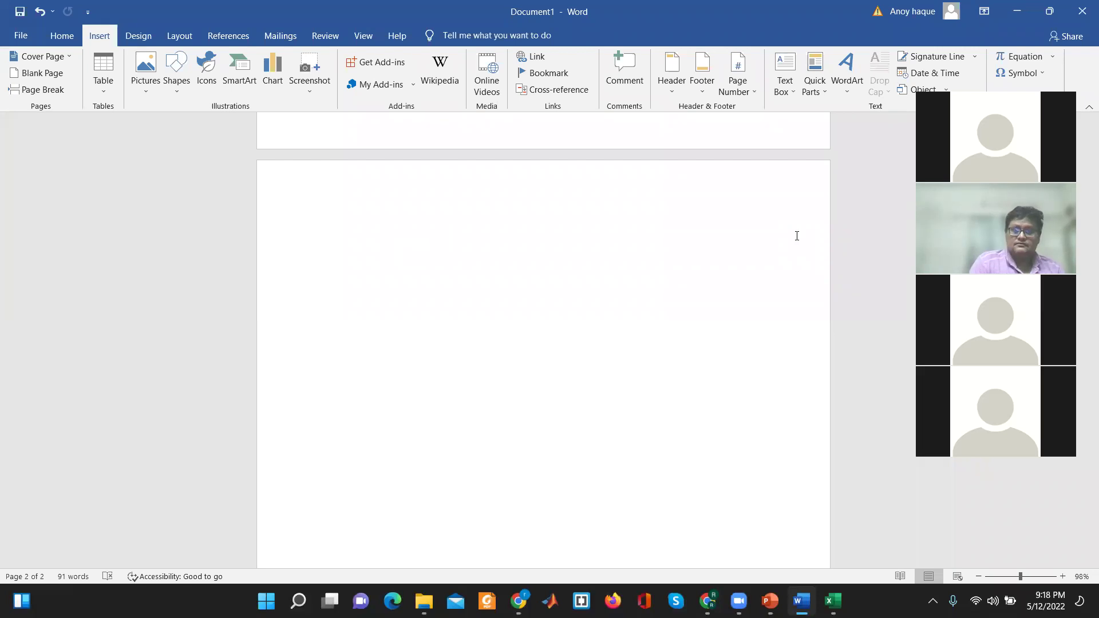
Type and delete a test letter A, then minimize the Word window
{"action": "type", "text": "A"}
{"action": "key", "text": "BackSpace"}
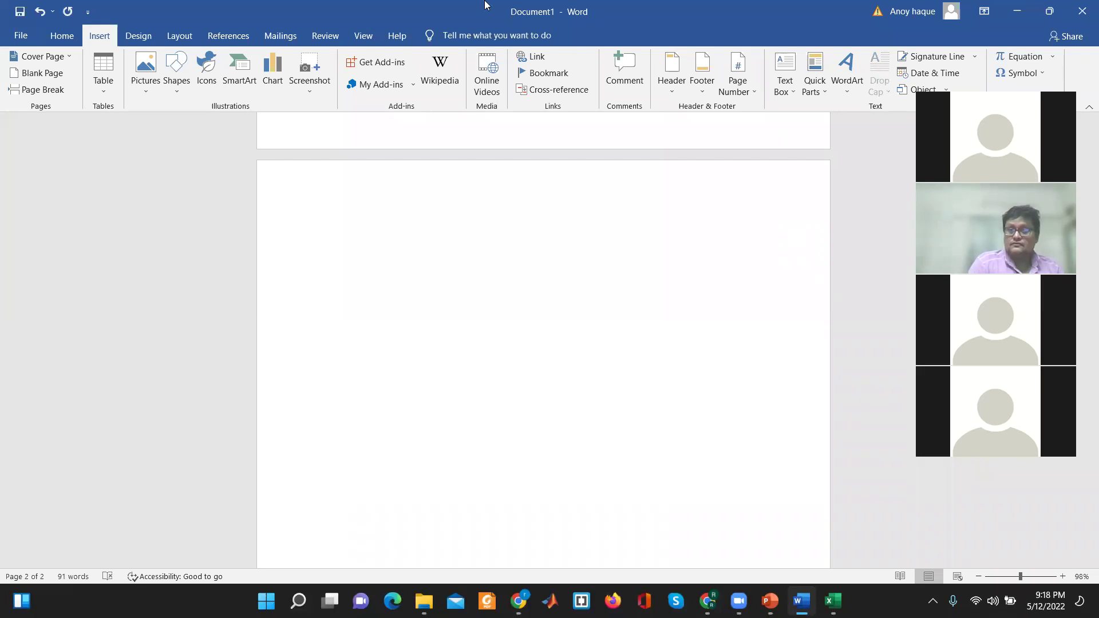
{"action": "left_click", "coordinate": [1018, 11]}
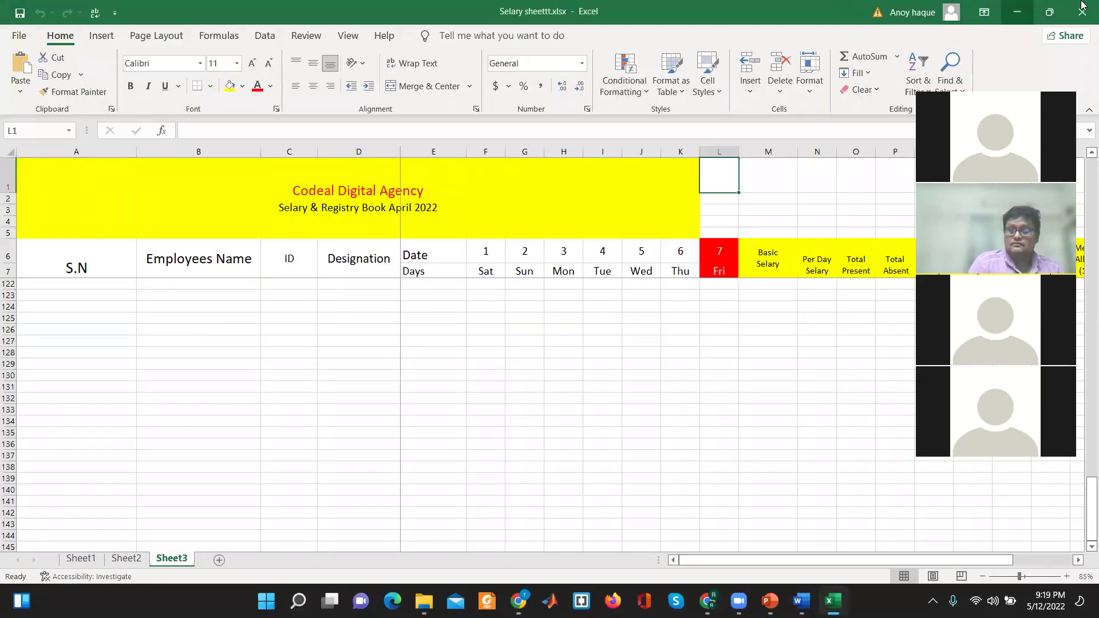
Minimize Excel and Chrome, then search for 'word' and launch Word
{"action": "left_click", "coordinate": [1018, 9]}
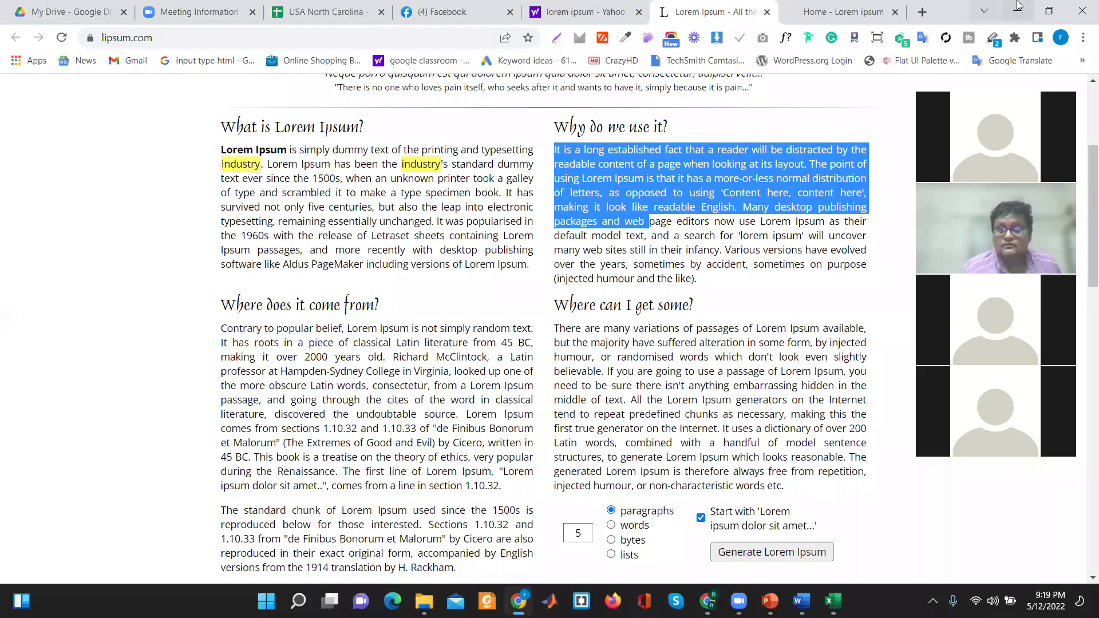
{"action": "left_click", "coordinate": [1017, 8]}
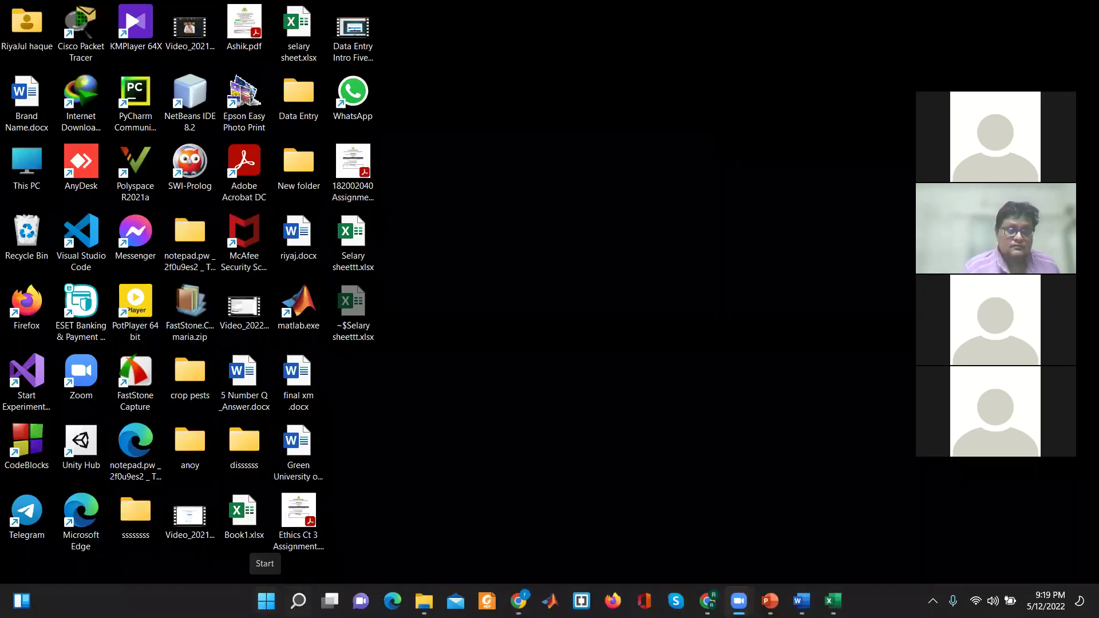
{"action": "left_click", "coordinate": [298, 601]}
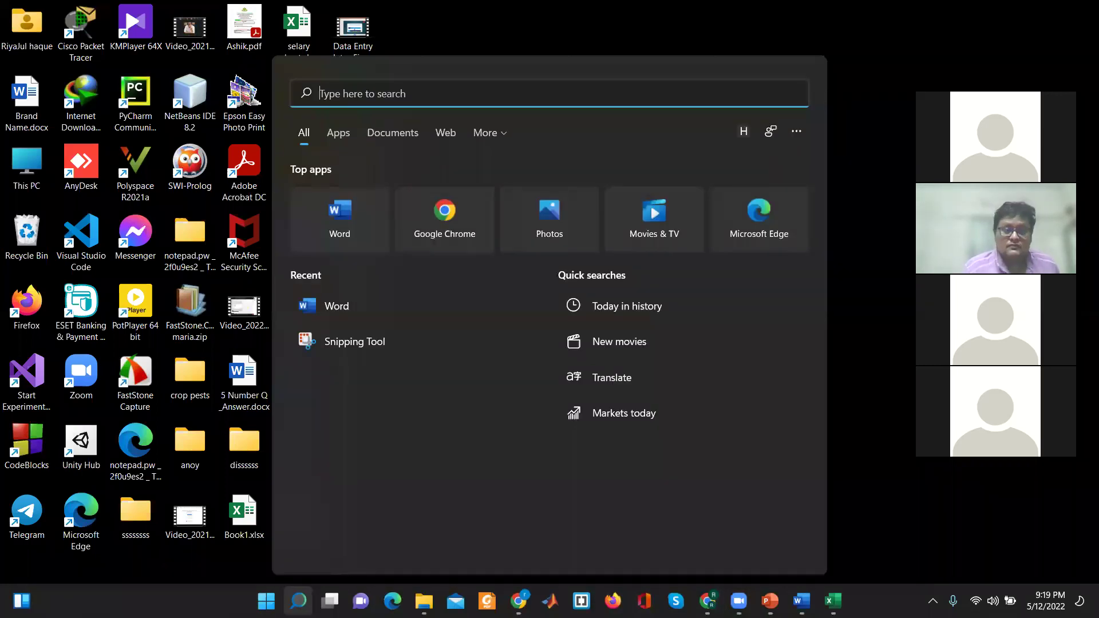
{"action": "type", "text": "w"}
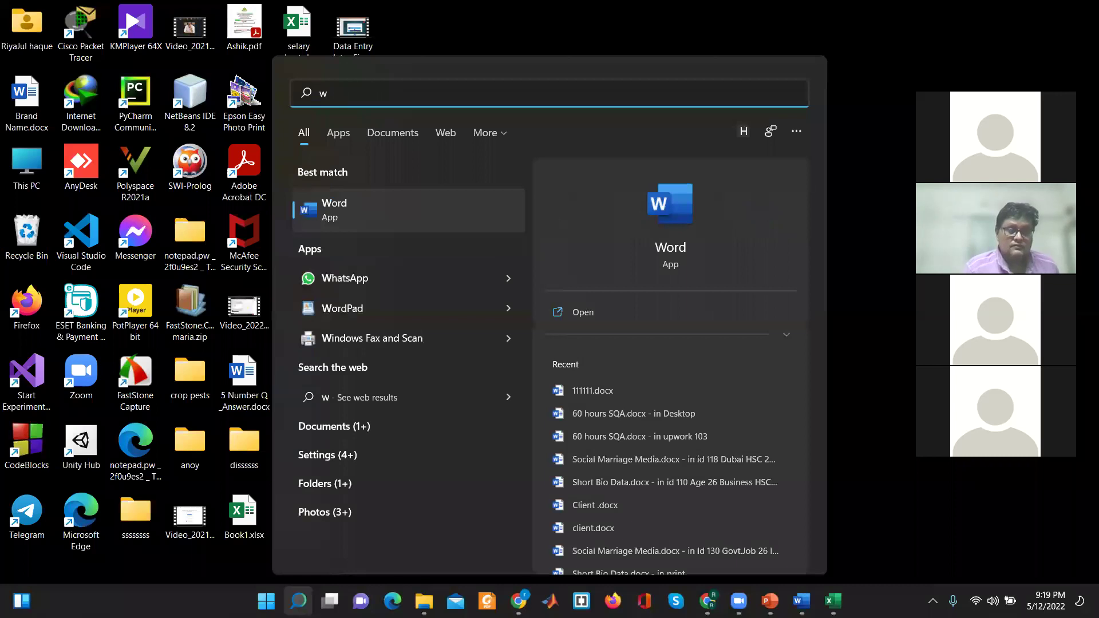
{"action": "type", "text": "ord"}
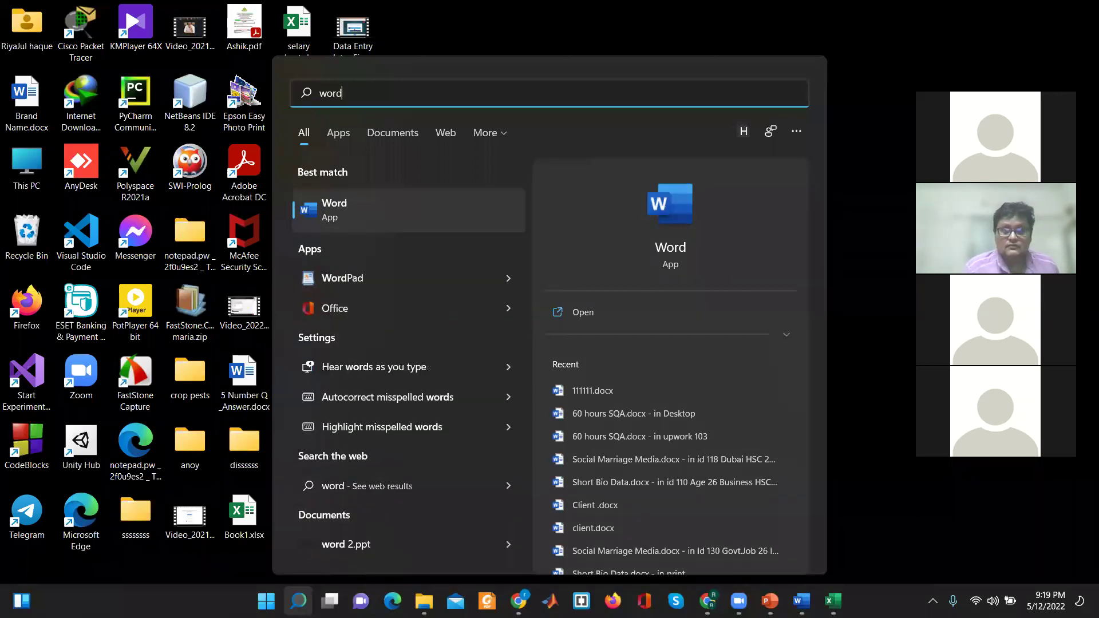
{"action": "key", "text": "Return"}
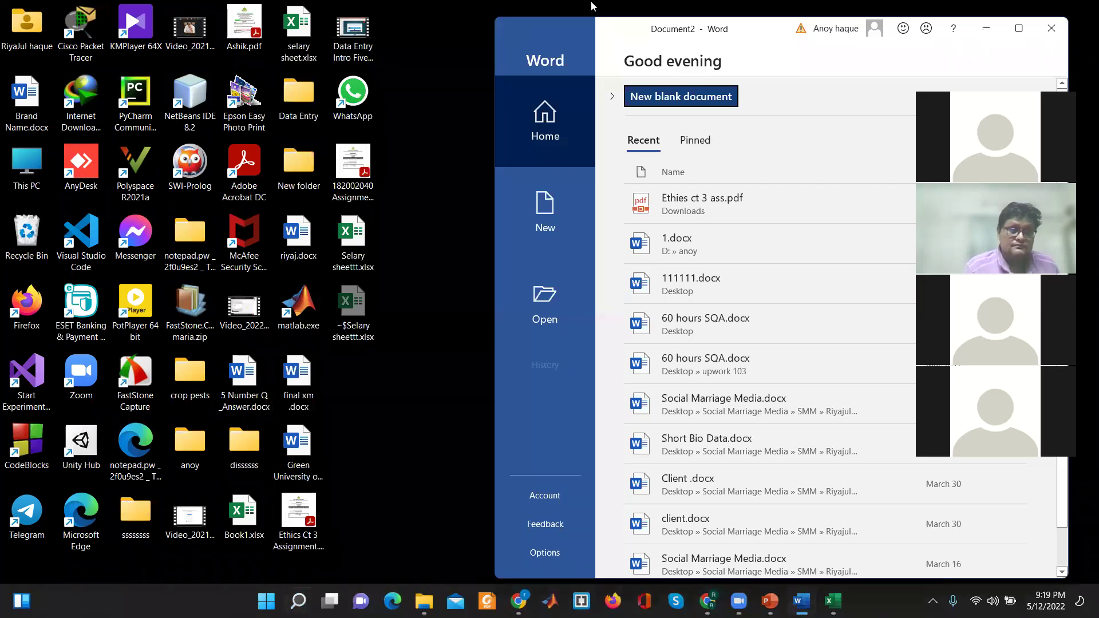
Maximize the Word start window and create a new Blank document from New
{"action": "left_click", "coordinate": [1019, 28]}
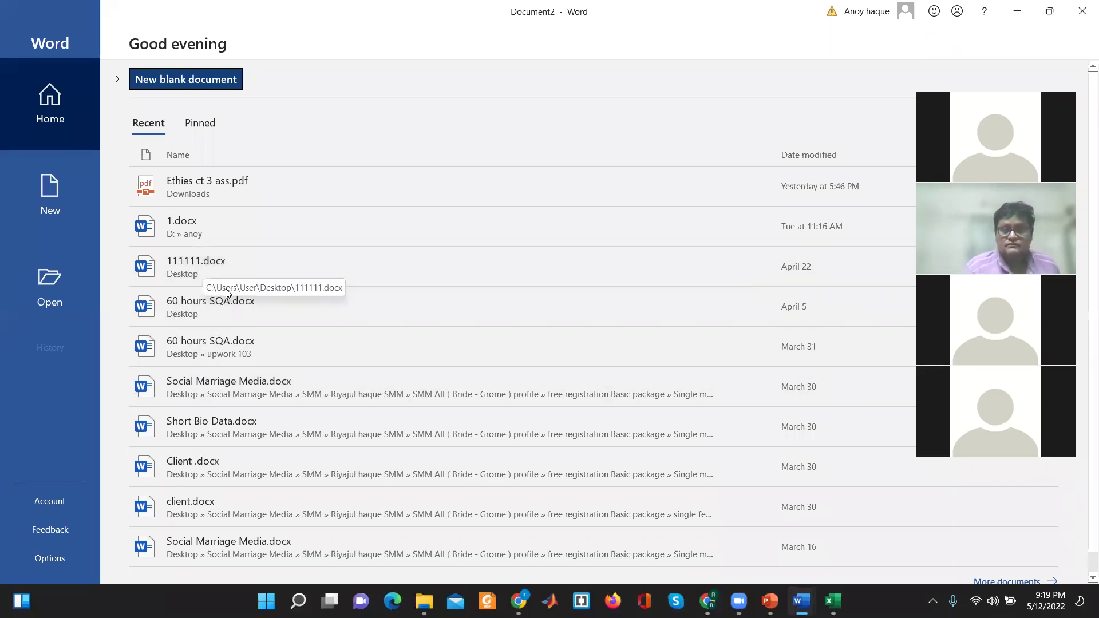
{"action": "left_click", "coordinate": [42, 193]}
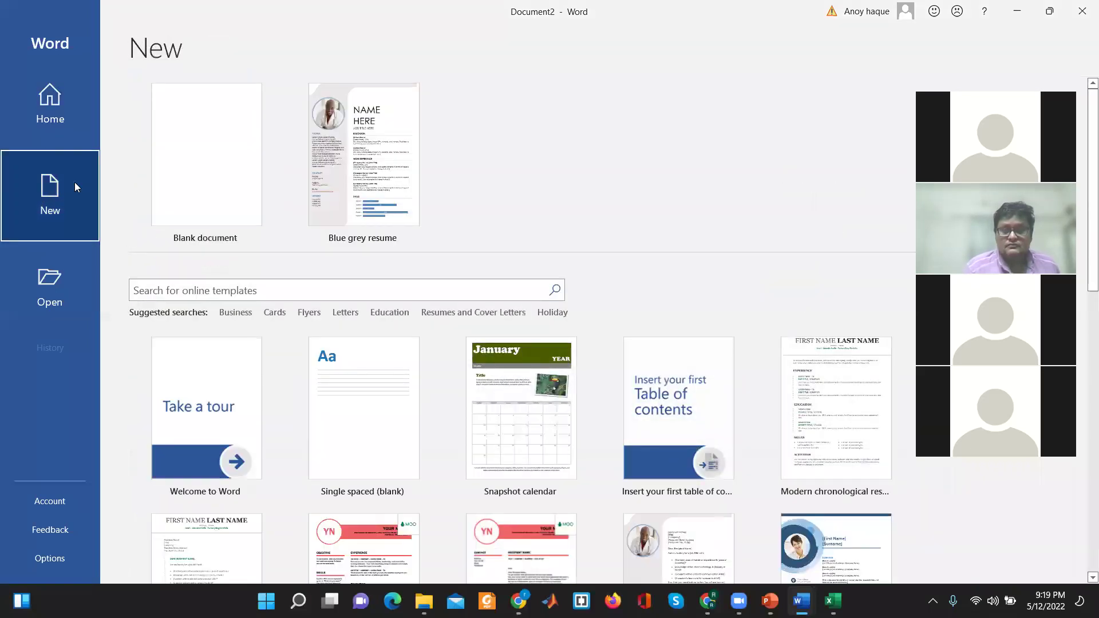
{"action": "left_click", "coordinate": [218, 182]}
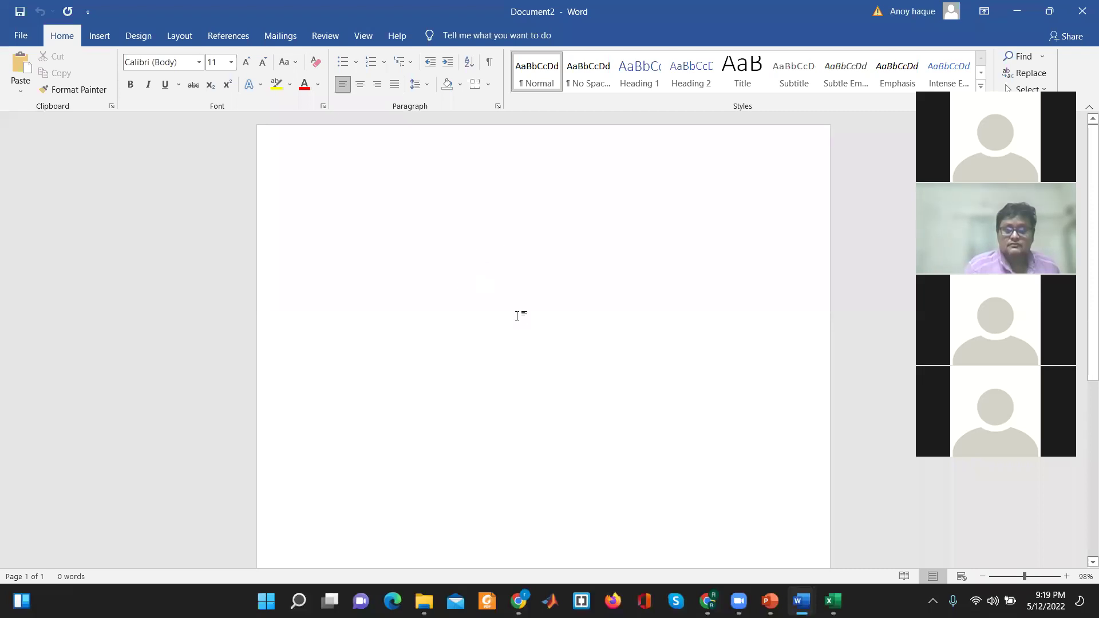
{"action": "scroll", "coordinate": [504, 315], "scroll_direction": "down", "scroll_amount": 1}
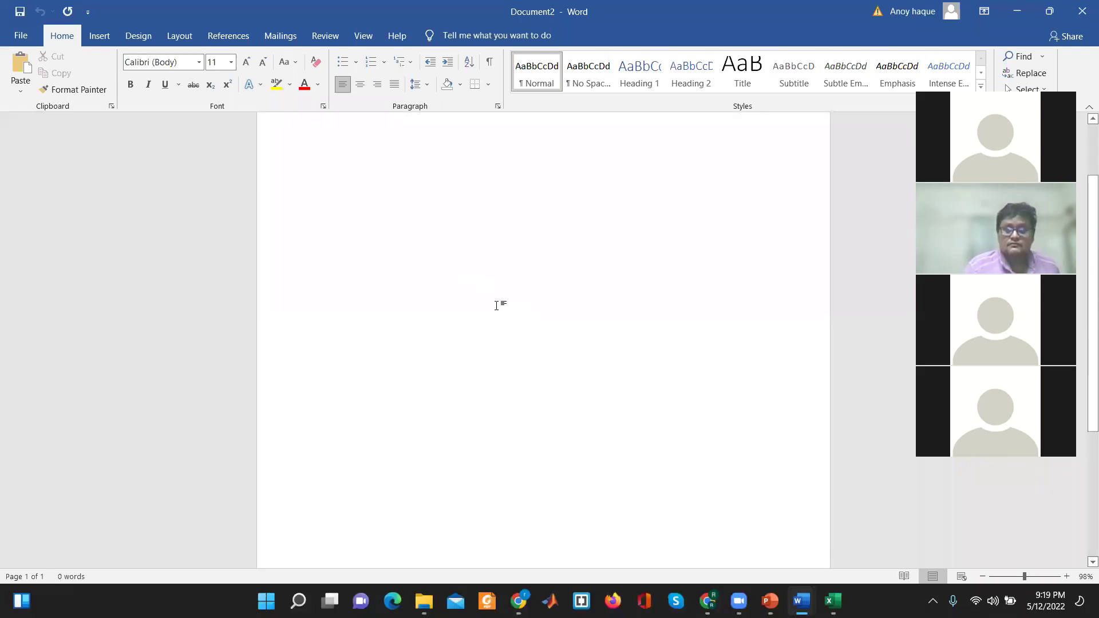
{"action": "scroll", "coordinate": [513, 328], "scroll_direction": "up", "scroll_amount": 1}
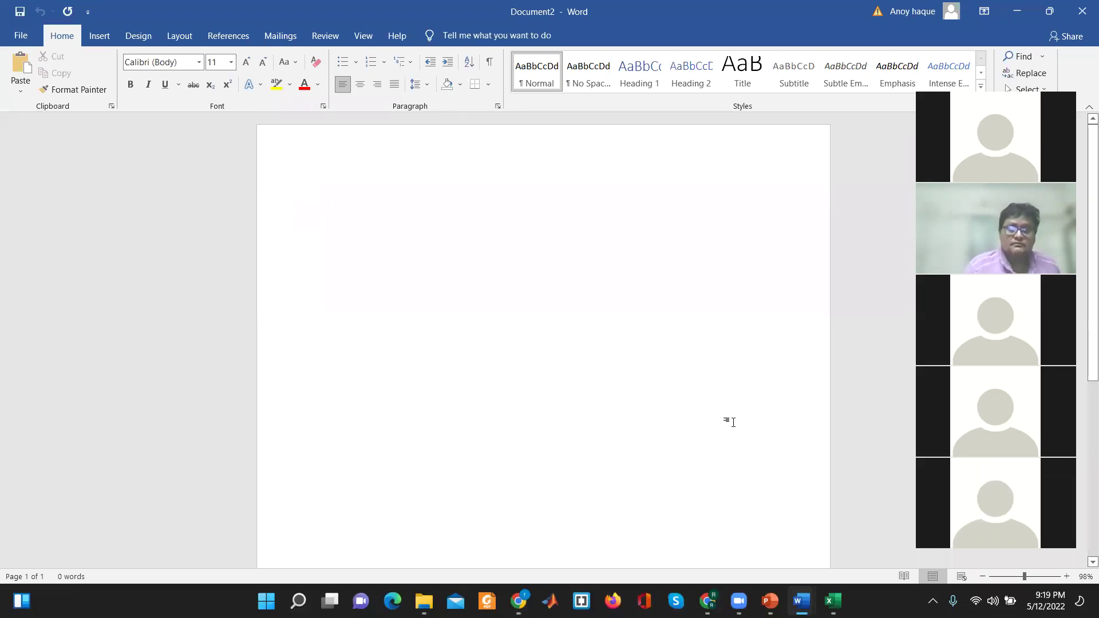
{"action": "scroll", "coordinate": [571, 326], "scroll_direction": "down", "scroll_amount": 1}
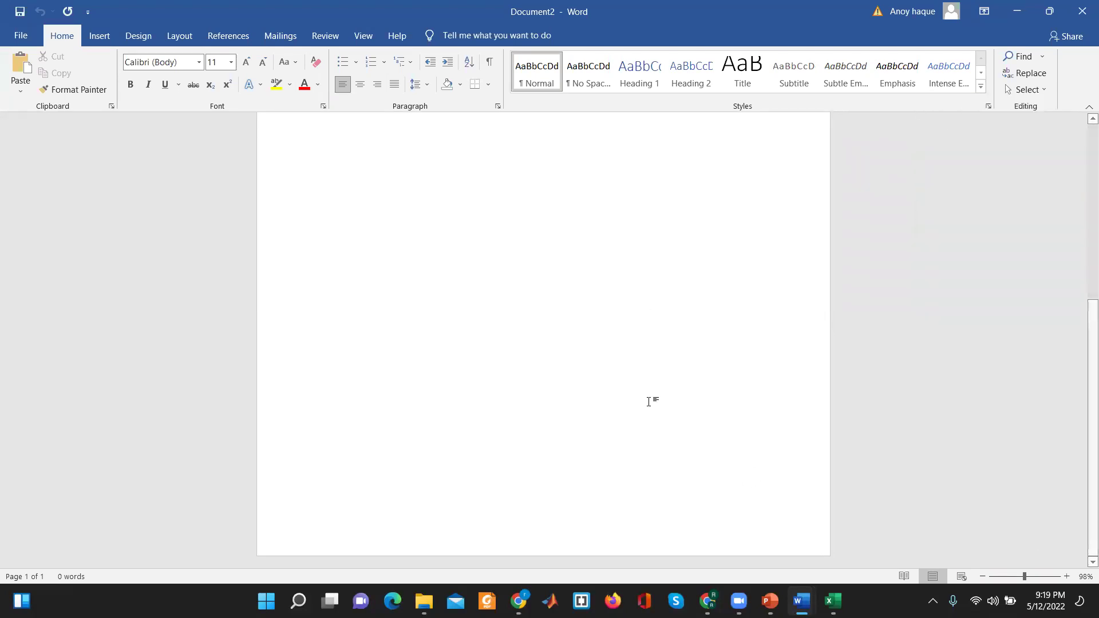
{"action": "scroll", "coordinate": [630, 372], "scroll_direction": "up", "scroll_amount": 3}
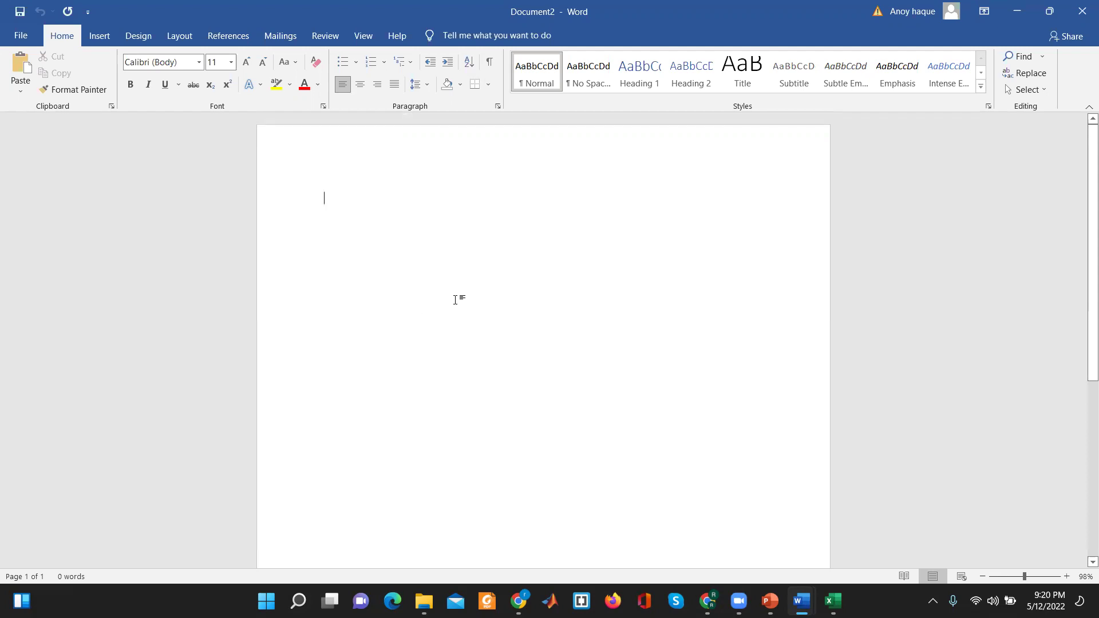
{"action": "scroll", "coordinate": [453, 299], "scroll_direction": "down", "scroll_amount": 5}
{"action": "scroll", "coordinate": [421, 305], "scroll_direction": "up", "scroll_amount": 3}
{"action": "scroll", "coordinate": [407, 299], "scroll_direction": "up", "scroll_amount": 2}
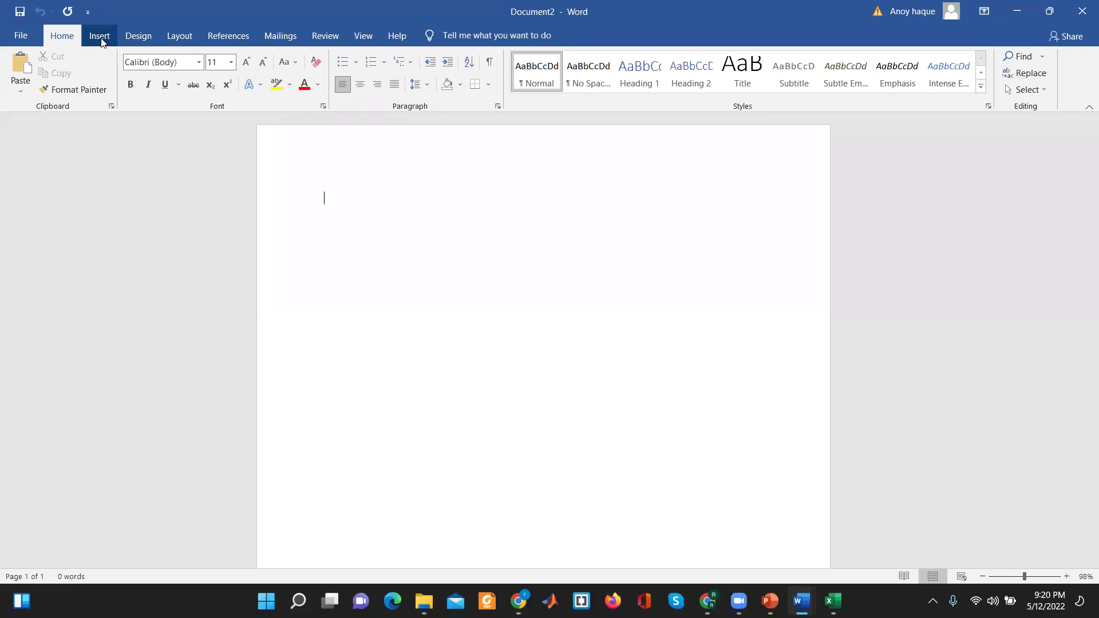
Insert blank pages until Document2 runs to six pages
{"action": "left_click", "coordinate": [103, 43]}
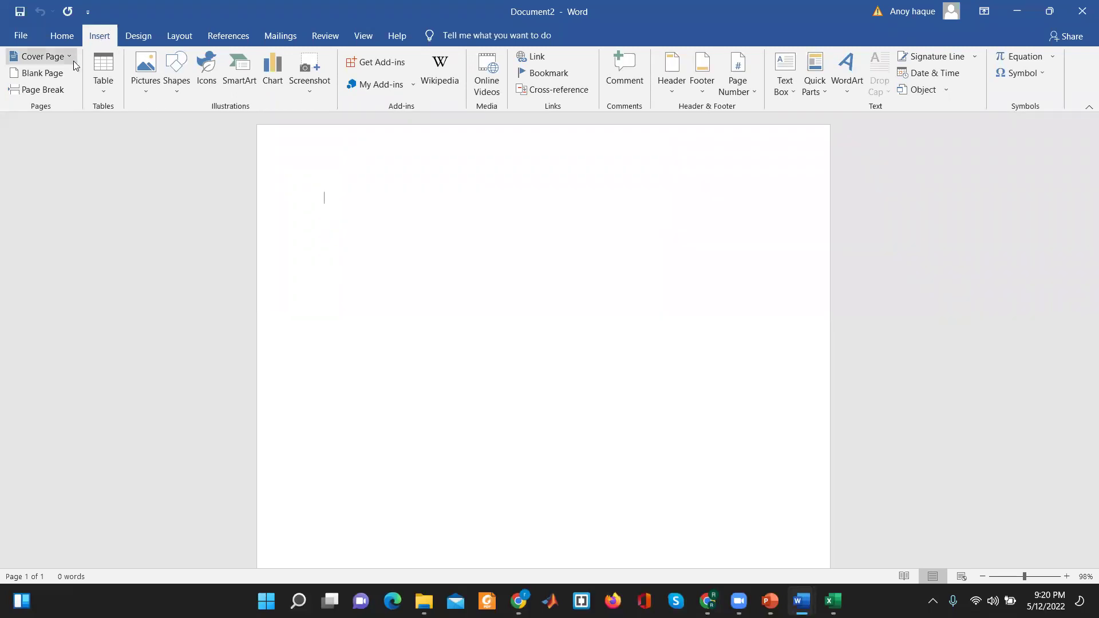
{"action": "left_click", "coordinate": [46, 78]}
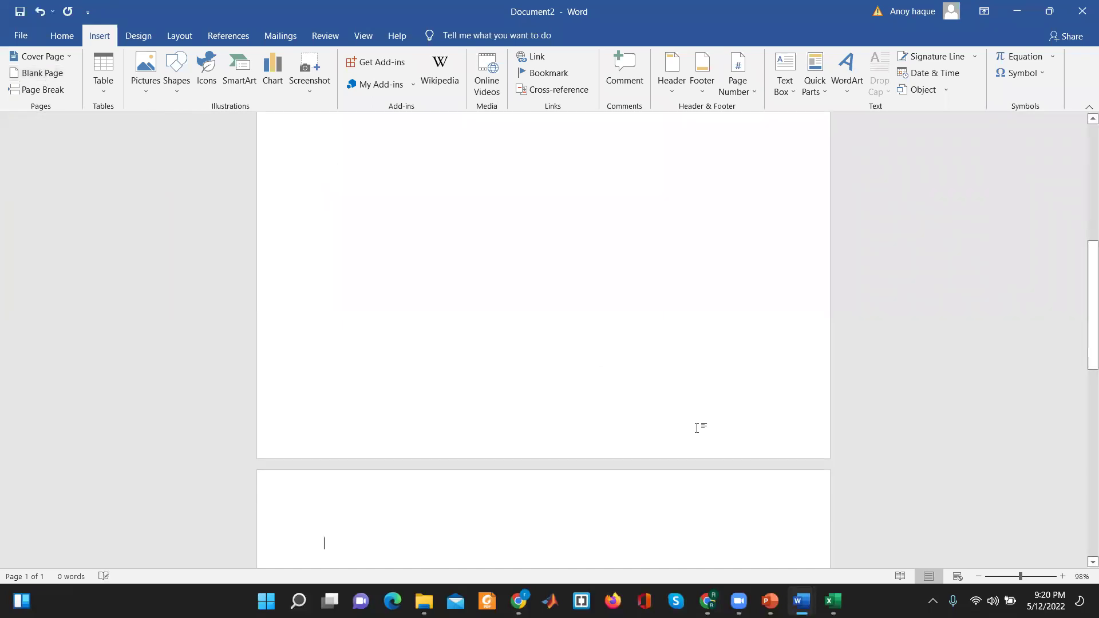
{"action": "scroll", "coordinate": [441, 381], "scroll_direction": "down", "scroll_amount": 2}
{"action": "scroll", "coordinate": [443, 369], "scroll_direction": "down", "scroll_amount": 2}
{"action": "scroll", "coordinate": [441, 366], "scroll_direction": "up", "scroll_amount": 1}
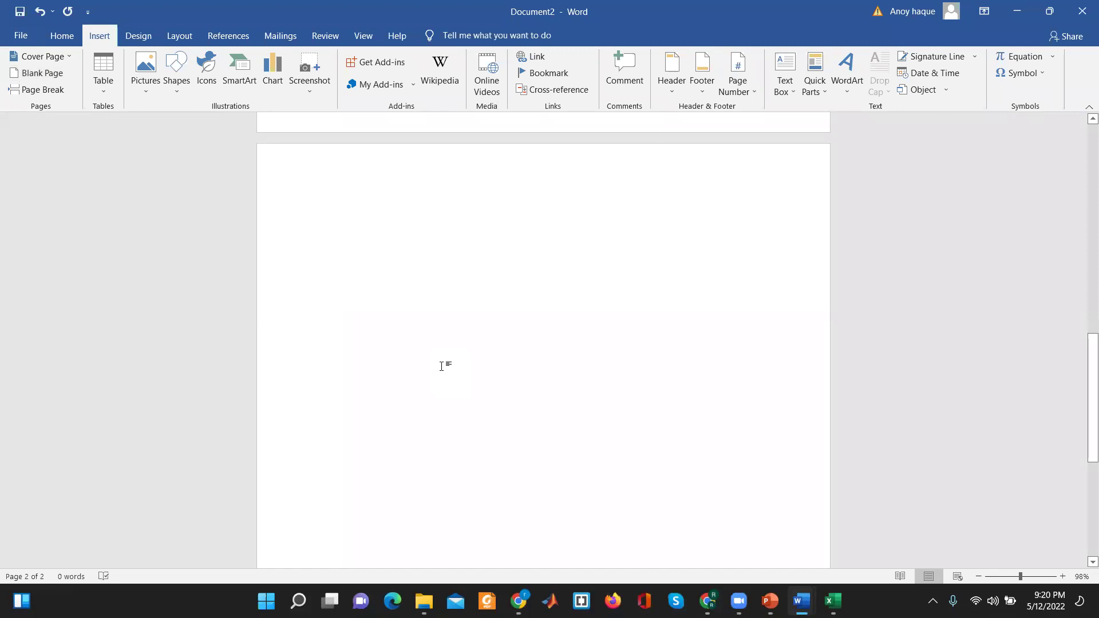
{"action": "scroll", "coordinate": [441, 366], "scroll_direction": "down", "scroll_amount": 1}
{"action": "scroll", "coordinate": [444, 355], "scroll_direction": "up", "scroll_amount": 3}
{"action": "scroll", "coordinate": [440, 361], "scroll_direction": "down", "scroll_amount": 3}
{"action": "scroll", "coordinate": [445, 372], "scroll_direction": "down", "scroll_amount": 3}
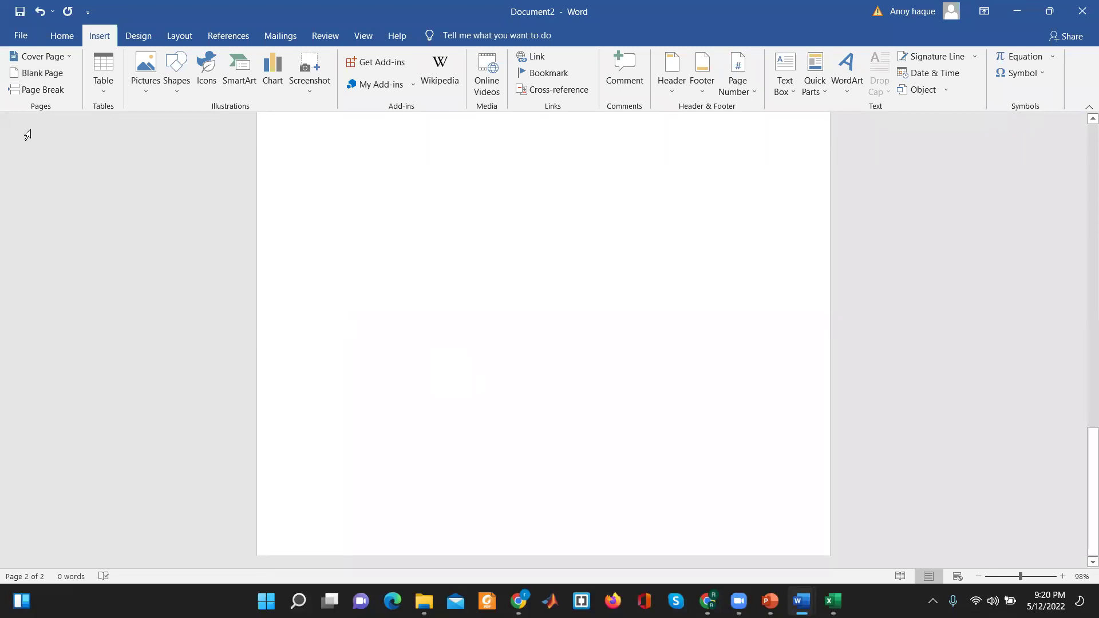
{"action": "left_click", "coordinate": [43, 73]}
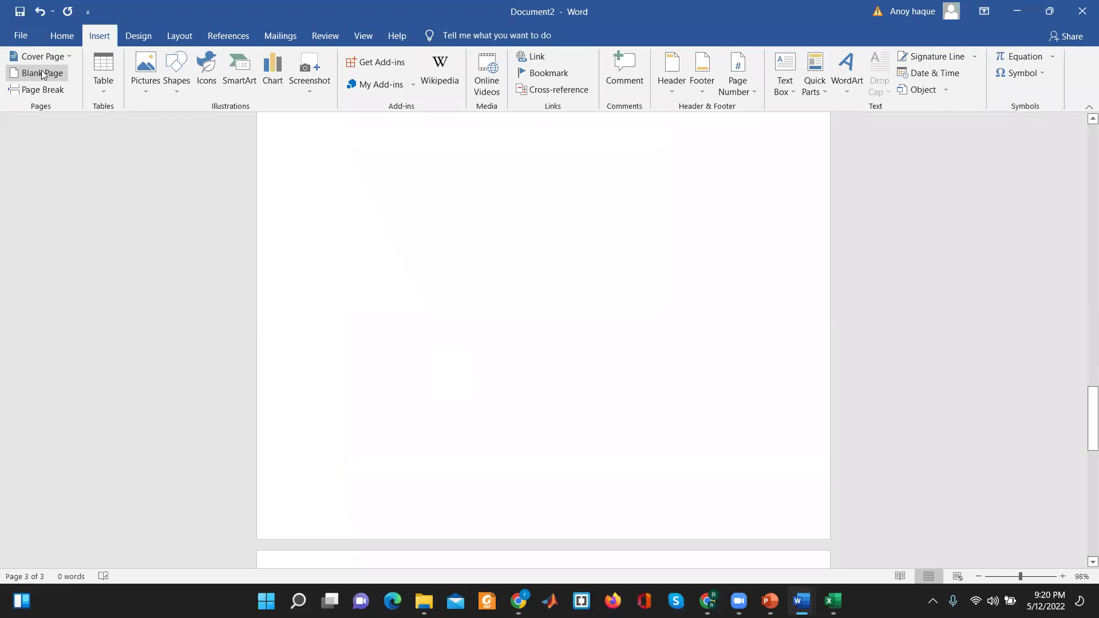
{"action": "left_click", "coordinate": [43, 73]}
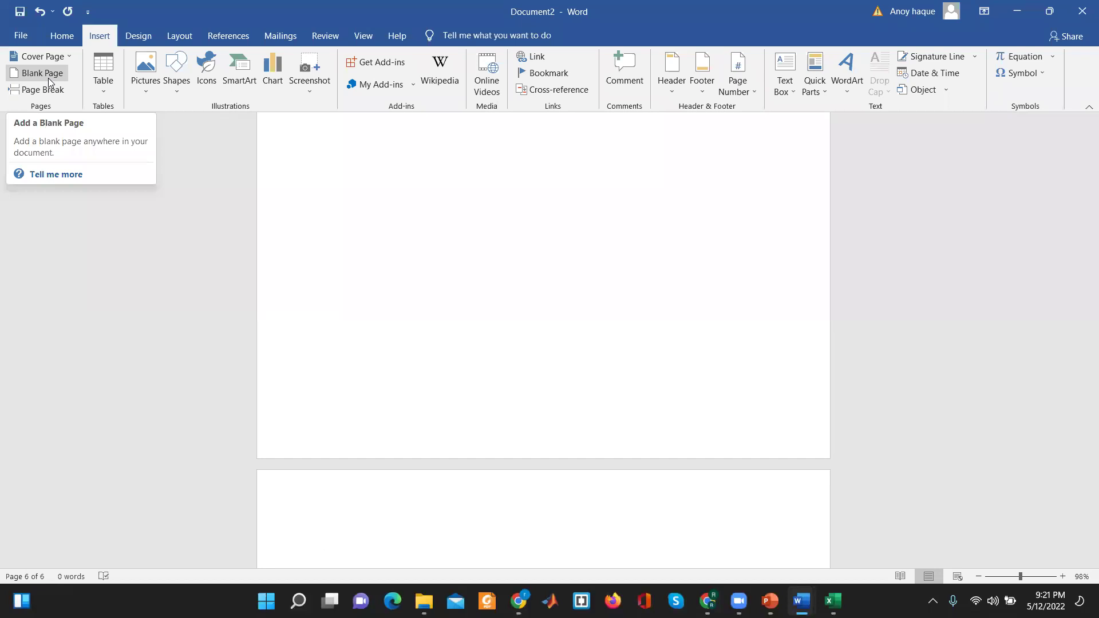
Scroll back to the top and place the cursor at the start of page 1
{"action": "scroll", "coordinate": [621, 294], "scroll_direction": "up", "scroll_amount": 5}
{"action": "scroll", "coordinate": [621, 298], "scroll_direction": "up", "scroll_amount": 5}
{"action": "scroll", "coordinate": [621, 299], "scroll_direction": "up", "scroll_amount": 3}
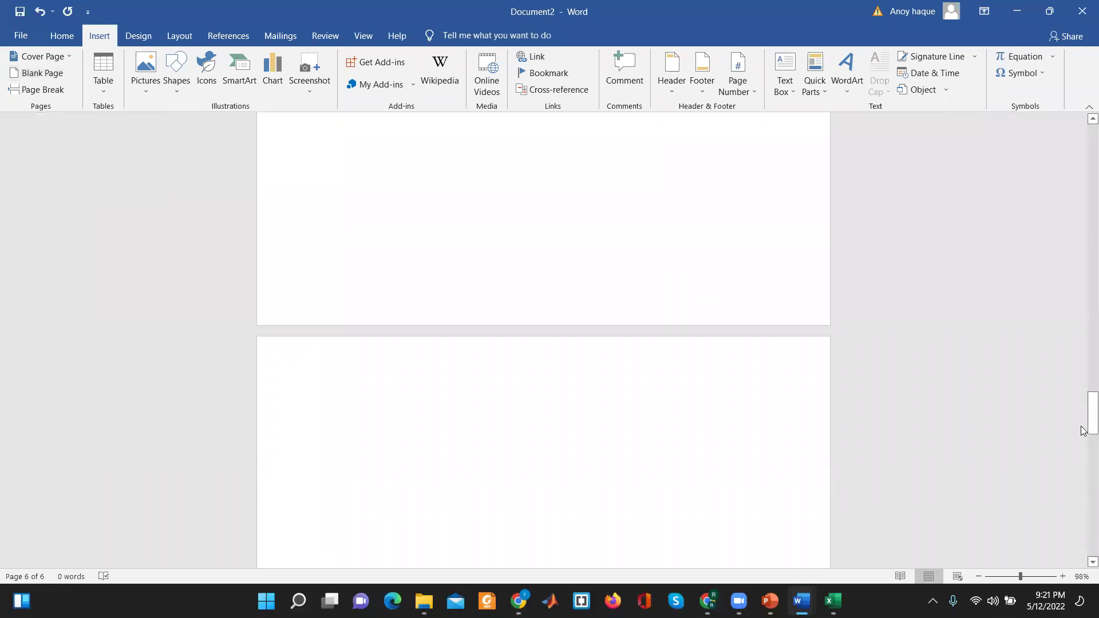
{"action": "left_click_drag", "start_coordinate": [1083, 431], "coordinate": [1083, 146]}
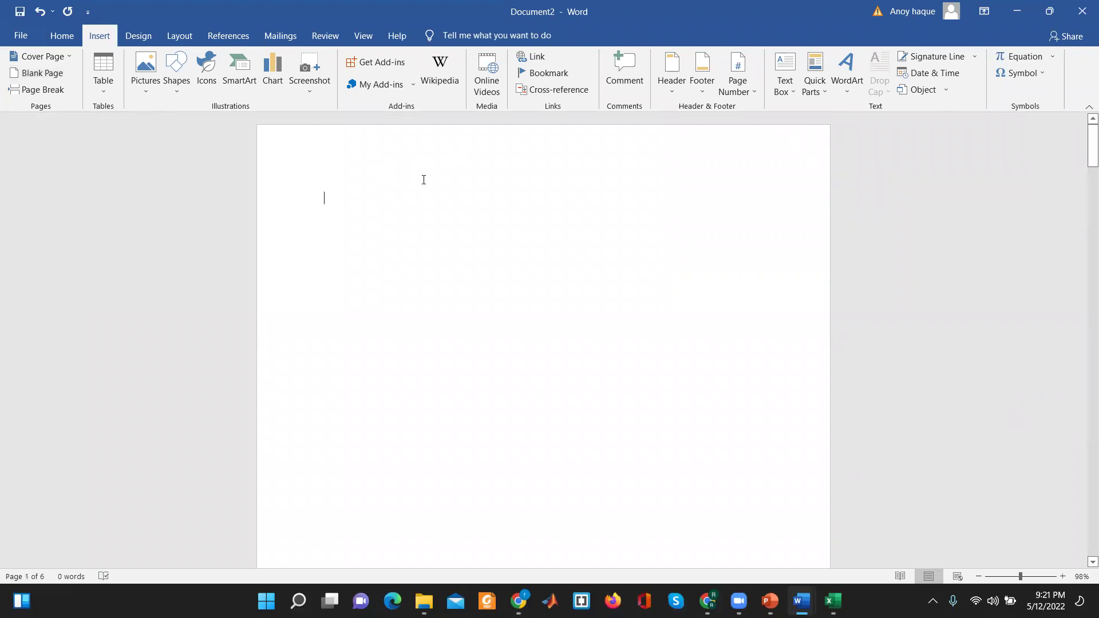
{"action": "left_click", "coordinate": [324, 198]}
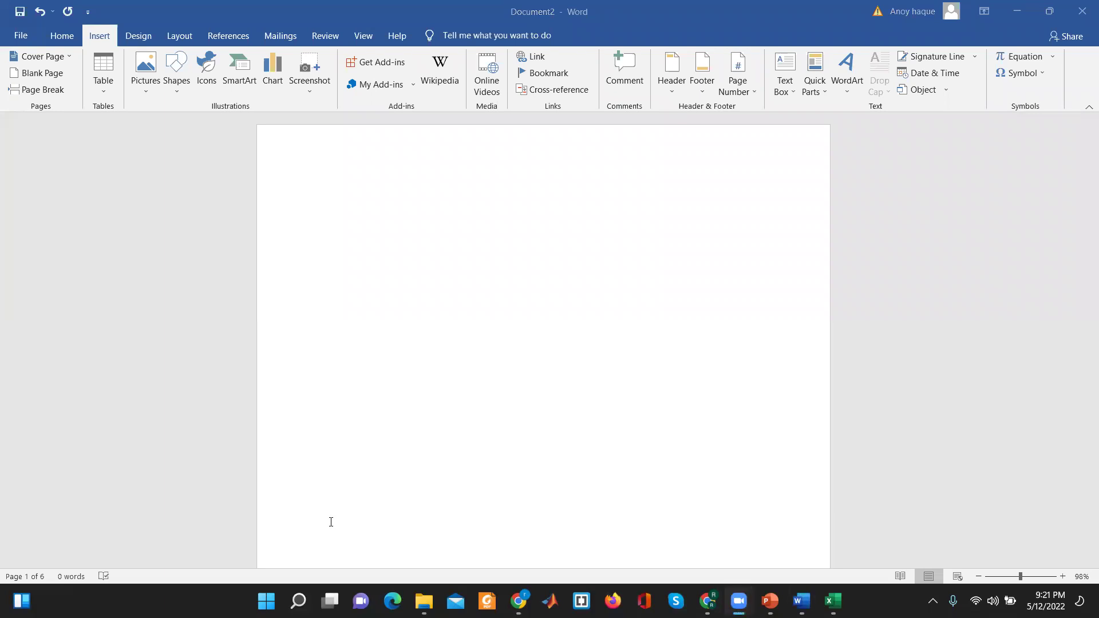
Type the heading 'Advanced Data Entry' and set it to font size 18
{"action": "left_click", "coordinate": [345, 185]}
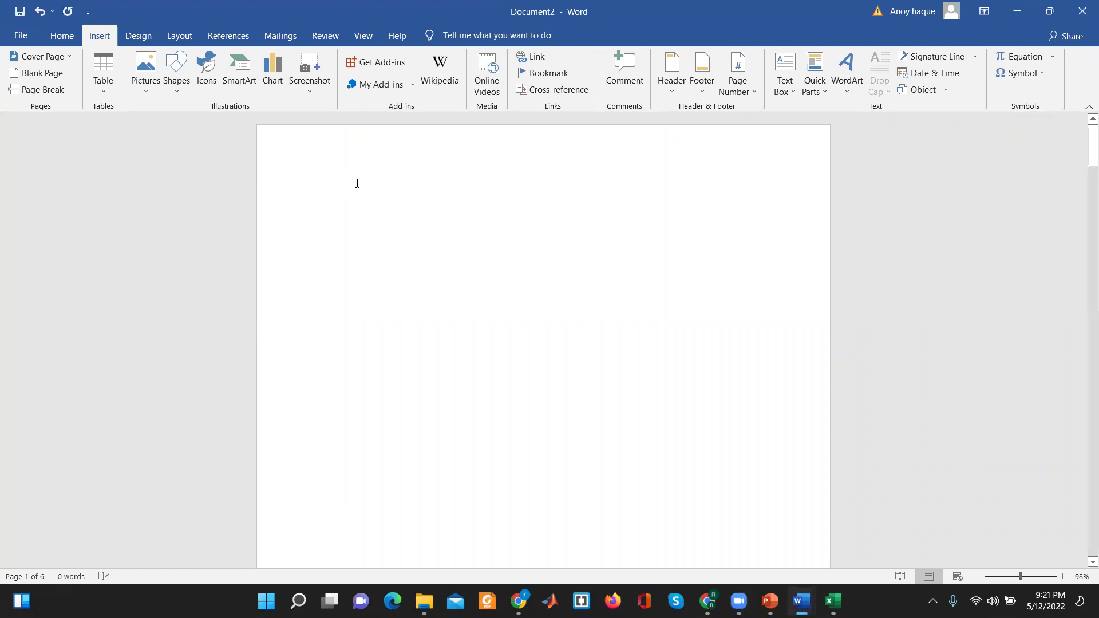
{"action": "type", "text": "Adv"}
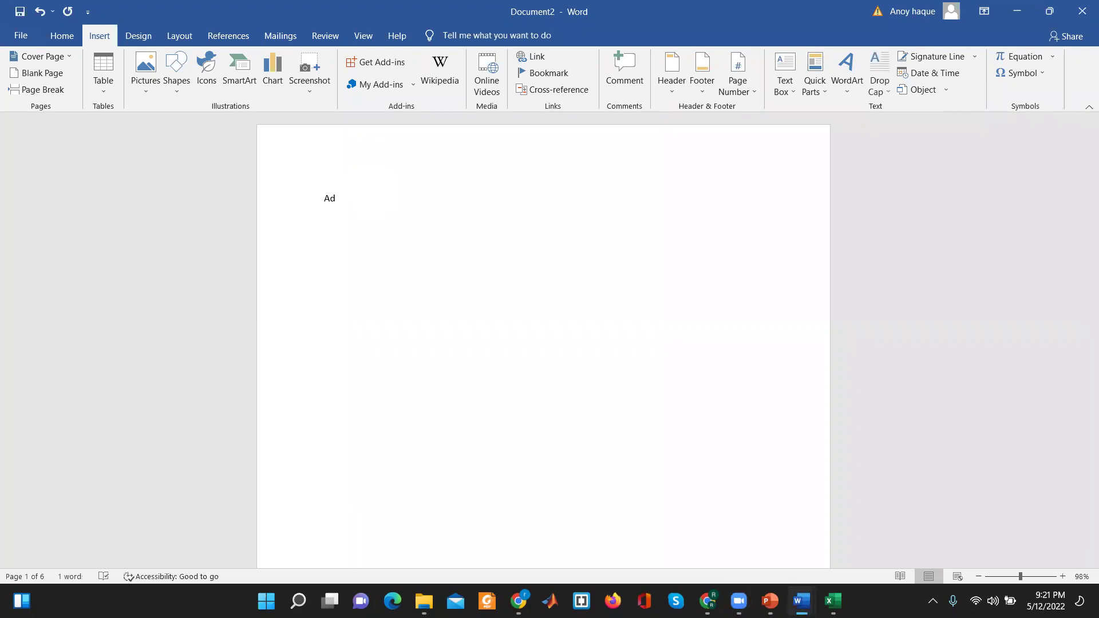
{"action": "type", "text": "anced "}
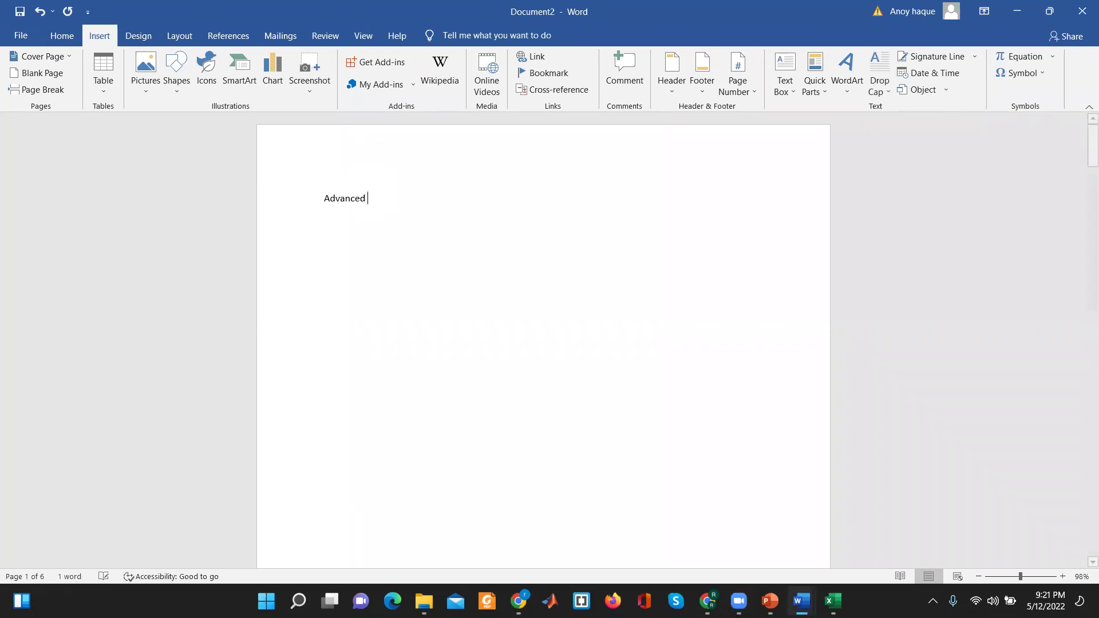
{"action": "type", "text": "Data "}
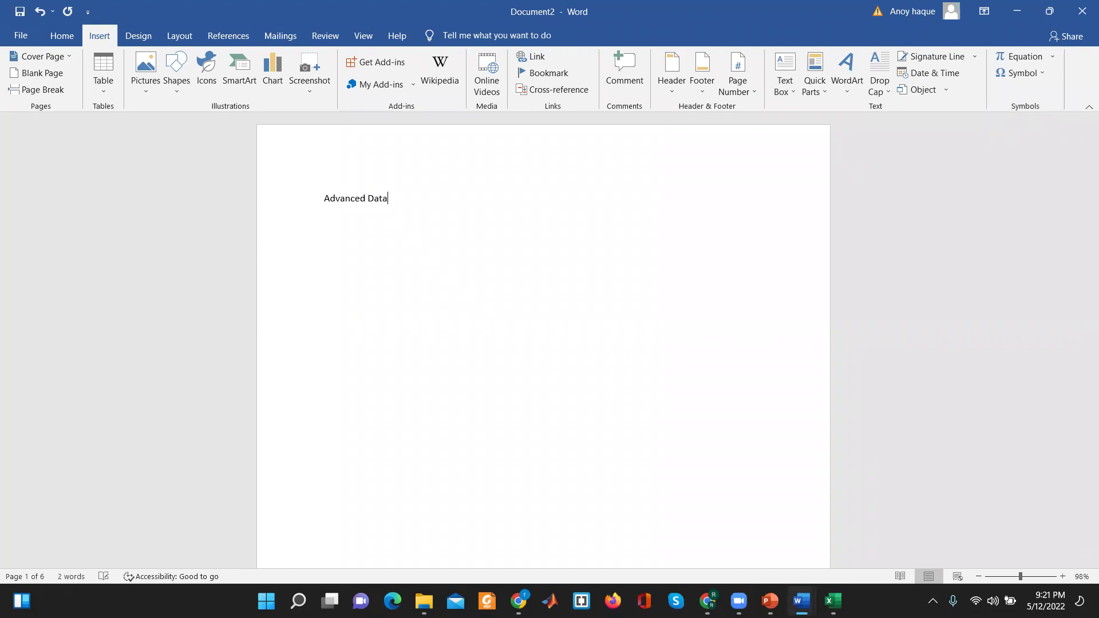
{"action": "type", "text": "Entry"}
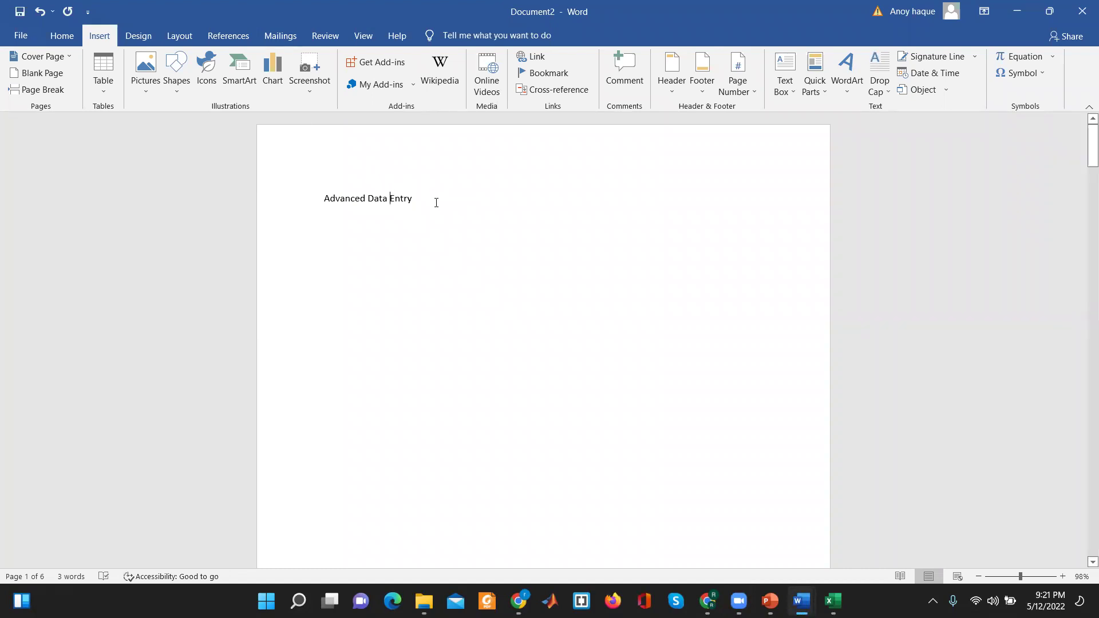
{"action": "left_click_drag", "start_coordinate": [435, 198], "coordinate": [324, 198]}
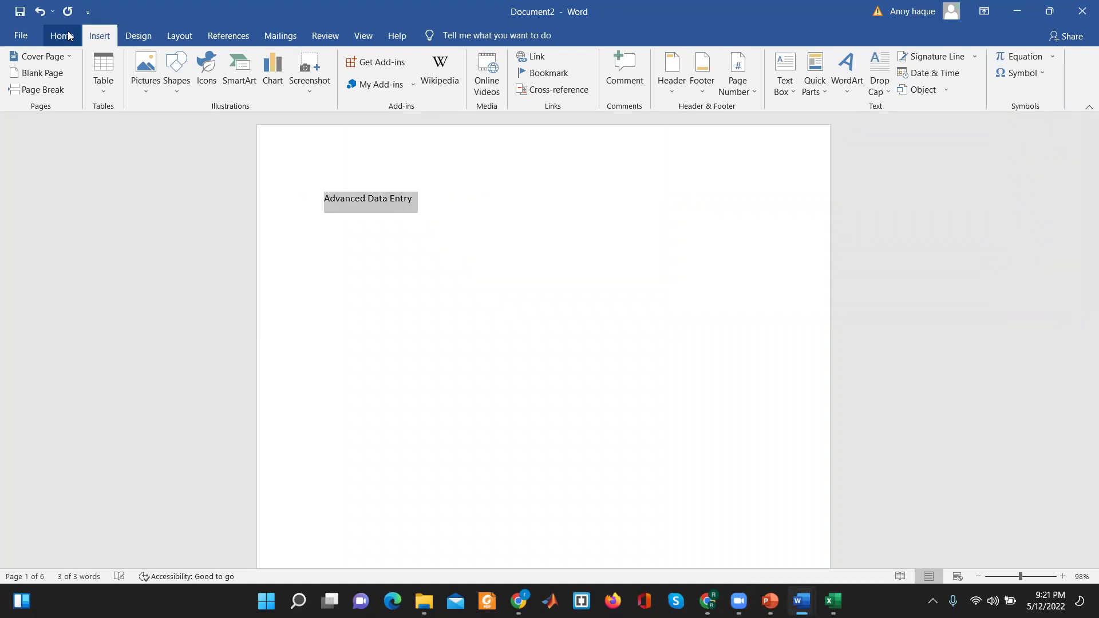
{"action": "left_click", "coordinate": [62, 35]}
{"action": "left_click", "coordinate": [458, 214]}
{"action": "left_click_drag", "start_coordinate": [415, 200], "coordinate": [317, 206]}
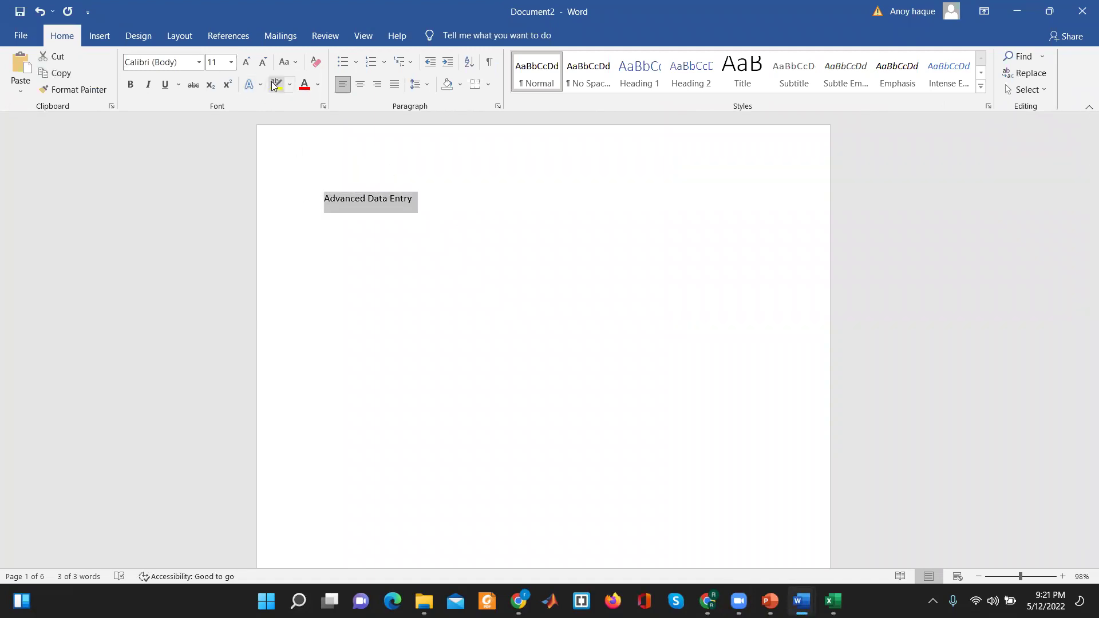
{"action": "left_click", "coordinate": [232, 63]}
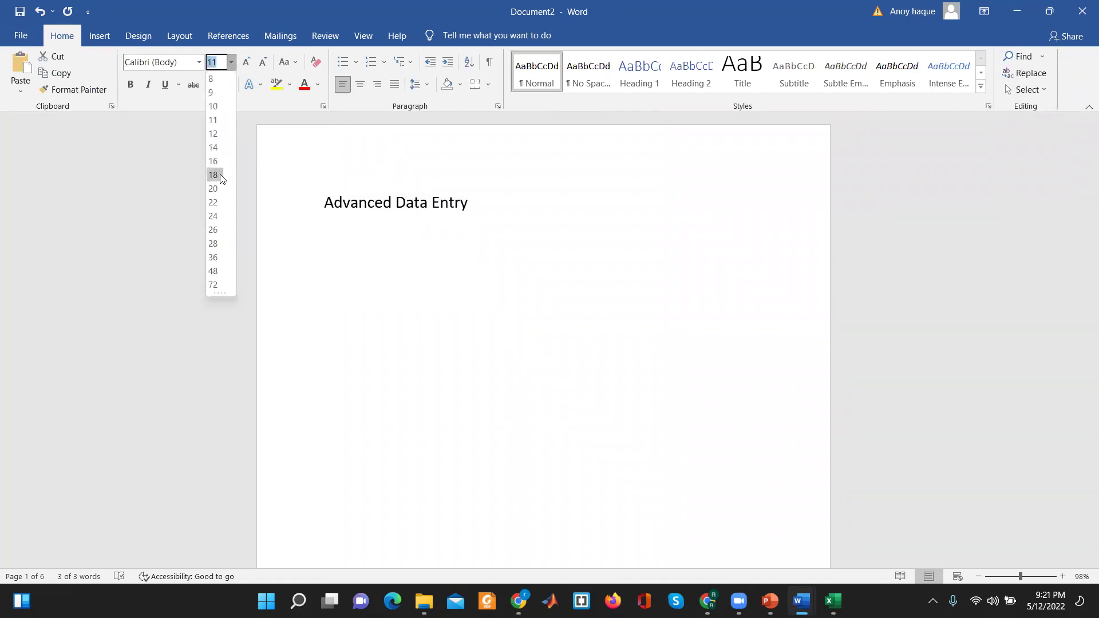
{"action": "key", "text": "Escape"}
Undo the italic formatting on the second line and return the cursor there
{"action": "left_click", "coordinate": [426, 245]}
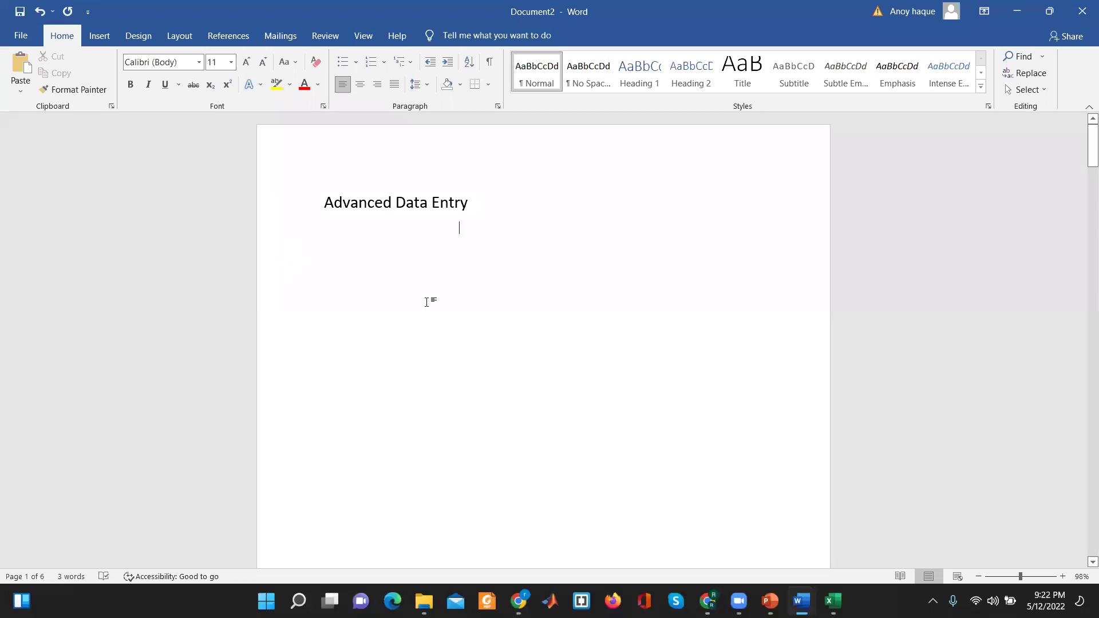
{"action": "triple_click", "coordinate": [474, 297]}
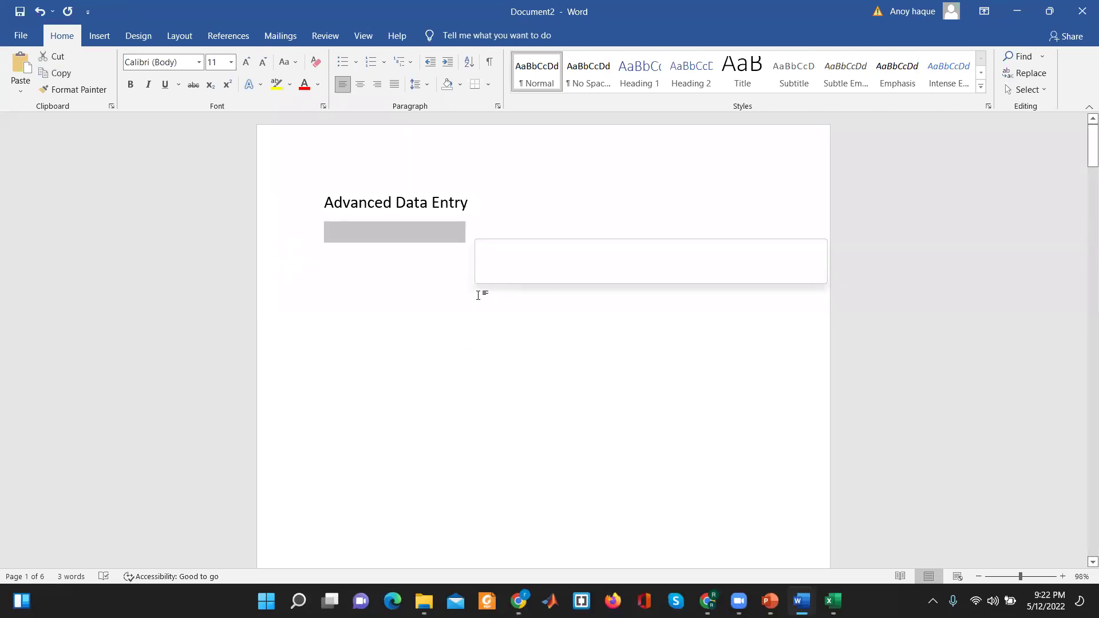
{"action": "left_click", "coordinate": [465, 298]}
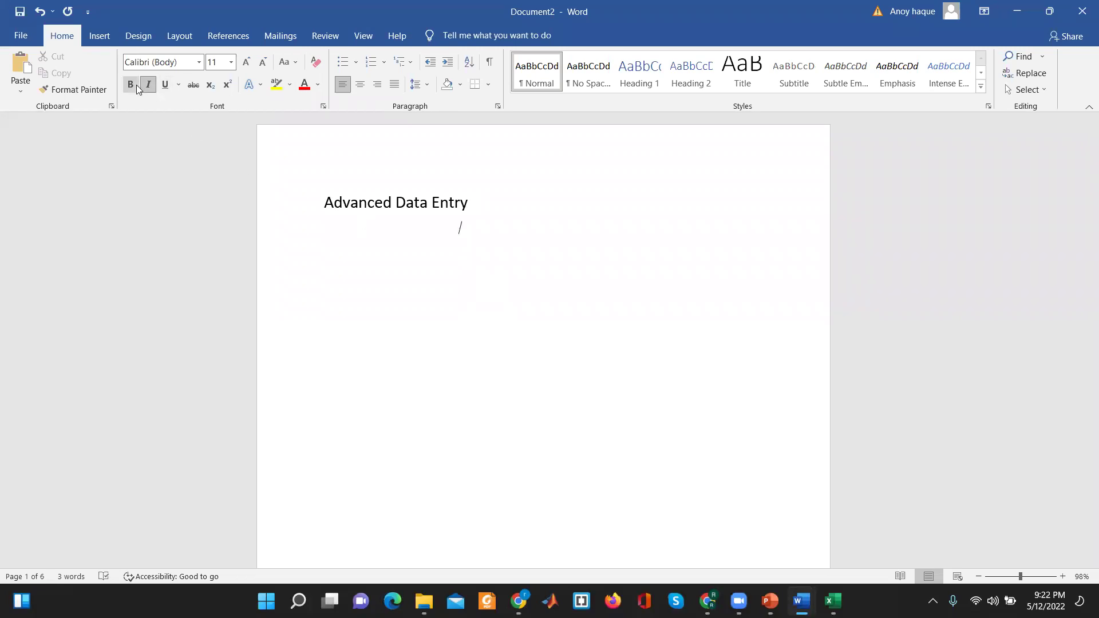
{"action": "key", "text": "ctrl+z"}
{"action": "left_click", "coordinate": [582, 275]}
Switch to Document1 and copy the whole Lorem Ipsum paragraph
{"action": "left_click", "coordinate": [801, 601]}
{"action": "left_click", "coordinate": [724, 522]}
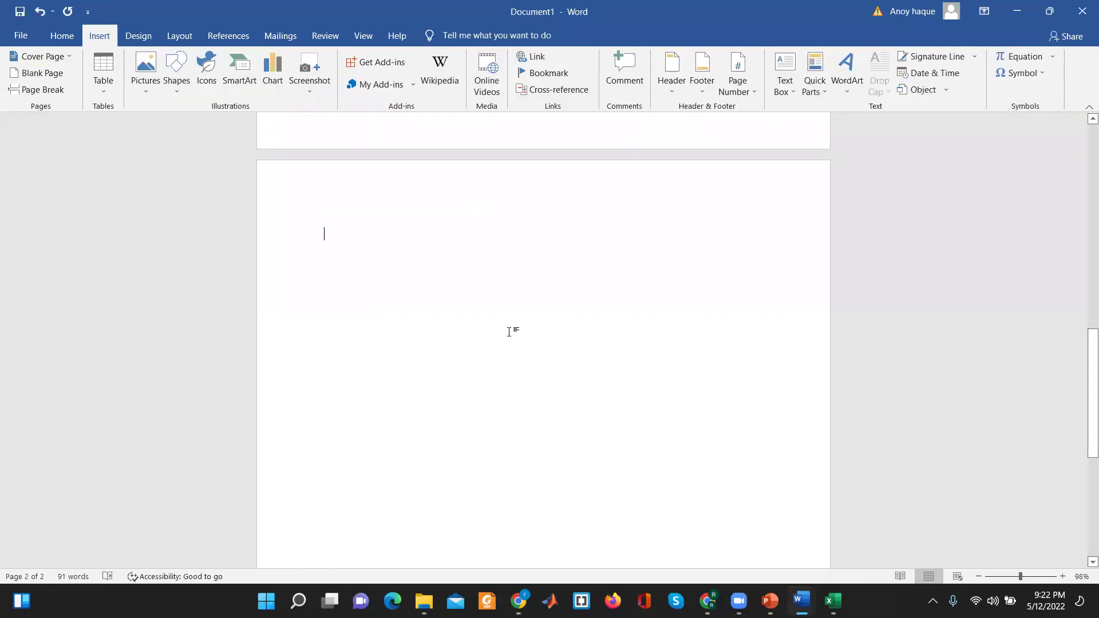
{"action": "scroll", "coordinate": [475, 346], "scroll_direction": "up", "scroll_amount": 5}
{"action": "scroll", "coordinate": [449, 329], "scroll_direction": "up", "scroll_amount": 5}
{"action": "scroll", "coordinate": [459, 319], "scroll_direction": "up", "scroll_amount": 5}
{"action": "scroll", "coordinate": [457, 314], "scroll_direction": "up", "scroll_amount": 1}
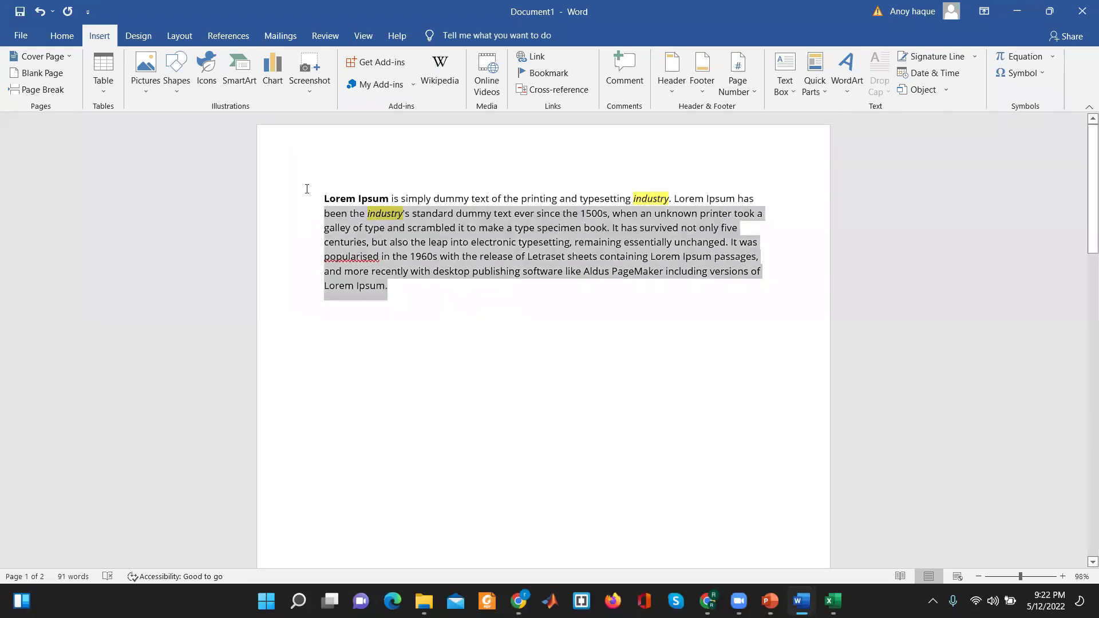
{"action": "left_click_drag", "start_coordinate": [413, 304], "coordinate": [321, 196]}
{"action": "mouse_move", "coordinate": [800, 600]}
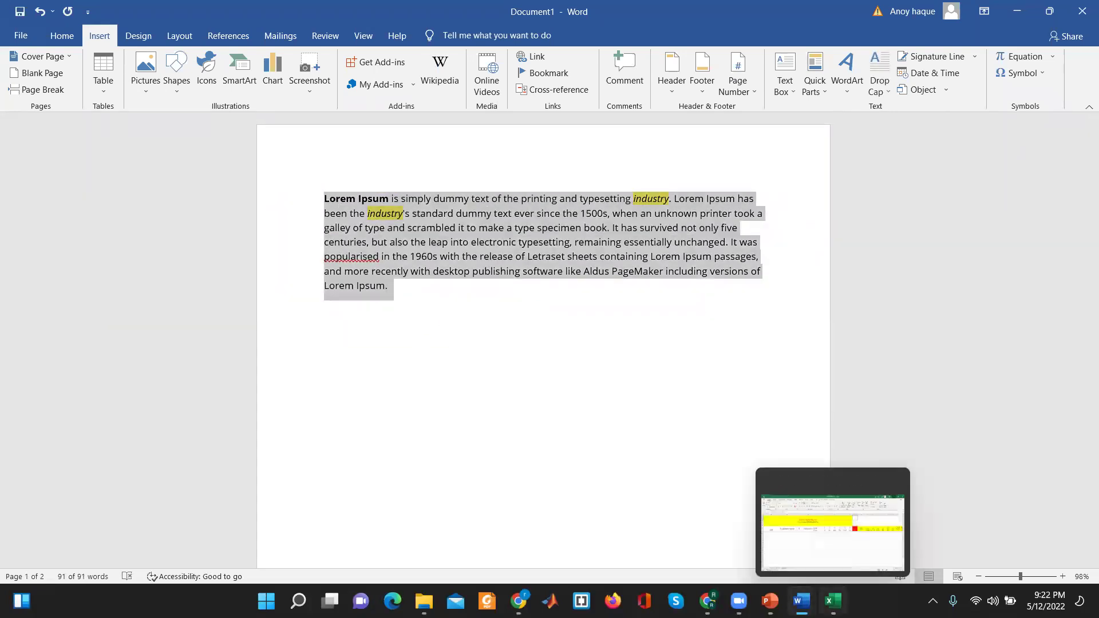
Paste the paragraph onto page 2 of Document2 and select it
{"action": "left_click", "coordinate": [883, 521]}
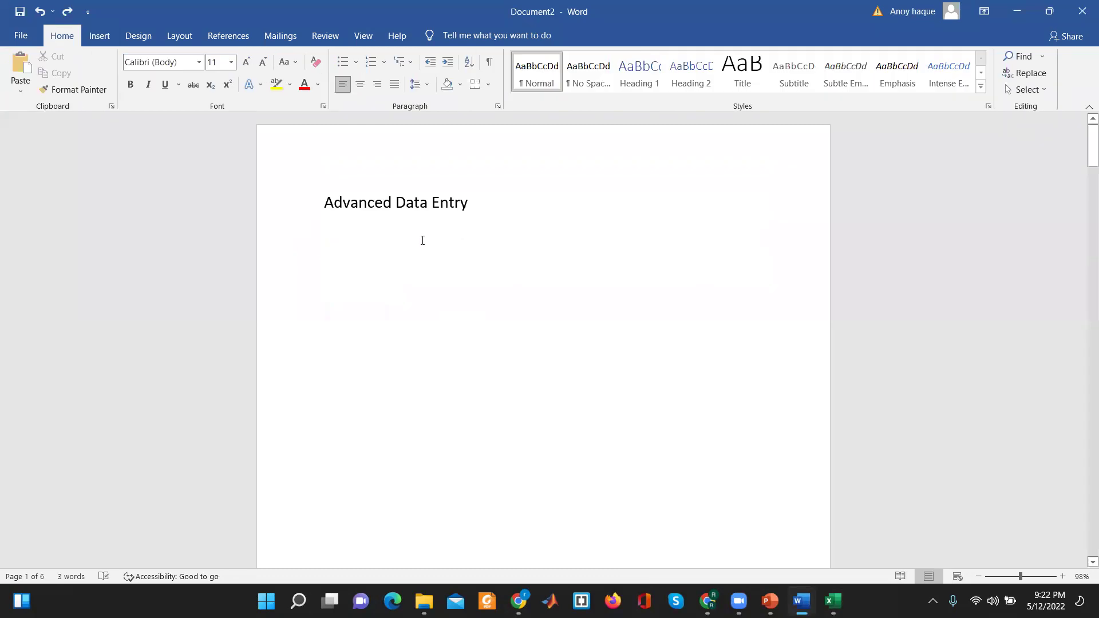
{"action": "type", "text": "Lorem Ipsum is simply dummy text of the printing and typesetting industry. Lorem Ipsum has been the industry's standard dummy text ever since the 1500s, when an unknown printer took a galley of type and scrambled it to make a type specimen book. It has survived not only five centuries, but also the leap into electronic typesetting, remaining essentially unchanged. It was popularised in the 1960s with the release of Letraset sheets containing Lorem Ipsum passages, and more recently with desktop publishing software like Aldus PageMaker including versions of Lorem Ipsum."}
{"action": "scroll", "coordinate": [401, 275], "scroll_direction": "down", "scroll_amount": 5}
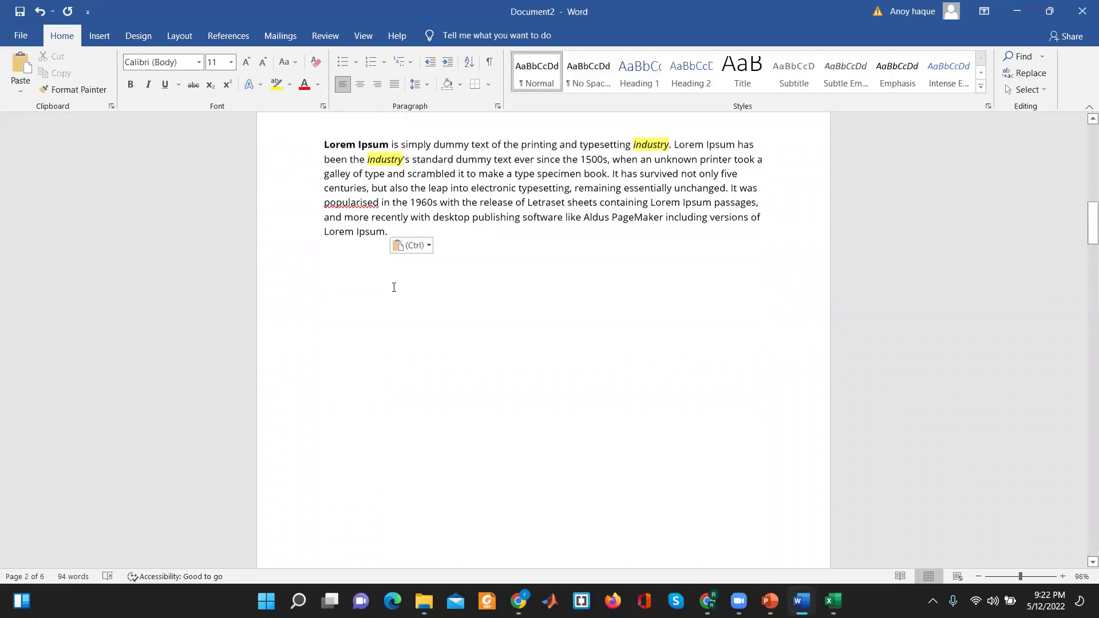
{"action": "scroll", "coordinate": [394, 288], "scroll_direction": "up", "scroll_amount": 1}
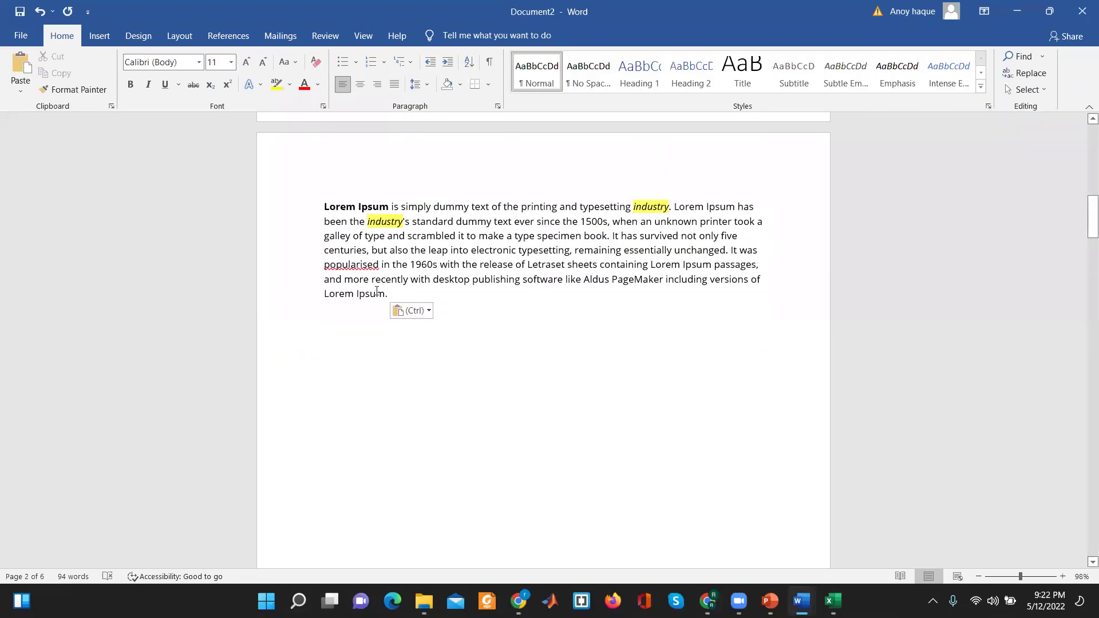
{"action": "left_click_drag", "start_coordinate": [376, 291], "coordinate": [297, 211]}
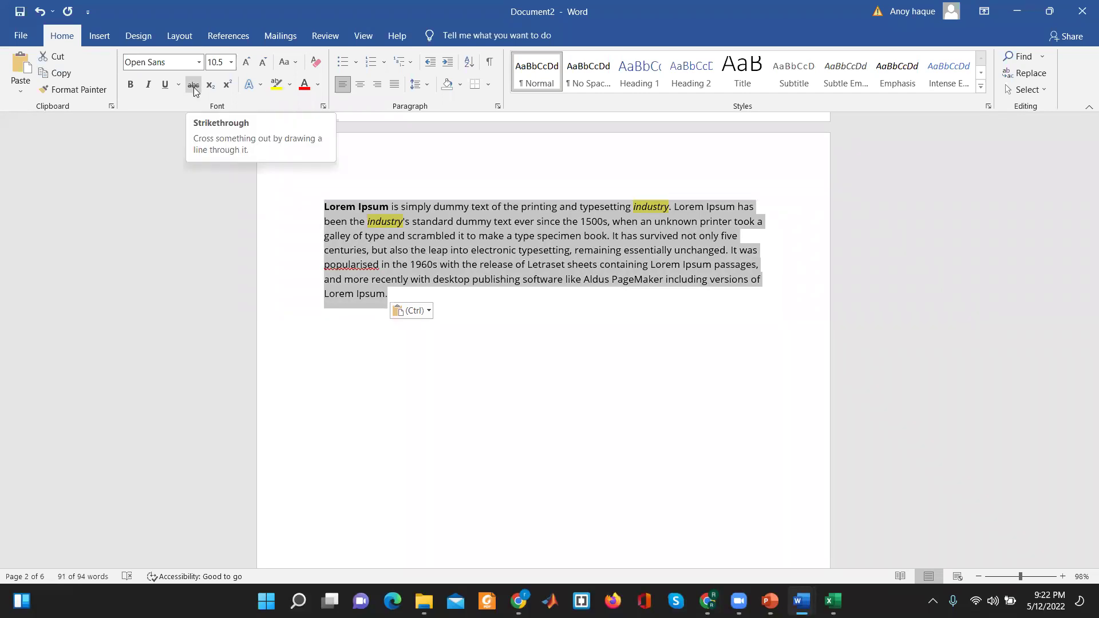
{"action": "left_click", "coordinate": [196, 90]}
{"action": "left_click", "coordinate": [507, 430]}
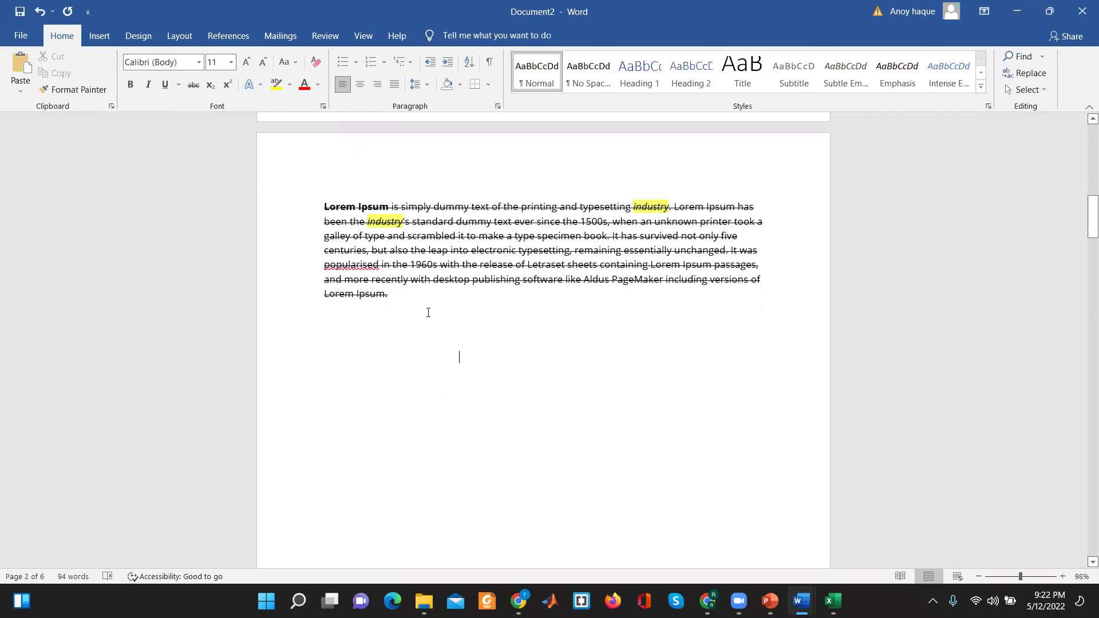
{"action": "left_click_drag", "start_coordinate": [428, 312], "coordinate": [316, 201]}
{"action": "left_click", "coordinate": [194, 84]}
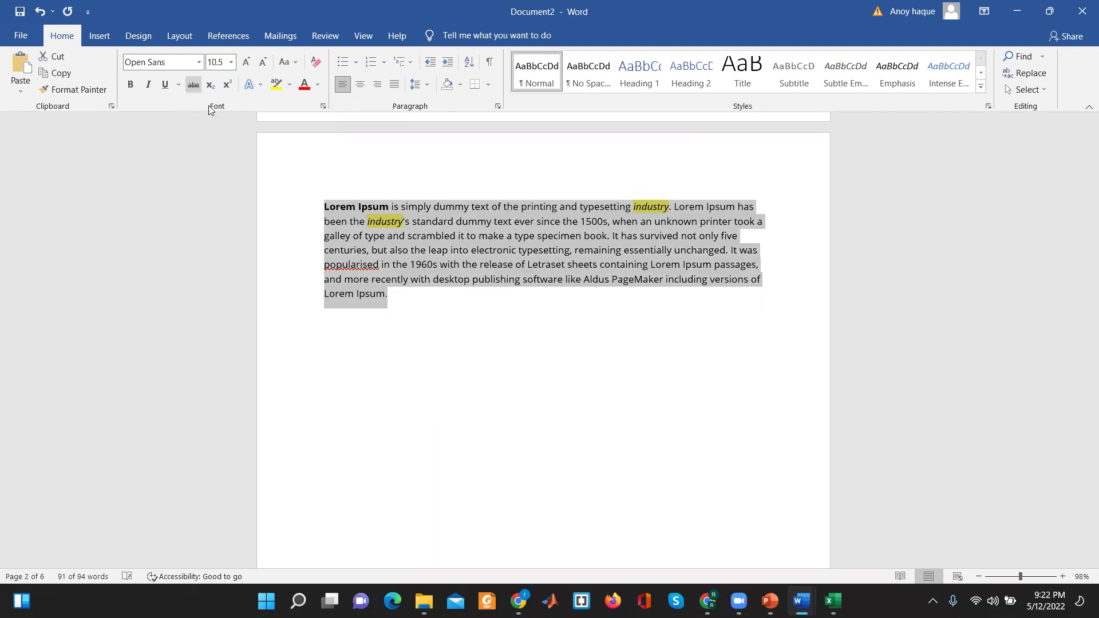
{"action": "left_click", "coordinate": [559, 362]}
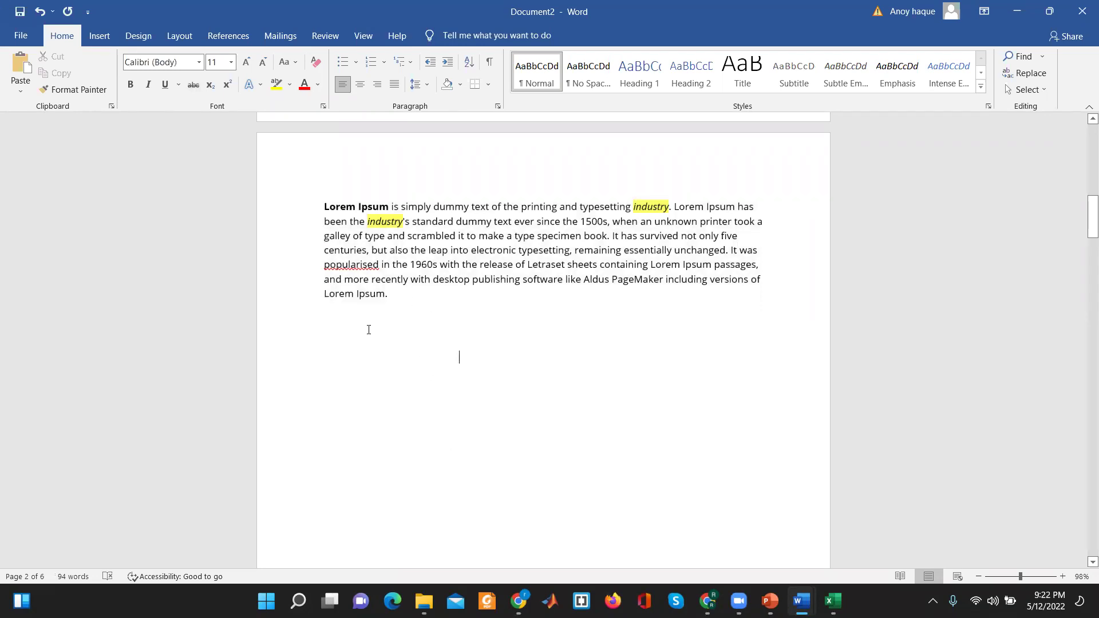
{"action": "mouse_move", "coordinate": [402, 303]}
{"action": "left_mouse_down"}
{"action": "mouse_move", "coordinate": [314, 194]}
{"action": "mouse_move", "coordinate": [505, 422]}
{"action": "left_mouse_up"}
{"action": "left_click", "coordinate": [389, 293]}
{"action": "left_click", "coordinate": [437, 356]}
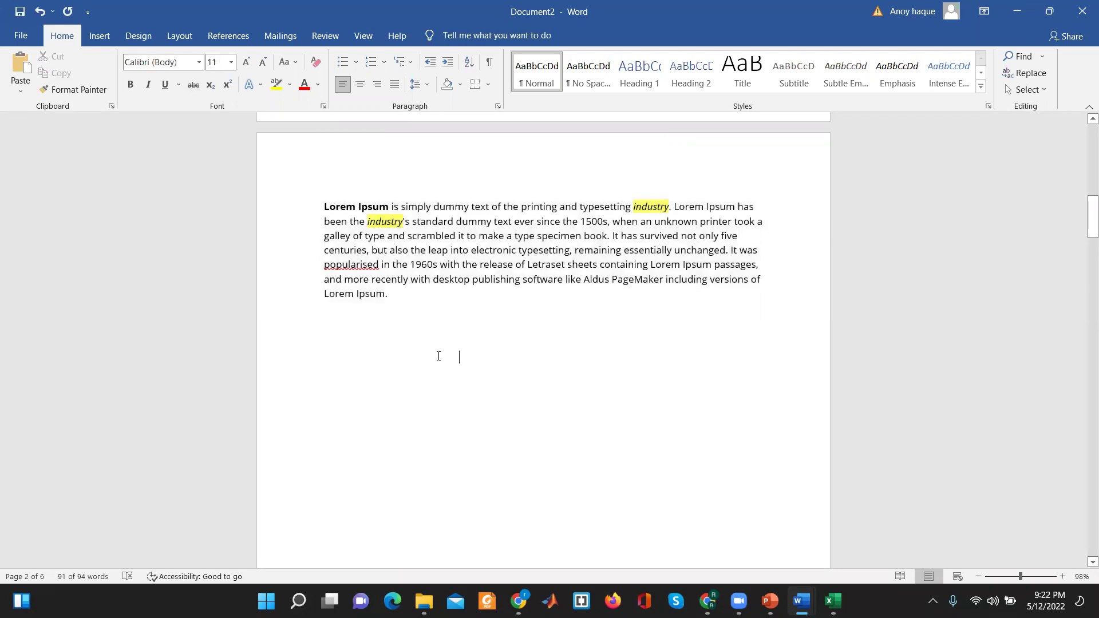
{"action": "left_click_drag", "start_coordinate": [395, 303], "coordinate": [324, 205]}
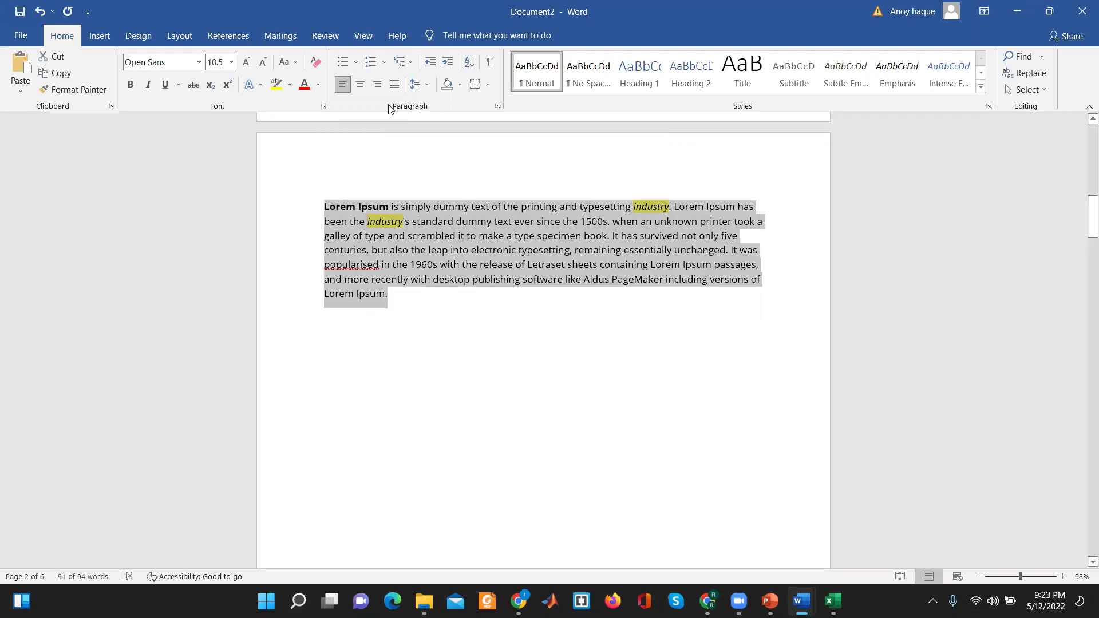
Try borders around every line of the paragraph, then undo them and reselect it
{"action": "left_click", "coordinate": [490, 88]}
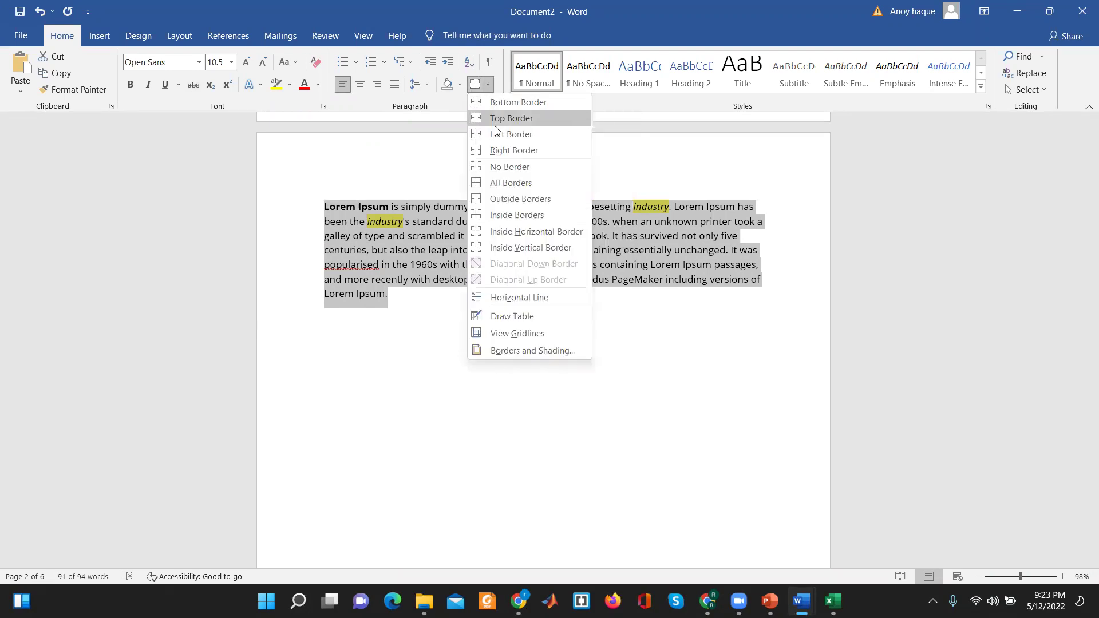
{"action": "left_click", "coordinate": [508, 181]}
{"action": "left_click", "coordinate": [428, 314]}
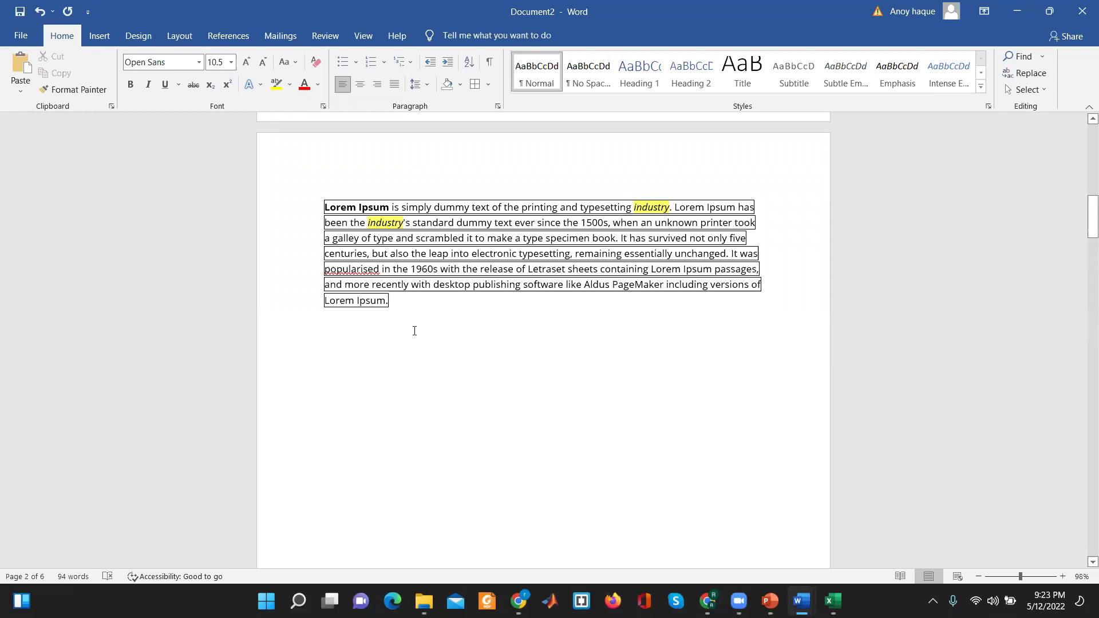
{"action": "key", "text": "ctrl+z"}
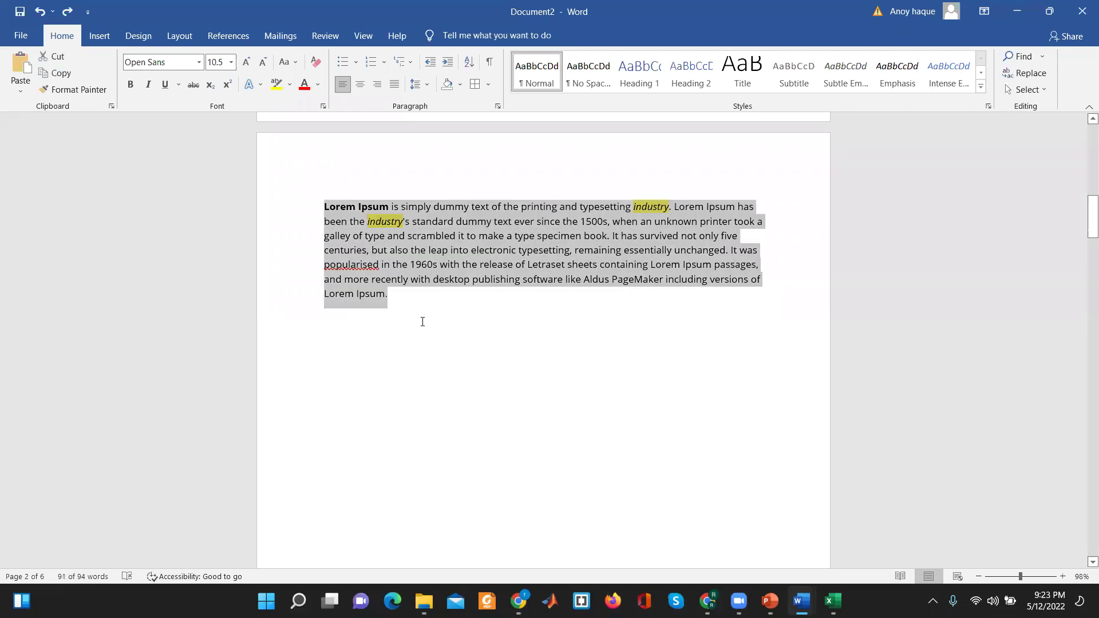
{"action": "left_click", "coordinate": [423, 322]}
{"action": "triple_click", "coordinate": [332, 207]}
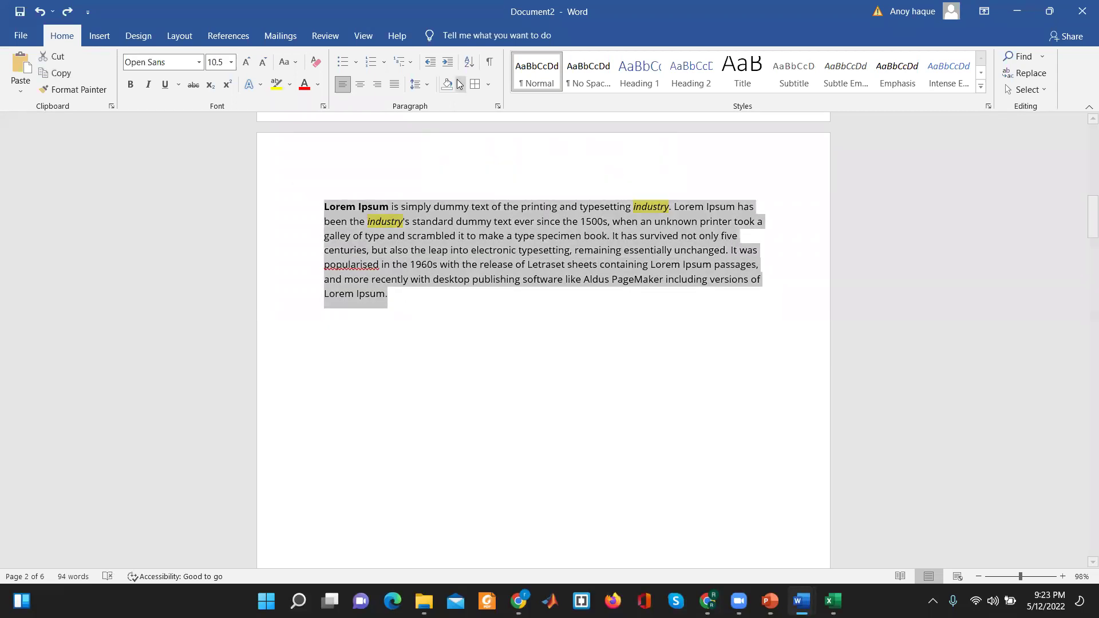
Browse the Borders list without applying anything, then reselect the paragraph
{"action": "left_click", "coordinate": [488, 85]}
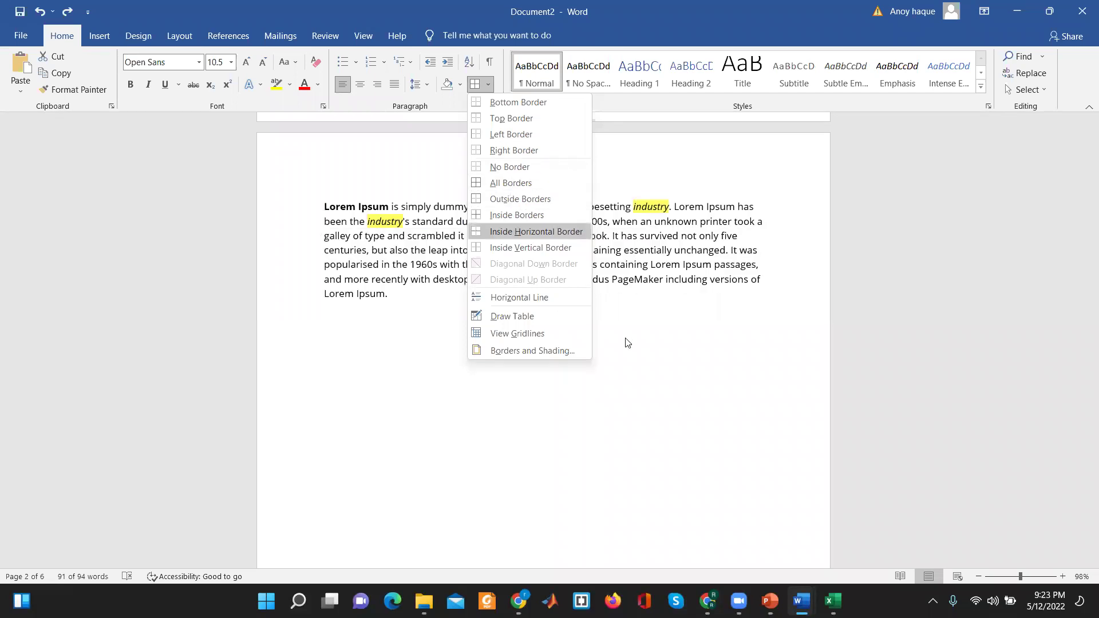
{"action": "left_click", "coordinate": [746, 368]}
{"action": "left_click", "coordinate": [375, 303]}
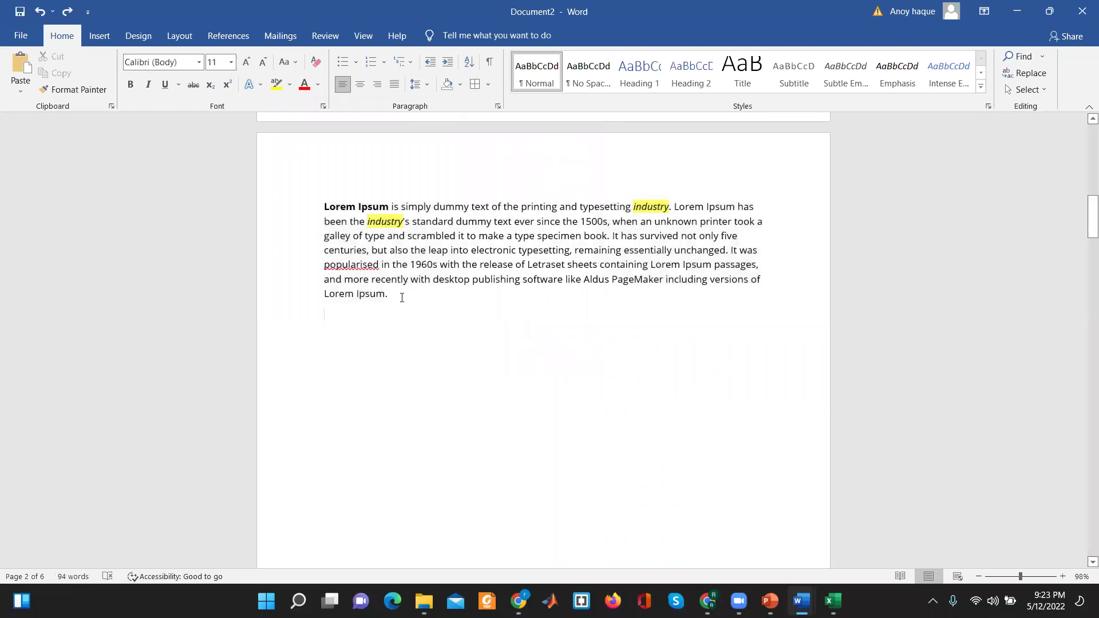
{"action": "left_click", "coordinate": [487, 85]}
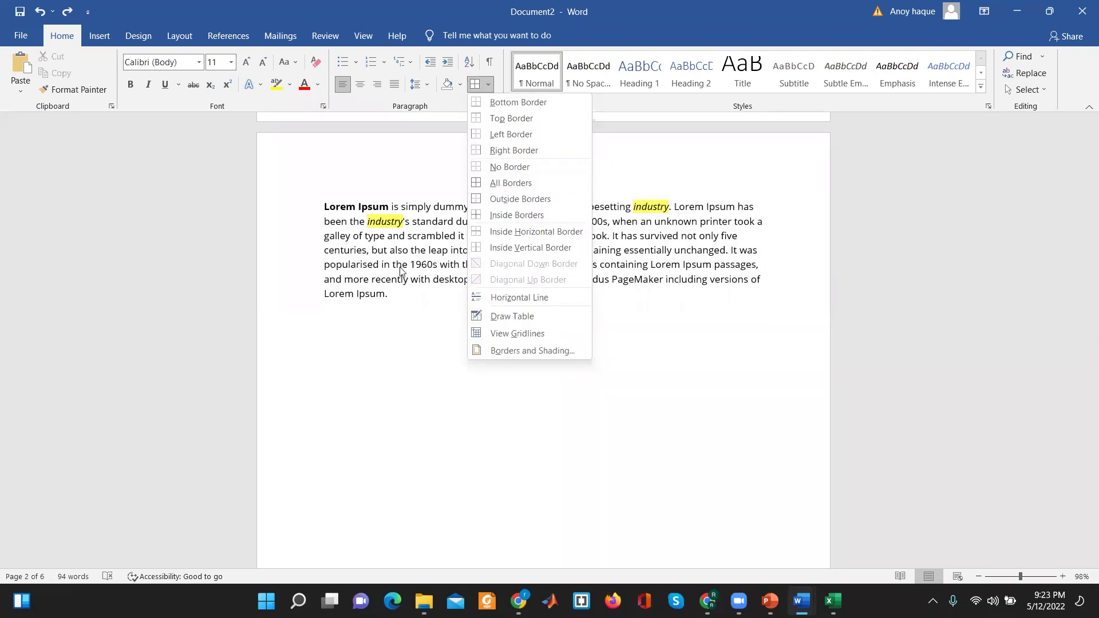
{"action": "left_click", "coordinate": [393, 300]}
{"action": "left_click_drag", "start_coordinate": [393, 301], "coordinate": [321, 203]}
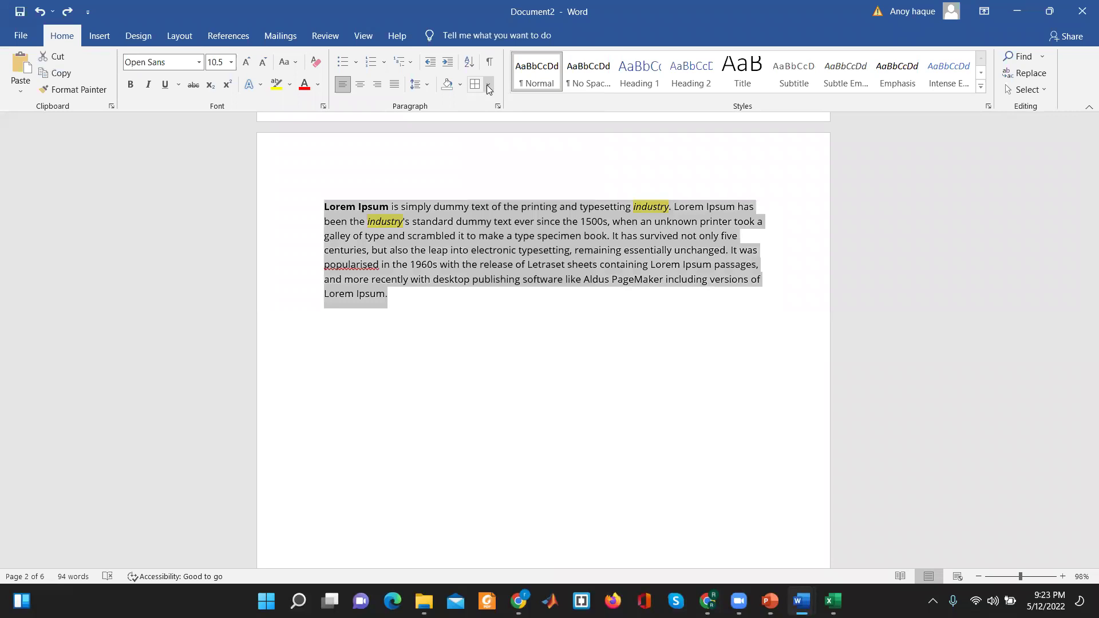
Add a side border to the Lorem Ipsum paragraph and move to the empty line below
{"action": "left_click", "coordinate": [487, 84]}
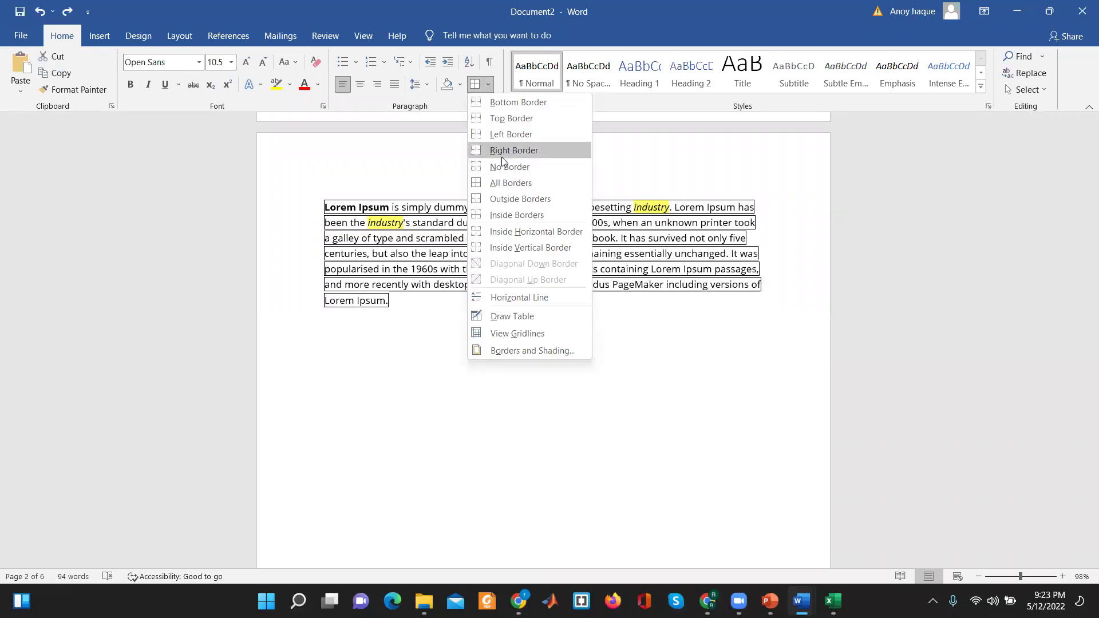
{"action": "left_click", "coordinate": [504, 136]}
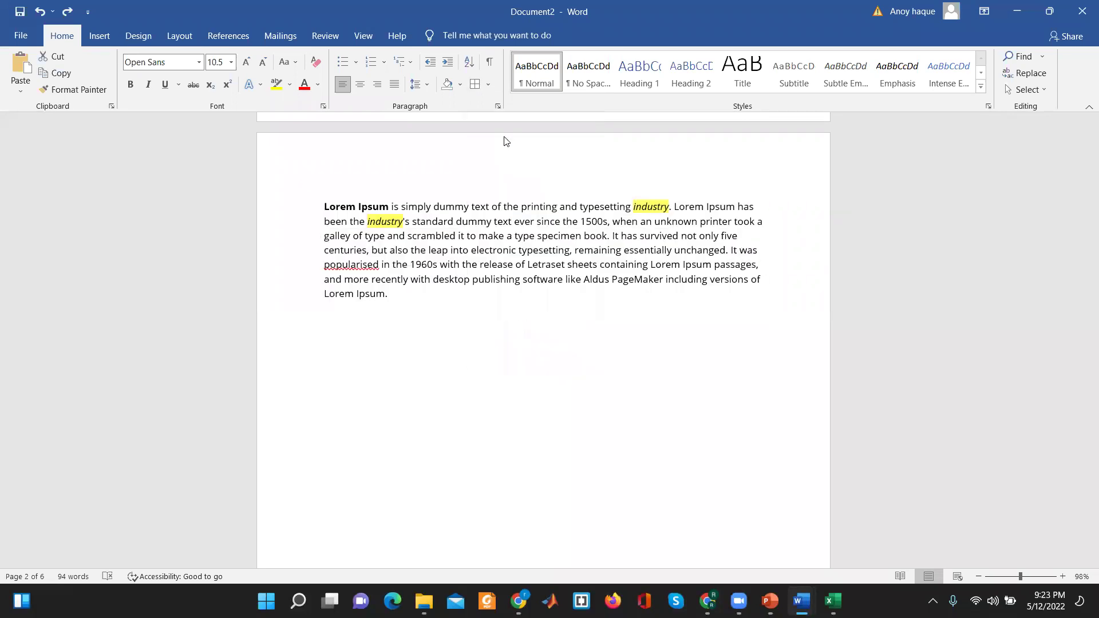
{"action": "left_click", "coordinate": [398, 351]}
{"action": "scroll", "coordinate": [450, 325], "scroll_direction": "down", "scroll_amount": 1}
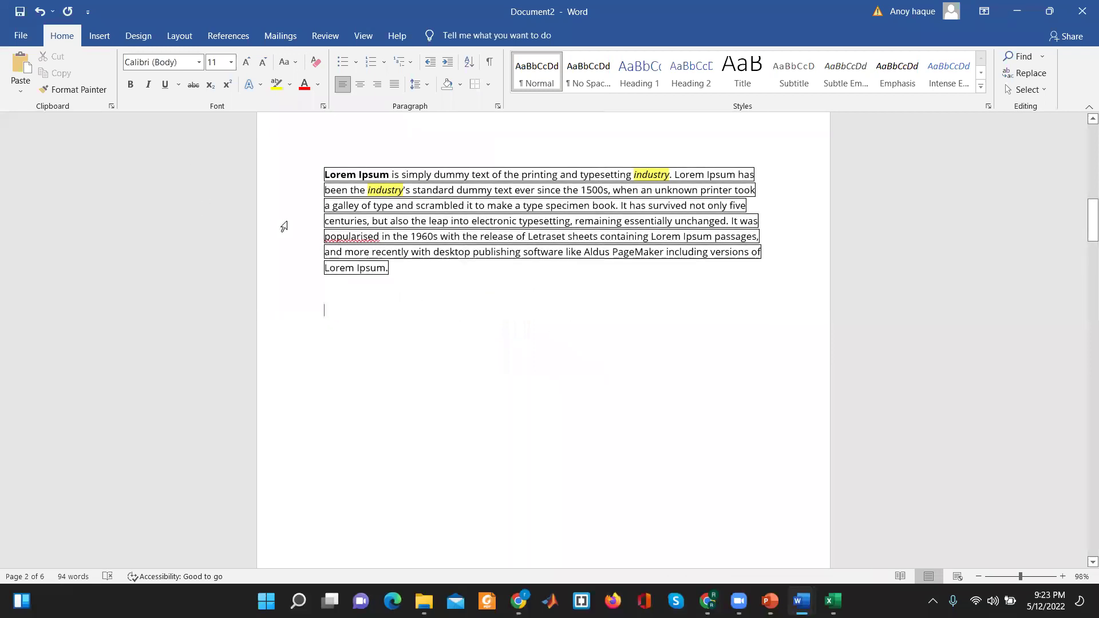
{"action": "left_click", "coordinate": [99, 35]}
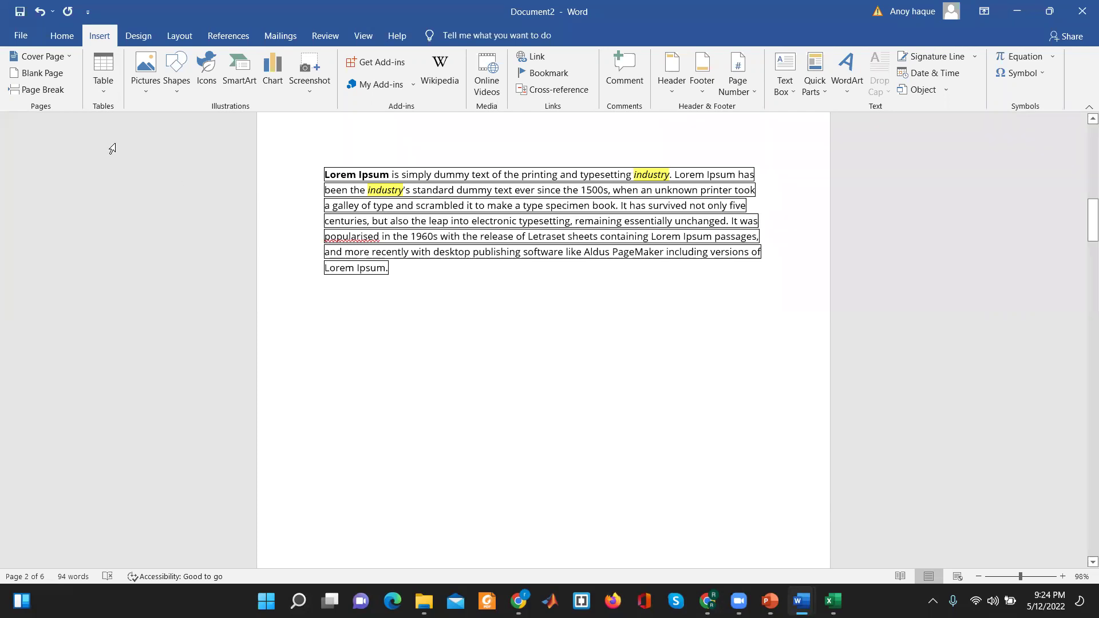
Insert Screenshot 2022-05-12 152014.png from Desktop > Data Entry below the paragraph
{"action": "left_click", "coordinate": [145, 67]}
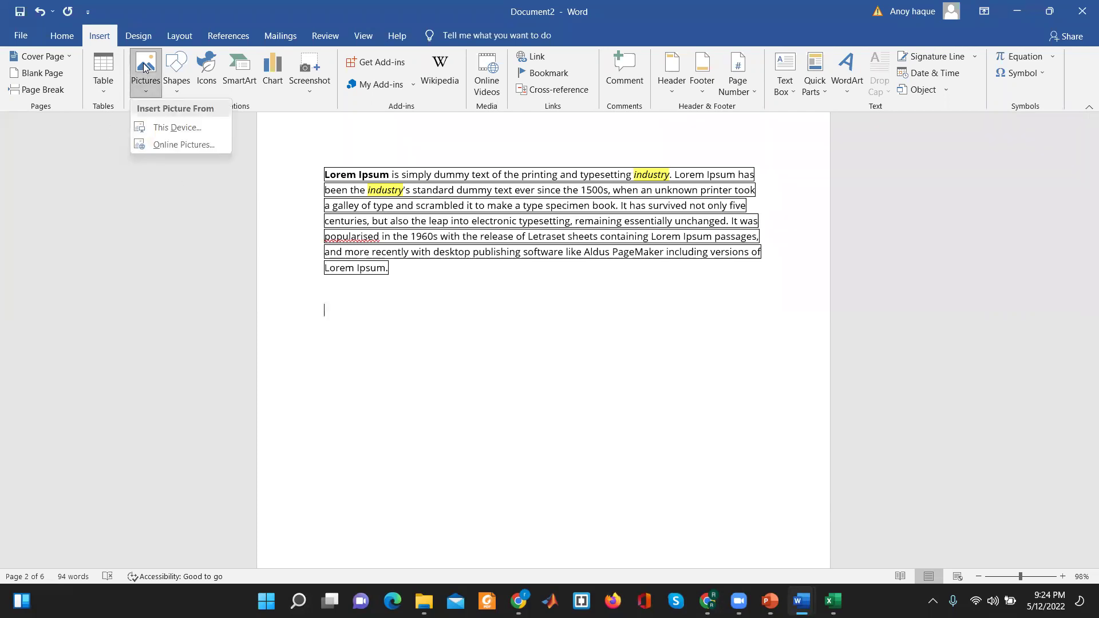
{"action": "left_click", "coordinate": [170, 128]}
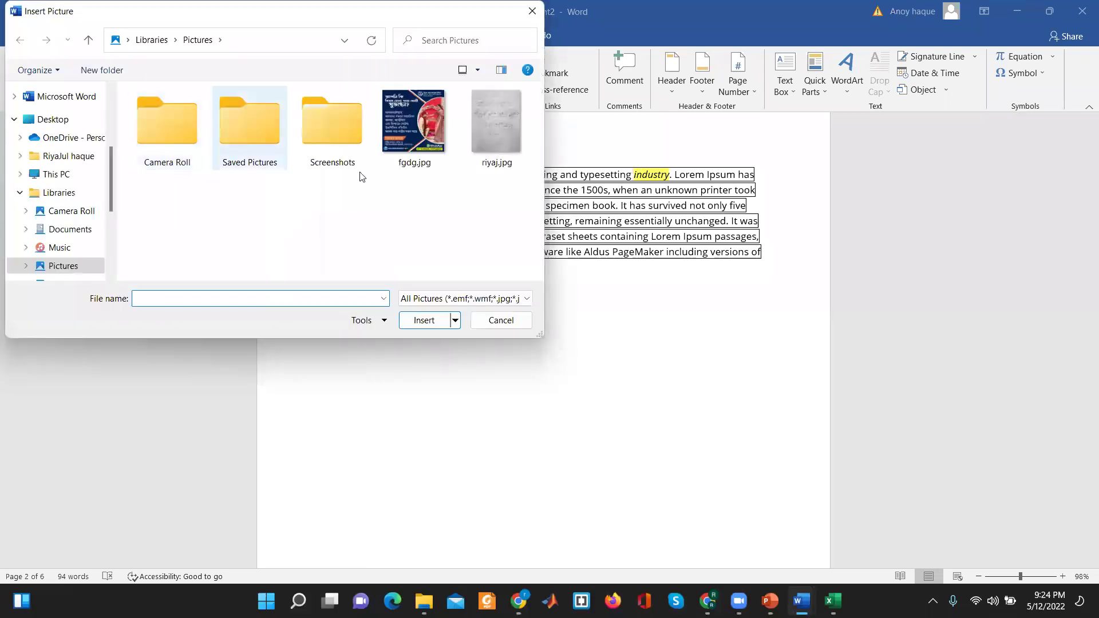
{"action": "left_click", "coordinate": [55, 122]}
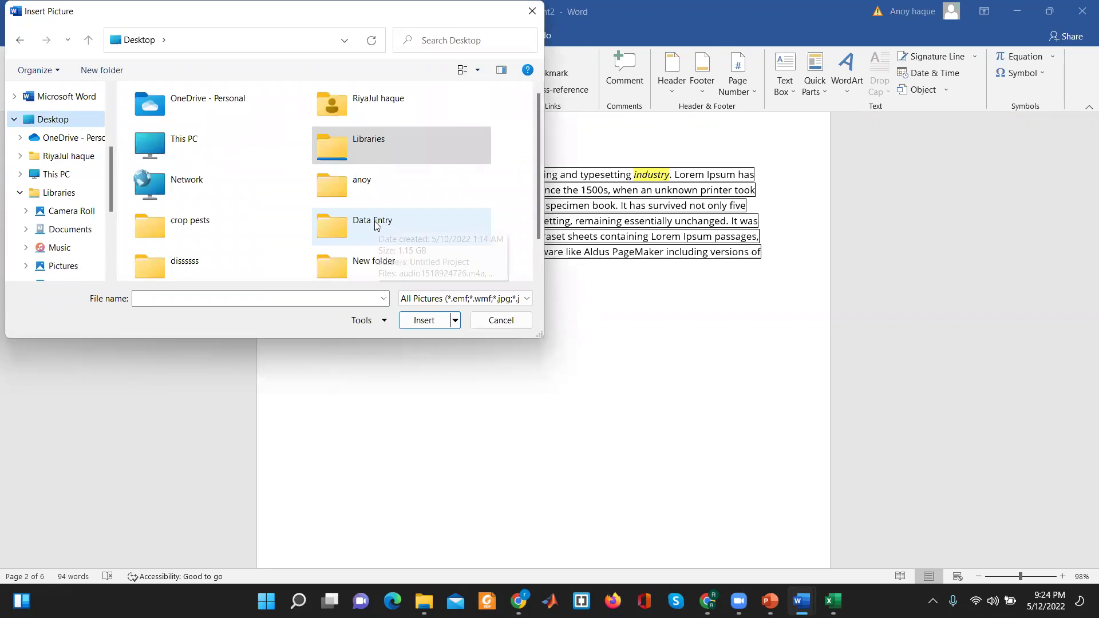
{"action": "double_click", "coordinate": [377, 225]}
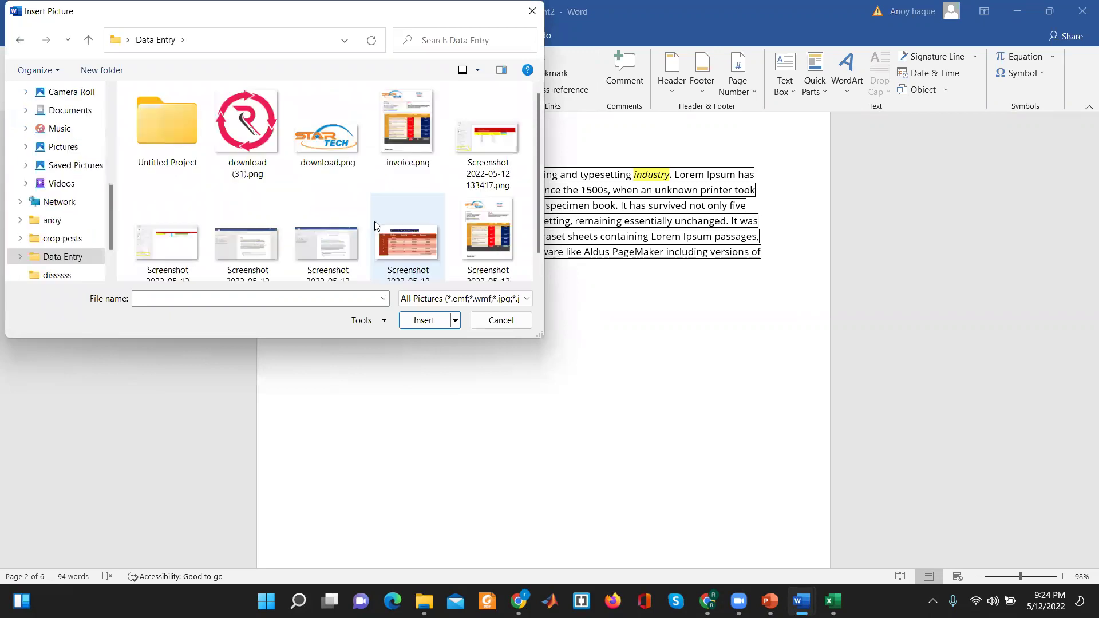
{"action": "scroll", "coordinate": [448, 210], "scroll_direction": "down", "scroll_amount": 1}
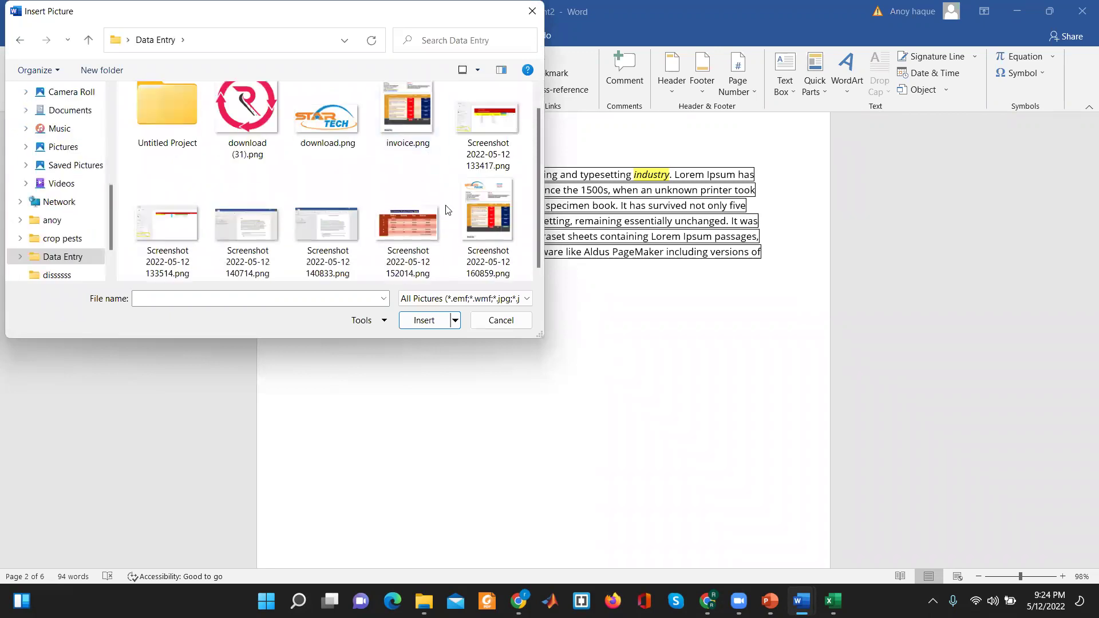
{"action": "left_click", "coordinate": [409, 238]}
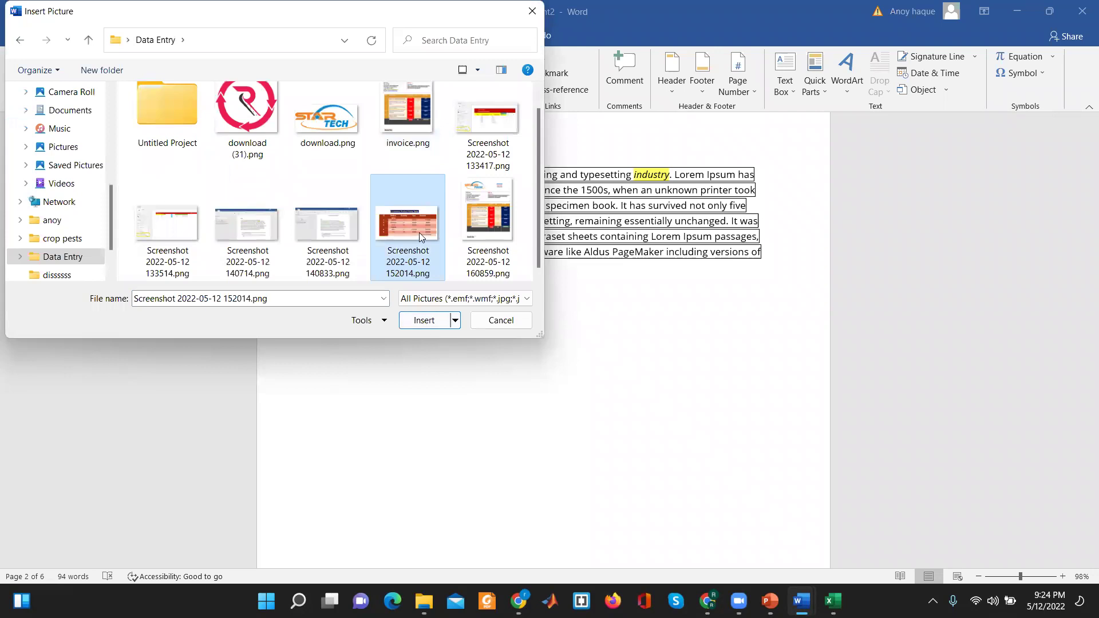
{"action": "left_click", "coordinate": [436, 324]}
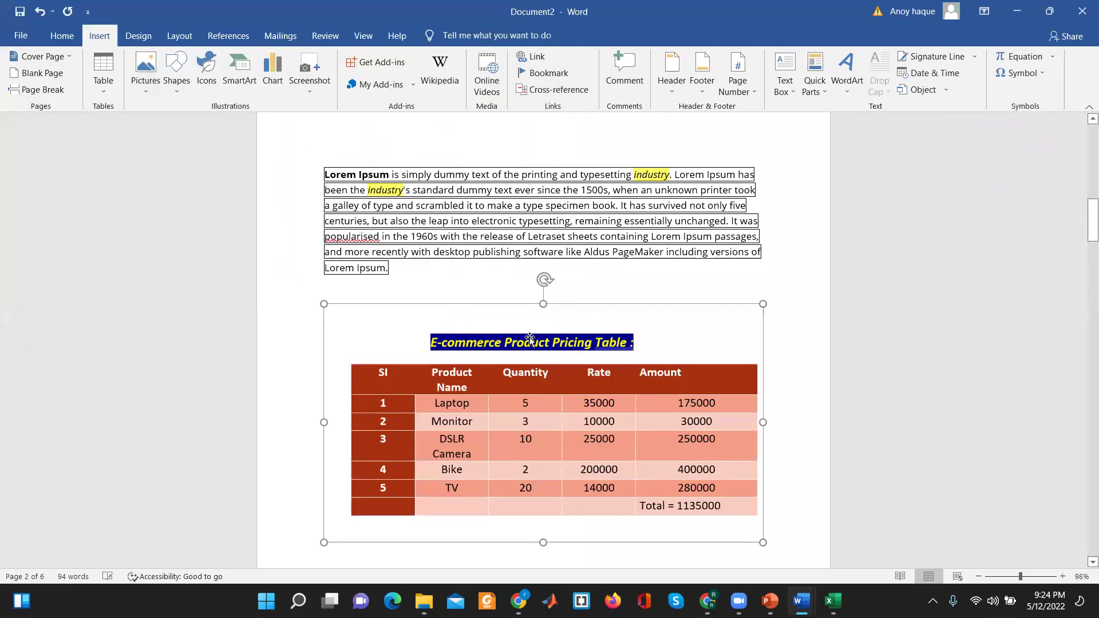
{"action": "scroll", "coordinate": [643, 327], "scroll_direction": "down", "scroll_amount": 3}
{"action": "scroll", "coordinate": [685, 342], "scroll_direction": "up", "scroll_amount": 2}
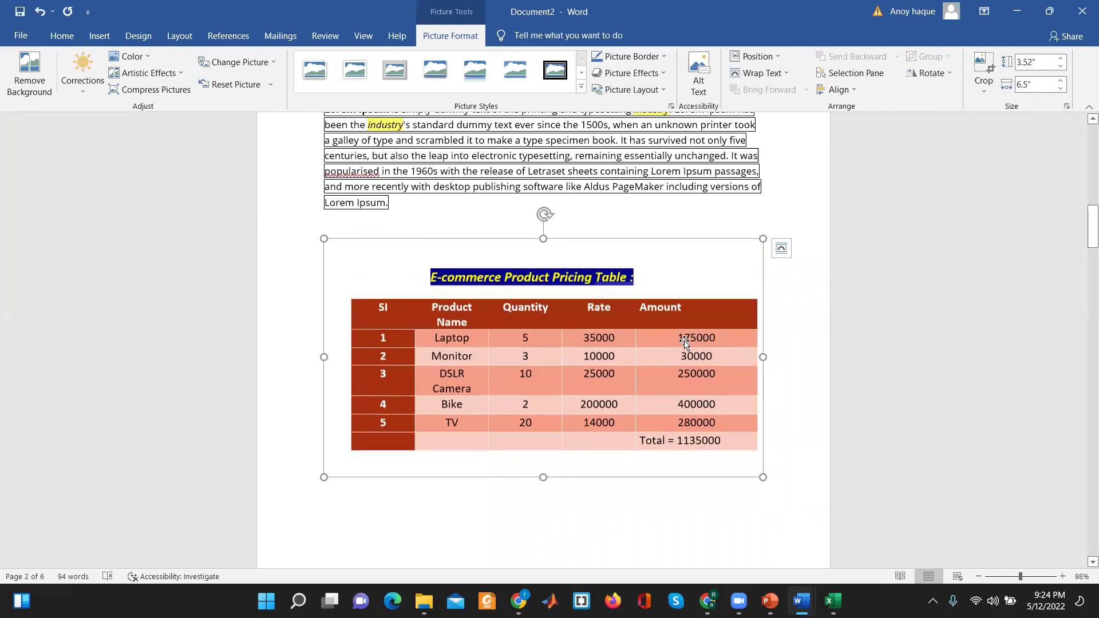
Give the pricing-table picture a soft-edge Picture Style
{"action": "left_click", "coordinate": [502, 65]}
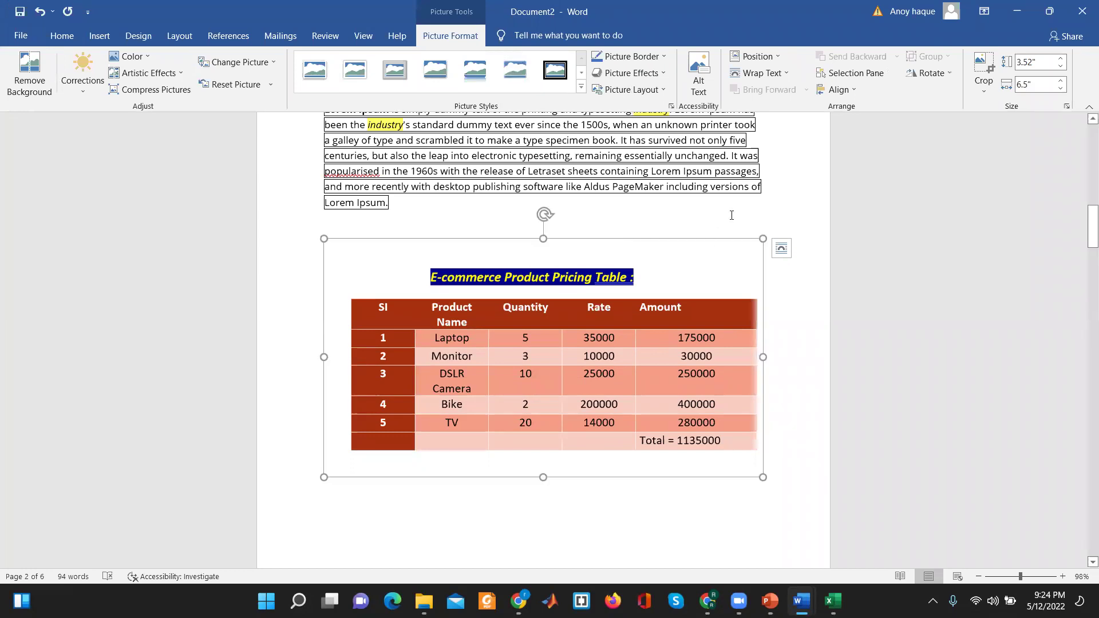
{"action": "left_click", "coordinate": [787, 309]}
{"action": "scroll", "coordinate": [613, 329], "scroll_direction": "down", "scroll_amount": 5}
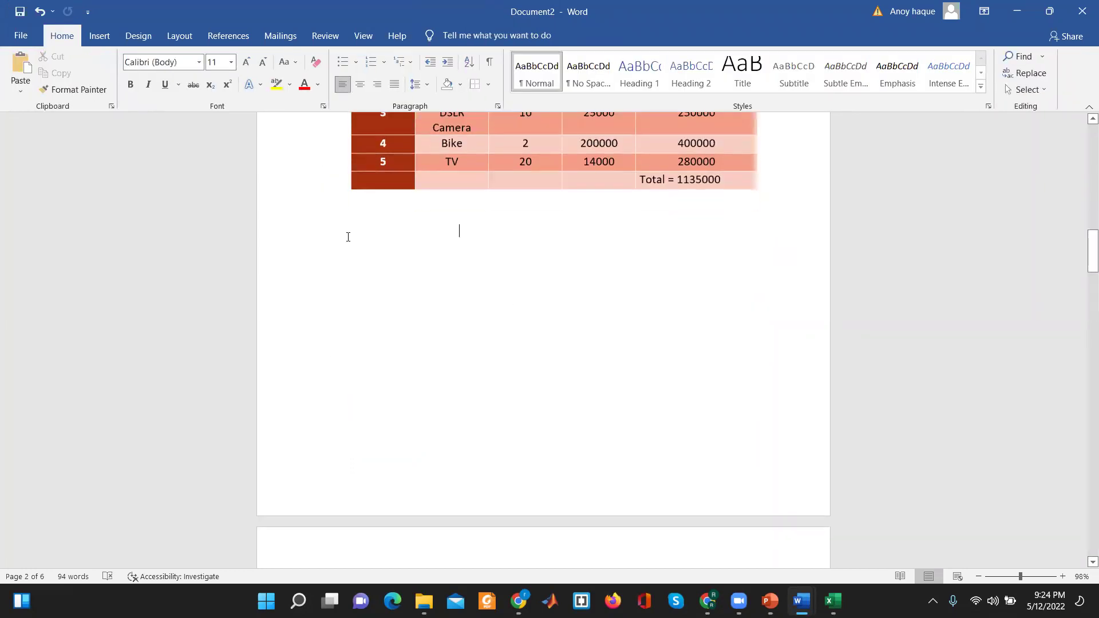
Copy the 'Contrary to popular belief' paragraph from lipsum.com, then return to Document1's first paragraph
{"action": "key", "text": "alt+Tab"}
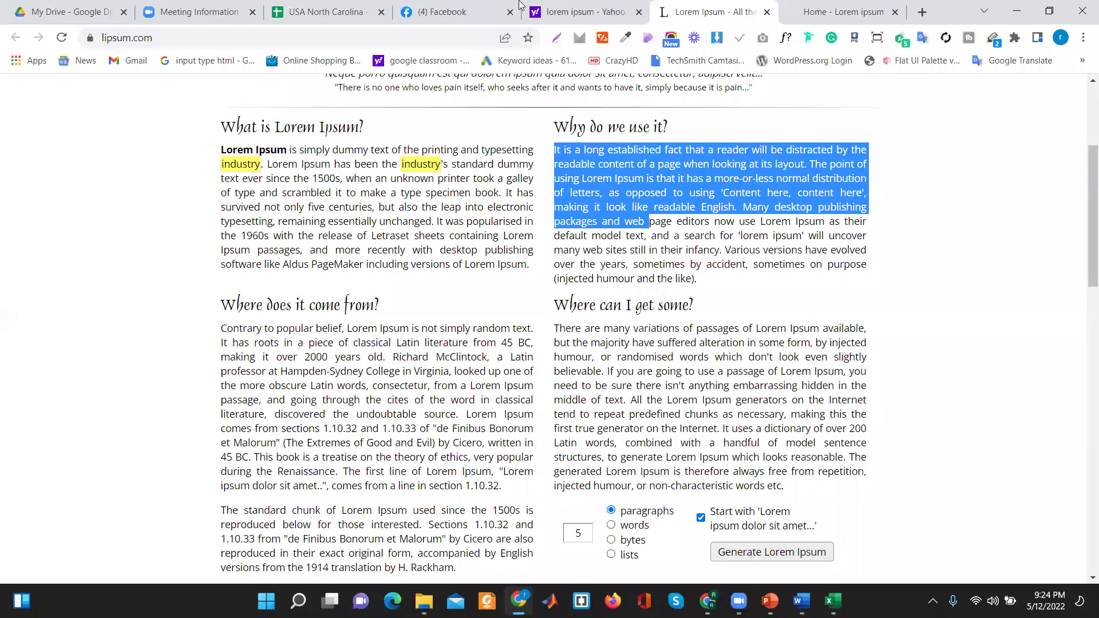
{"action": "left_click", "coordinate": [841, 11]}
{"action": "left_click", "coordinate": [709, 11]}
{"action": "left_click_drag", "start_coordinate": [502, 486], "coordinate": [222, 323]}
{"action": "key", "text": "ctrl+c"}
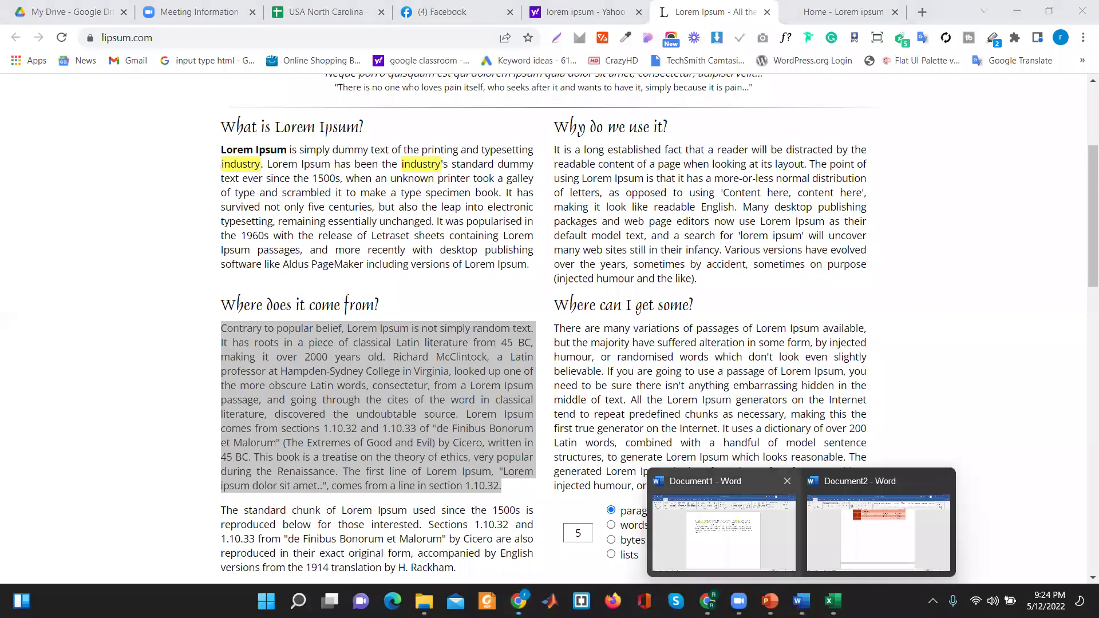
{"action": "left_click", "coordinate": [752, 538]}
{"action": "left_click", "coordinate": [414, 299]}
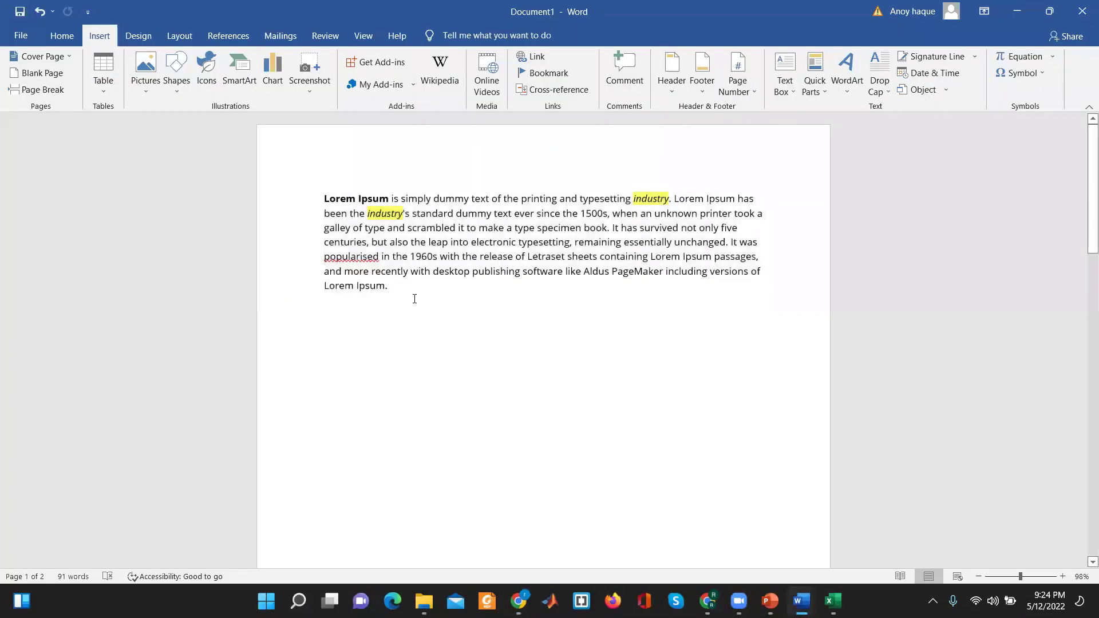
Paste the 'Contrary to popular belief' paragraph below the first paragraph and select it
{"action": "key", "text": "Return"}
{"action": "key", "text": "Return"}
{"action": "key", "text": "Return"}
{"action": "key", "text": "ctrl+v"}
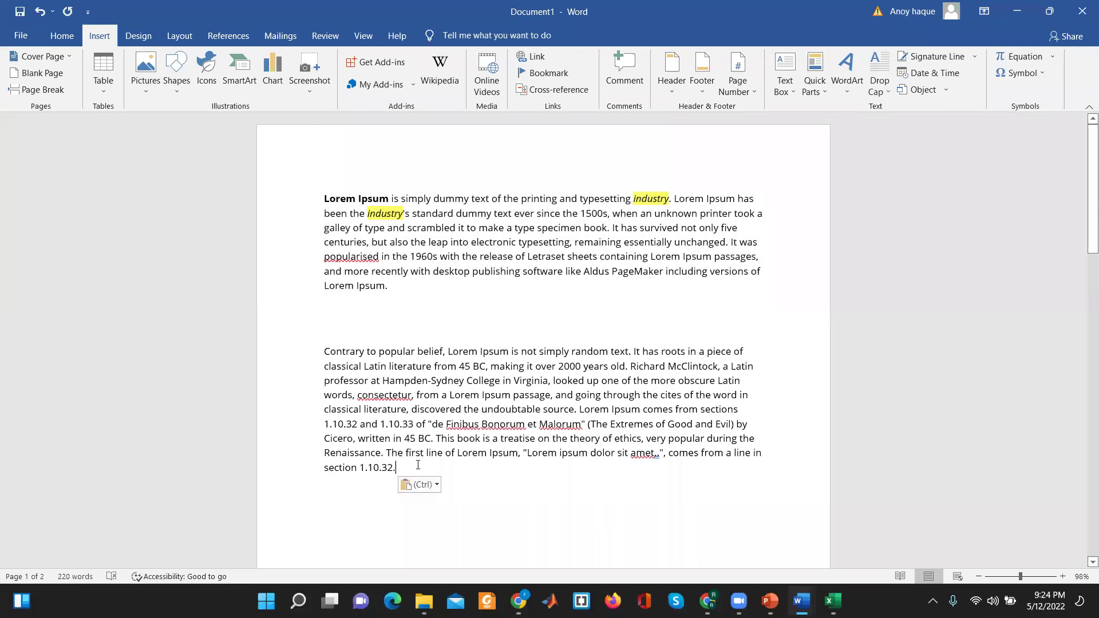
{"action": "left_click_drag", "start_coordinate": [396, 467], "coordinate": [324, 347]}
Try several Design style sets, ending with the uppercase TITLE heading set
{"action": "left_click", "coordinate": [140, 36]}
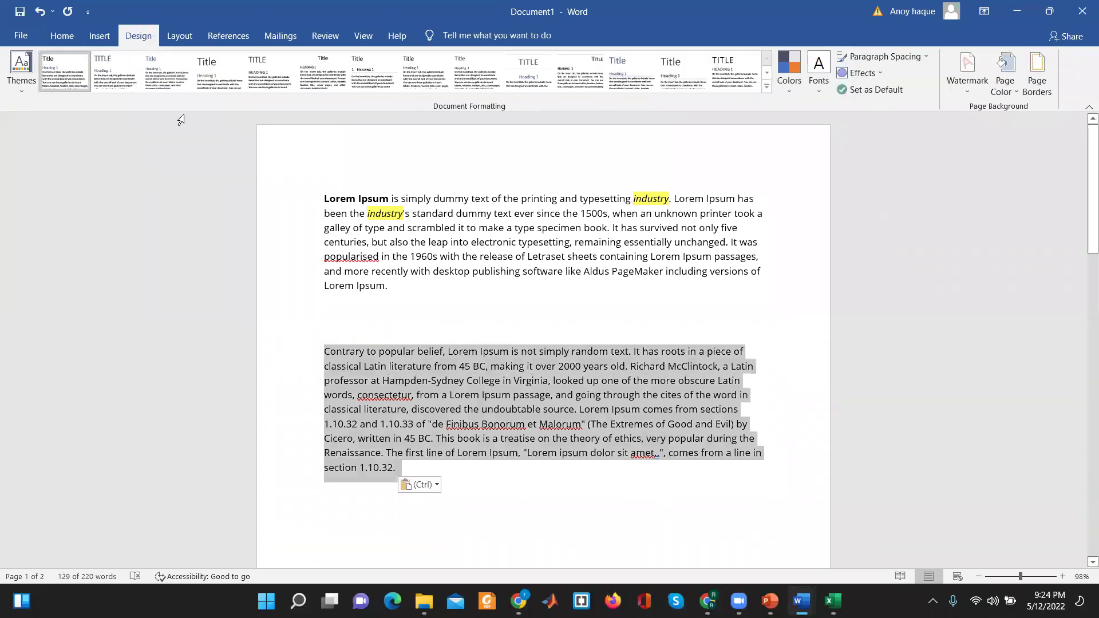
{"action": "left_click", "coordinate": [208, 77]}
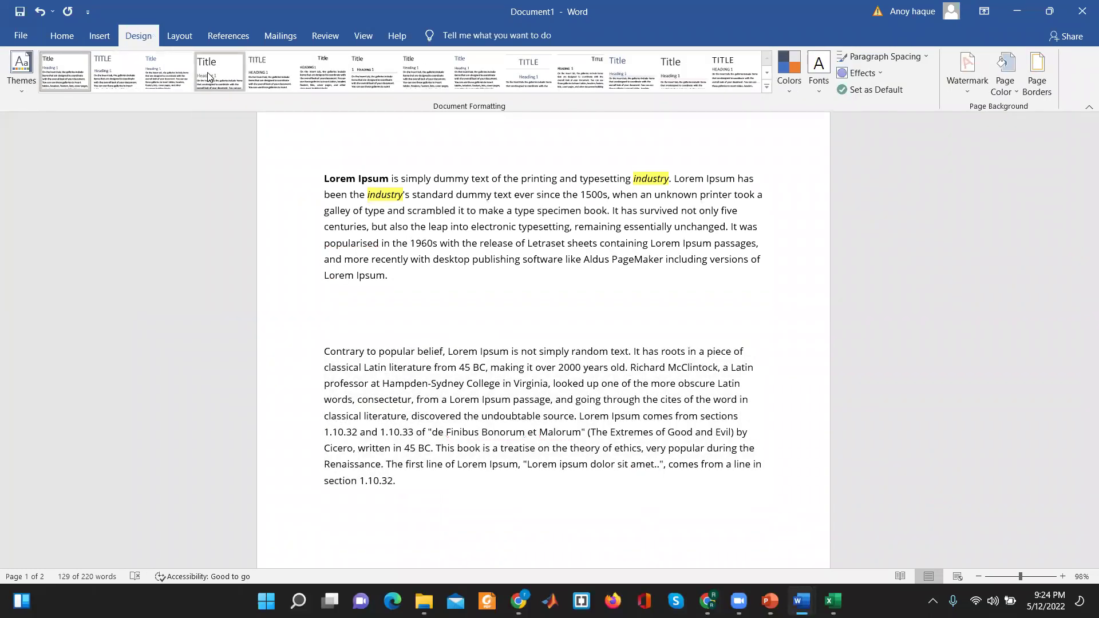
{"action": "left_click", "coordinate": [279, 76]}
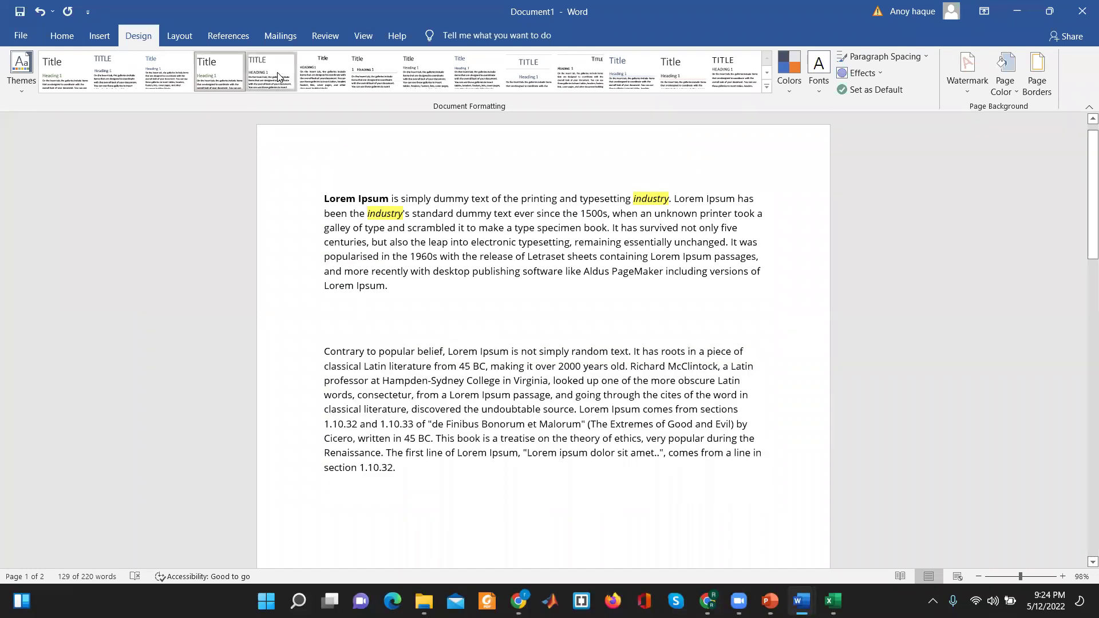
{"action": "left_click", "coordinate": [322, 72]}
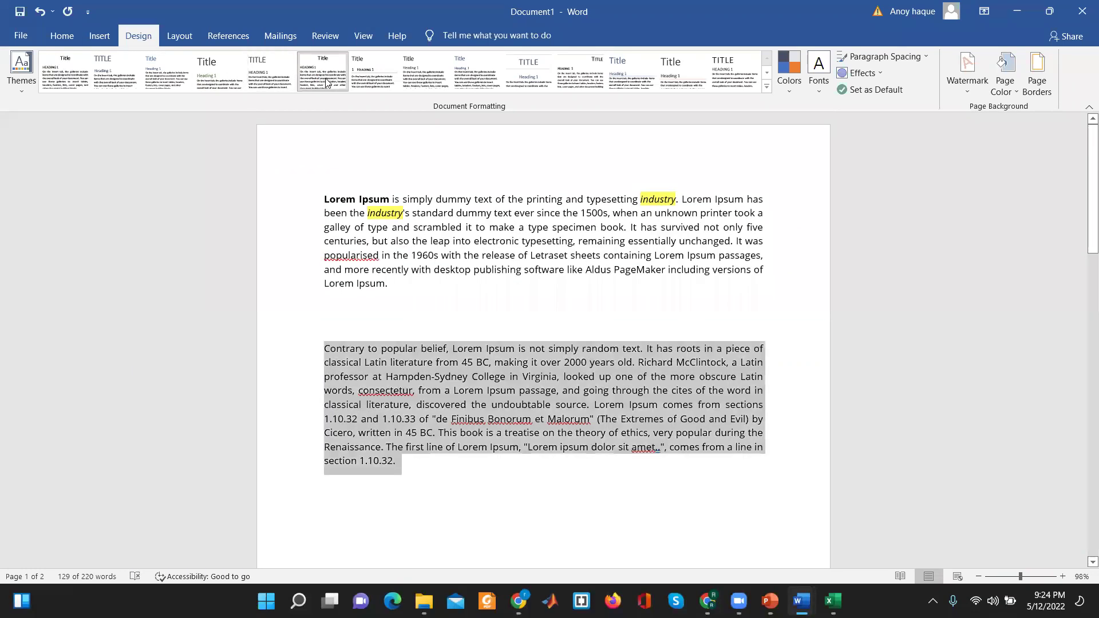
{"action": "left_click_drag", "start_coordinate": [417, 478], "coordinate": [324, 329]}
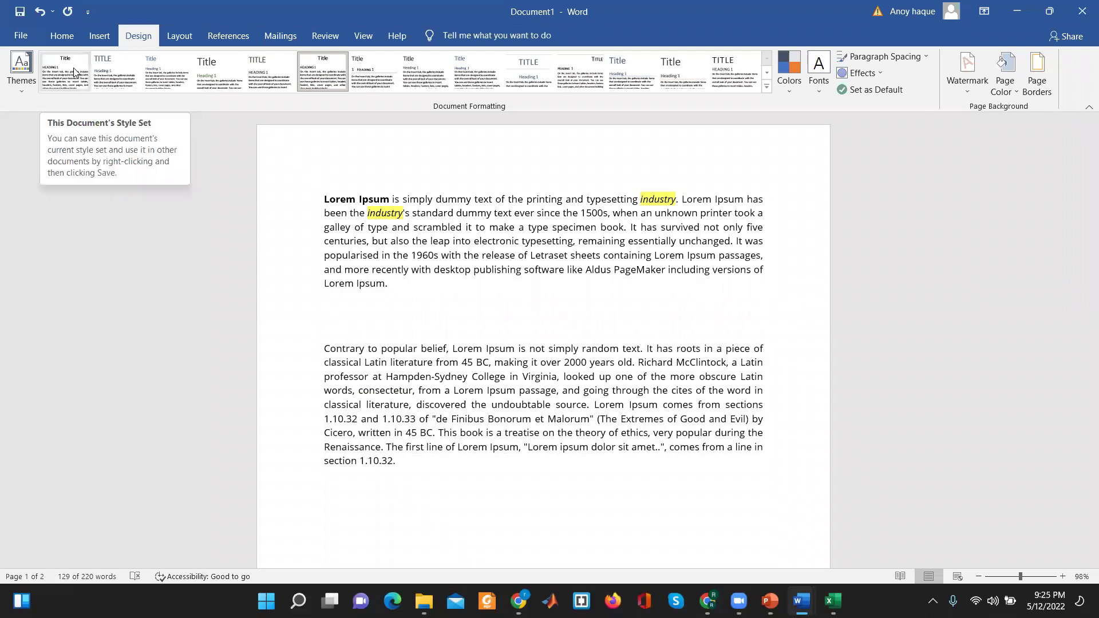
{"action": "left_click", "coordinate": [475, 73]}
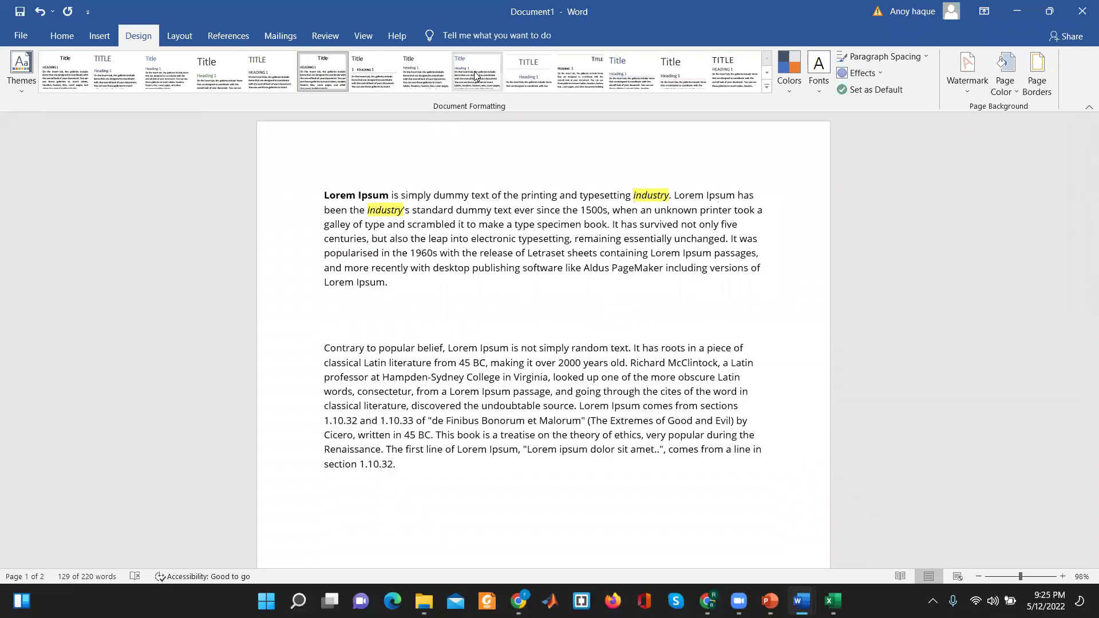
{"action": "left_click", "coordinate": [537, 72]}
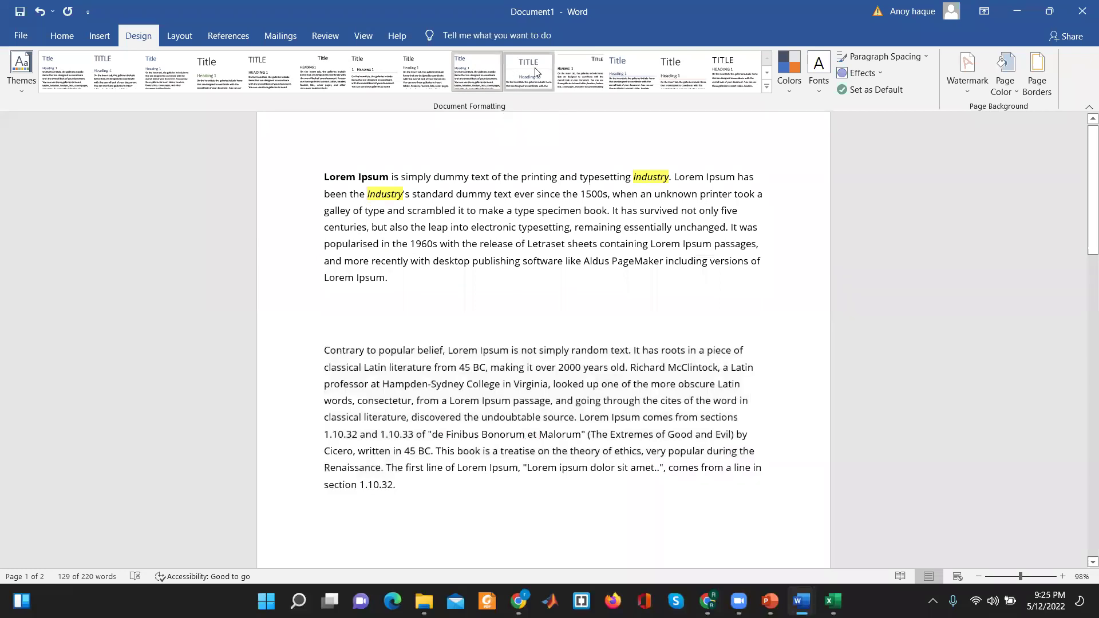
{"action": "scroll", "coordinate": [475, 355], "scroll_direction": "down", "scroll_amount": 2}
{"action": "left_click", "coordinate": [487, 215]}
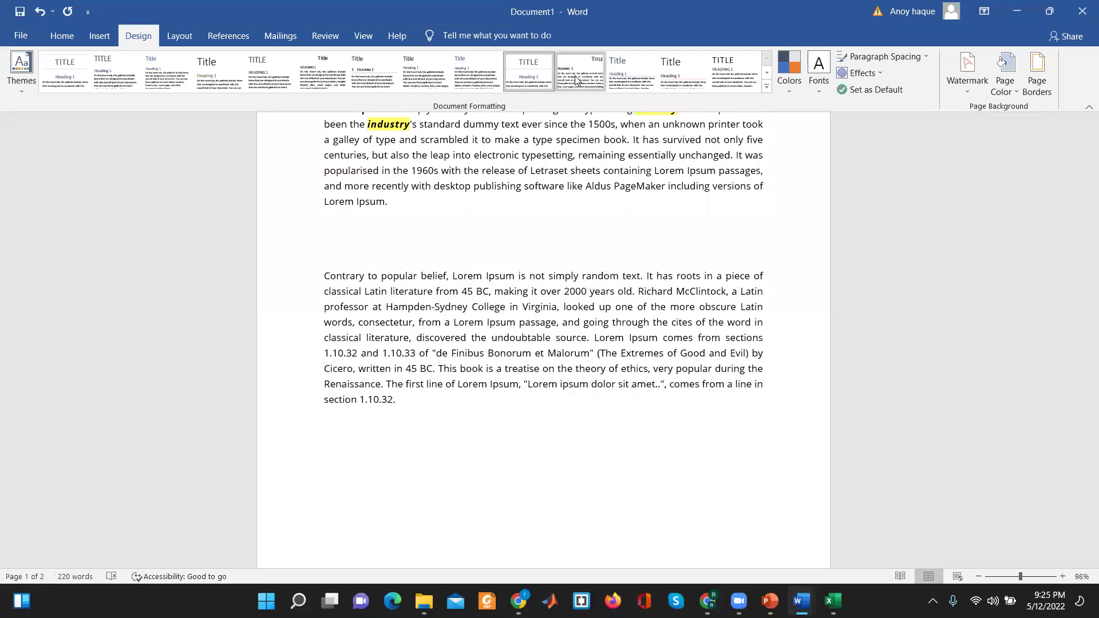
{"action": "left_click", "coordinate": [637, 79]}
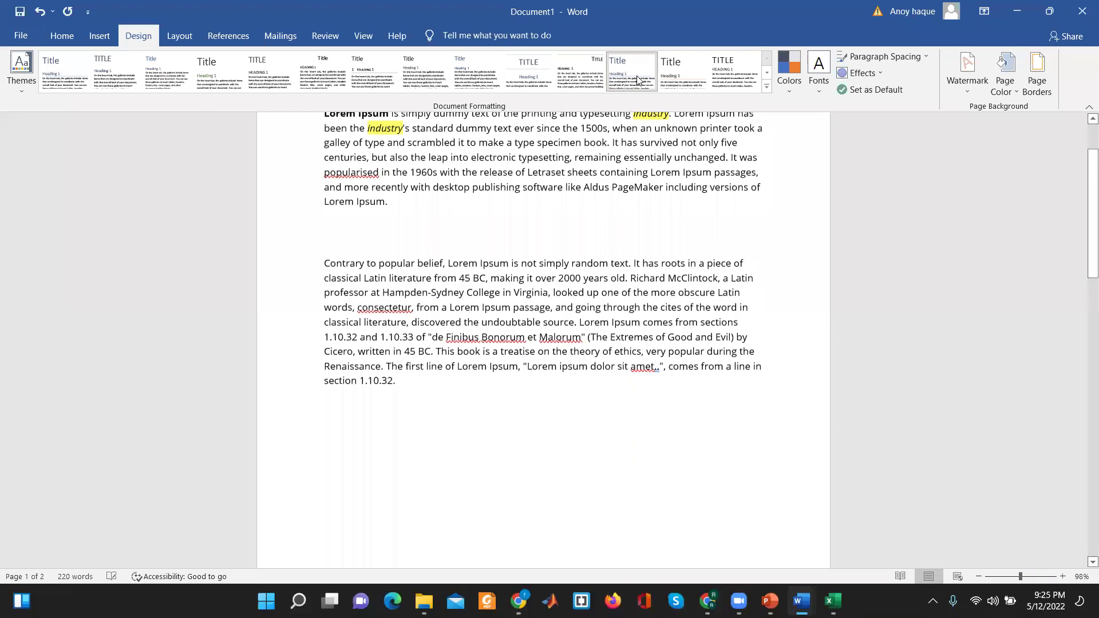
{"action": "left_click", "coordinate": [716, 78]}
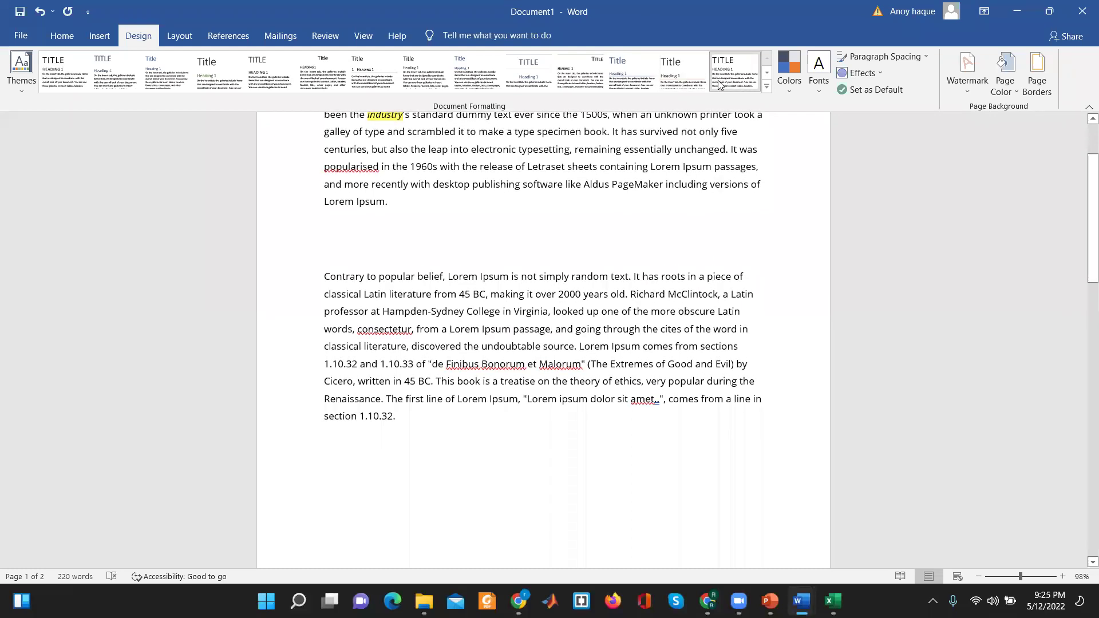
{"action": "left_click", "coordinate": [21, 93]}
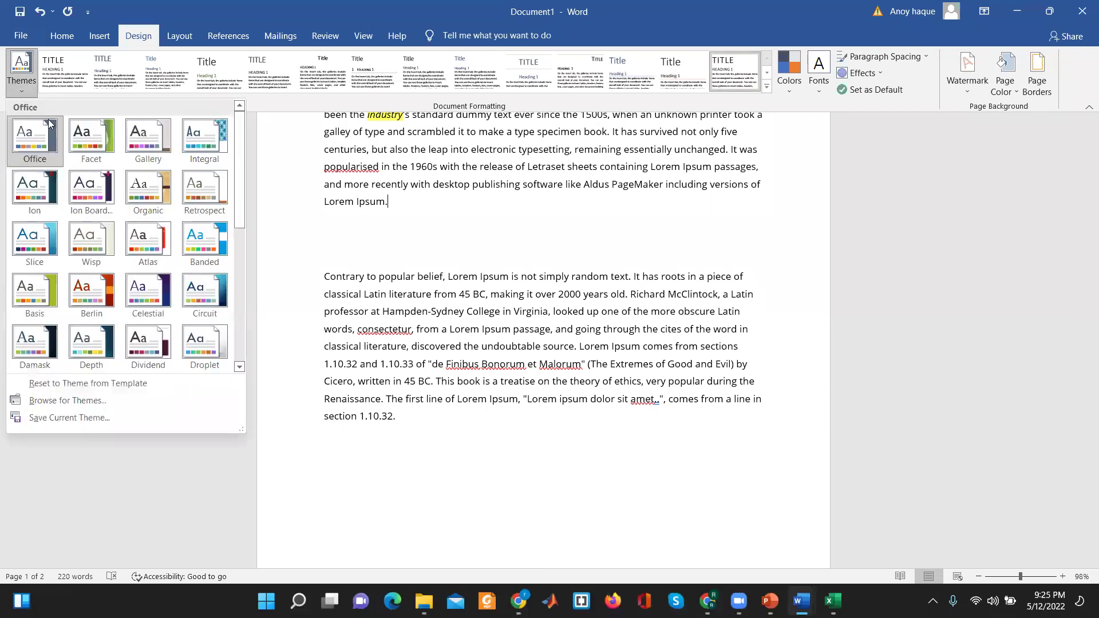
Apply the Ion Boardroom theme and then a style set with tighter paragraph spacing
{"action": "left_click", "coordinate": [93, 190]}
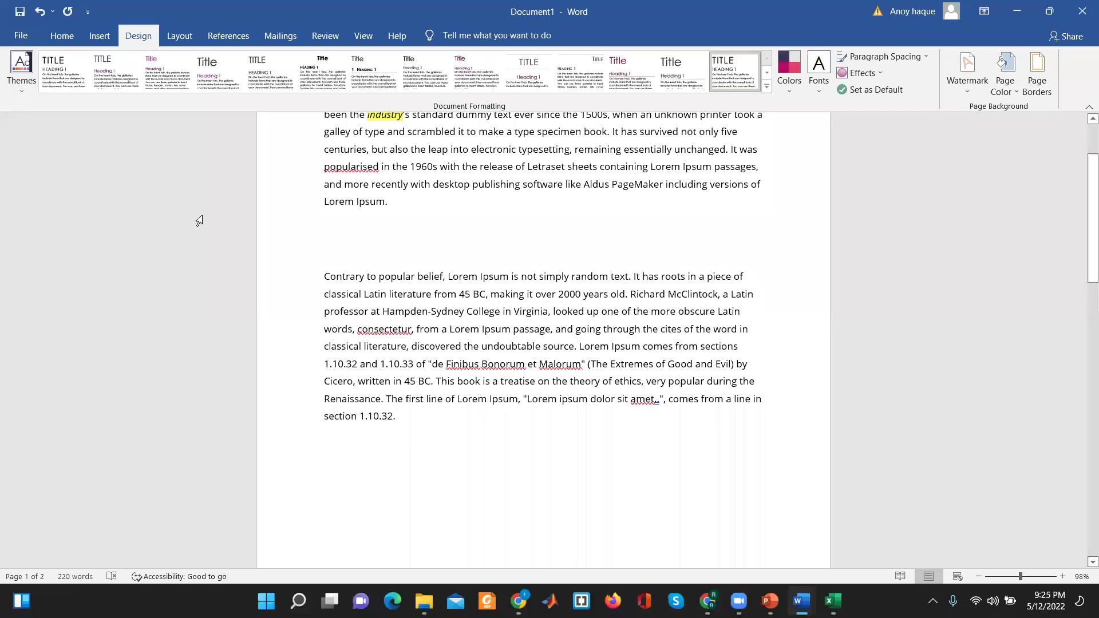
{"action": "left_click", "coordinate": [266, 83]}
{"action": "scroll", "coordinate": [451, 287], "scroll_direction": "up", "scroll_amount": 2}
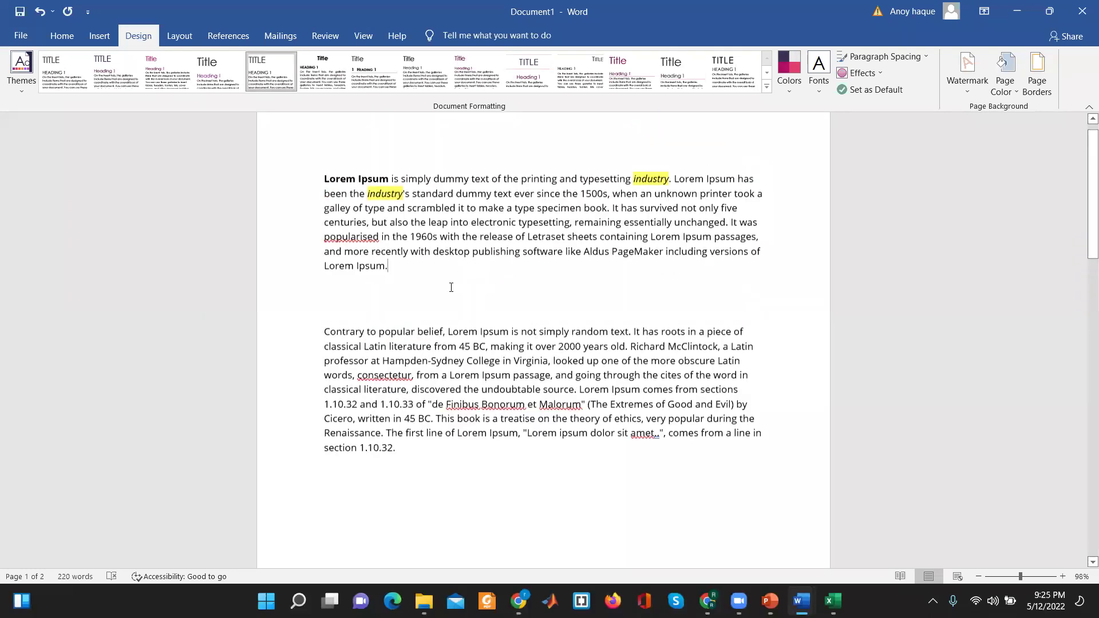
With the first paragraph selected, try style sets and keep the one with wider paragraph spacing
{"action": "triple_click", "coordinate": [362, 258]}
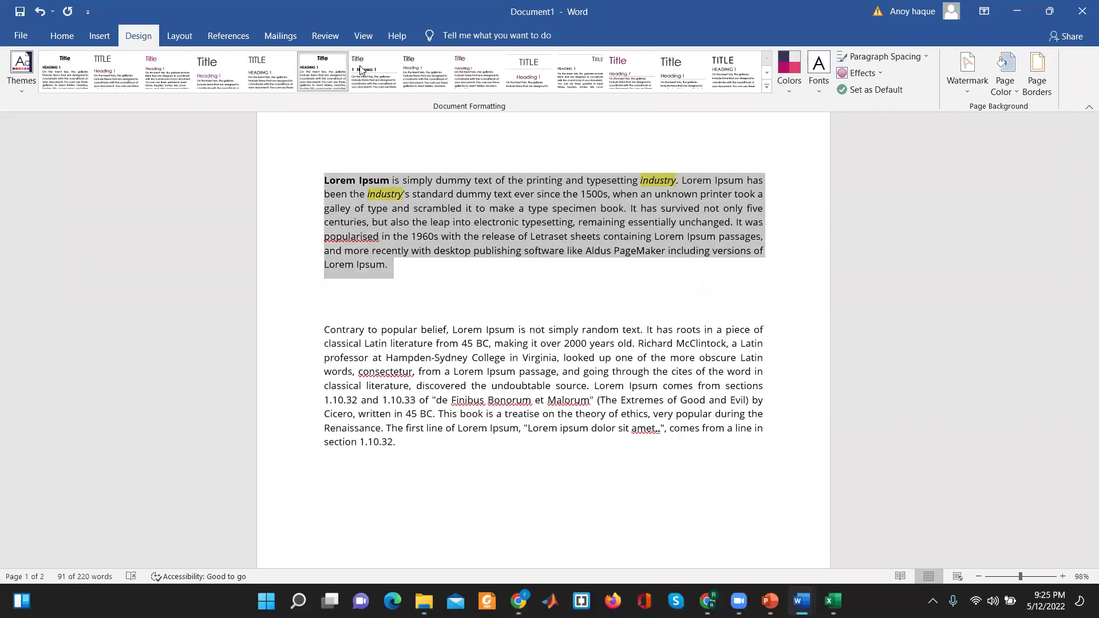
{"action": "left_click", "coordinate": [373, 72]}
{"action": "left_click", "coordinate": [416, 77]}
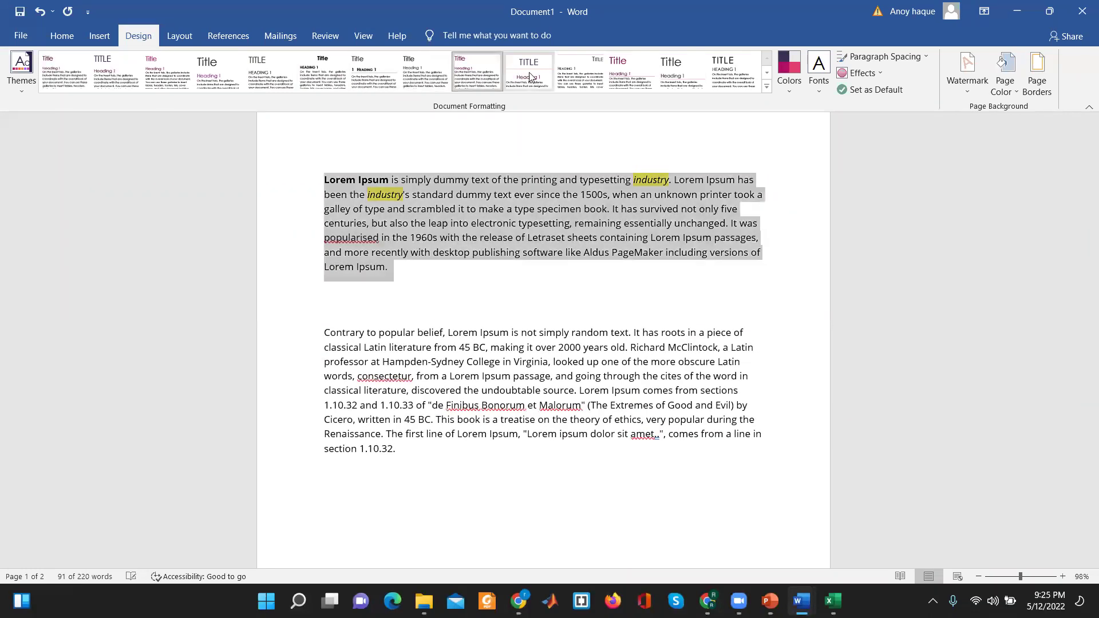
{"action": "left_click", "coordinate": [530, 77]}
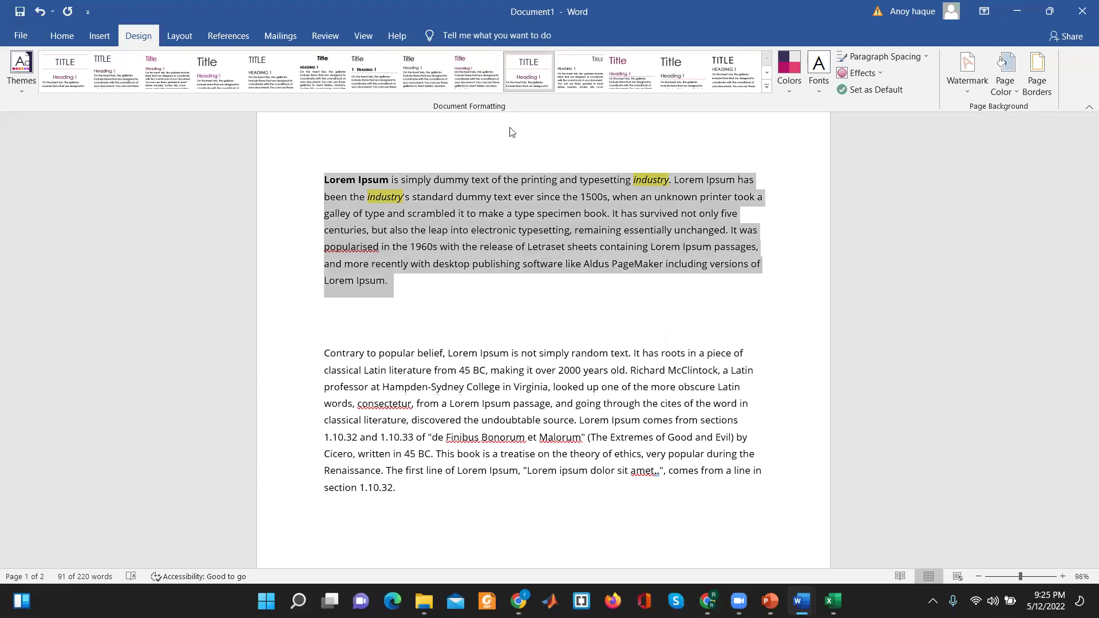
{"action": "left_click", "coordinate": [482, 301]}
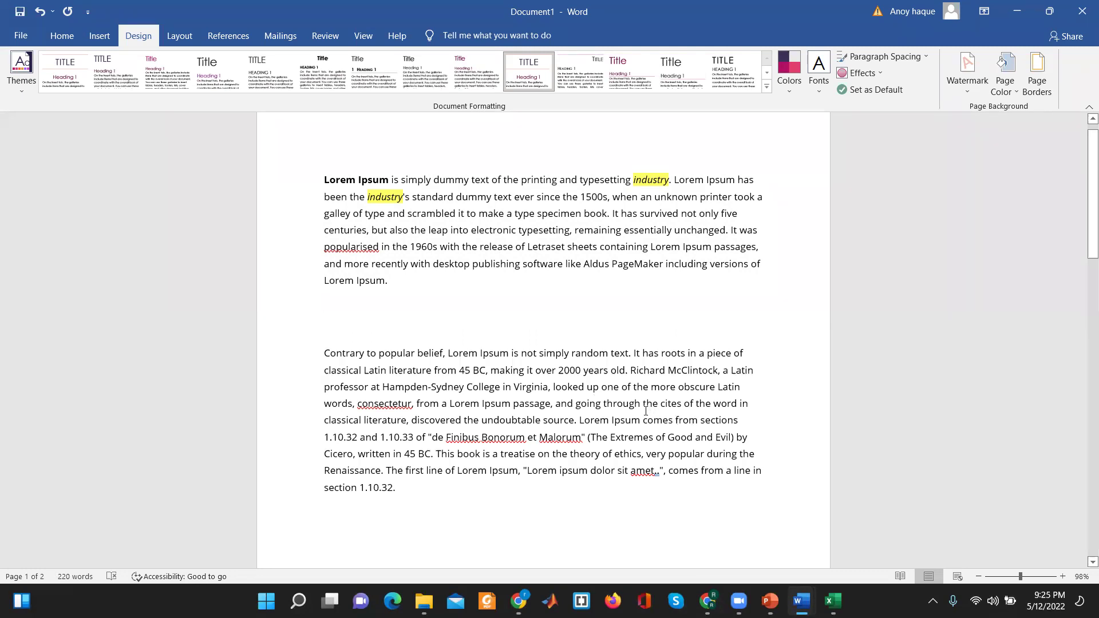
Try No Spacing and Headings 2–4 on the first paragraph, settle on Heading 5, then select the second paragraph
{"action": "left_click", "coordinate": [90, 40]}
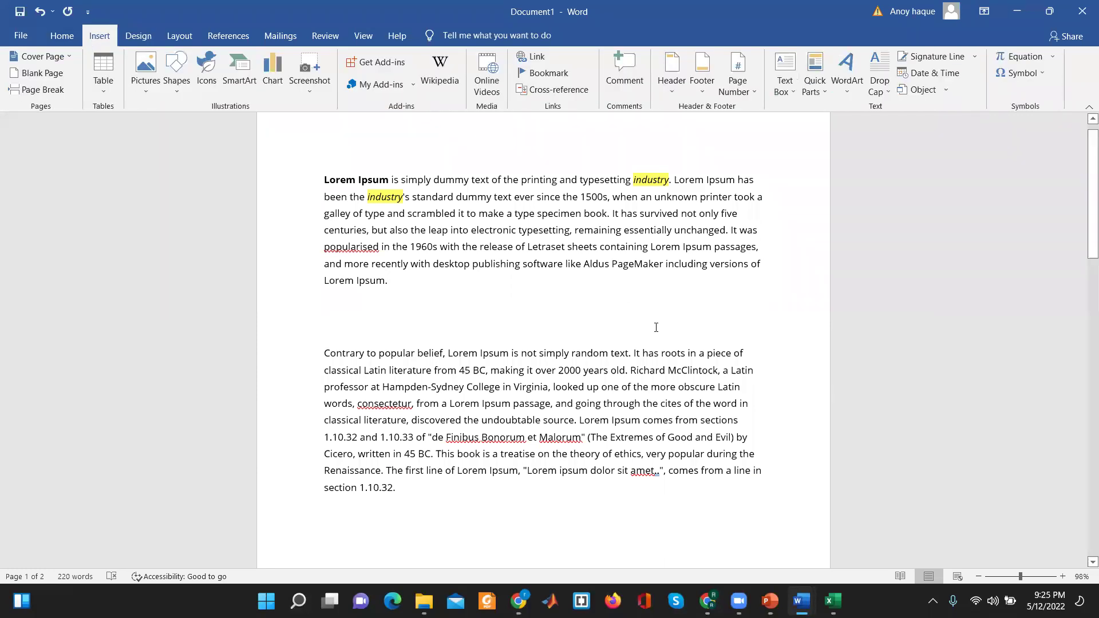
{"action": "left_click", "coordinate": [63, 37]}
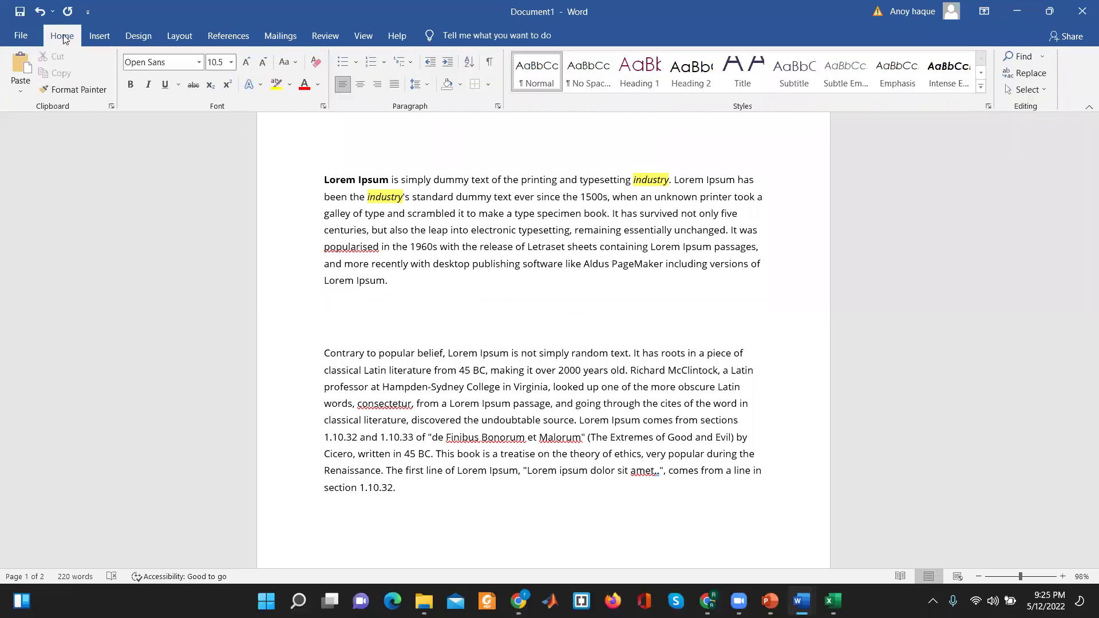
{"action": "left_click", "coordinate": [598, 80]}
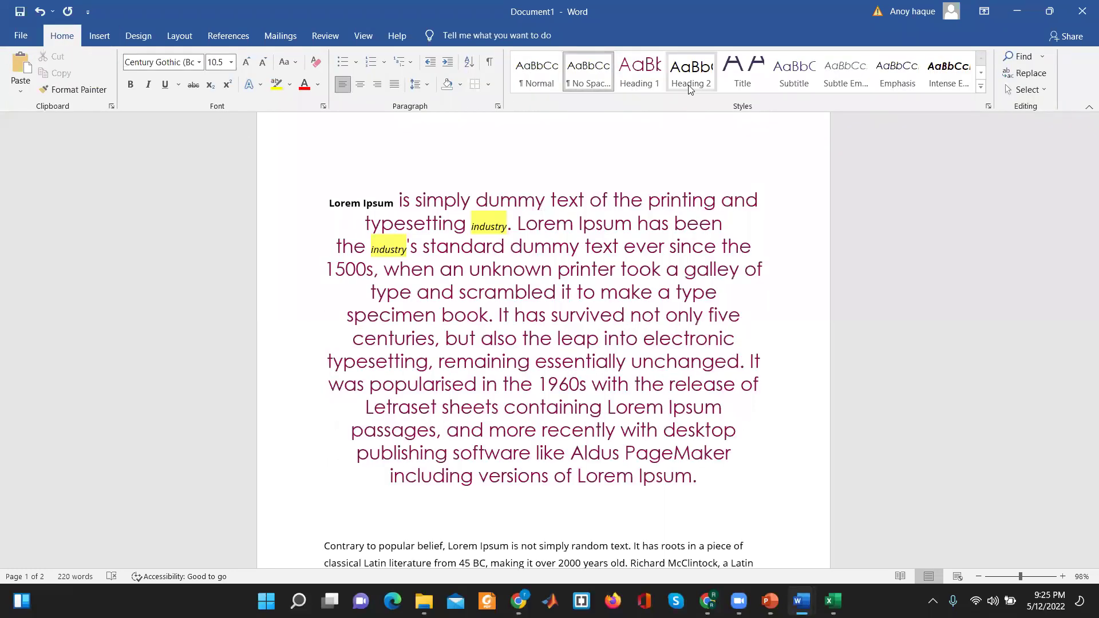
{"action": "left_click", "coordinate": [694, 77]}
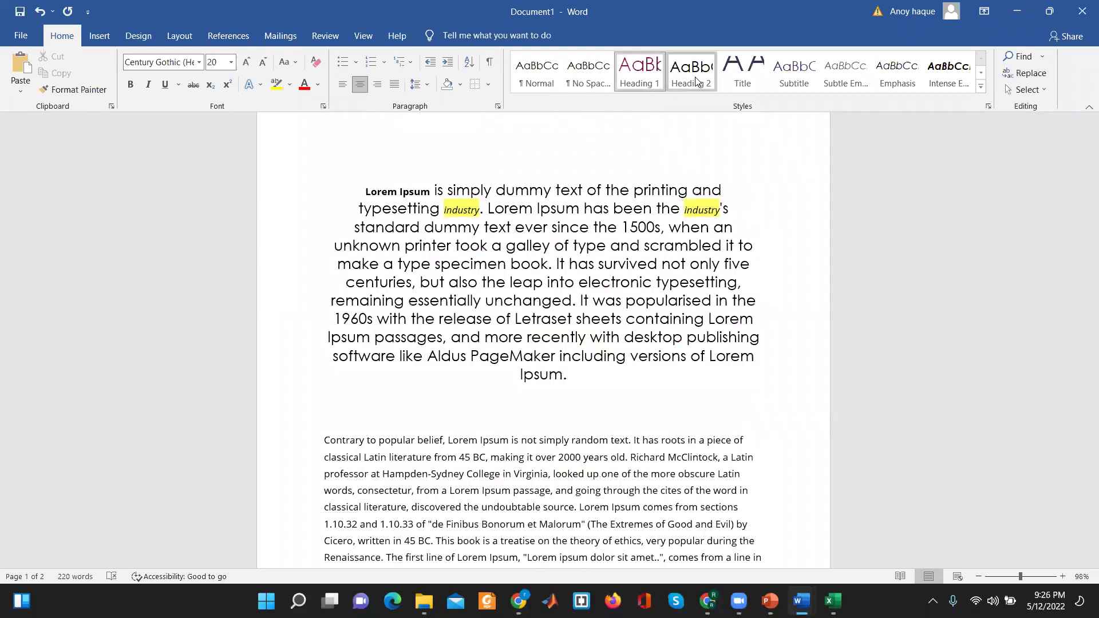
{"action": "left_click", "coordinate": [743, 77]}
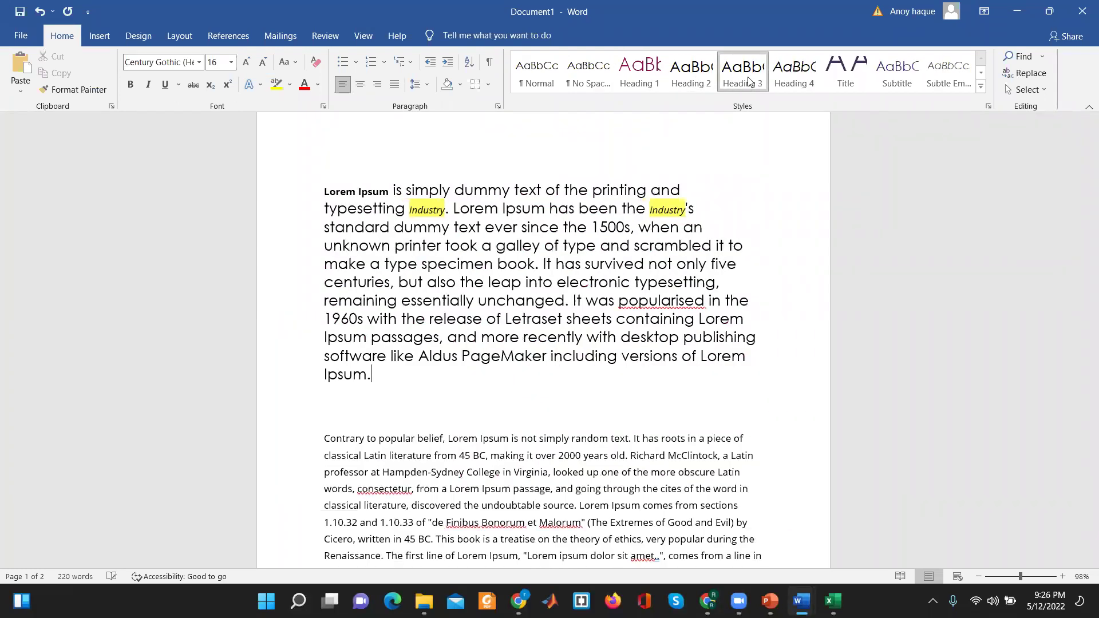
{"action": "left_click", "coordinate": [783, 77]}
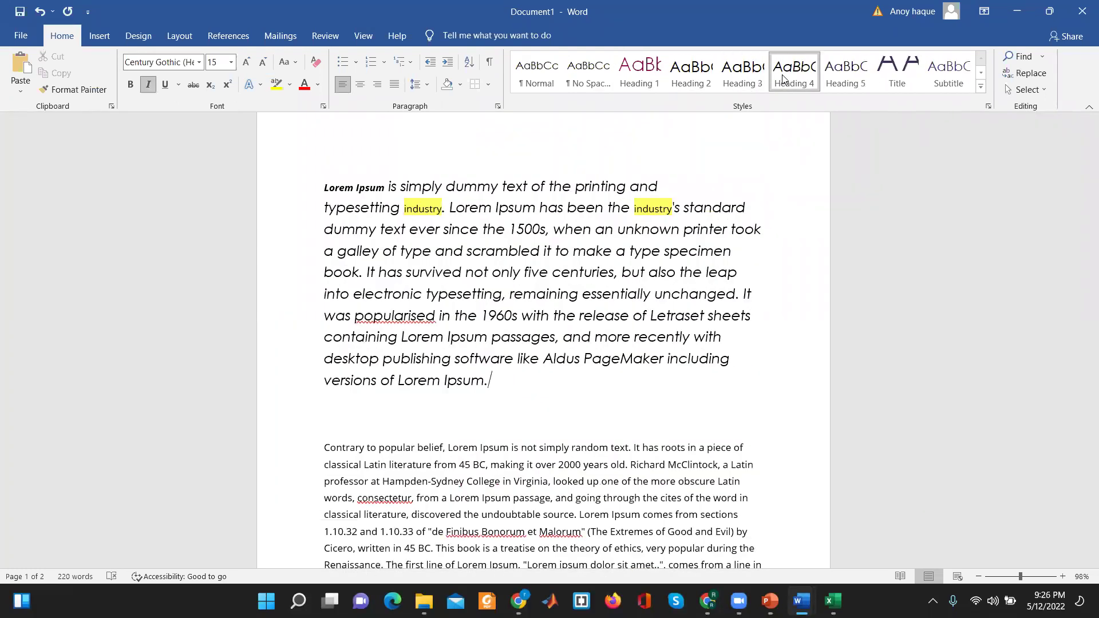
{"action": "left_click", "coordinate": [825, 79]}
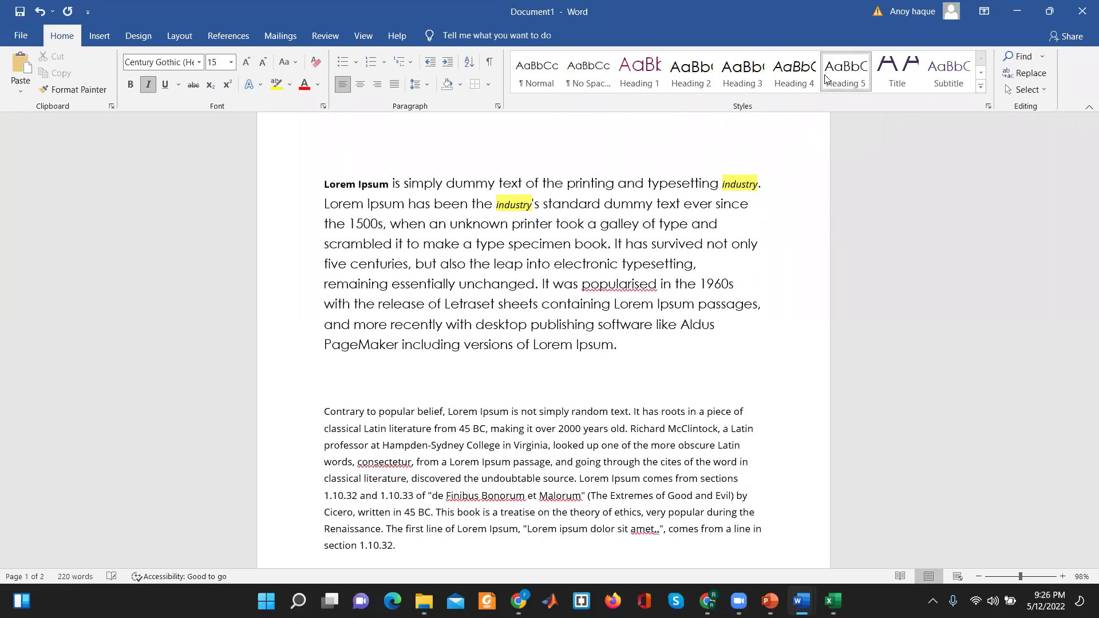
{"action": "scroll", "coordinate": [625, 345], "scroll_direction": "down", "scroll_amount": 3}
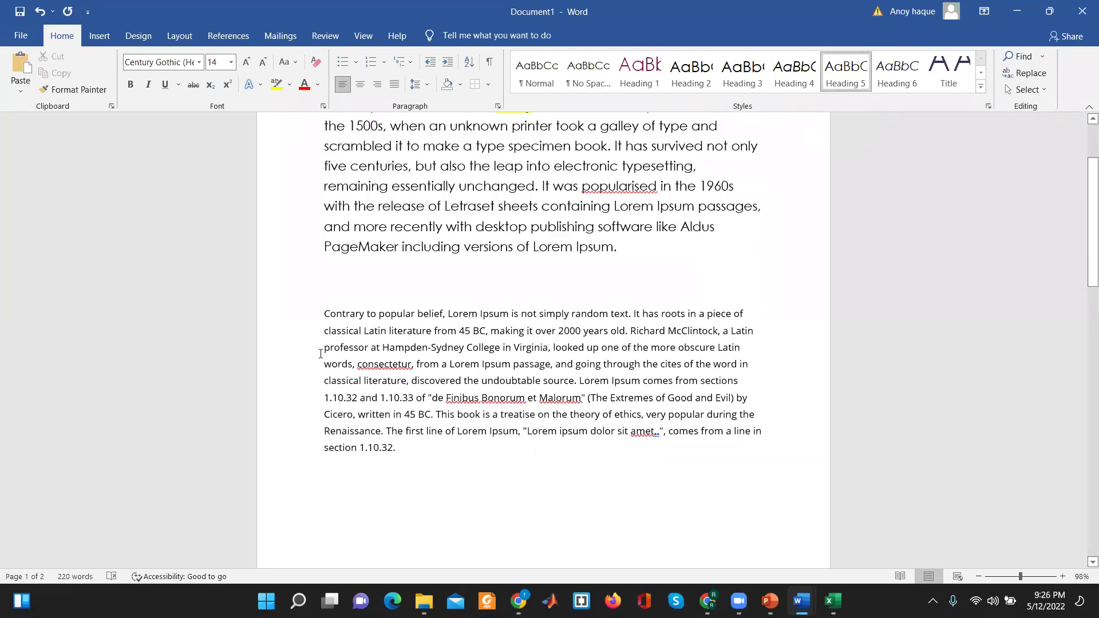
{"action": "triple_click", "coordinate": [320, 353]}
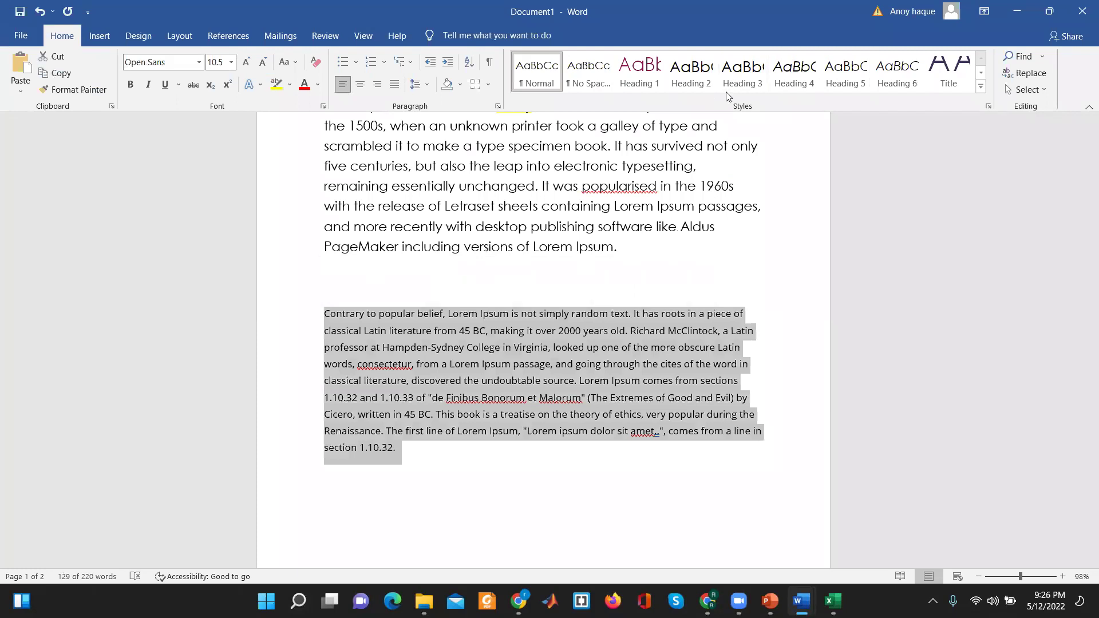
Try Heading 3 and Heading 2 on the 'Contrary to popular belief' paragraph, then apply italic Heading 6
{"action": "left_click", "coordinate": [742, 71]}
{"action": "scroll", "coordinate": [640, 324], "scroll_direction": "down", "scroll_amount": 3}
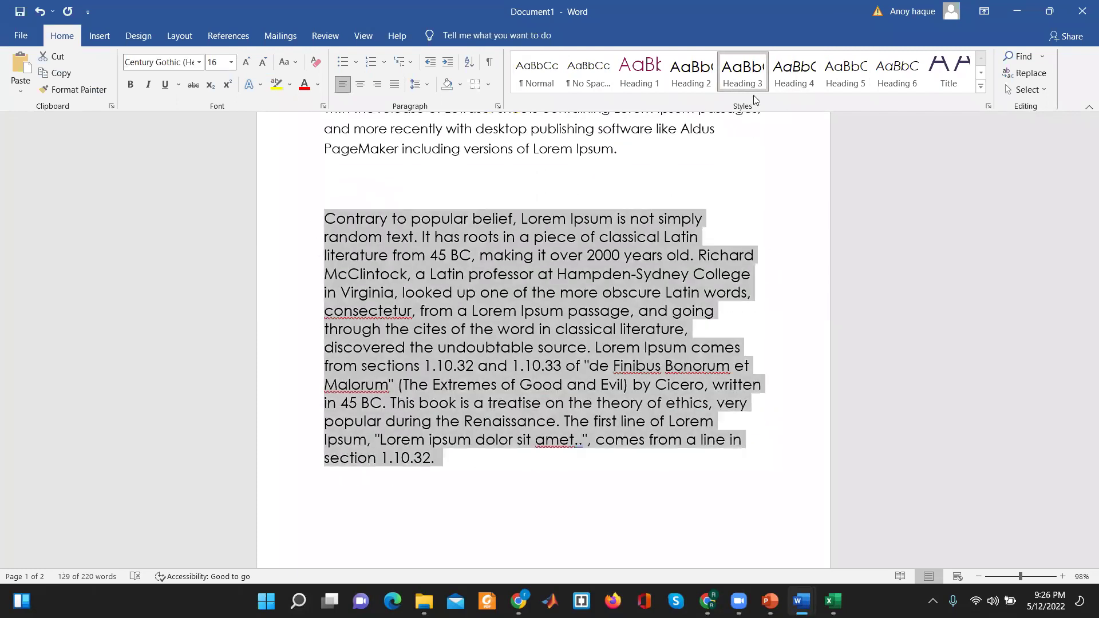
{"action": "left_click", "coordinate": [694, 73]}
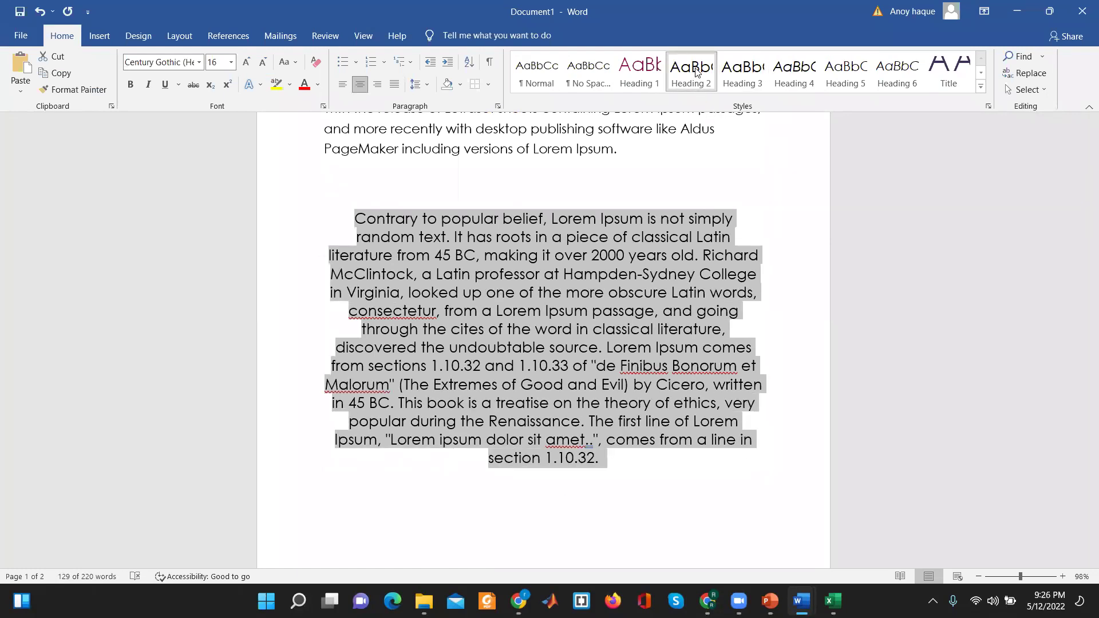
{"action": "left_click", "coordinate": [900, 78]}
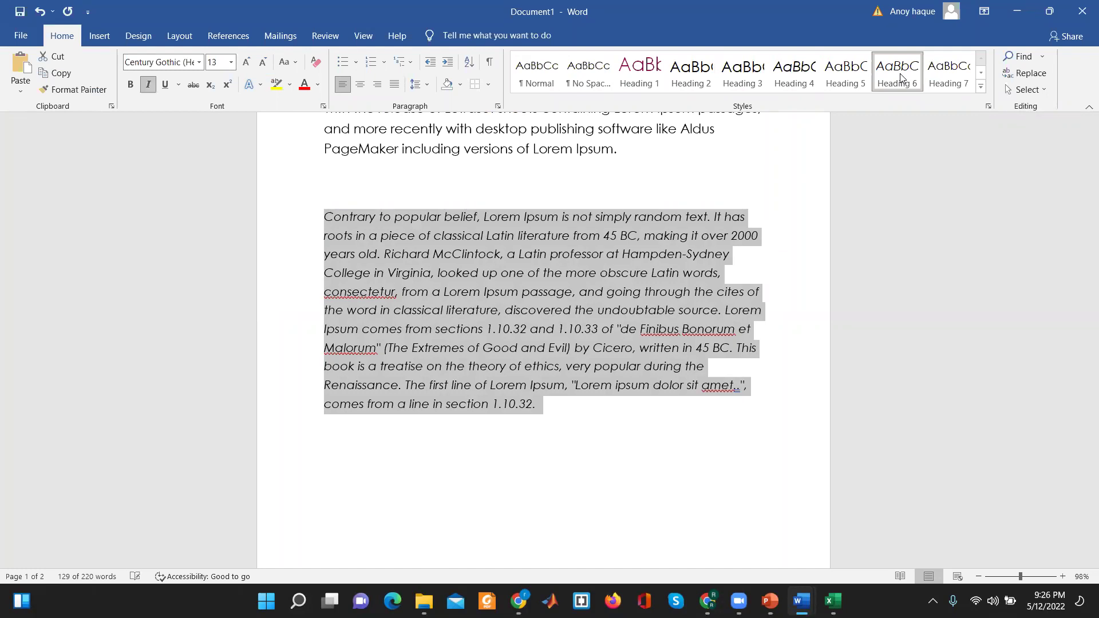
{"action": "left_click", "coordinate": [638, 195]}
Reselect the whole first Lorem Ipsum paragraph
{"action": "scroll", "coordinate": [632, 315], "scroll_direction": "up", "scroll_amount": 1}
{"action": "scroll", "coordinate": [632, 315], "scroll_direction": "up", "scroll_amount": 2}
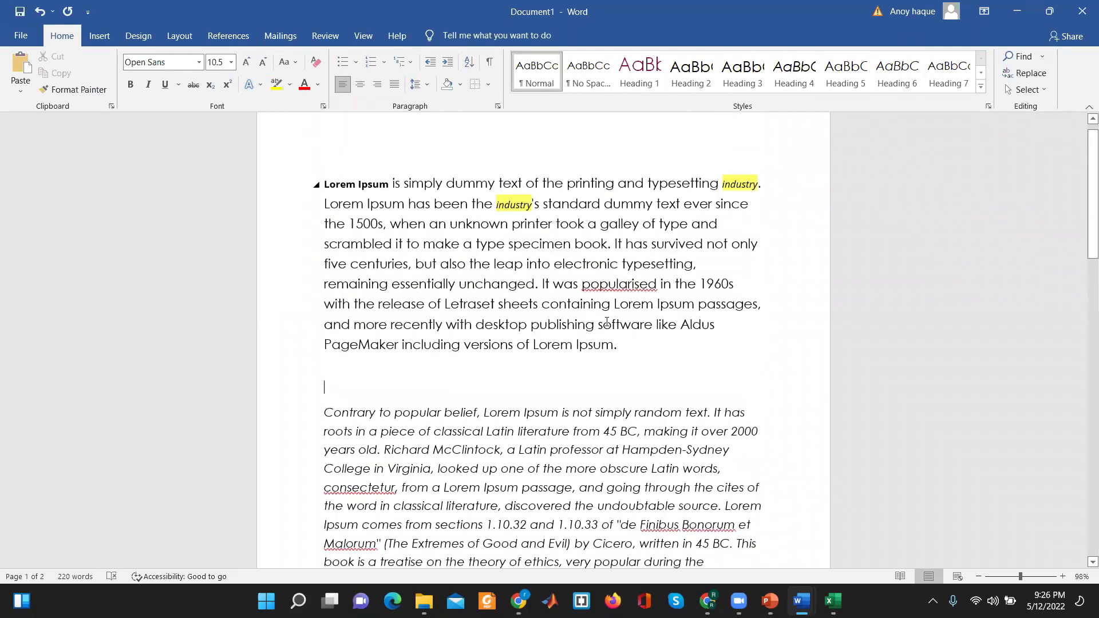
{"action": "left_click_drag", "start_coordinate": [629, 358], "coordinate": [322, 183]}
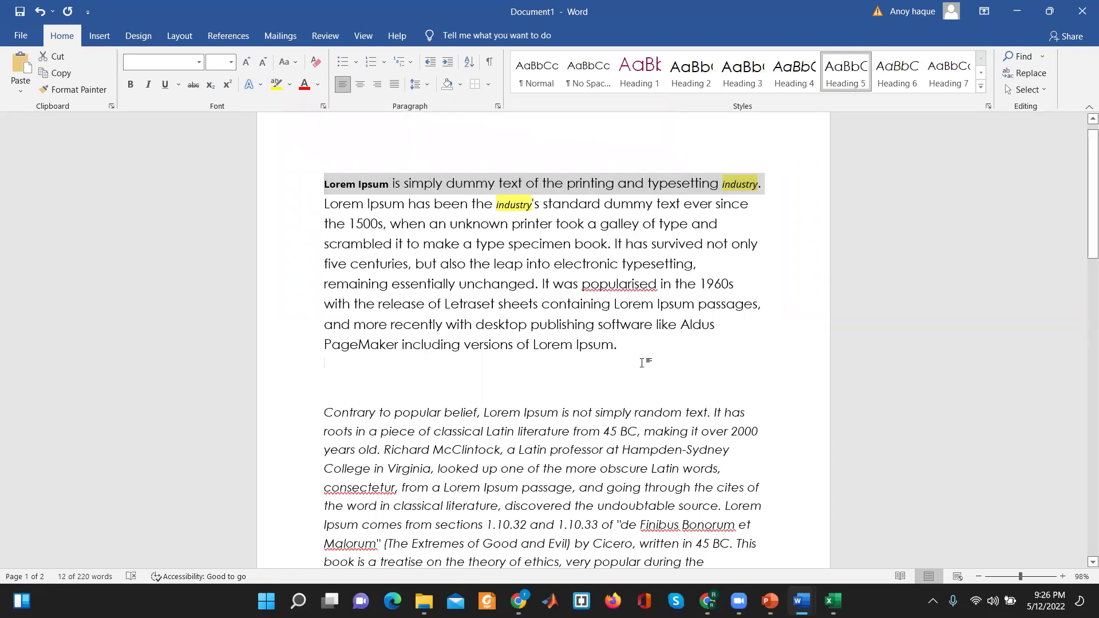
{"action": "left_click_drag", "start_coordinate": [647, 363], "coordinate": [309, 183]}
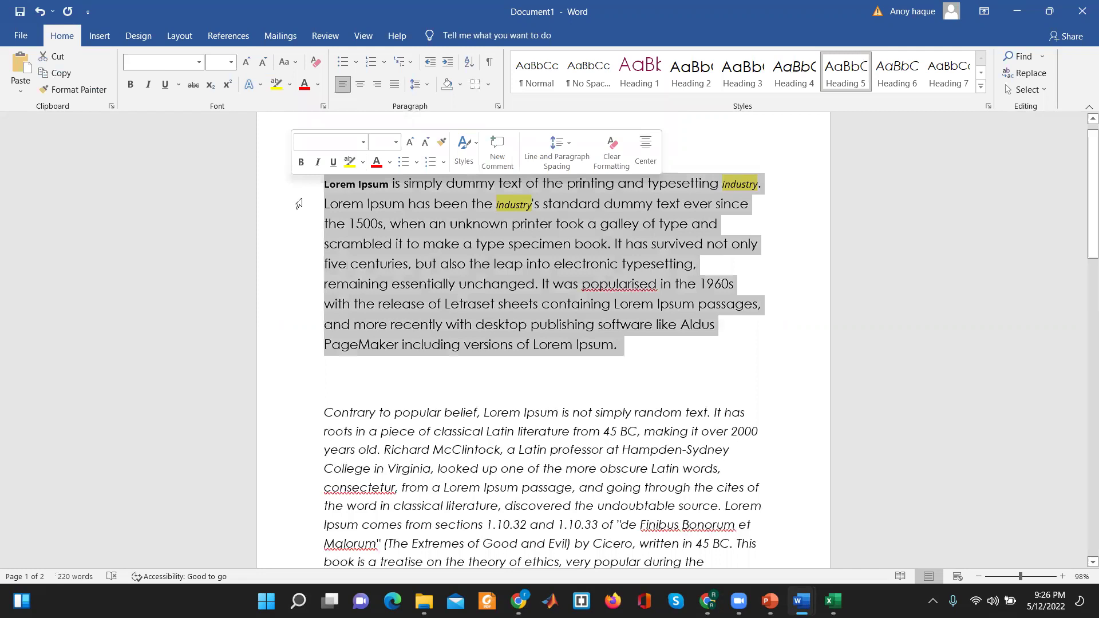
{"action": "left_click", "coordinate": [289, 263]}
{"action": "left_click", "coordinate": [759, 348]}
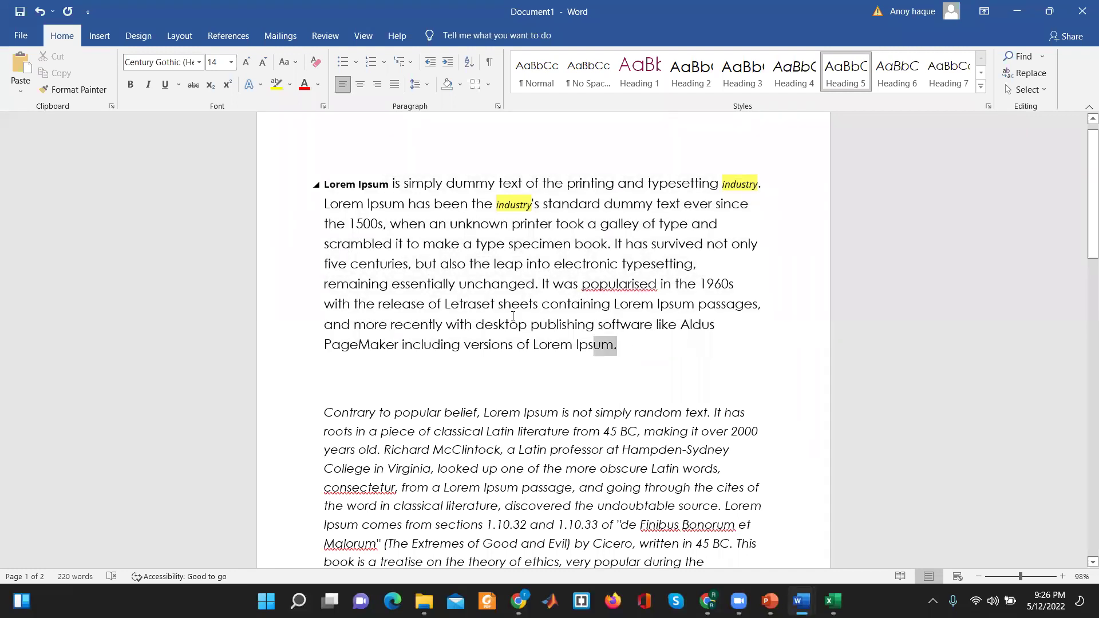
{"action": "left_click_drag", "start_coordinate": [619, 344], "coordinate": [298, 186]}
Select and deselect words in the first paragraph, such as industry's and electronic
{"action": "left_click", "coordinate": [721, 358]}
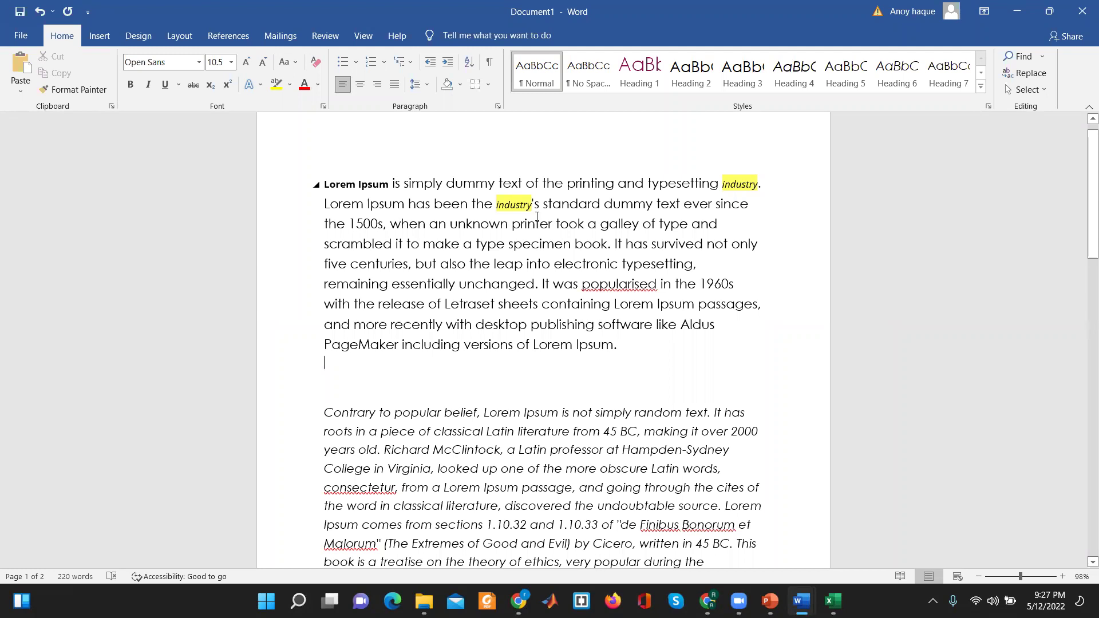
{"action": "left_click_drag", "start_coordinate": [543, 204], "coordinate": [497, 206]}
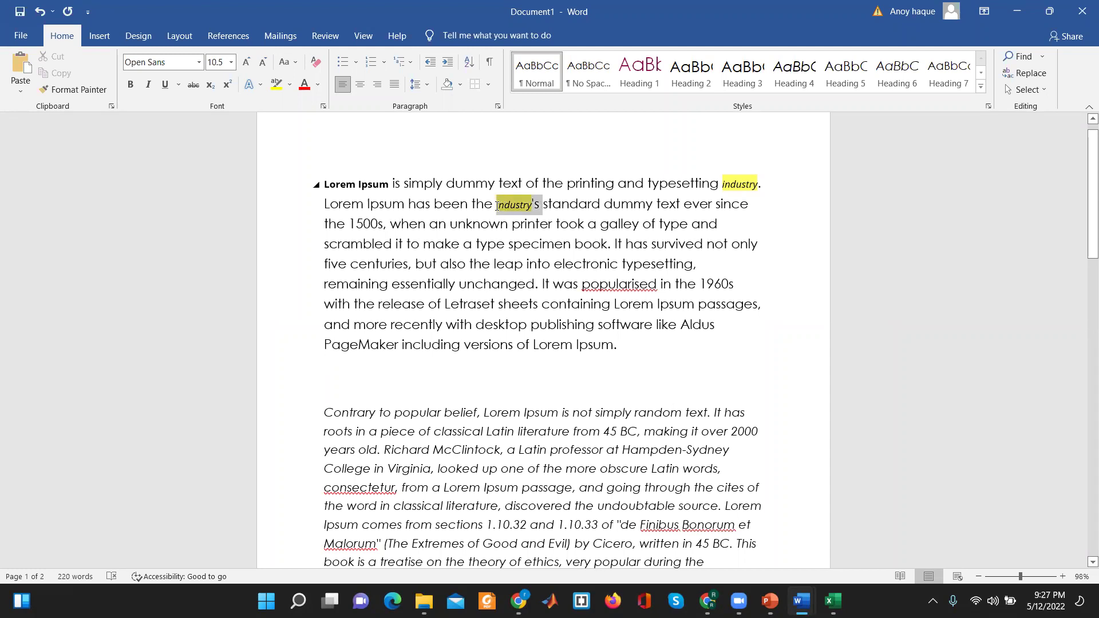
{"action": "left_click", "coordinate": [534, 265]}
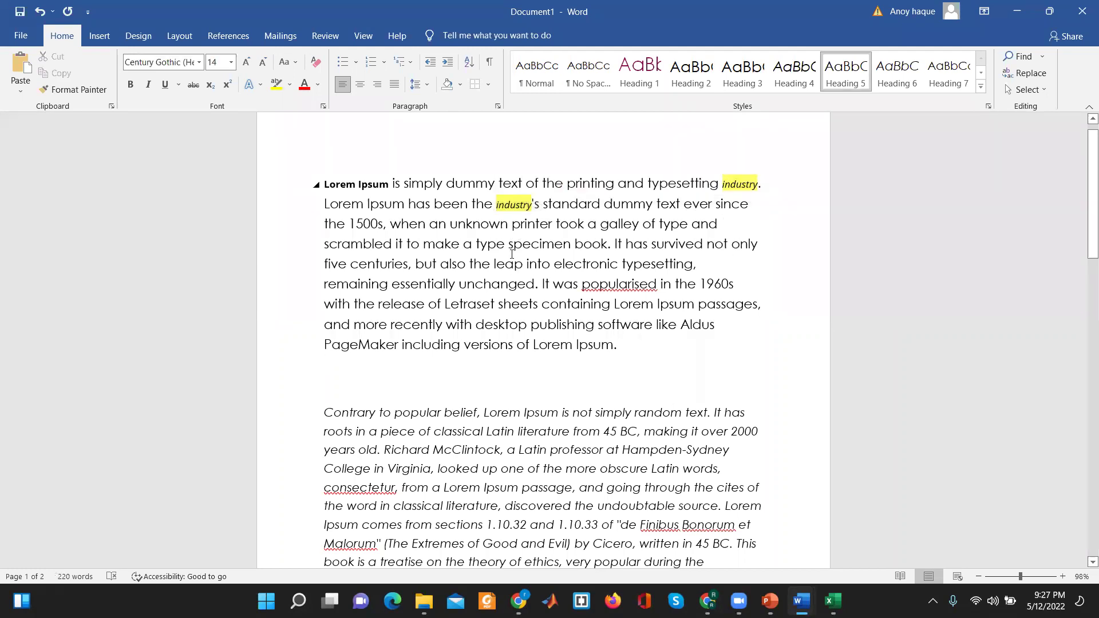
{"action": "left_click_drag", "start_coordinate": [619, 264], "coordinate": [554, 264]}
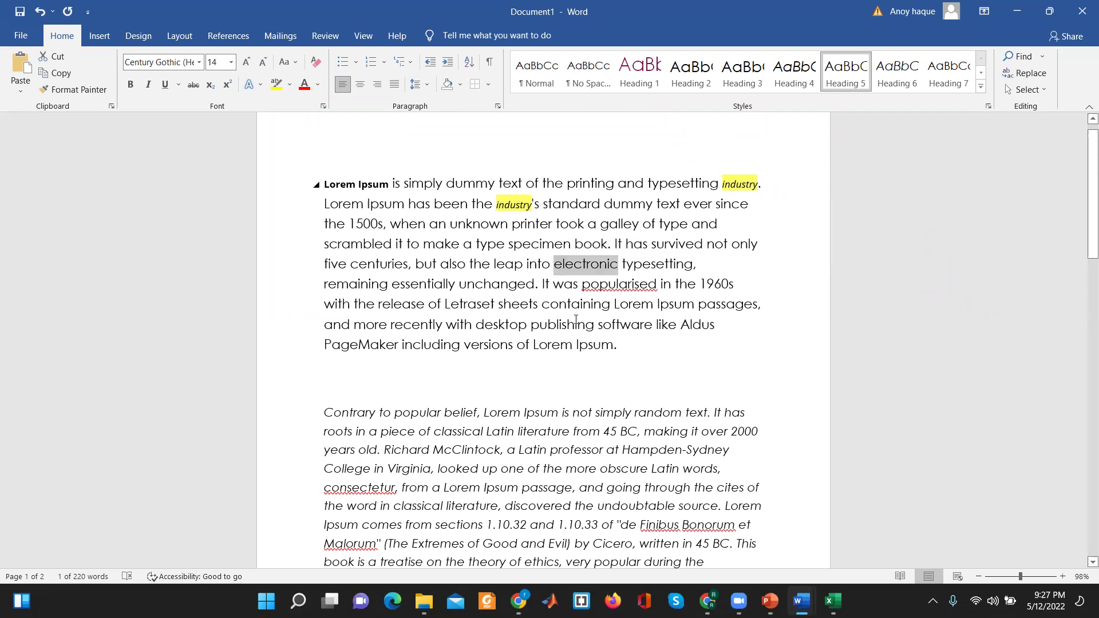
{"action": "mouse_move", "coordinate": [611, 304]}
{"action": "left_mouse_down"}
{"action": "mouse_move", "coordinate": [499, 304]}
{"action": "mouse_move", "coordinate": [478, 326]}
{"action": "left_mouse_up"}
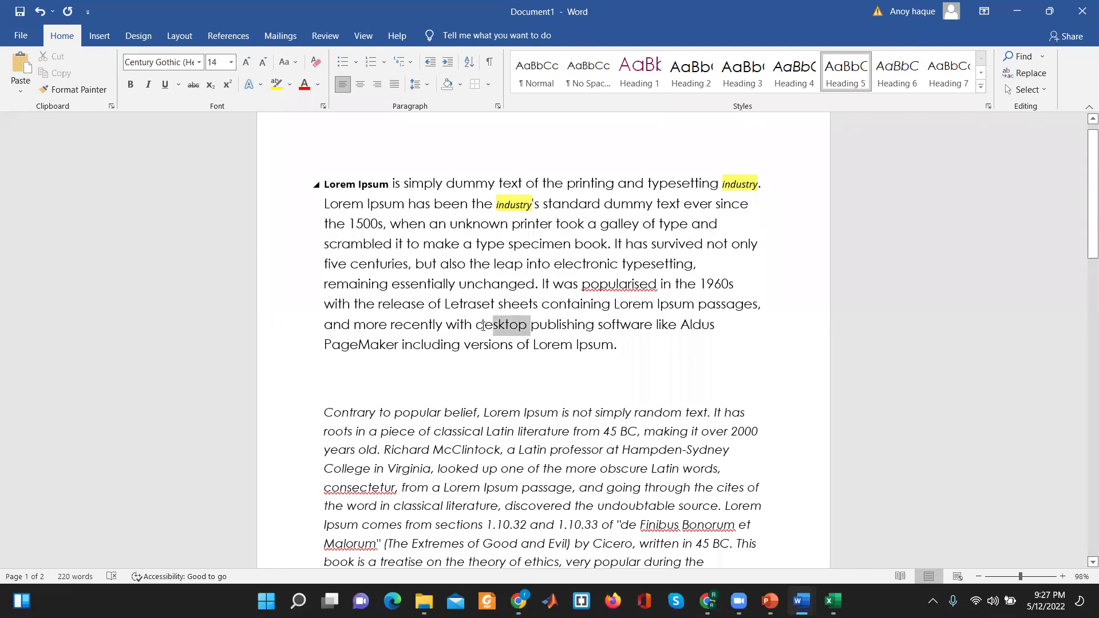
{"action": "left_click", "coordinate": [475, 363]}
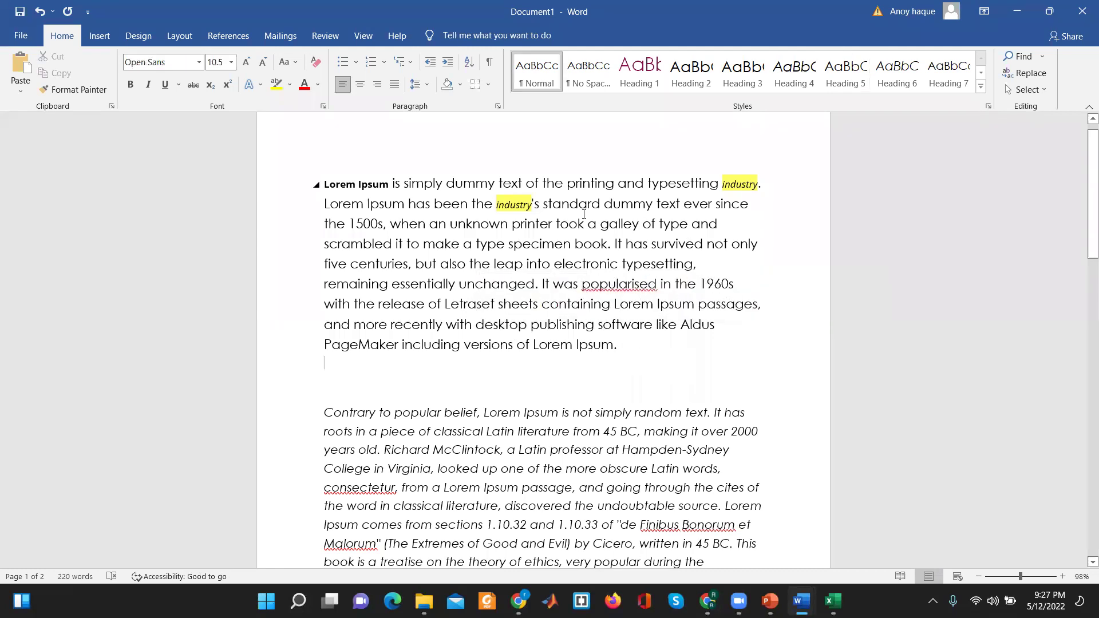
{"action": "left_click_drag", "start_coordinate": [721, 183], "coordinate": [755, 184]}
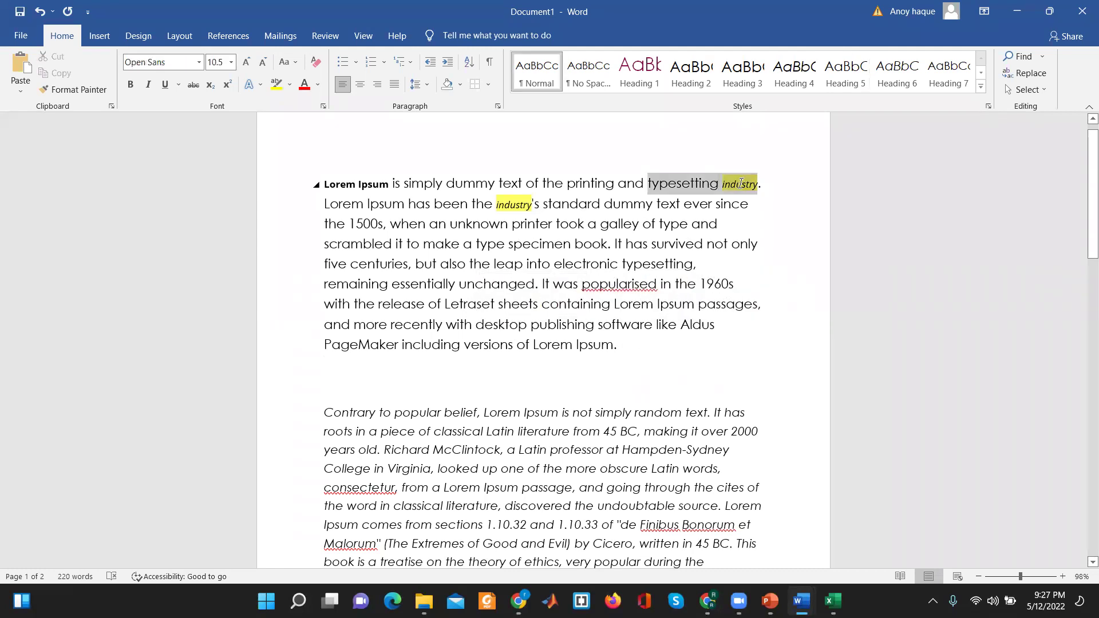
{"action": "left_click", "coordinate": [741, 182]}
Select words like industry, typesetting industry, desktop and 1500 in the first paragraph
{"action": "double_click", "coordinate": [741, 182]}
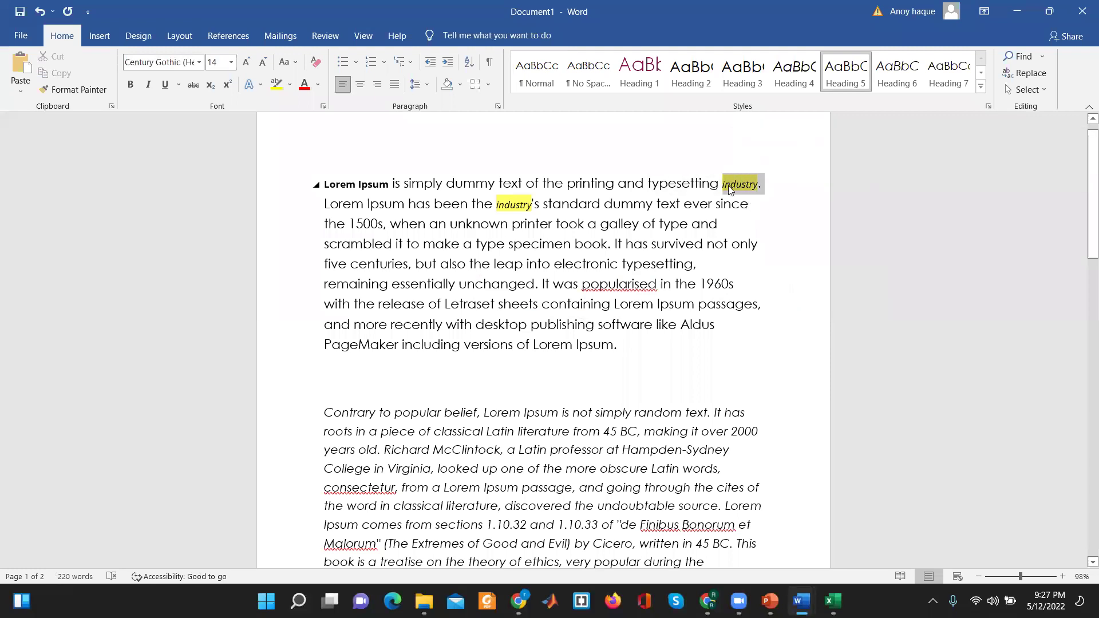
{"action": "left_click", "coordinate": [737, 185]}
{"action": "left_click_drag", "start_coordinate": [722, 184], "coordinate": [768, 194]}
{"action": "left_click", "coordinate": [769, 207]}
{"action": "left_click_drag", "start_coordinate": [648, 183], "coordinate": [757, 185]}
{"action": "left_click", "coordinate": [764, 204]}
{"action": "left_click", "coordinate": [779, 224]}
{"action": "left_click_drag", "start_coordinate": [527, 324], "coordinate": [477, 324]}
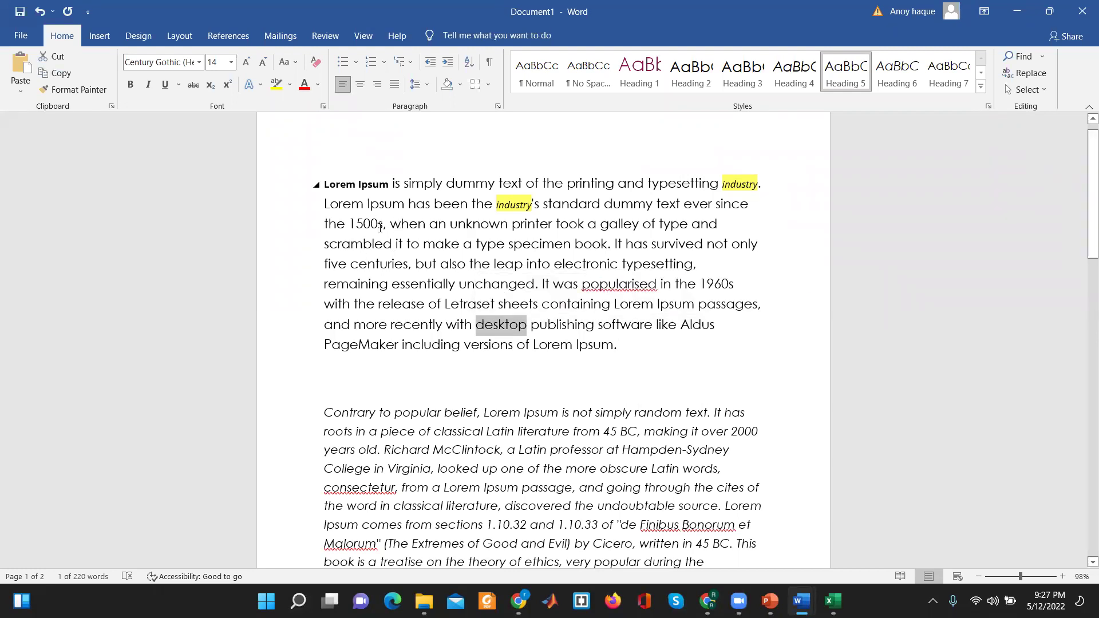
{"action": "left_click_drag", "start_coordinate": [380, 227], "coordinate": [351, 226]}
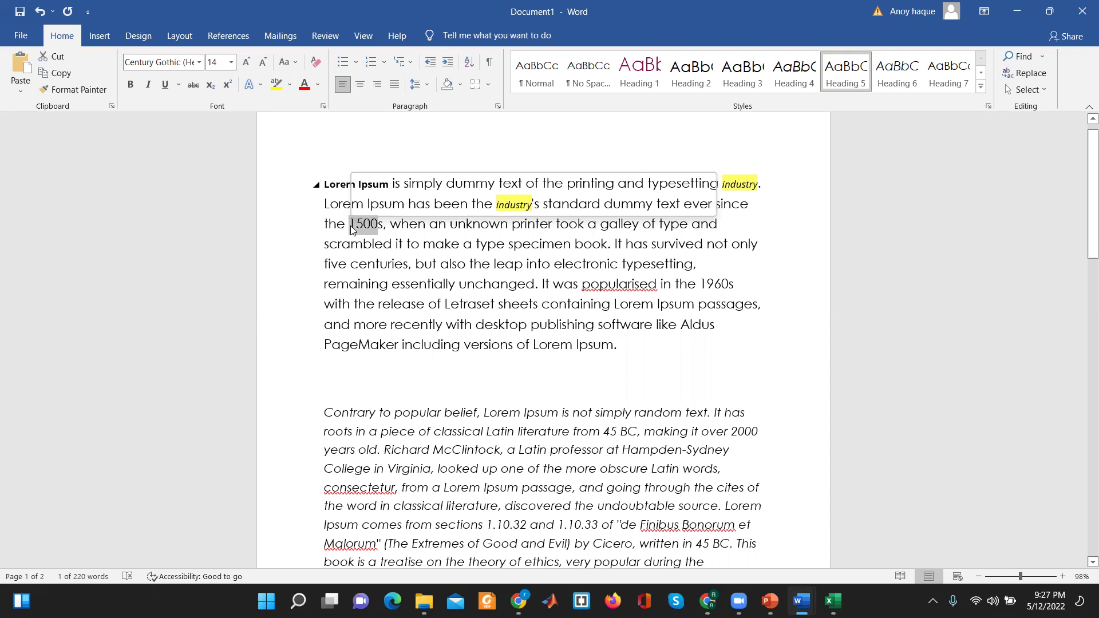
{"action": "left_click", "coordinate": [378, 226]}
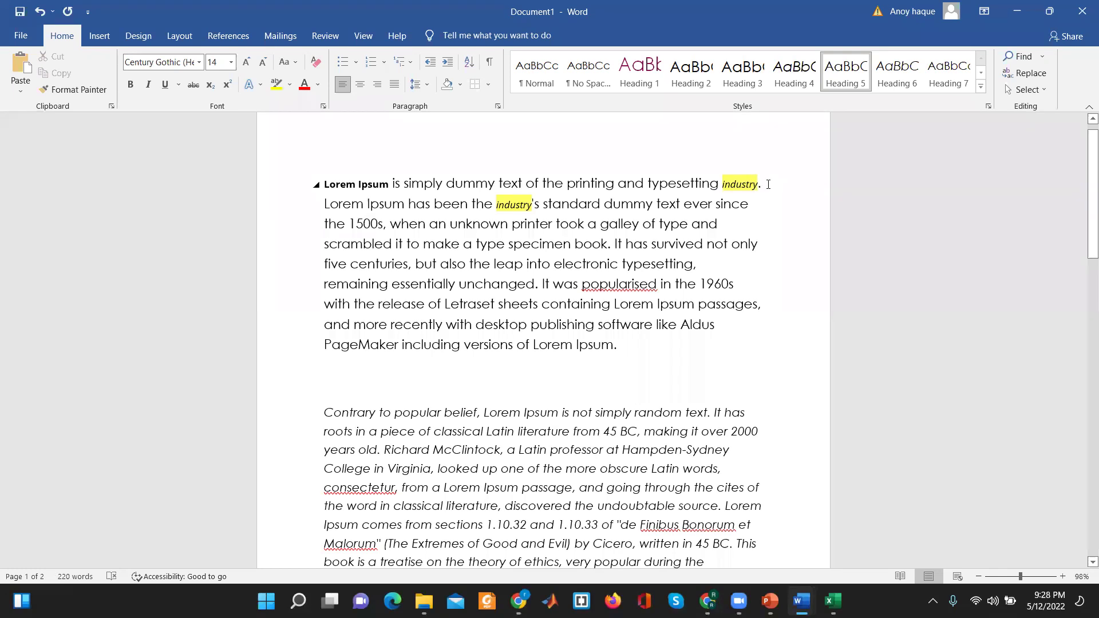
Insert a hyphen before 'Lorem Ipsum has been' and start a new line after the italic paragraph
{"action": "left_click", "coordinate": [764, 187]}
{"action": "type", "text": "-"}
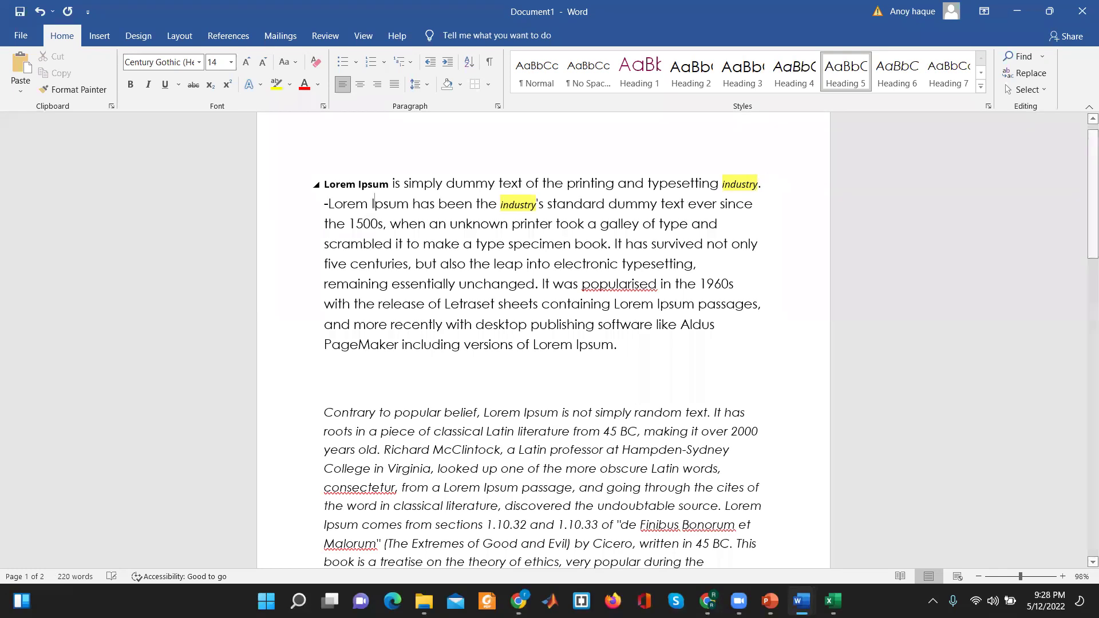
{"action": "scroll", "coordinate": [613, 506], "scroll_direction": "down", "scroll_amount": 1}
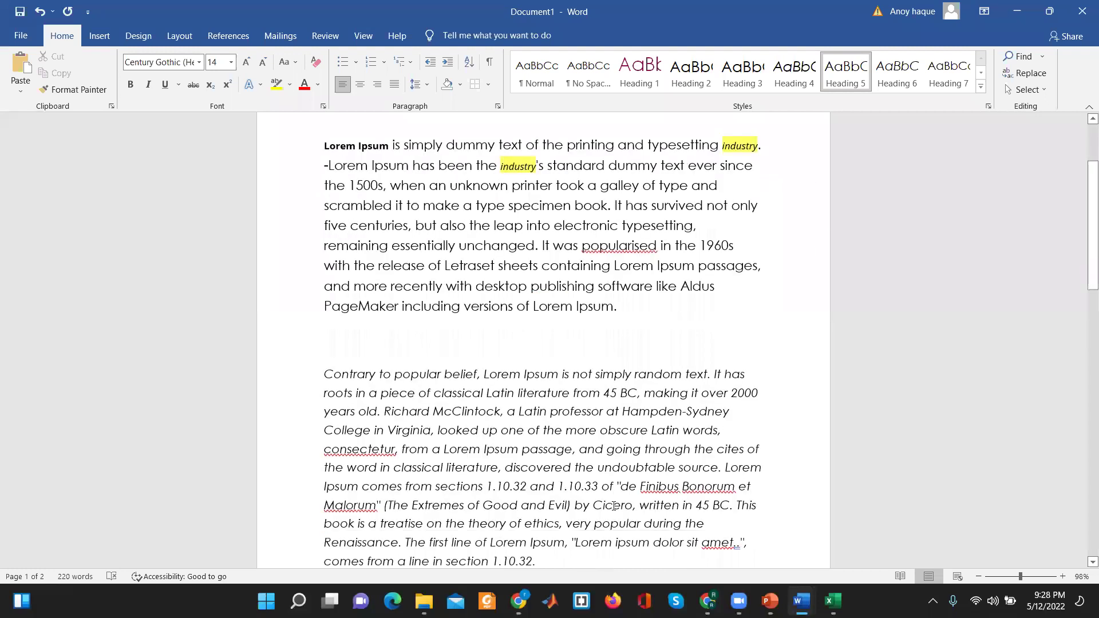
{"action": "scroll", "coordinate": [614, 506], "scroll_direction": "down", "scroll_amount": 2}
{"action": "left_click", "coordinate": [566, 474]}
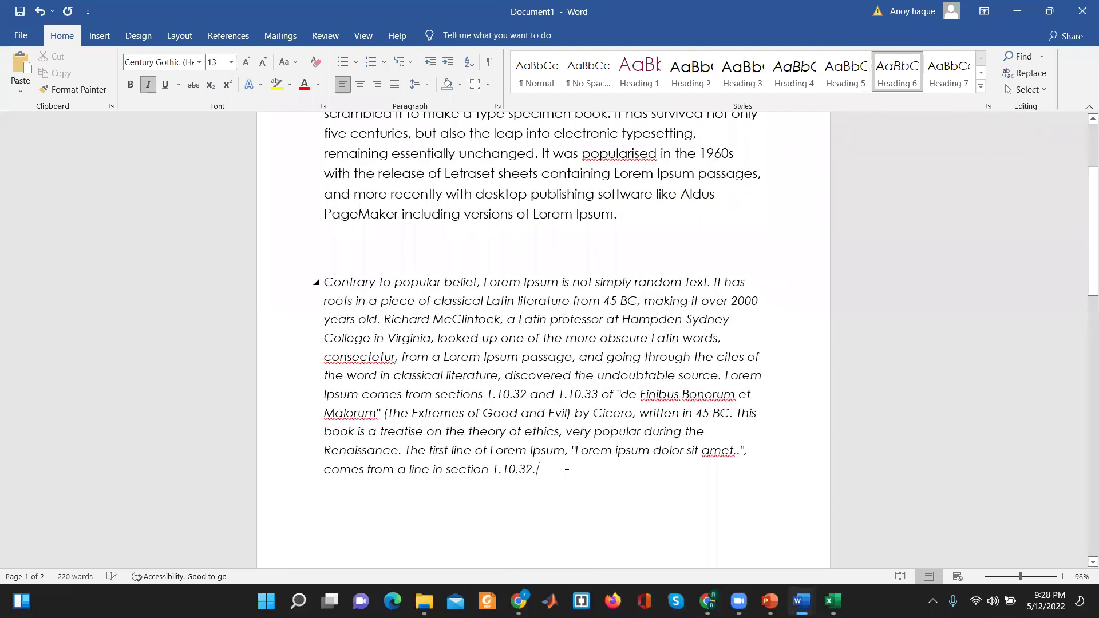
{"action": "key", "text": "Return"}
Type 'industry School' on the new line so it reads 'Industry - School', then return to the top
{"action": "type", "text": "industry -"}
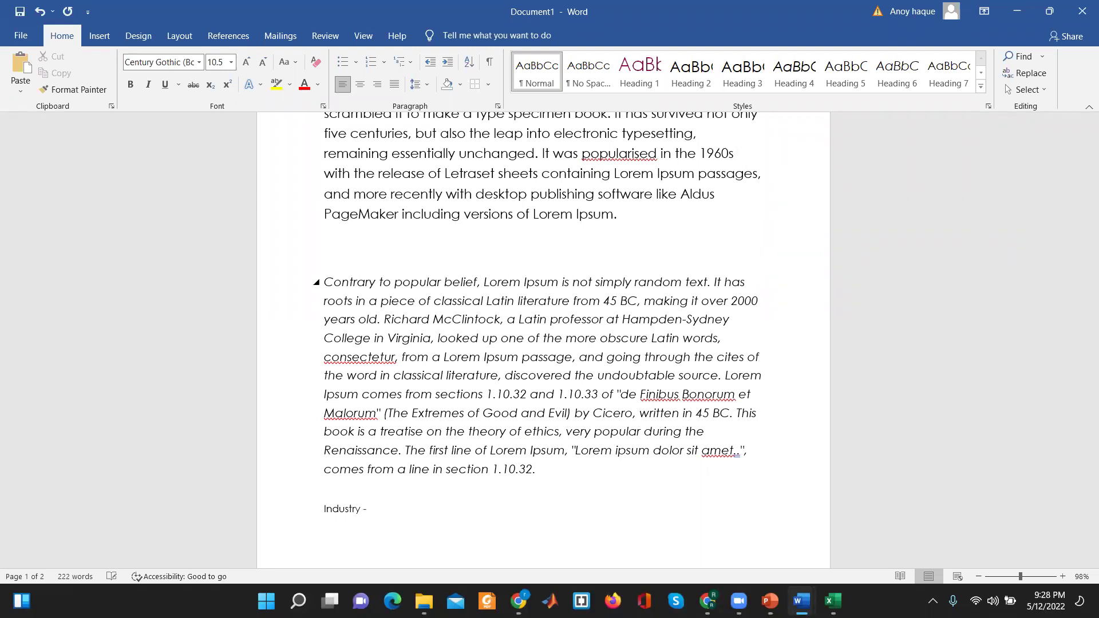
{"action": "type", "text": "S"}
{"action": "type", "text": "chool"}
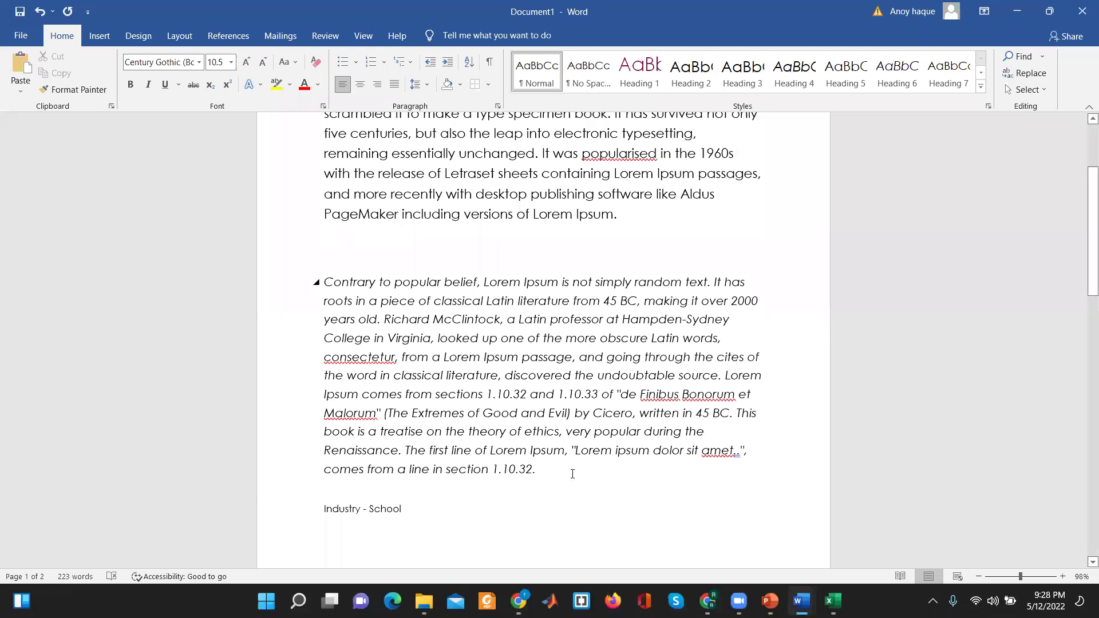
{"action": "scroll", "coordinate": [566, 396], "scroll_direction": "up", "scroll_amount": 1}
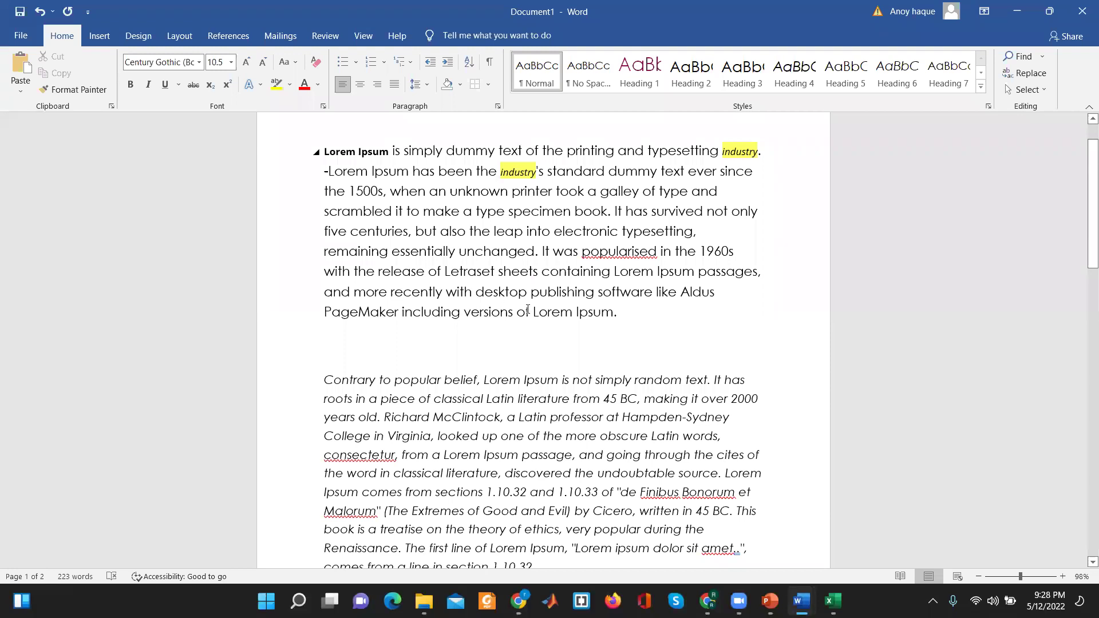
{"action": "key", "text": "Up"}
{"action": "key", "text": "Up"}
{"action": "key", "text": "Up"}
{"action": "left_click_drag", "start_coordinate": [622, 318], "coordinate": [324, 314]}
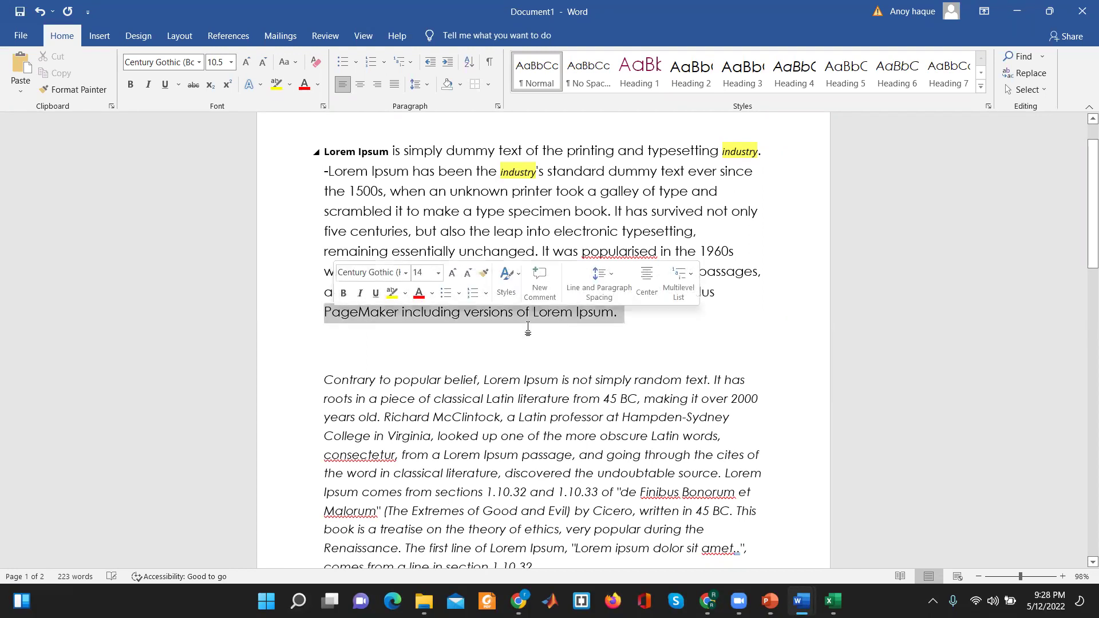
{"action": "left_click", "coordinate": [627, 317]}
{"action": "left_click_drag", "start_coordinate": [627, 317], "coordinate": [321, 151]}
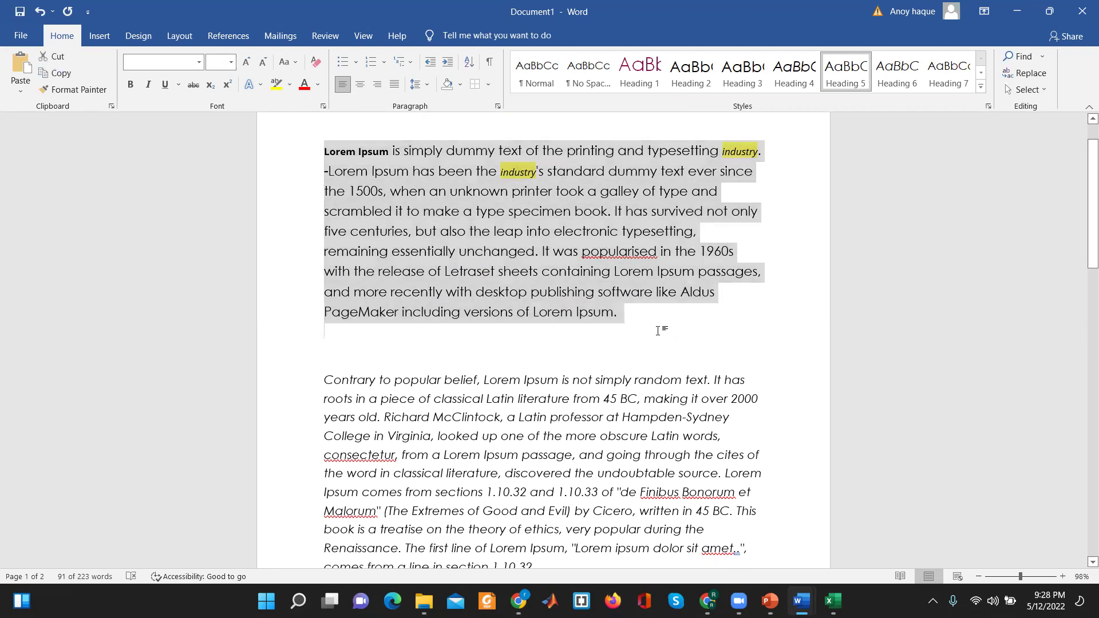
{"action": "left_click", "coordinate": [721, 294]}
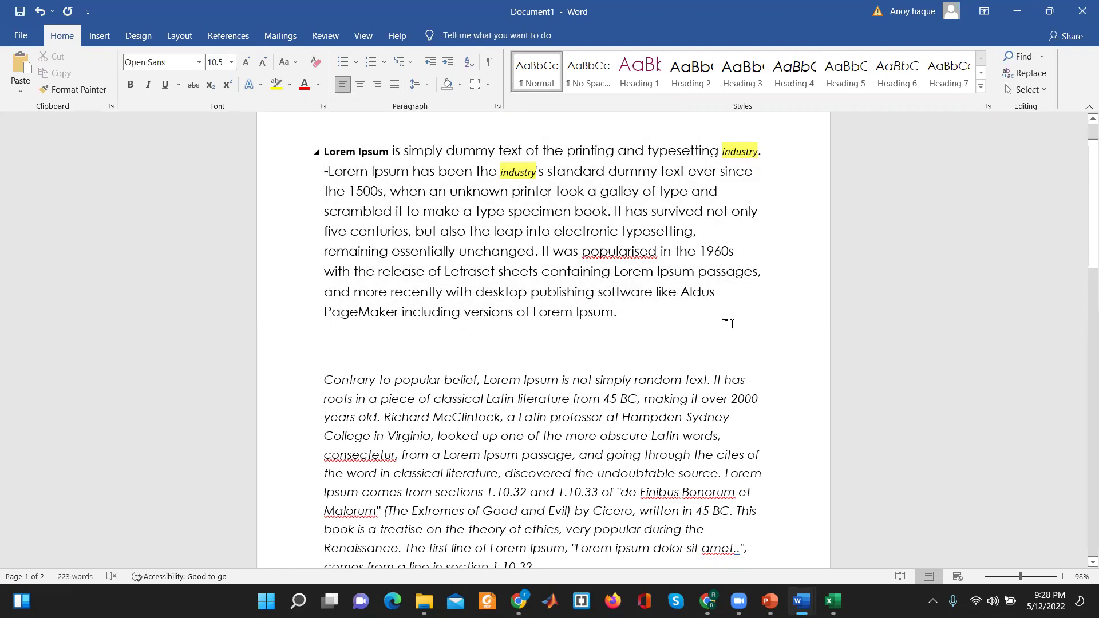
{"action": "left_click", "coordinate": [653, 327]}
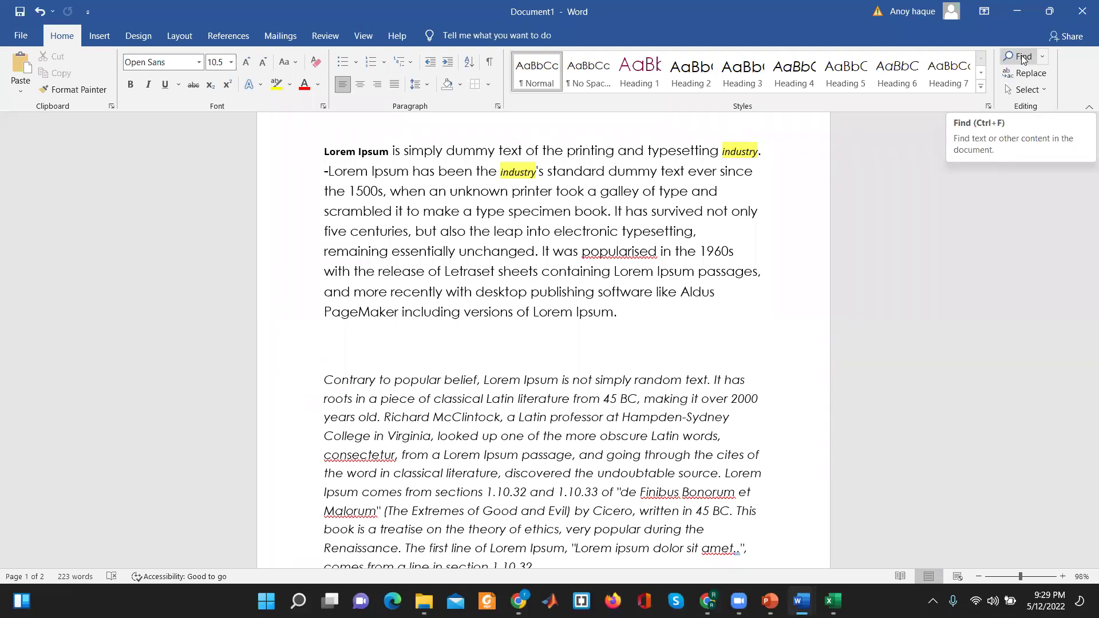
Search the document for 'industry' in the Navigation pane and review its 3 matches
{"action": "left_click", "coordinate": [1022, 60]}
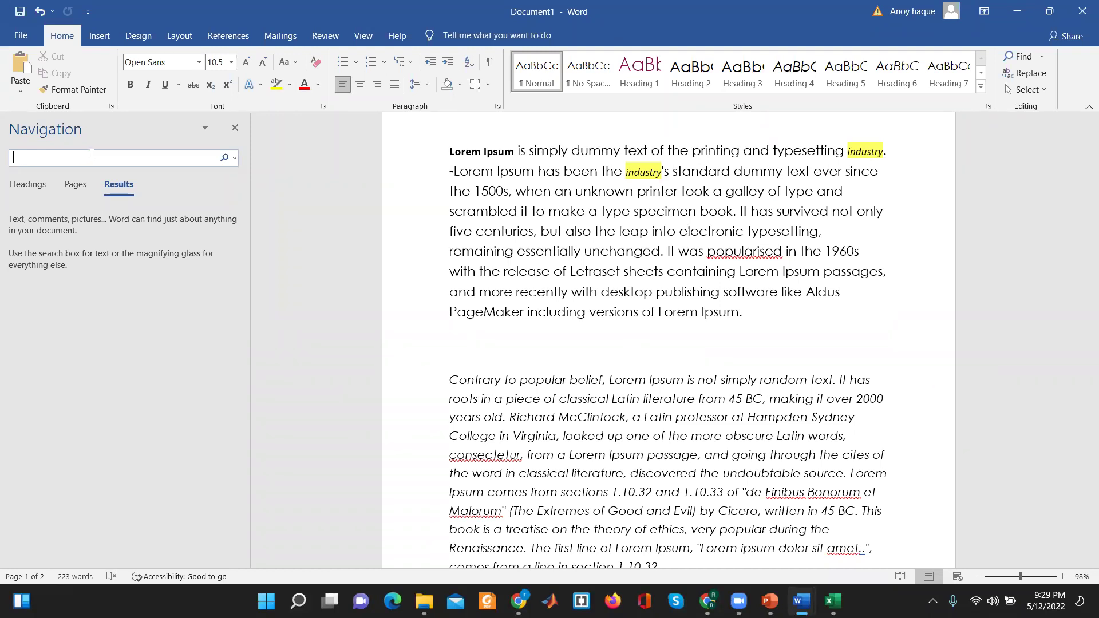
{"action": "type", "text": "indu"}
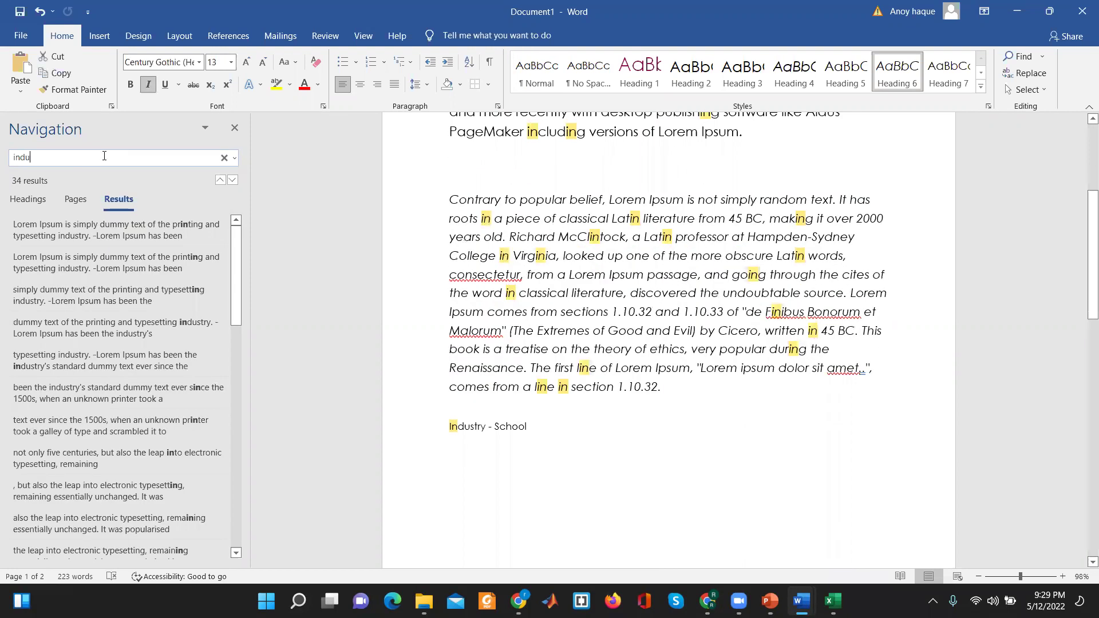
{"action": "type", "text": "stry"}
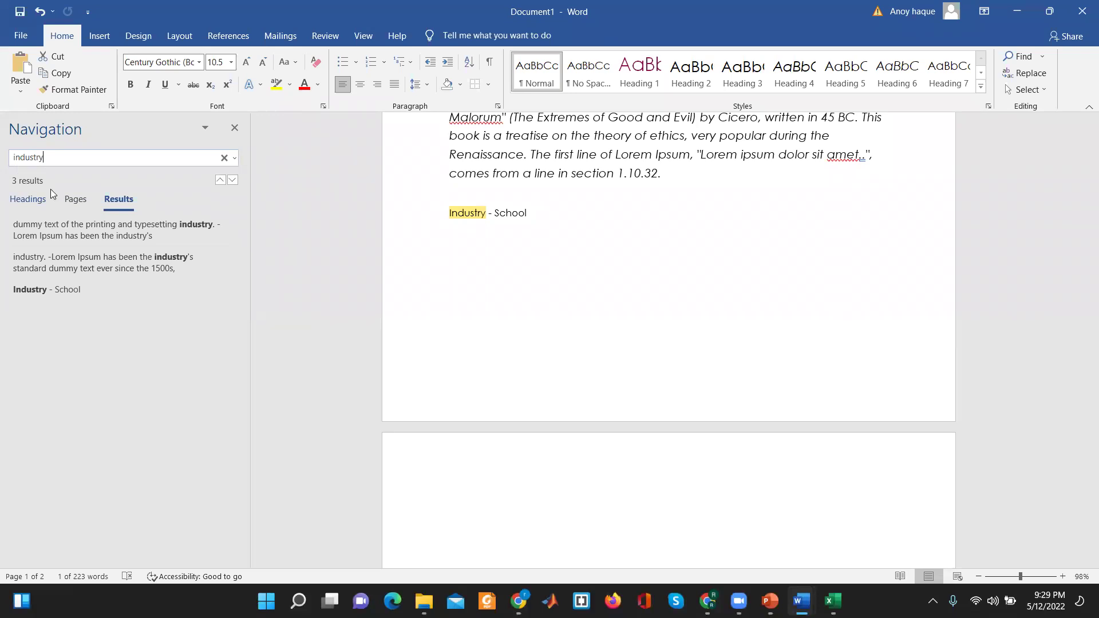
{"action": "scroll", "coordinate": [621, 318], "scroll_direction": "up", "scroll_amount": 3}
{"action": "scroll", "coordinate": [618, 330], "scroll_direction": "up", "scroll_amount": 3}
{"action": "scroll", "coordinate": [610, 344], "scroll_direction": "up", "scroll_amount": 2}
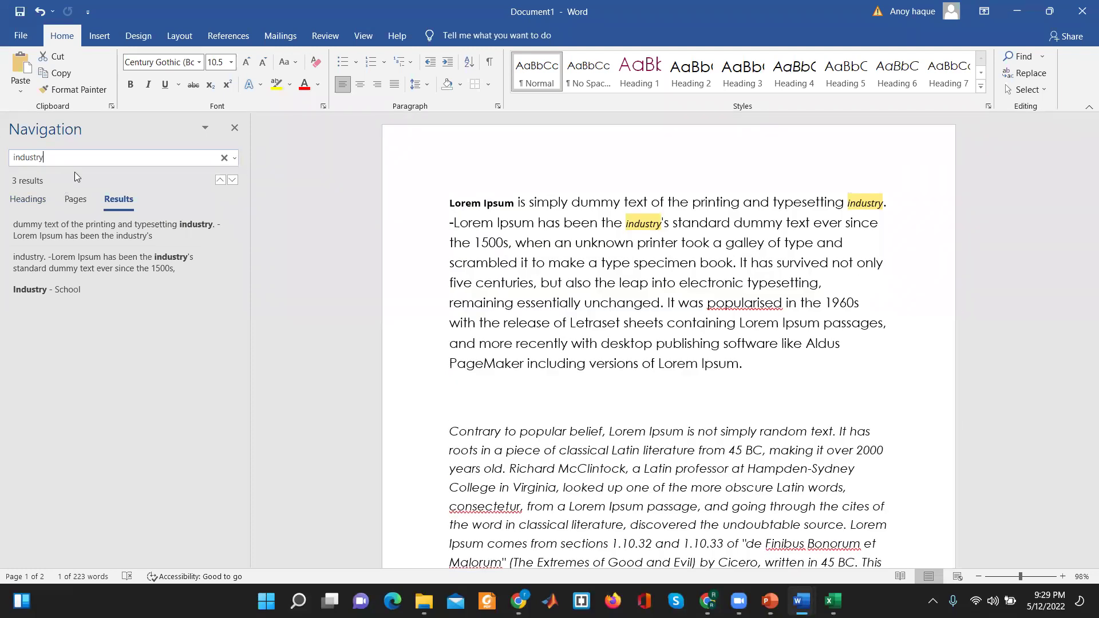
{"action": "scroll", "coordinate": [658, 323], "scroll_direction": "down", "scroll_amount": 2}
{"action": "scroll", "coordinate": [653, 355], "scroll_direction": "down", "scroll_amount": 3}
{"action": "scroll", "coordinate": [655, 376], "scroll_direction": "down", "scroll_amount": 3}
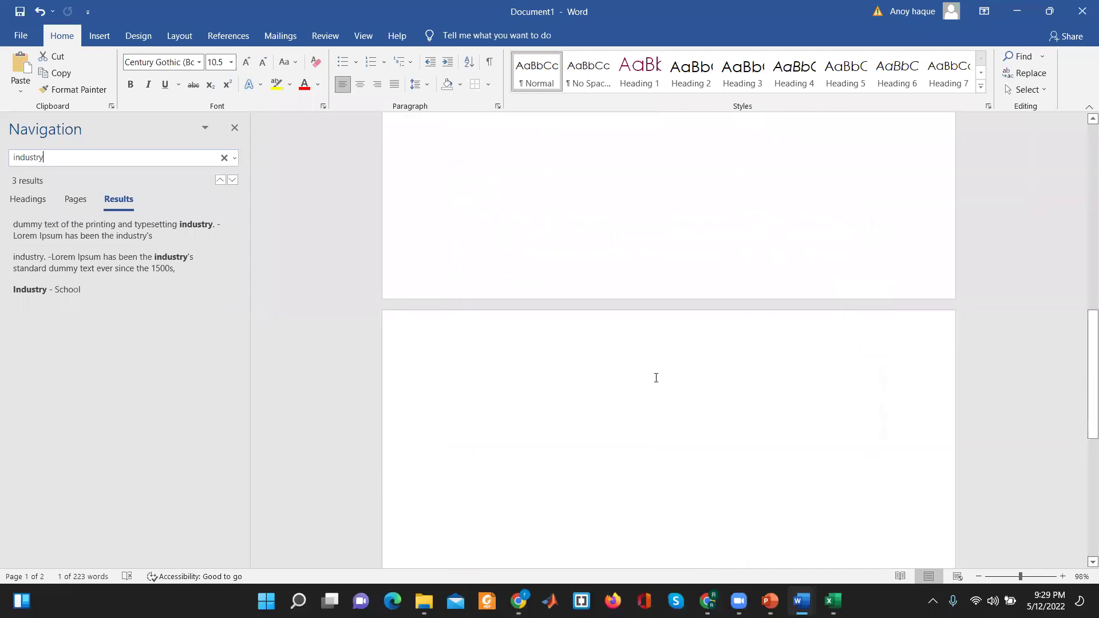
{"action": "scroll", "coordinate": [608, 354], "scroll_direction": "up", "scroll_amount": 3}
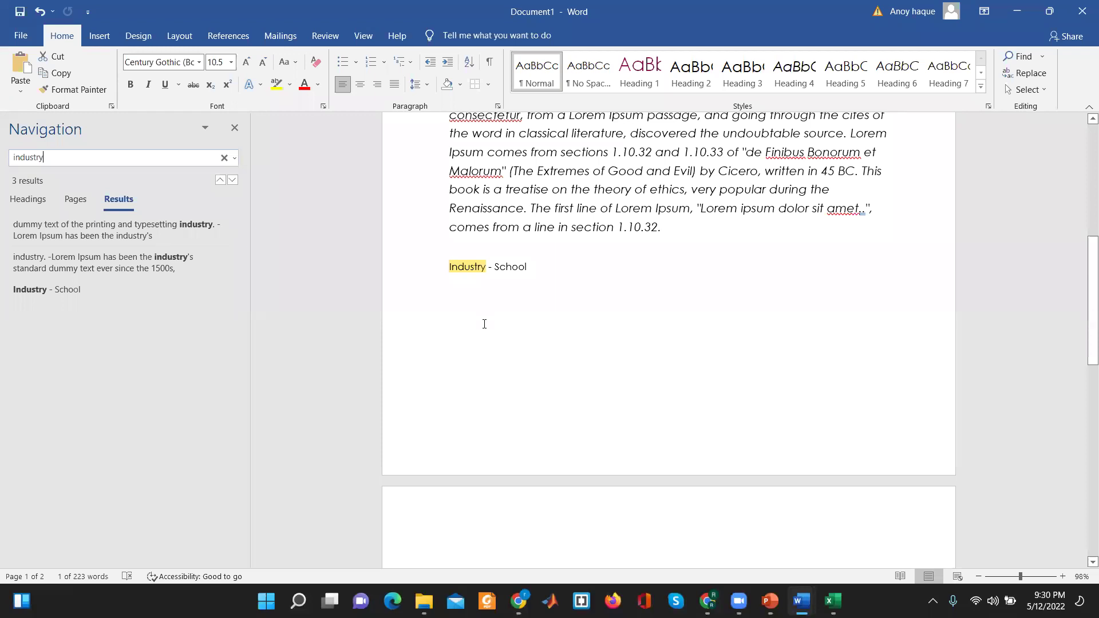
{"action": "scroll", "coordinate": [484, 324], "scroll_direction": "up", "scroll_amount": 4}
{"action": "scroll", "coordinate": [573, 252], "scroll_direction": "up", "scroll_amount": 2}
{"action": "scroll", "coordinate": [659, 185], "scroll_direction": "up", "scroll_amount": 2}
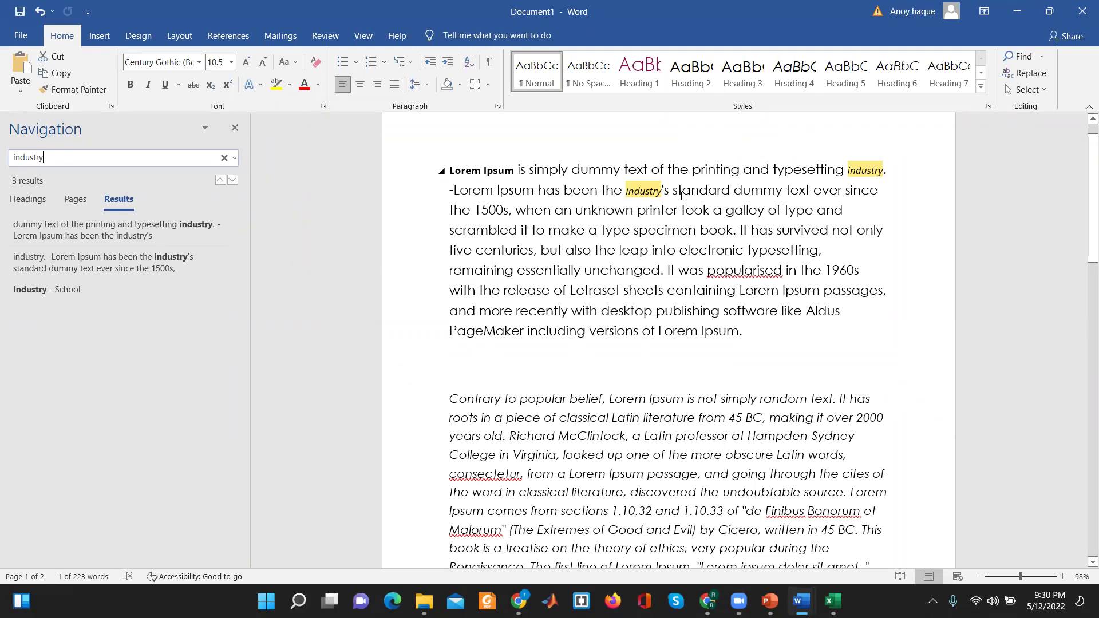
{"action": "scroll", "coordinate": [555, 330], "scroll_direction": "down", "scroll_amount": 4}
{"action": "scroll", "coordinate": [555, 330], "scroll_direction": "down", "scroll_amount": 2}
{"action": "scroll", "coordinate": [554, 329], "scroll_direction": "up", "scroll_amount": 2}
{"action": "scroll", "coordinate": [545, 324], "scroll_direction": "up", "scroll_amount": 4}
{"action": "scroll", "coordinate": [546, 325], "scroll_direction": "up", "scroll_amount": 3}
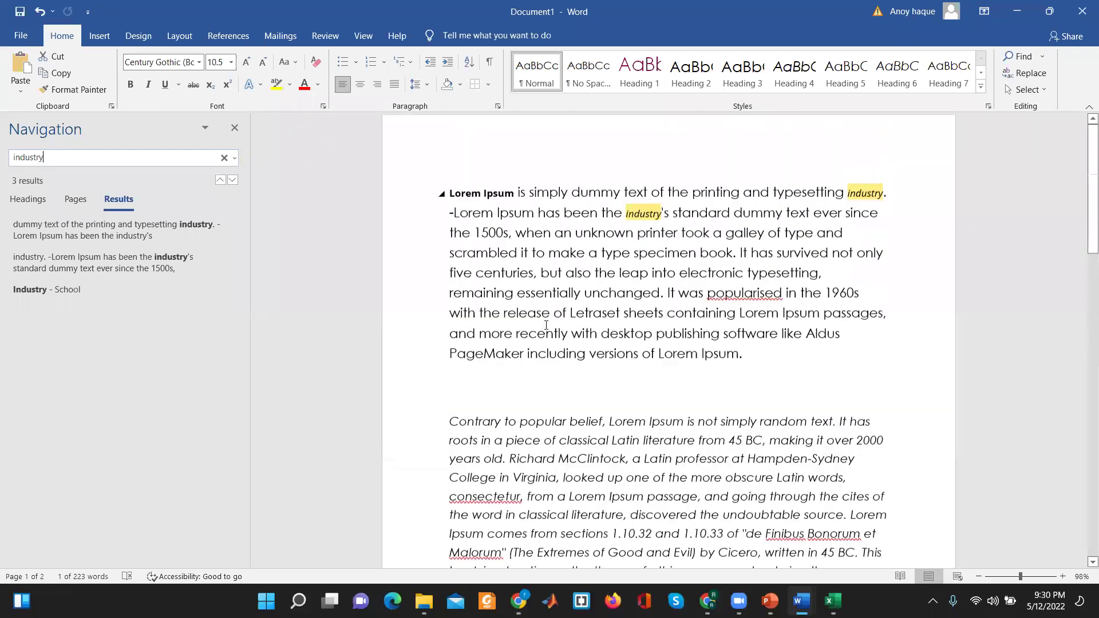
{"action": "scroll", "coordinate": [546, 325], "scroll_direction": "up", "scroll_amount": 1}
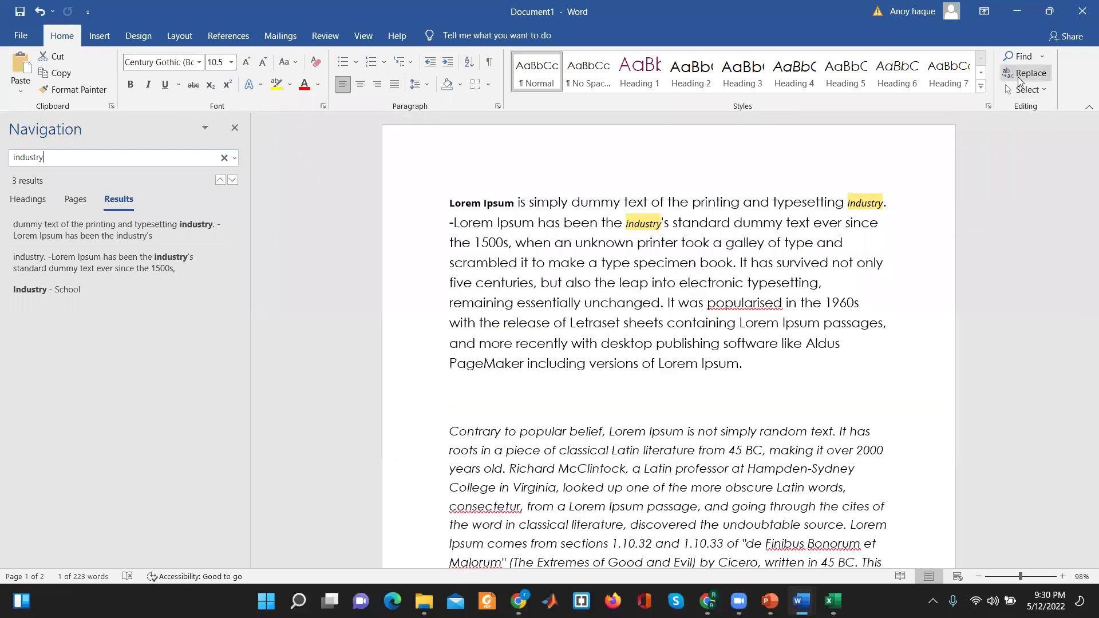
{"action": "scroll", "coordinate": [658, 240], "scroll_direction": "down", "scroll_amount": 3}
{"action": "scroll", "coordinate": [572, 355], "scroll_direction": "down", "scroll_amount": 3}
{"action": "scroll", "coordinate": [824, 246], "scroll_direction": "up", "scroll_amount": 3}
{"action": "scroll", "coordinate": [916, 182], "scroll_direction": "up", "scroll_amount": 3}
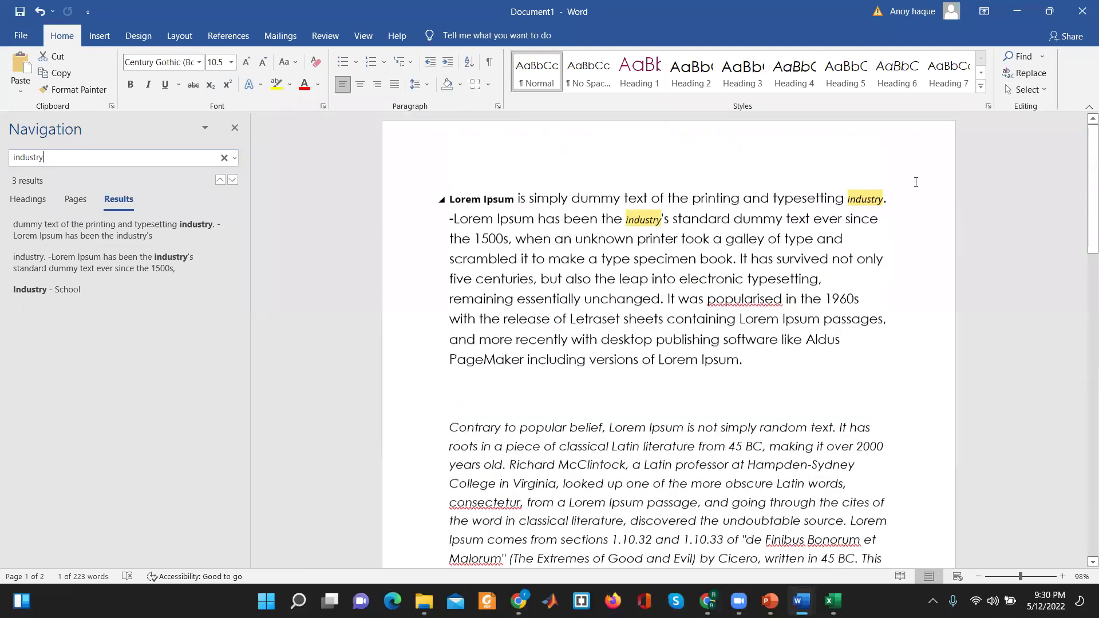
Replace all 3 occurrences of 'Industry' with 'School/ Company' and dismiss the summary message
{"action": "left_click", "coordinate": [1024, 73]}
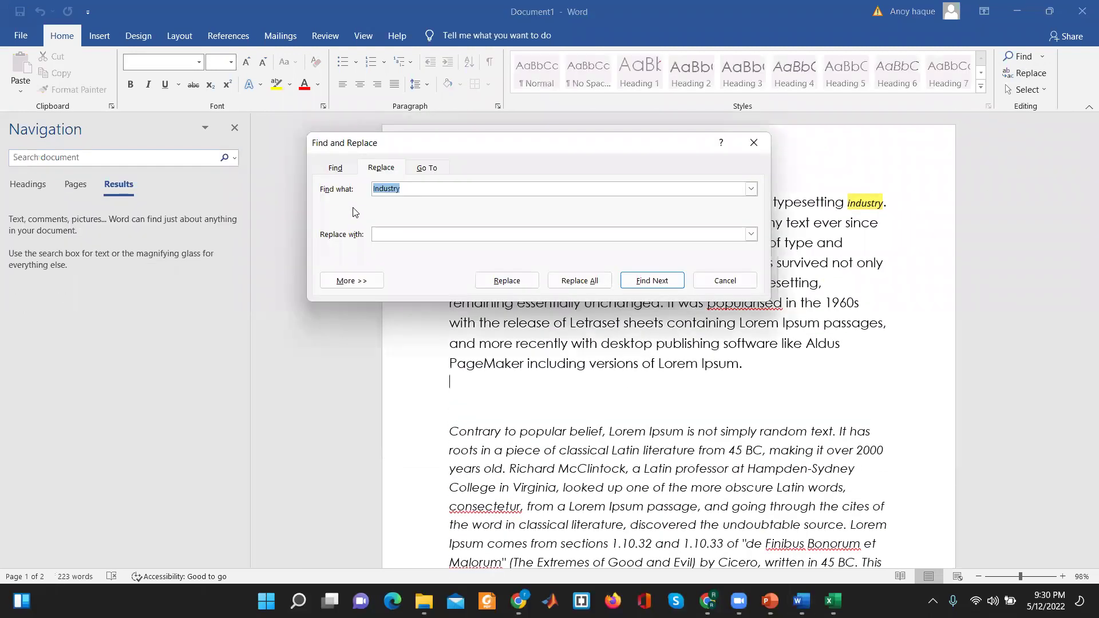
{"action": "left_click", "coordinate": [398, 236]}
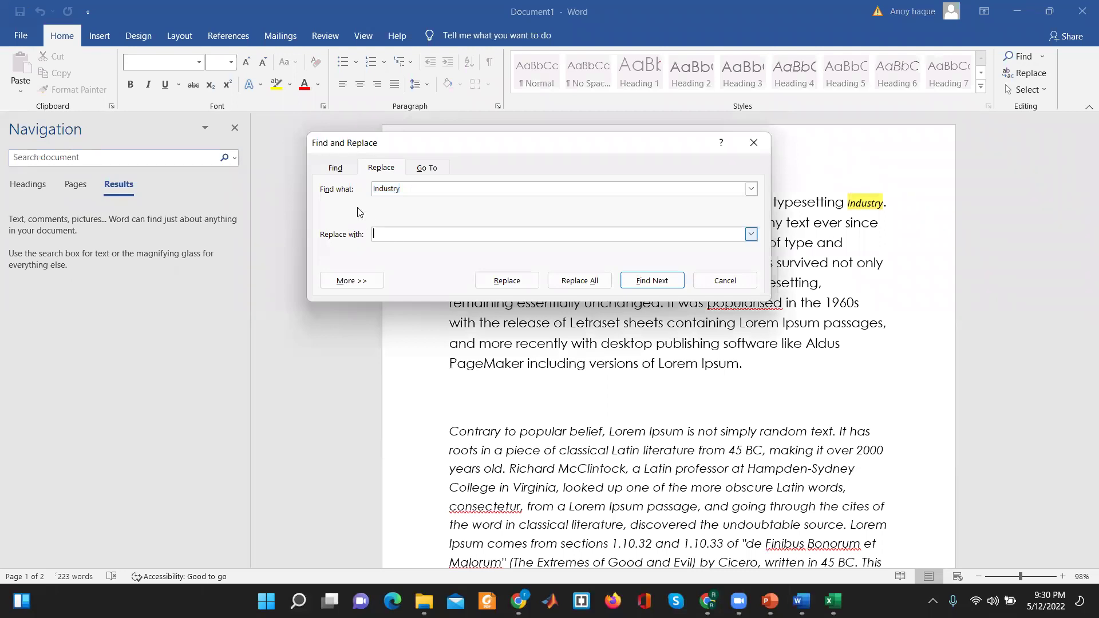
{"action": "double_click", "coordinate": [411, 189]}
{"action": "left_click", "coordinate": [440, 233]}
{"action": "type", "text": "School"}
{"action": "type", "text": "/ "}
{"action": "type", "text": "Co"}
{"action": "key", "text": "BackSpace"}
{"action": "type", "text": "ompany"}
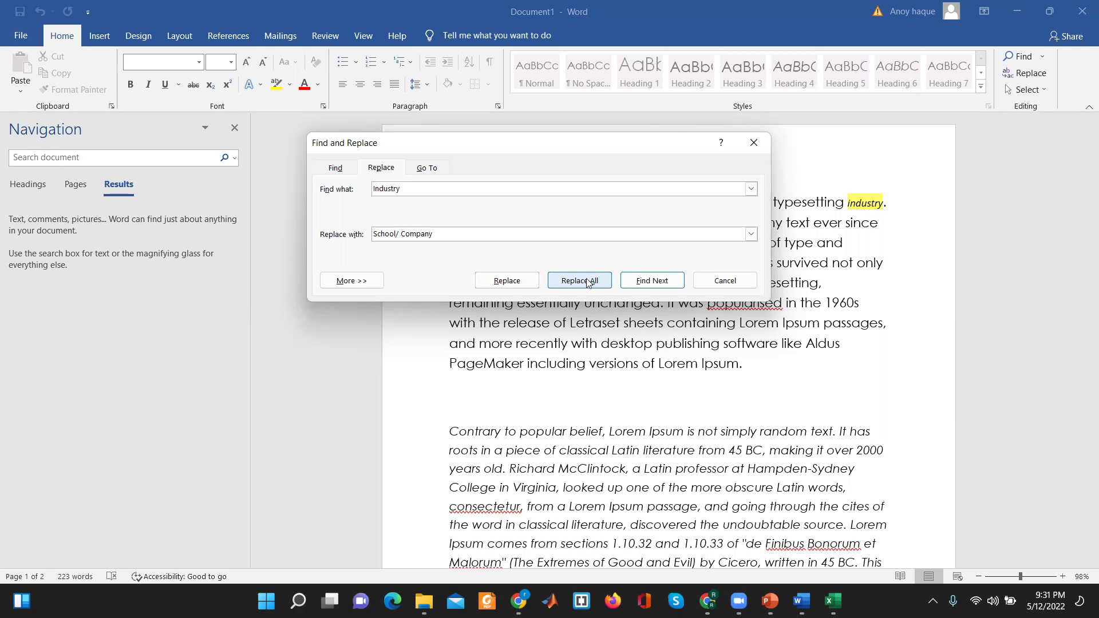
{"action": "left_click", "coordinate": [579, 286]}
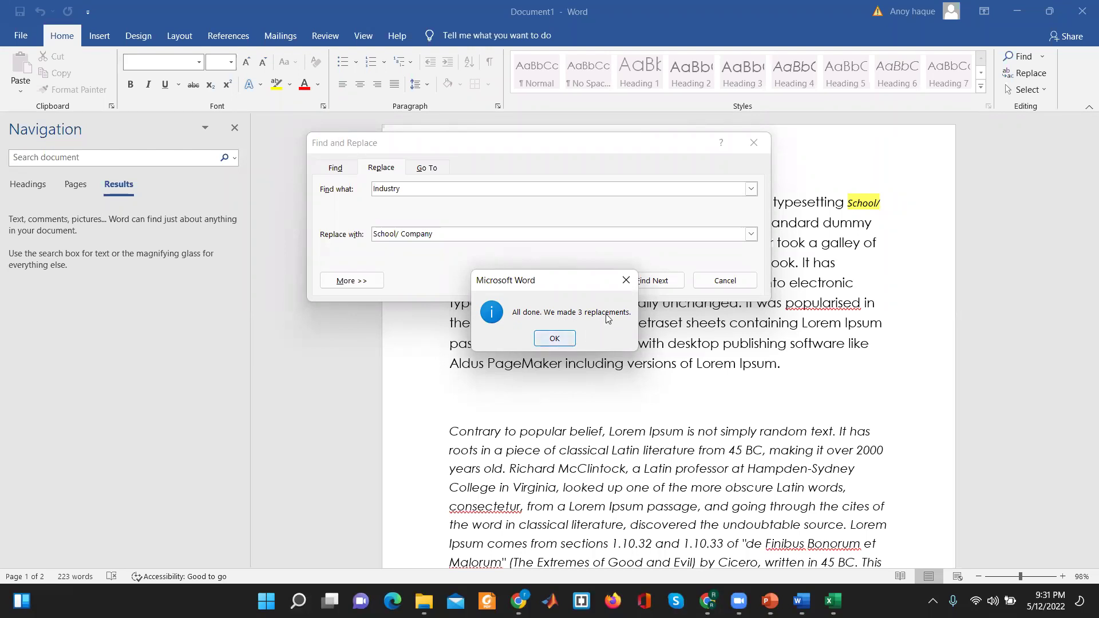
{"action": "left_click", "coordinate": [626, 280]}
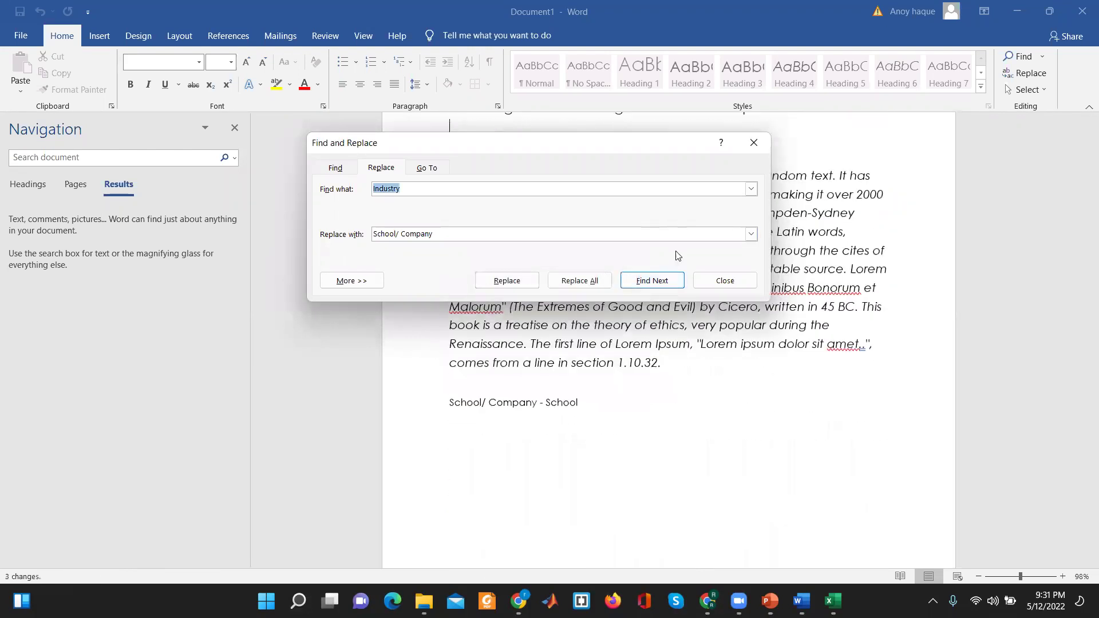
Rerun Replace All, which finds 0 replacements, then close the Find and Replace dialog
{"action": "left_click", "coordinate": [584, 282]}
{"action": "left_click", "coordinate": [555, 338]}
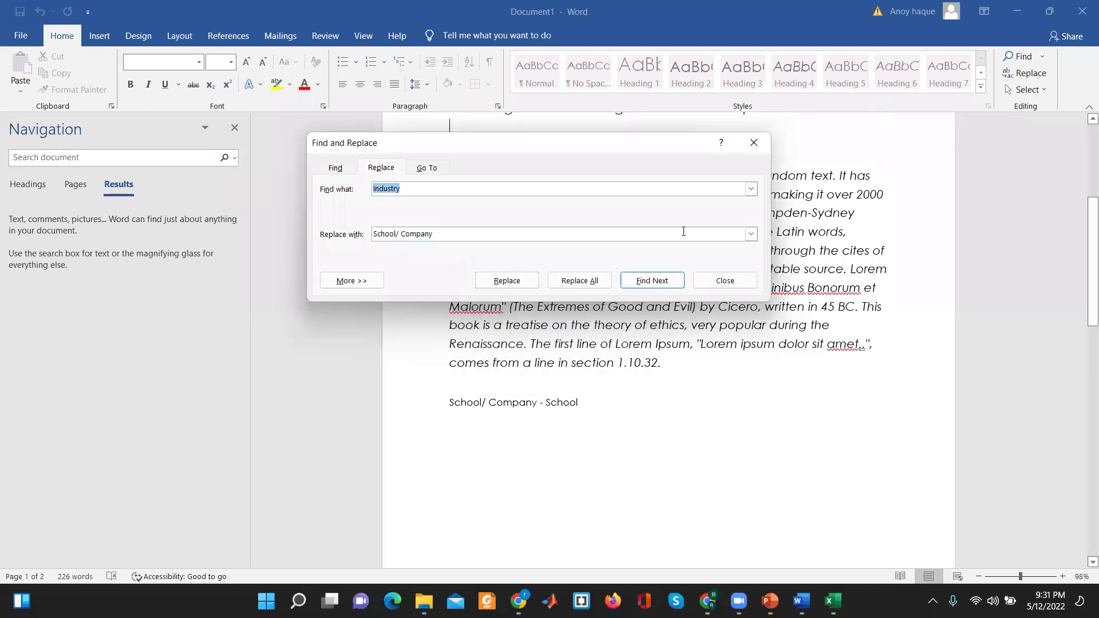
{"action": "left_click", "coordinate": [754, 143]}
{"action": "scroll", "coordinate": [772, 326], "scroll_direction": "up", "scroll_amount": 2}
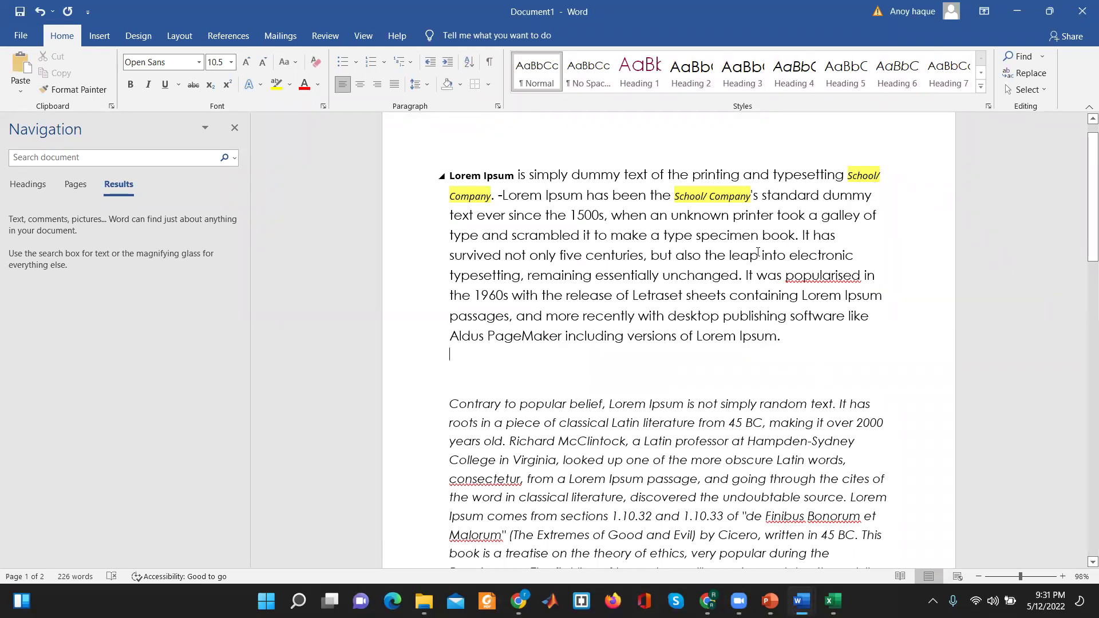
{"action": "scroll", "coordinate": [557, 395], "scroll_direction": "down", "scroll_amount": 3}
{"action": "scroll", "coordinate": [557, 389], "scroll_direction": "down", "scroll_amount": 3}
{"action": "scroll", "coordinate": [754, 380], "scroll_direction": "up", "scroll_amount": 3}
{"action": "scroll", "coordinate": [426, 286], "scroll_direction": "up", "scroll_amount": 2}
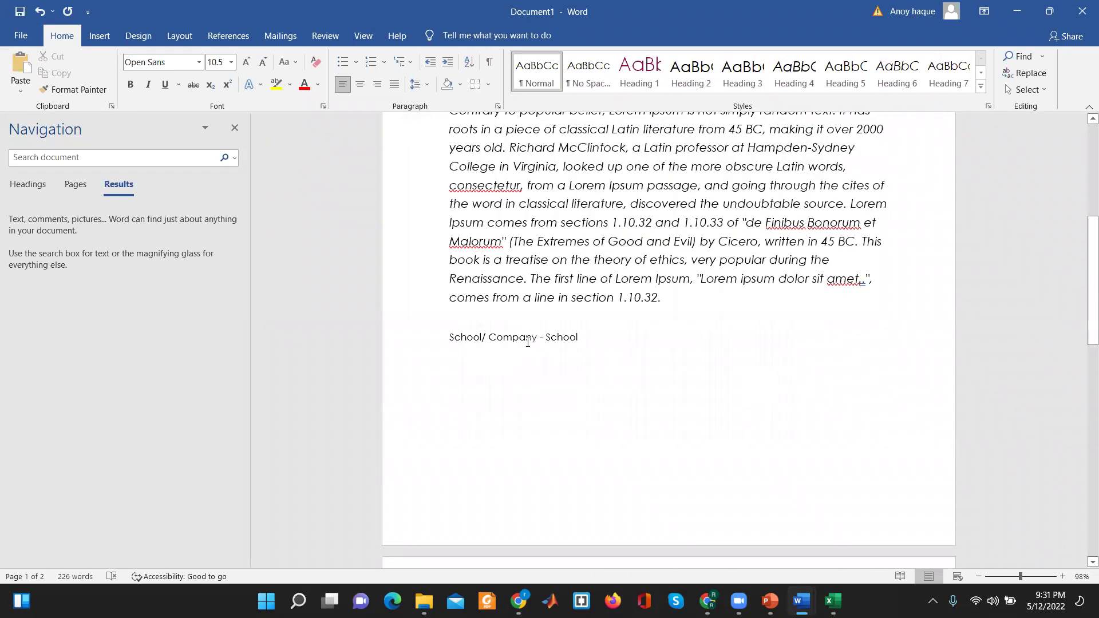
Select 'School/ Company' on the last line and review the page-1 Lorem Ipsum text
{"action": "left_click_drag", "start_coordinate": [464, 340], "coordinate": [538, 339]}
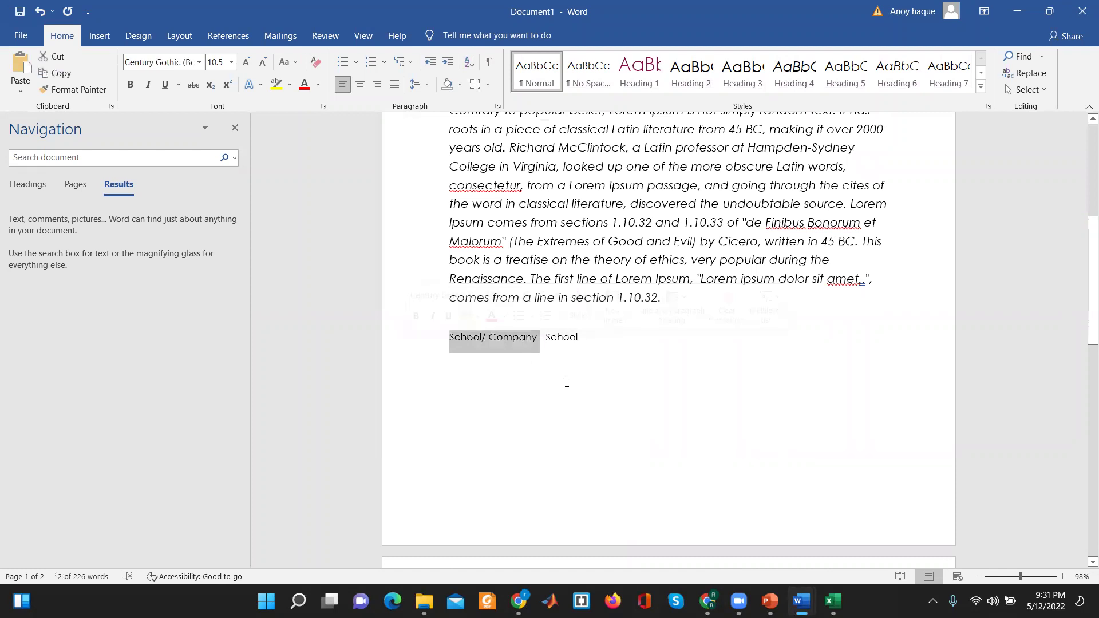
{"action": "scroll", "coordinate": [704, 371], "scroll_direction": "up", "scroll_amount": 2}
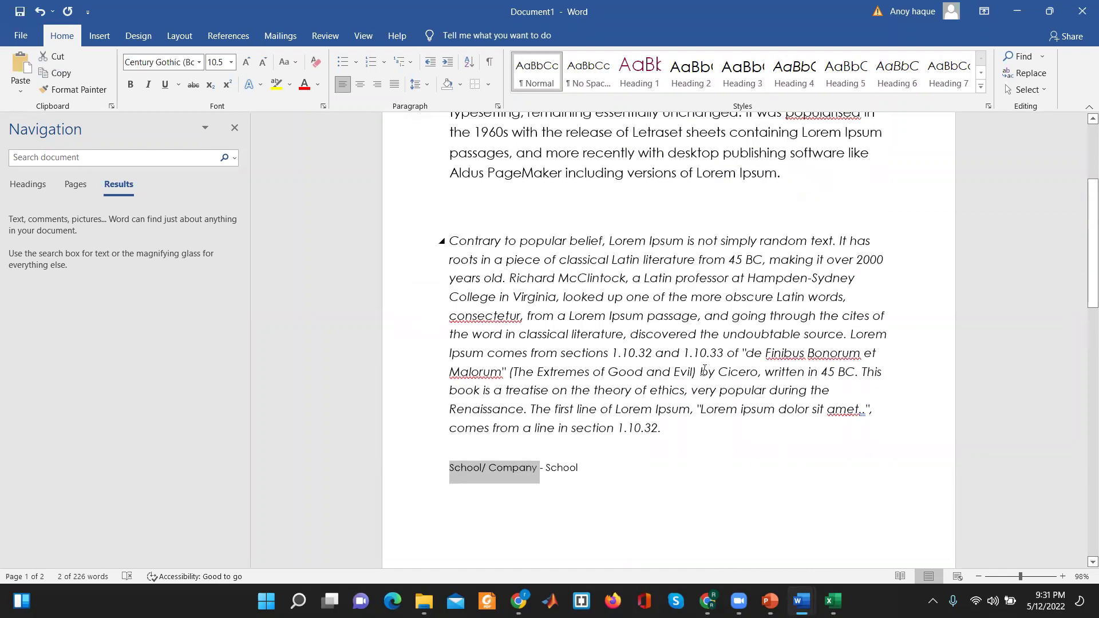
{"action": "scroll", "coordinate": [711, 369], "scroll_direction": "up", "scroll_amount": 2}
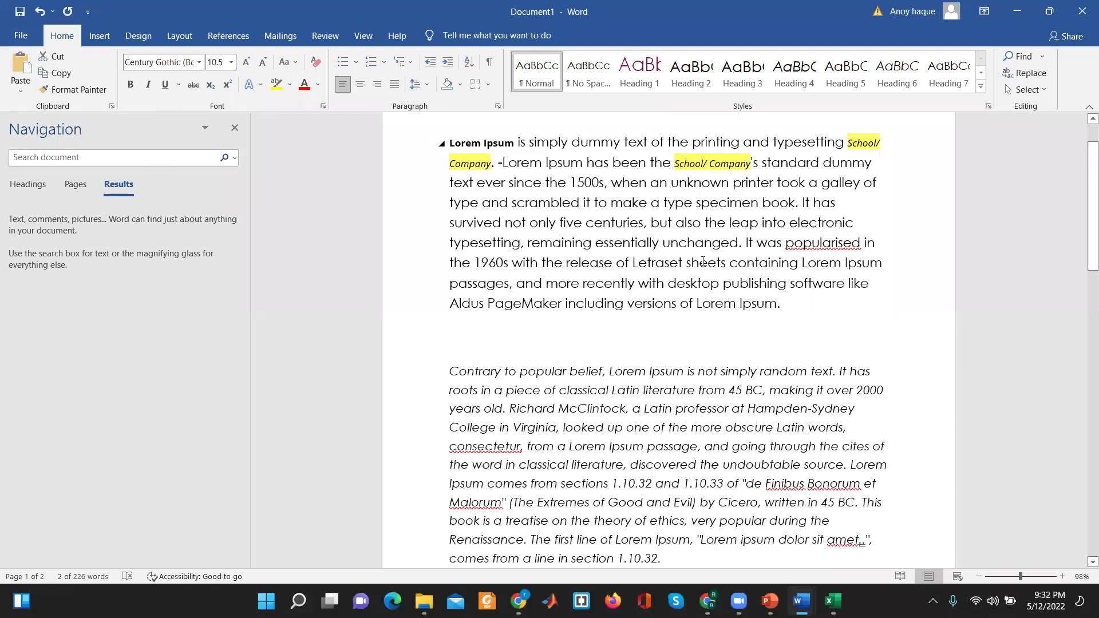
{"action": "scroll", "coordinate": [466, 452], "scroll_direction": "up", "scroll_amount": 2}
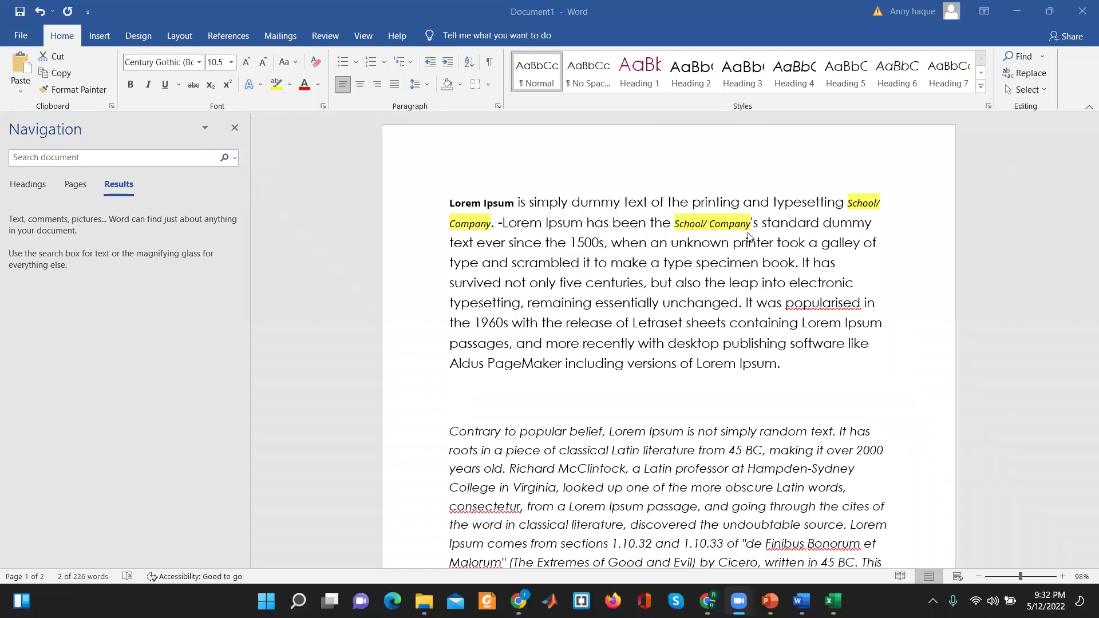
{"action": "scroll", "coordinate": [733, 334], "scroll_direction": "down", "scroll_amount": 3}
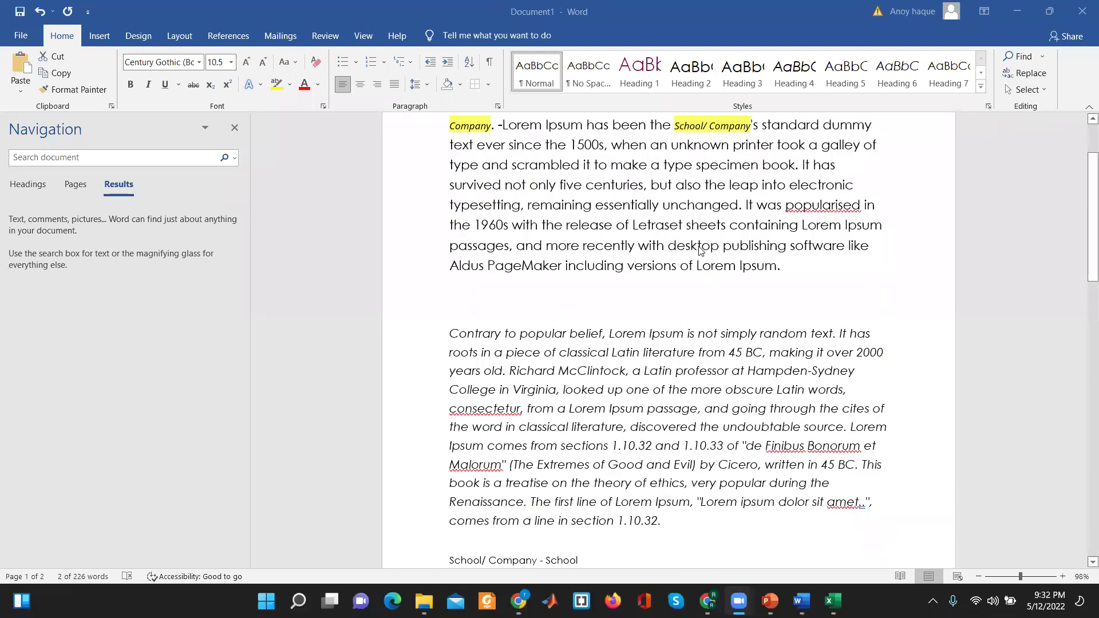
{"action": "scroll", "coordinate": [702, 250], "scroll_direction": "up", "scroll_amount": 3}
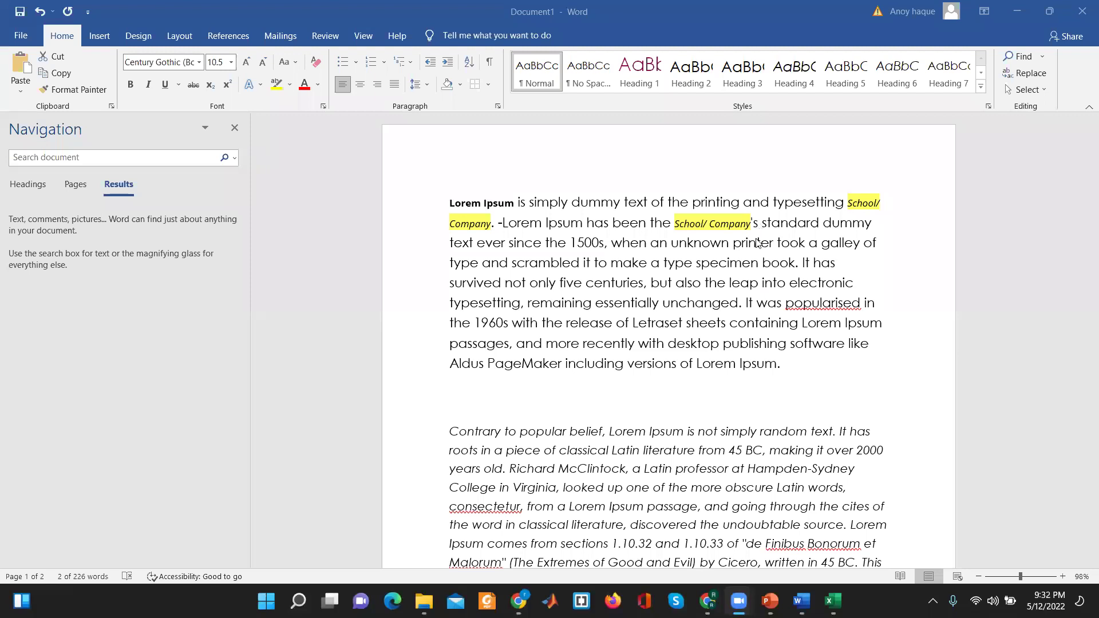
{"action": "scroll", "coordinate": [757, 224], "scroll_direction": "down", "scroll_amount": 3}
{"action": "scroll", "coordinate": [601, 392], "scroll_direction": "down", "scroll_amount": 7}
{"action": "scroll", "coordinate": [514, 350], "scroll_direction": "up", "scroll_amount": 3}
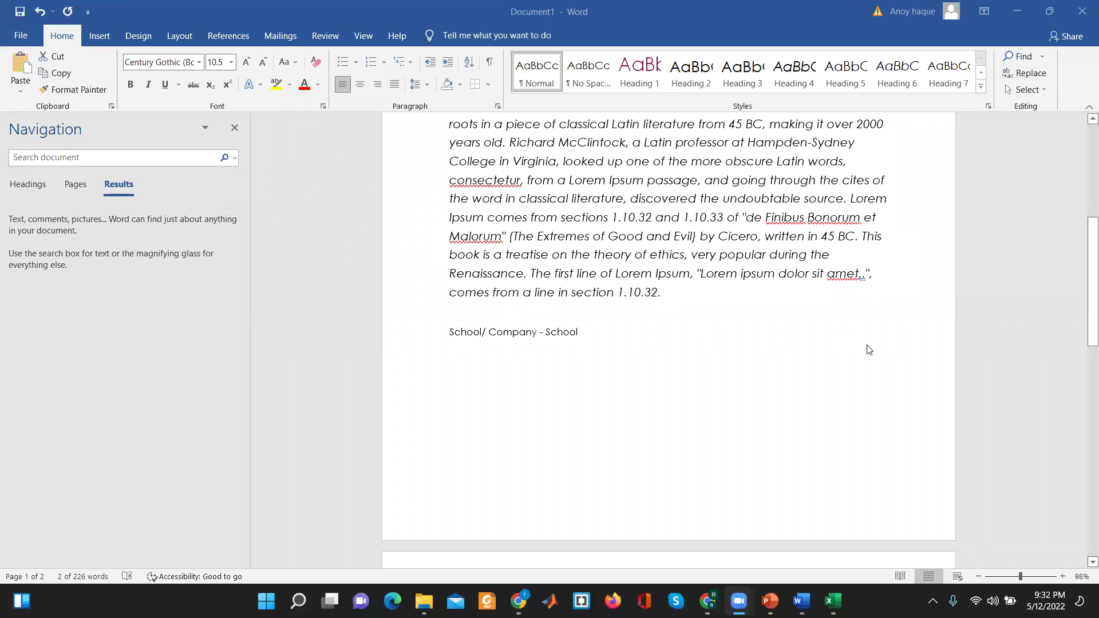
{"action": "scroll", "coordinate": [744, 326], "scroll_direction": "down", "scroll_amount": 4}
{"action": "scroll", "coordinate": [752, 334], "scroll_direction": "down", "scroll_amount": 3}
{"action": "scroll", "coordinate": [750, 339], "scroll_direction": "up", "scroll_amount": 3}
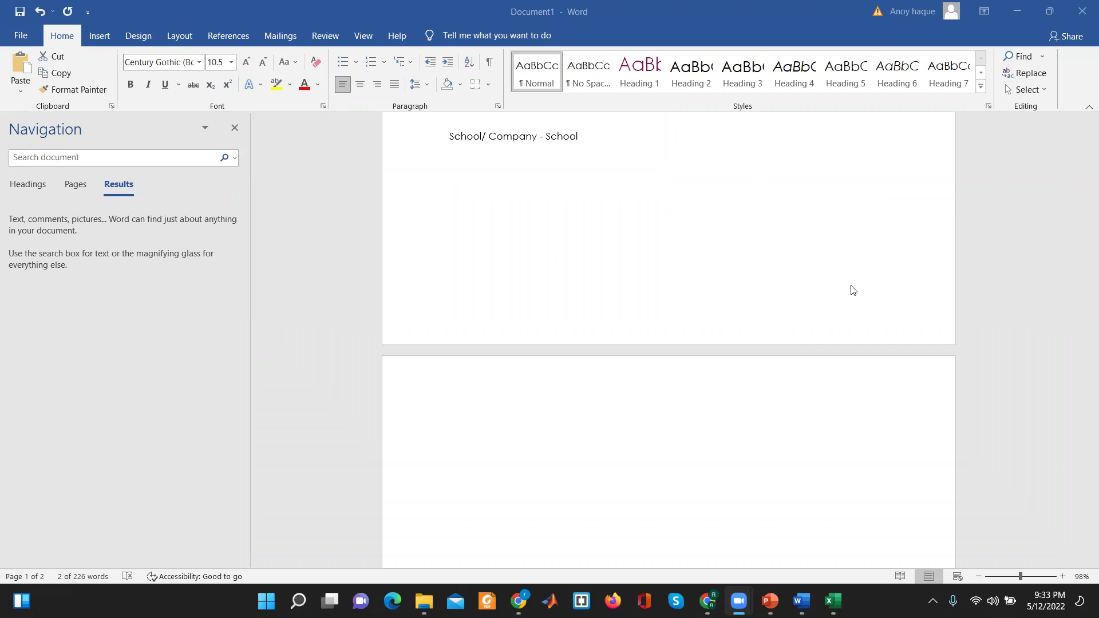
{"action": "scroll", "coordinate": [744, 286], "scroll_direction": "up", "scroll_amount": 3}
{"action": "scroll", "coordinate": [637, 280], "scroll_direction": "up", "scroll_amount": 5}
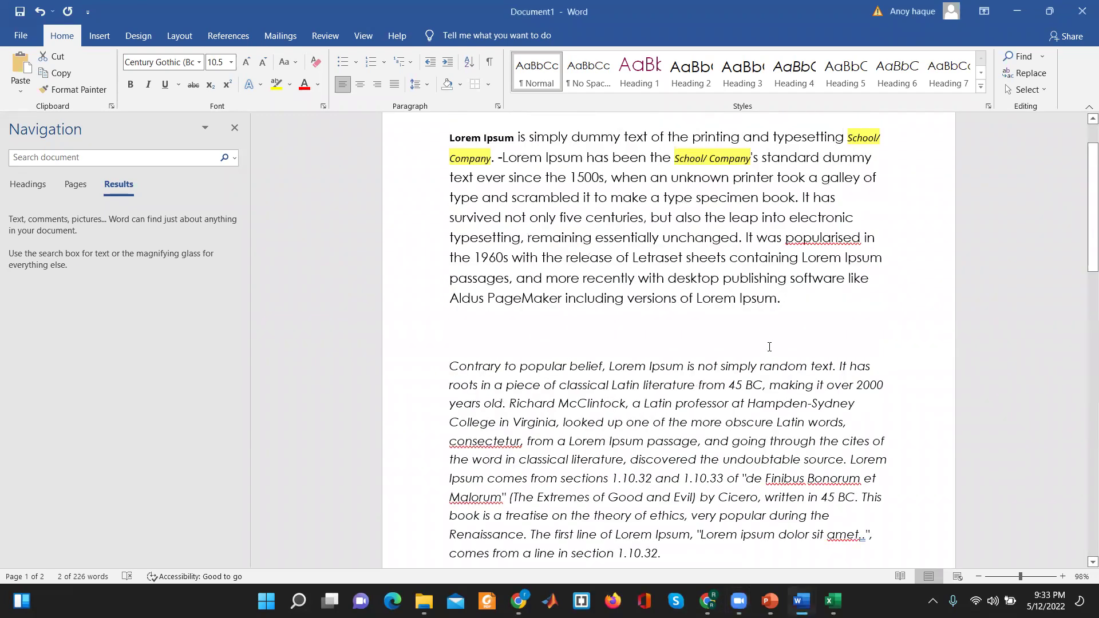
{"action": "scroll", "coordinate": [758, 344], "scroll_direction": "down", "scroll_amount": 2}
Select the italic paragraph, move to the blank line above it, and show the Insert ribbon
{"action": "triple_click", "coordinate": [503, 361]}
{"action": "mouse_move", "coordinate": [451, 273]}
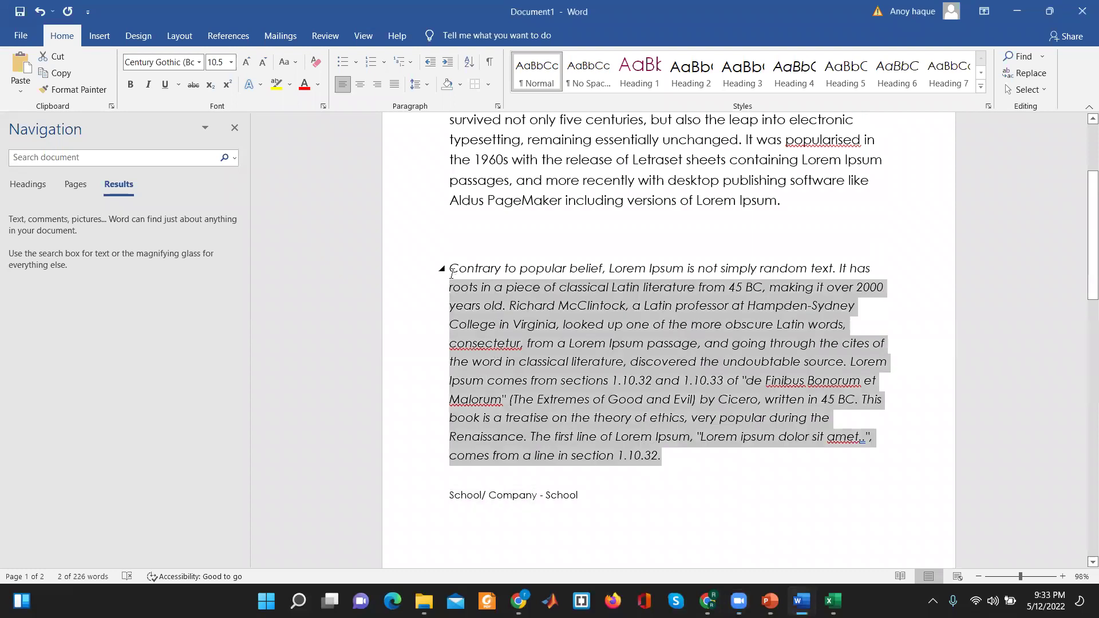
{"action": "left_click", "coordinate": [430, 224]}
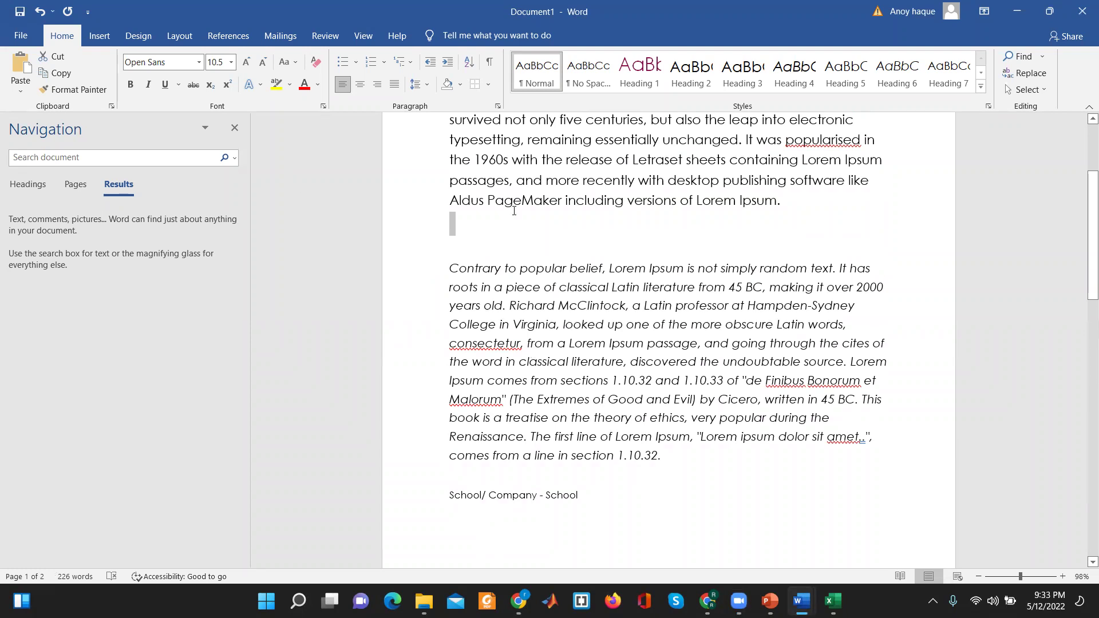
{"action": "left_click", "coordinate": [101, 38]}
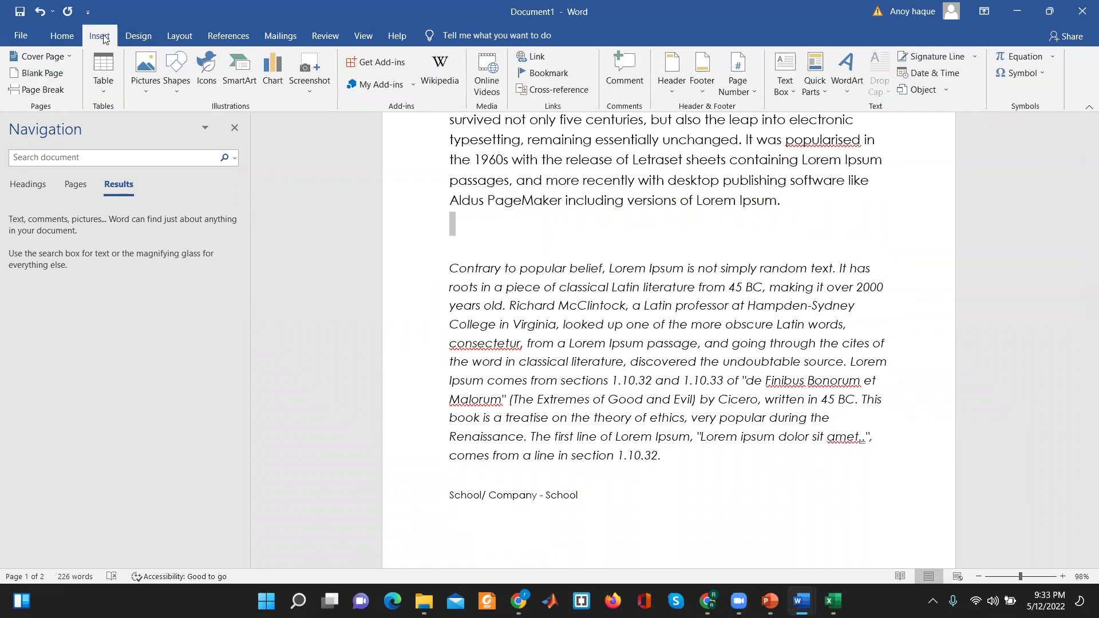
On the Layout tab, select the whole 'Contrary to popular belief' paragraph
{"action": "left_click", "coordinate": [138, 37]}
{"action": "left_click", "coordinate": [182, 37]}
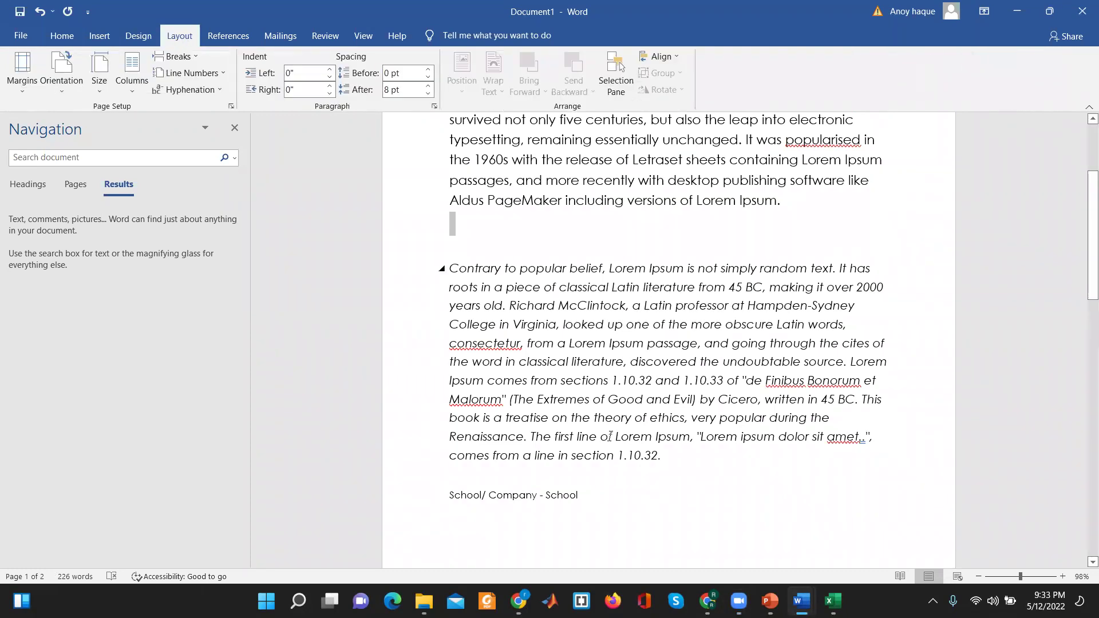
{"action": "left_click_drag", "start_coordinate": [664, 455], "coordinate": [441, 267]}
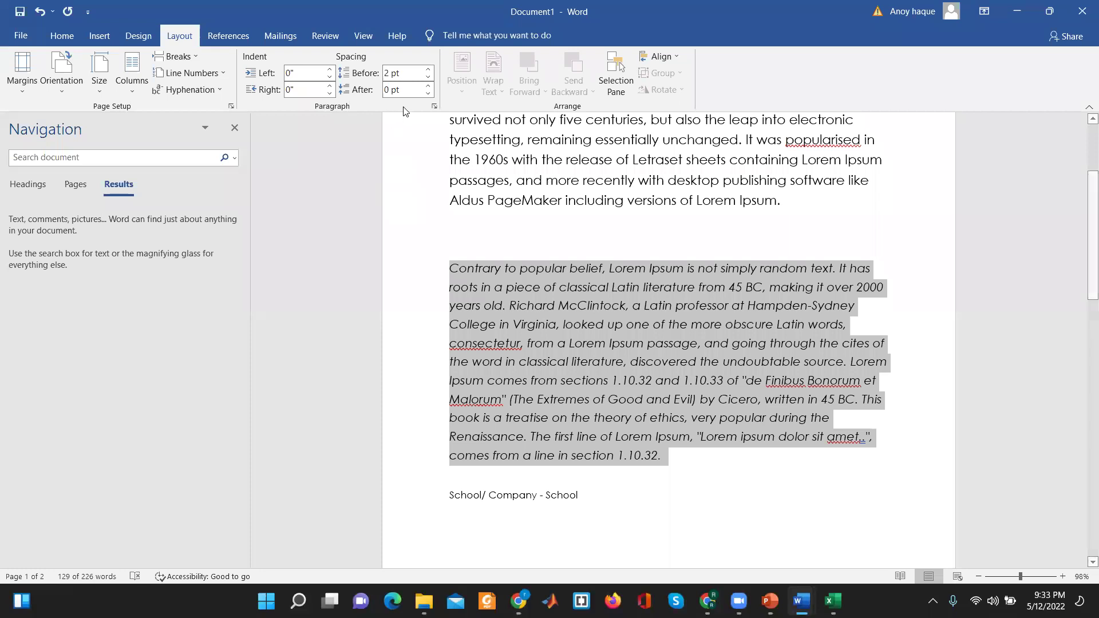
Set the paragraph's spacing to Auto before and 12 pt after, then deselect it
{"action": "left_click", "coordinate": [427, 69]}
{"action": "left_click", "coordinate": [427, 70]}
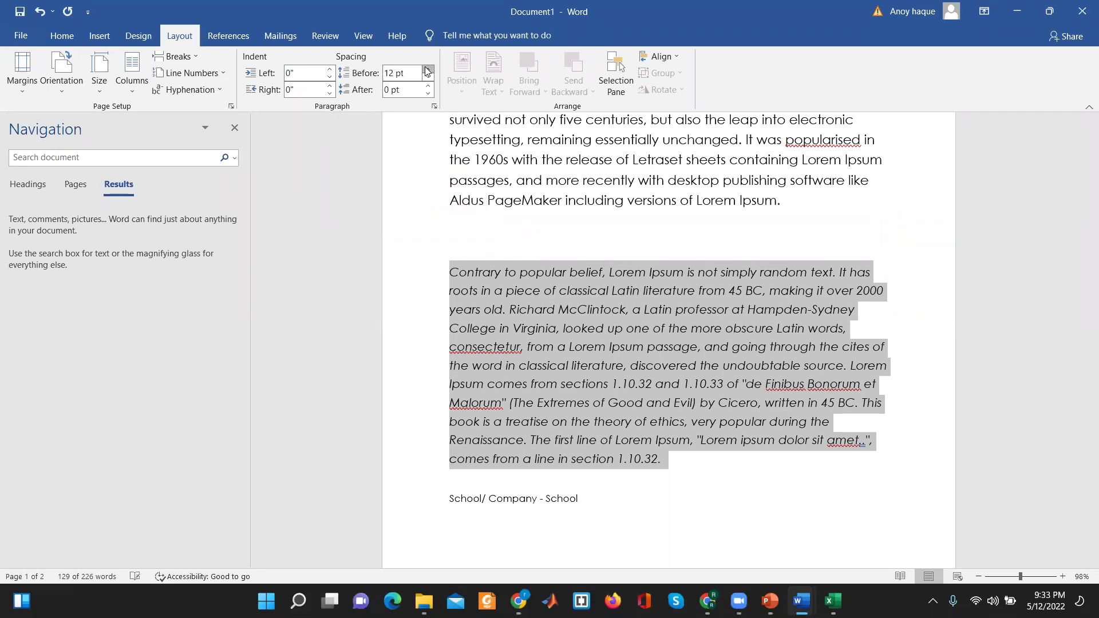
{"action": "left_click", "coordinate": [427, 69]}
{"action": "left_click", "coordinate": [426, 70]}
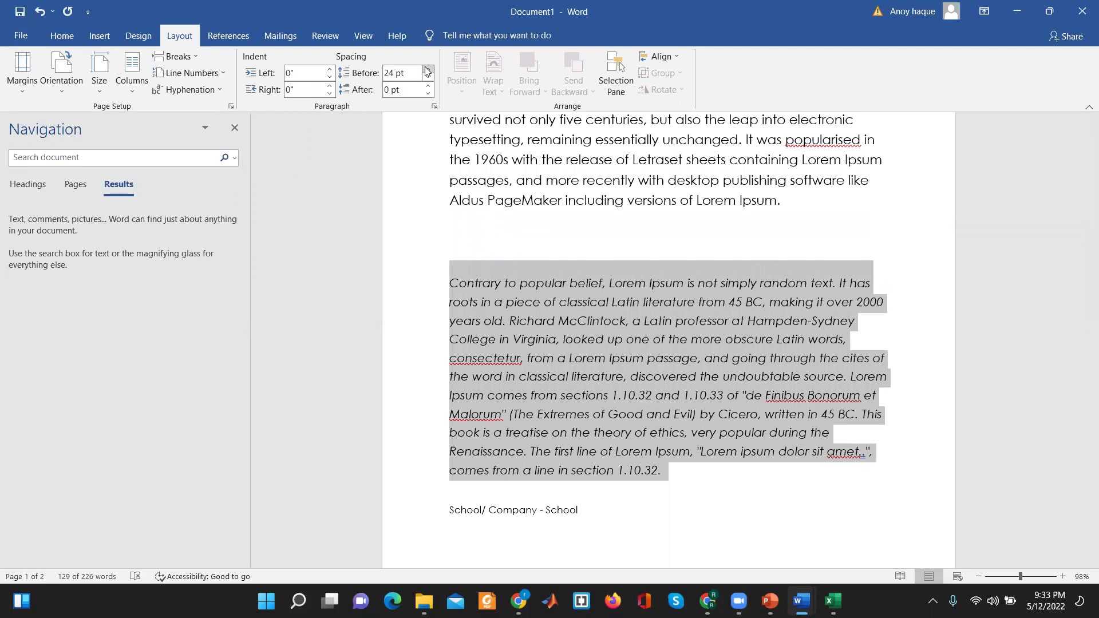
{"action": "left_click", "coordinate": [426, 69]}
{"action": "left_click", "coordinate": [428, 92]}
{"action": "left_click", "coordinate": [427, 86]}
{"action": "left_click", "coordinate": [427, 86]}
{"action": "left_click", "coordinate": [428, 86]}
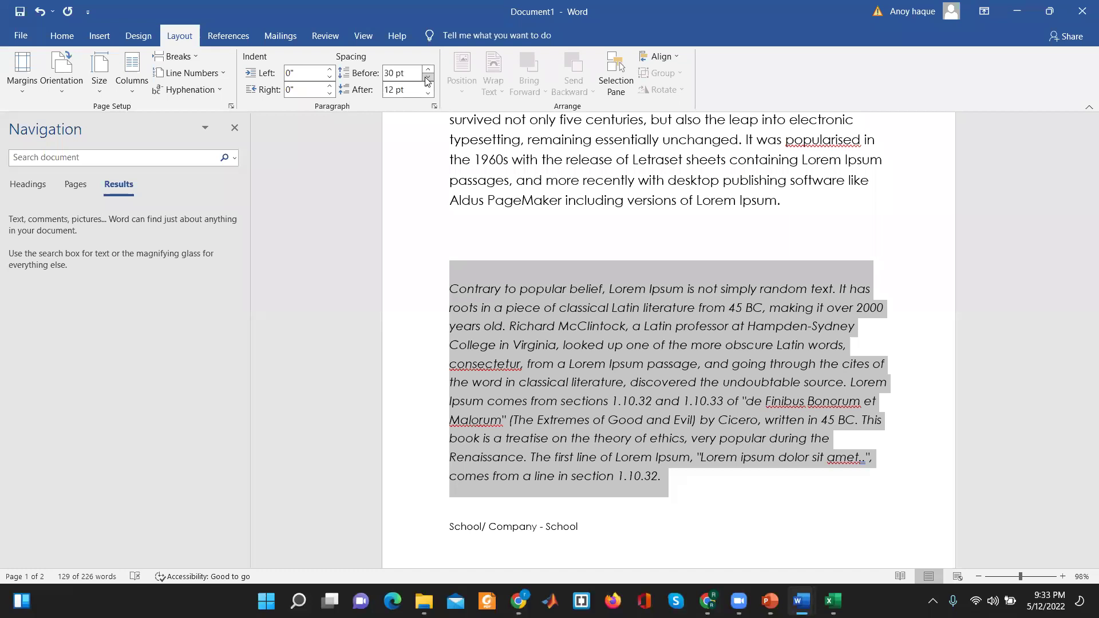
{"action": "left_click", "coordinate": [427, 78]}
{"action": "left_click", "coordinate": [427, 79]}
{"action": "left_click", "coordinate": [426, 78]}
{"action": "left_click", "coordinate": [426, 78]}
{"action": "left_click", "coordinate": [426, 78]}
{"action": "left_click", "coordinate": [427, 78]}
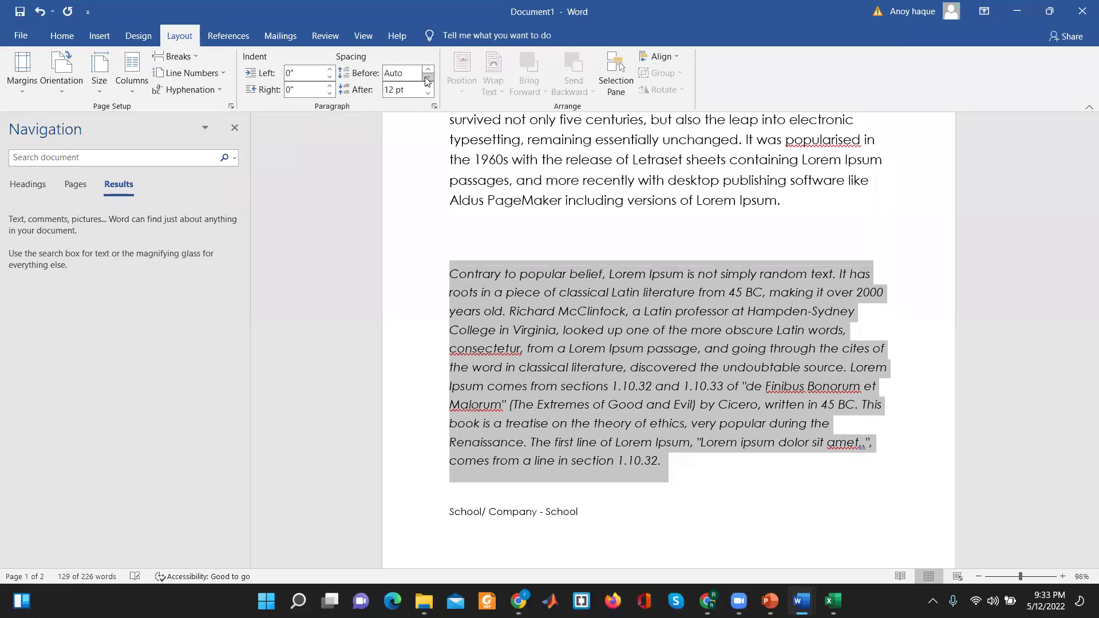
{"action": "left_click", "coordinate": [679, 238]}
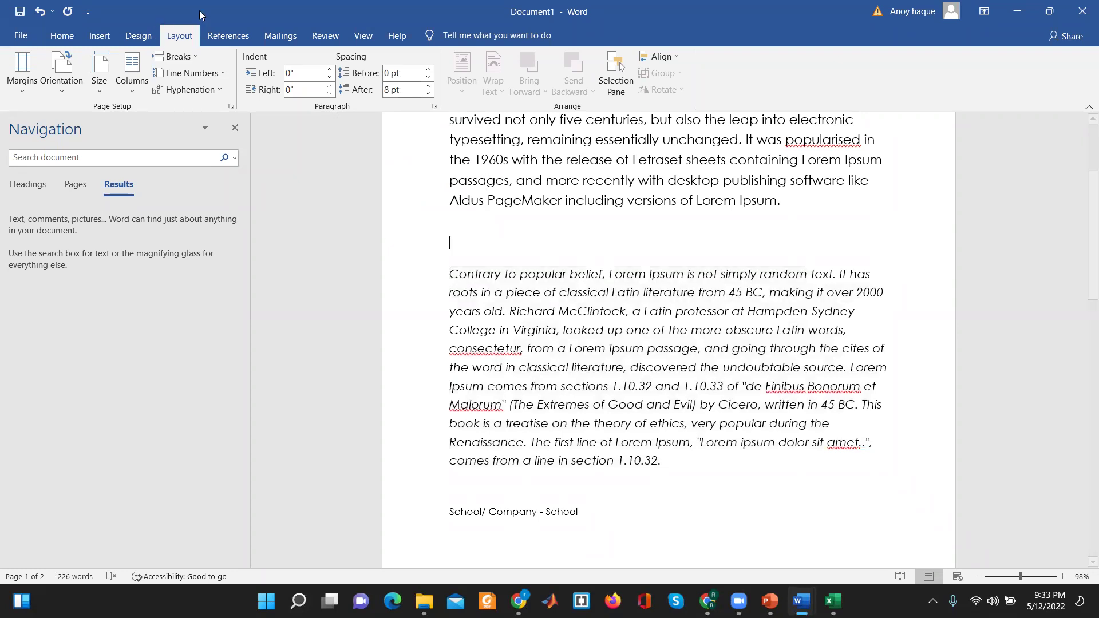
Look through the References and Layout ribbons, ending on the Insert commands
{"action": "left_click", "coordinate": [245, 38]}
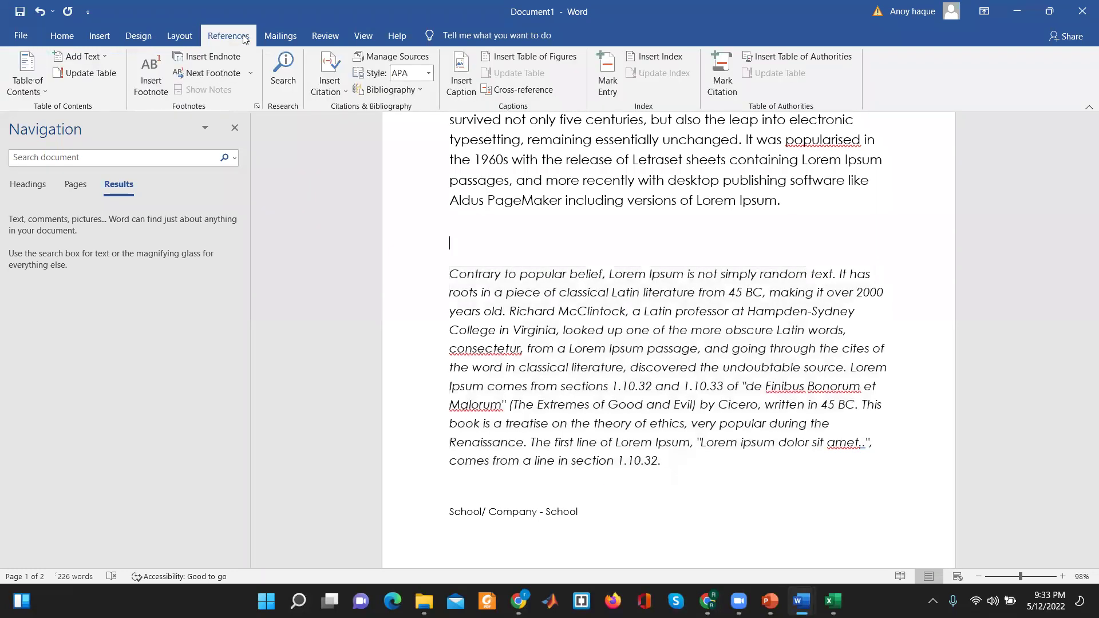
{"action": "left_click", "coordinate": [272, 38]}
{"action": "left_click", "coordinate": [182, 35]}
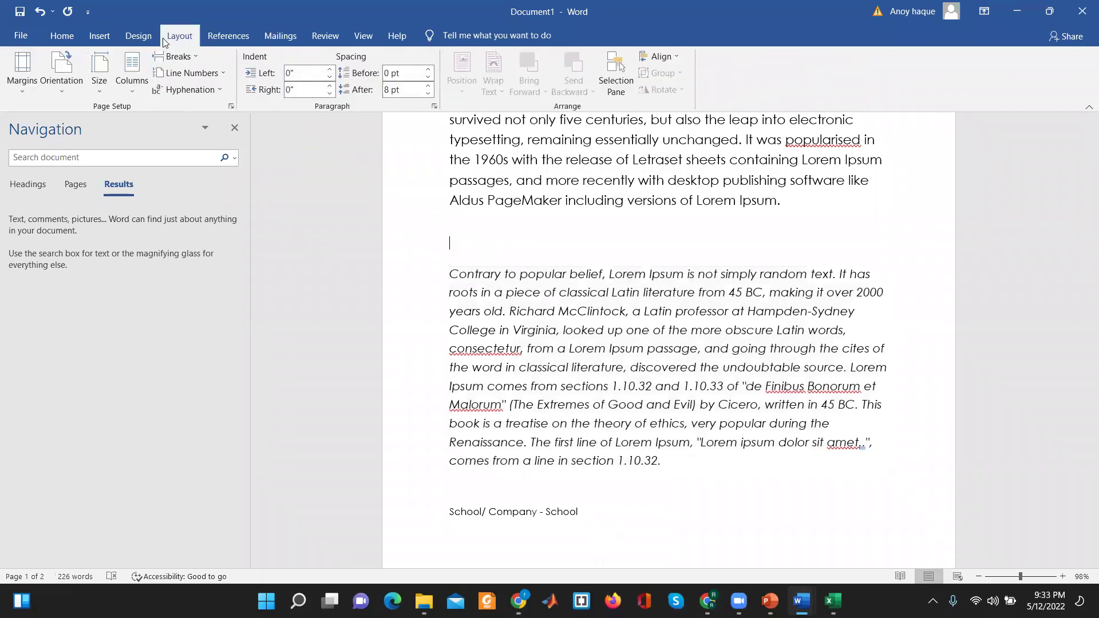
{"action": "left_click", "coordinate": [138, 37]}
{"action": "left_click", "coordinate": [109, 41]}
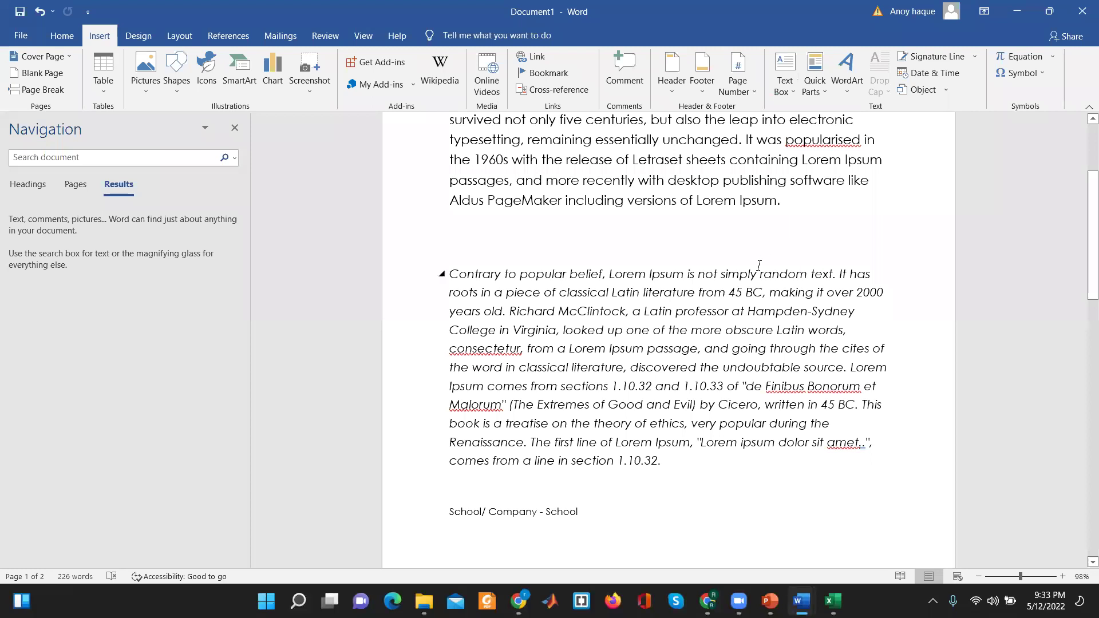
Scroll down to the blank second page and place the cursor at its top
{"action": "scroll", "coordinate": [759, 265], "scroll_direction": "down", "scroll_amount": 2}
{"action": "scroll", "coordinate": [760, 298], "scroll_direction": "down", "scroll_amount": 4}
{"action": "scroll", "coordinate": [761, 326], "scroll_direction": "down", "scroll_amount": 5}
{"action": "scroll", "coordinate": [719, 361], "scroll_direction": "down", "scroll_amount": 3}
{"action": "scroll", "coordinate": [709, 358], "scroll_direction": "up", "scroll_amount": 3}
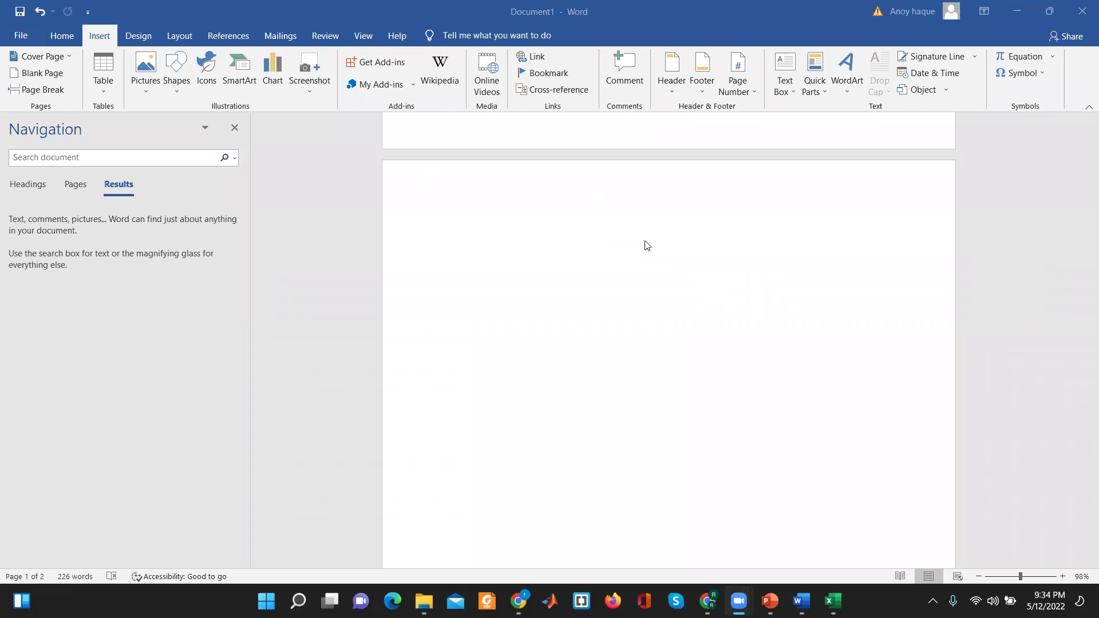
{"action": "scroll", "coordinate": [635, 258], "scroll_direction": "up", "scroll_amount": 5}
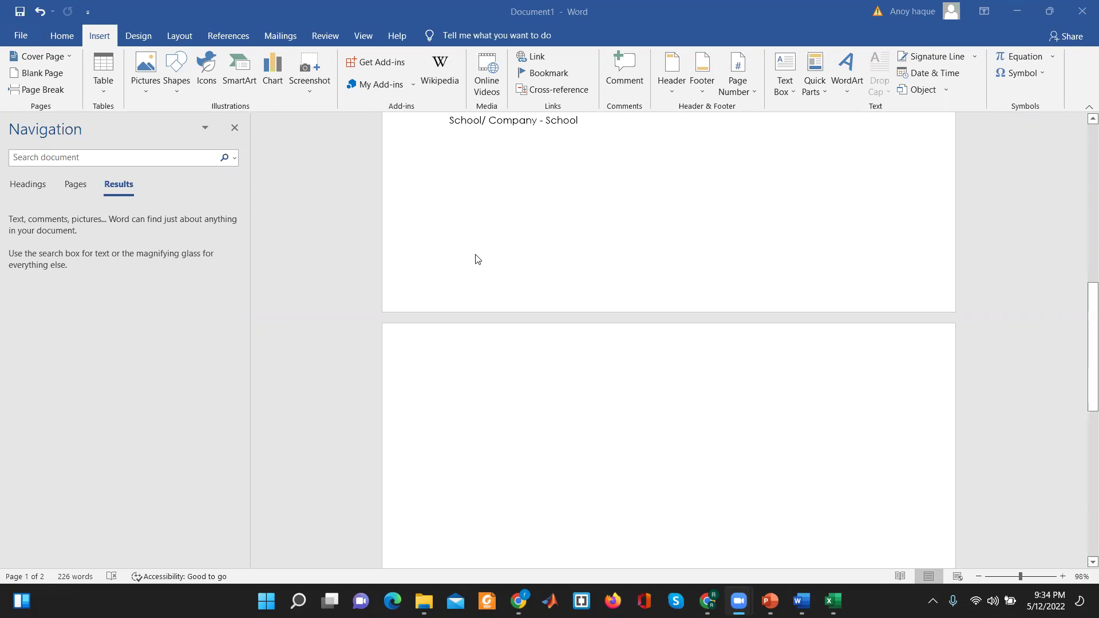
{"action": "scroll", "coordinate": [492, 257], "scroll_direction": "down", "scroll_amount": 5}
{"action": "left_click", "coordinate": [509, 235]}
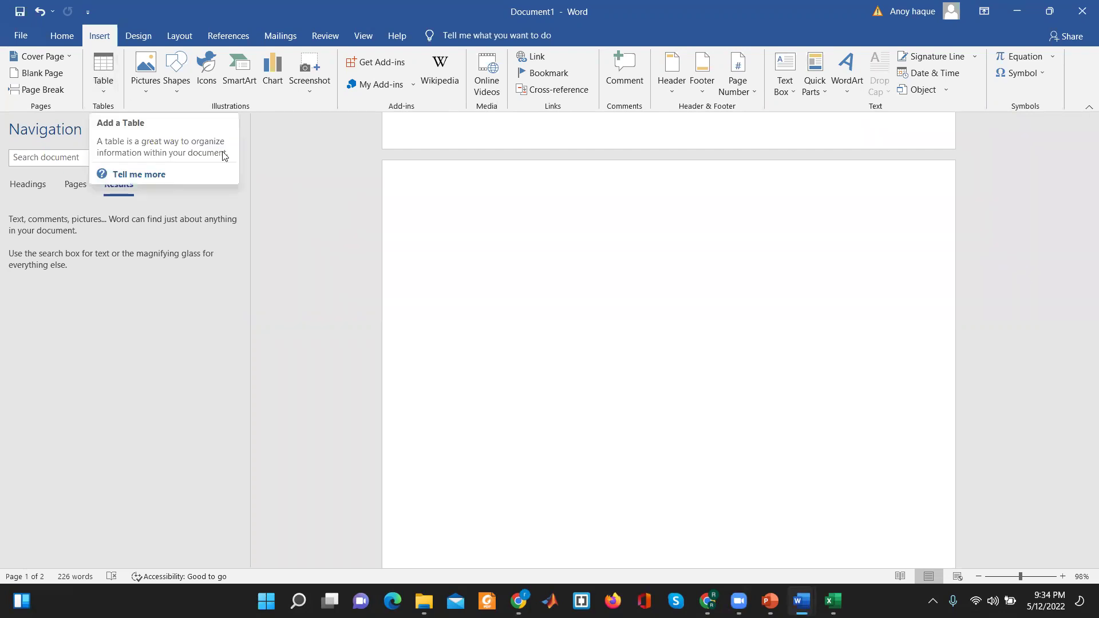
{"action": "left_click", "coordinate": [541, 234]}
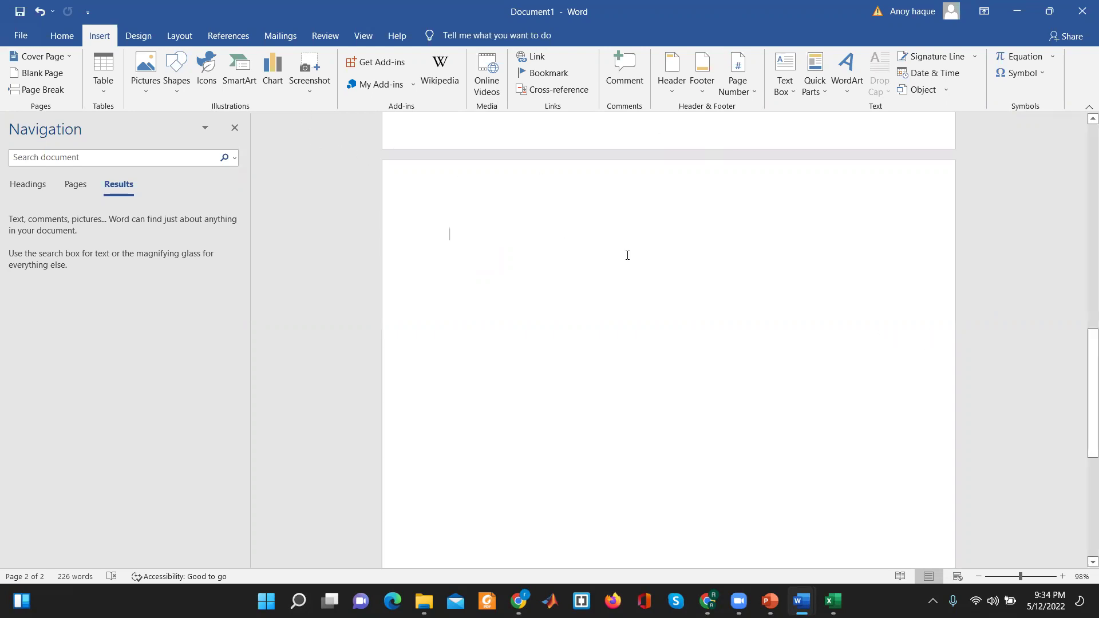
{"action": "scroll", "coordinate": [627, 255], "scroll_direction": "up", "scroll_amount": 2}
{"action": "scroll", "coordinate": [621, 252], "scroll_direction": "down", "scroll_amount": 3}
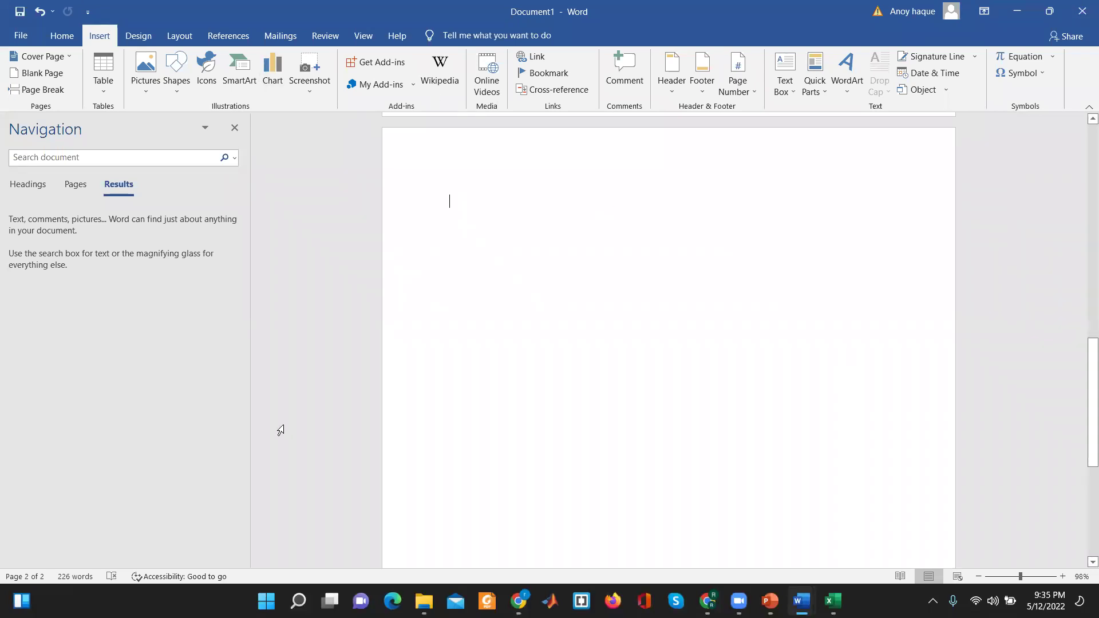
{"action": "key", "text": "alt+Tab"}
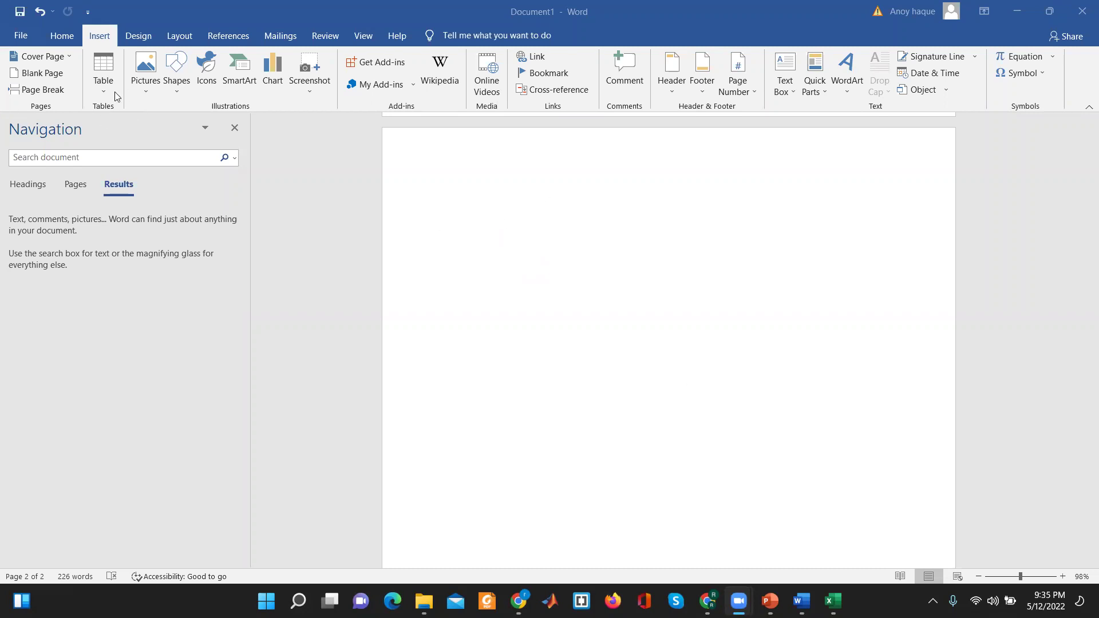
Insert a trial three-column, one-row table on page 2, then undo it
{"action": "left_click", "coordinate": [102, 75]}
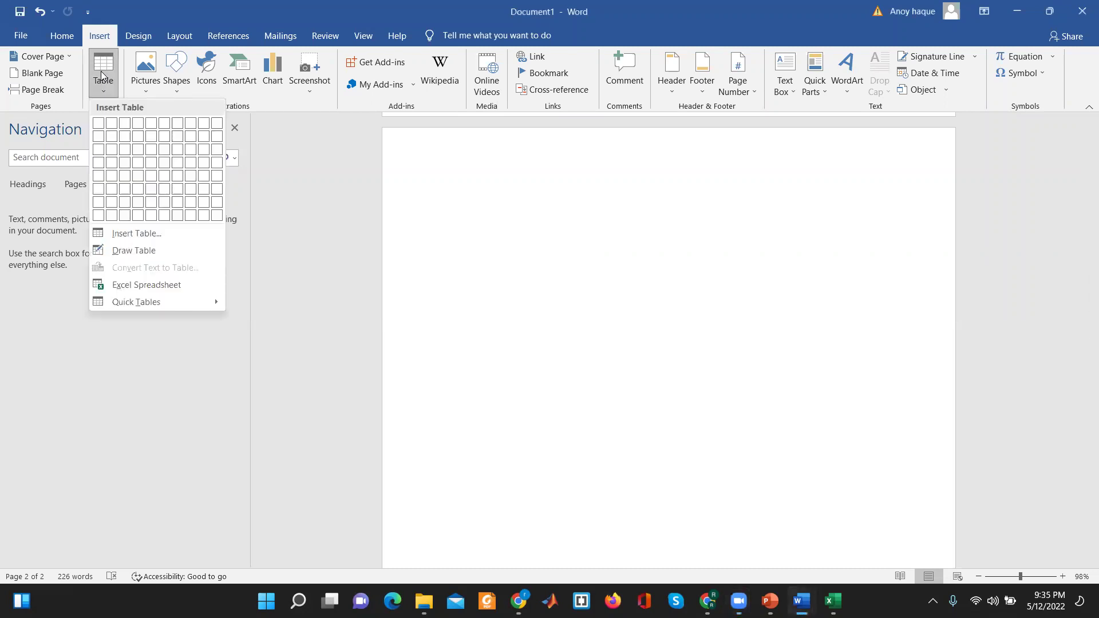
{"action": "left_click", "coordinate": [122, 127]}
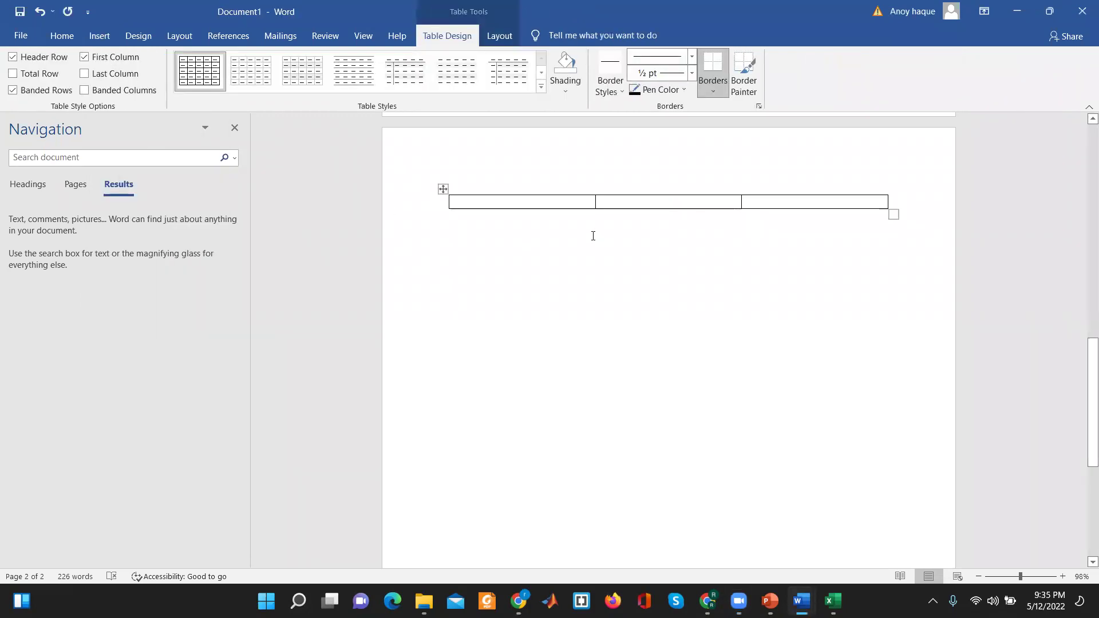
{"action": "key", "text": "ctrl+z"}
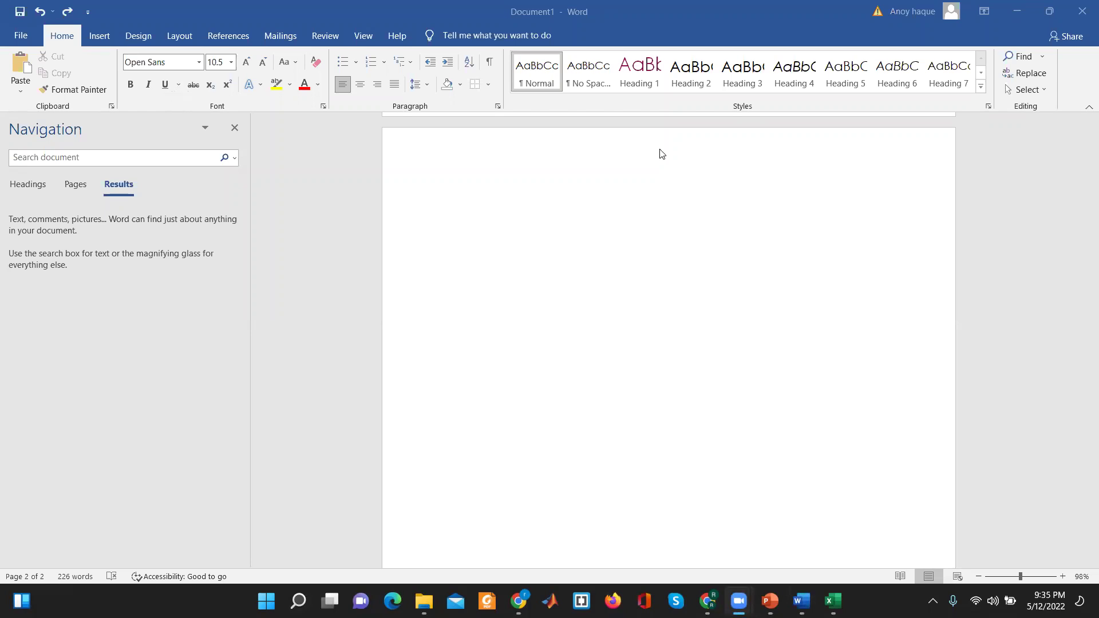
{"action": "left_click", "coordinate": [106, 39]}
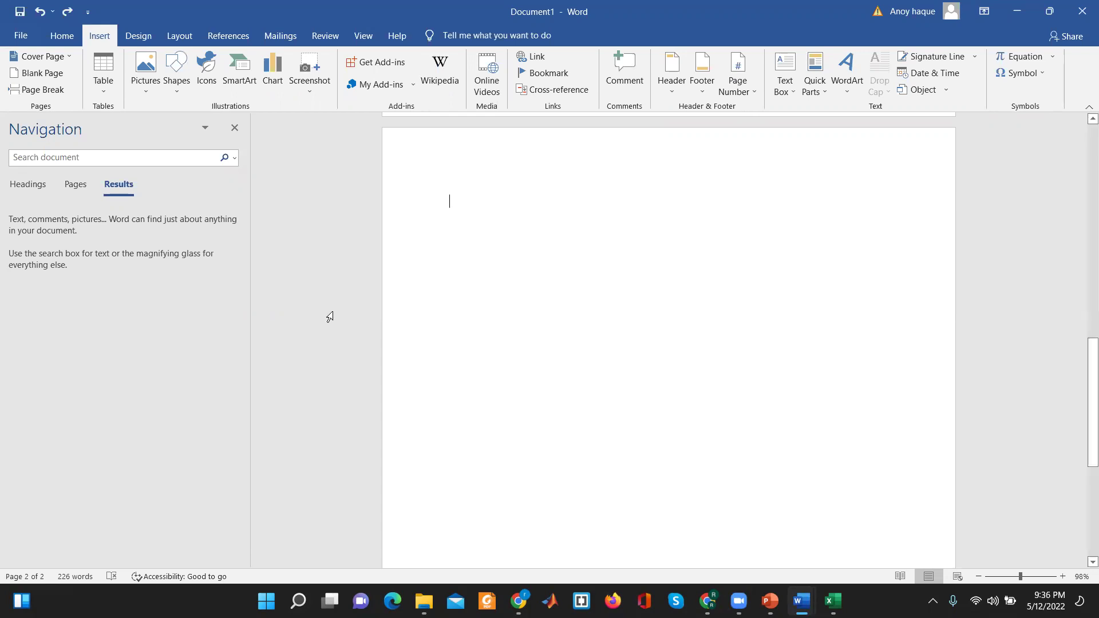
{"action": "left_click", "coordinate": [426, 180]}
Insert a 5-column by 6-row table on page 2 and put the cursor in its first cell
{"action": "left_click", "coordinate": [102, 80]}
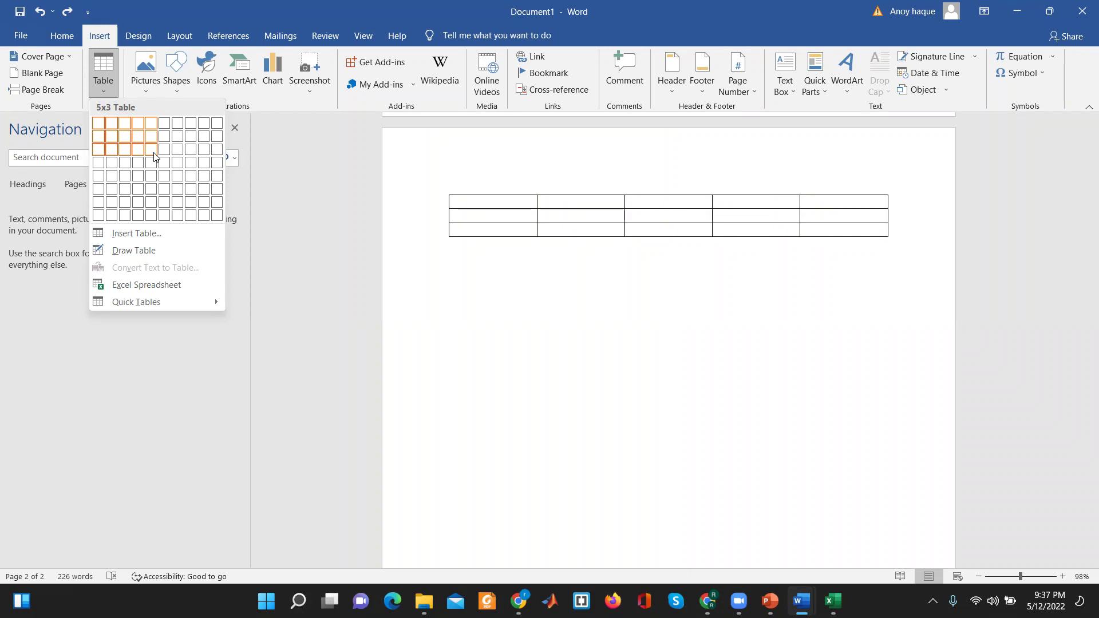
{"action": "left_click", "coordinate": [152, 189]}
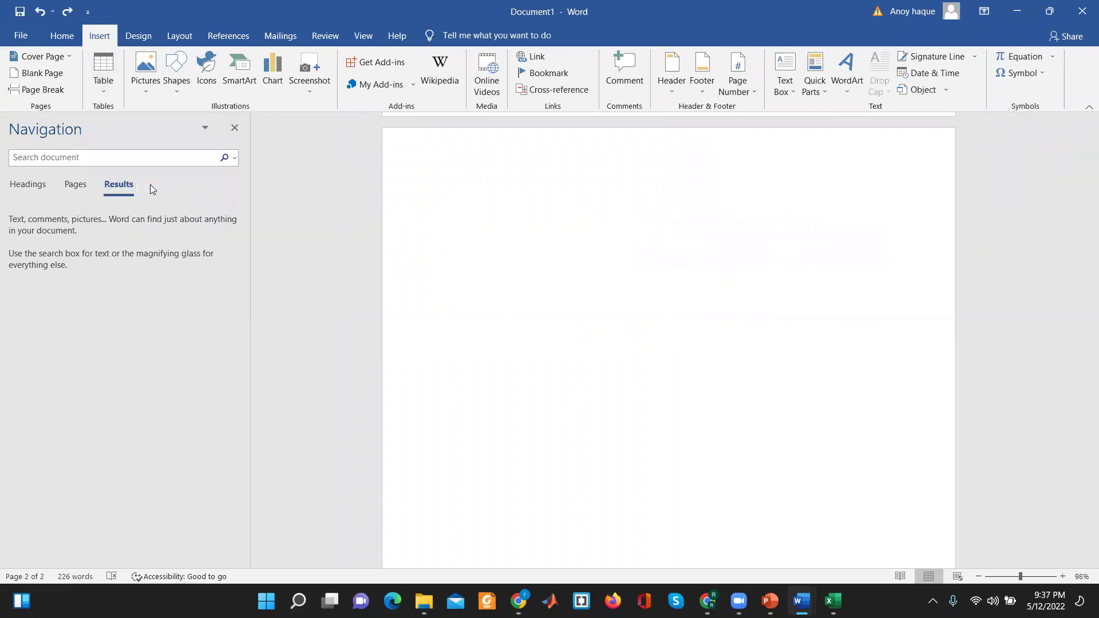
{"action": "left_click", "coordinate": [660, 321]}
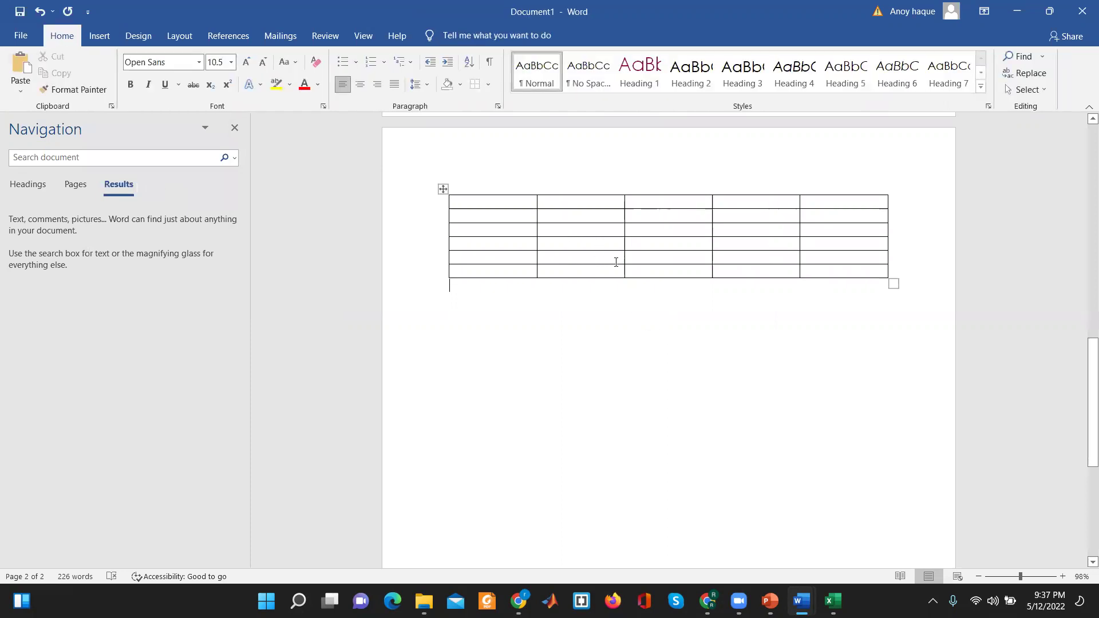
{"action": "mouse_move", "coordinate": [668, 236]}
{"action": "left_click", "coordinate": [485, 207]}
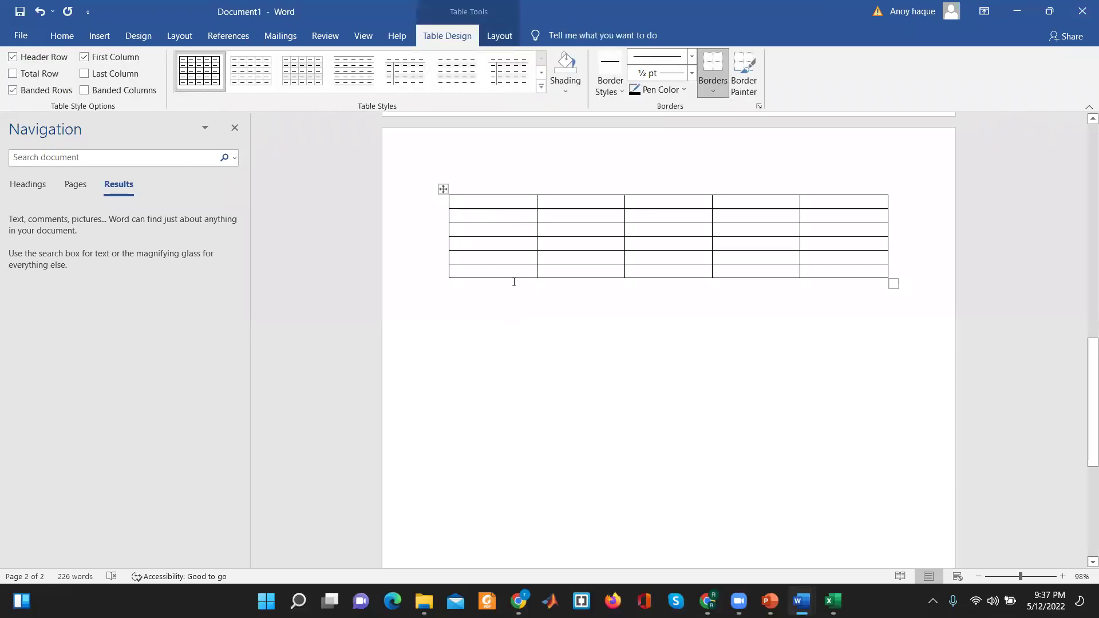
{"action": "left_click", "coordinate": [520, 305]}
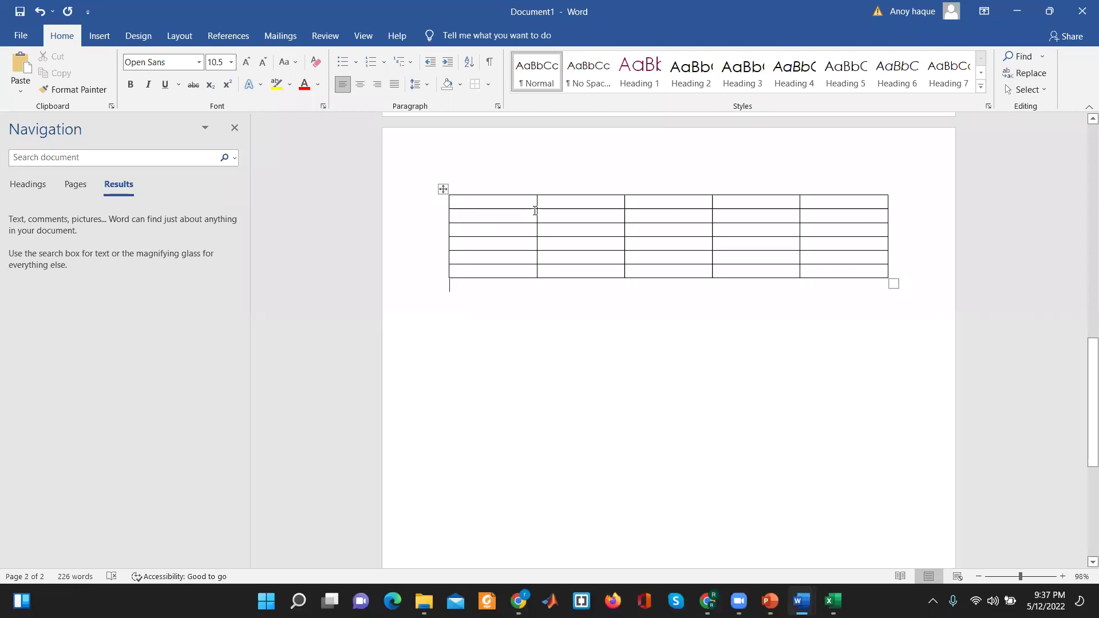
{"action": "left_click", "coordinate": [490, 203]}
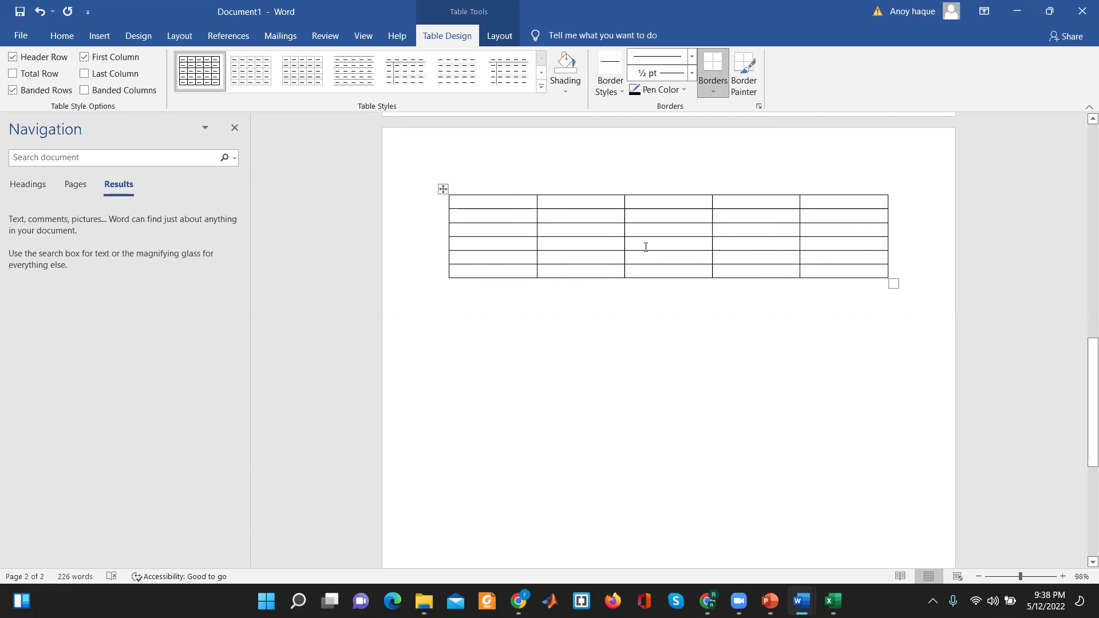
Head the first column Sl and number its rows 1, 2, 3, 5, 5
{"action": "type", "text": "Sl"}
{"action": "left_click", "coordinate": [474, 218]}
{"action": "type", "text": "1"}
{"action": "left_click", "coordinate": [482, 230]}
{"action": "type", "text": "2"}
{"action": "left_click", "coordinate": [491, 242]}
{"action": "type", "text": "3"}
{"action": "left_click", "coordinate": [491, 256]}
{"action": "type", "text": "5"}
{"action": "left_click", "coordinate": [492, 272]}
{"action": "type", "text": "5"}
Fill the remaining header cells with Product Name, Quantity, Rate and Amount
{"action": "left_click", "coordinate": [575, 204]}
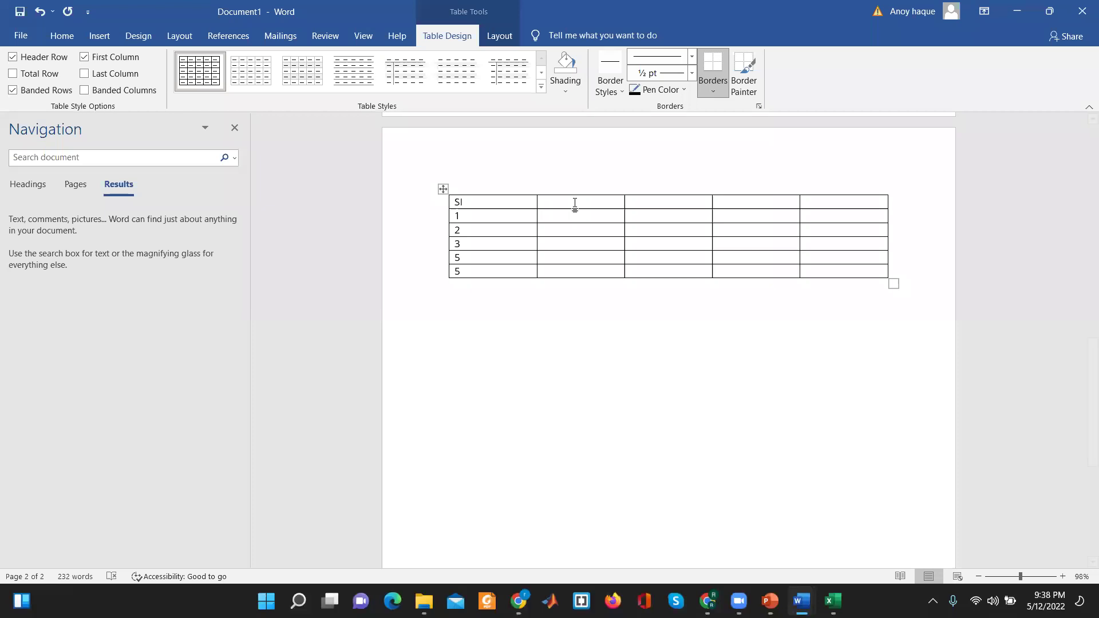
{"action": "type", "text": "Pri"}
{"action": "key", "text": "BackSpace"}
{"action": "type", "text": "oduct Name"}
{"action": "left_click", "coordinate": [663, 205]}
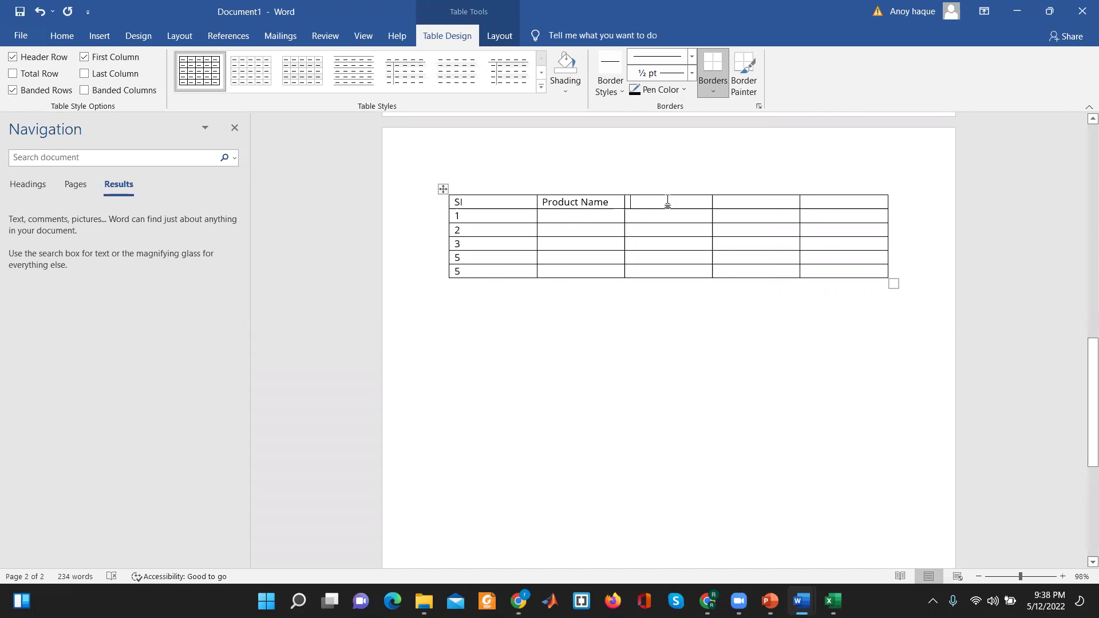
{"action": "type", "text": "Q"}
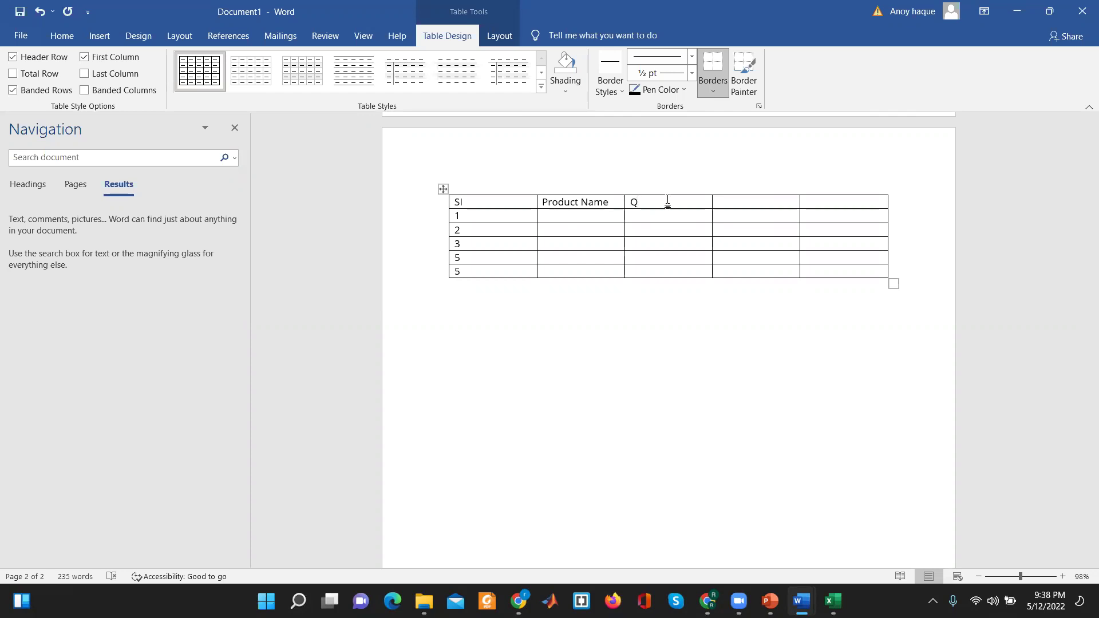
{"action": "type", "text": "uanti"}
{"action": "type", "text": "ty"}
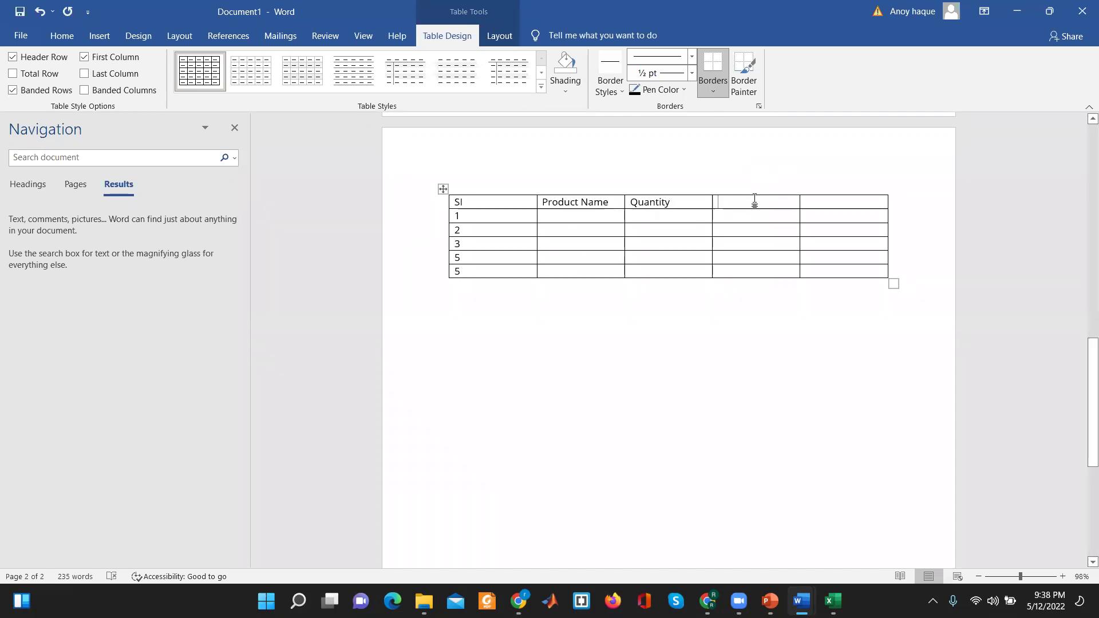
{"action": "left_click", "coordinate": [754, 200]}
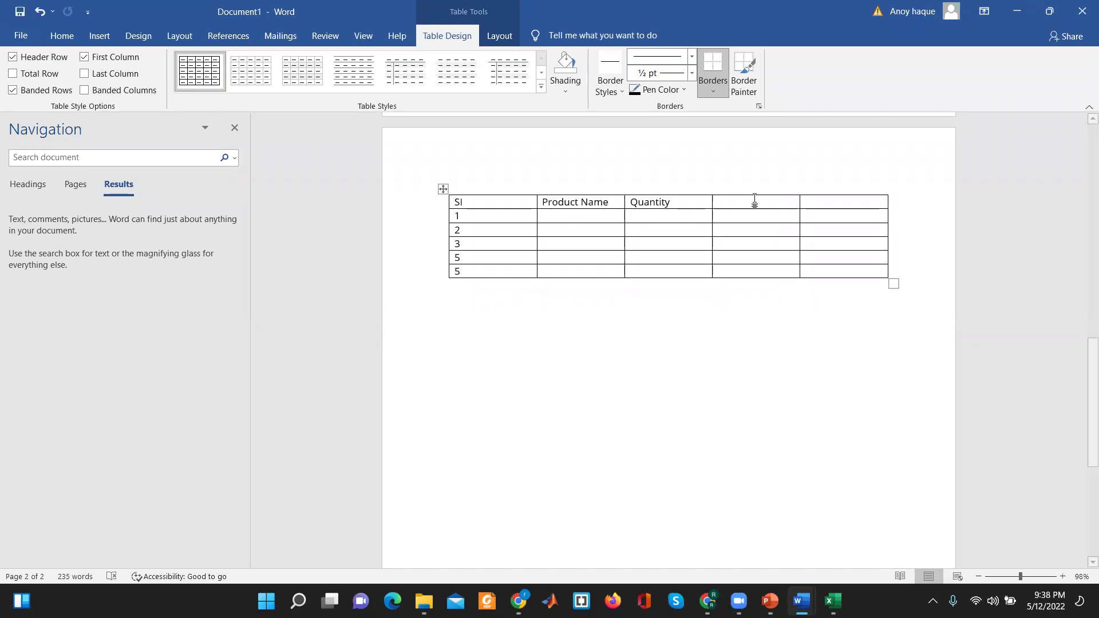
{"action": "type", "text": "Rate"}
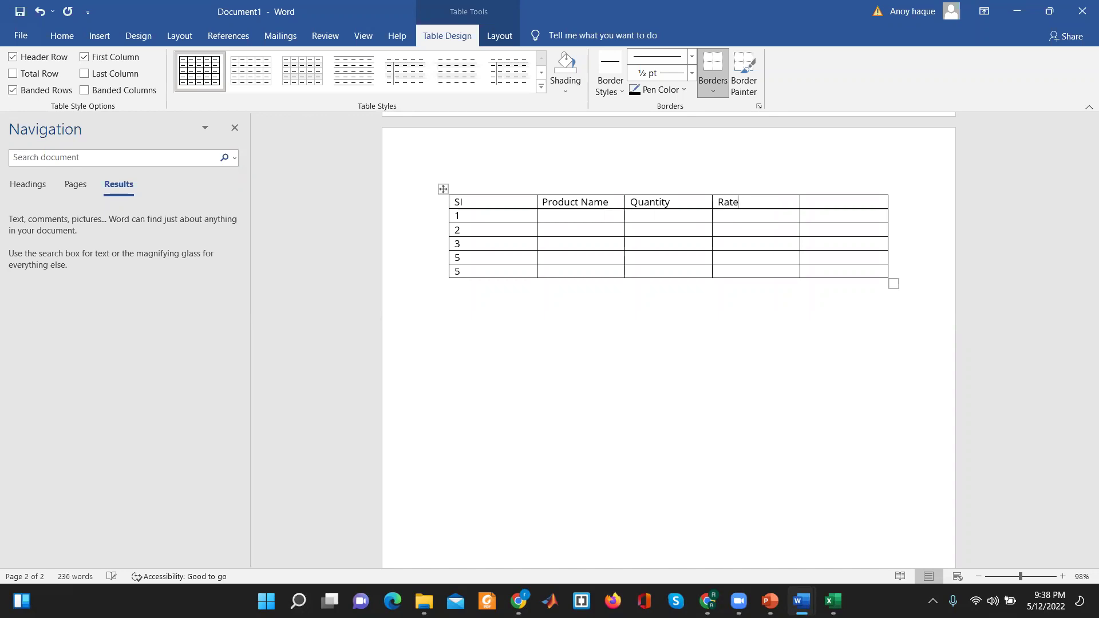
{"action": "left_click", "coordinate": [834, 207]}
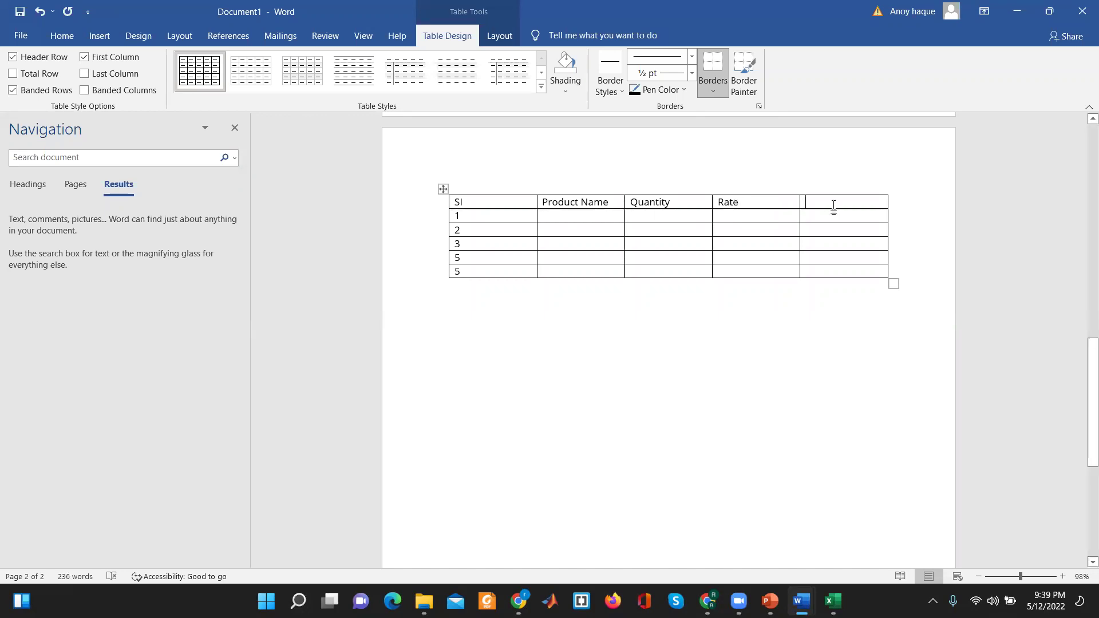
{"action": "type", "text": "Amount"}
Drag the column borders so Product Name is widest and Quantity narrowest
{"action": "mouse_move", "coordinate": [624, 200]}
{"action": "left_mouse_down"}
{"action": "mouse_move", "coordinate": [609, 200]}
{"action": "mouse_move", "coordinate": [628, 205]}
{"action": "left_mouse_up"}
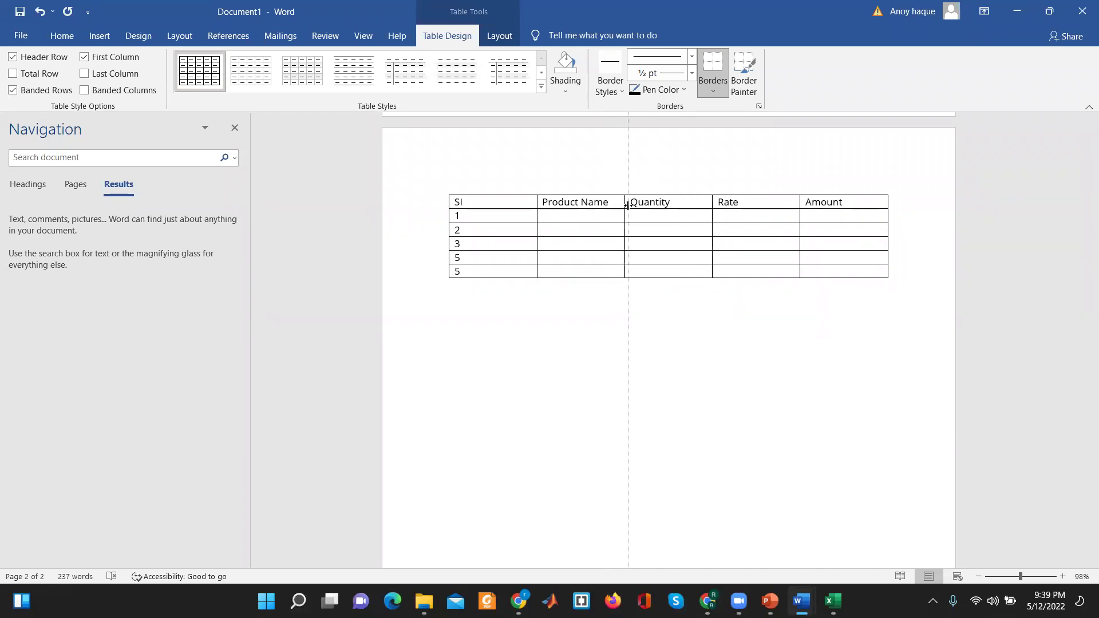
{"action": "left_click", "coordinate": [630, 205]}
{"action": "left_click", "coordinate": [605, 172], "text": "ctrl"}
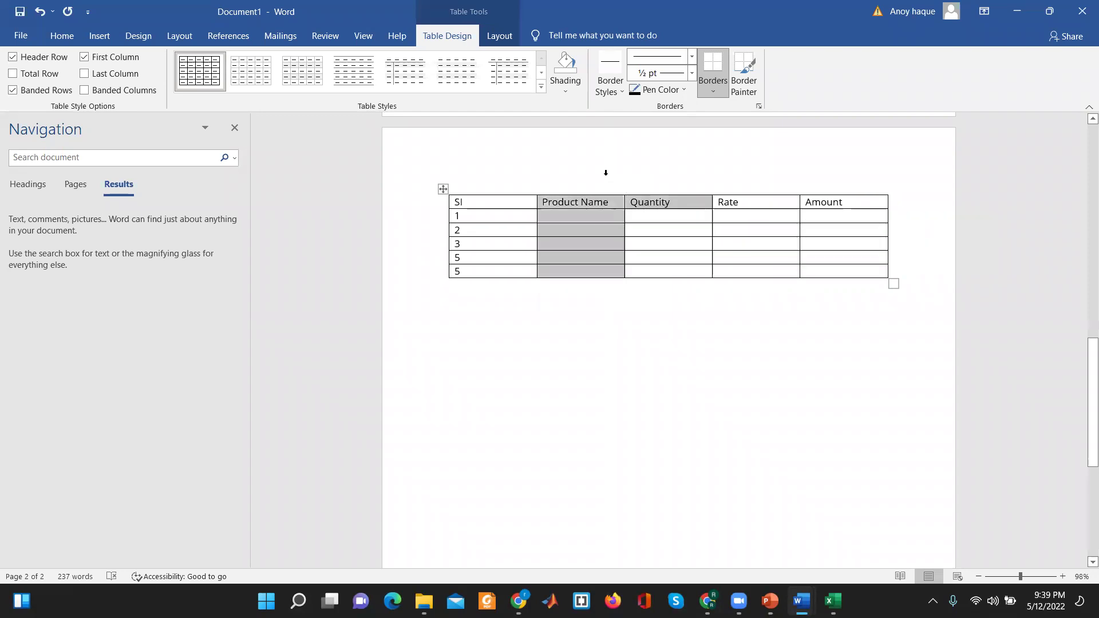
{"action": "left_click_drag", "start_coordinate": [624, 205], "coordinate": [726, 204]}
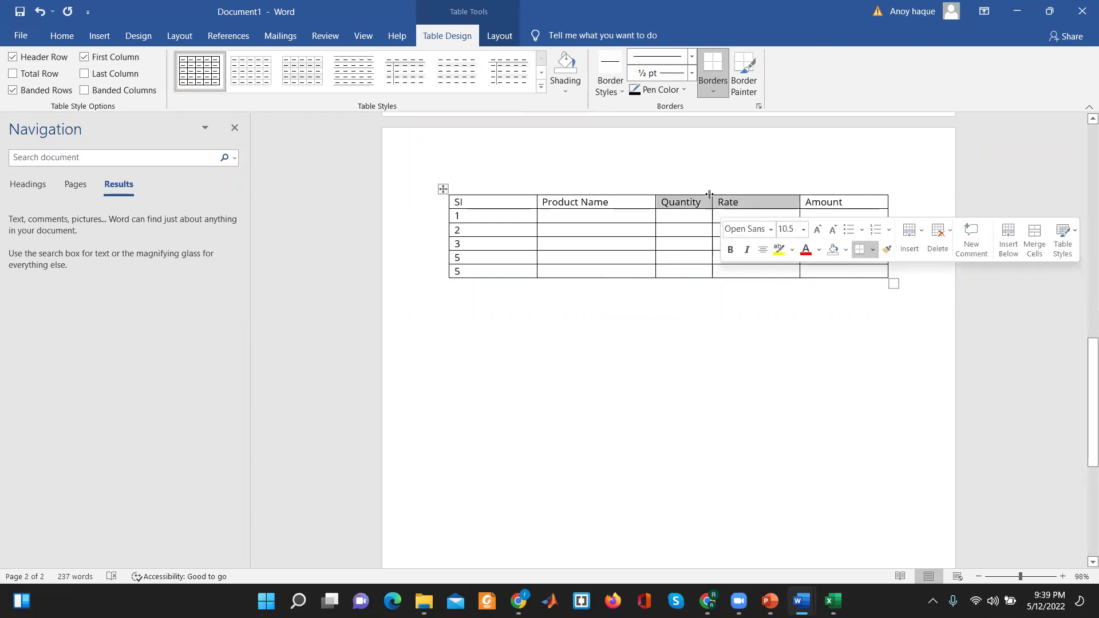
{"action": "left_click", "coordinate": [684, 193]}
{"action": "left_click", "coordinate": [638, 194]}
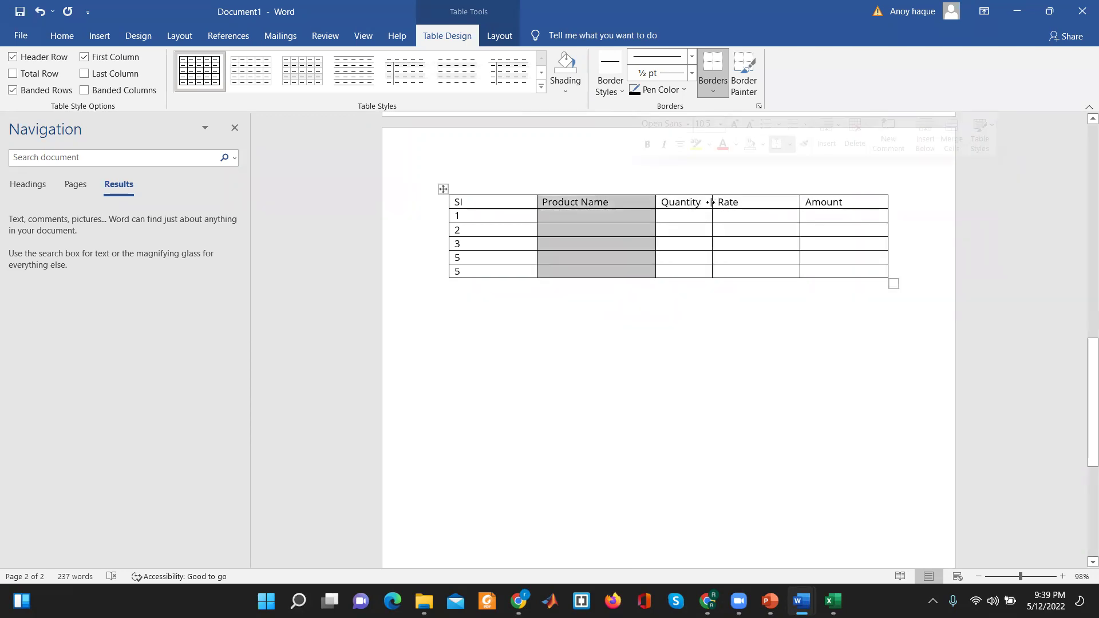
{"action": "left_click_drag", "start_coordinate": [713, 202], "coordinate": [753, 202]}
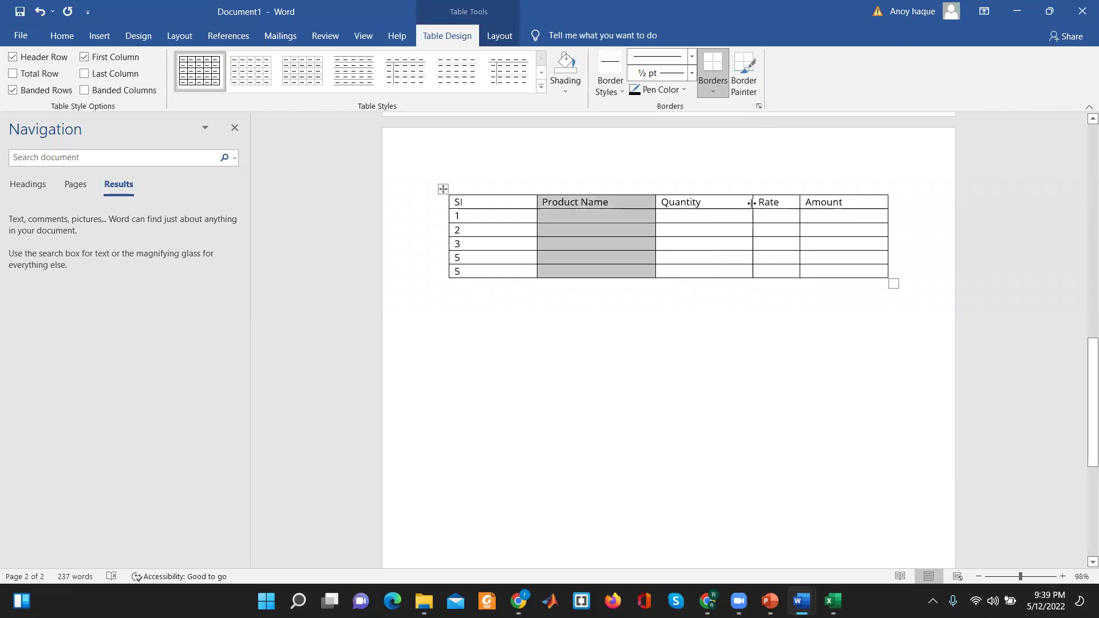
{"action": "left_click_drag", "start_coordinate": [751, 202], "coordinate": [728, 202]}
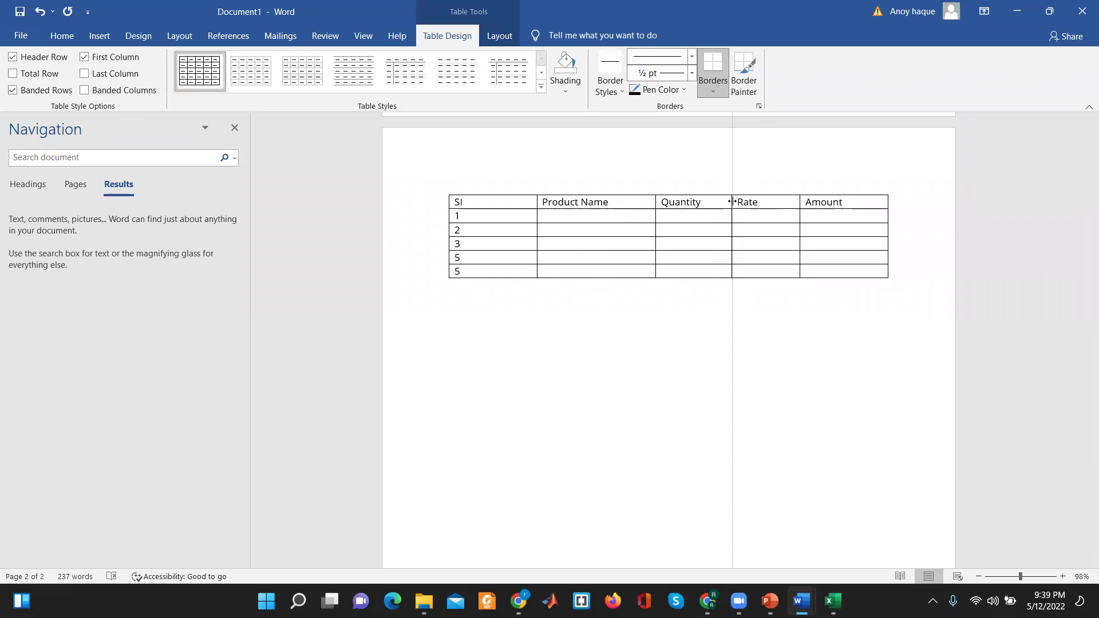
{"action": "left_click_drag", "start_coordinate": [727, 202], "coordinate": [719, 202]}
{"action": "mouse_move", "coordinate": [668, 236]}
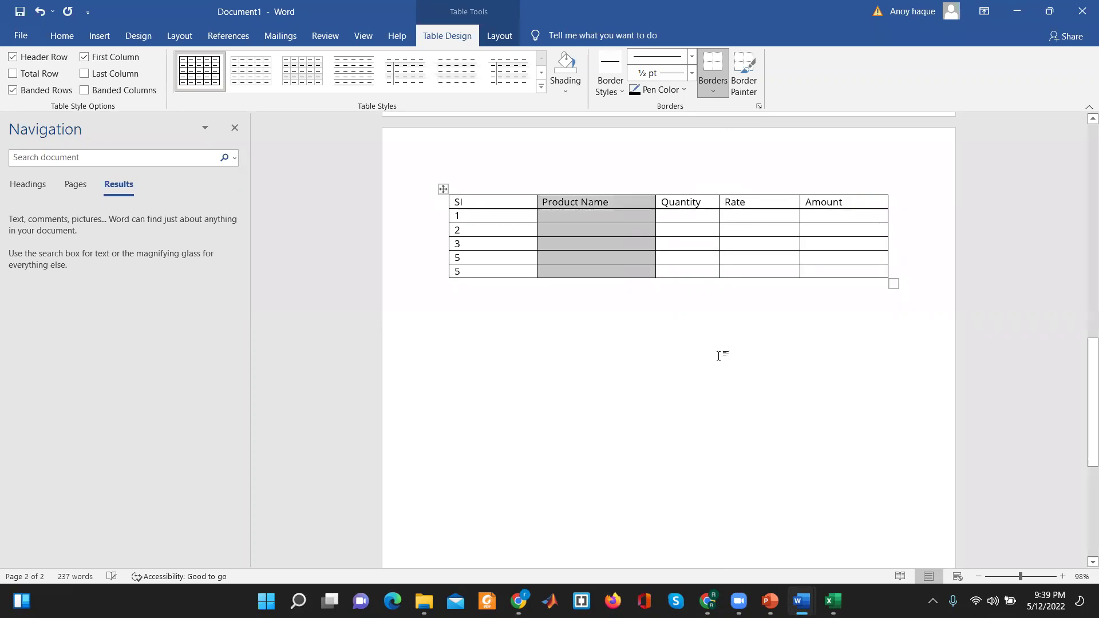
{"action": "left_click", "coordinate": [700, 312]}
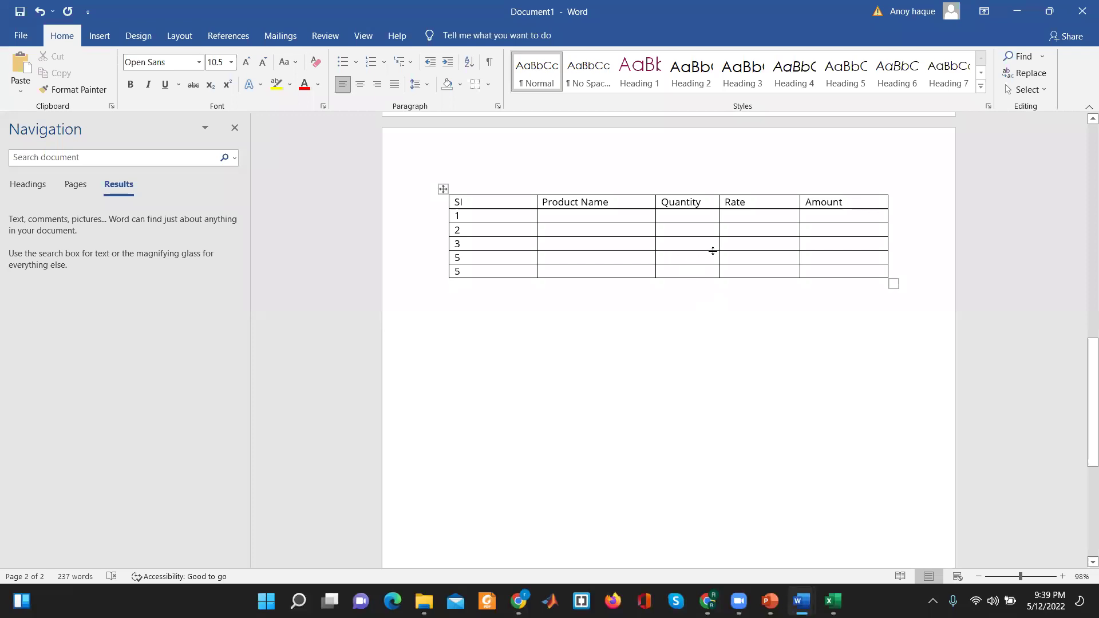
{"action": "mouse_move", "coordinate": [720, 190]}
{"action": "left_click", "coordinate": [720, 189]}
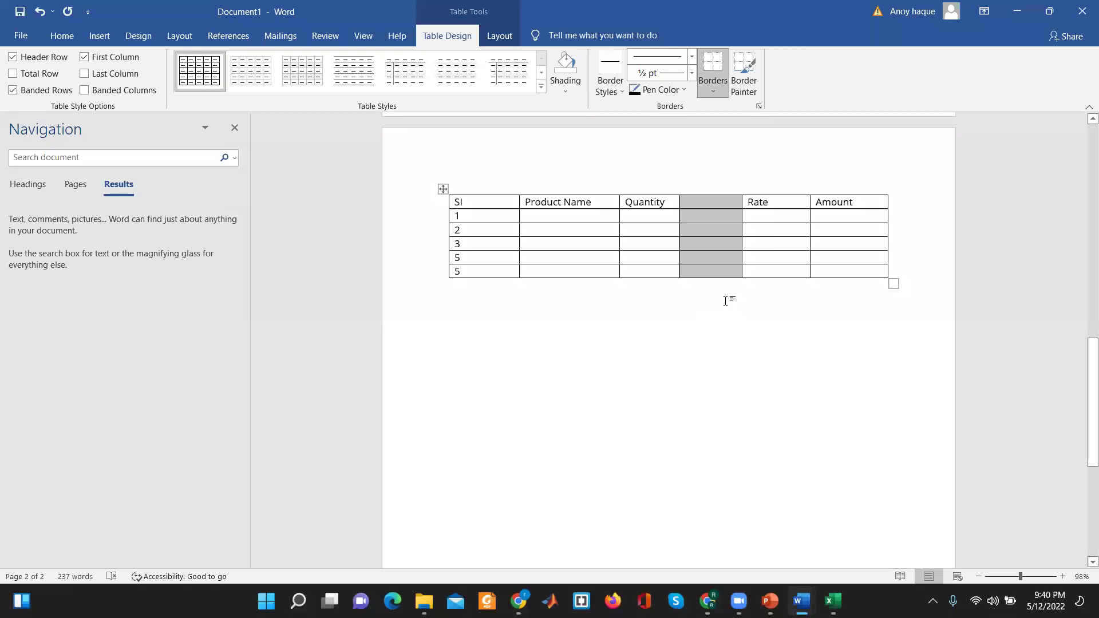
{"action": "left_click", "coordinate": [725, 301]}
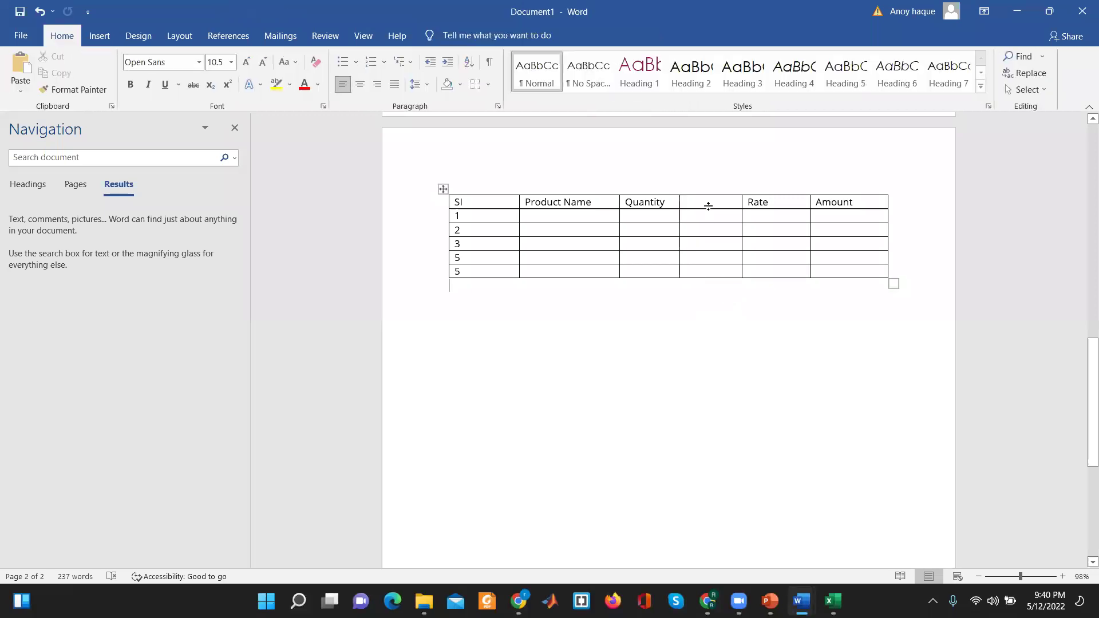
{"action": "left_click", "coordinate": [889, 189]}
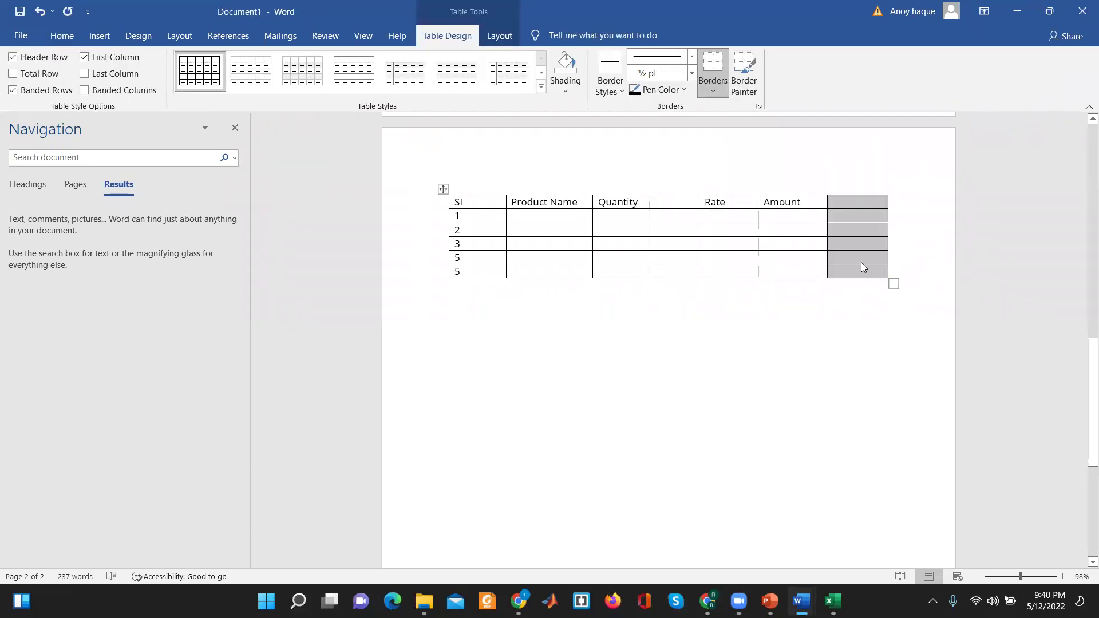
{"action": "key", "text": "BackSpace"}
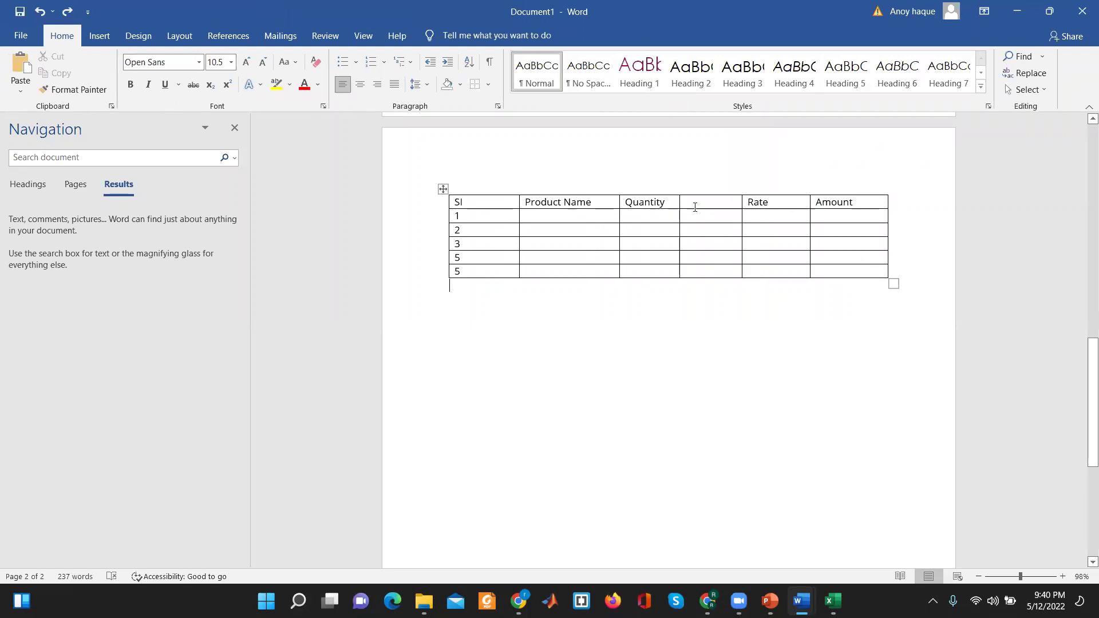
{"action": "key", "text": "ctrl+End"}
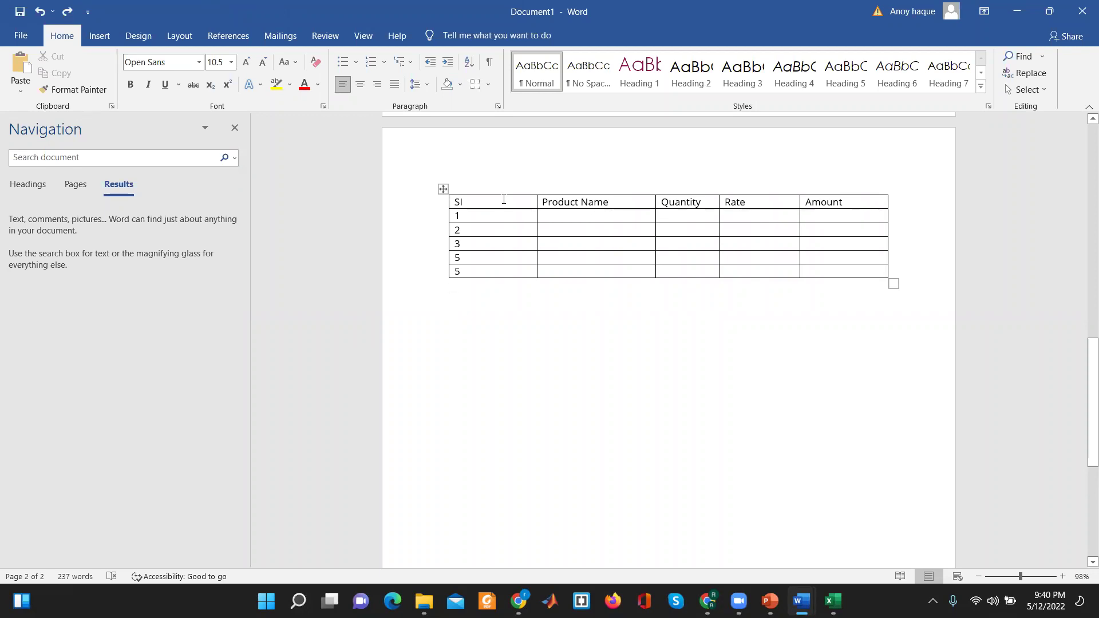
Select the table and browse the document themes without applying one
{"action": "left_click_drag", "start_coordinate": [451, 191], "coordinate": [831, 280]}
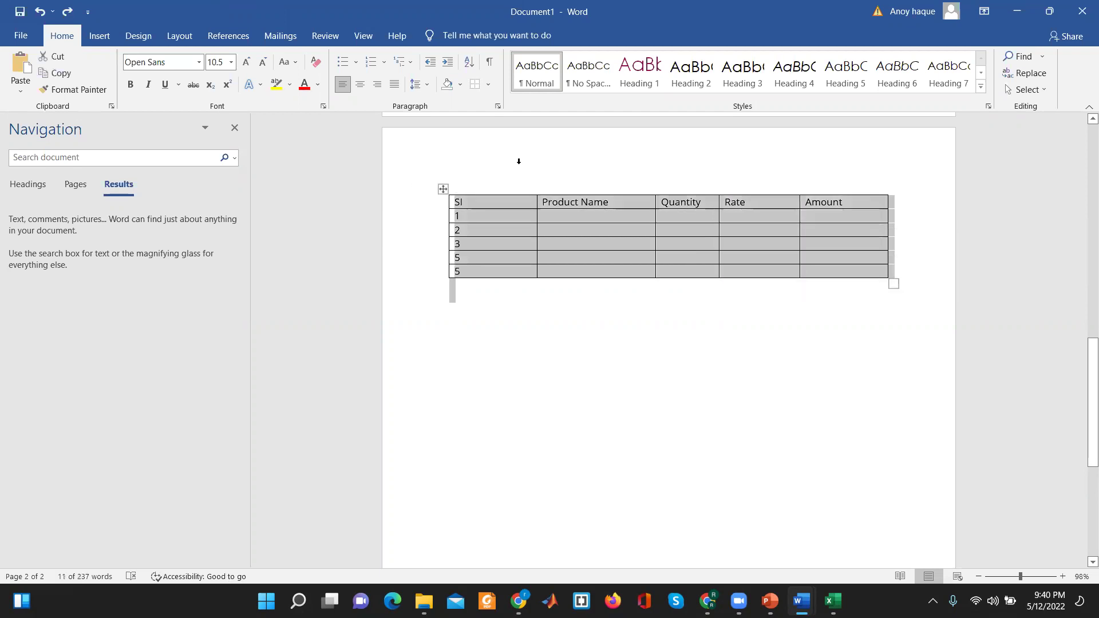
{"action": "left_click", "coordinate": [451, 190]}
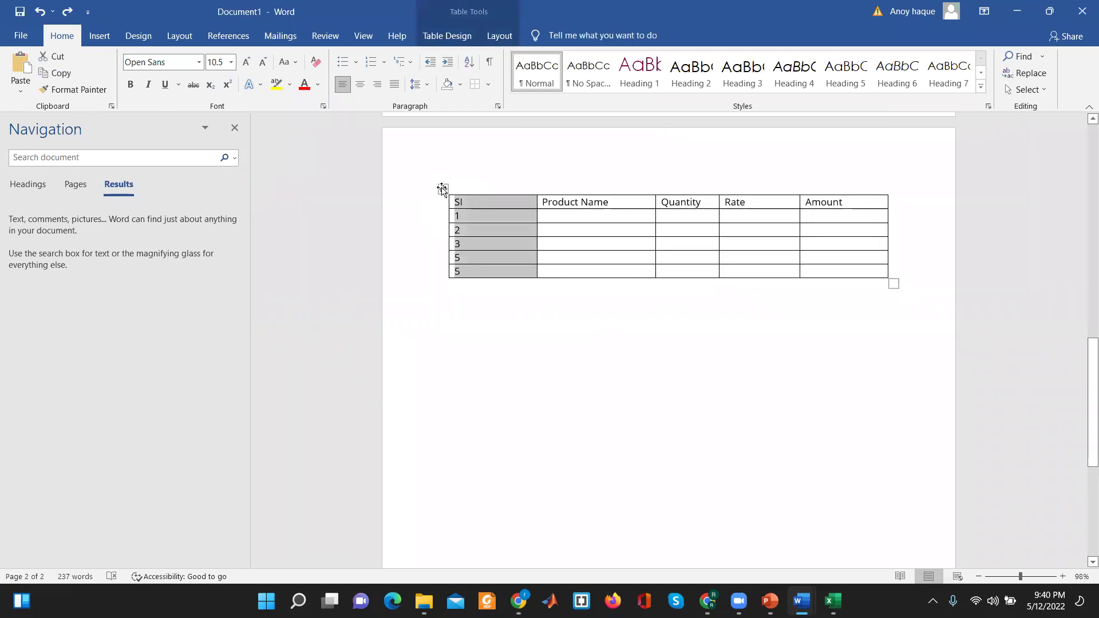
{"action": "left_click", "coordinate": [444, 190]}
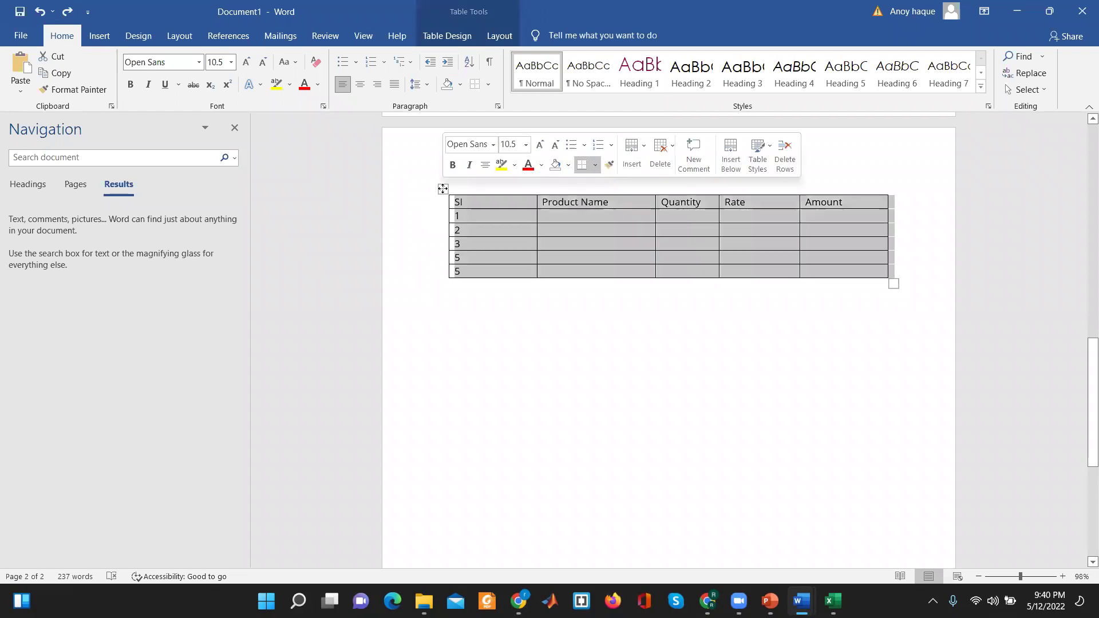
{"action": "left_click", "coordinate": [138, 36]}
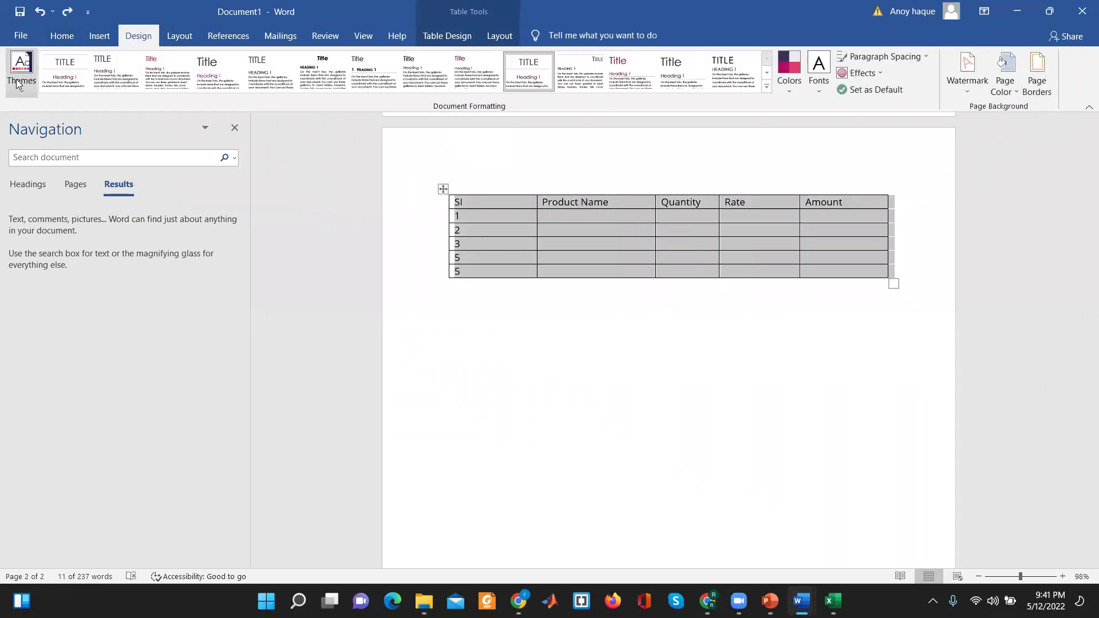
{"action": "left_click", "coordinate": [21, 72]}
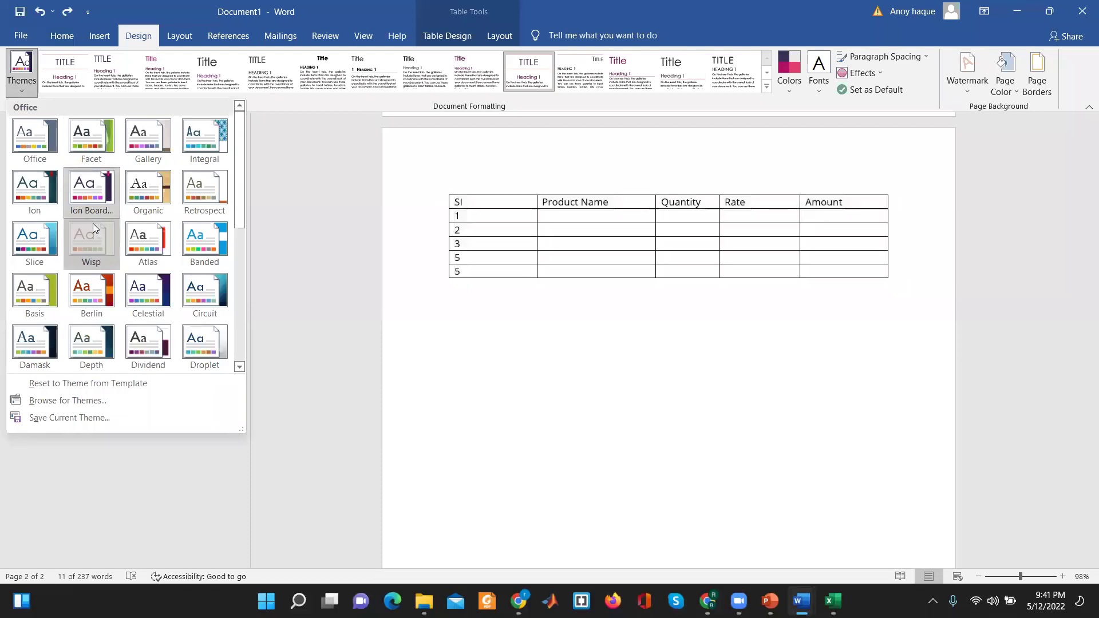
{"action": "key", "text": "ctrl+f"}
{"action": "left_click", "coordinate": [596, 351]}
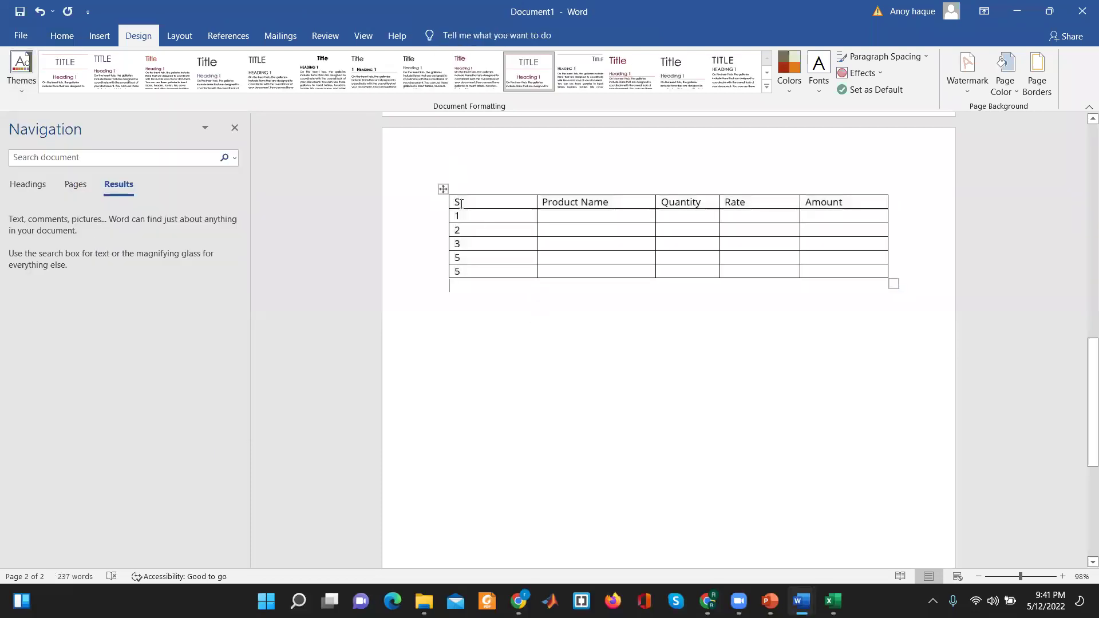
Select the whole product table and colour its text Red
{"action": "left_click_drag", "start_coordinate": [461, 204], "coordinate": [895, 278]}
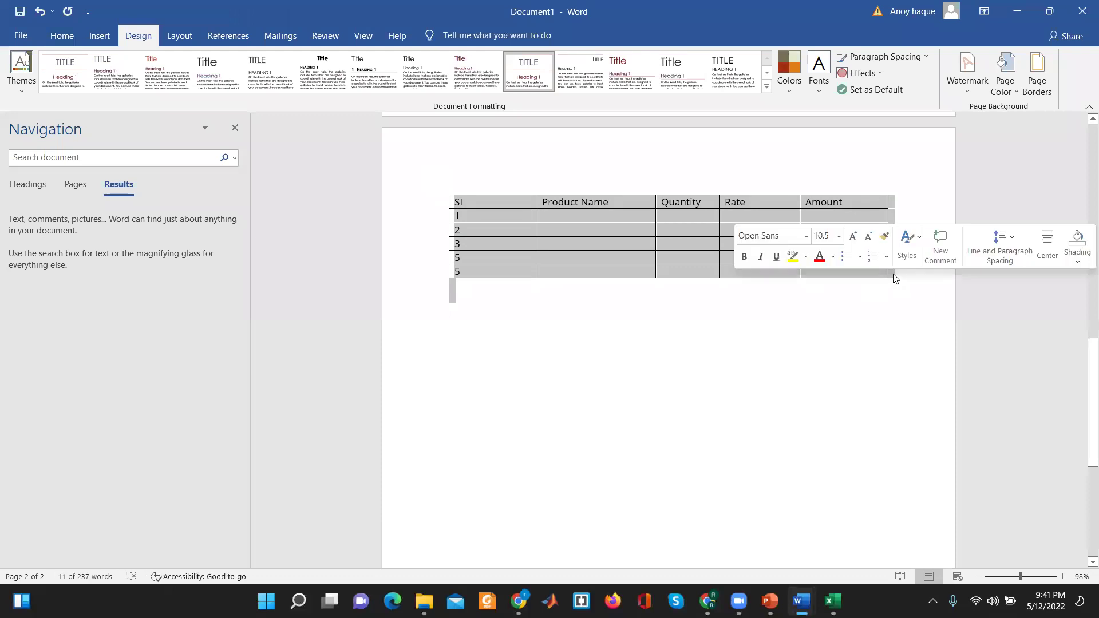
{"action": "left_click", "coordinate": [835, 258]}
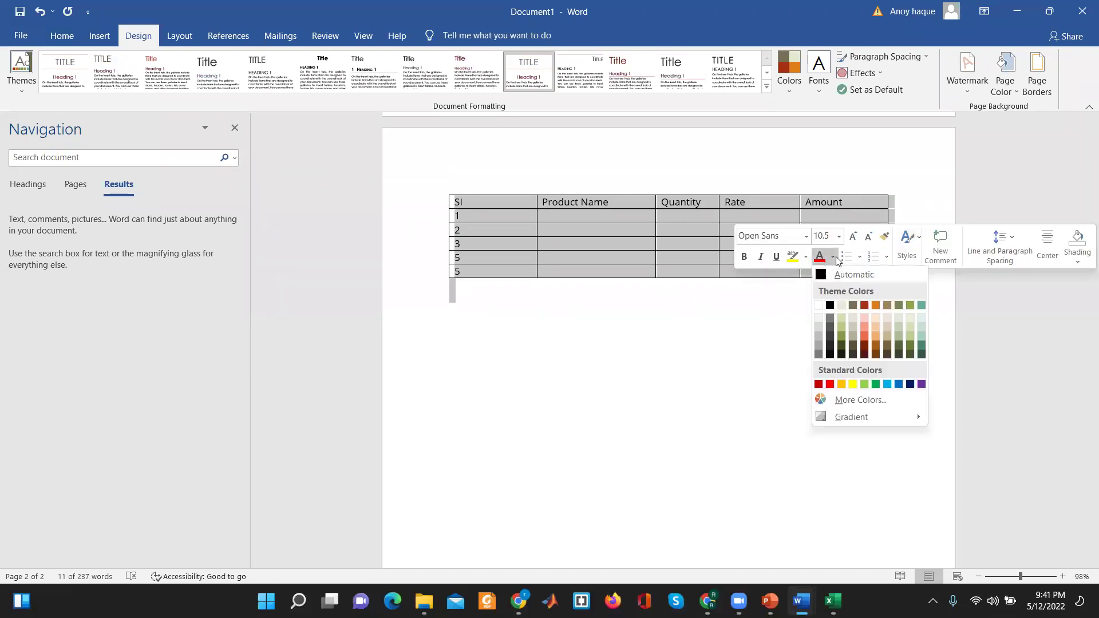
{"action": "left_click", "coordinate": [830, 384]}
{"action": "left_click", "coordinate": [707, 363]}
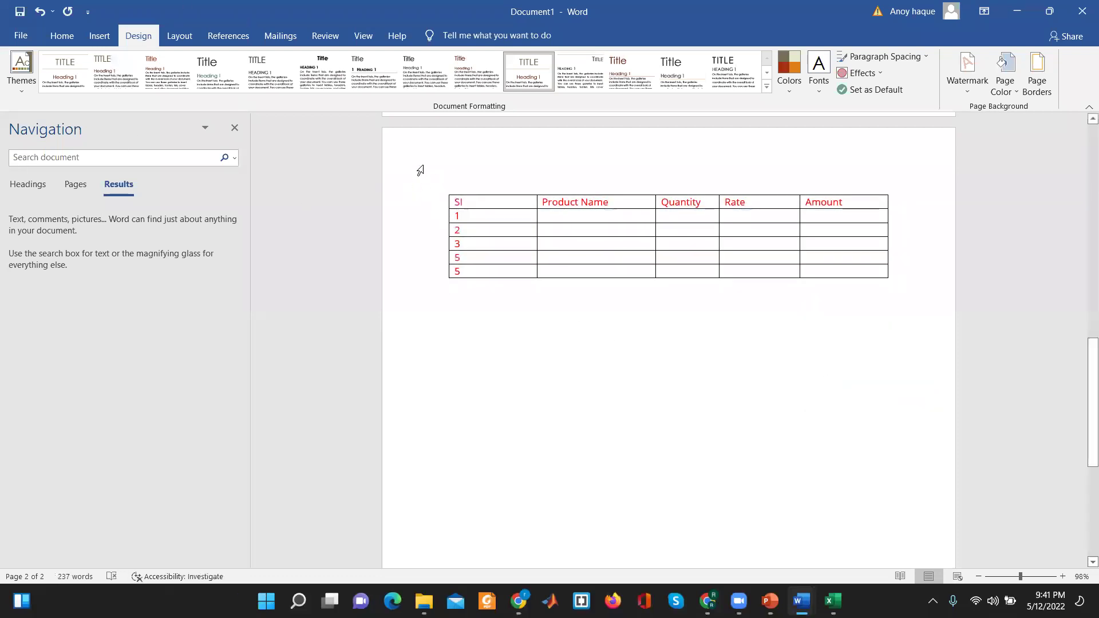
Set the Sl column text to font size 16
{"action": "mouse_move", "coordinate": [452, 186]}
{"action": "left_mouse_down"}
{"action": "mouse_move", "coordinate": [484, 205]}
{"action": "mouse_move", "coordinate": [800, 287]}
{"action": "left_mouse_up"}
{"action": "left_click", "coordinate": [488, 326]}
{"action": "left_click_drag", "start_coordinate": [454, 267], "coordinate": [451, 218]}
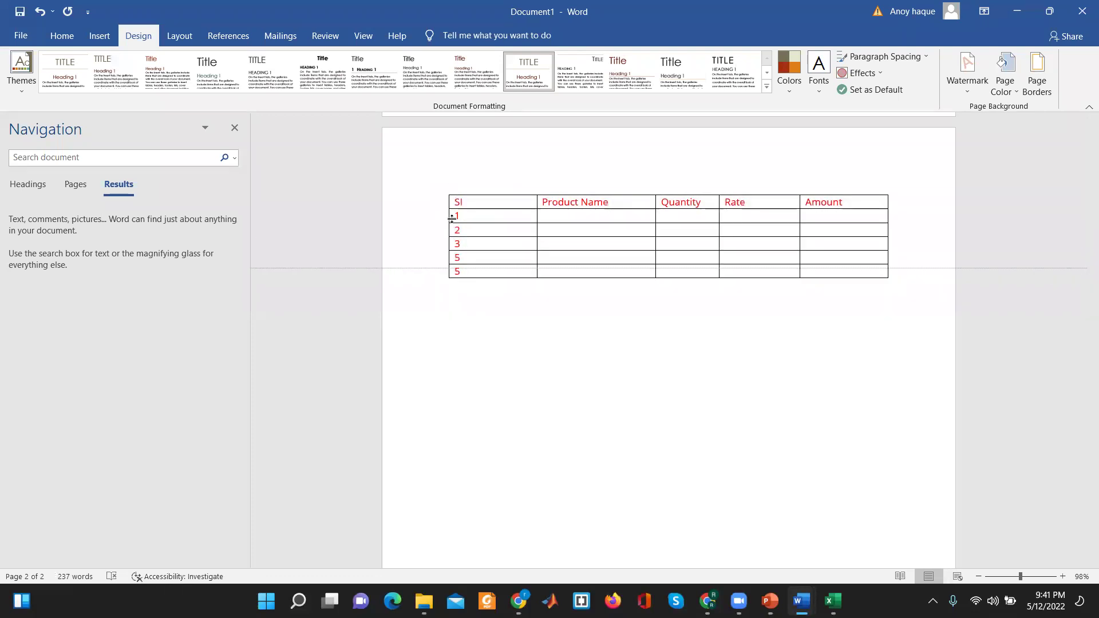
{"action": "left_click", "coordinate": [478, 210]}
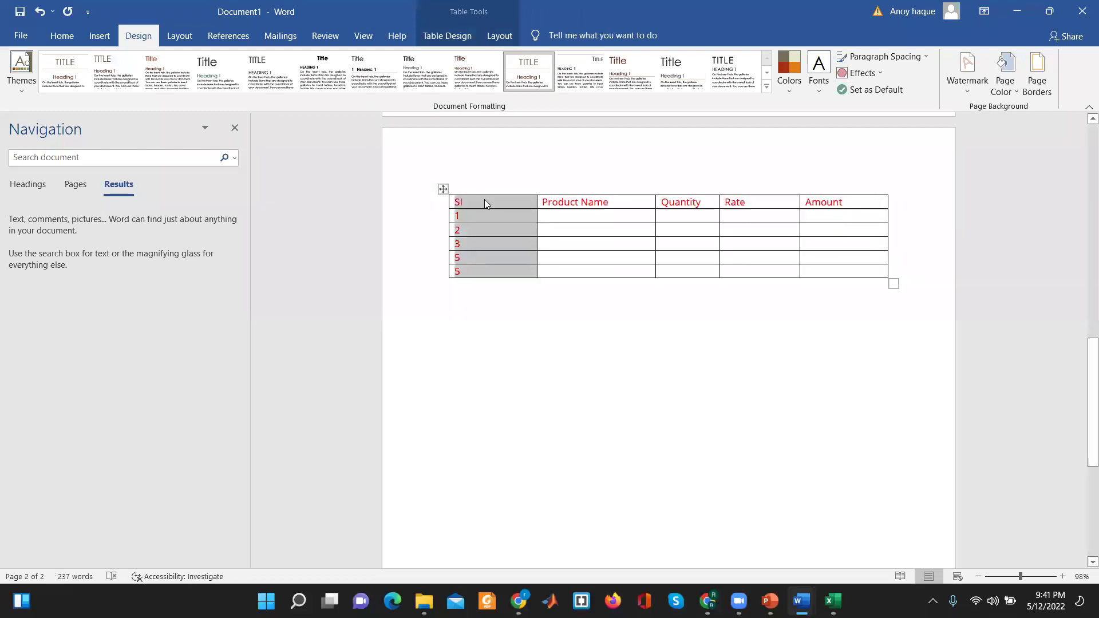
{"action": "right_click", "coordinate": [484, 204]}
{"action": "left_click", "coordinate": [590, 156]}
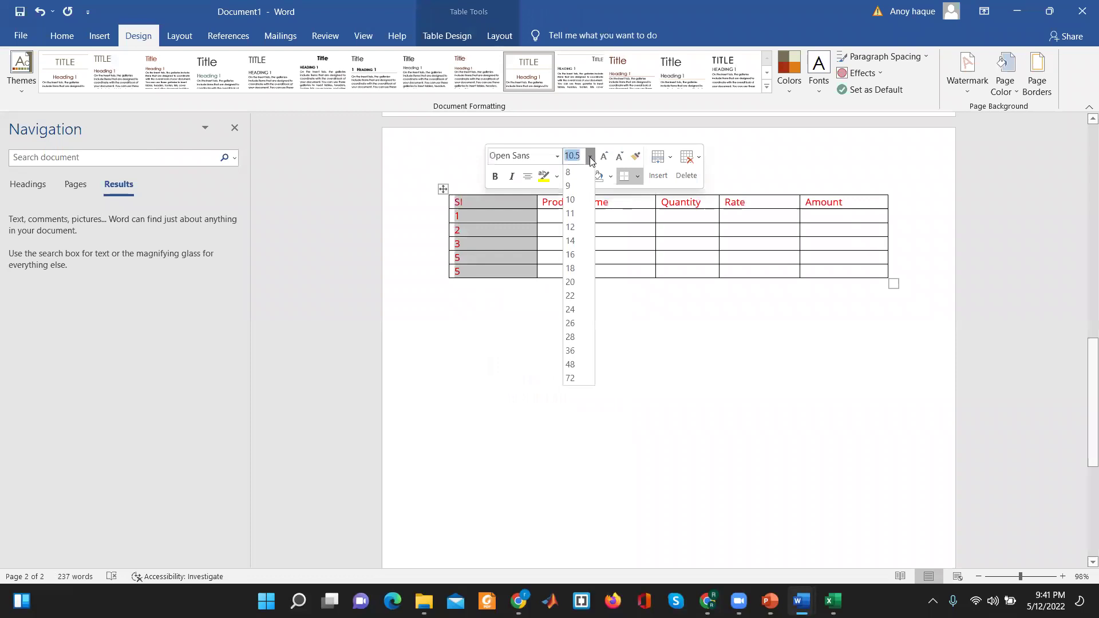
{"action": "left_click", "coordinate": [573, 256]}
{"action": "left_click", "coordinate": [604, 371]}
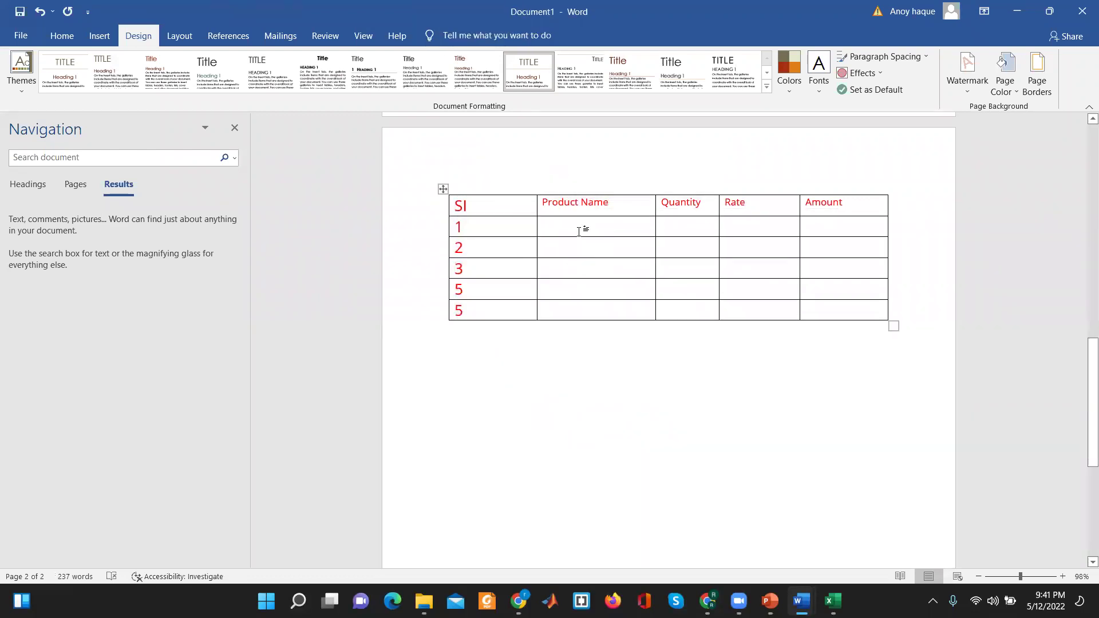
Set the Product Name heading to size 16 and Quantity to size 14
{"action": "left_click_drag", "start_coordinate": [622, 201], "coordinate": [537, 204]}
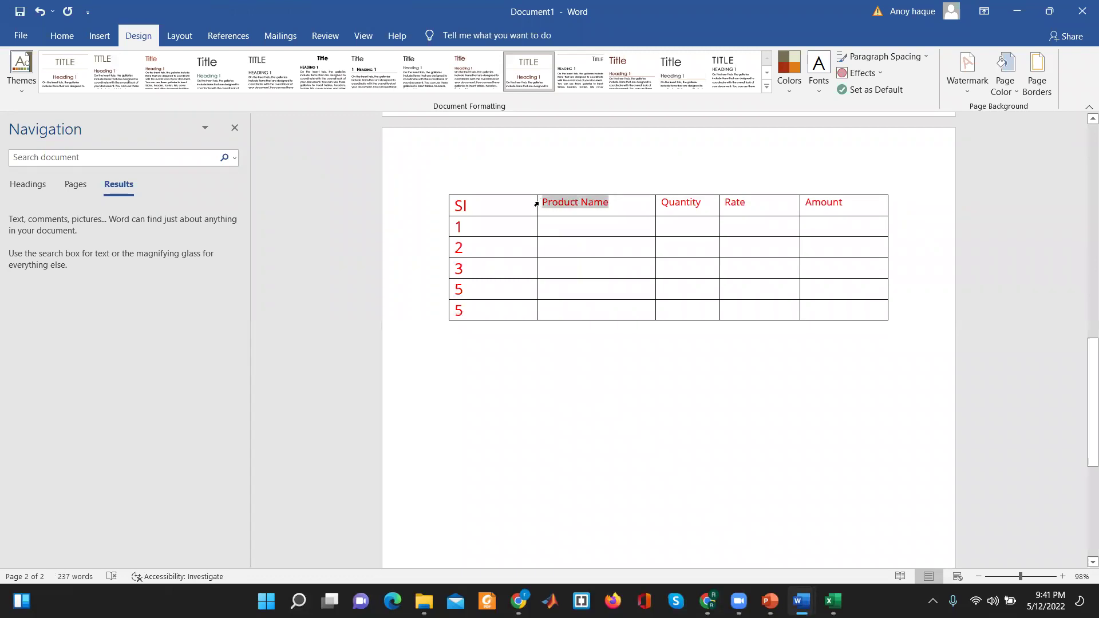
{"action": "left_click", "coordinate": [622, 227]}
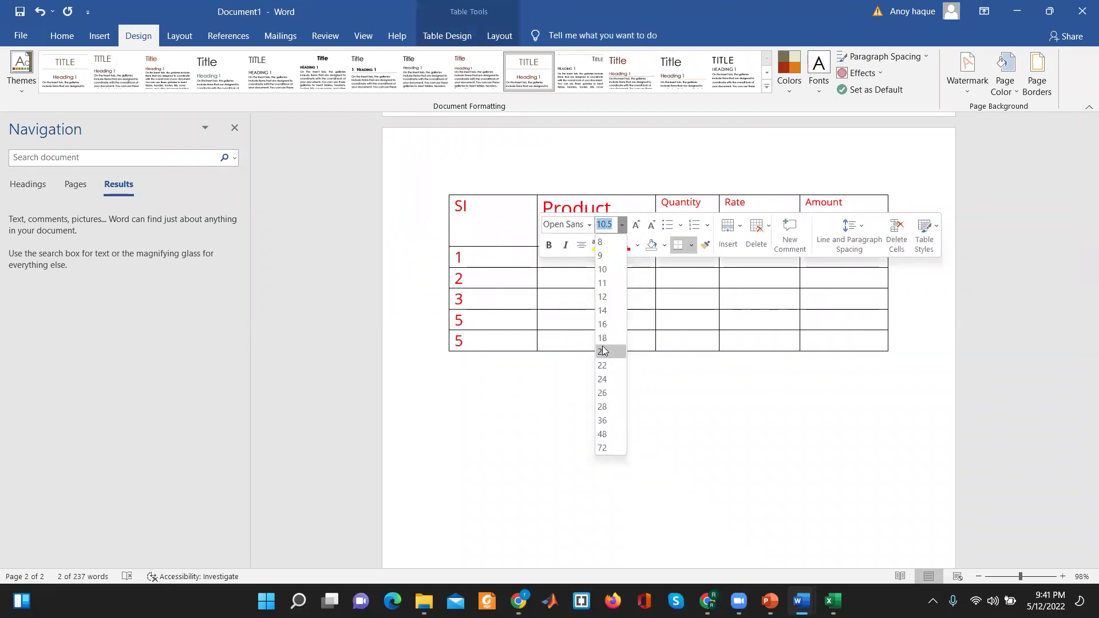
{"action": "left_click", "coordinate": [607, 324]}
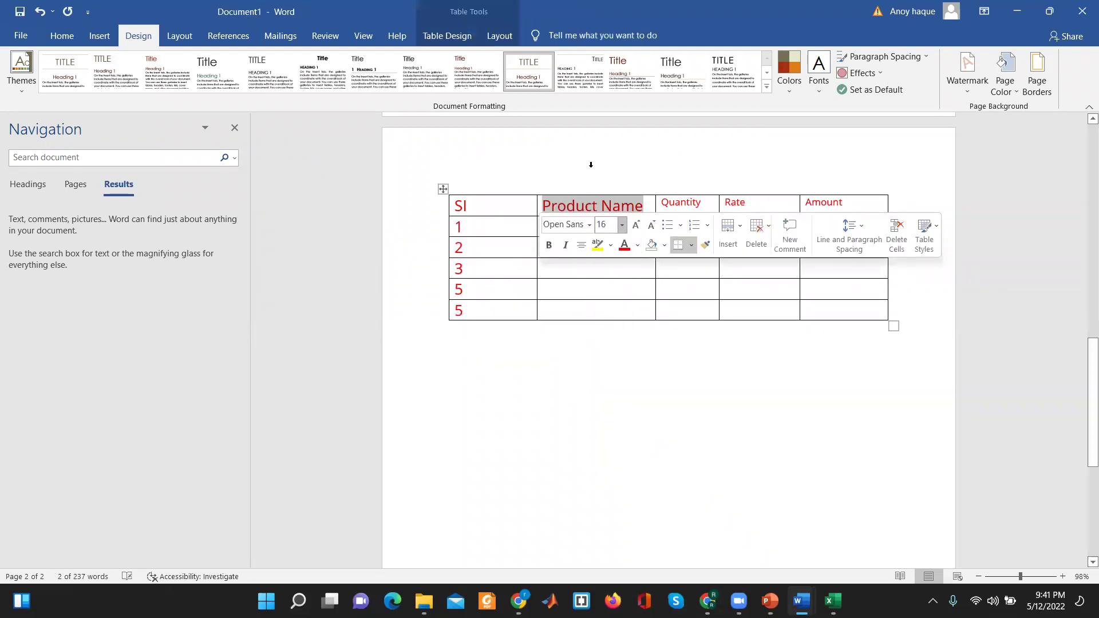
{"action": "left_click", "coordinate": [696, 204]}
{"action": "left_click_drag", "start_coordinate": [700, 203], "coordinate": [661, 204]}
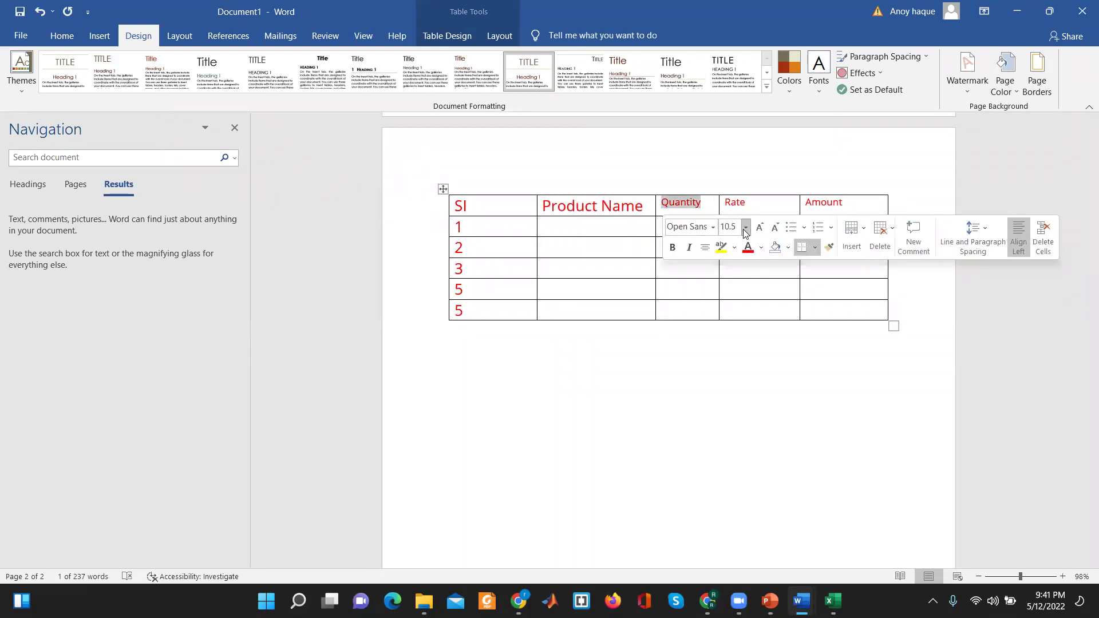
{"action": "left_click", "coordinate": [745, 228]}
{"action": "left_click", "coordinate": [735, 311]}
Set the Rate heading to size 16 and Amount to size 14
{"action": "left_click", "coordinate": [736, 191]}
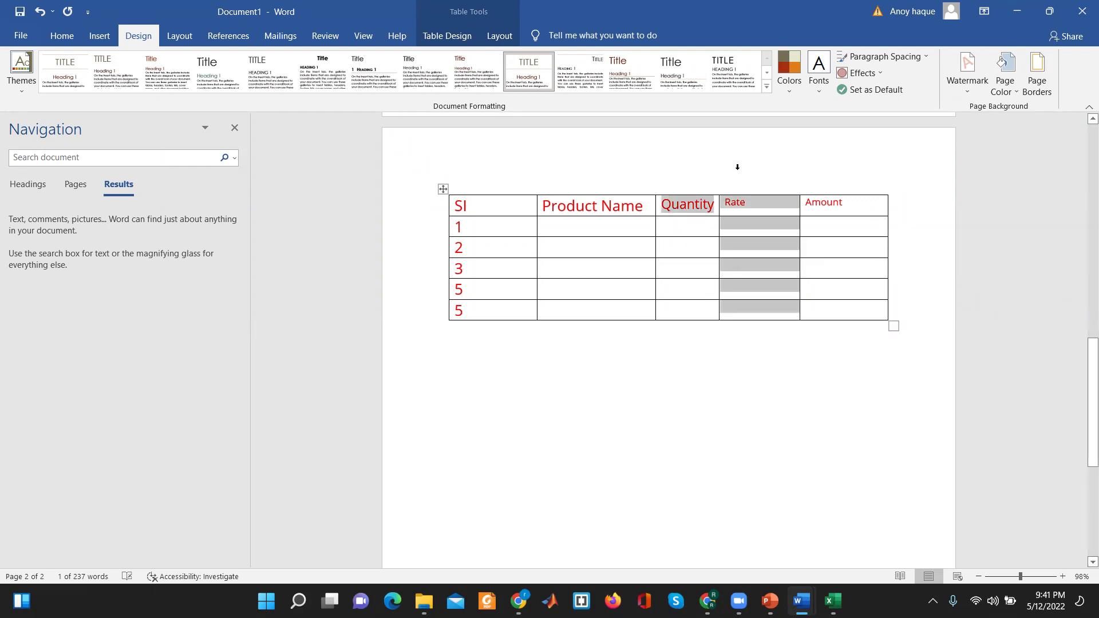
{"action": "left_click", "coordinate": [766, 204]}
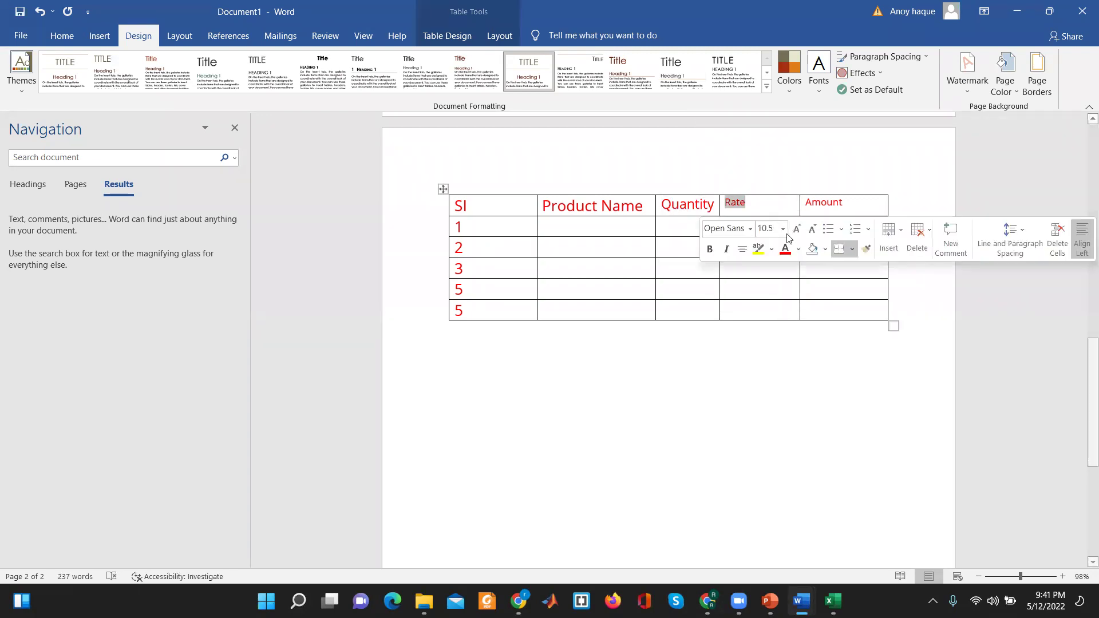
{"action": "left_click", "coordinate": [782, 228]}
{"action": "left_click", "coordinate": [768, 328]}
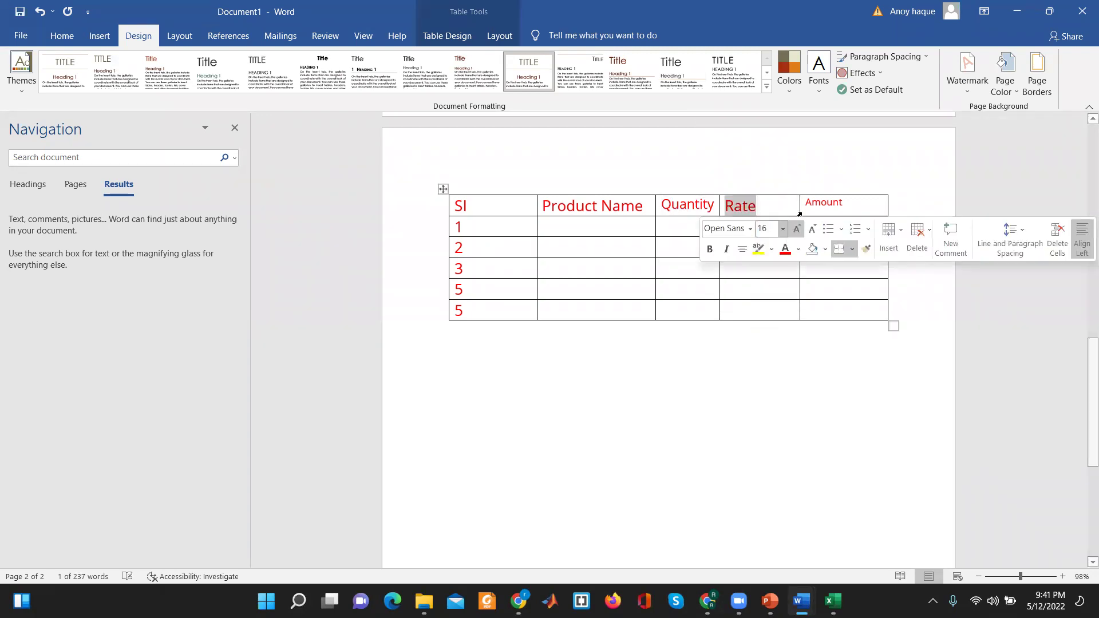
{"action": "left_click", "coordinate": [847, 199]}
{"action": "left_click", "coordinate": [852, 203]}
{"action": "double_click", "coordinate": [852, 203]}
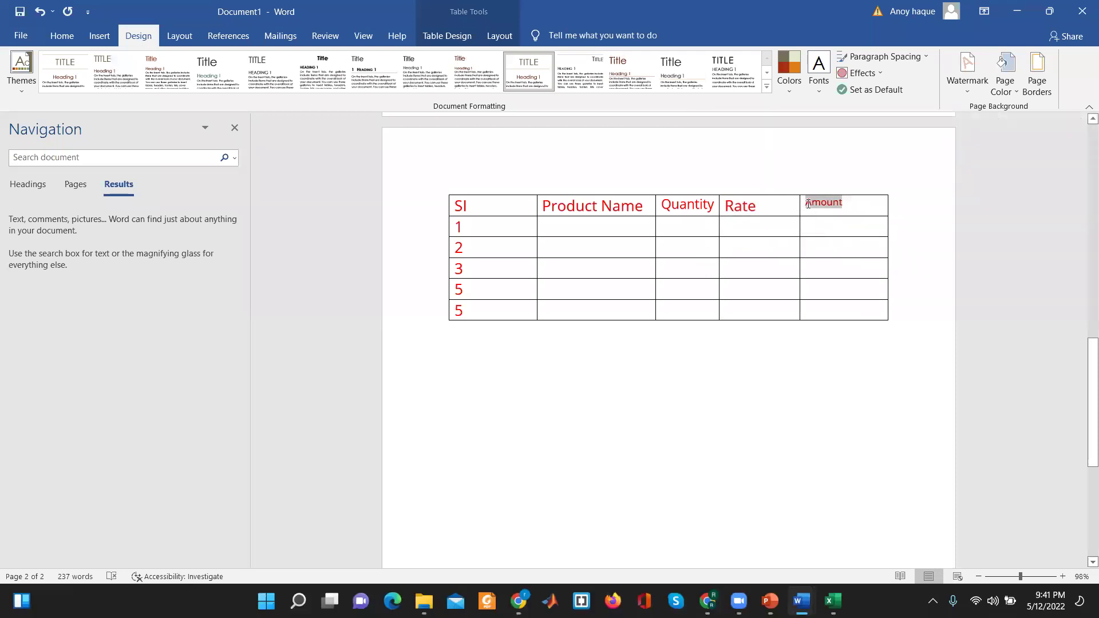
{"action": "left_click", "coordinate": [782, 228]}
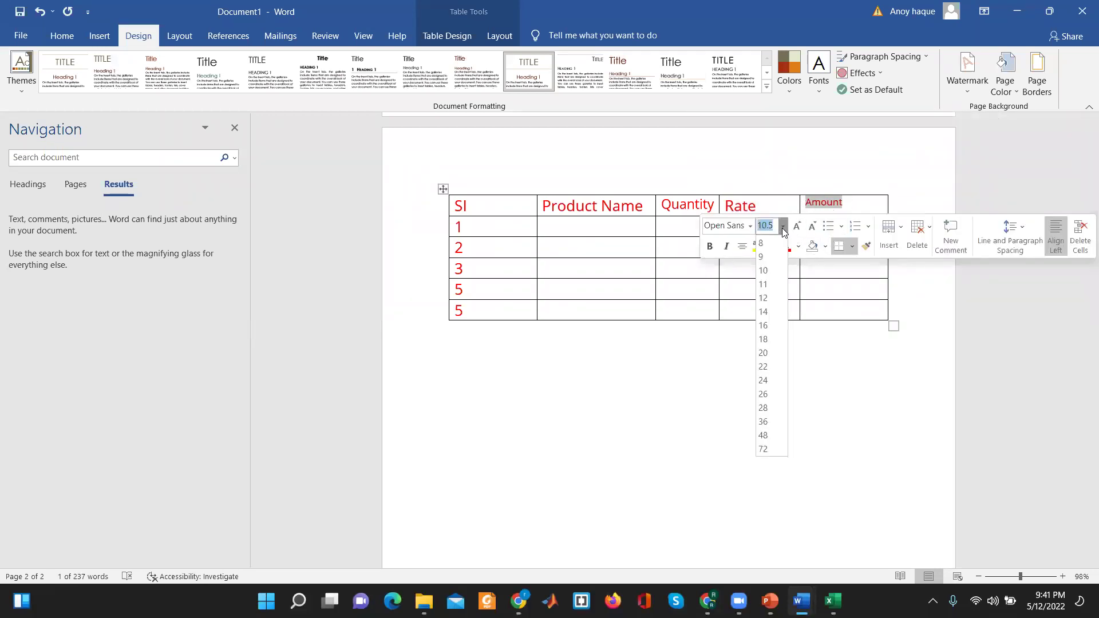
{"action": "left_click", "coordinate": [767, 312]}
{"action": "left_click", "coordinate": [595, 193]}
{"action": "key", "text": "ctrl+End"}
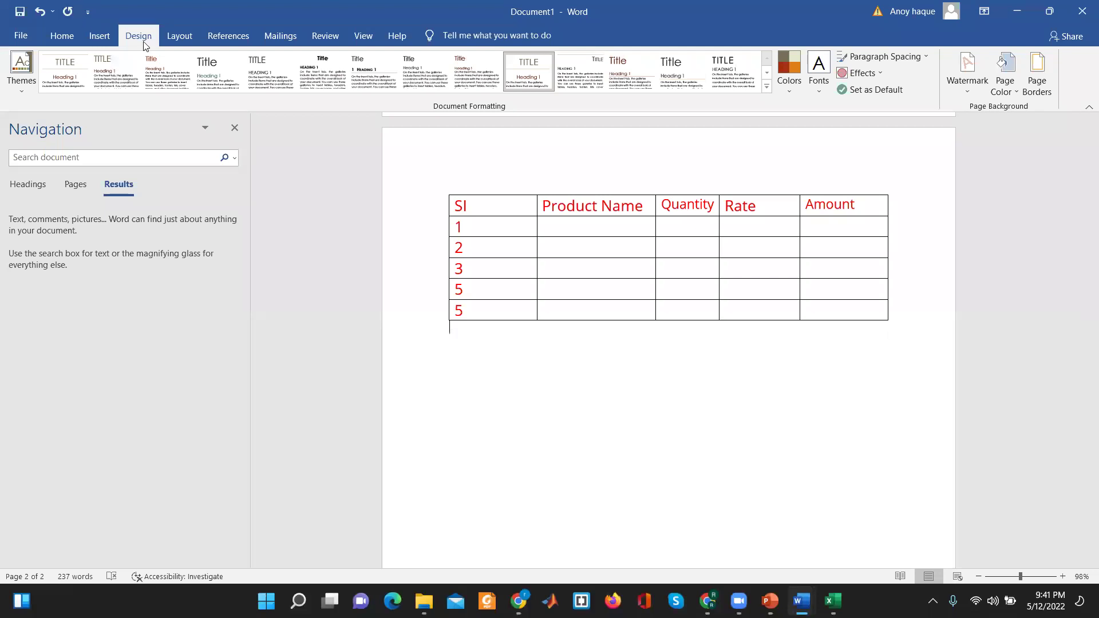
Select the table and check the row and column insertion choices without adding any
{"action": "left_click", "coordinate": [179, 35]}
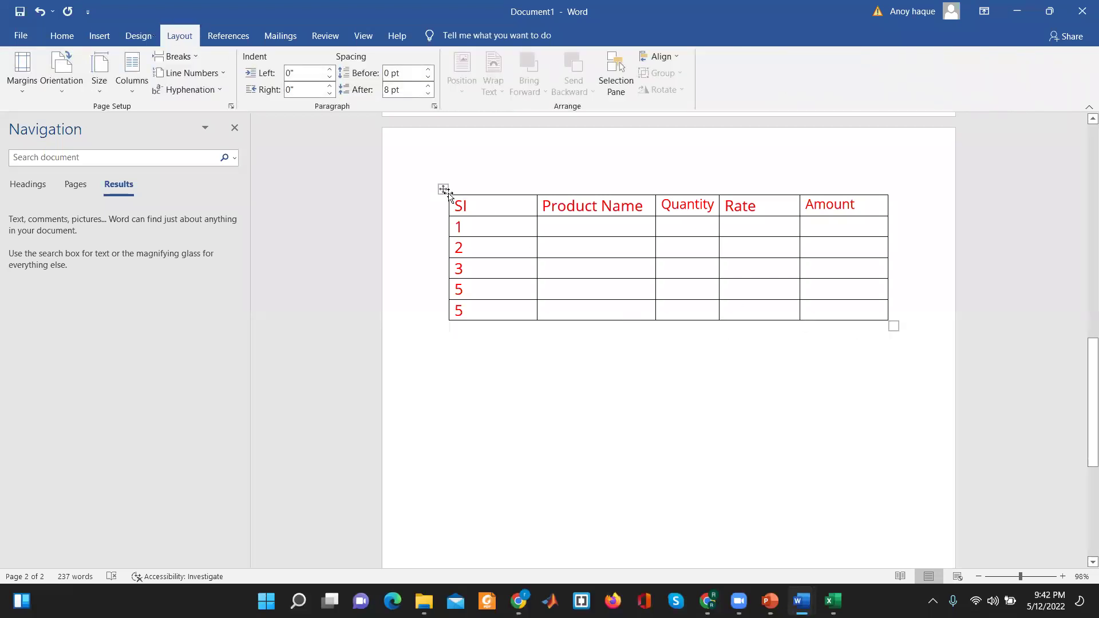
{"action": "left_click", "coordinate": [443, 188]}
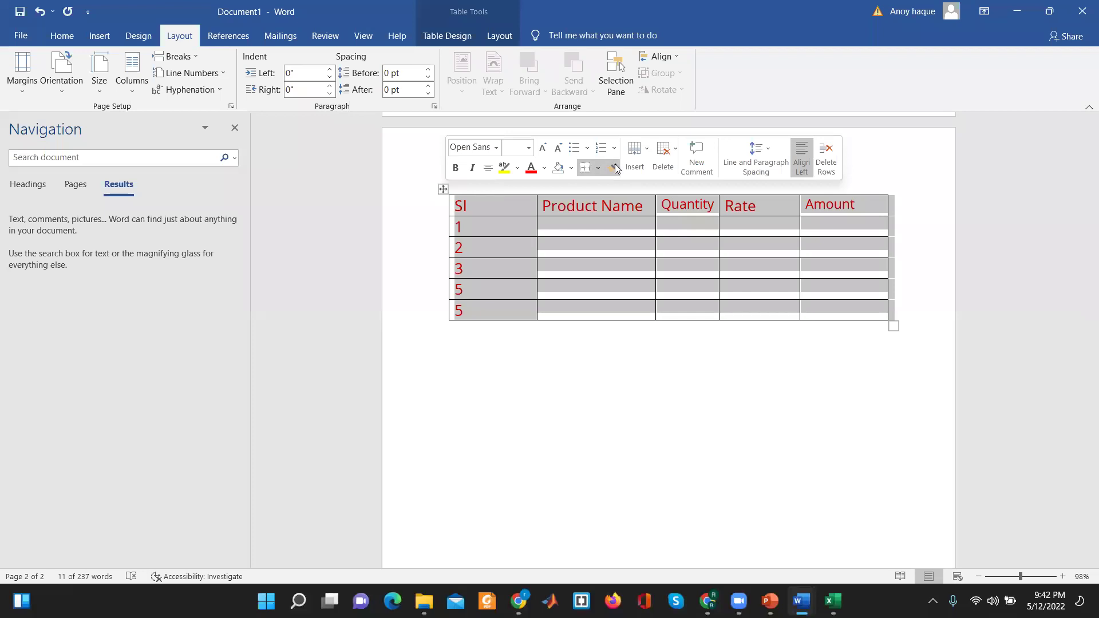
{"action": "left_click", "coordinate": [634, 157]}
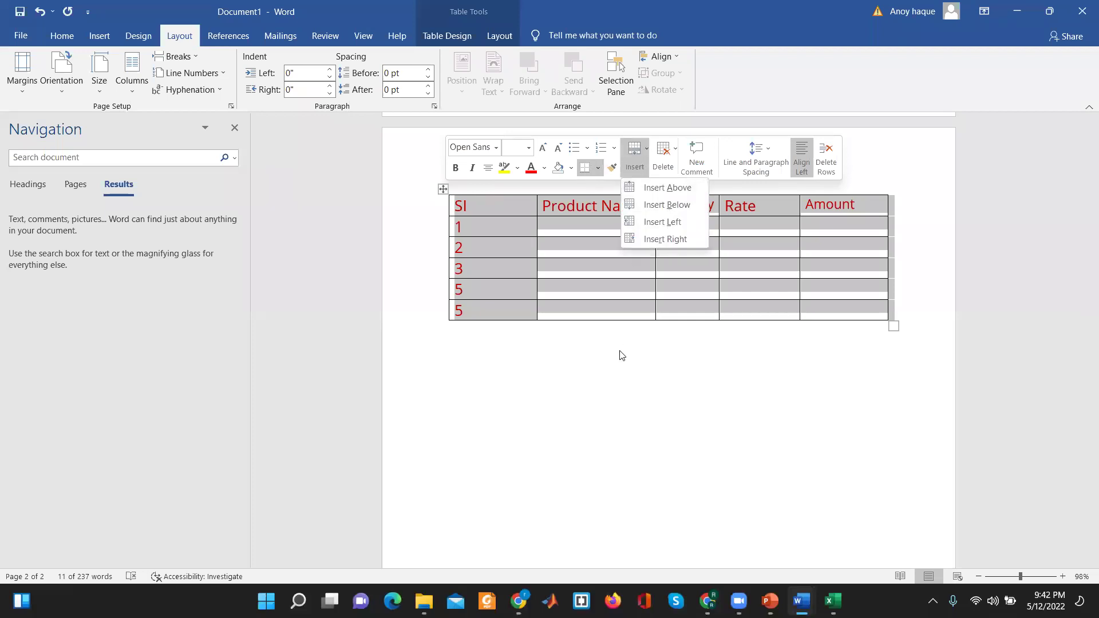
{"action": "left_click", "coordinate": [621, 353]}
{"action": "left_click", "coordinate": [520, 337]}
Replace the last row's serial number 5 with 6
{"action": "left_click", "coordinate": [473, 312]}
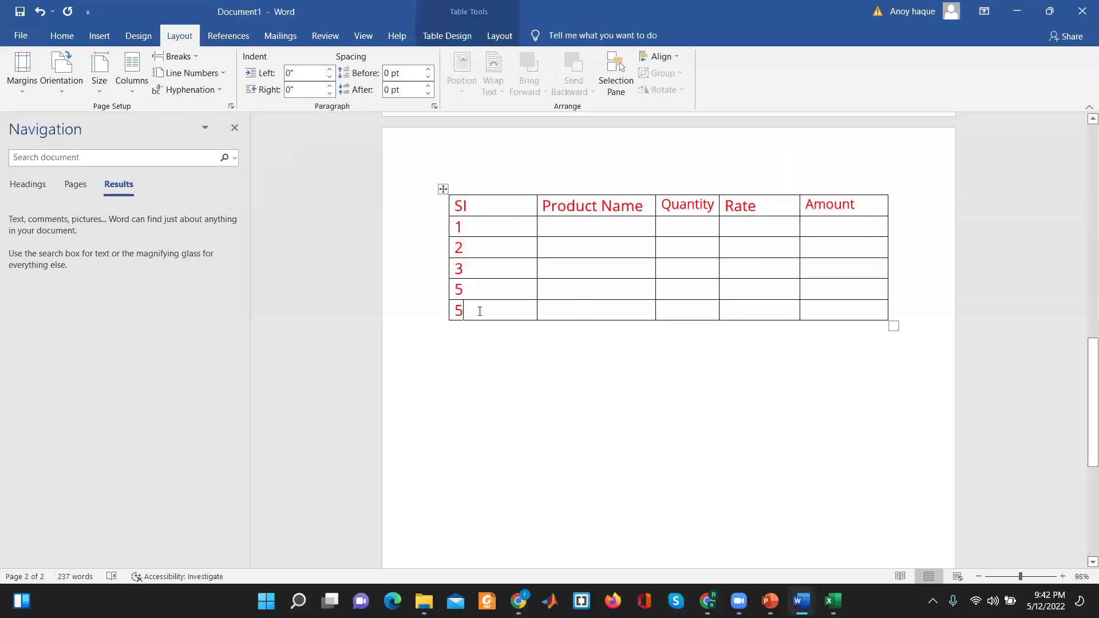
{"action": "key", "text": "BackSpace"}
{"action": "type", "text": "6"}
{"action": "left_click", "coordinate": [523, 332]}
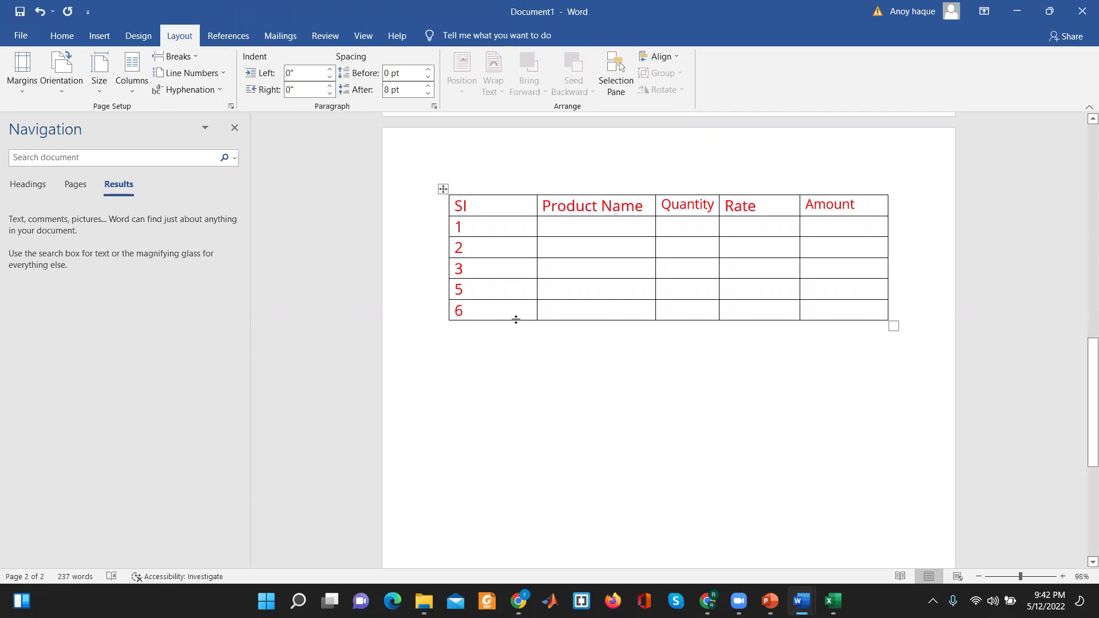
Show the table context menu for the cell numbered 6
{"action": "right_click", "coordinate": [515, 319]}
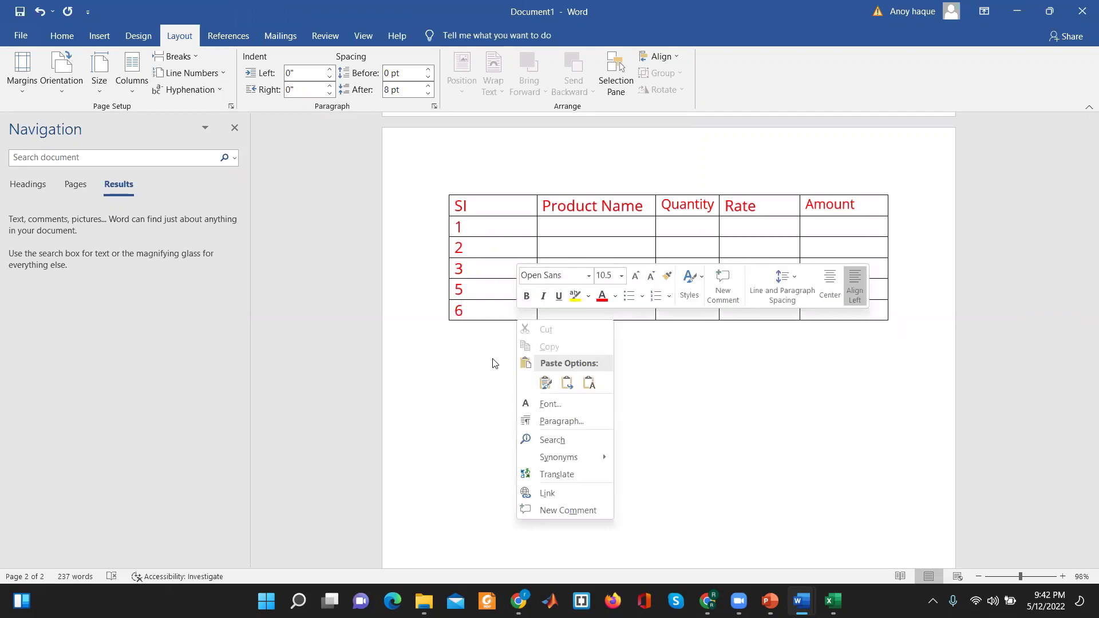
{"action": "right_click", "coordinate": [491, 316]}
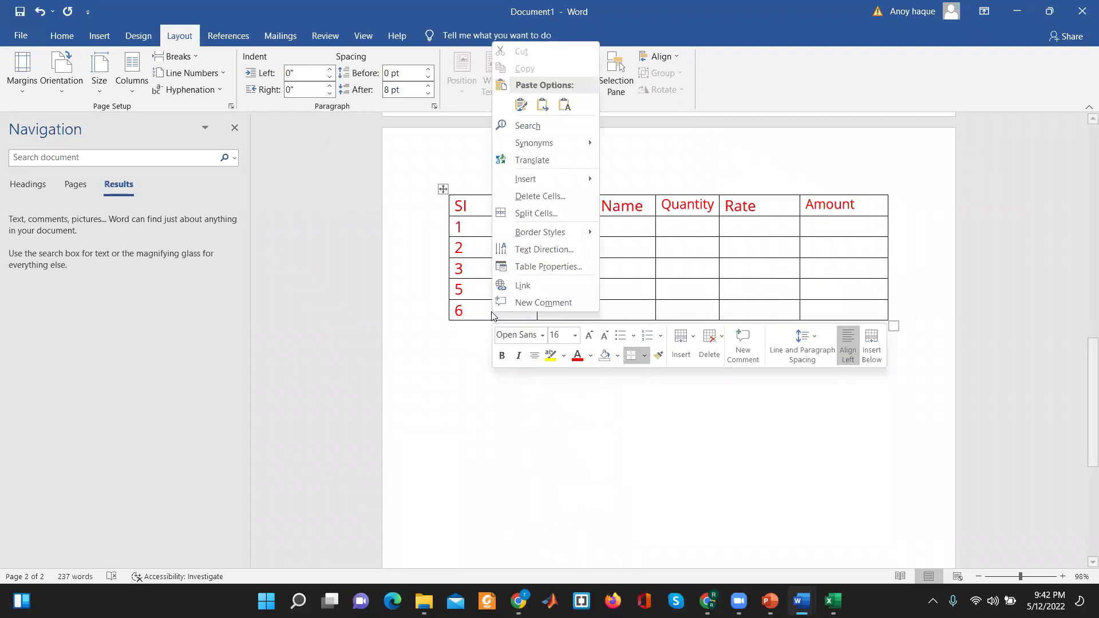
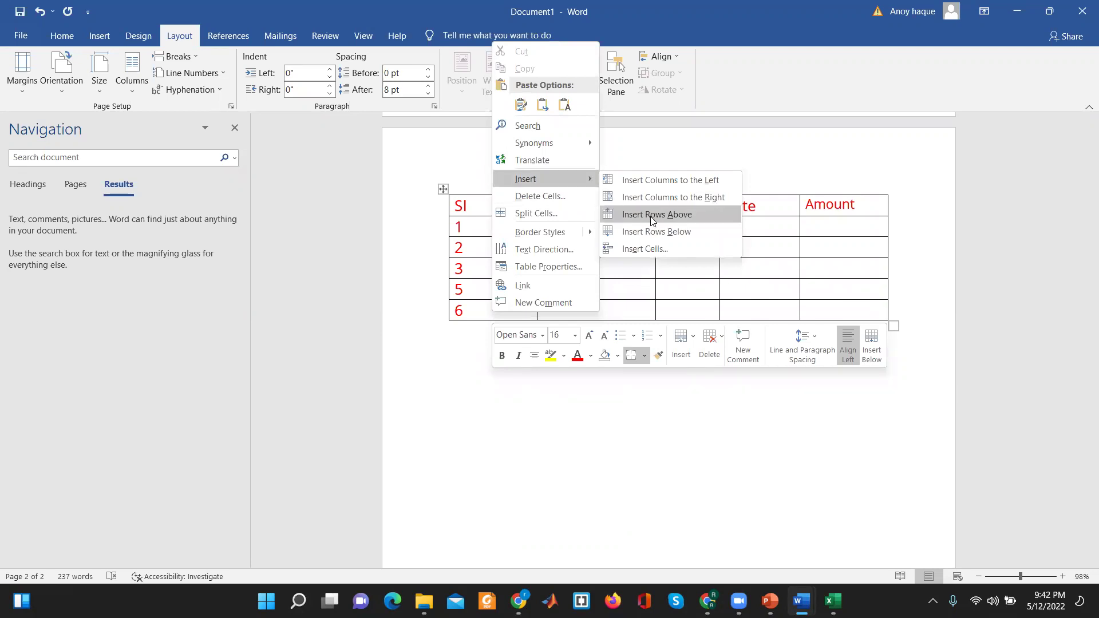
Insert an empty row above the 6 row and delete the 6 from the last row
{"action": "left_click", "coordinate": [652, 221]}
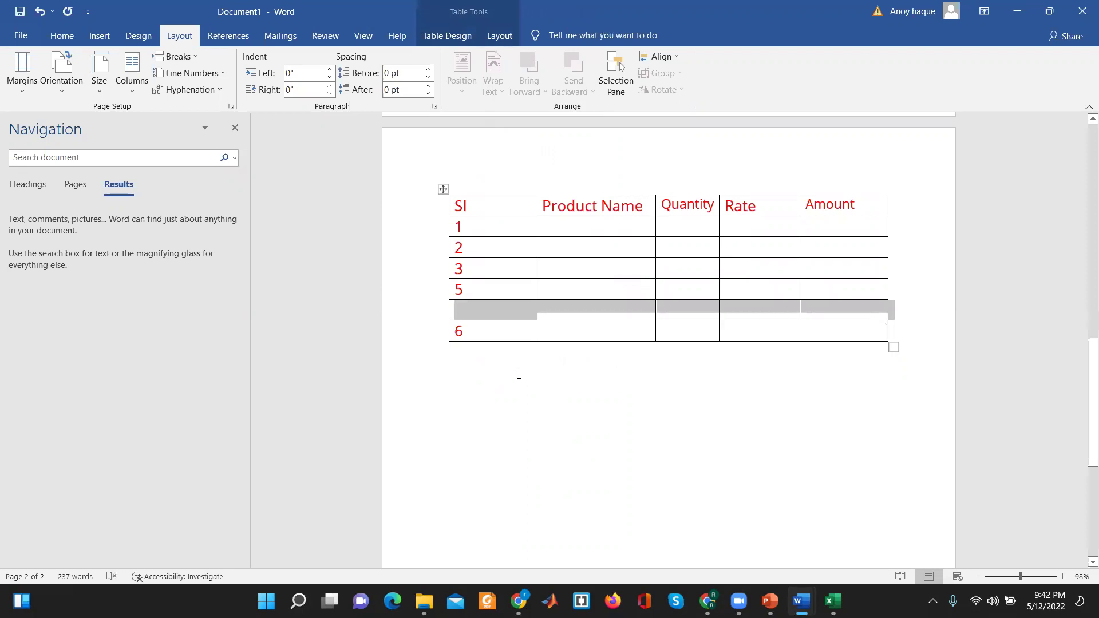
{"action": "left_click", "coordinate": [472, 328]}
{"action": "key", "text": "BackSpace"}
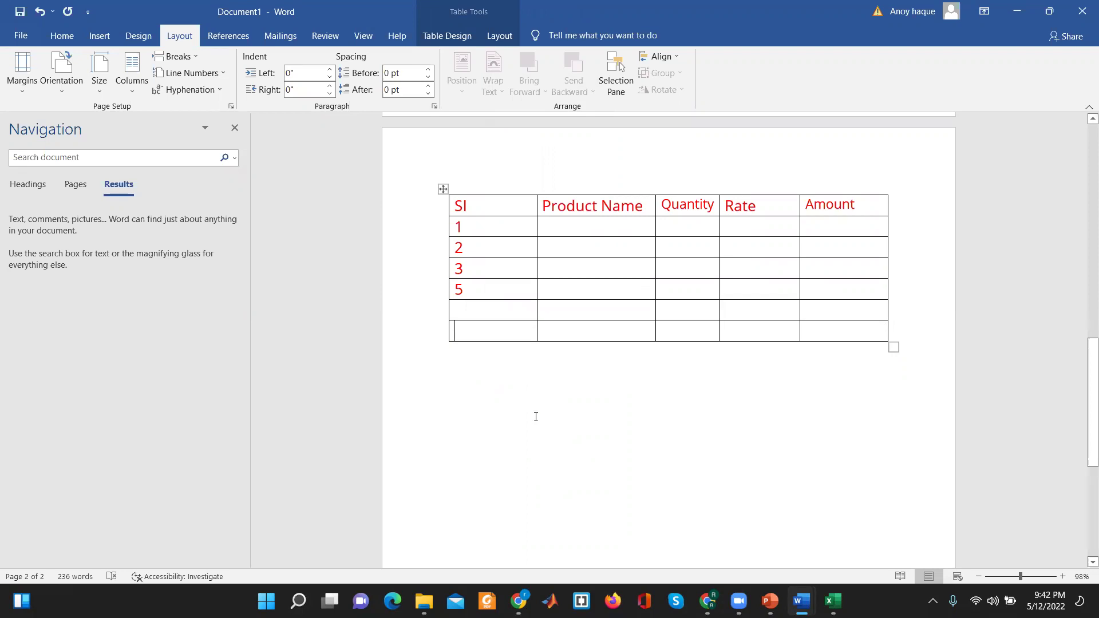
Delete the last table row with Delete Cells > Delete entire row, then undo it
{"action": "left_click", "coordinate": [131, 35]}
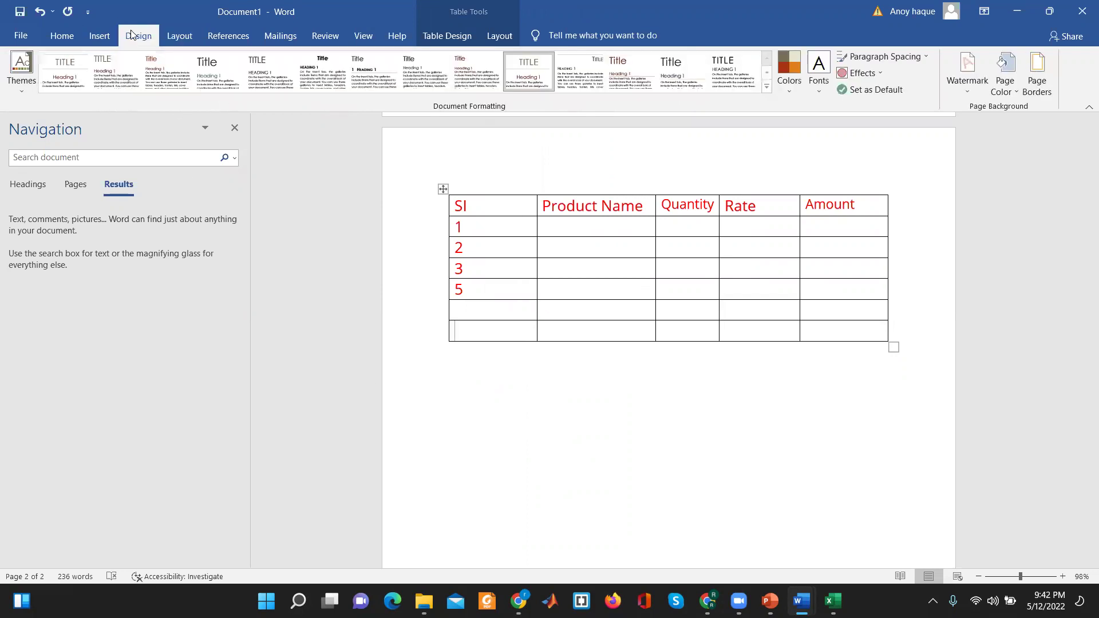
{"action": "left_click", "coordinate": [99, 35]}
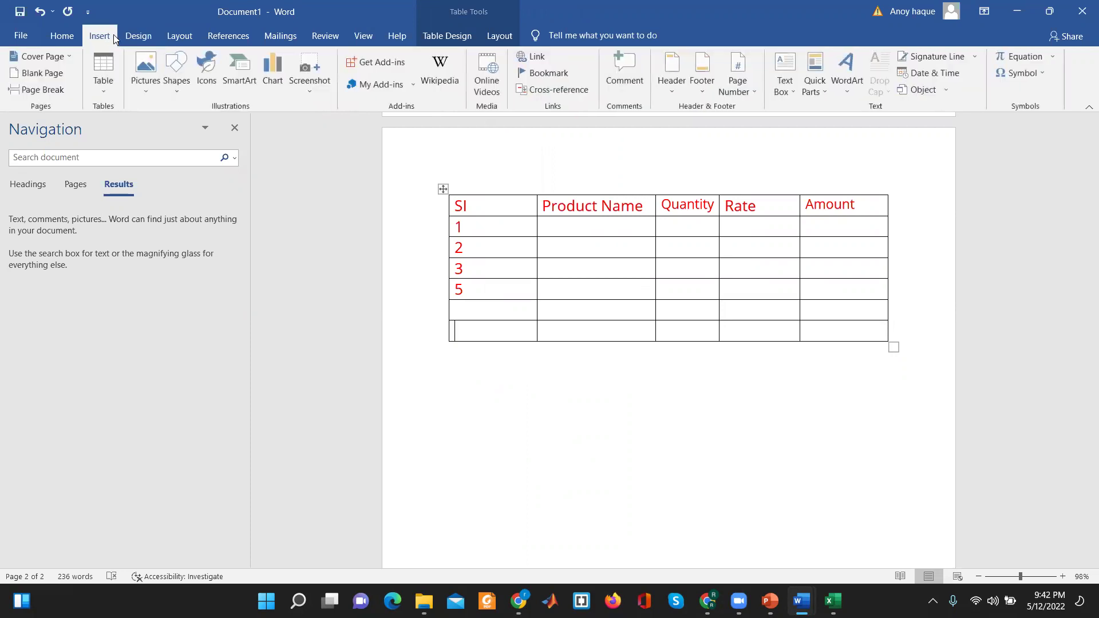
{"action": "right_click", "coordinate": [497, 340]}
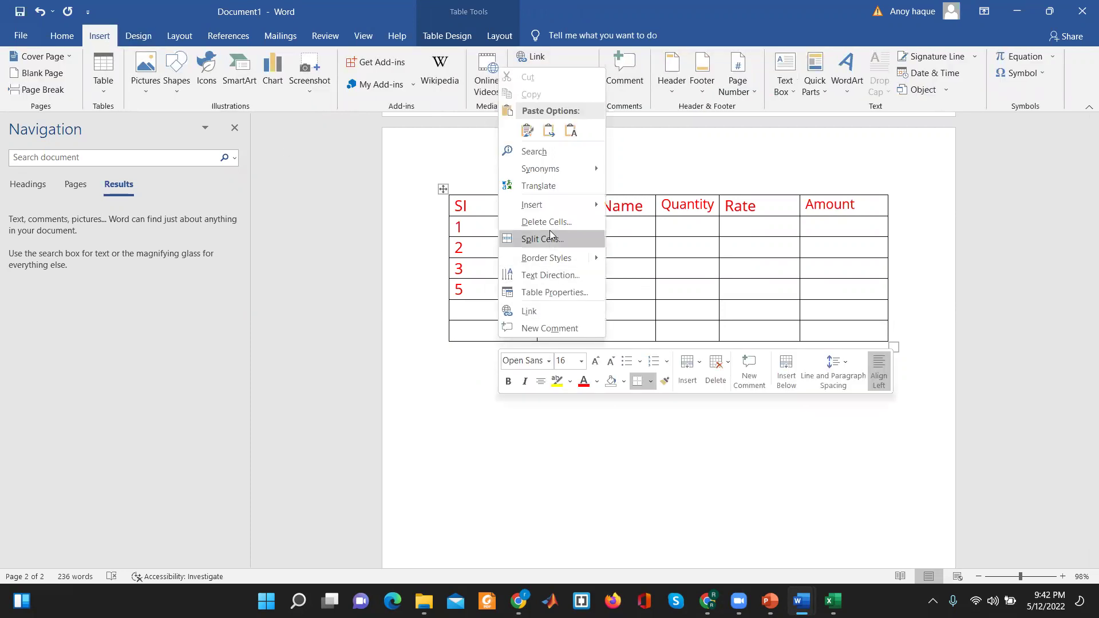
{"action": "left_click", "coordinate": [437, 389]}
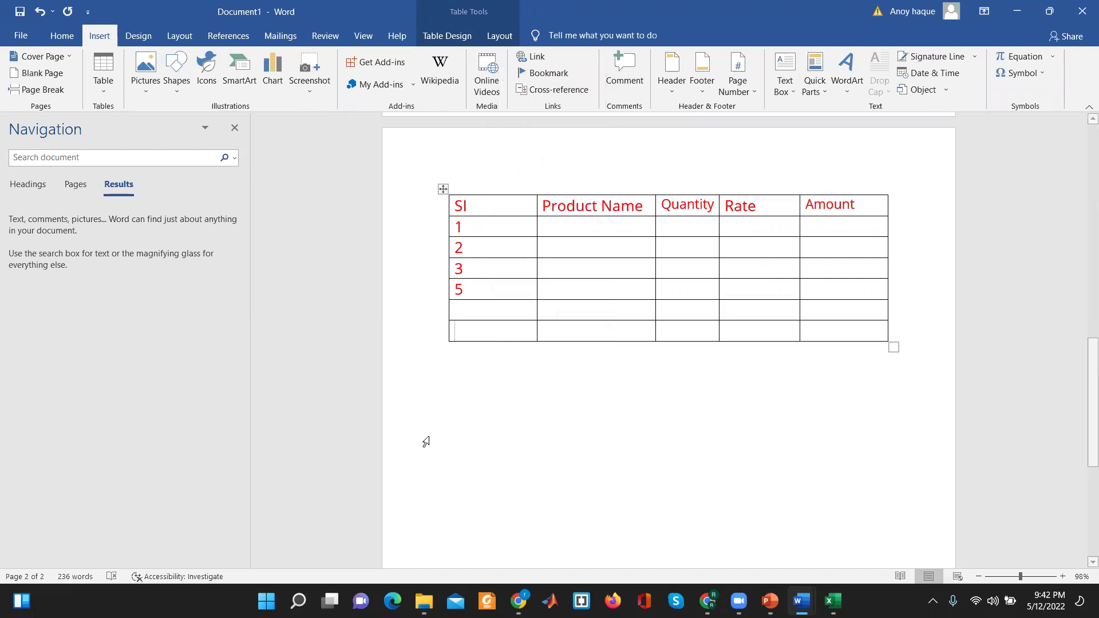
{"action": "right_click", "coordinate": [472, 336]}
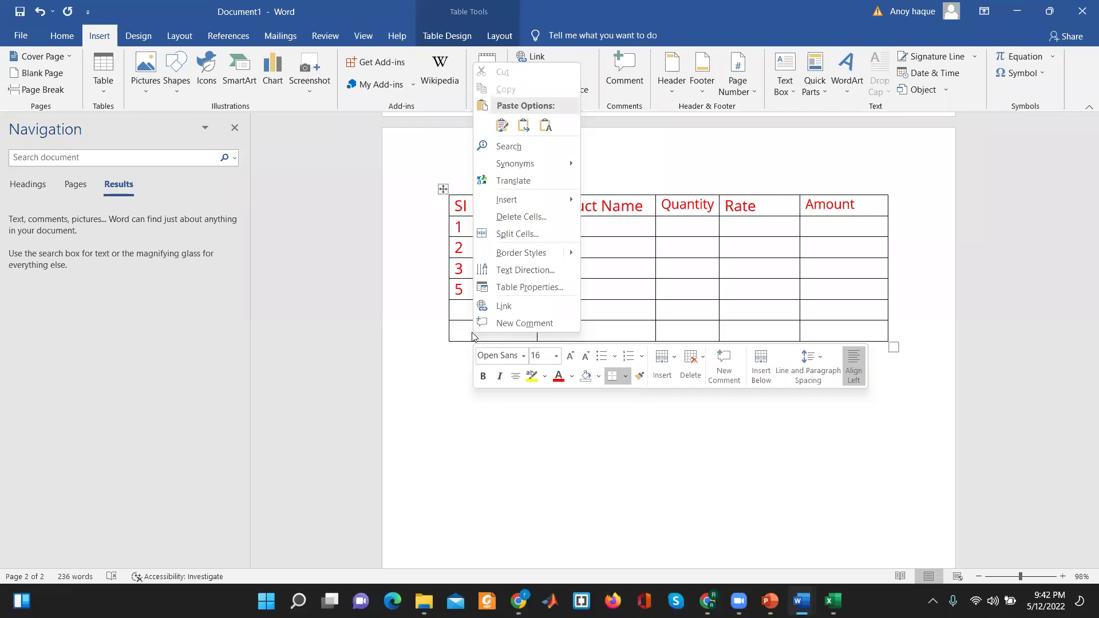
{"action": "left_click", "coordinate": [507, 220]}
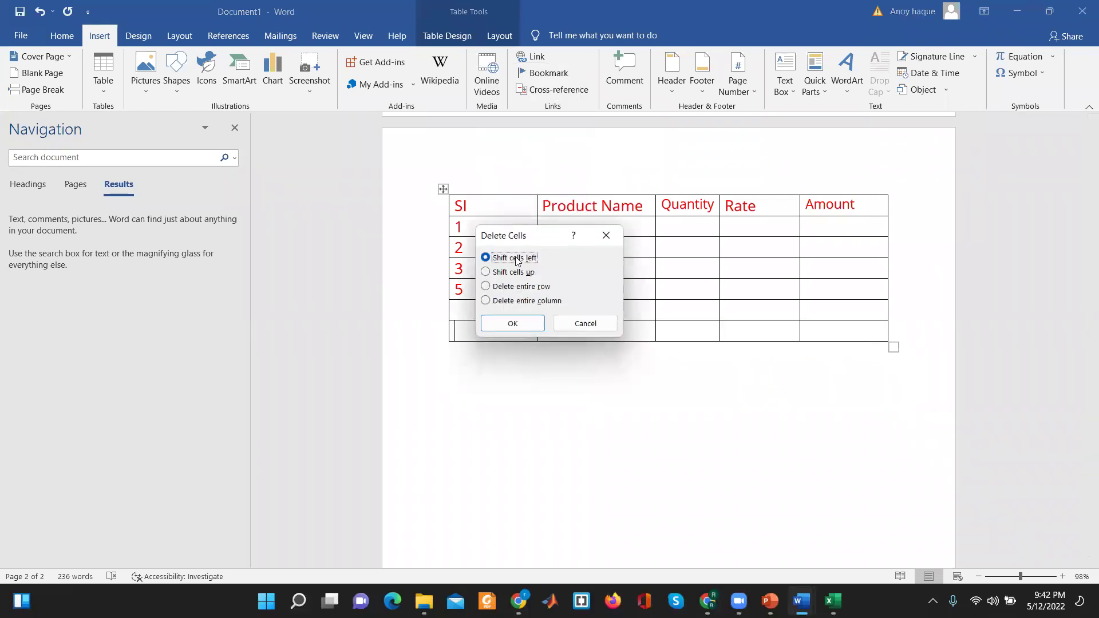
{"action": "left_click", "coordinate": [521, 289]}
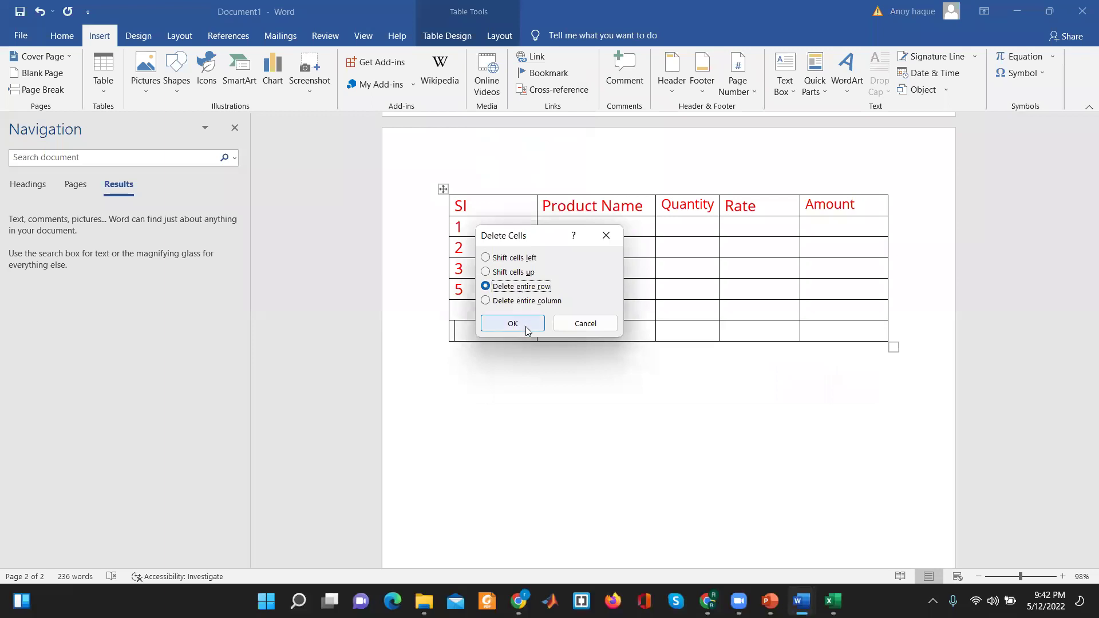
{"action": "left_click", "coordinate": [527, 329]}
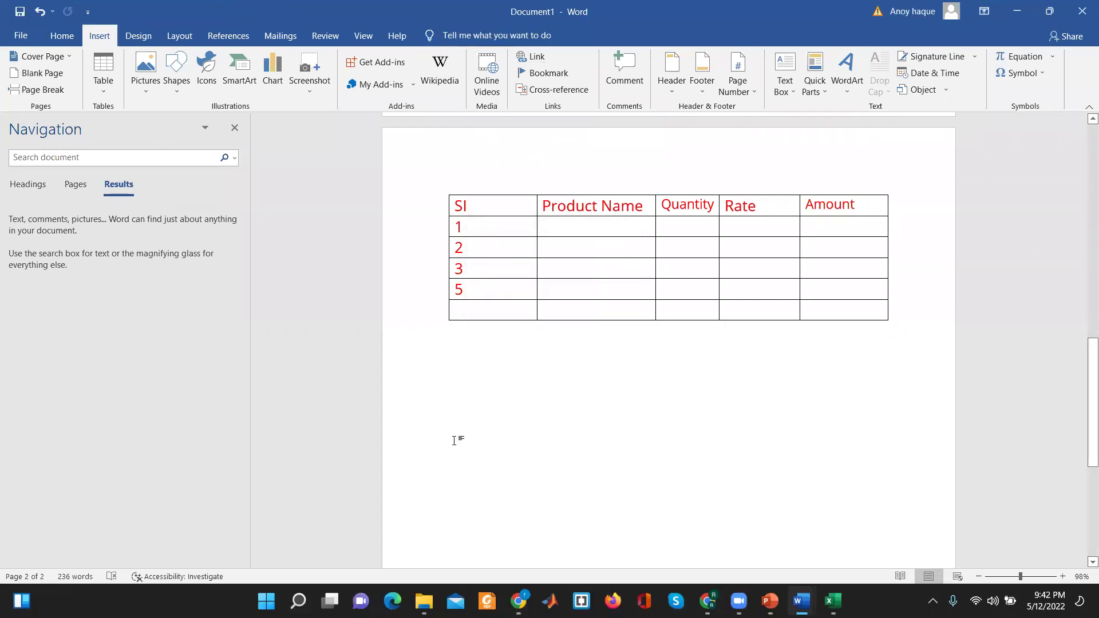
{"action": "key", "text": "ctrl+z"}
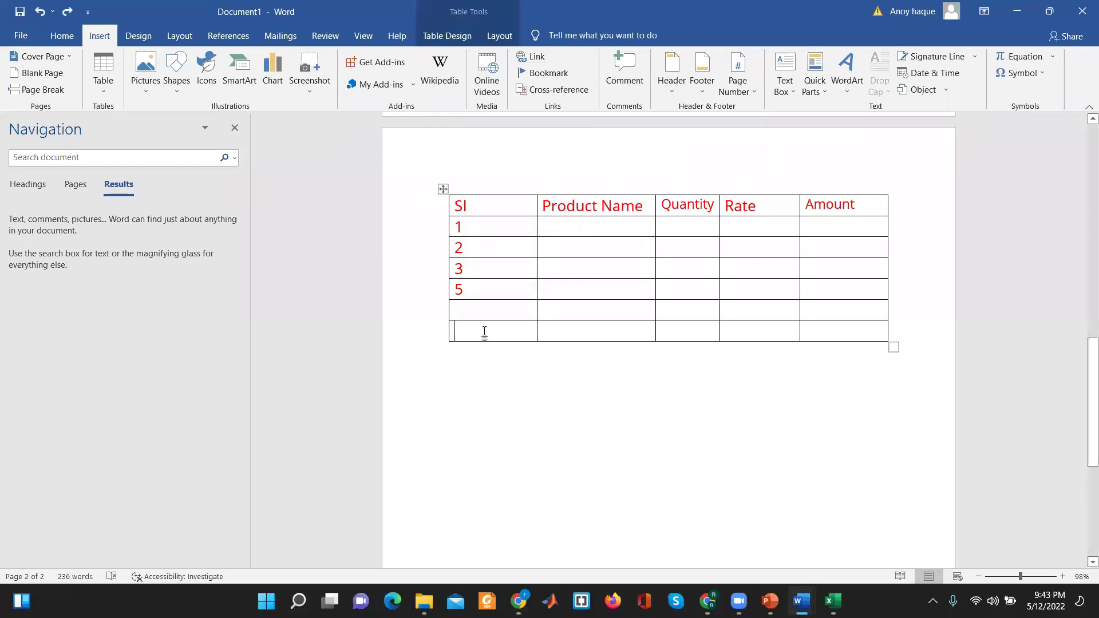
Delete the empty last row and change the SI value 3 to 4
{"action": "right_click", "coordinate": [482, 332]}
{"action": "left_click", "coordinate": [503, 220]}
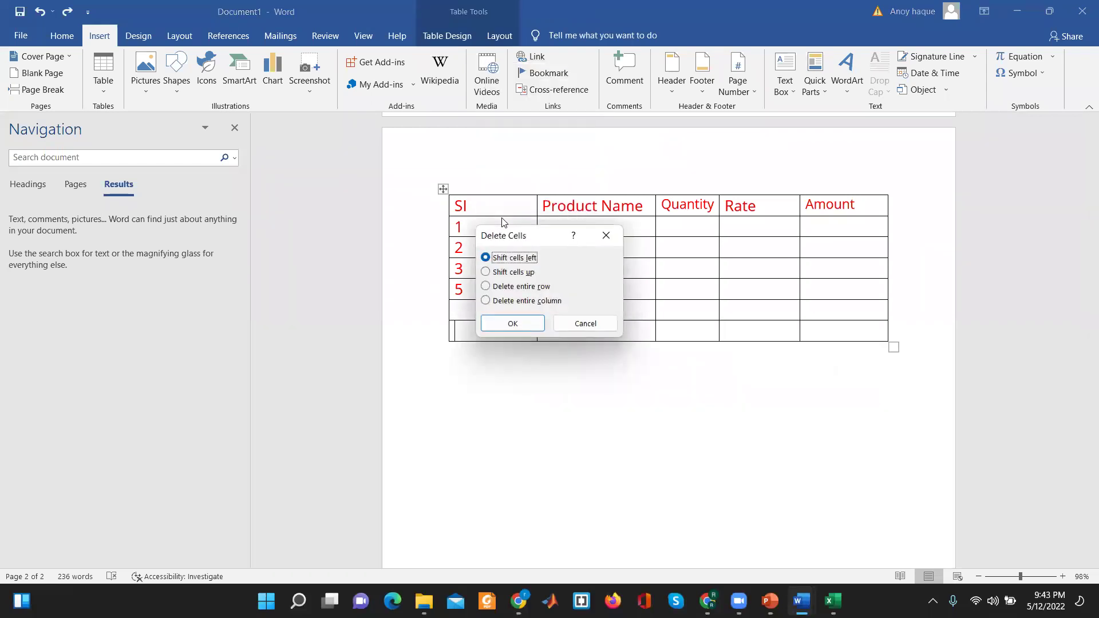
{"action": "left_click", "coordinate": [533, 289]}
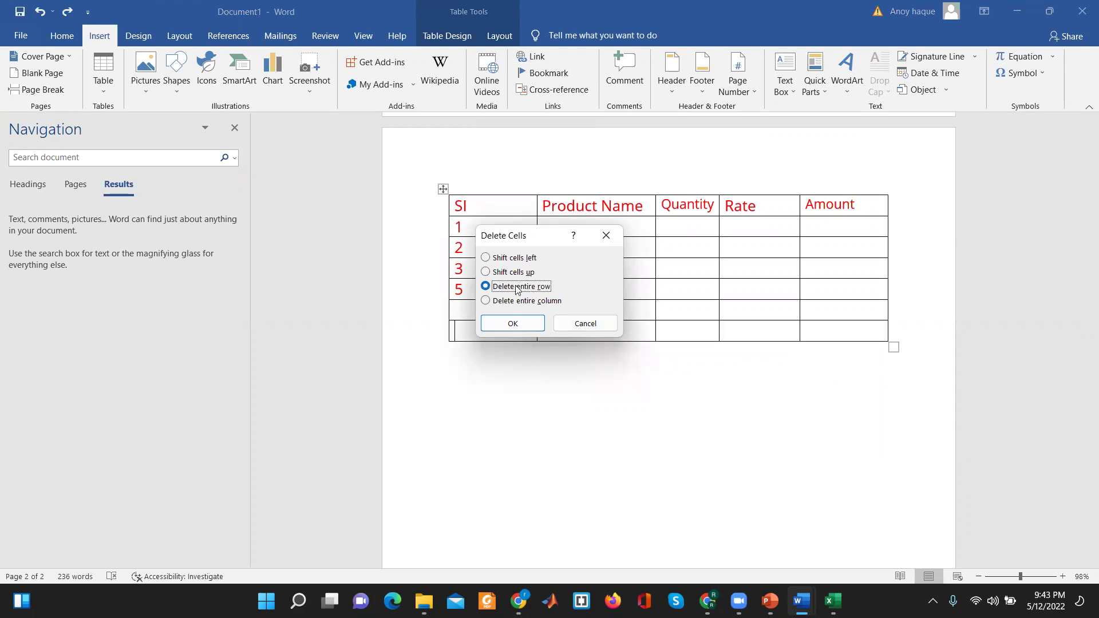
{"action": "left_click", "coordinate": [525, 324]}
{"action": "left_click", "coordinate": [525, 324]}
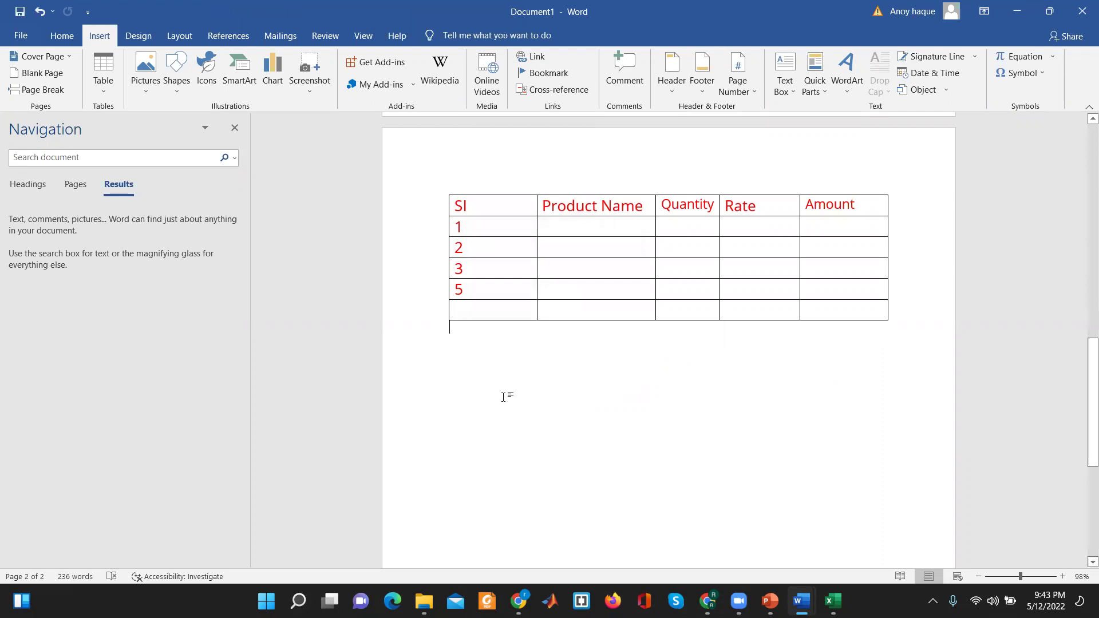
{"action": "double_click", "coordinate": [465, 269]}
{"action": "type", "text": "4"}
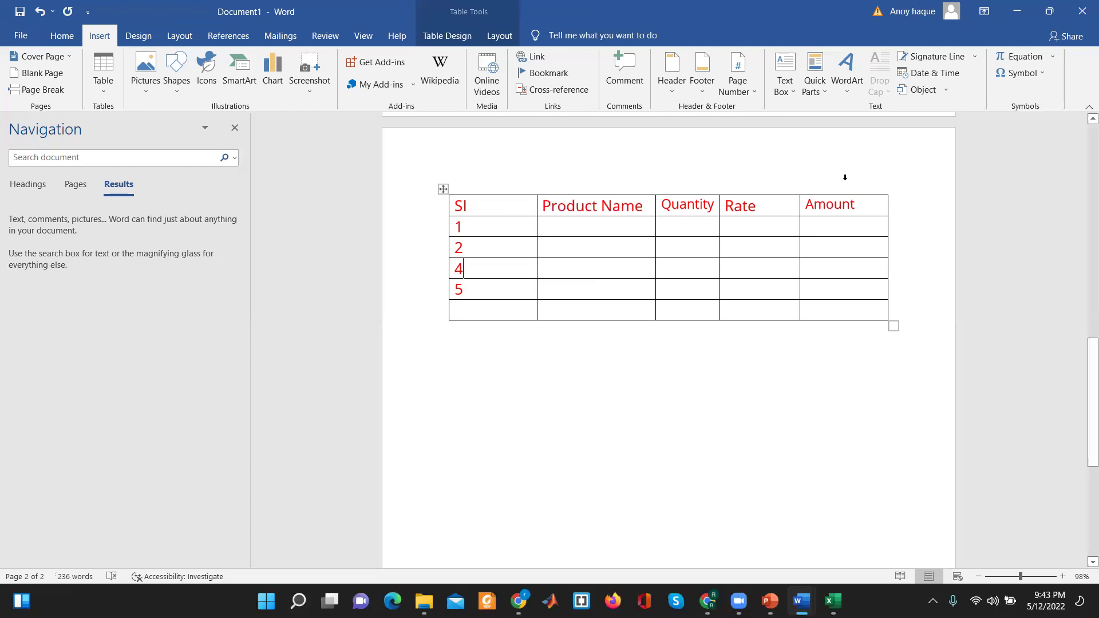
Delete the 5 row, then add a new row below 4 numbered 5
{"action": "right_click", "coordinate": [498, 315]}
{"action": "left_click", "coordinate": [471, 291]}
{"action": "right_click", "coordinate": [472, 291]}
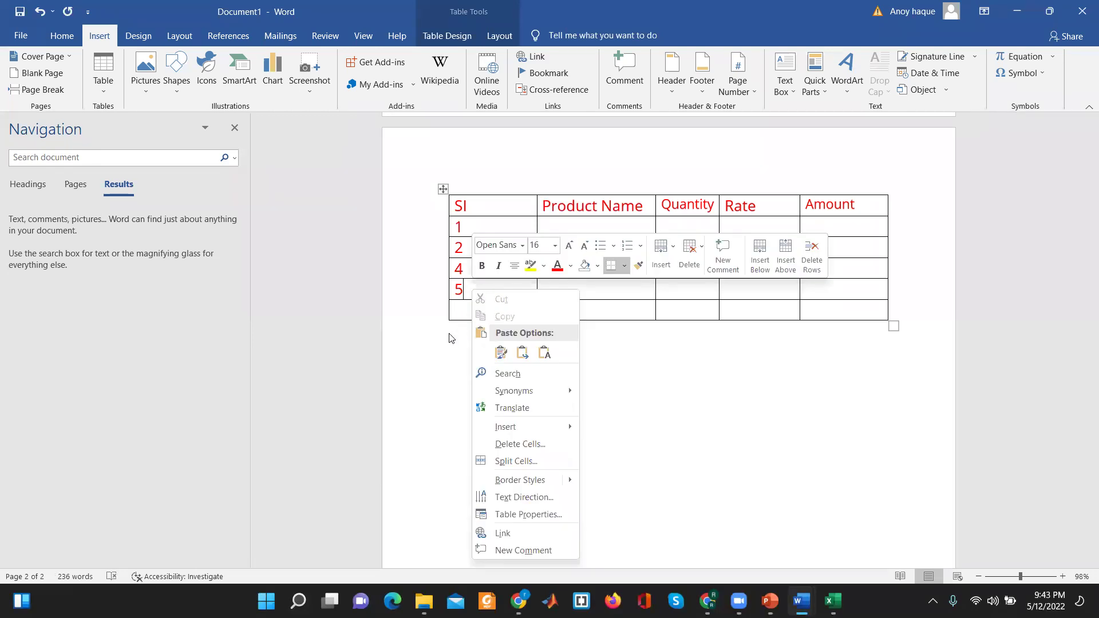
{"action": "left_click", "coordinate": [491, 291]}
{"action": "right_click", "coordinate": [491, 288]}
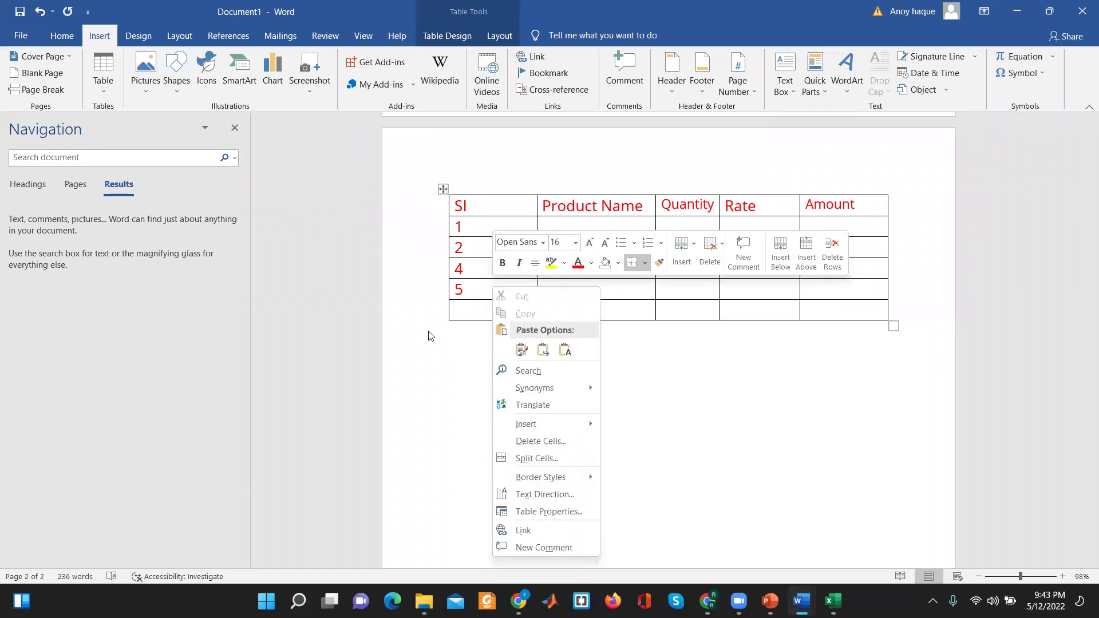
{"action": "left_click", "coordinate": [485, 287]}
{"action": "right_click", "coordinate": [486, 288]}
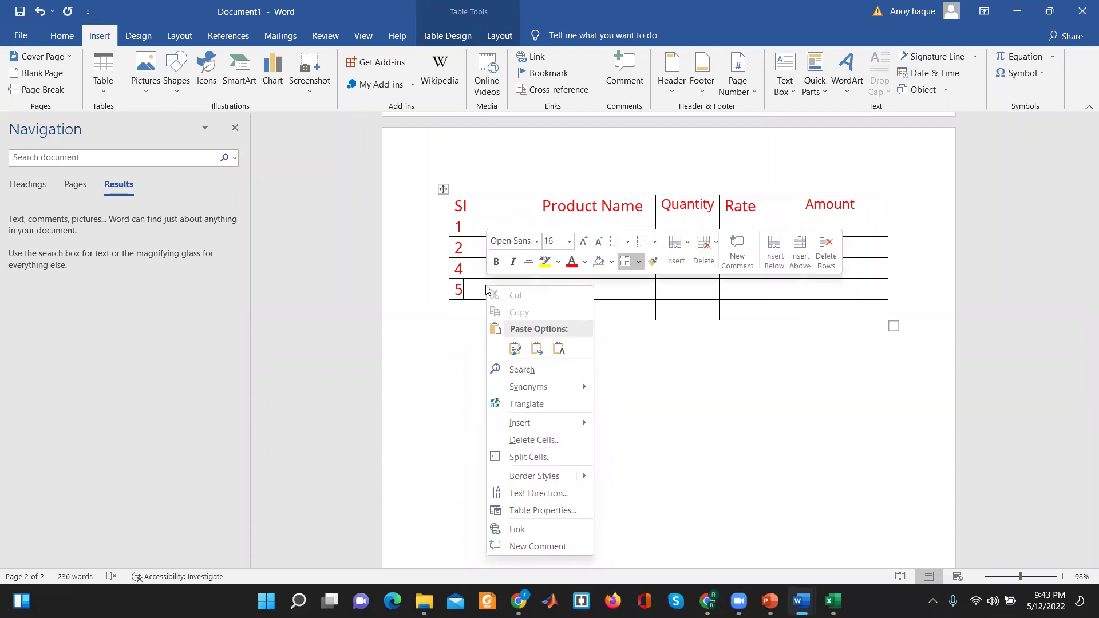
{"action": "left_click", "coordinate": [538, 439]}
{"action": "left_click", "coordinate": [515, 287]}
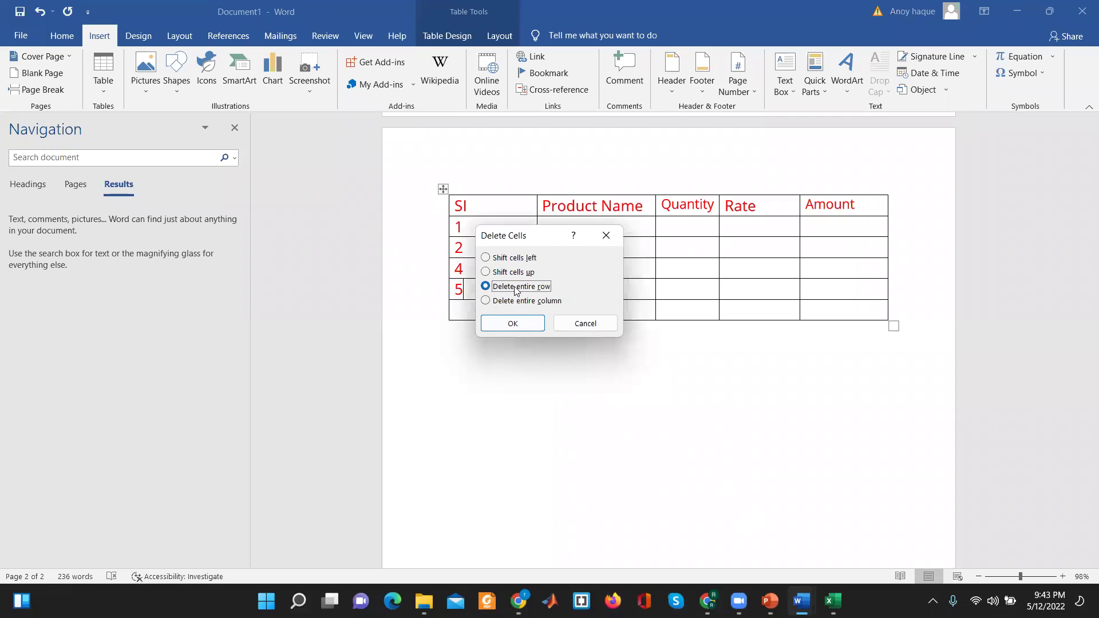
{"action": "left_click", "coordinate": [522, 322]}
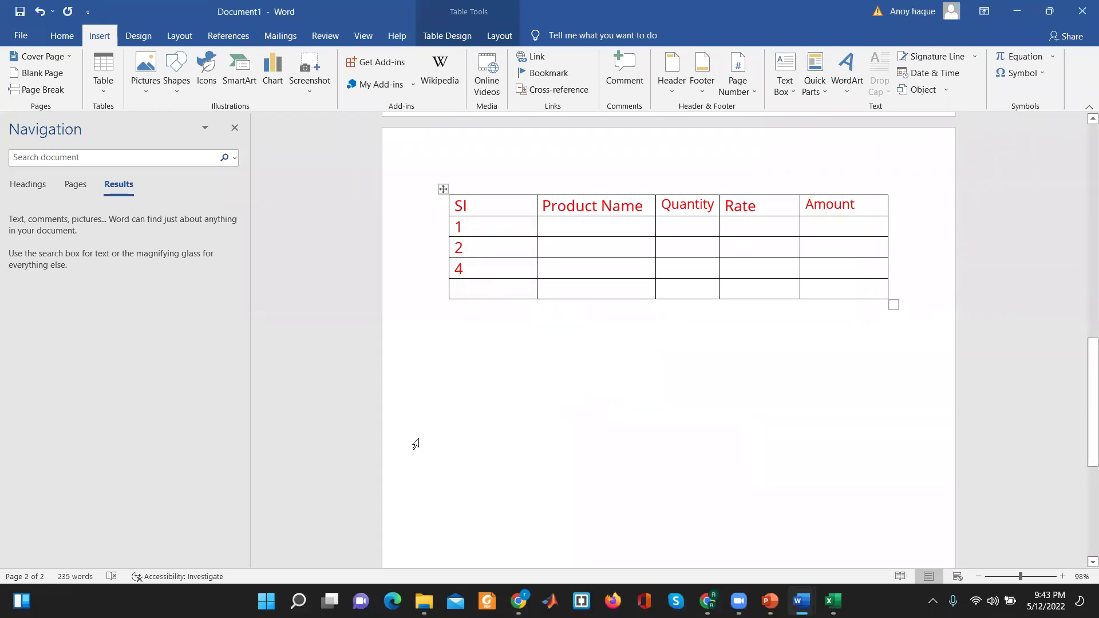
{"action": "key", "text": "Return"}
{"action": "type", "text": "5"}
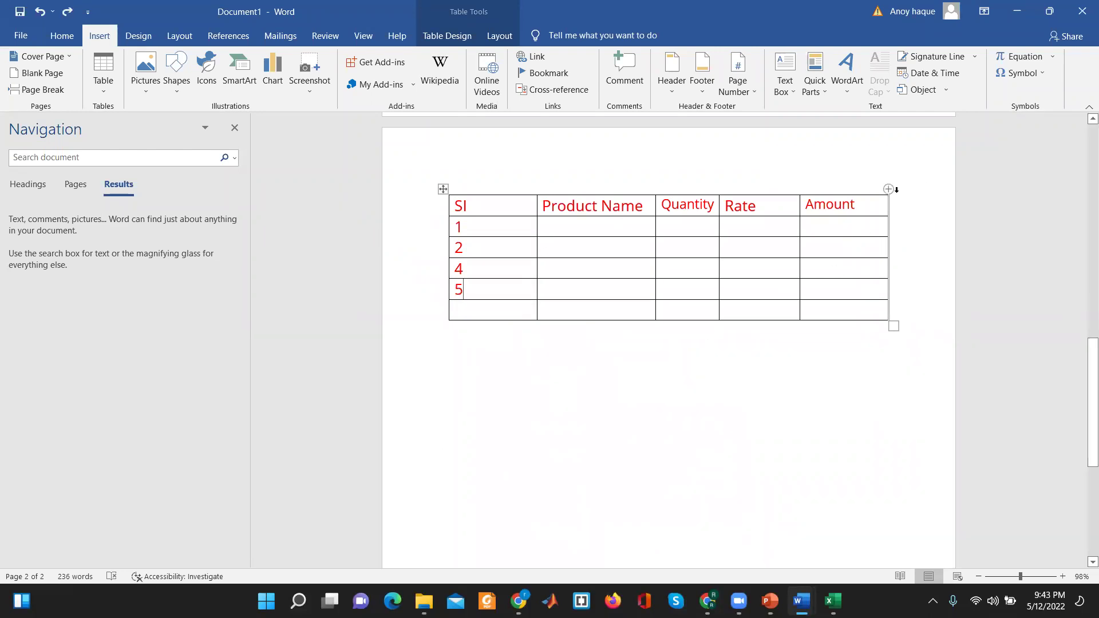
Add an extra column at the table's right edge, then delete it again
{"action": "left_click", "coordinate": [889, 189]}
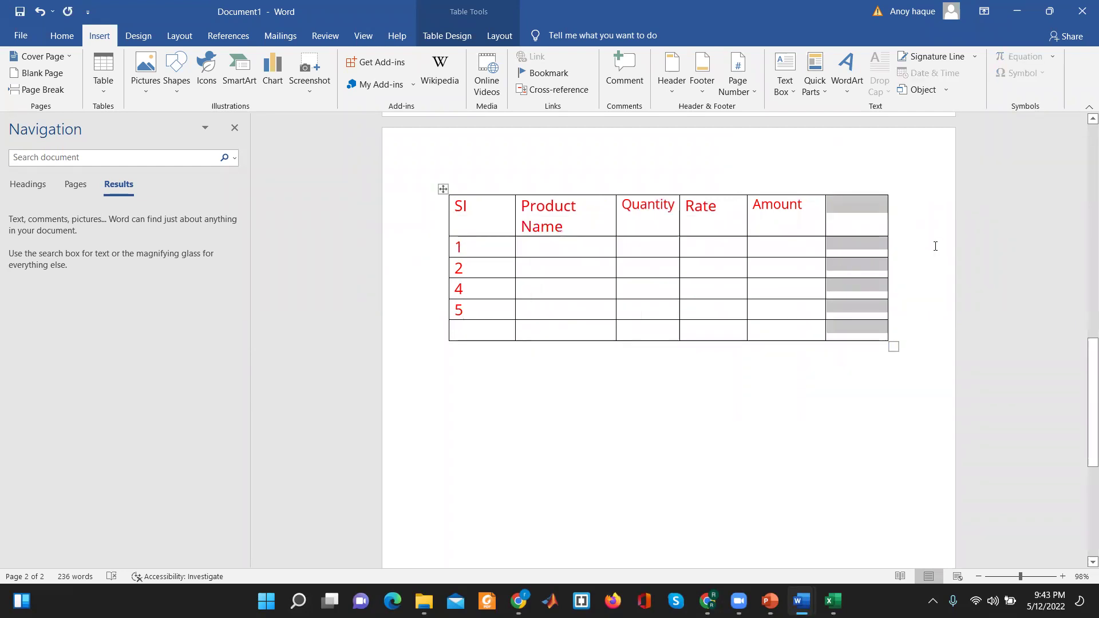
{"action": "left_click", "coordinate": [847, 206]}
{"action": "left_click_drag", "start_coordinate": [850, 211], "coordinate": [864, 331]}
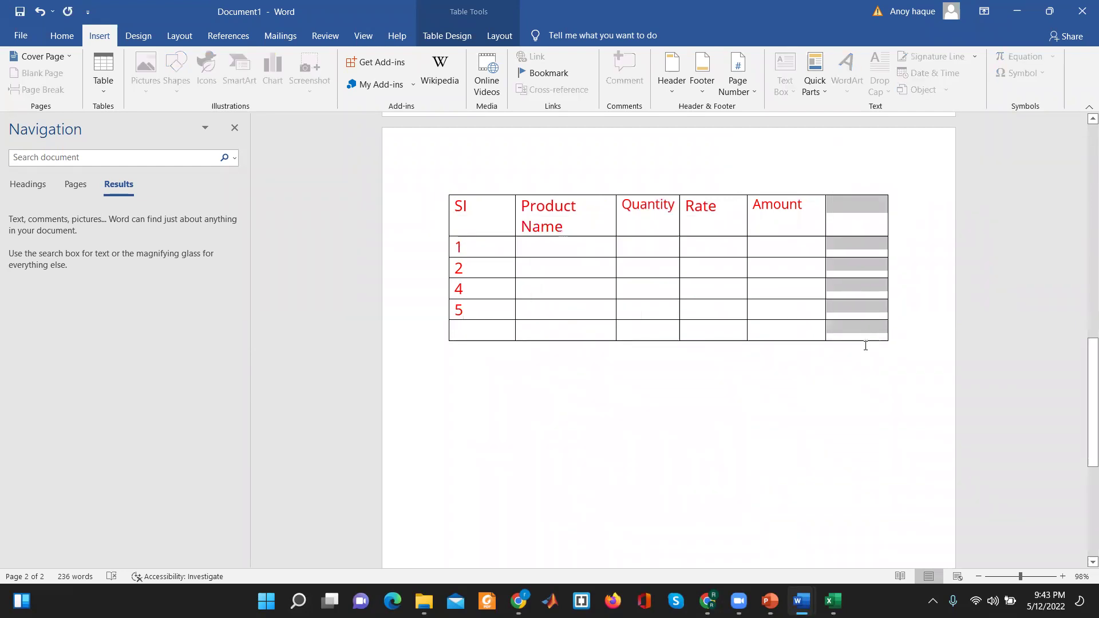
{"action": "right_click", "coordinate": [859, 202]}
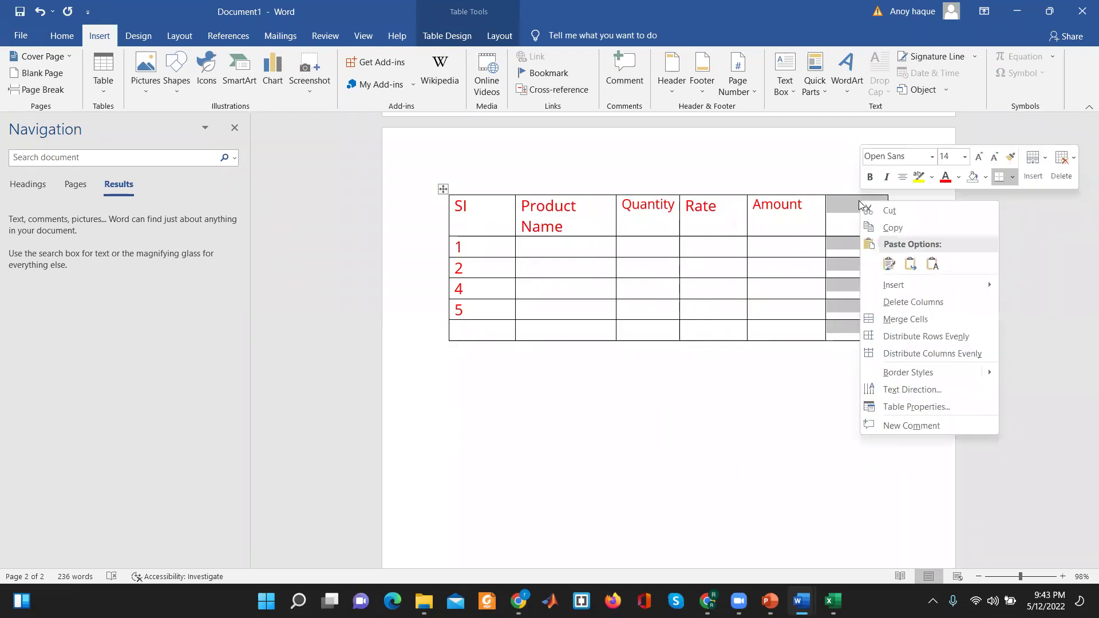
{"action": "left_click", "coordinate": [928, 306]}
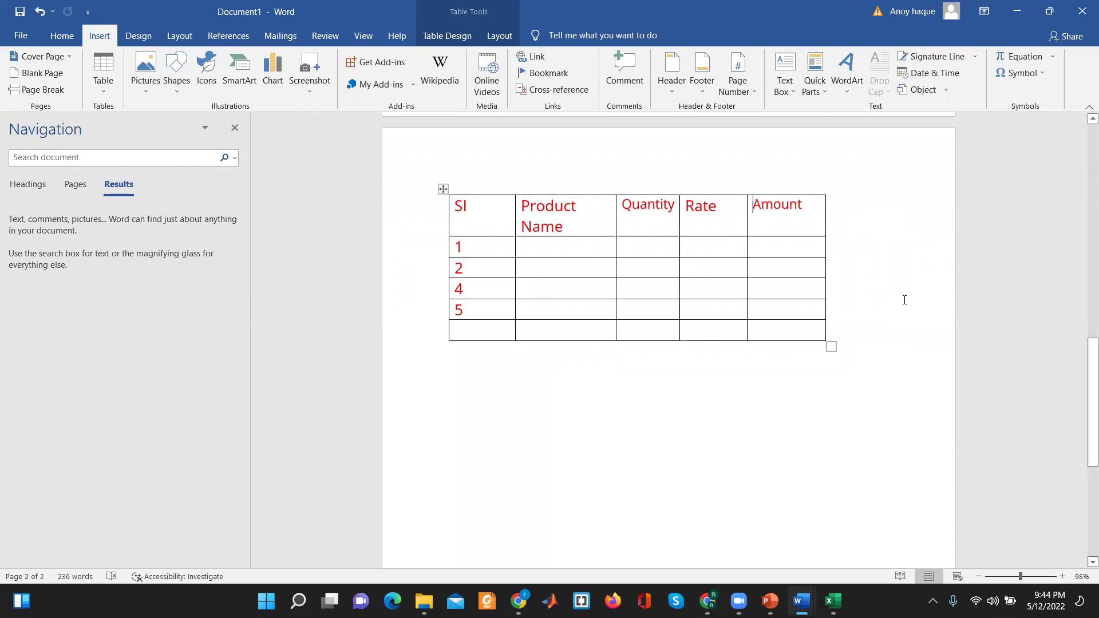
Widen the Product Name, Quantity, Amount and Rate columns and centre the header labels
{"action": "left_click", "coordinate": [615, 205]}
{"action": "left_click_drag", "start_coordinate": [616, 205], "coordinate": [642, 206]}
{"action": "left_click", "coordinate": [781, 205]}
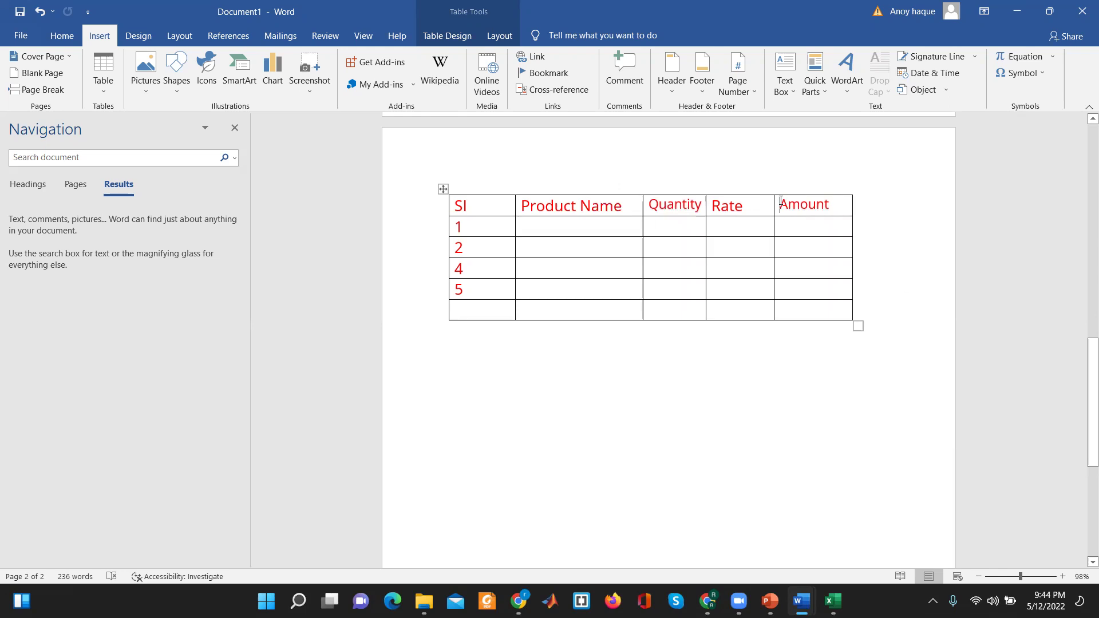
{"action": "left_click_drag", "start_coordinate": [706, 204], "coordinate": [719, 205]}
{"action": "left_click_drag", "start_coordinate": [851, 204], "coordinate": [879, 205]}
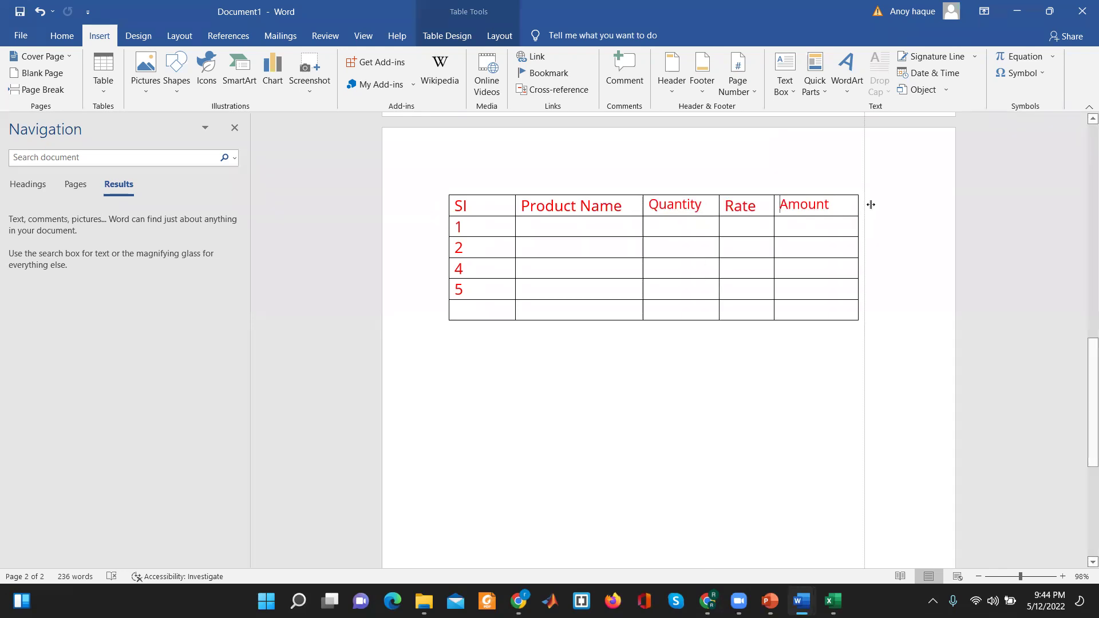
{"action": "mouse_move", "coordinate": [773, 206]}
{"action": "left_mouse_down"}
{"action": "mouse_move", "coordinate": [795, 206]}
{"action": "mouse_move", "coordinate": [573, 213]}
{"action": "left_mouse_up"}
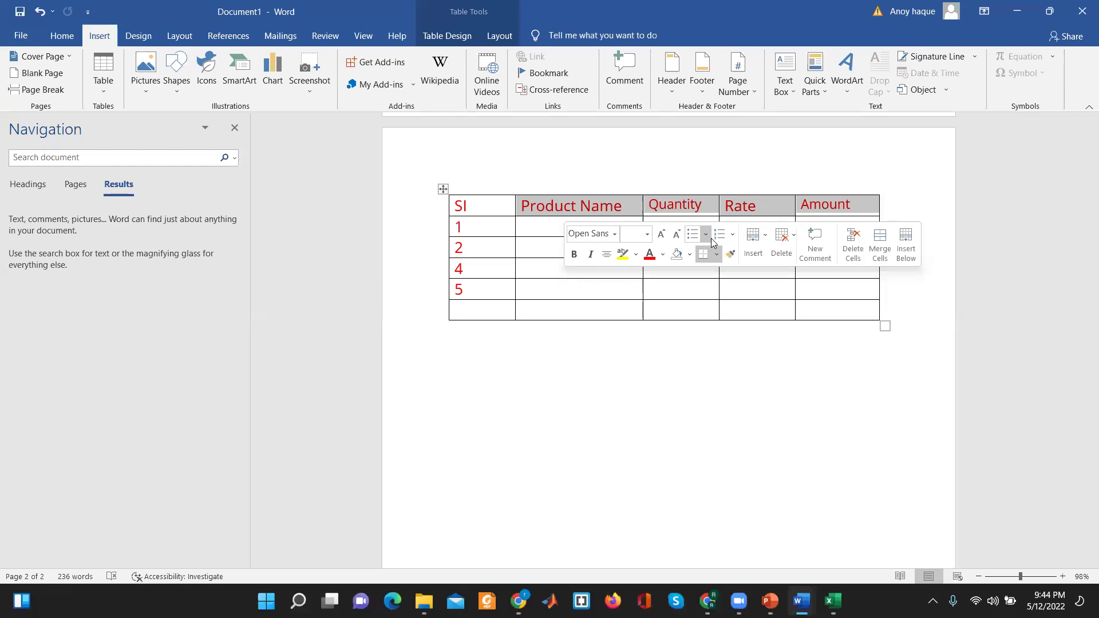
{"action": "left_click", "coordinate": [606, 254]}
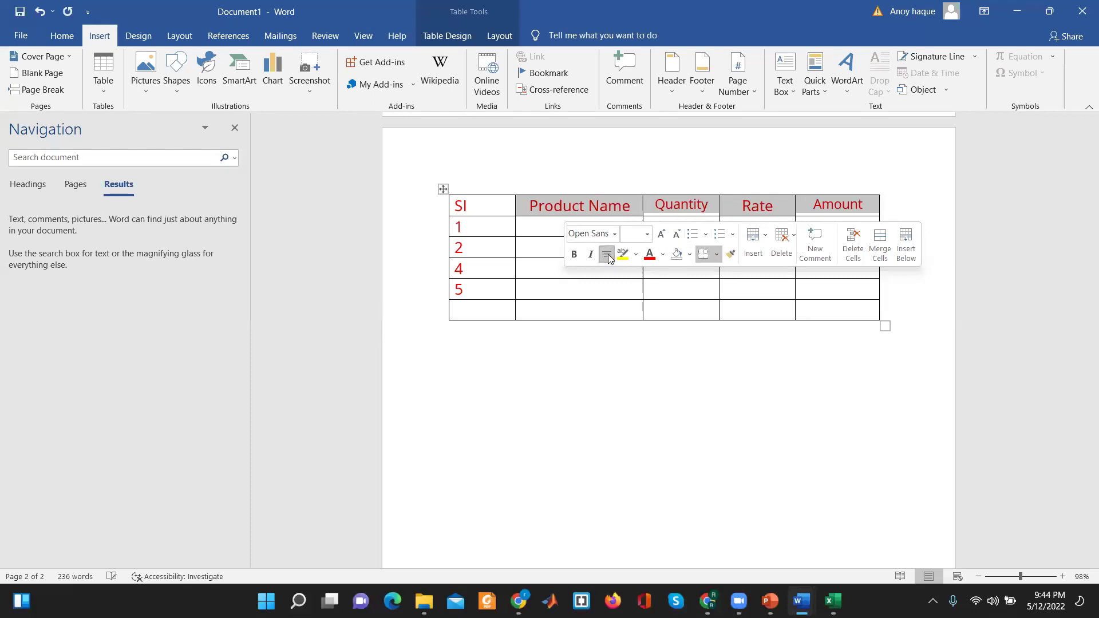
{"action": "left_click", "coordinate": [695, 380]}
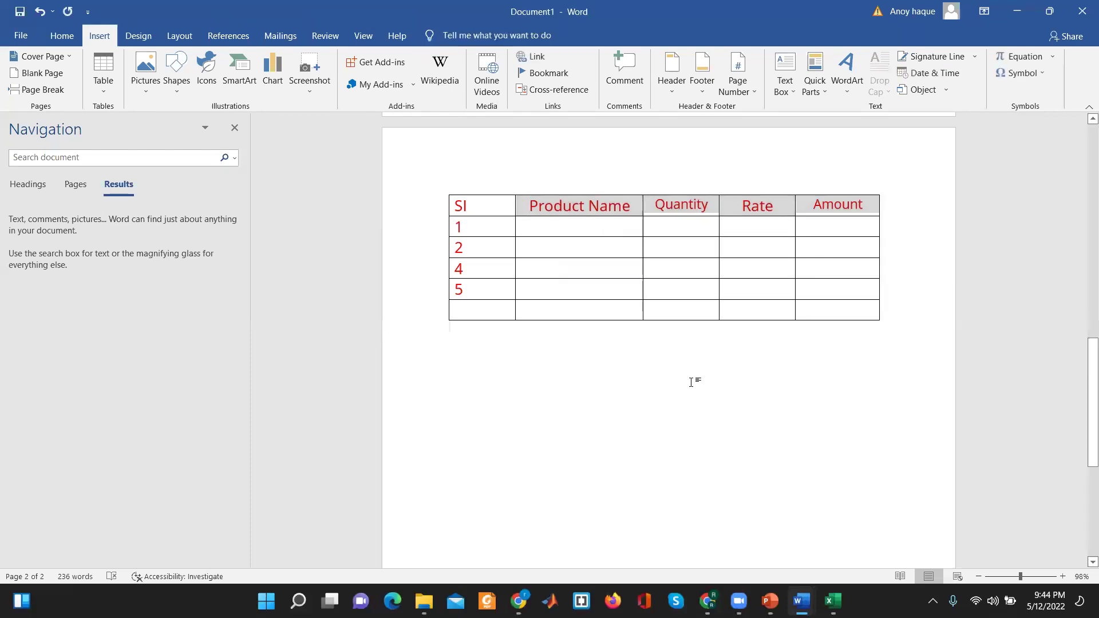
Add an empty sixth column and then delete it with Delete Columns
{"action": "left_click", "coordinate": [880, 190]}
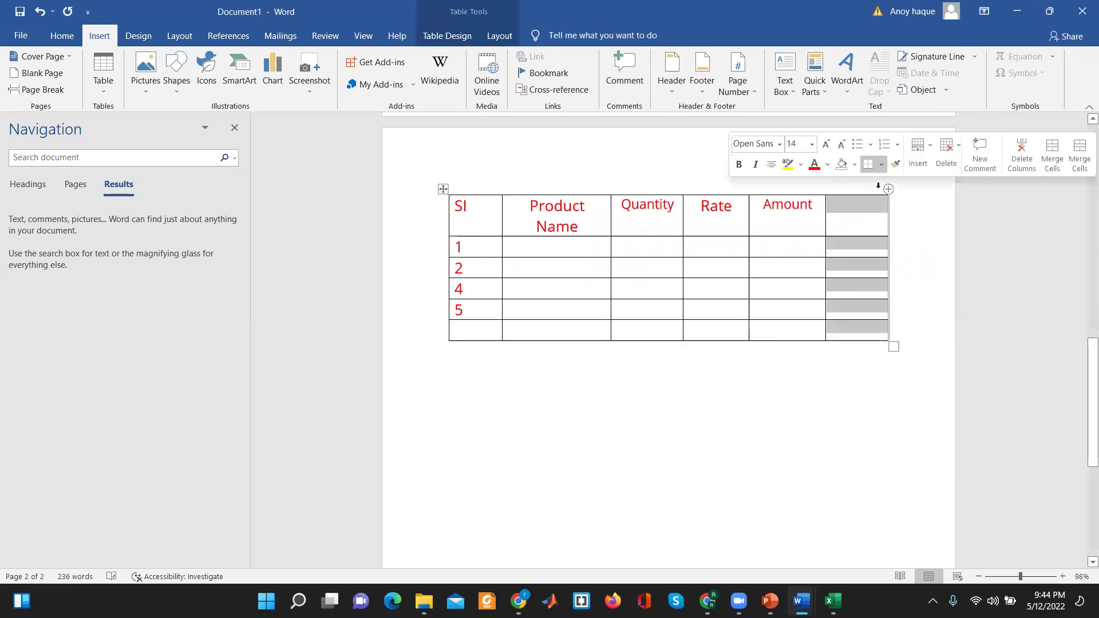
{"action": "left_click", "coordinate": [932, 267]}
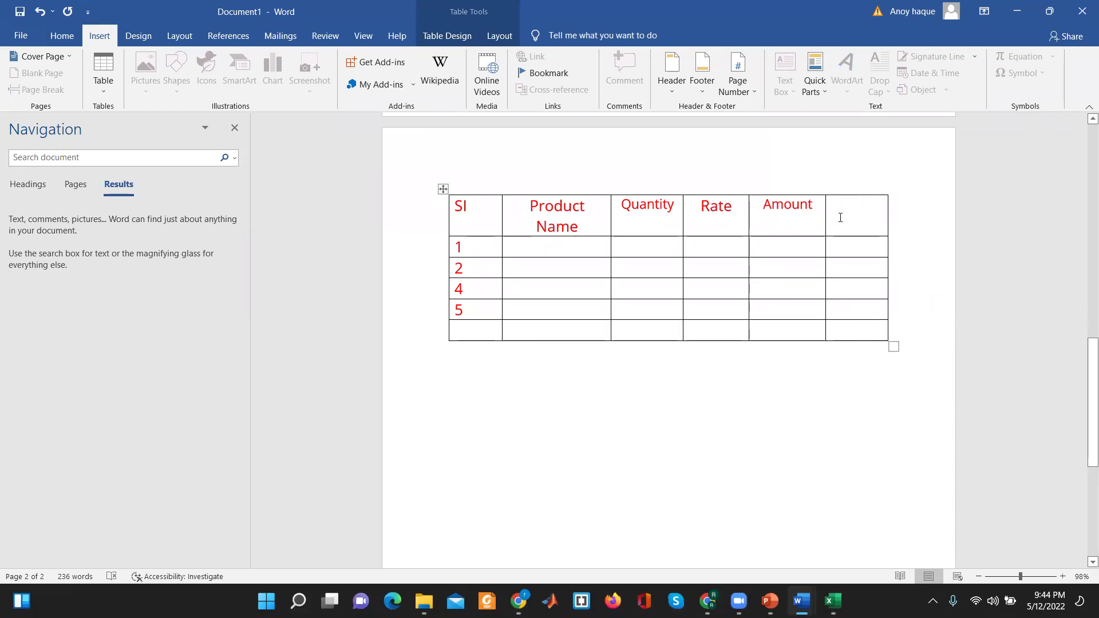
{"action": "left_click_drag", "start_coordinate": [849, 232], "coordinate": [852, 338]}
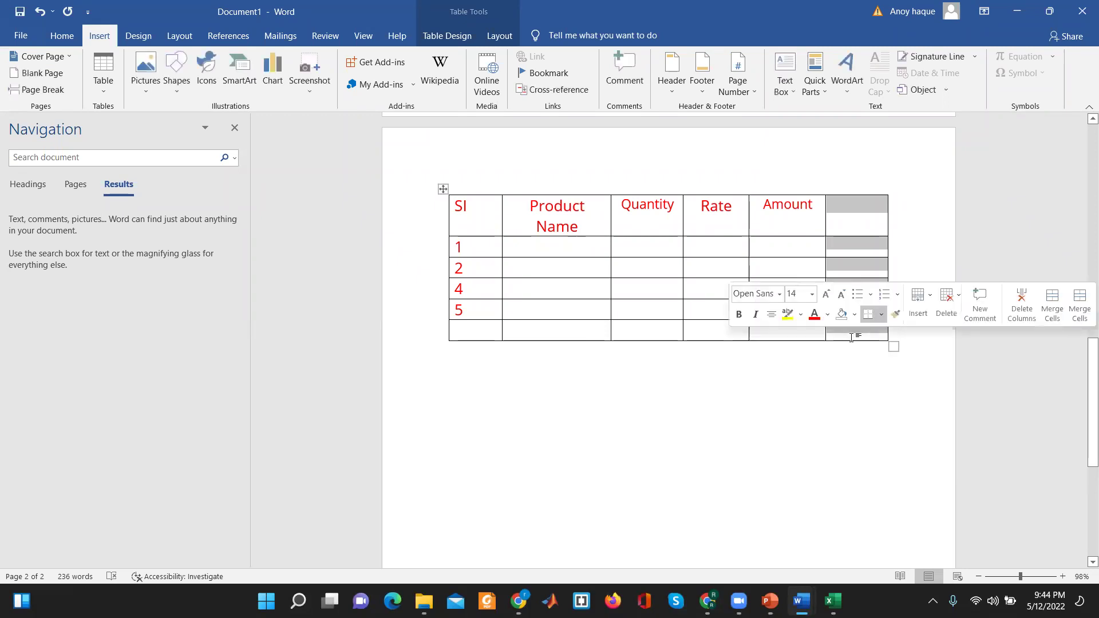
{"action": "right_click", "coordinate": [857, 210]}
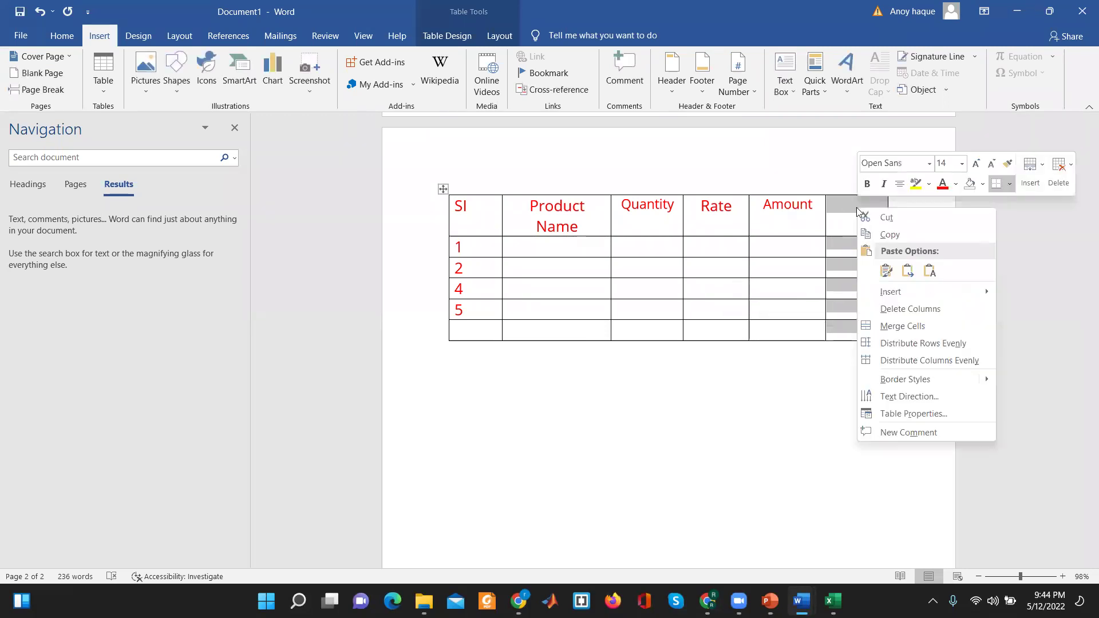
{"action": "left_click", "coordinate": [912, 308]}
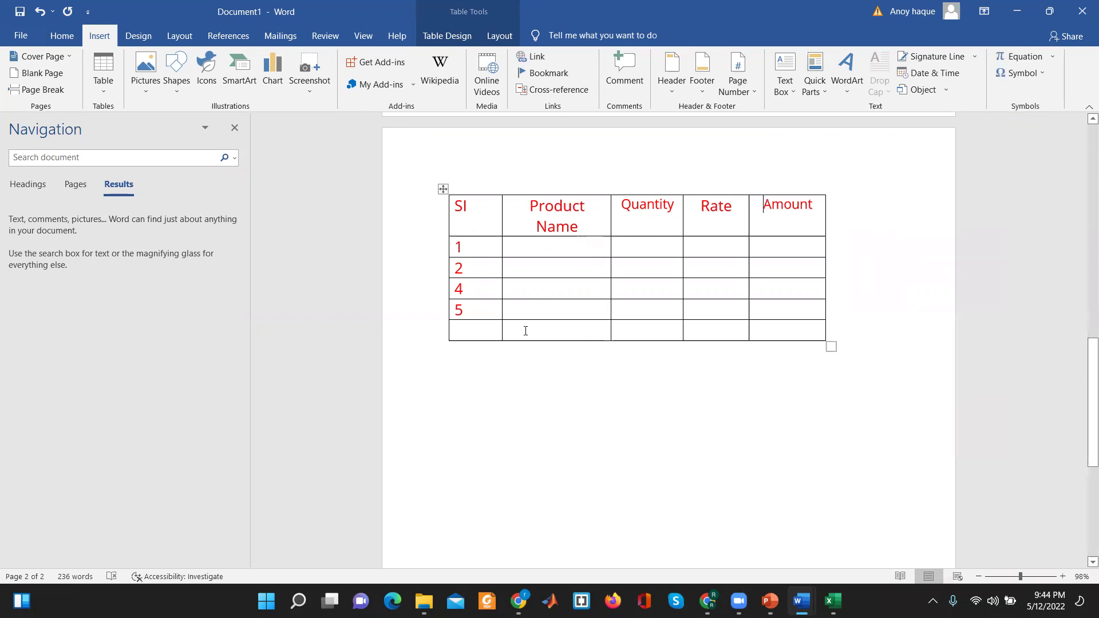
Delete the empty last row entirely and clear the third row's old serial number
{"action": "right_click", "coordinate": [467, 332]}
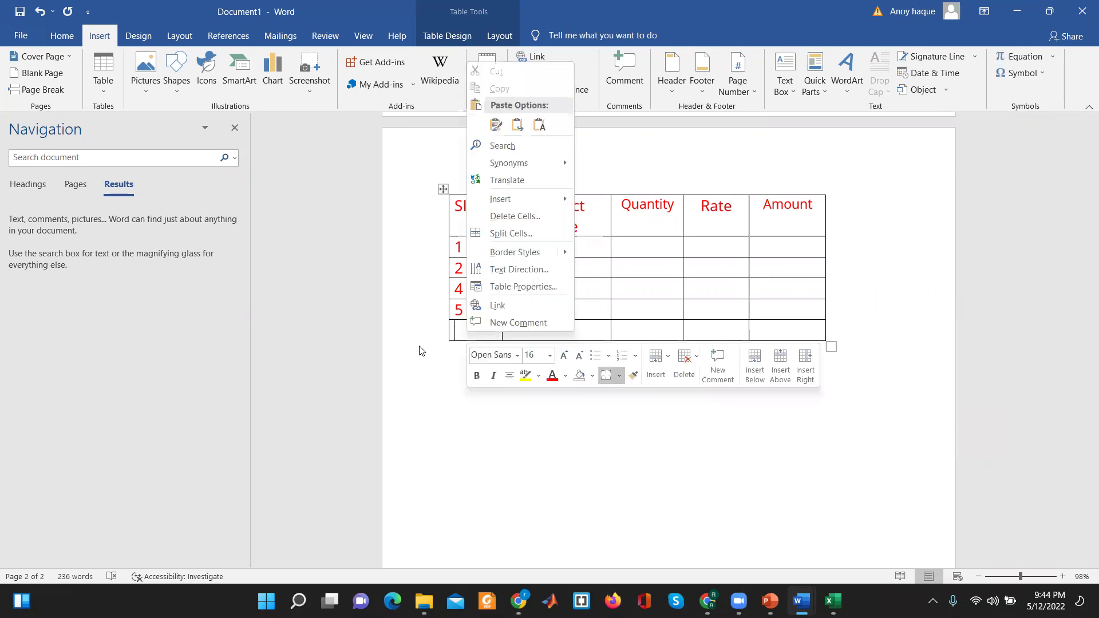
{"action": "left_click", "coordinate": [424, 351]}
{"action": "right_click", "coordinate": [472, 337]}
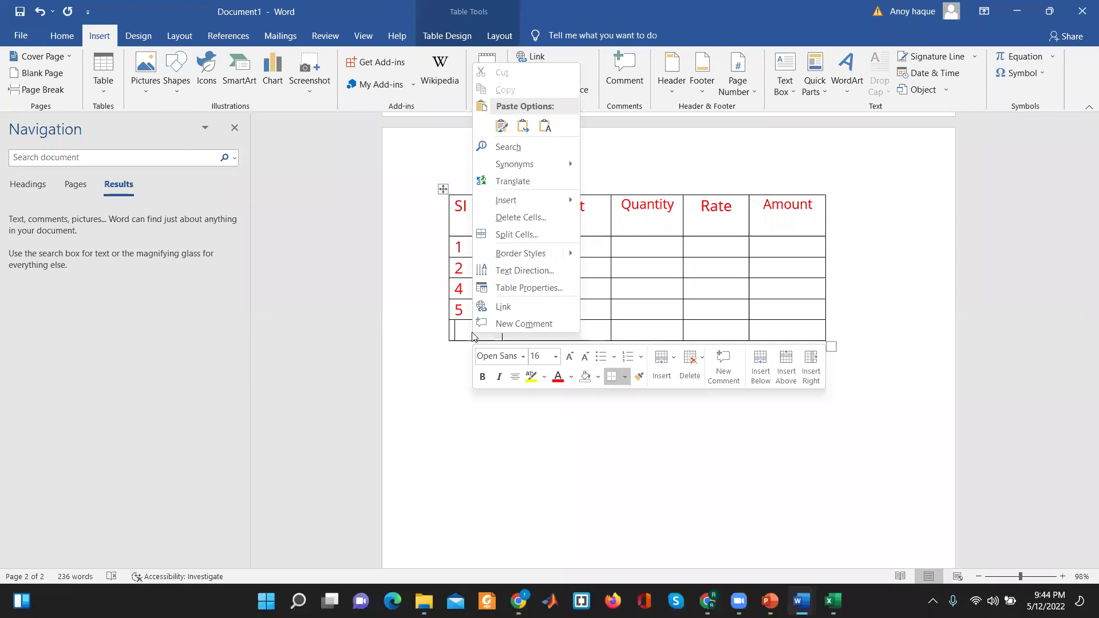
{"action": "left_click", "coordinate": [503, 218]}
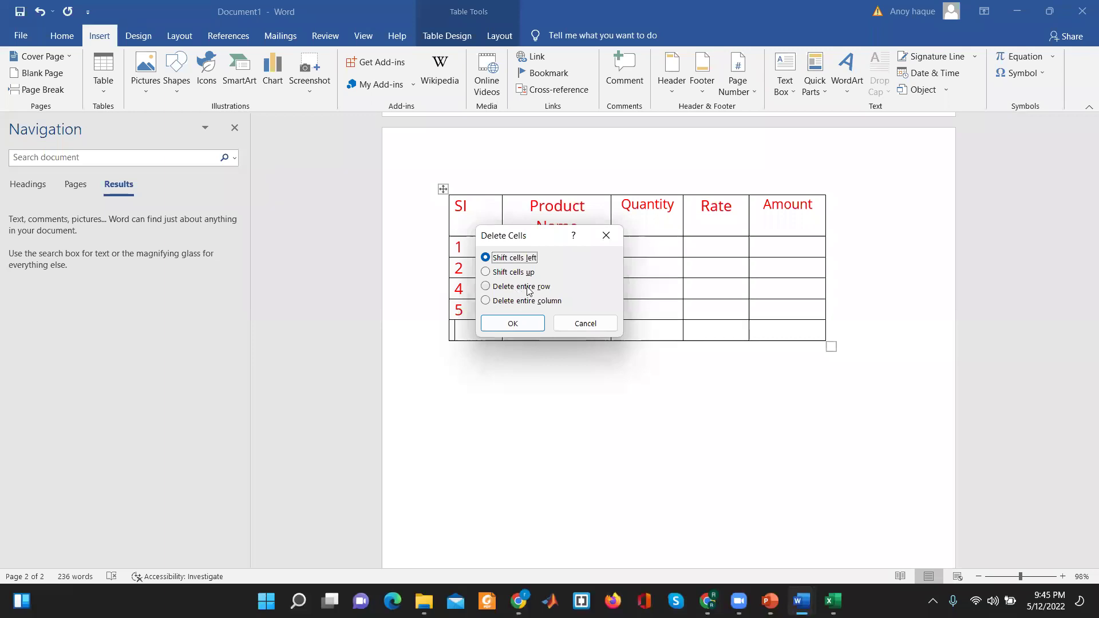
{"action": "left_click", "coordinate": [527, 288]}
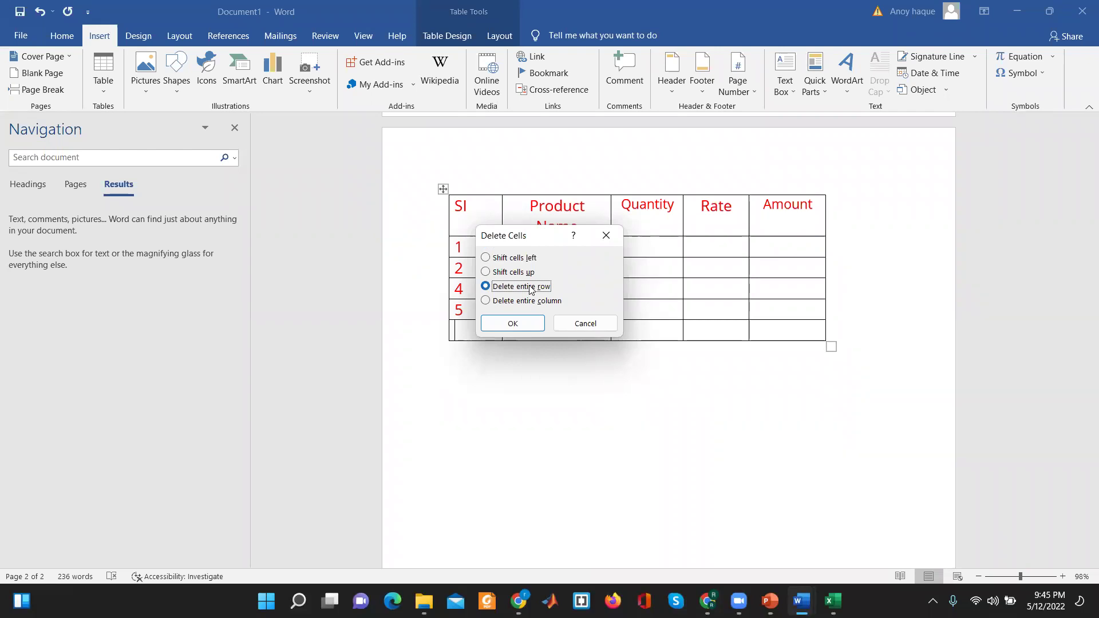
{"action": "left_click", "coordinate": [517, 322]}
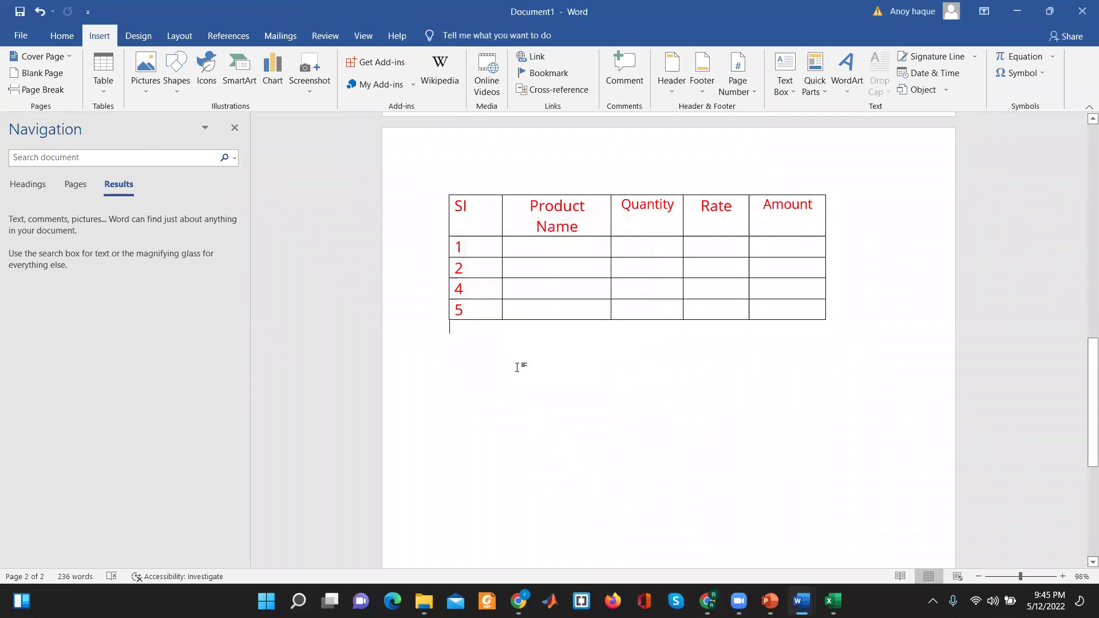
{"action": "right_click", "coordinate": [545, 313]}
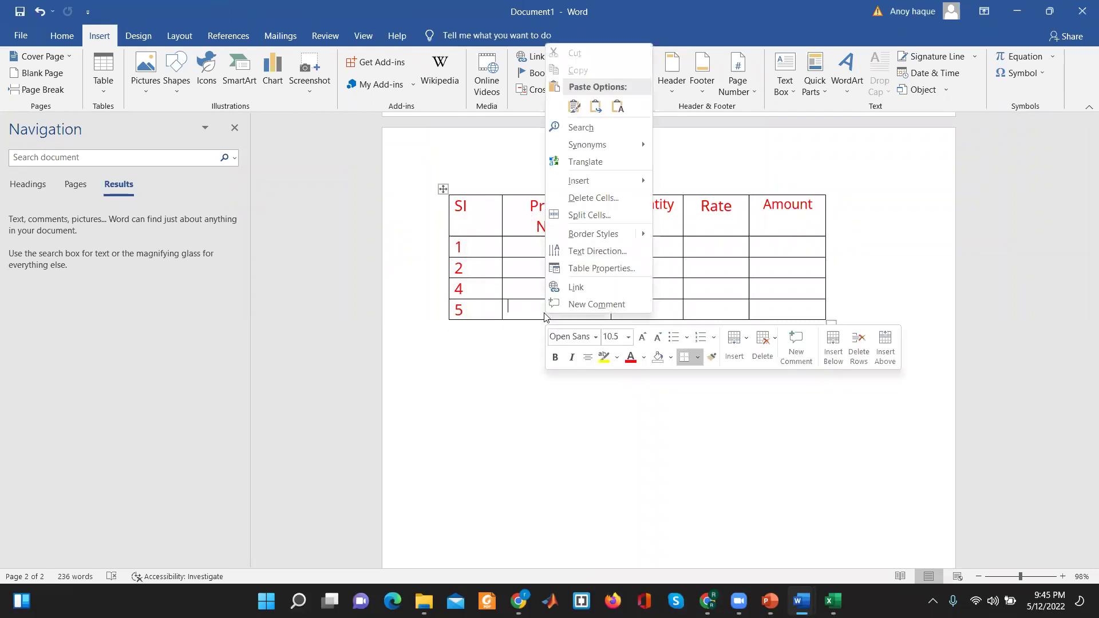
{"action": "left_click", "coordinate": [461, 318]}
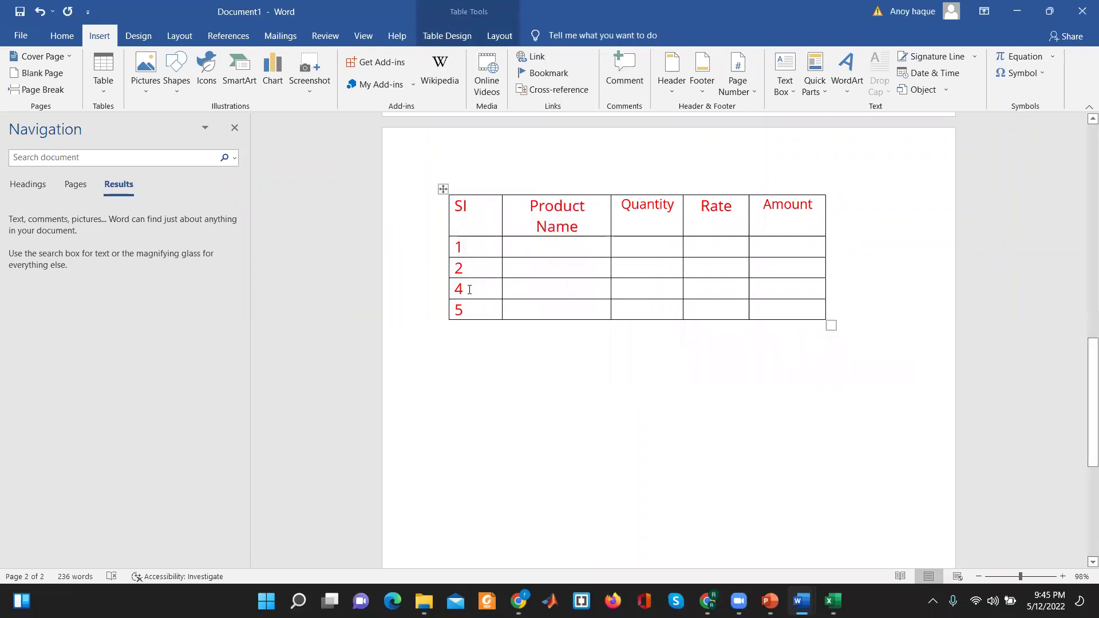
{"action": "key", "text": "BackSpace"}
Enter 3 as the third row's serial and change the last row's 5 to 4
{"action": "type", "text": "3"}
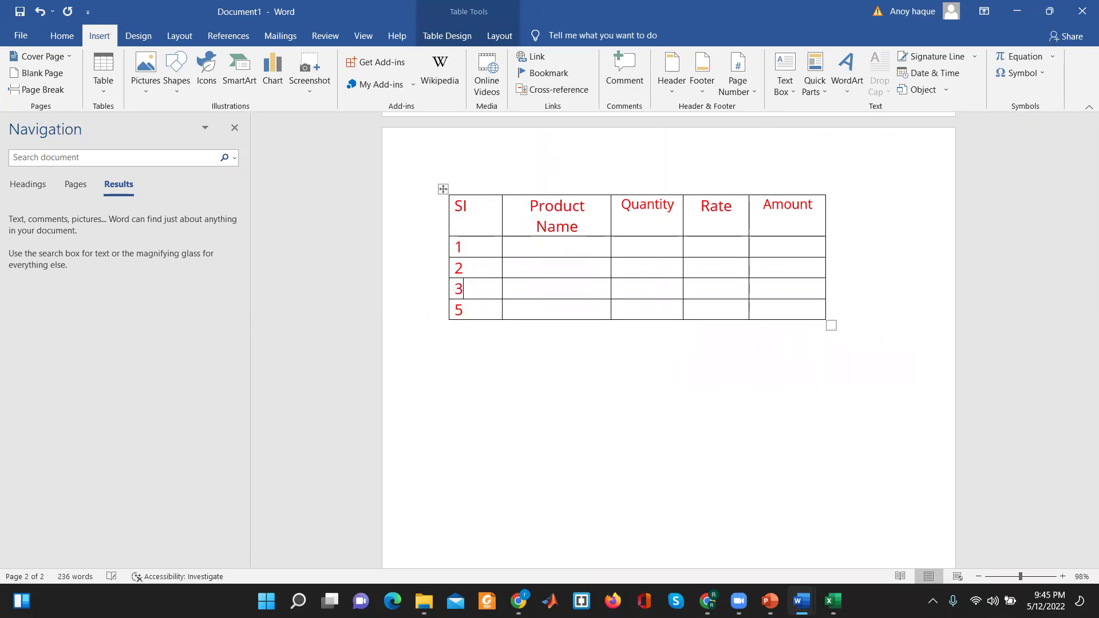
{"action": "left_click", "coordinate": [468, 311]}
{"action": "key", "text": "BackSpace"}
{"action": "type", "text": "4"}
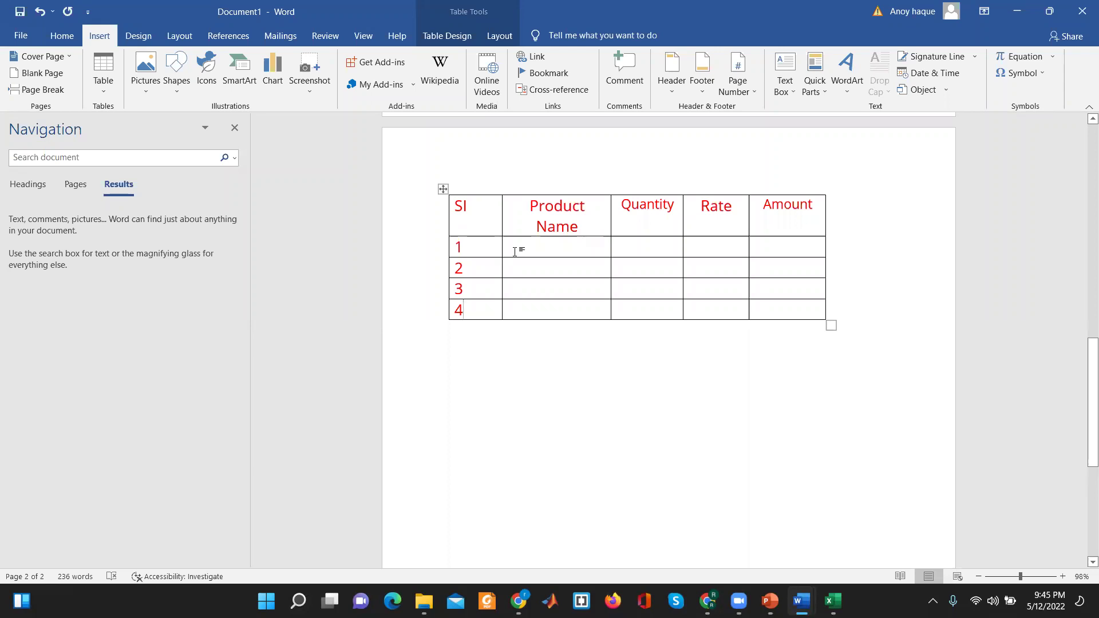
Open the Delete Cells choices for row 1's Product Name cell and close them unchanged
{"action": "left_click_drag", "start_coordinate": [500, 246], "coordinate": [507, 246]}
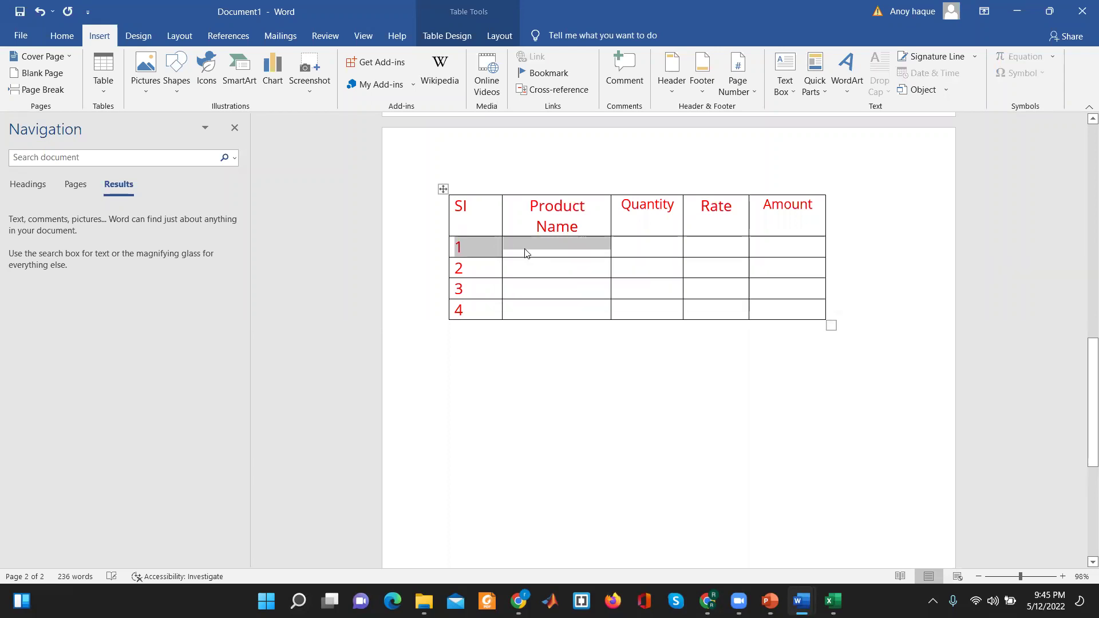
{"action": "left_click", "coordinate": [503, 248]}
{"action": "right_click", "coordinate": [504, 247]}
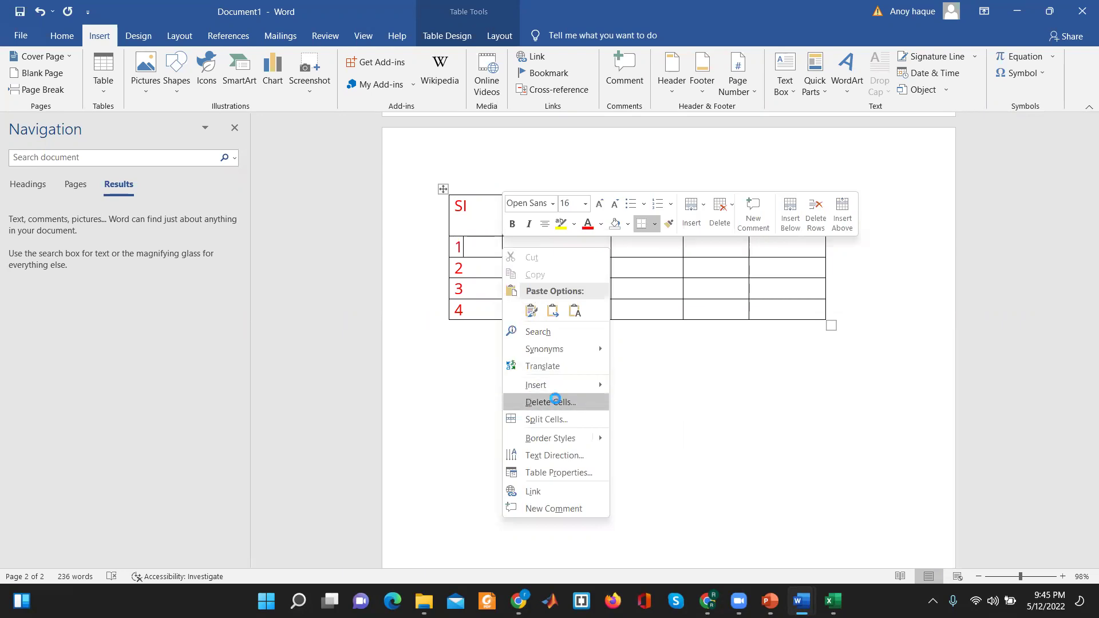
{"action": "left_click", "coordinate": [558, 402]}
{"action": "left_click", "coordinate": [607, 236]}
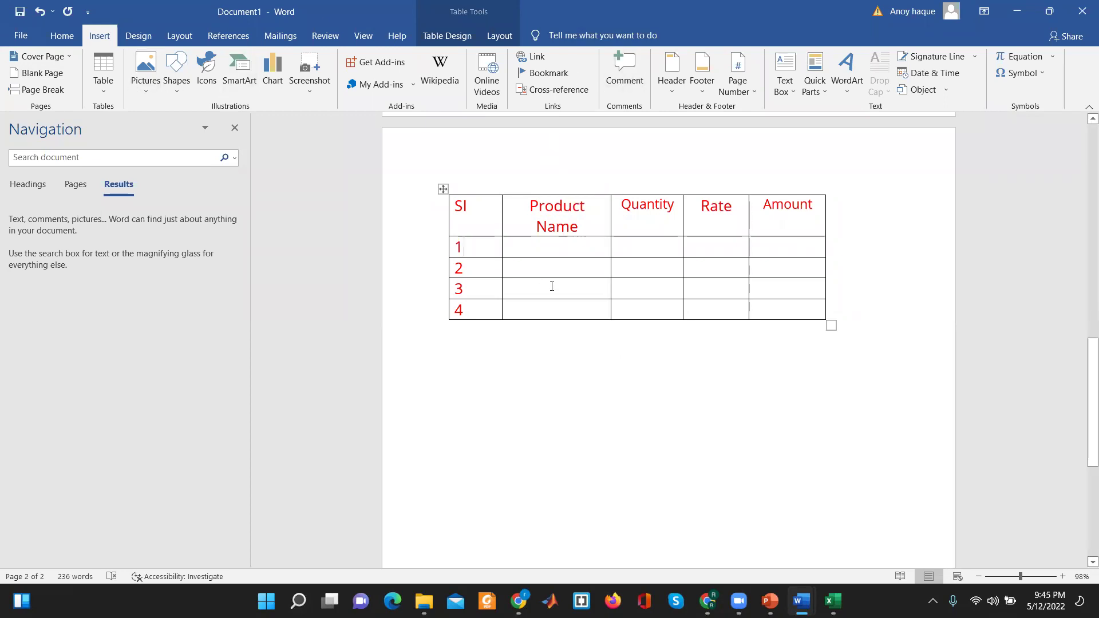
Select row 2's cells from Product Name to Amount and merge them into one cell
{"action": "left_click_drag", "start_coordinate": [629, 264], "coordinate": [501, 270]}
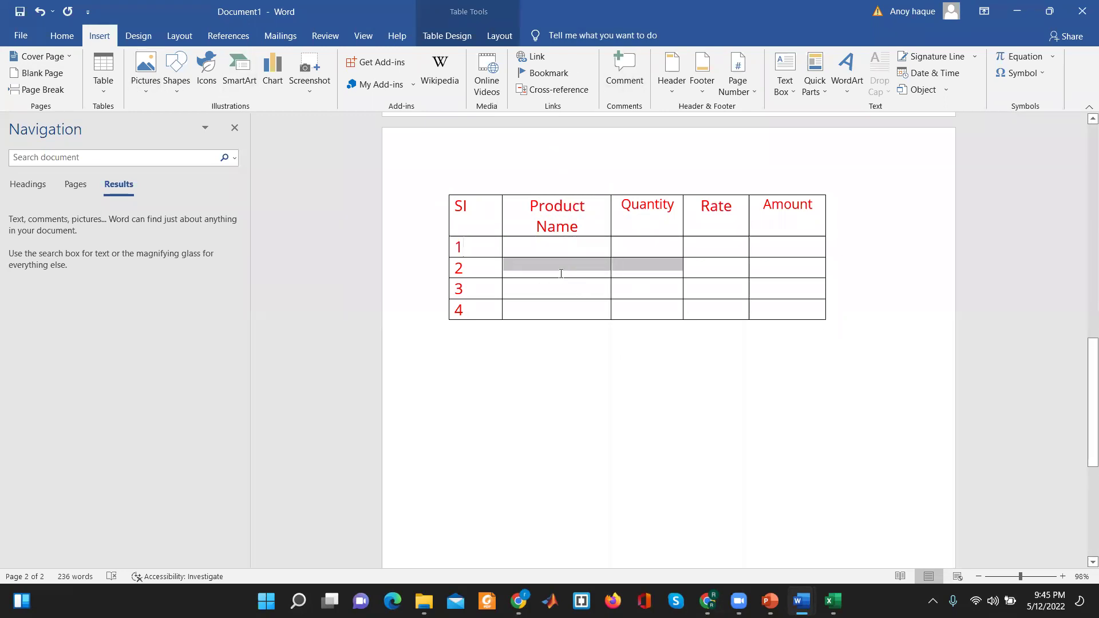
{"action": "left_click", "coordinate": [500, 270]}
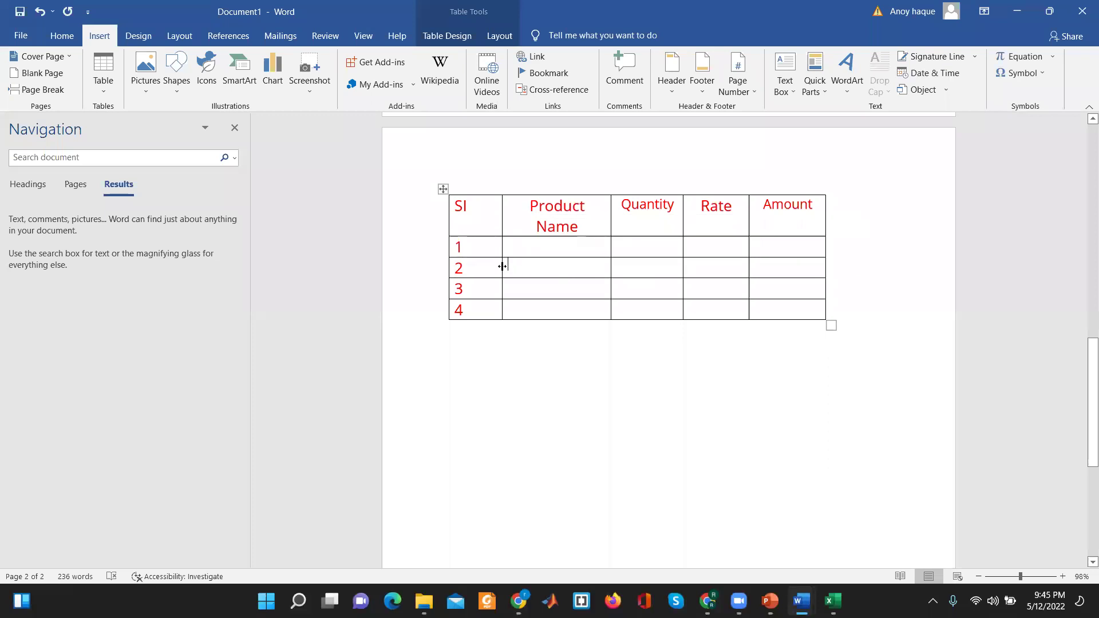
{"action": "left_click_drag", "start_coordinate": [496, 269], "coordinate": [781, 261]}
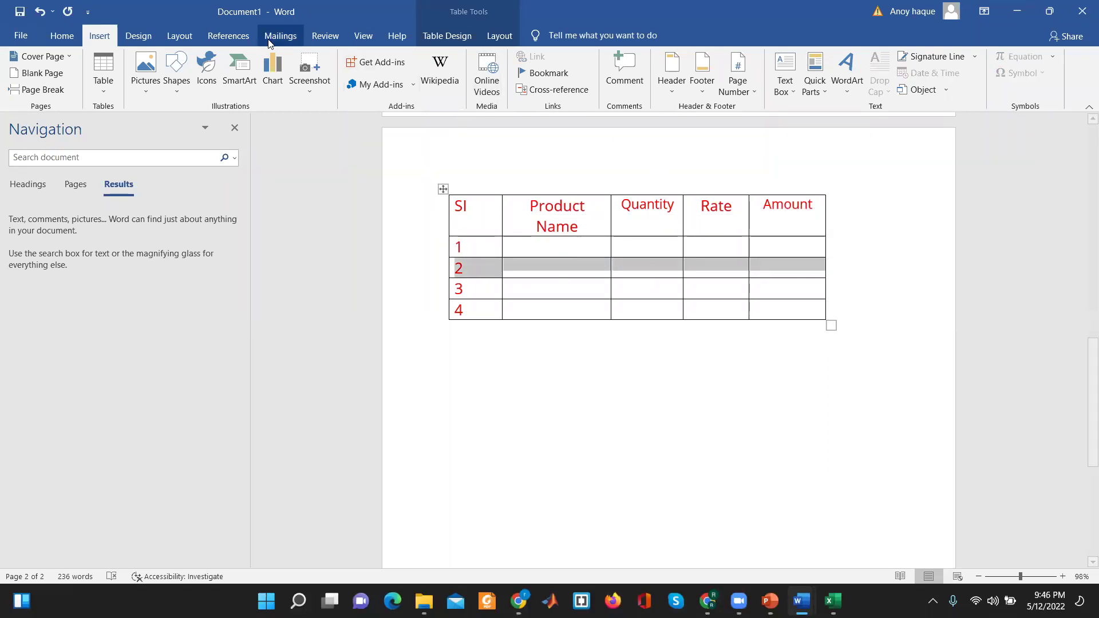
{"action": "left_click", "coordinate": [138, 36]}
{"action": "left_click", "coordinate": [62, 36]}
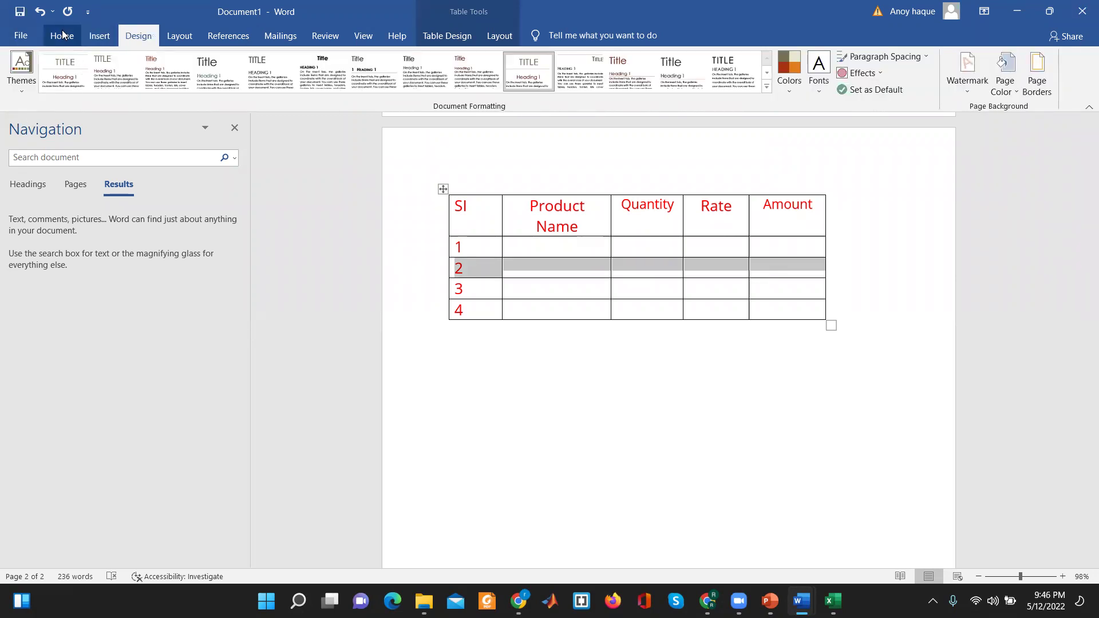
{"action": "left_click", "coordinate": [106, 40]}
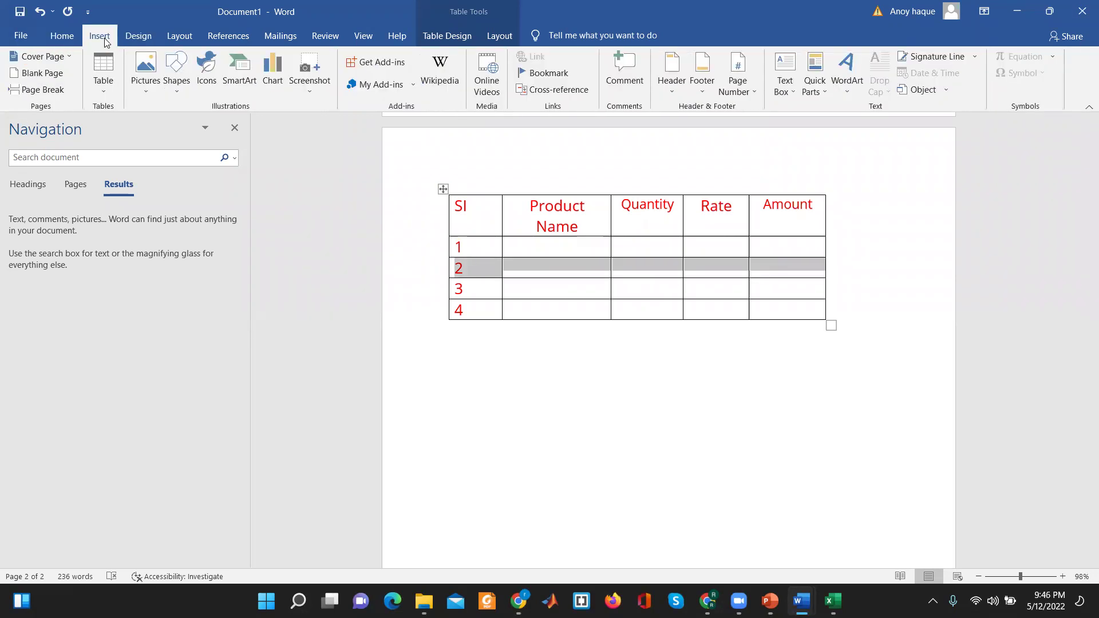
{"action": "right_click", "coordinate": [642, 267]}
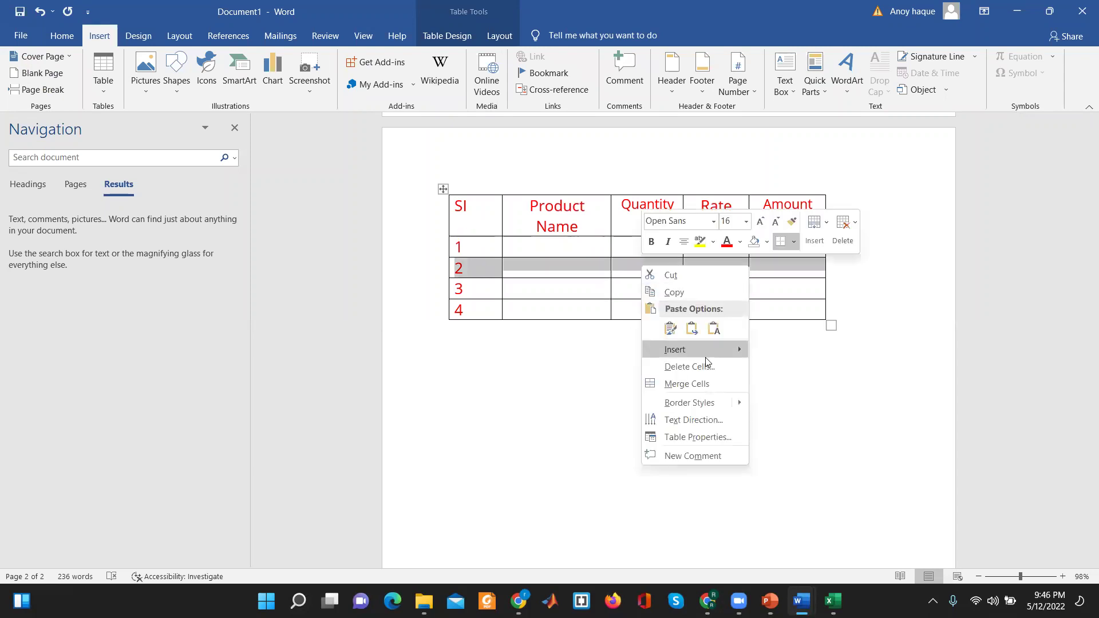
{"action": "left_click", "coordinate": [703, 388]}
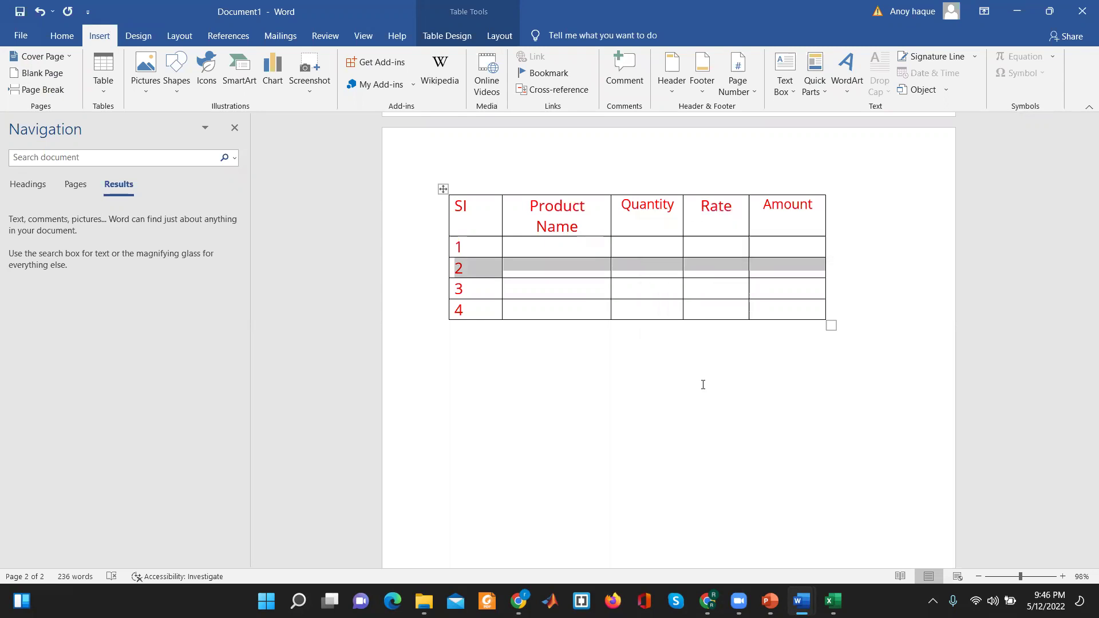
{"action": "left_click", "coordinate": [397, 409]}
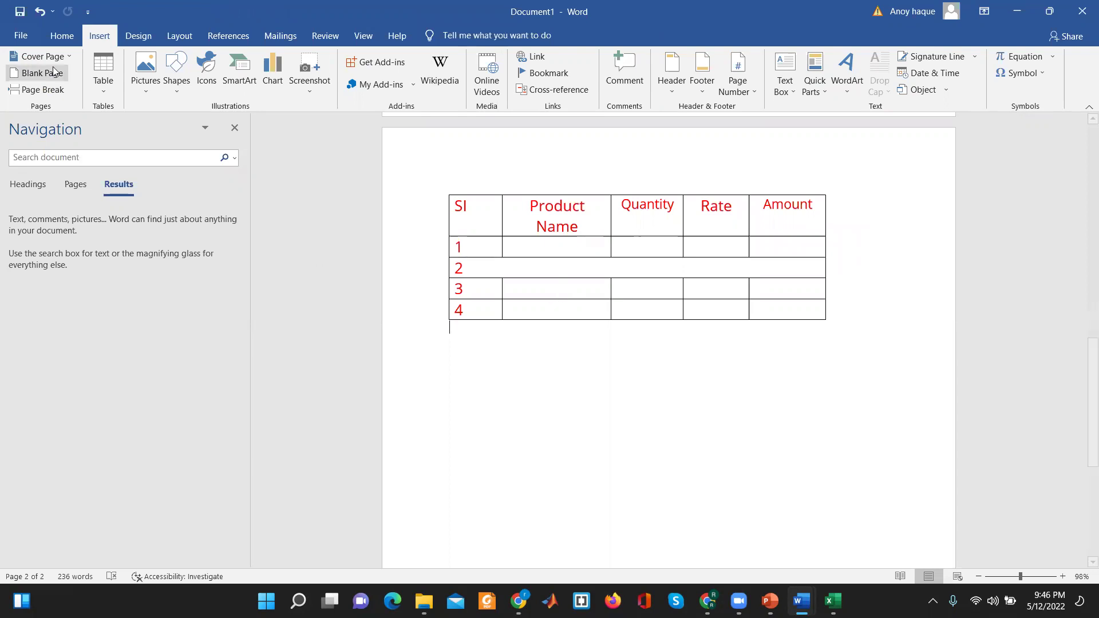
Draw a vertical border in row 2 with Draw Table, separating the SI cell
{"action": "left_click", "coordinate": [69, 41]}
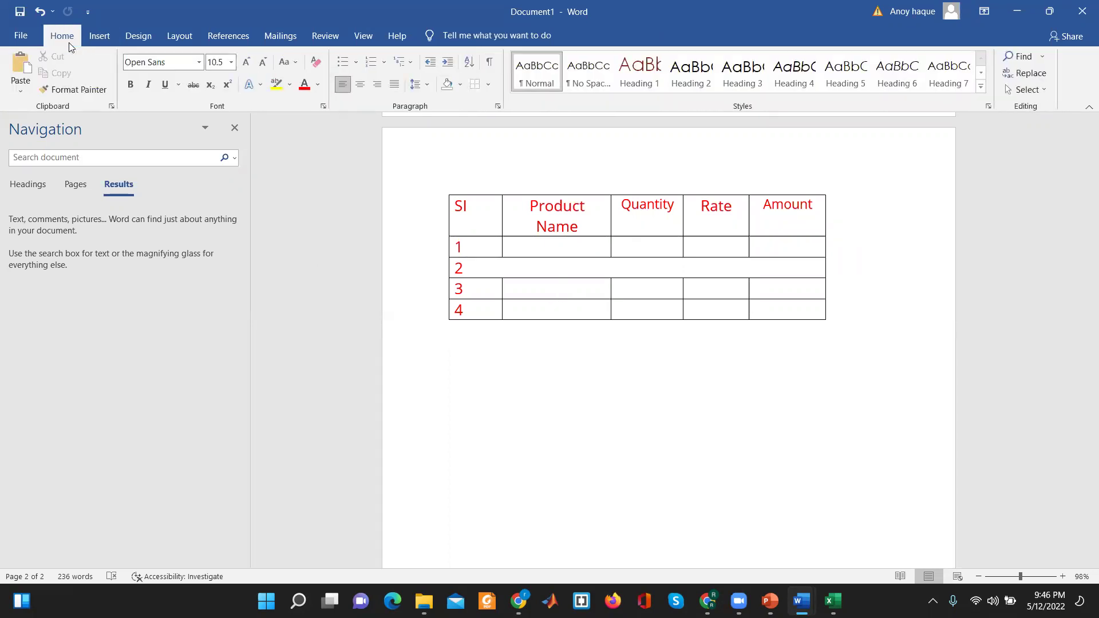
{"action": "left_click", "coordinate": [99, 38]}
{"action": "left_click", "coordinate": [106, 95]}
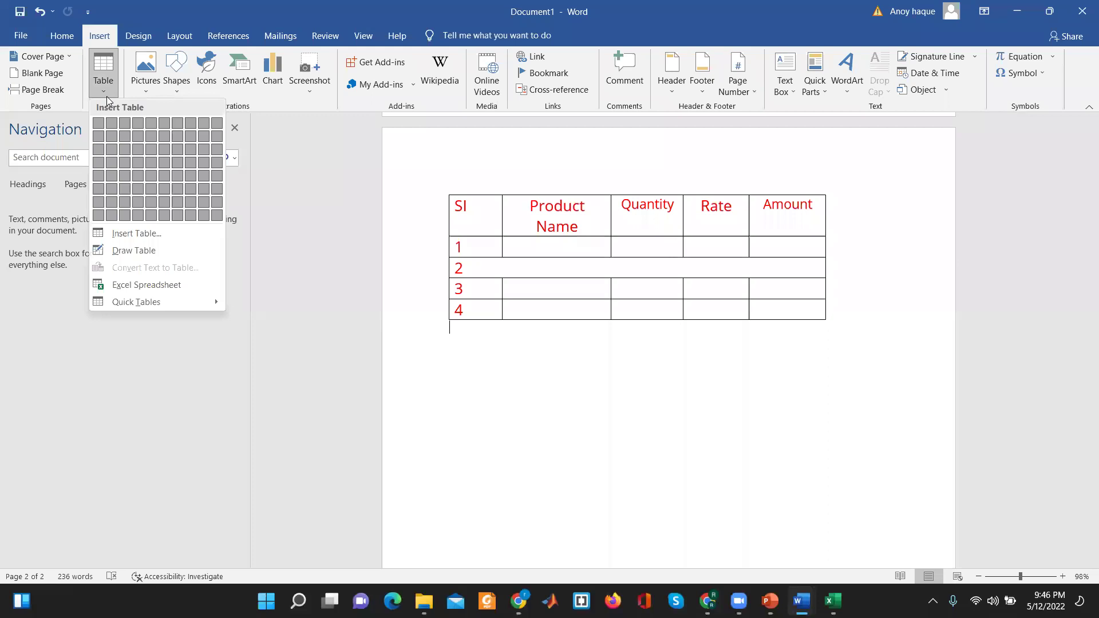
{"action": "left_click", "coordinate": [621, 377]}
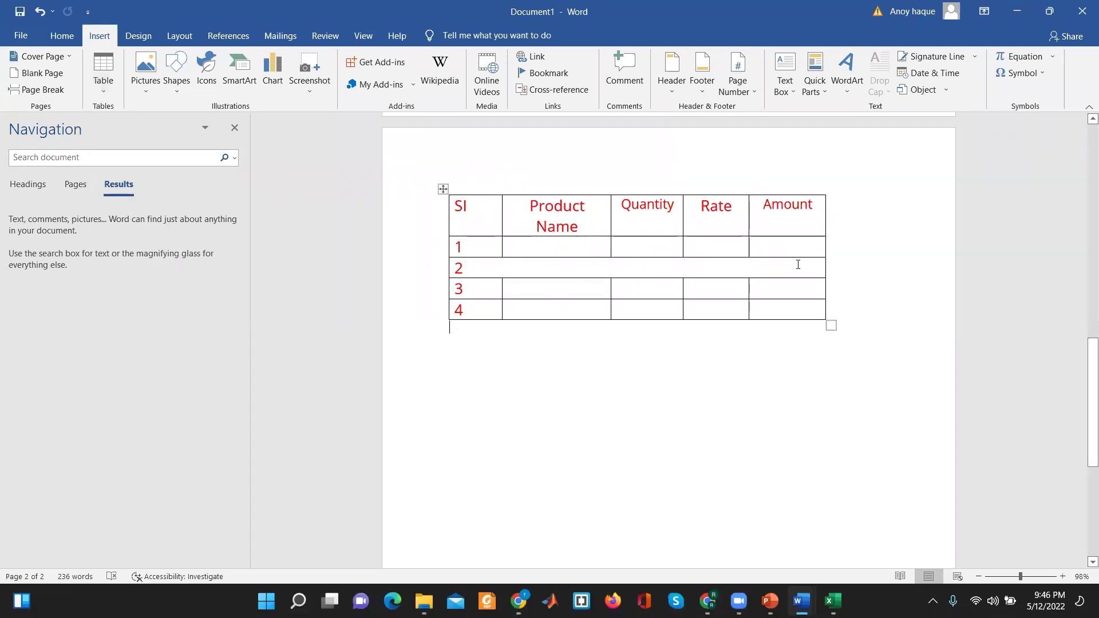
{"action": "left_click", "coordinate": [580, 269]}
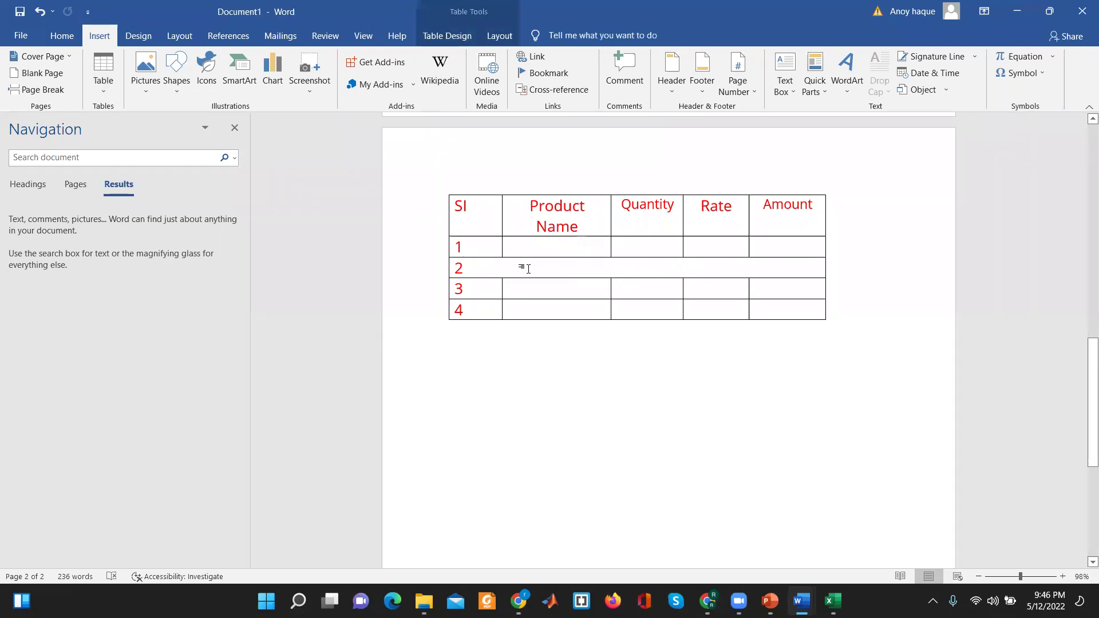
{"action": "left_click", "coordinate": [104, 91]}
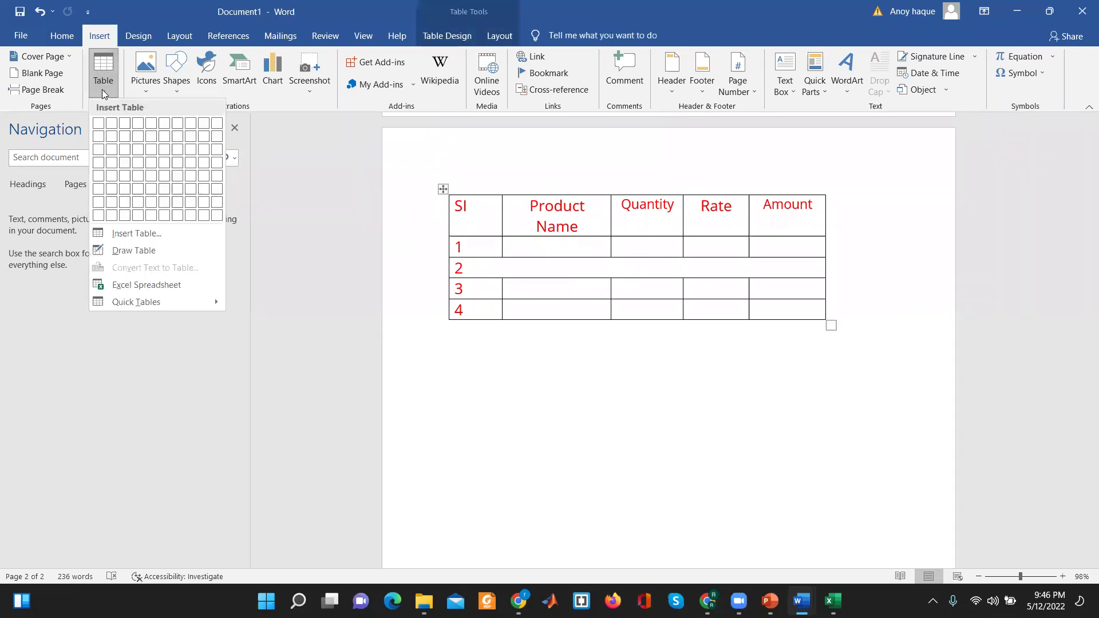
{"action": "left_click", "coordinate": [133, 252]}
{"action": "left_click_drag", "start_coordinate": [503, 253], "coordinate": [504, 280]}
{"action": "key", "text": "Escape"}
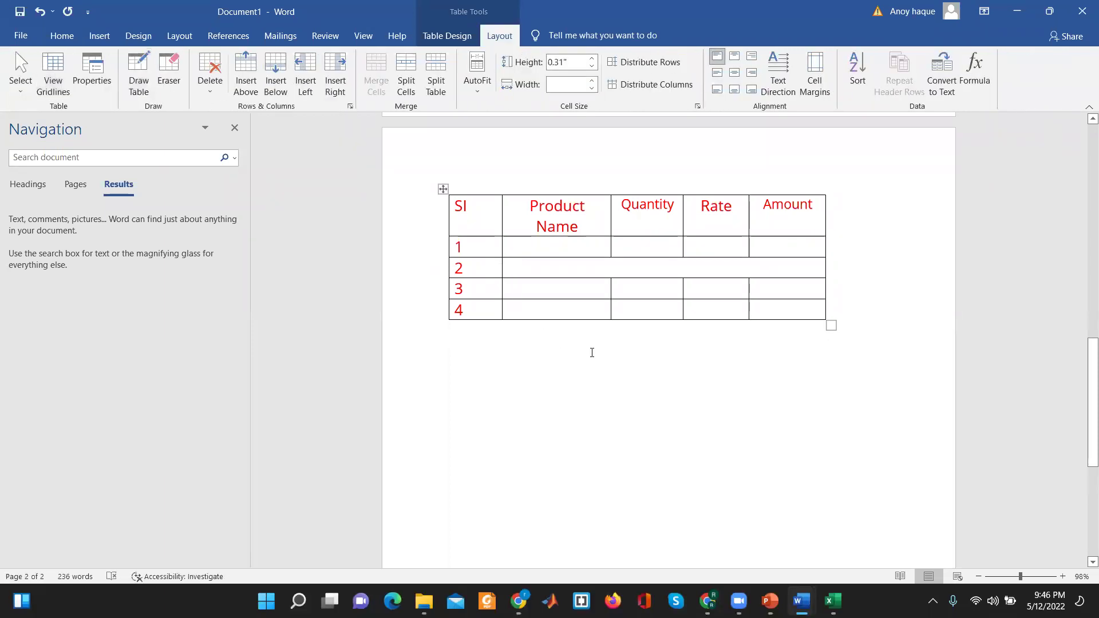
Move the row-1 Quantity cell content down and paste it into row 2
{"action": "left_click", "coordinate": [612, 253]}
{"action": "left_click", "coordinate": [610, 254]}
{"action": "left_click_drag", "start_coordinate": [610, 254], "coordinate": [608, 277]}
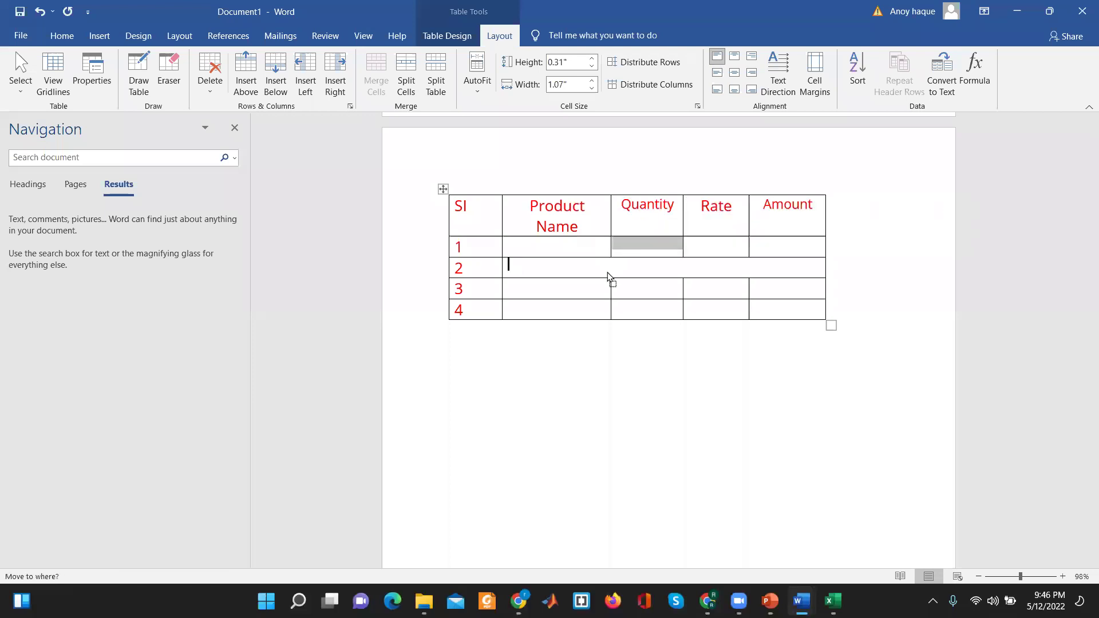
{"action": "left_click", "coordinate": [143, 89]}
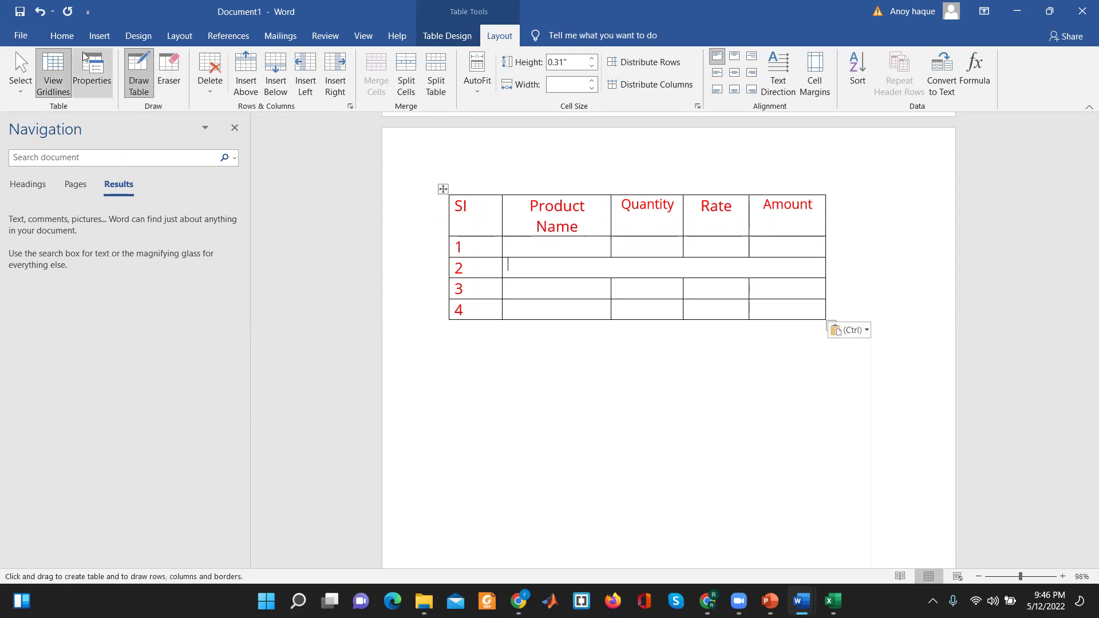
{"action": "left_click", "coordinate": [99, 40]}
{"action": "left_click", "coordinate": [106, 91]}
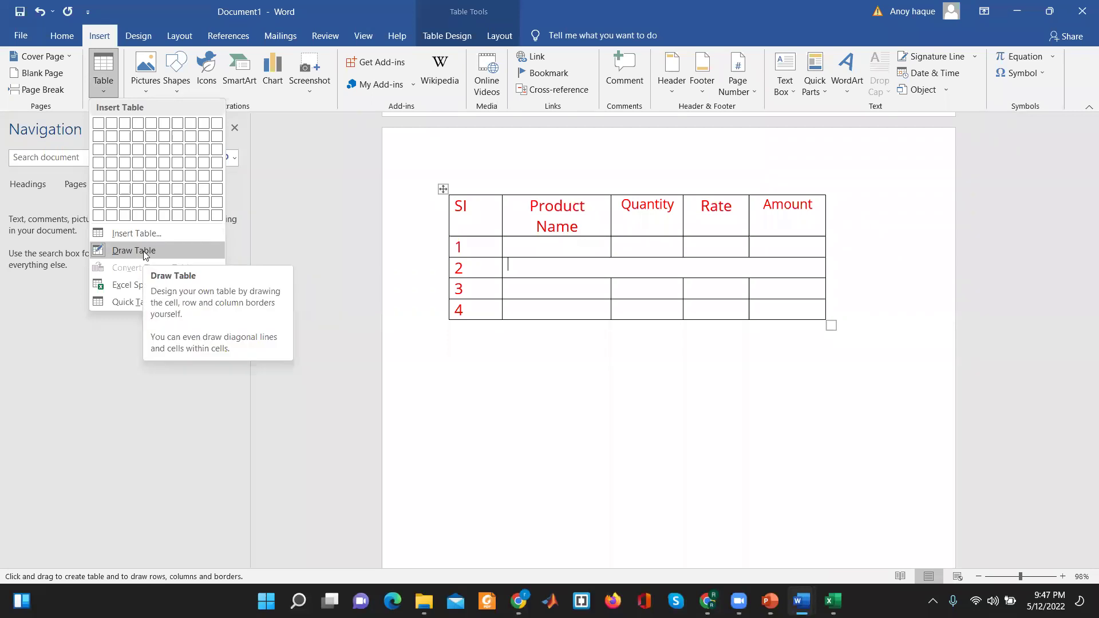
{"action": "left_click", "coordinate": [145, 254]}
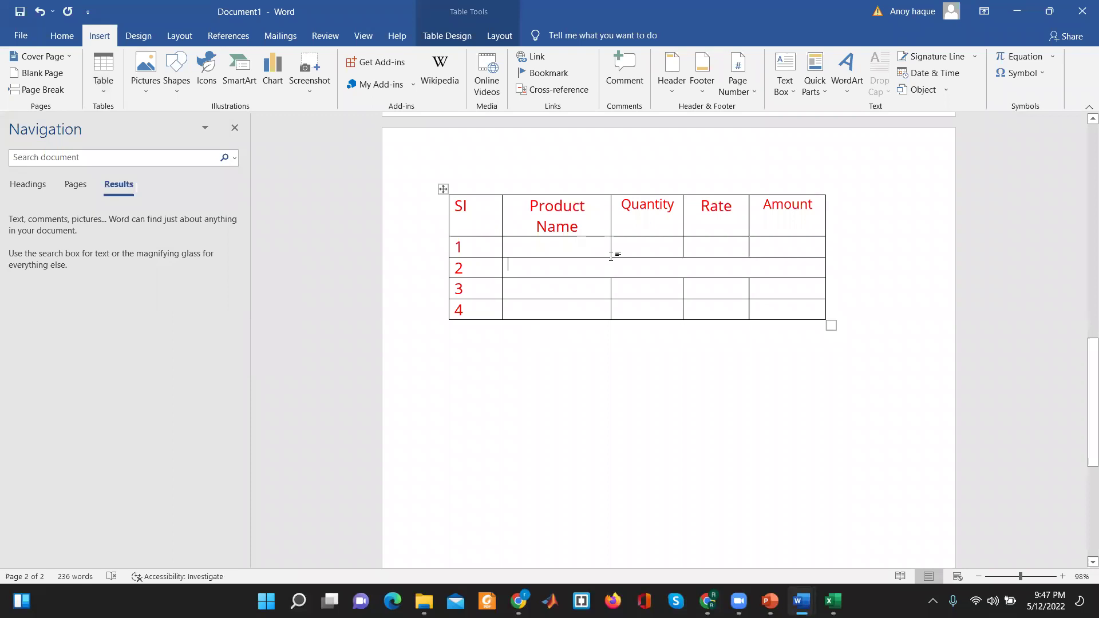
{"action": "key", "text": "ctrl+v"}
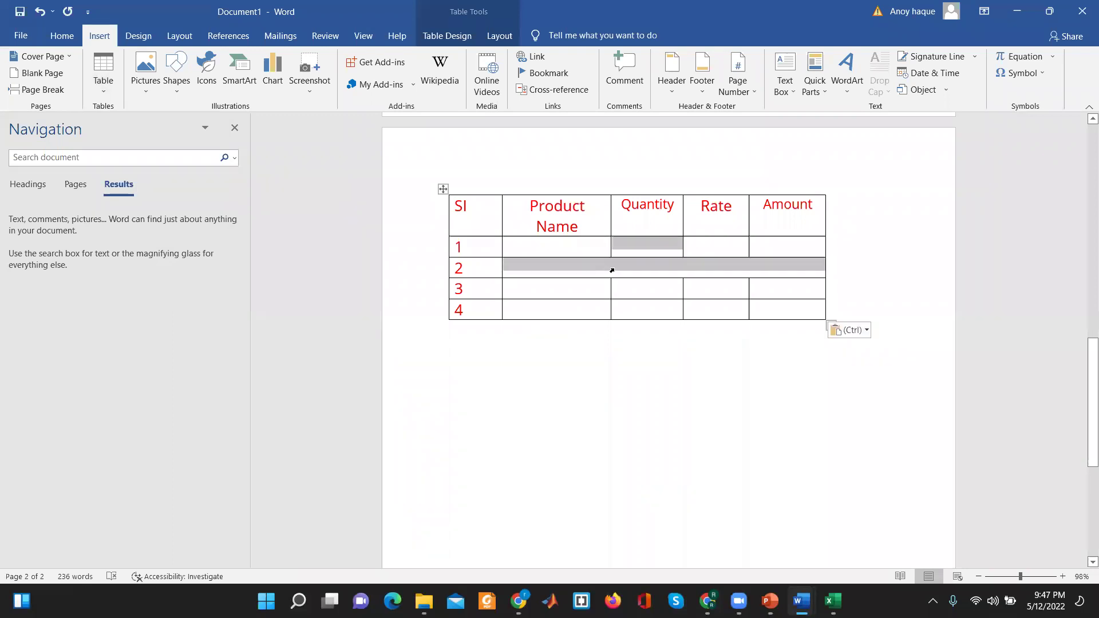
Draw a second vertical border down row 2 after the Product Name column
{"action": "left_click", "coordinate": [614, 271]}
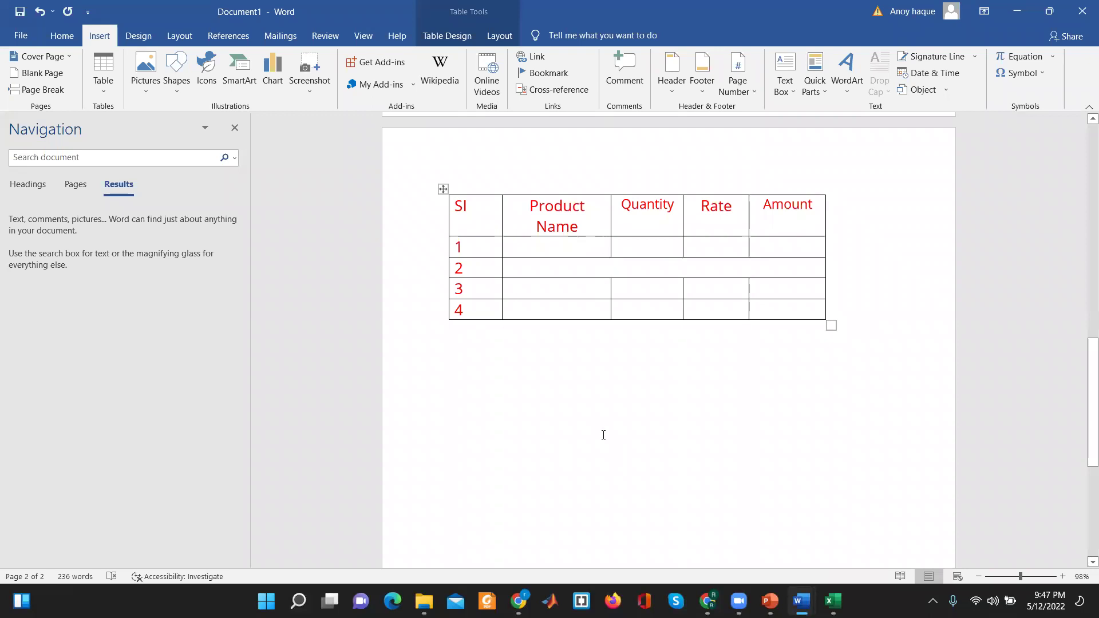
{"action": "left_click", "coordinate": [501, 274]}
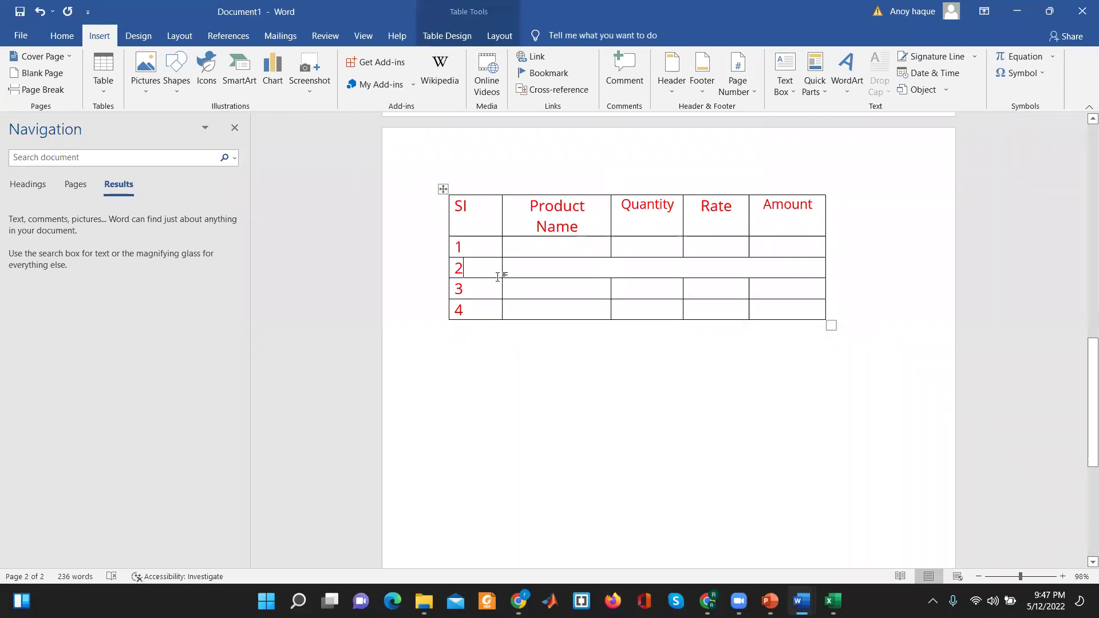
{"action": "left_click", "coordinate": [105, 86]}
{"action": "left_click", "coordinate": [128, 251]}
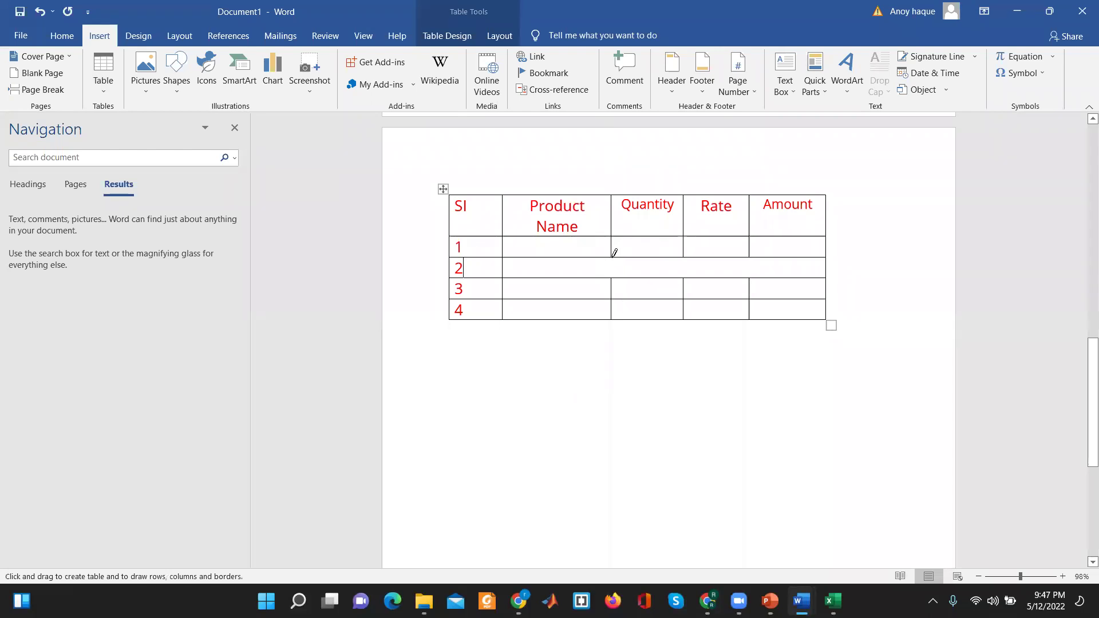
{"action": "left_click_drag", "start_coordinate": [614, 253], "coordinate": [614, 277]}
{"action": "key", "text": "Escape"}
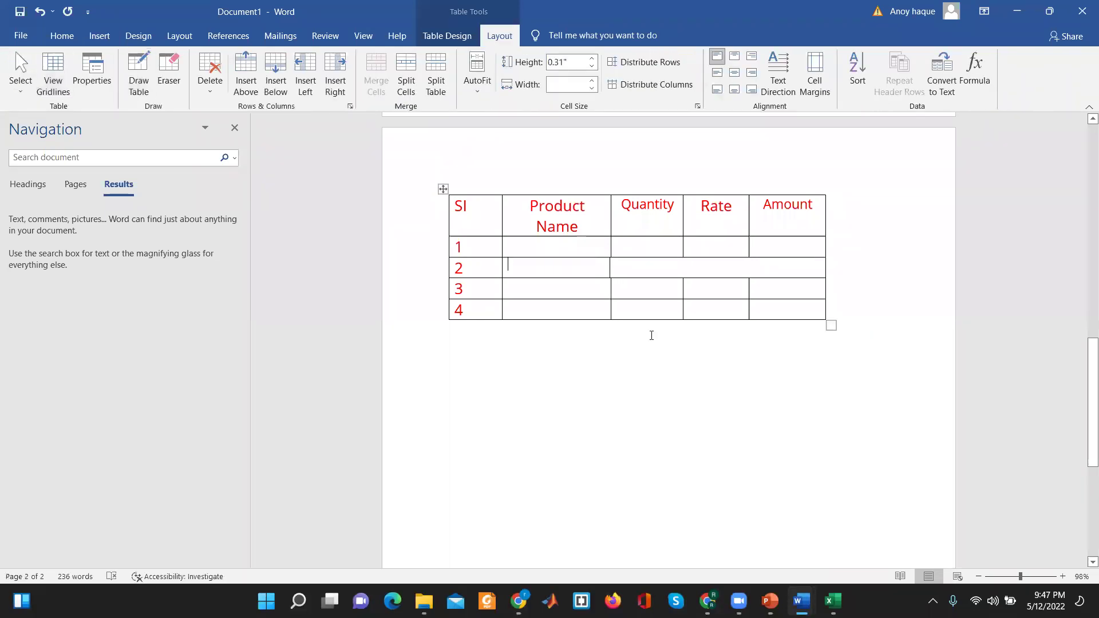
Split the row-3 Product Name cell into 2 columns and 1 row via Split Cells
{"action": "right_click", "coordinate": [697, 271]}
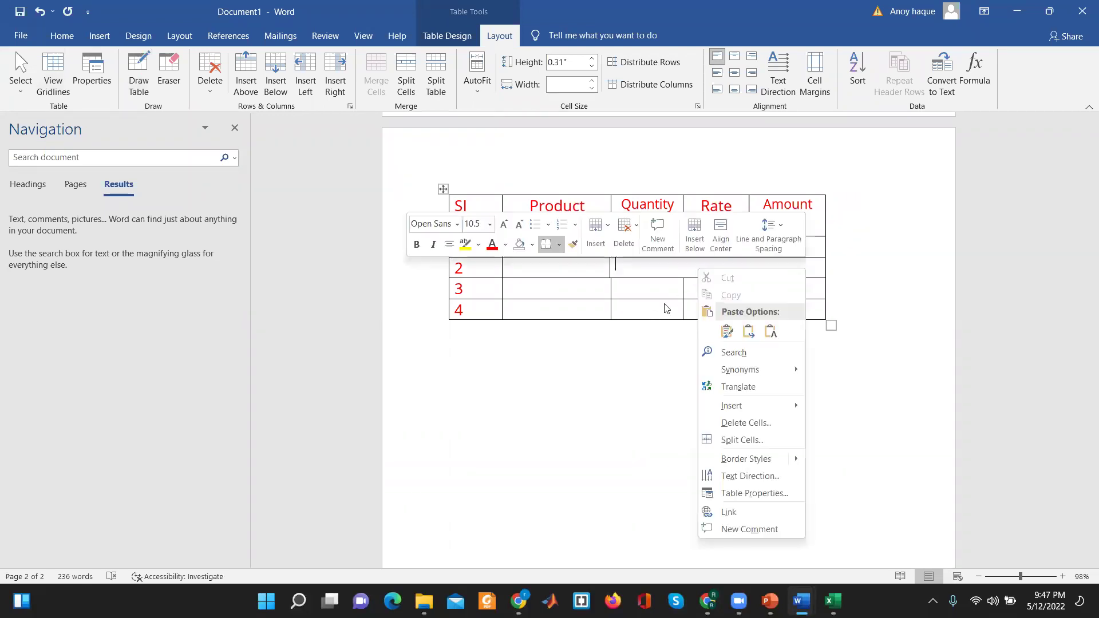
{"action": "key", "text": "Escape"}
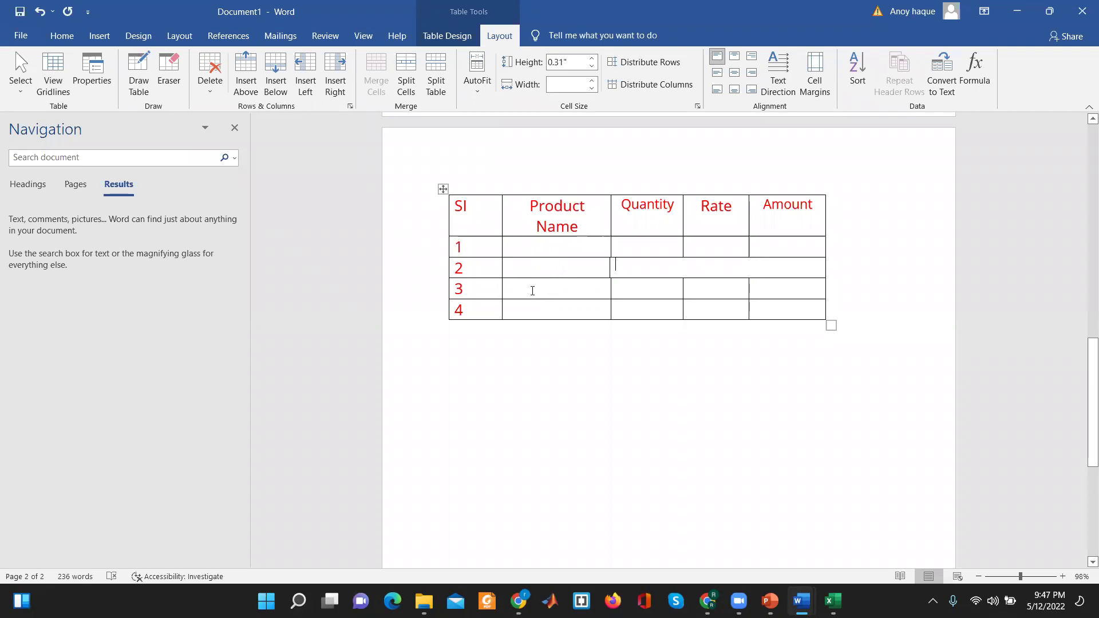
{"action": "right_click", "coordinate": [542, 287]}
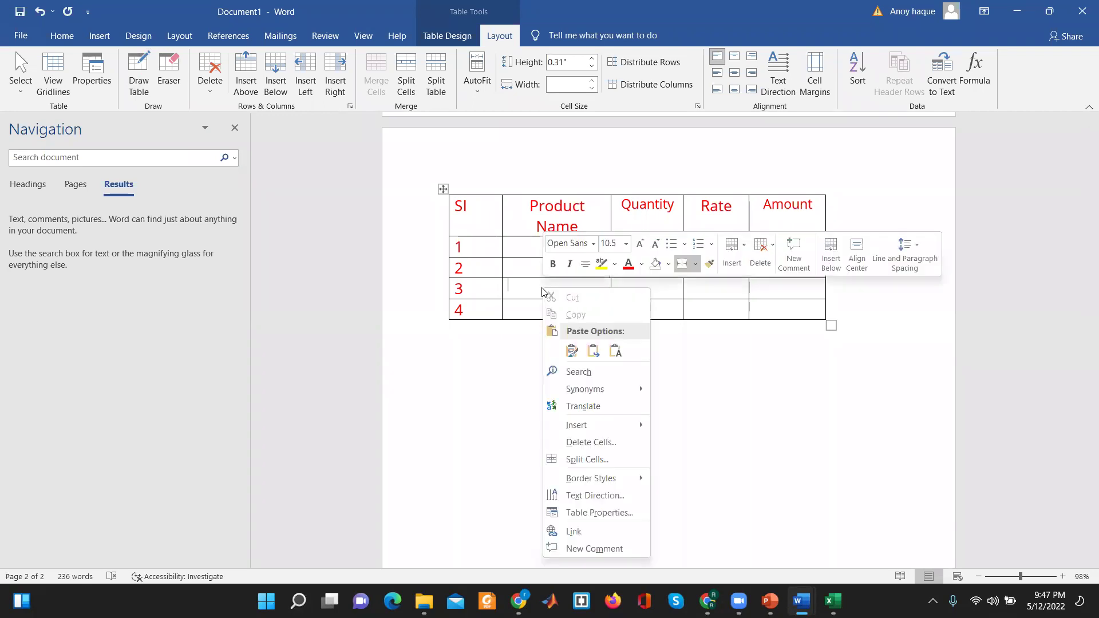
{"action": "left_click", "coordinate": [538, 289]}
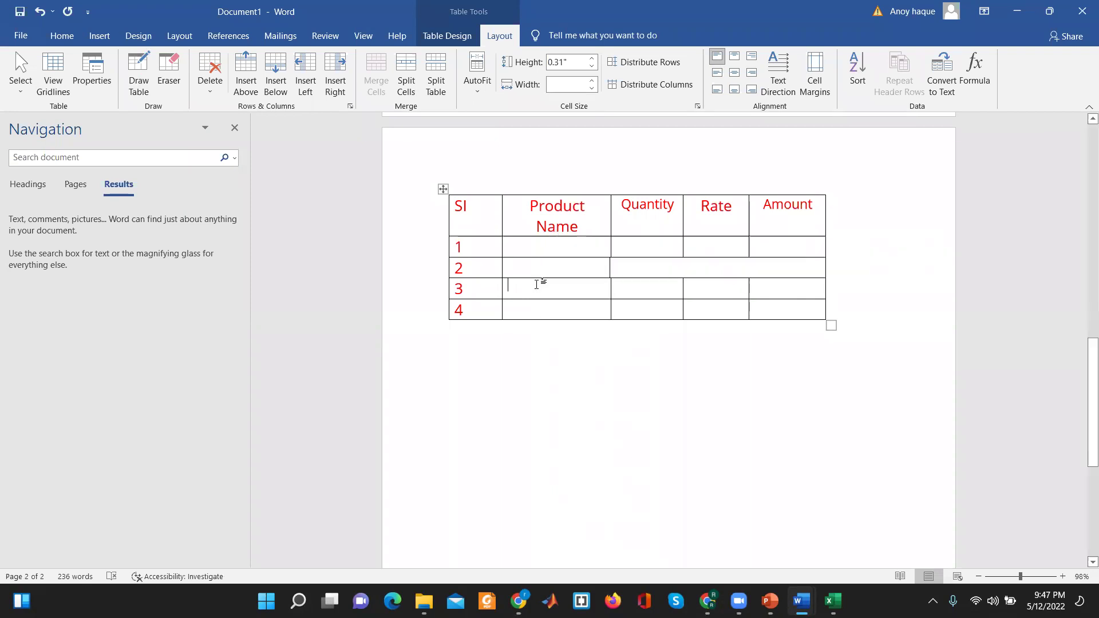
{"action": "right_click", "coordinate": [550, 287]}
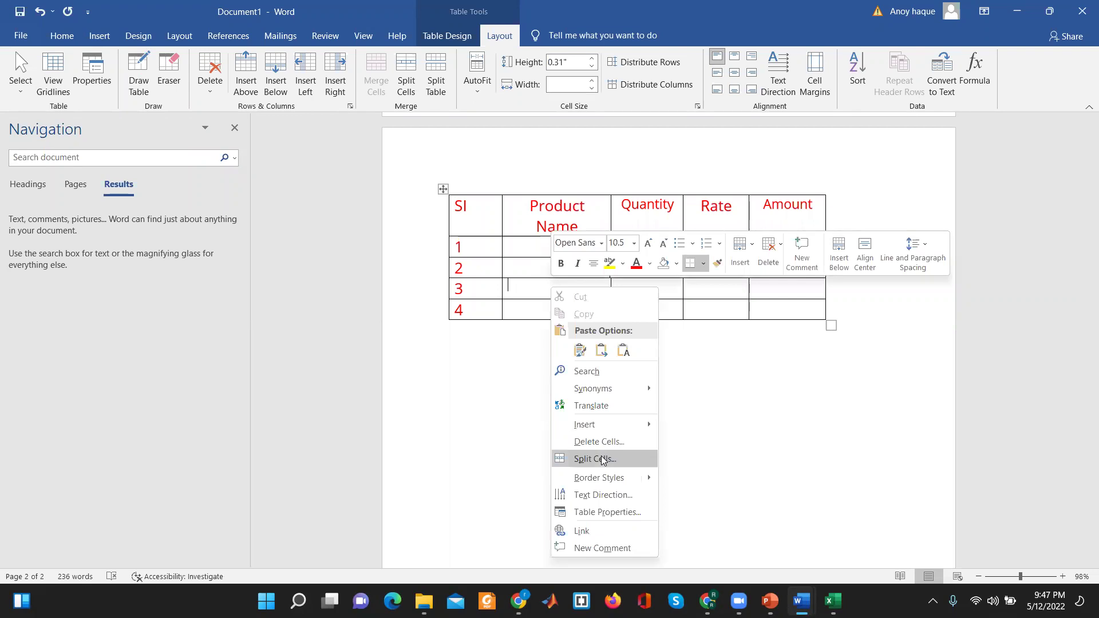
{"action": "left_click", "coordinate": [601, 458]}
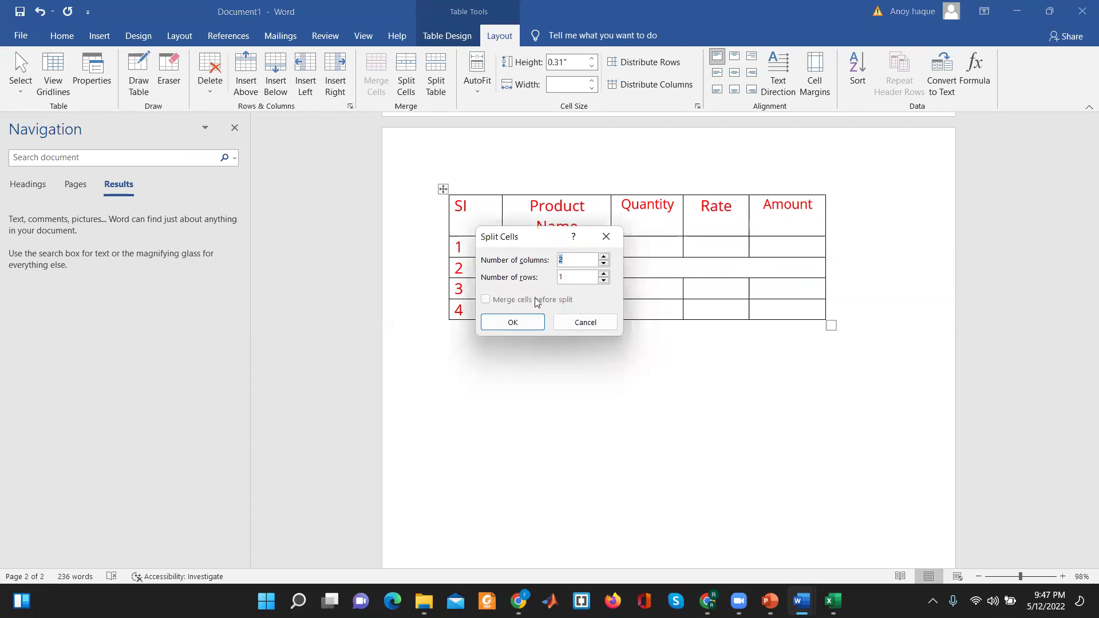
{"action": "left_click", "coordinate": [518, 322]}
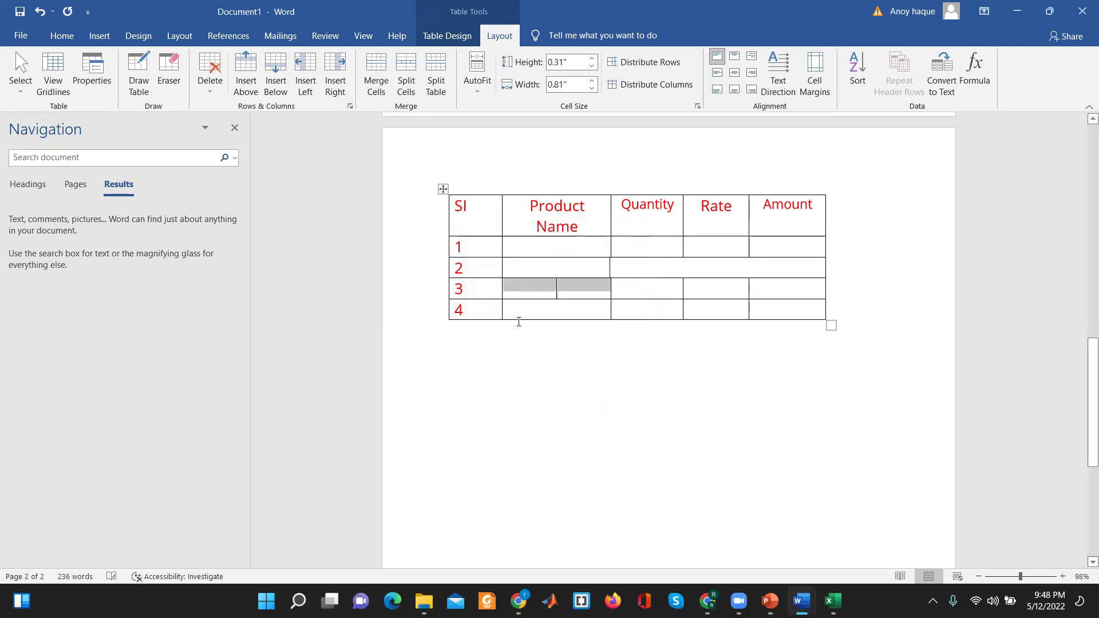
{"action": "left_click", "coordinate": [585, 372]}
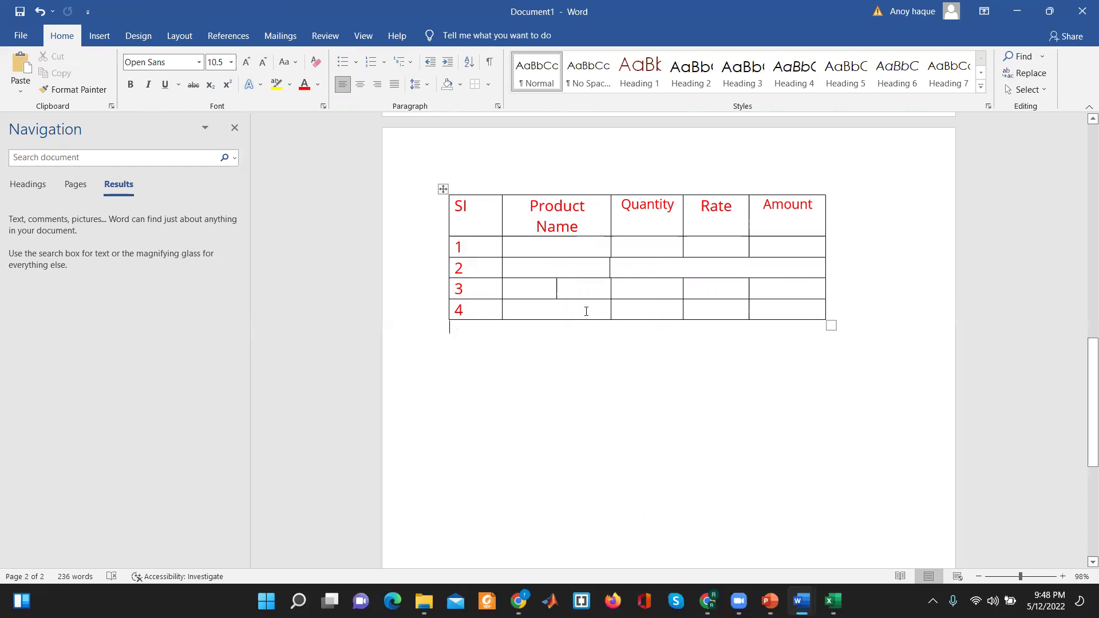
Undo the row-3 cell split and the earlier row-2 change with Ctrl+Z
{"action": "key", "text": "ctrl+z"}
{"action": "key", "text": "ctrl+z"}
{"action": "key", "text": "ctrl+z"}
{"action": "key", "text": "ctrl+z"}
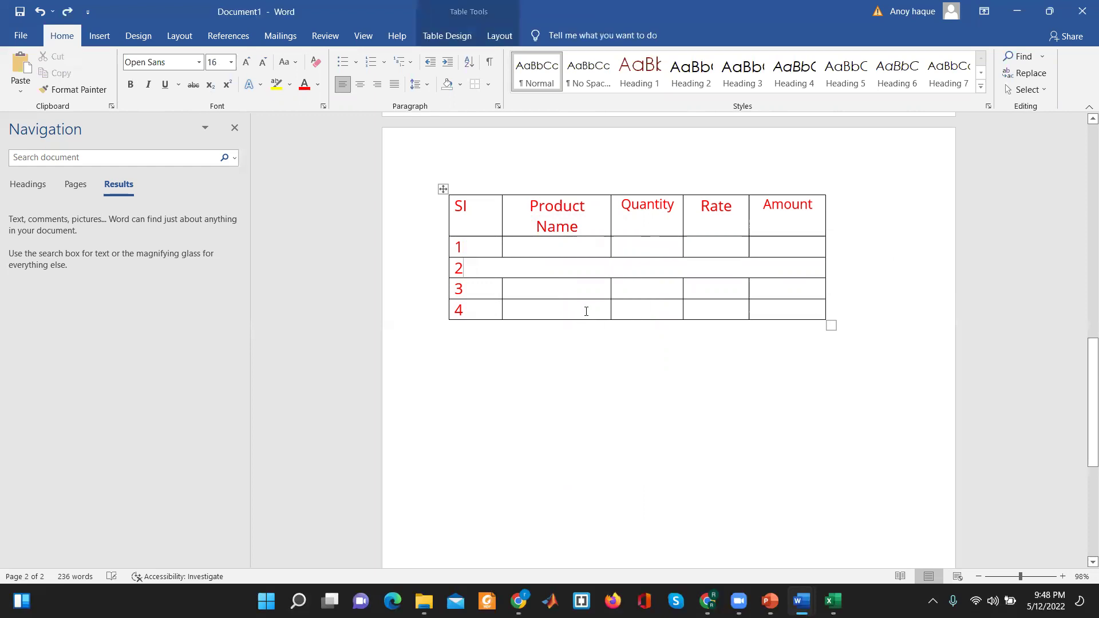
{"action": "key", "text": "ctrl+z"}
{"action": "left_click", "coordinate": [627, 389]}
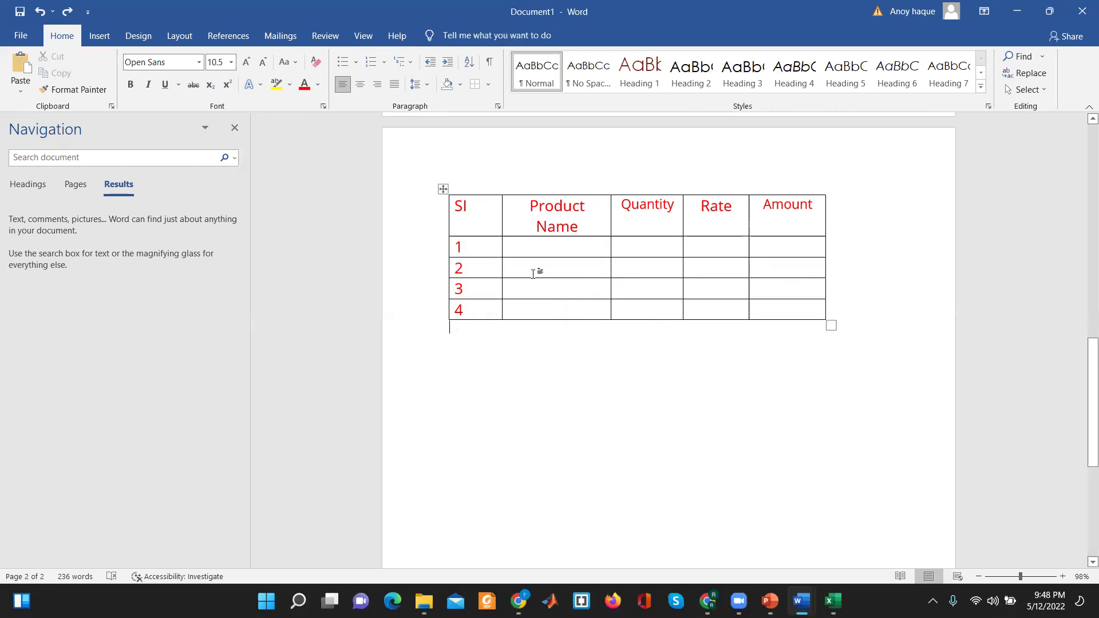
Draw a vertical line through the Product Name cells of rows 1–3 with Draw Table
{"action": "left_click", "coordinate": [561, 245]}
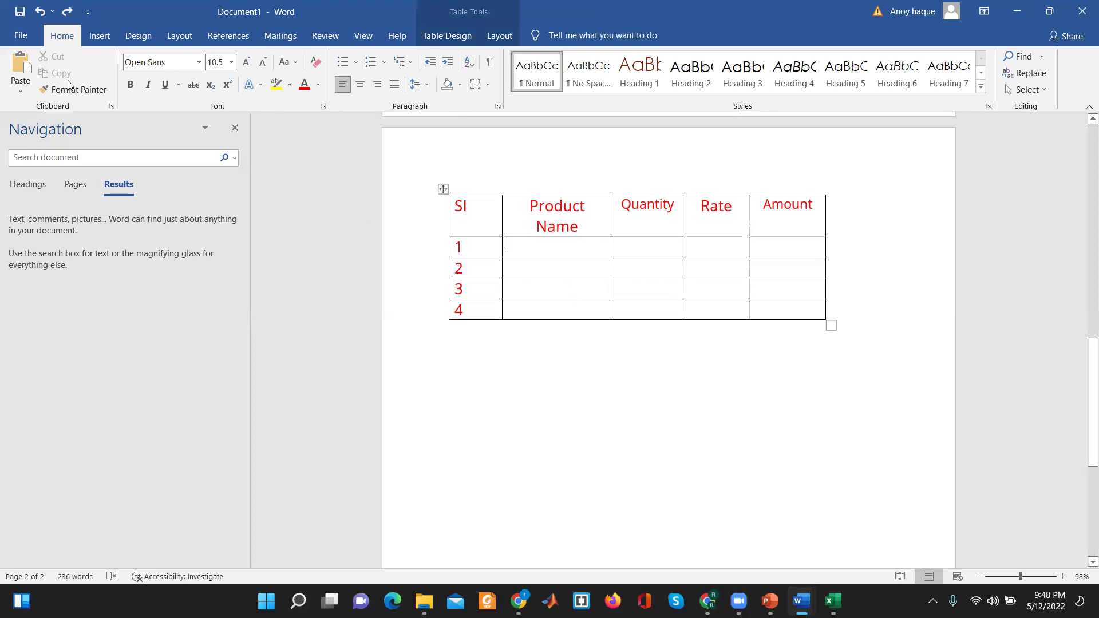
{"action": "left_click", "coordinate": [99, 36]}
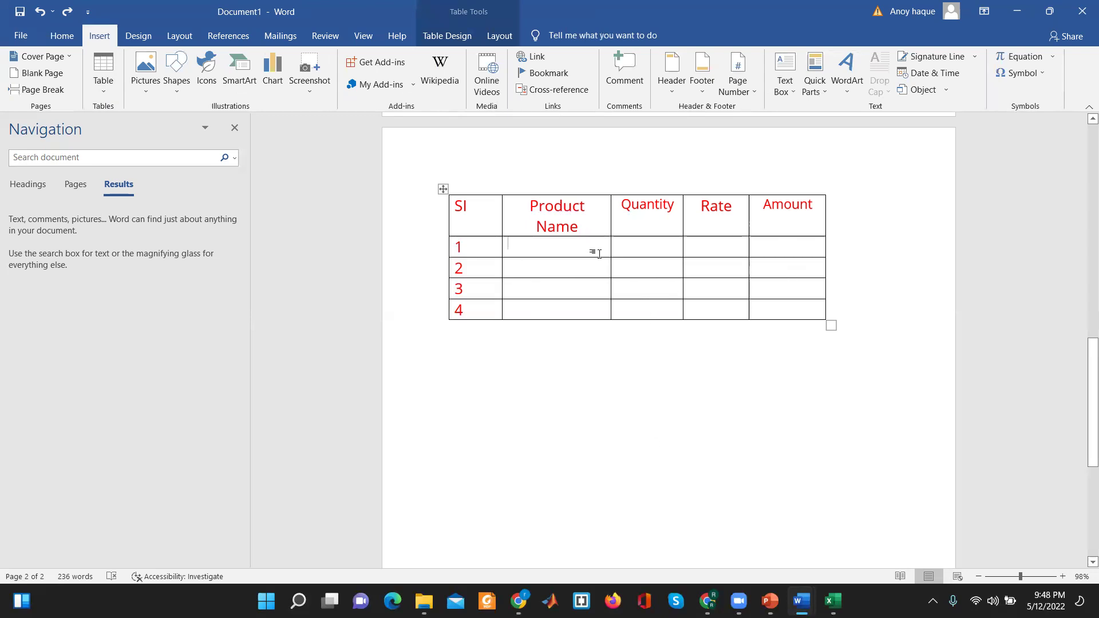
{"action": "left_click", "coordinate": [100, 92]}
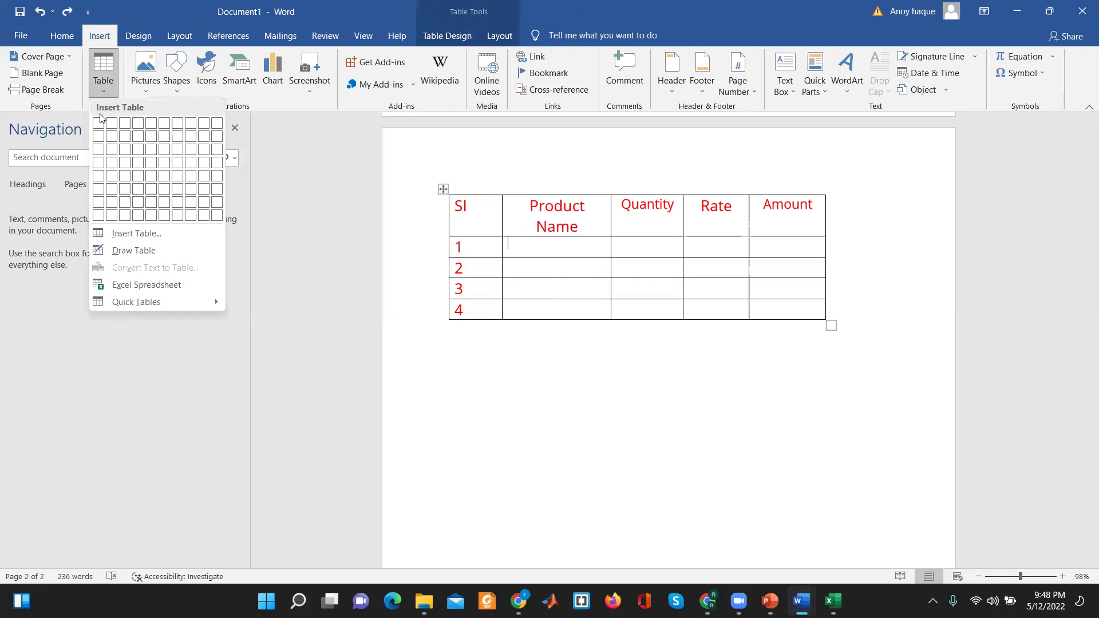
{"action": "left_click", "coordinate": [134, 250]}
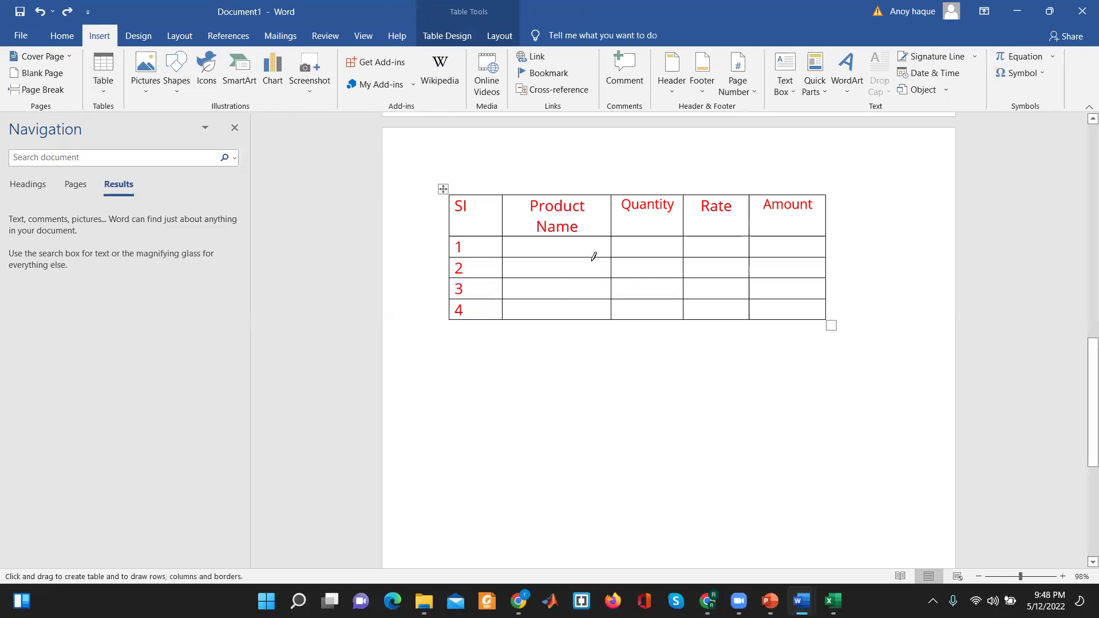
{"action": "left_click_drag", "start_coordinate": [553, 252], "coordinate": [552, 280]}
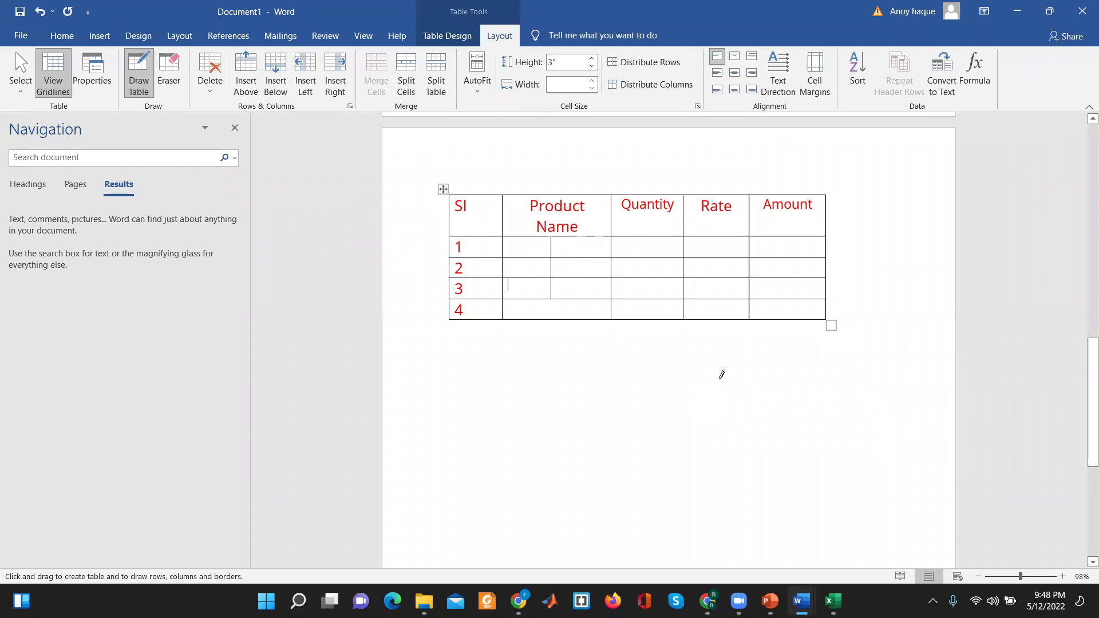
Bring up the context menu for the row-2 Amount cell
{"action": "left_click", "coordinate": [783, 264]}
{"action": "right_click", "coordinate": [782, 265]}
{"action": "key", "text": "Escape"}
{"action": "right_click", "coordinate": [786, 265]}
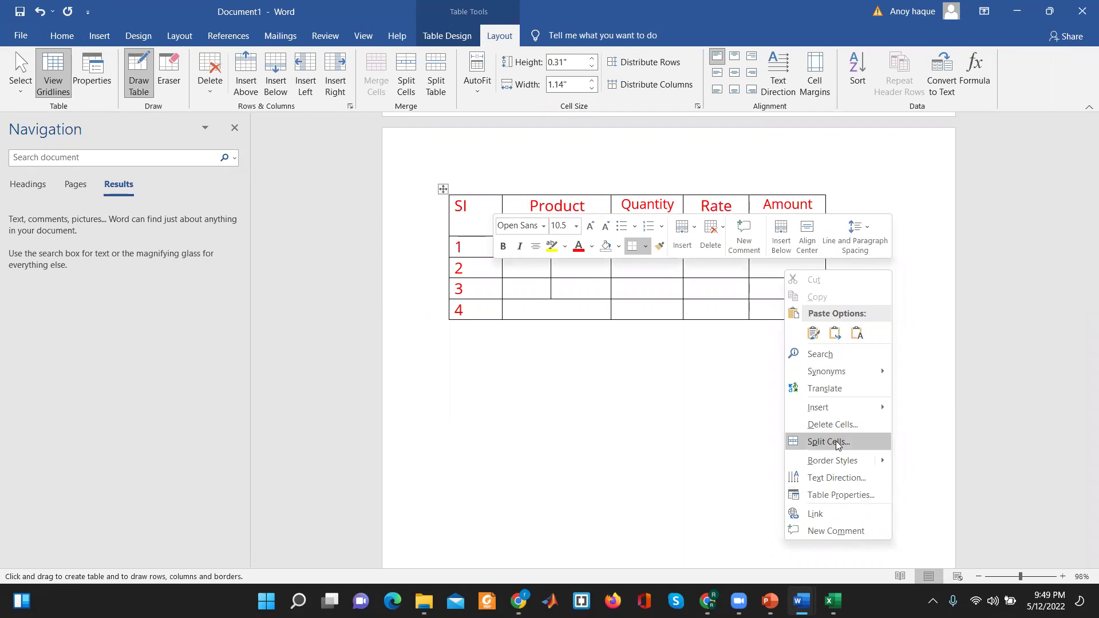
Split the row-2 Amount cell into 3 columns, then undo the splits with Ctrl+Z
{"action": "left_click", "coordinate": [837, 445]}
{"action": "left_click", "coordinate": [576, 260]}
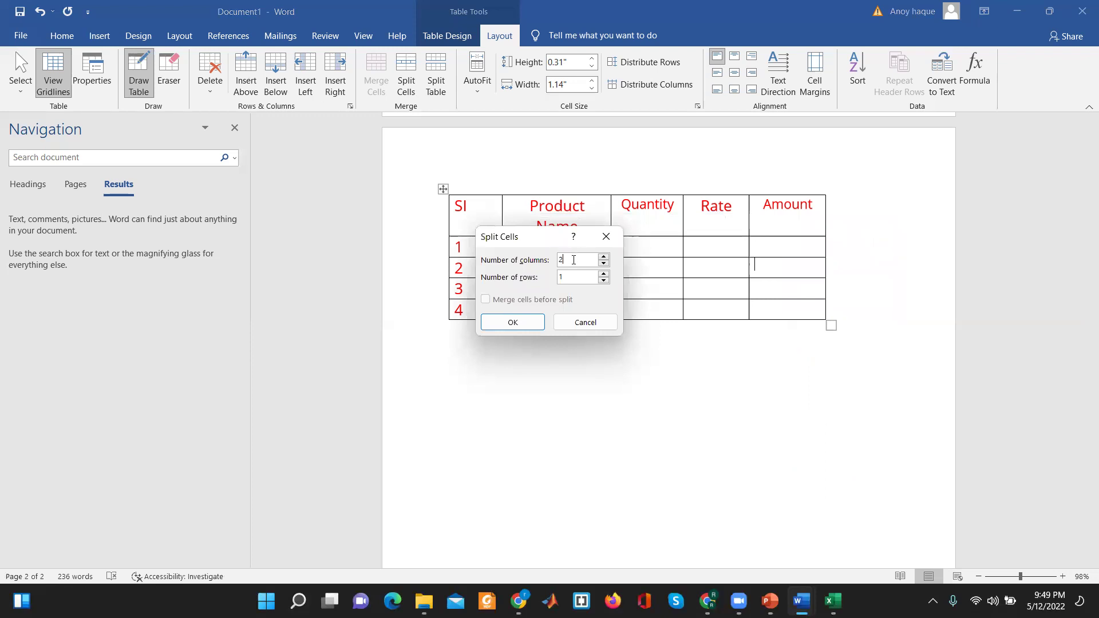
{"action": "key", "text": "BackSpace"}
{"action": "type", "text": "3"}
{"action": "left_click", "coordinate": [513, 322]}
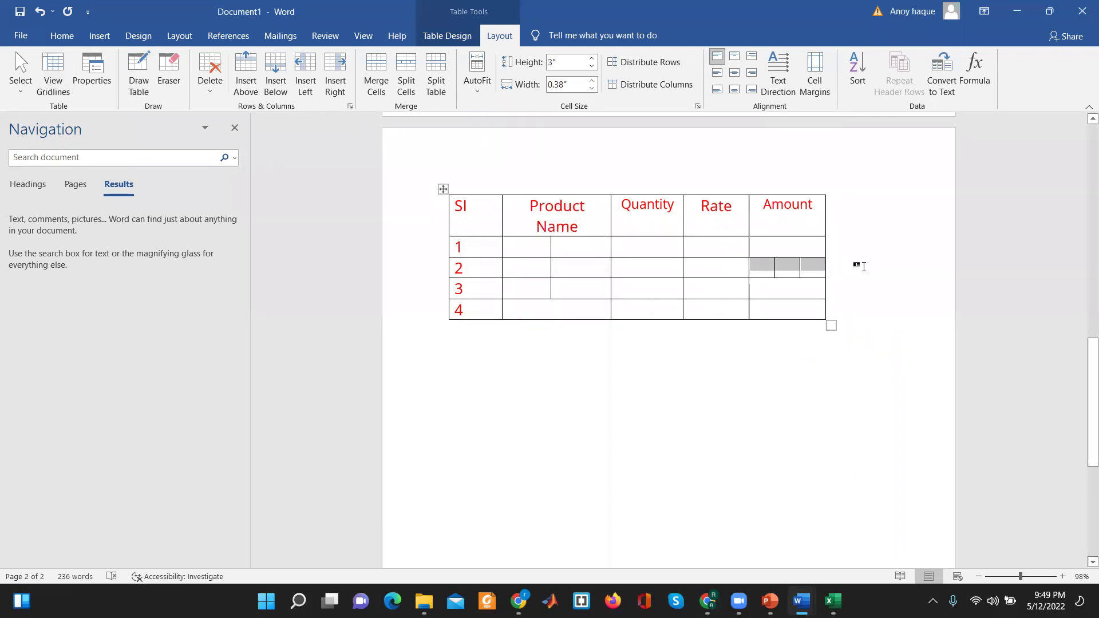
{"action": "left_click", "coordinate": [850, 265]}
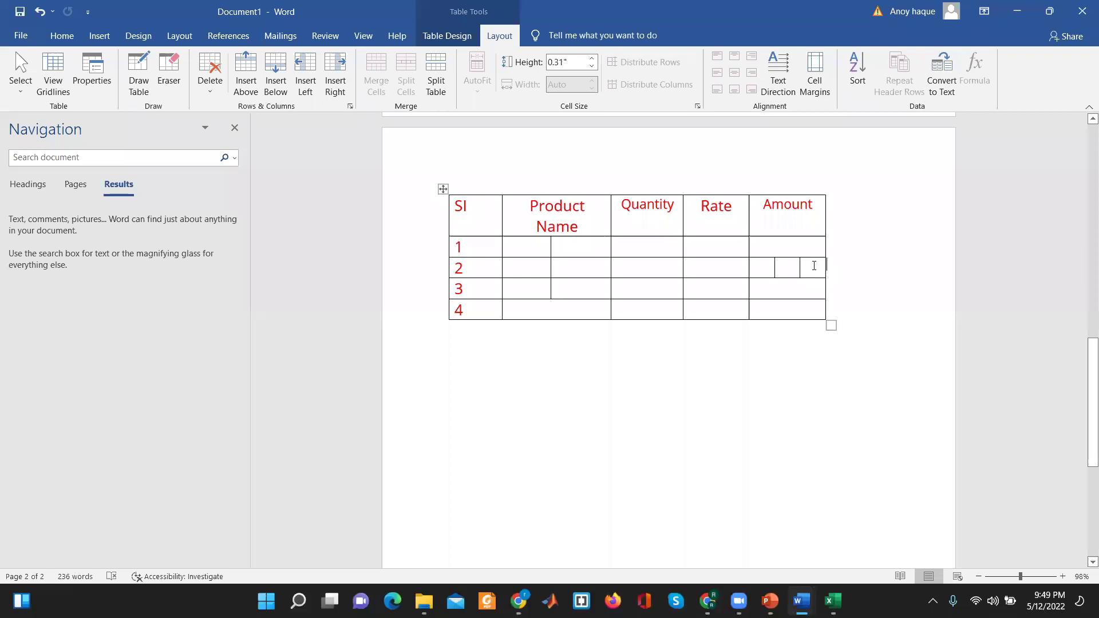
{"action": "key", "text": "ctrl+z"}
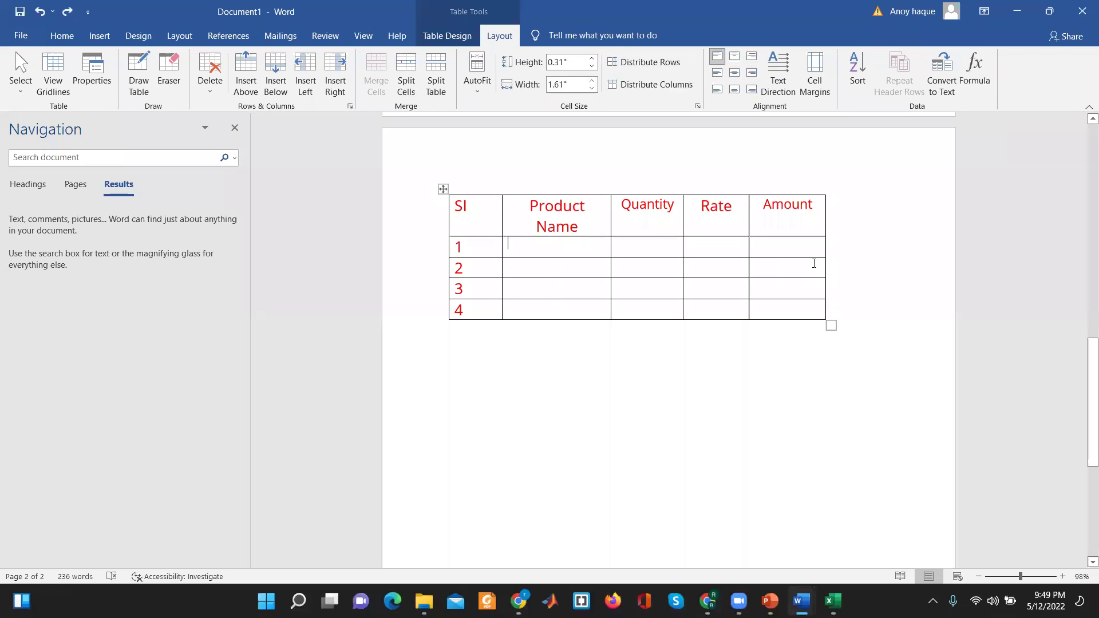
Select the whole invoice table and give its cells light green shading
{"action": "left_click", "coordinate": [536, 170]}
{"action": "left_click_drag", "start_coordinate": [836, 305], "coordinate": [424, 203]}
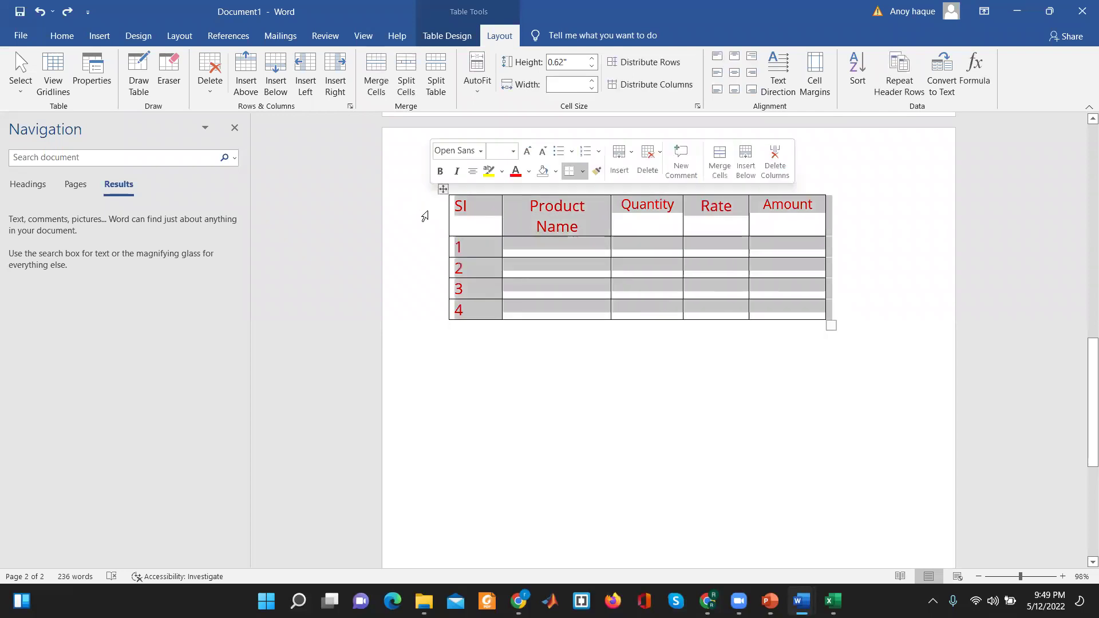
{"action": "left_click", "coordinate": [502, 171]}
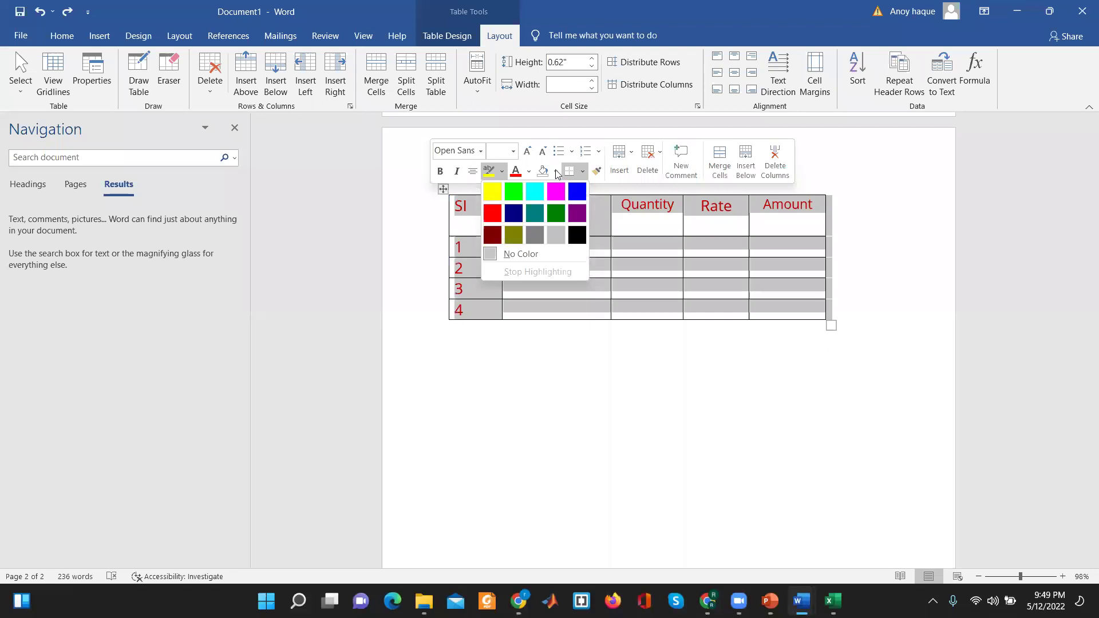
{"action": "left_click", "coordinate": [555, 171]}
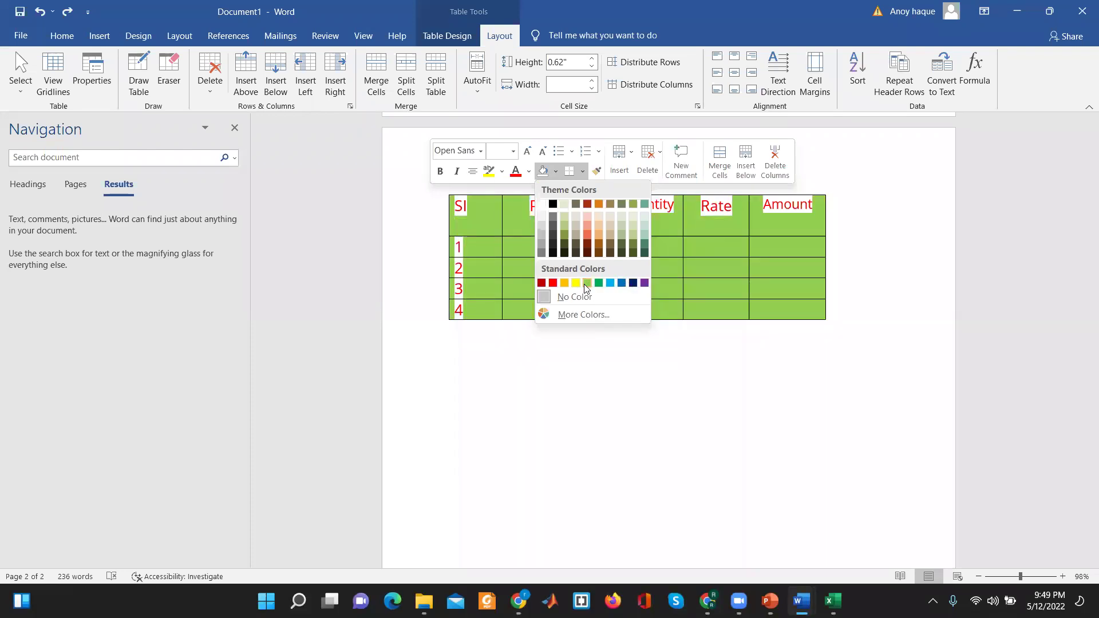
{"action": "left_click", "coordinate": [587, 283]}
Reselect the table and review its font colour options, keeping the headings red
{"action": "left_click", "coordinate": [601, 344]}
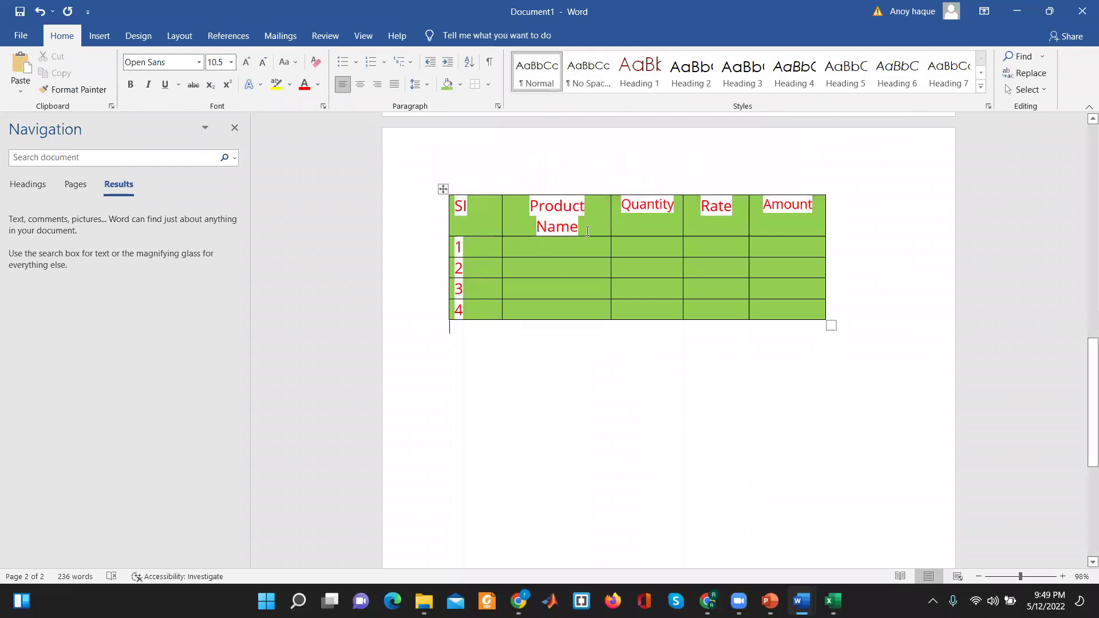
{"action": "left_click_drag", "start_coordinate": [588, 232], "coordinate": [556, 229]}
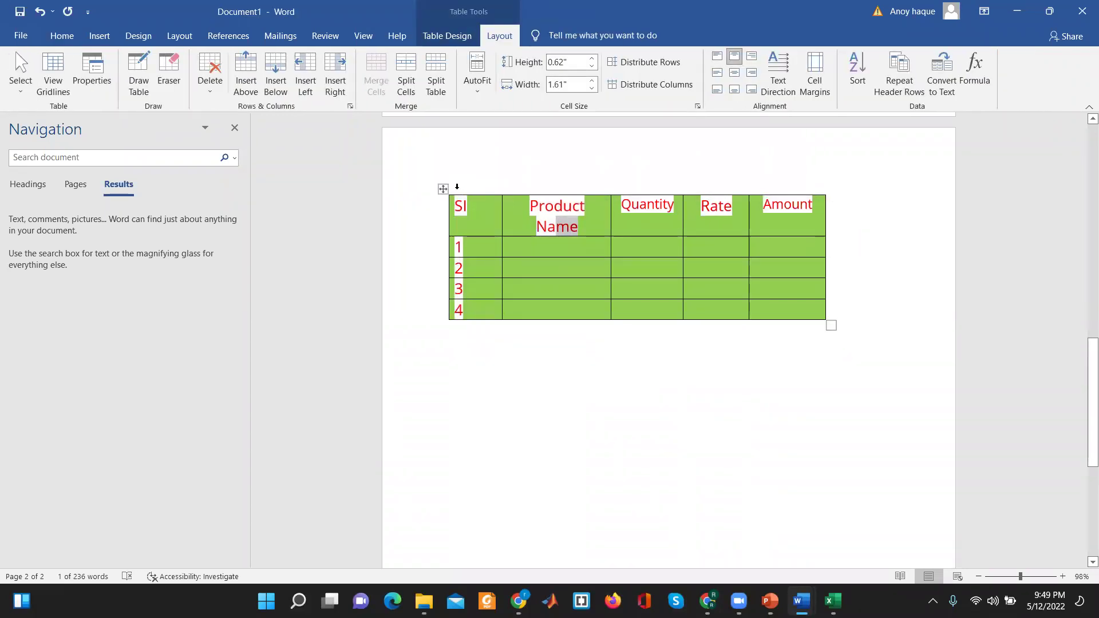
{"action": "left_click_drag", "start_coordinate": [457, 187], "coordinate": [825, 289]}
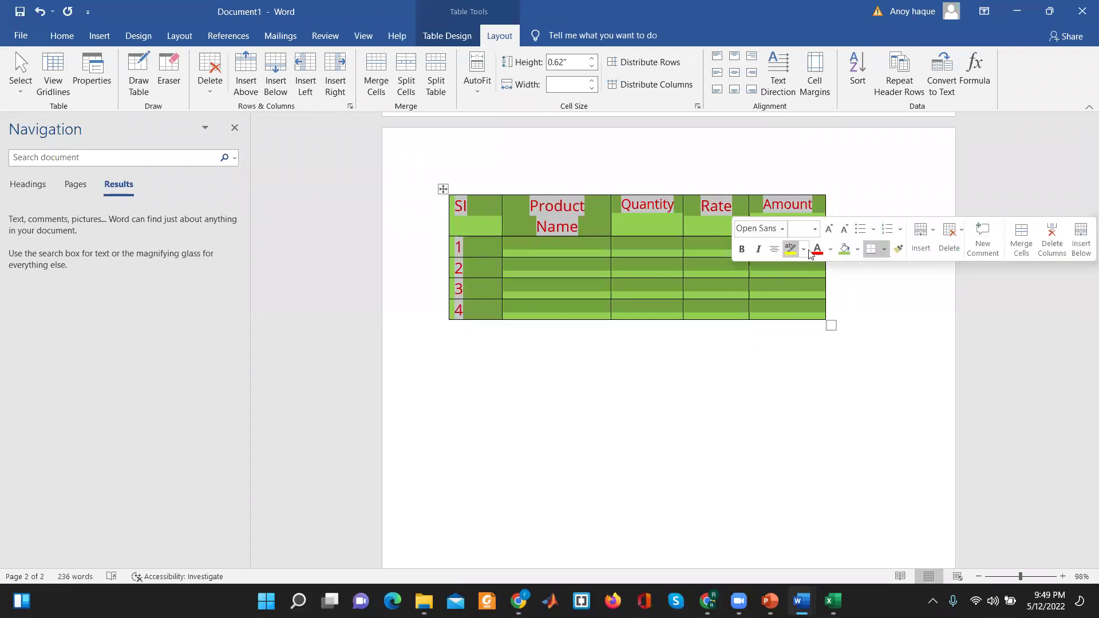
{"action": "left_click", "coordinate": [831, 249]}
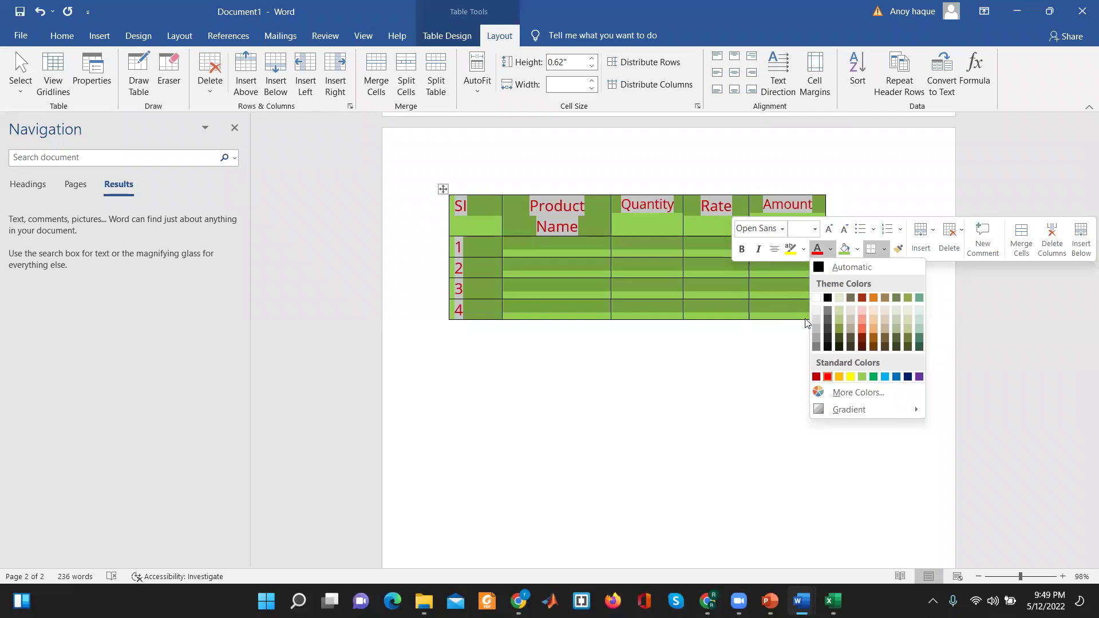
{"action": "left_click", "coordinate": [595, 395]}
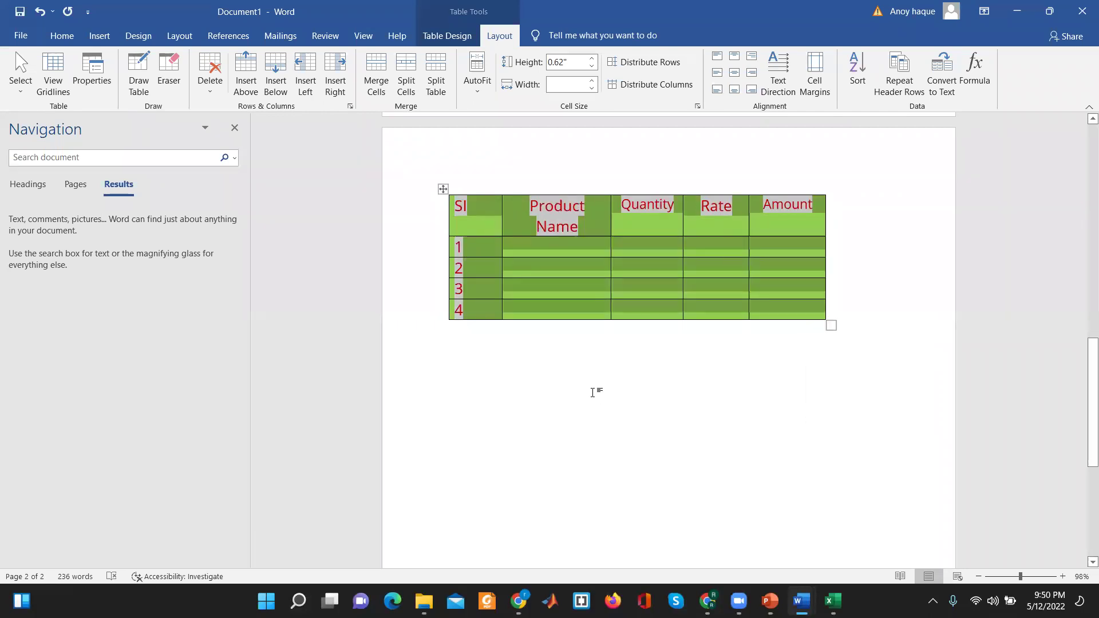
{"action": "left_click", "coordinate": [553, 248]}
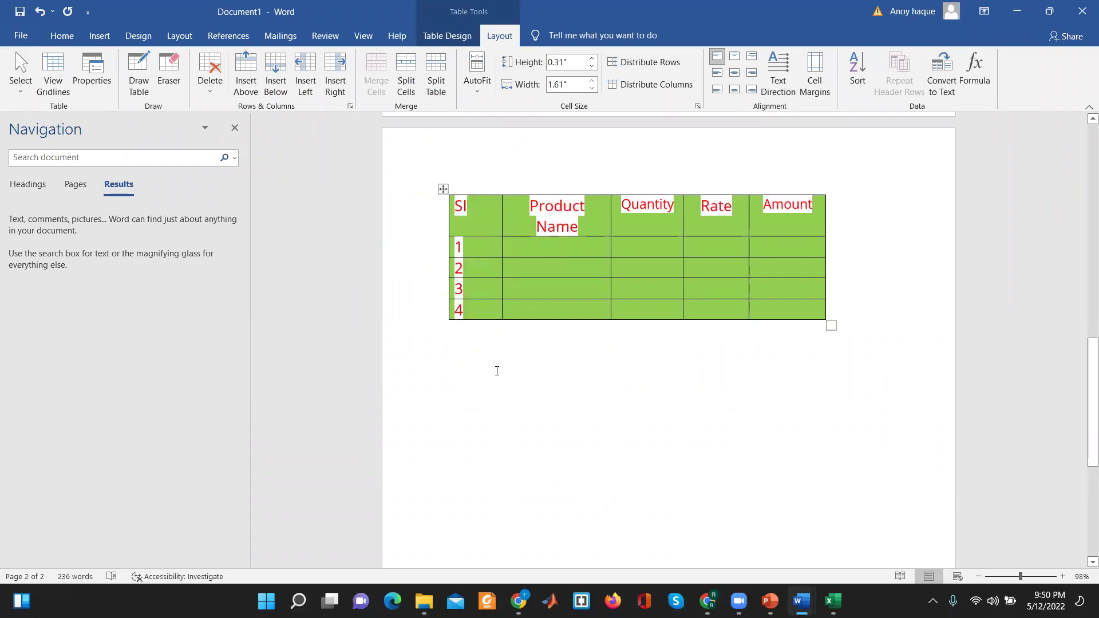
{"action": "left_click", "coordinate": [100, 35]}
{"action": "left_click", "coordinate": [564, 375]}
{"action": "scroll", "coordinate": [589, 367], "scroll_direction": "down", "scroll_amount": 5}
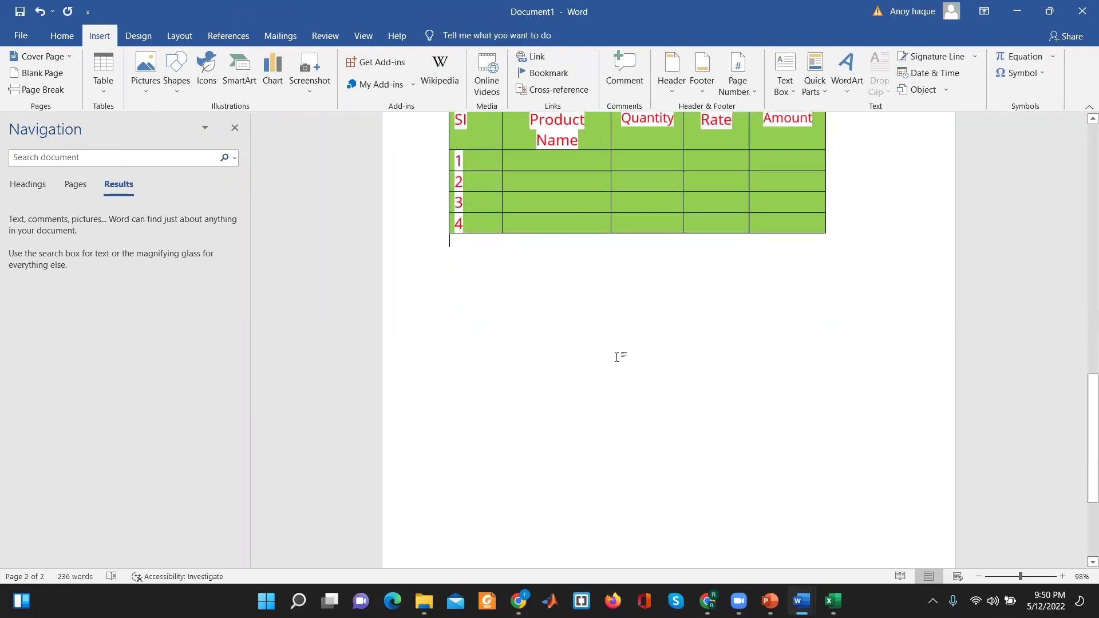
{"action": "scroll", "coordinate": [521, 264], "scroll_direction": "up", "scroll_amount": 2}
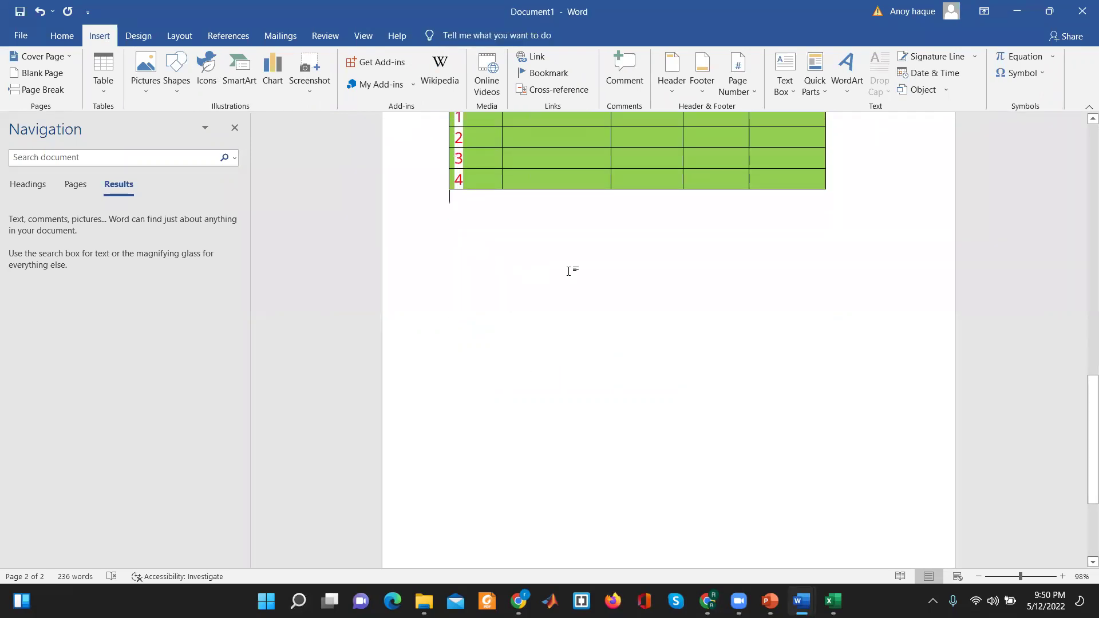
{"action": "key", "text": "Return"}
{"action": "key", "text": "Return"}
{"action": "key", "text": "Return"}
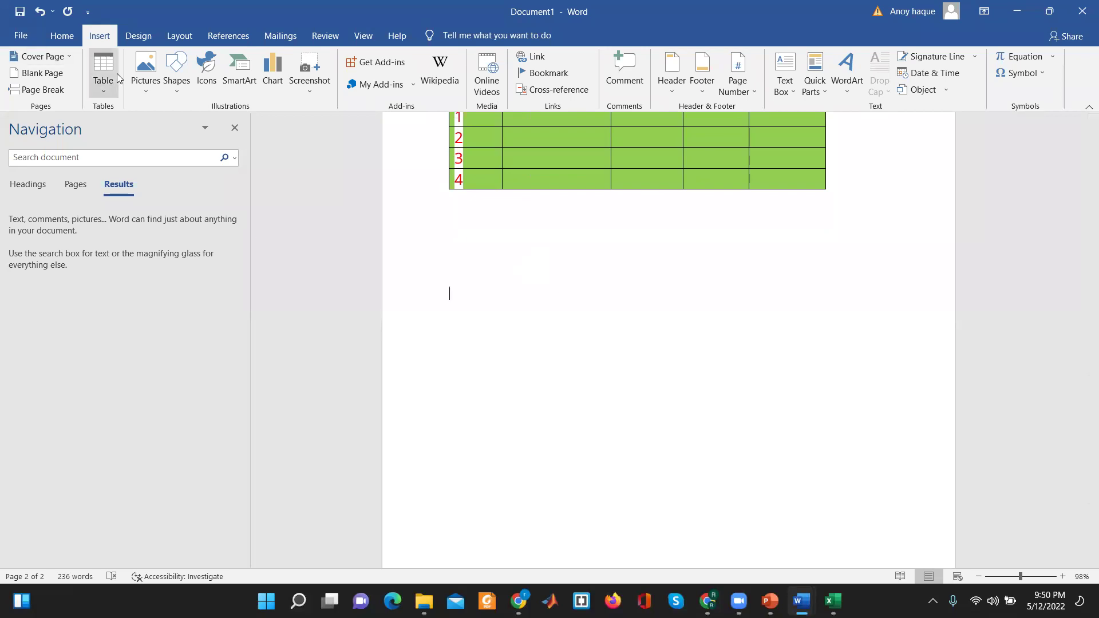
{"action": "left_click", "coordinate": [104, 74]}
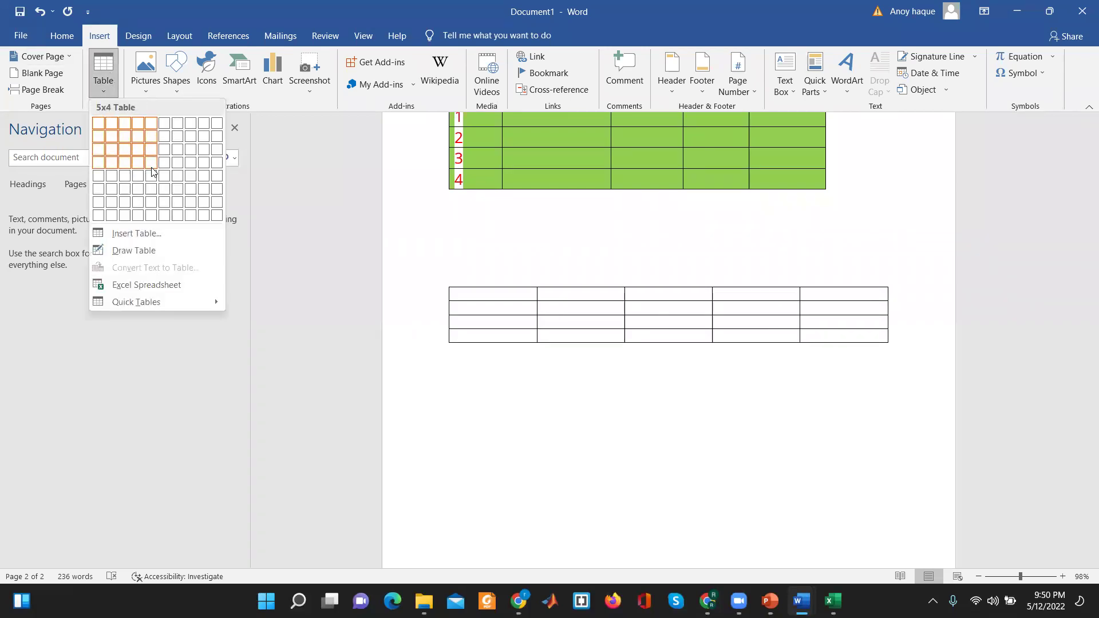
{"action": "left_click", "coordinate": [151, 188]}
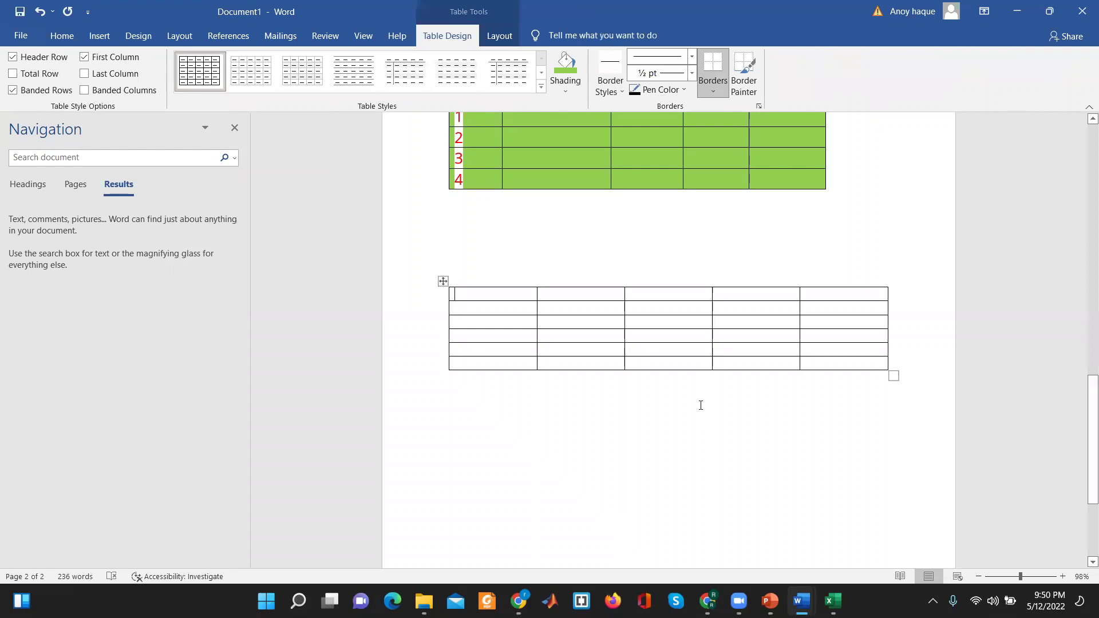
{"action": "scroll", "coordinate": [701, 405], "scroll_direction": "up", "scroll_amount": 3}
{"action": "left_click", "coordinate": [801, 331]}
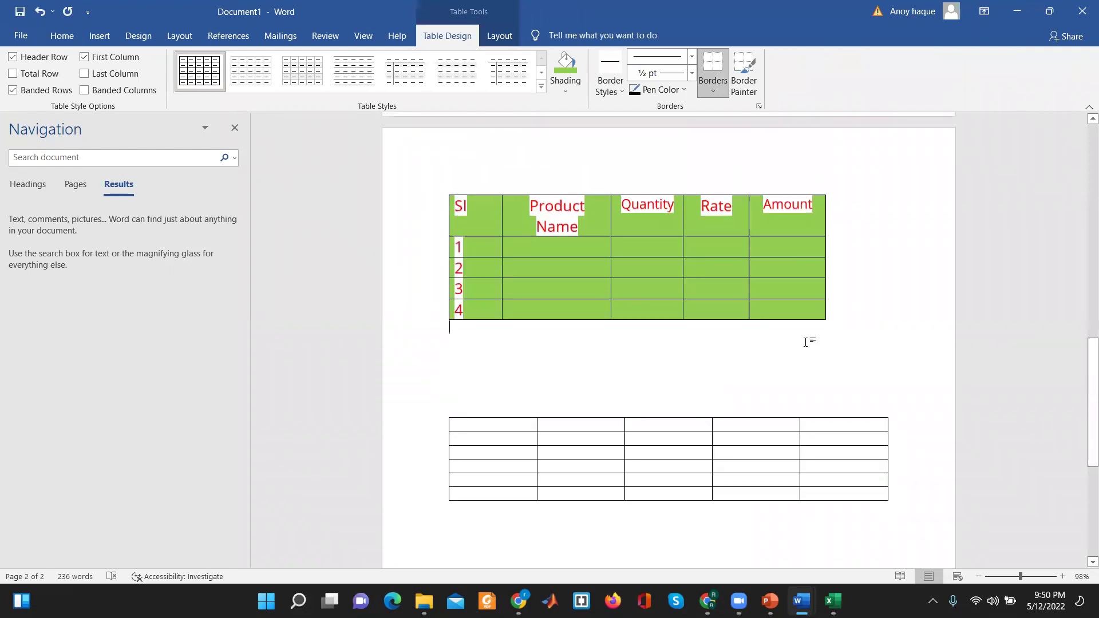
{"action": "left_click", "coordinate": [444, 190]}
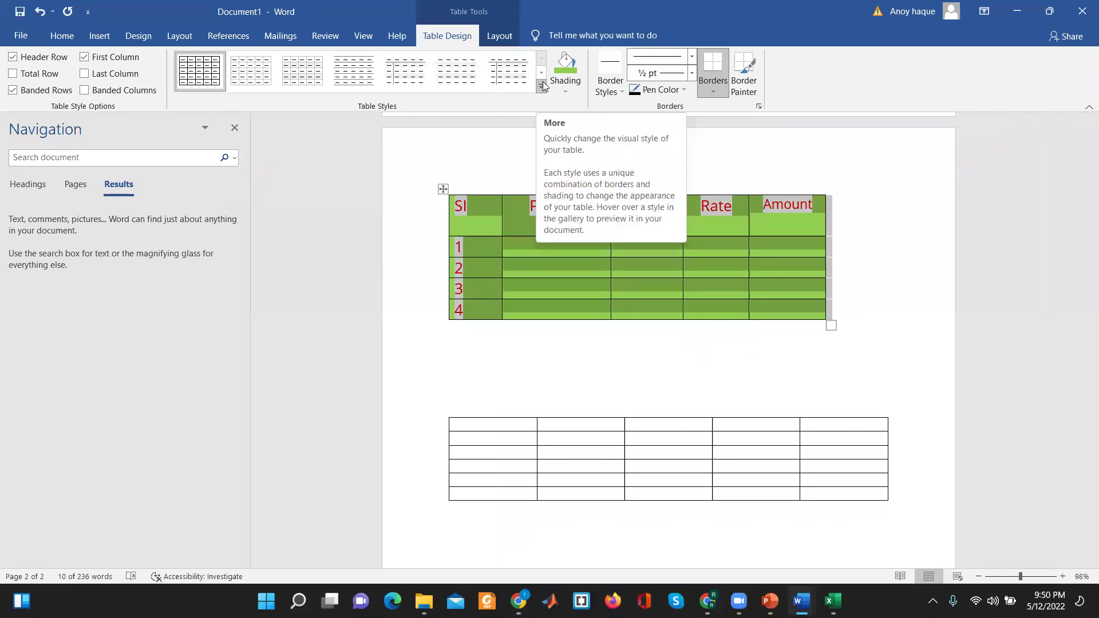
{"action": "left_click", "coordinate": [587, 376]}
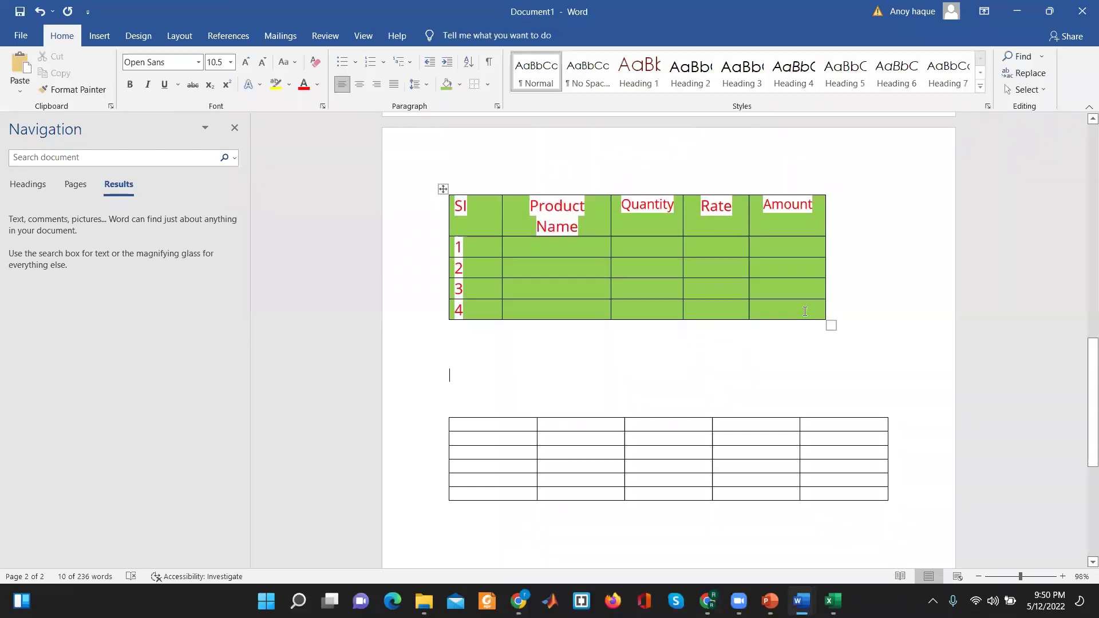
{"action": "left_click", "coordinate": [443, 189]}
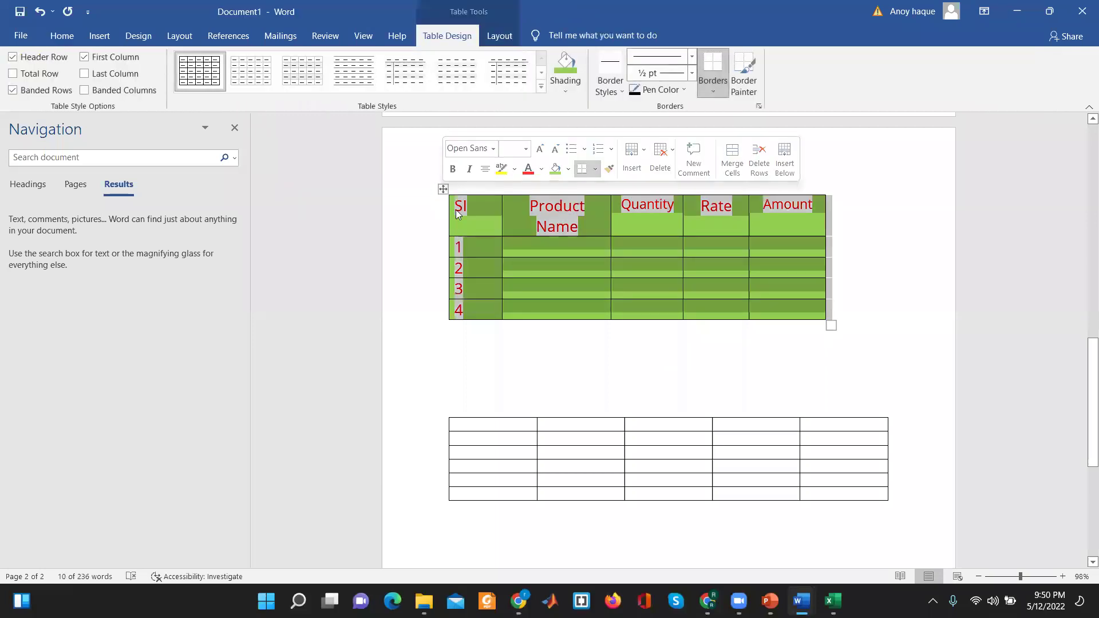
{"action": "left_click", "coordinate": [540, 90]}
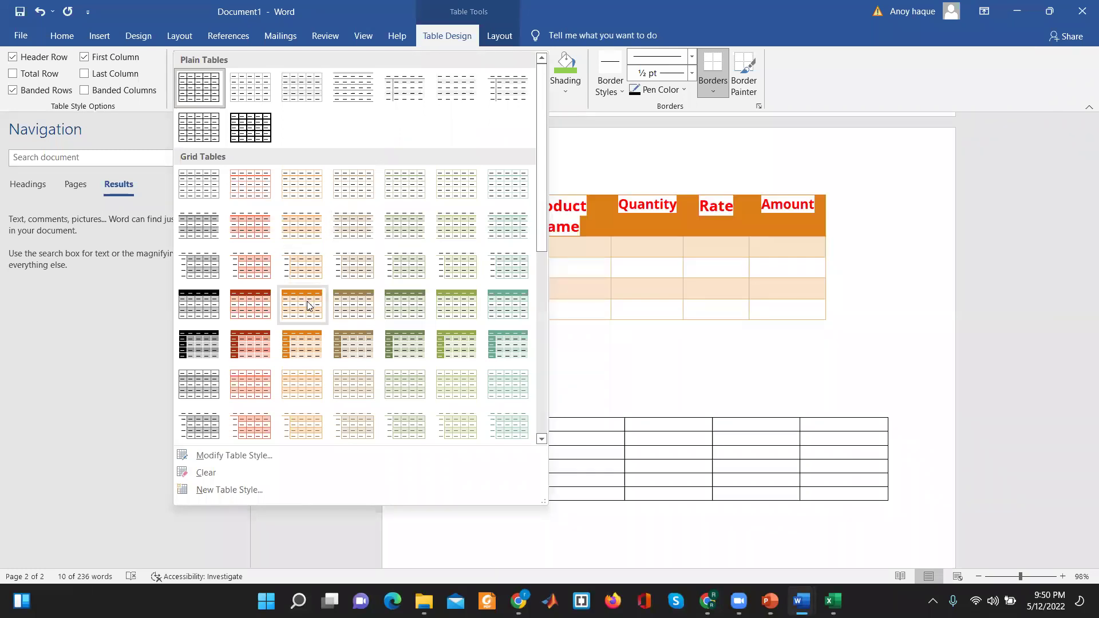
{"action": "left_click", "coordinate": [456, 344]}
{"action": "key", "text": "ctrl+z"}
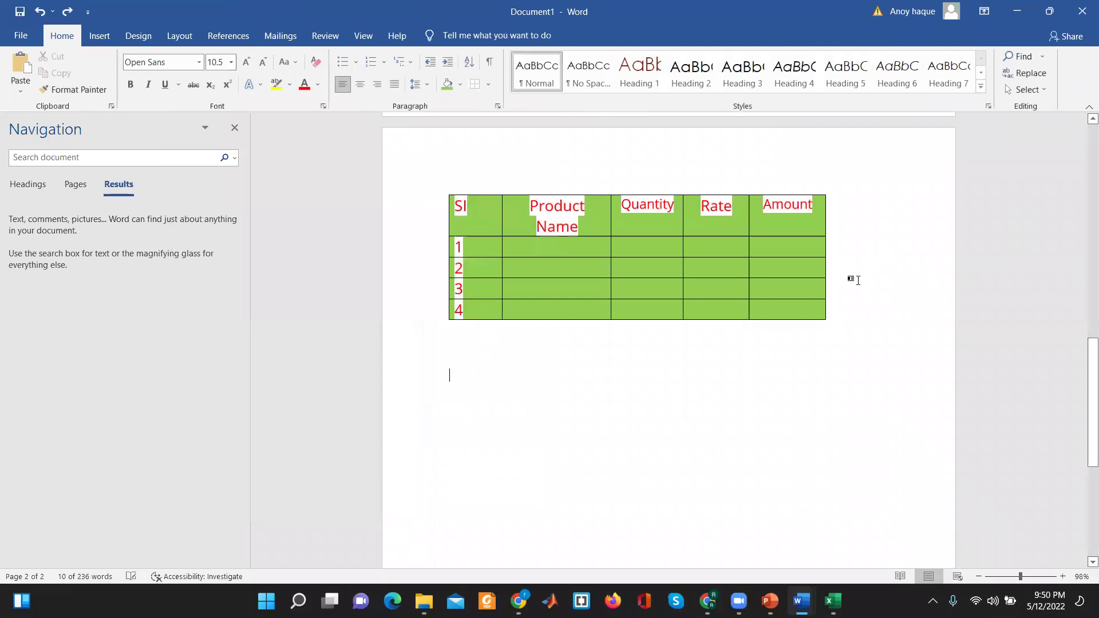
Undo the green styling and retype 4 in the last row's first cell
{"action": "key", "text": "ctrl+z"}
{"action": "left_click", "coordinate": [857, 280]}
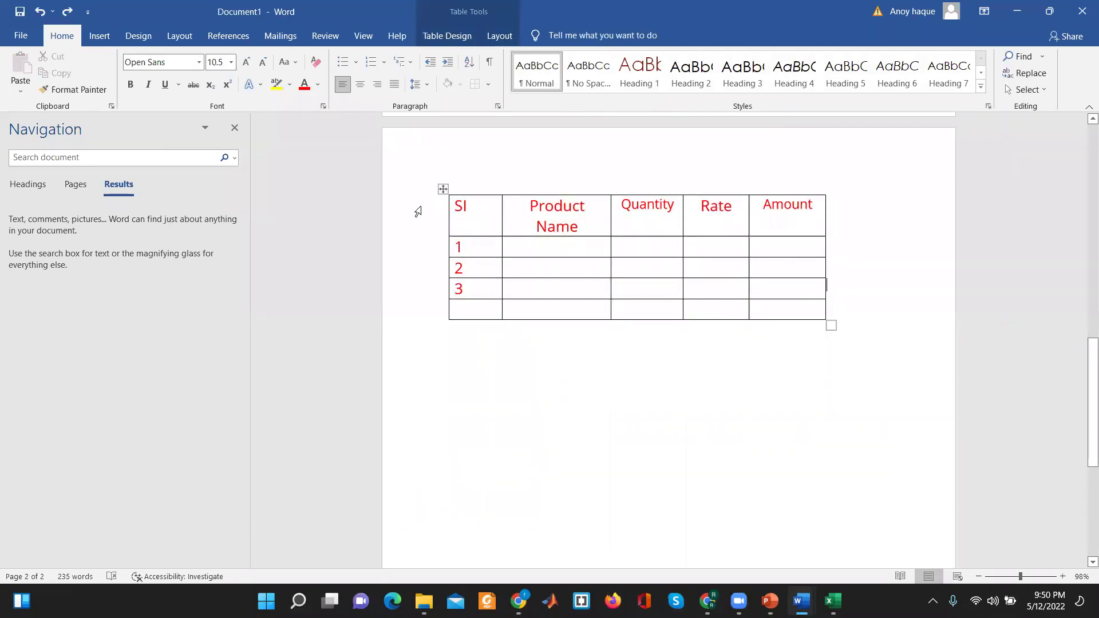
{"action": "left_click", "coordinate": [466, 305]}
{"action": "type", "text": "4"}
{"action": "left_click", "coordinate": [461, 344]}
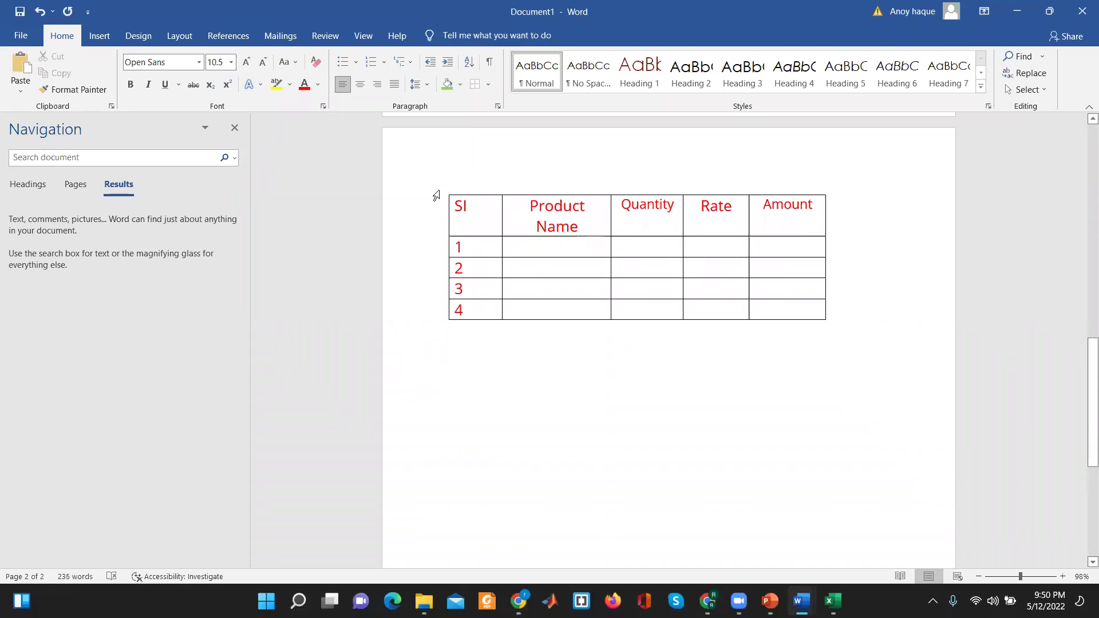
Apply the Grid Table 5 Dark - Accent 1 style to the whole table
{"action": "left_click", "coordinate": [441, 195]}
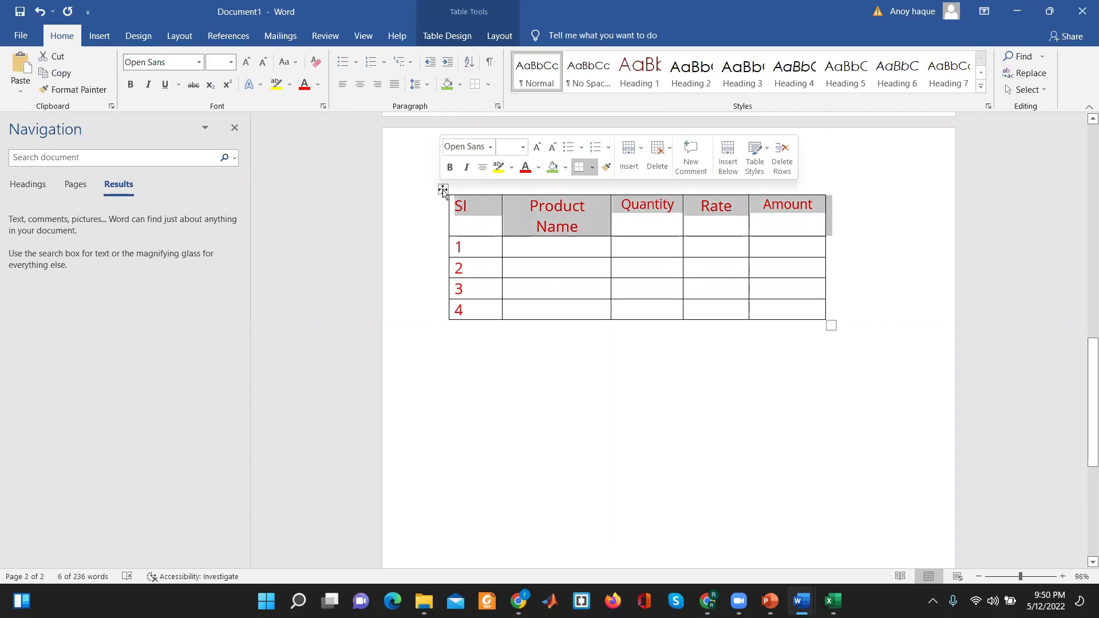
{"action": "left_click", "coordinate": [443, 189]}
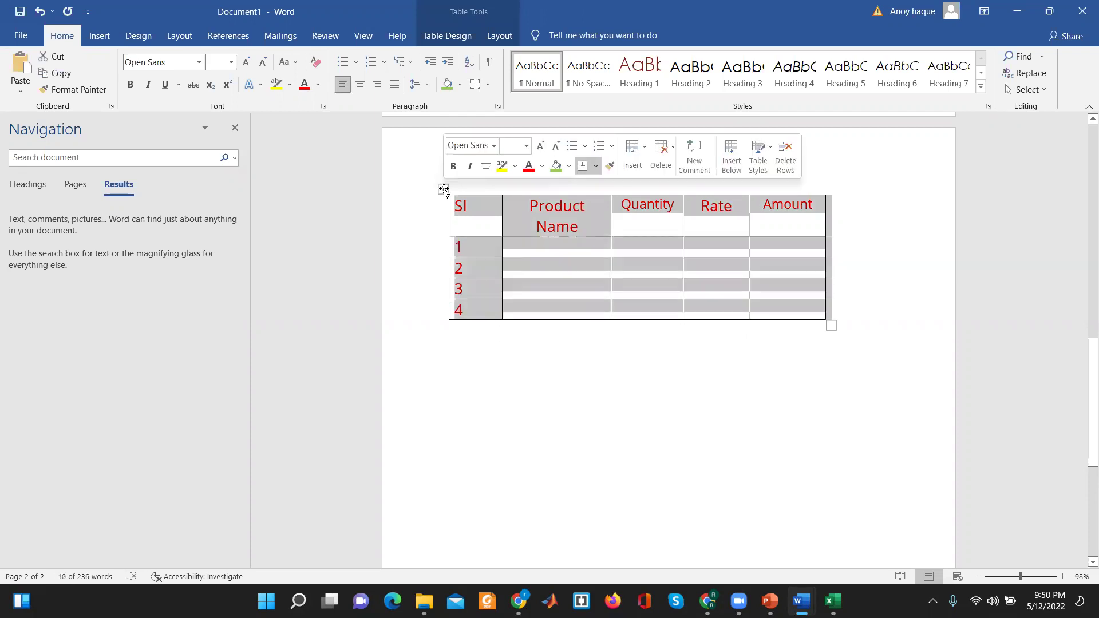
{"action": "left_click", "coordinate": [445, 38]}
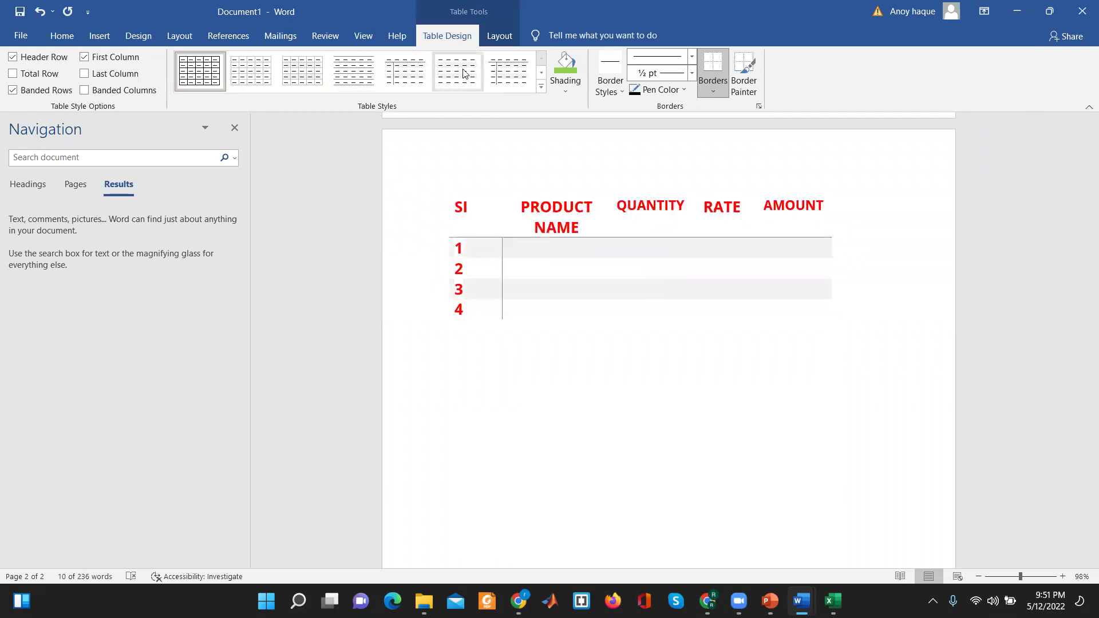
{"action": "left_click", "coordinate": [541, 87]}
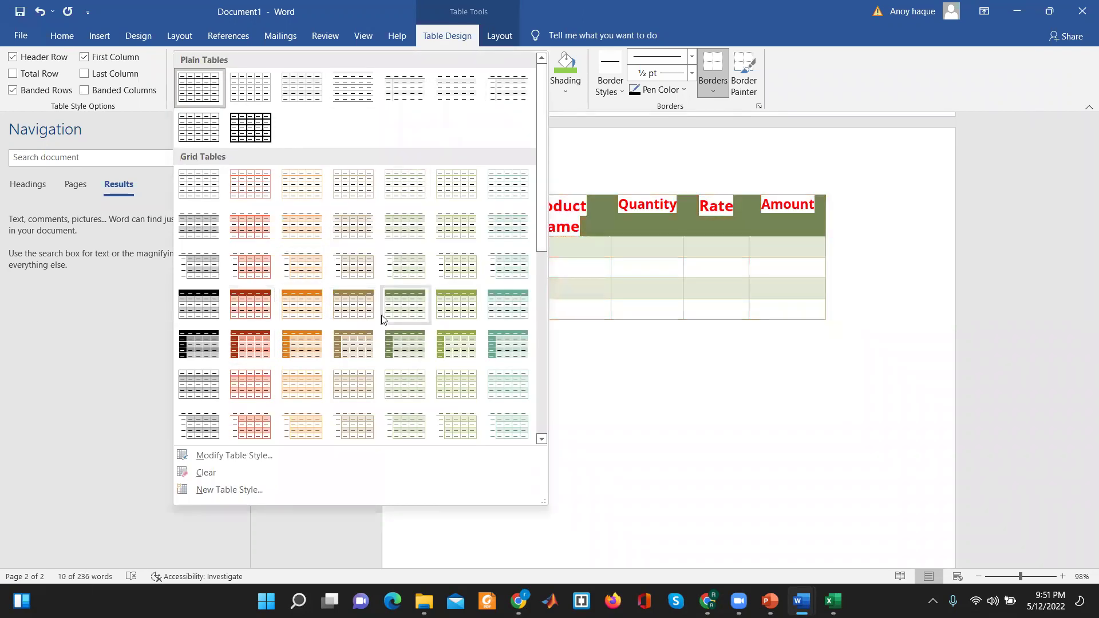
{"action": "left_click", "coordinate": [253, 347]}
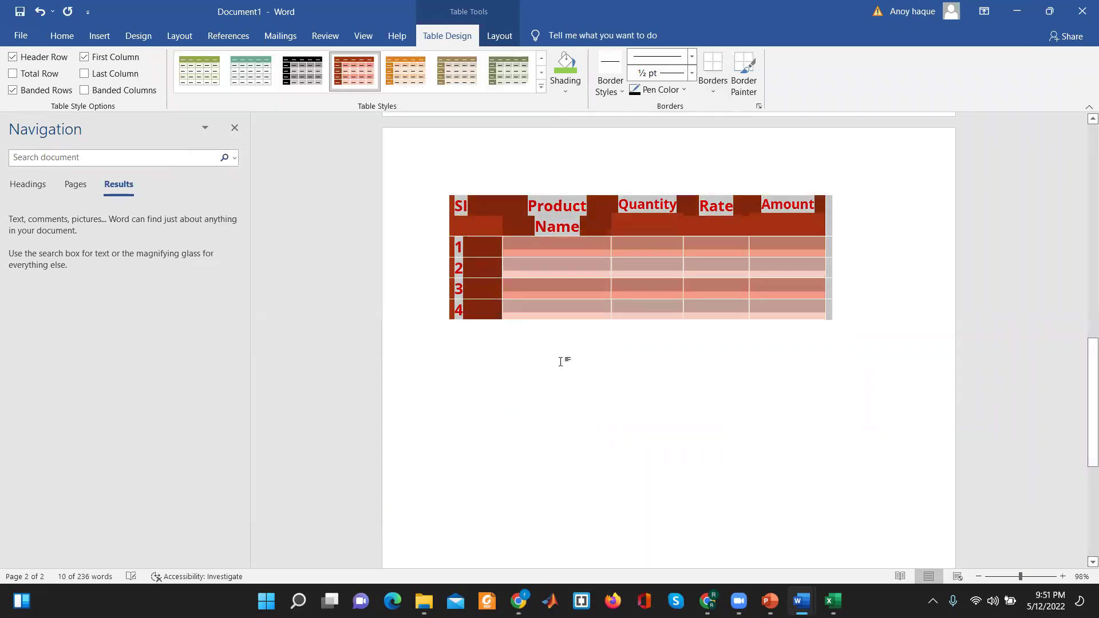
Select the Product Name heading and try its cell shading and highlight colour options
{"action": "left_click", "coordinate": [561, 360]}
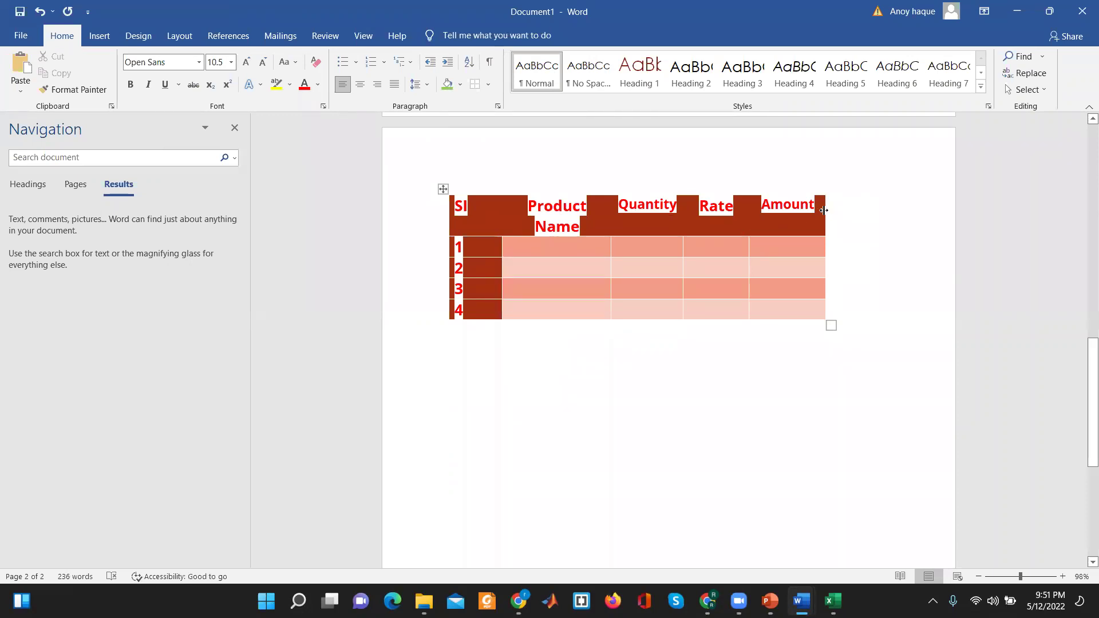
{"action": "left_click_drag", "start_coordinate": [823, 210], "coordinate": [825, 210]}
{"action": "scroll", "coordinate": [595, 303], "scroll_direction": "down", "scroll_amount": 3}
{"action": "scroll", "coordinate": [595, 302], "scroll_direction": "down", "scroll_amount": 5}
{"action": "scroll", "coordinate": [578, 300], "scroll_direction": "up", "scroll_amount": 10}
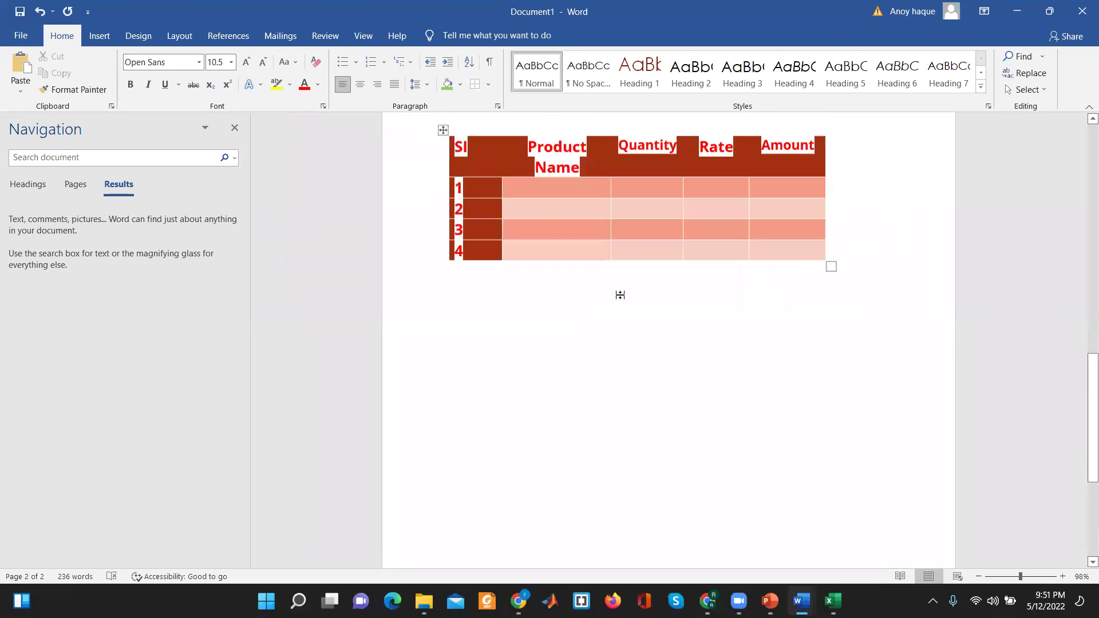
{"action": "scroll", "coordinate": [574, 298], "scroll_direction": "down", "scroll_amount": 3}
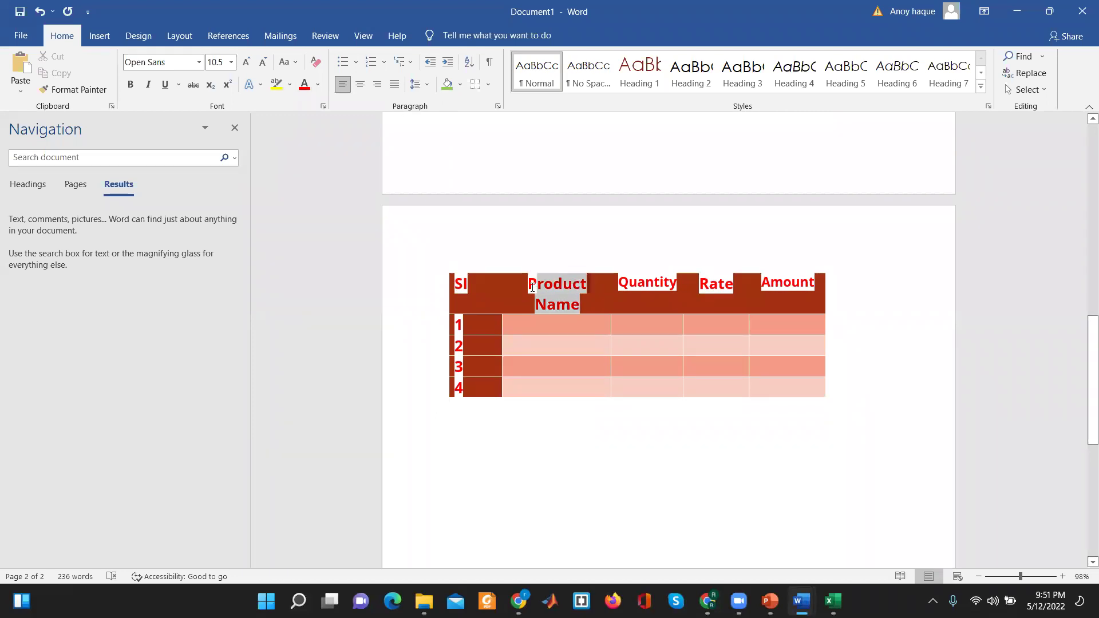
{"action": "left_click_drag", "start_coordinate": [584, 307], "coordinate": [533, 291]}
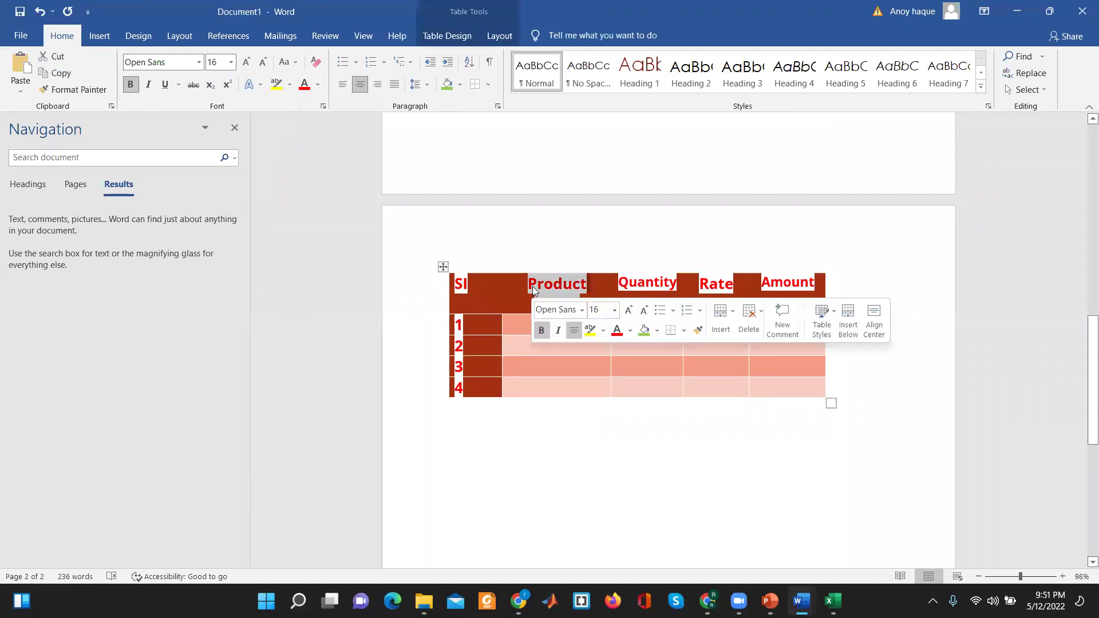
{"action": "left_click", "coordinate": [657, 330]}
{"action": "left_click", "coordinate": [603, 331]}
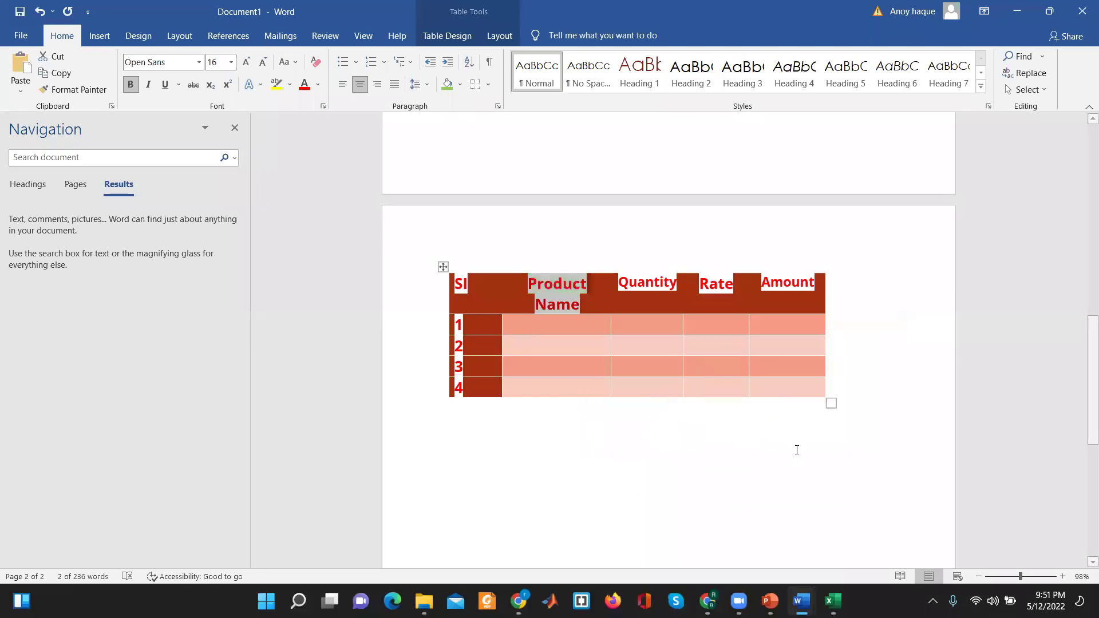
{"action": "scroll", "coordinate": [692, 358], "scroll_direction": "down", "scroll_amount": 1}
{"action": "left_click", "coordinate": [576, 267]}
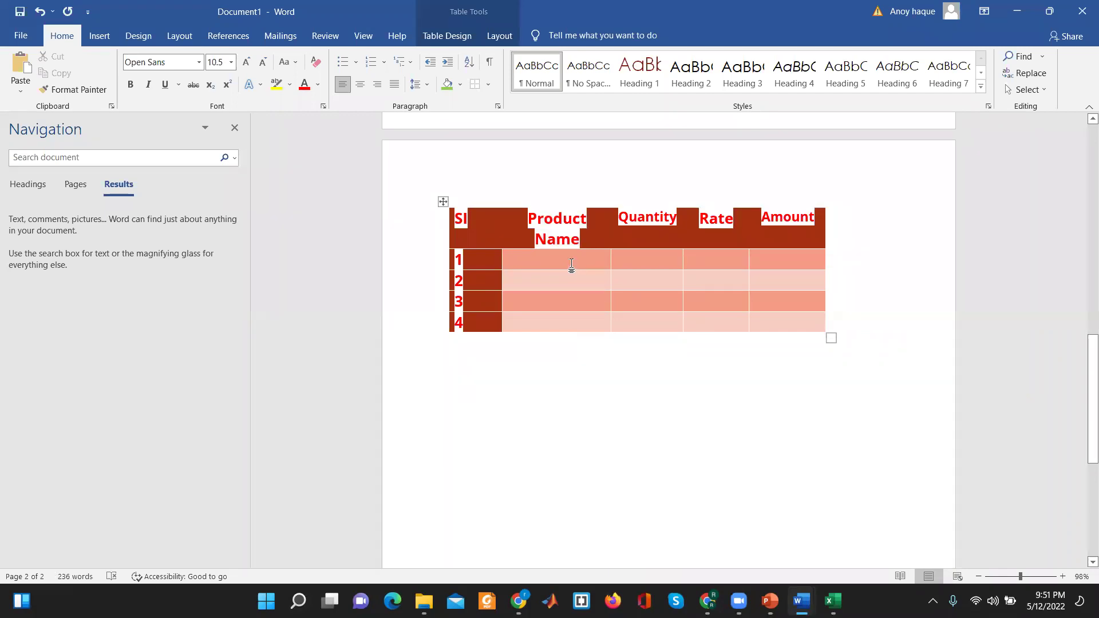
Undo the Grid Table 5 Dark style, restoring plain gridlines with red labels
{"action": "left_click", "coordinate": [610, 220]}
{"action": "left_click", "coordinate": [502, 231]}
{"action": "left_click", "coordinate": [846, 305]}
{"action": "key", "text": "ctrl+z"}
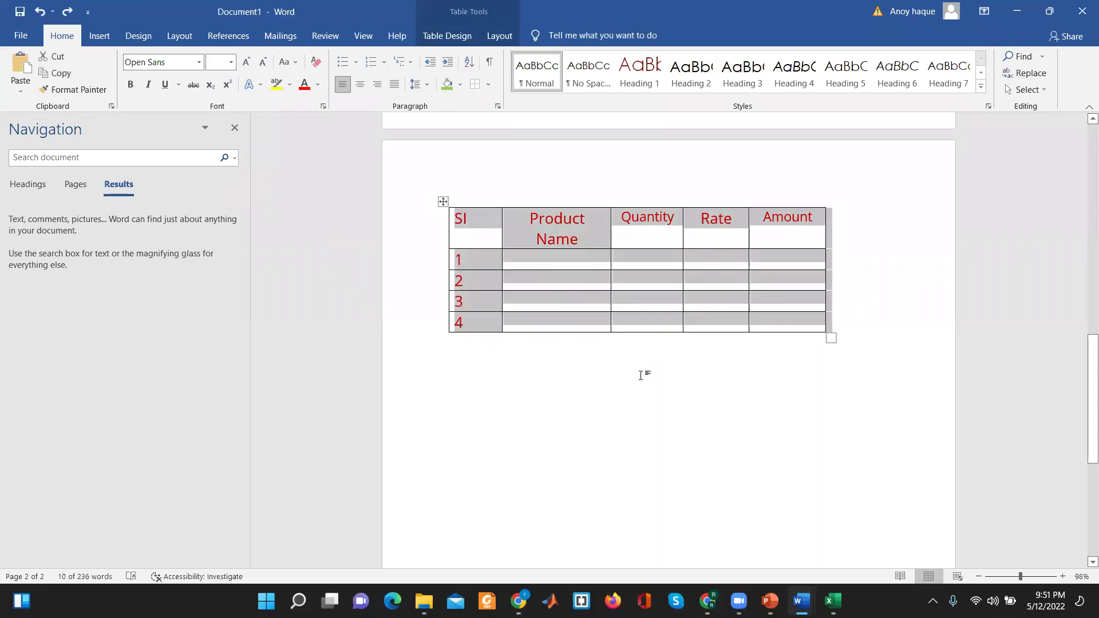
{"action": "left_click", "coordinate": [643, 373]}
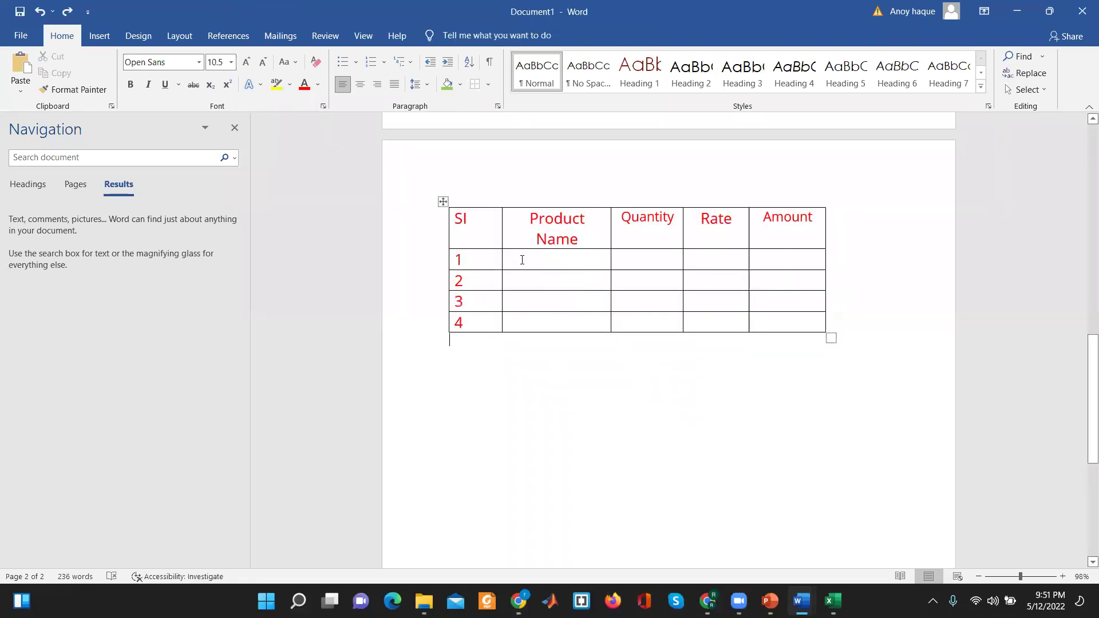
{"action": "left_click", "coordinate": [522, 260]}
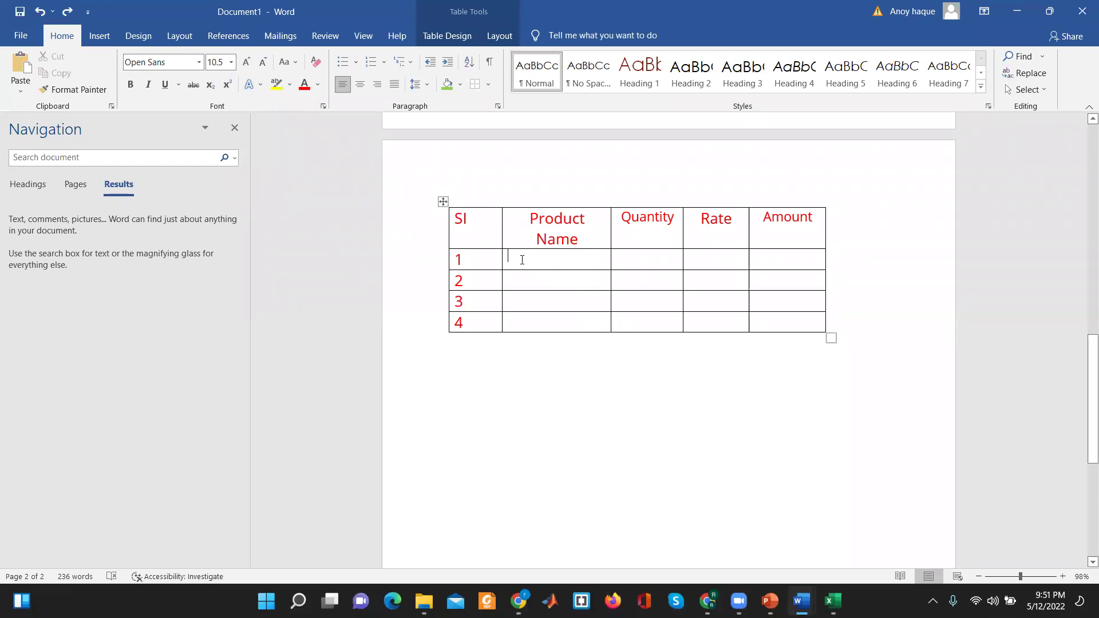
Enter Laptop (quantity 4, rate 40000) and Monitor (quantity 3, rate 20000) in rows 1–2
{"action": "type", "text": "Lap"}
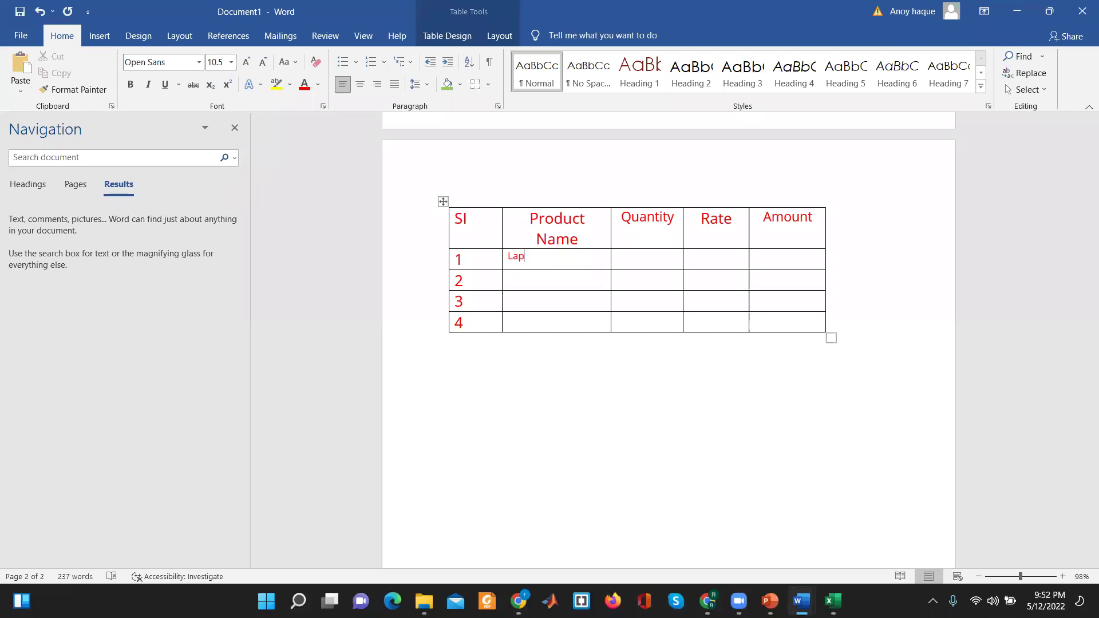
{"action": "type", "text": "top"}
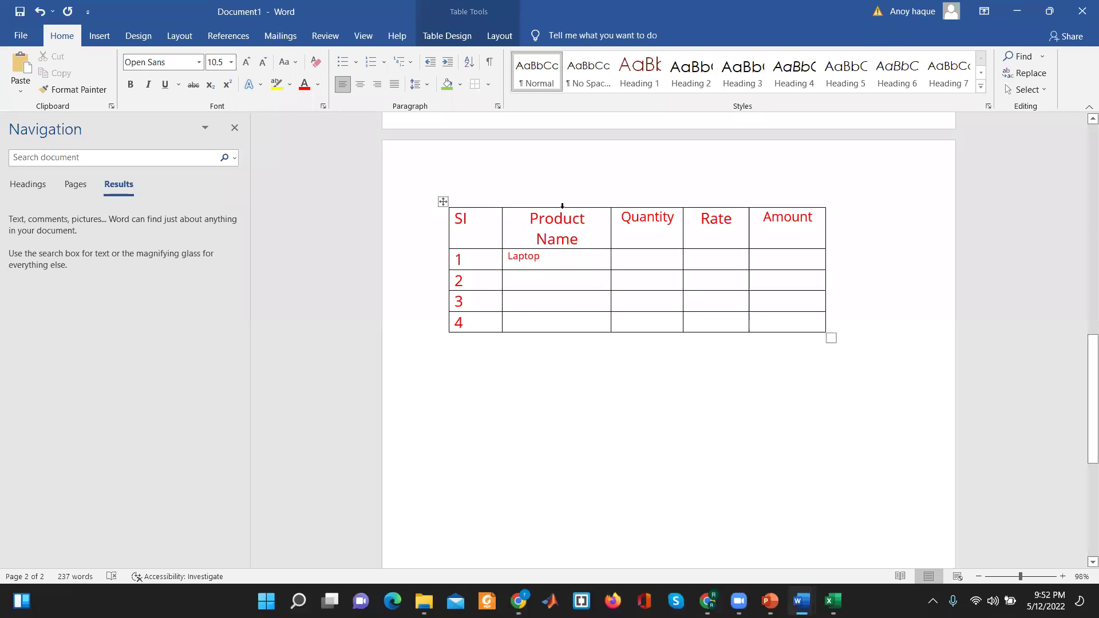
{"action": "left_click", "coordinate": [661, 260]}
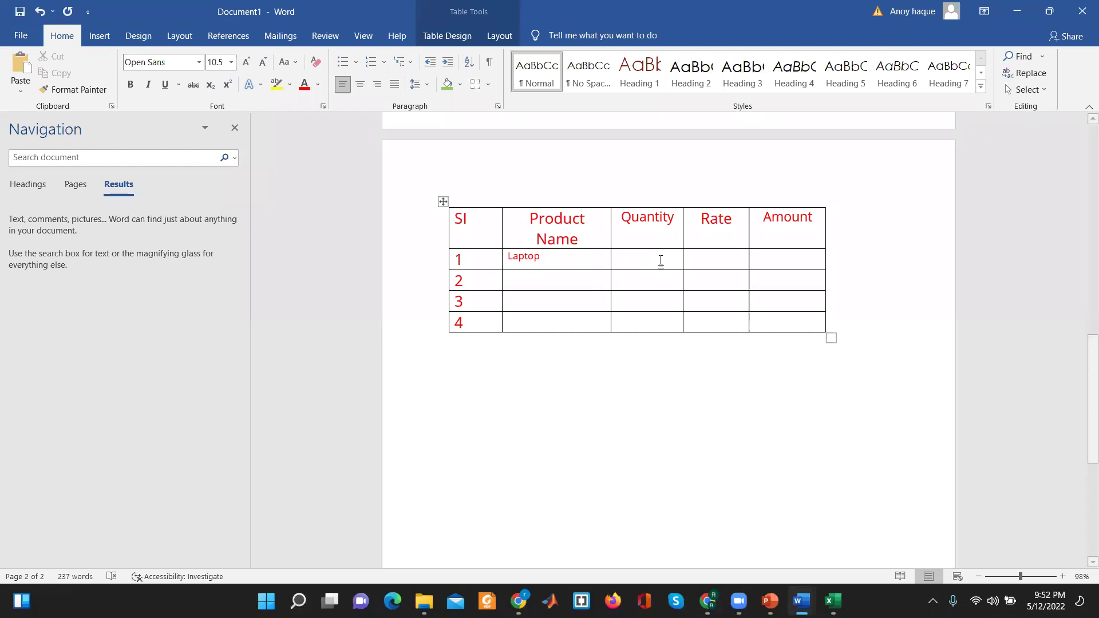
{"action": "type", "text": "4"}
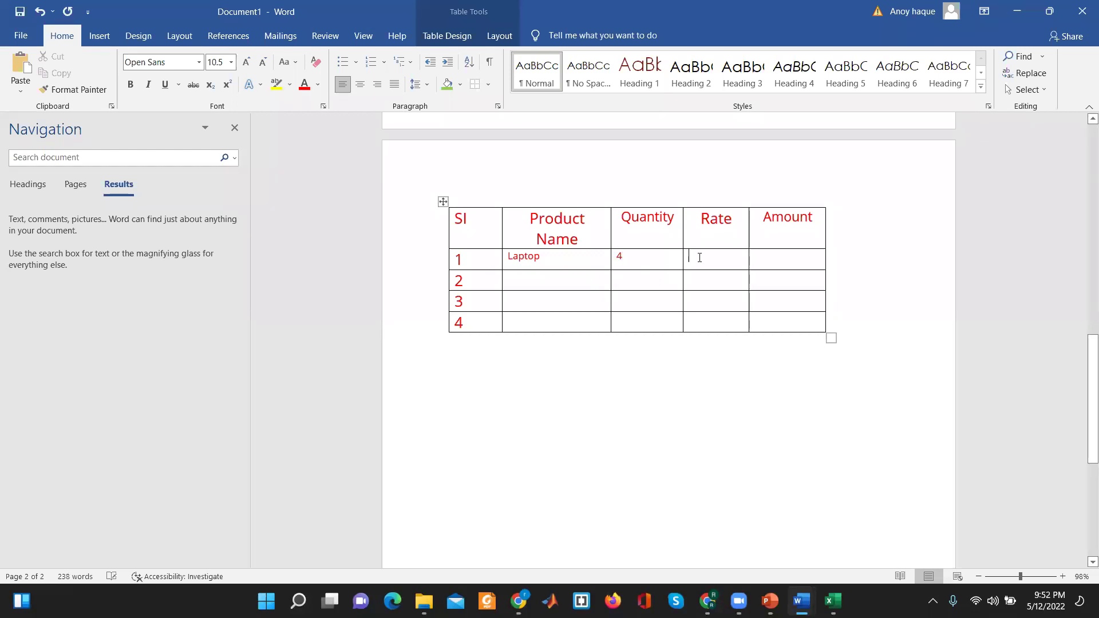
{"action": "type", "text": "4000"}
{"action": "type", "text": "0"}
{"action": "type", "text": "M"}
{"action": "type", "text": "onitor"}
{"action": "type", "text": "3"}
{"action": "left_click", "coordinate": [708, 281]}
{"action": "type", "text": "20000"}
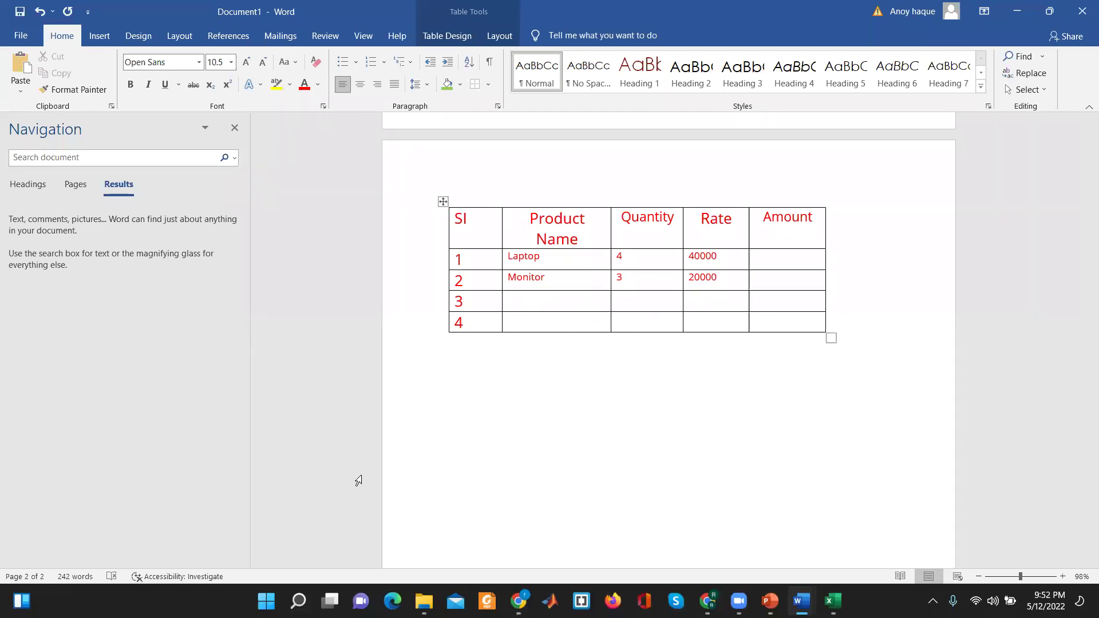
{"action": "key", "text": "alt+Tab"}
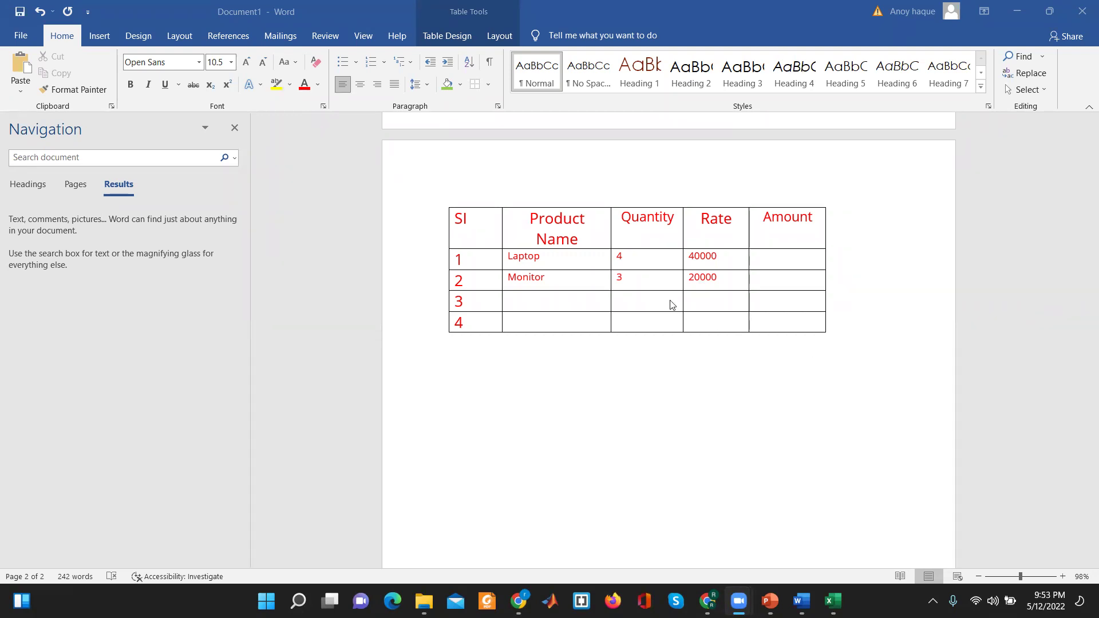
Enter DSLR Camera (12, 35000) and Bike (2, 200000) in rows 3 and 4
{"action": "left_click", "coordinate": [530, 300]}
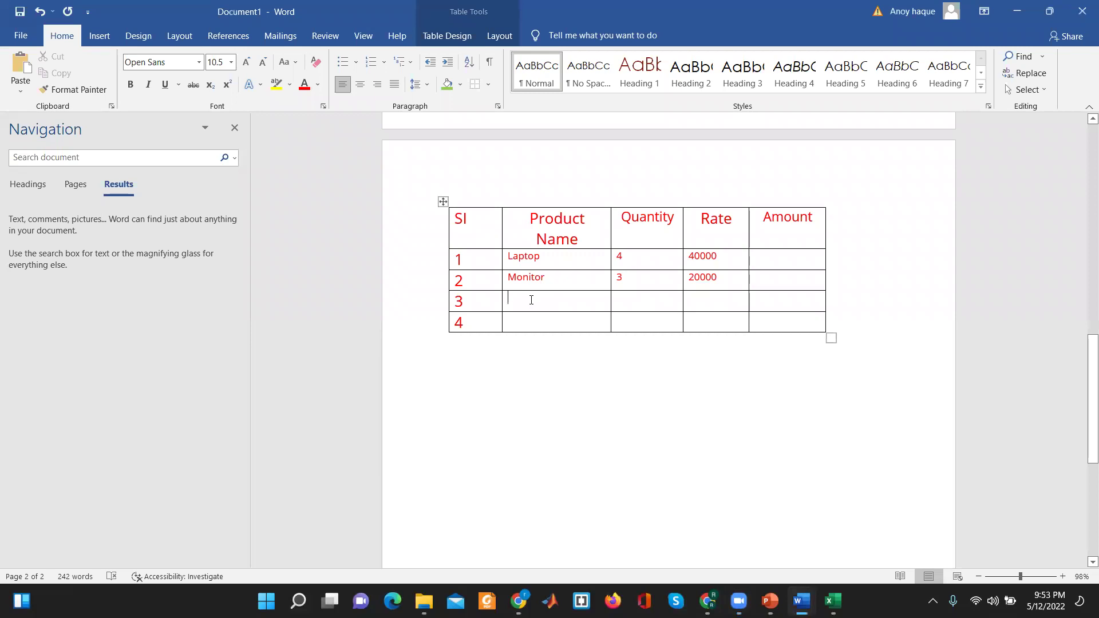
{"action": "type", "text": "DSLR"}
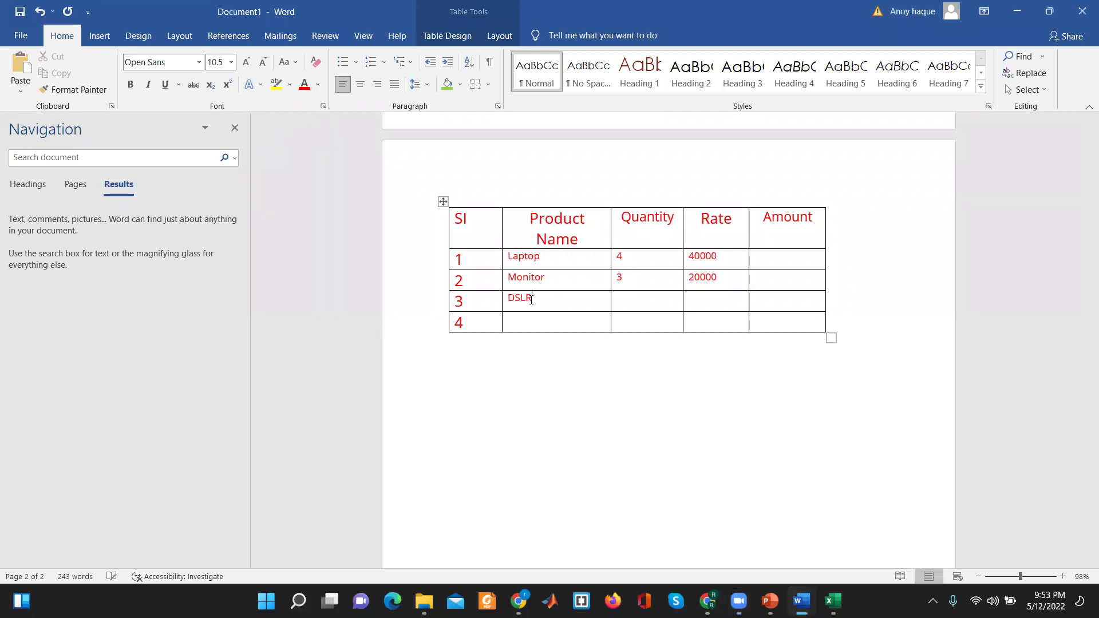
{"action": "type", "text": " Camera"}
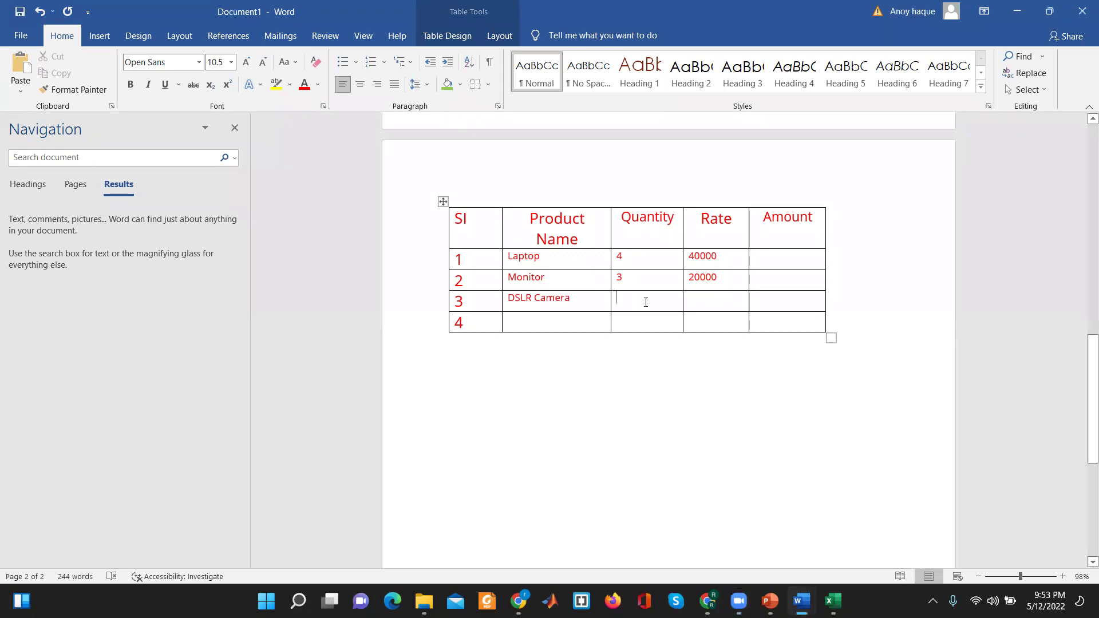
{"action": "type", "text": "12"}
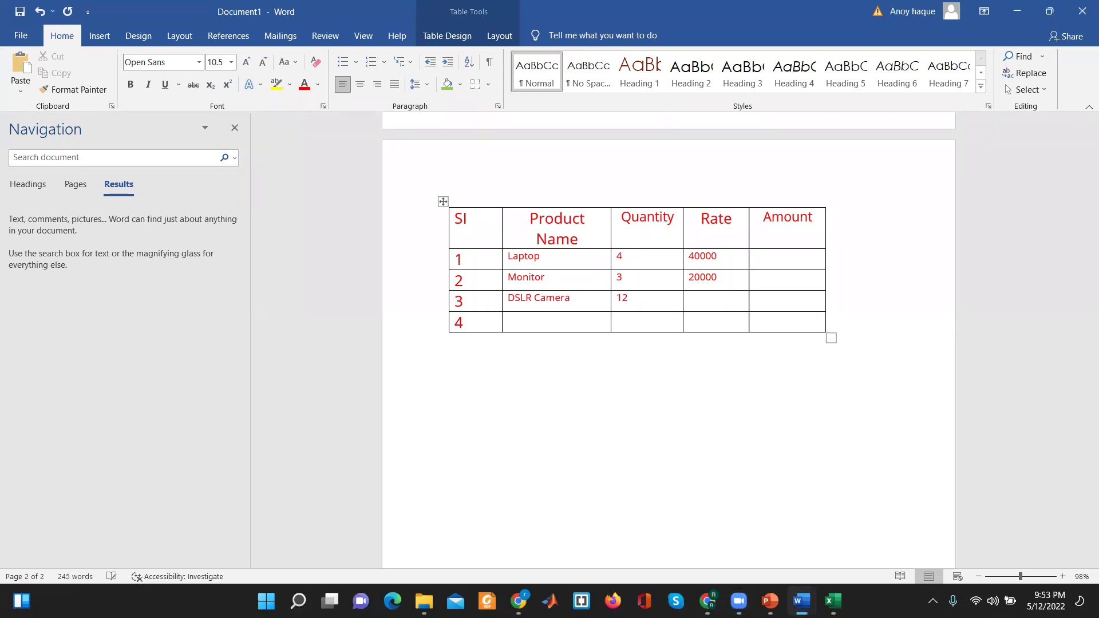
{"action": "left_click", "coordinate": [707, 302]}
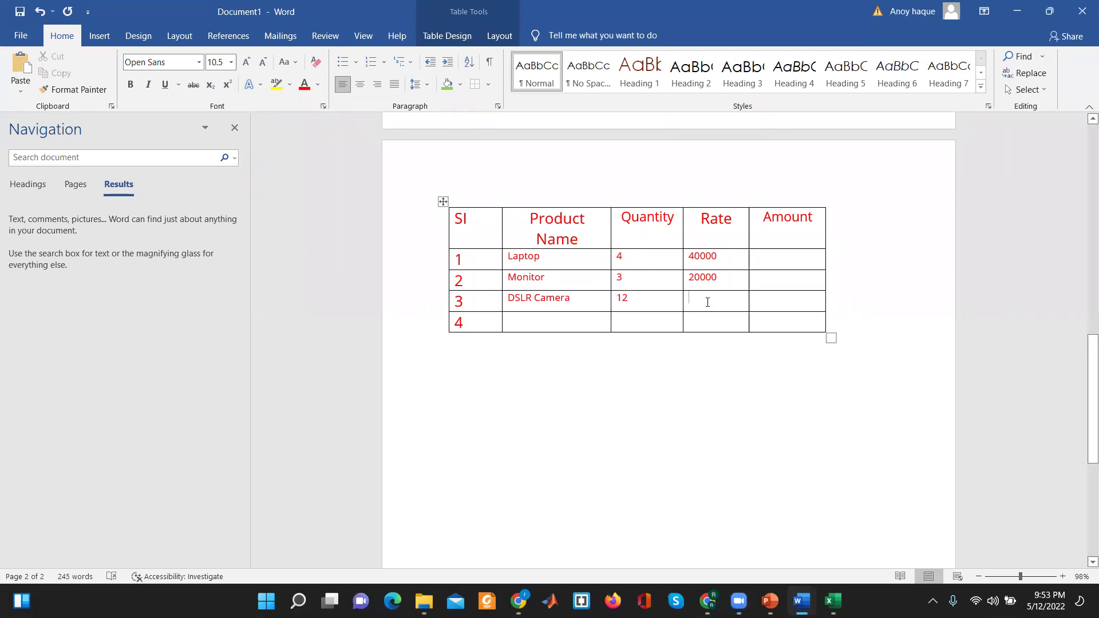
{"action": "type", "text": "3500"}
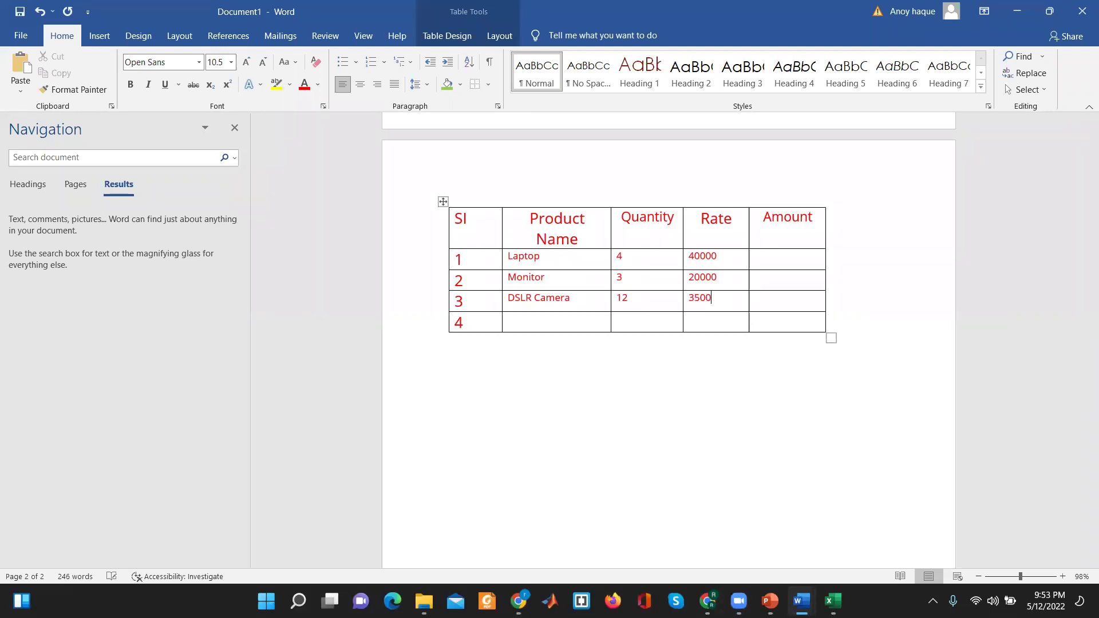
{"action": "type", "text": "0"}
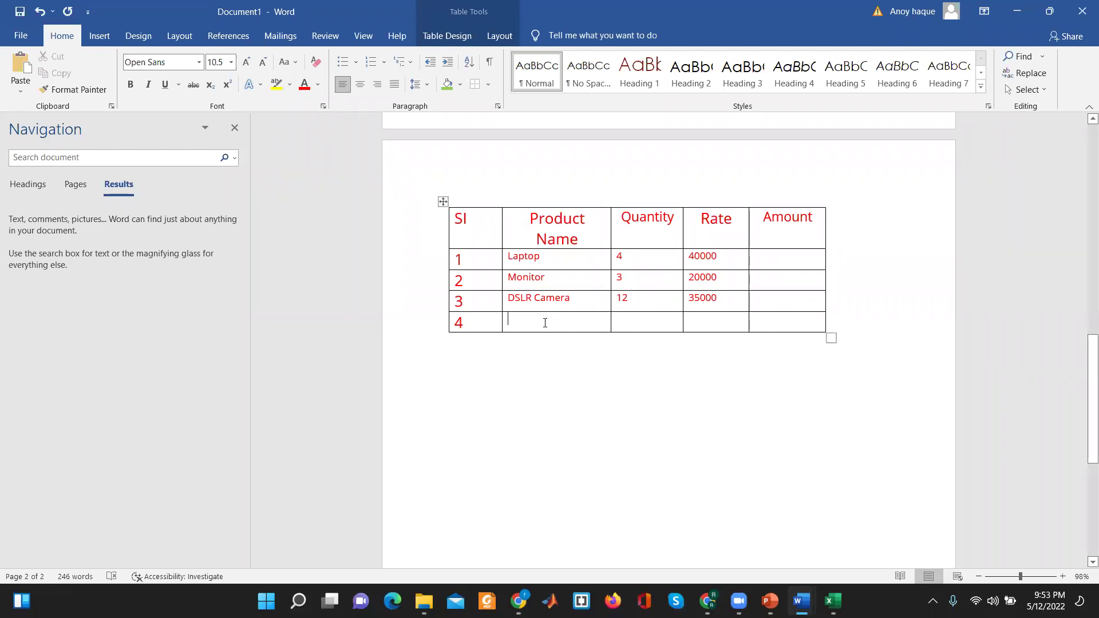
{"action": "type", "text": "Bike"}
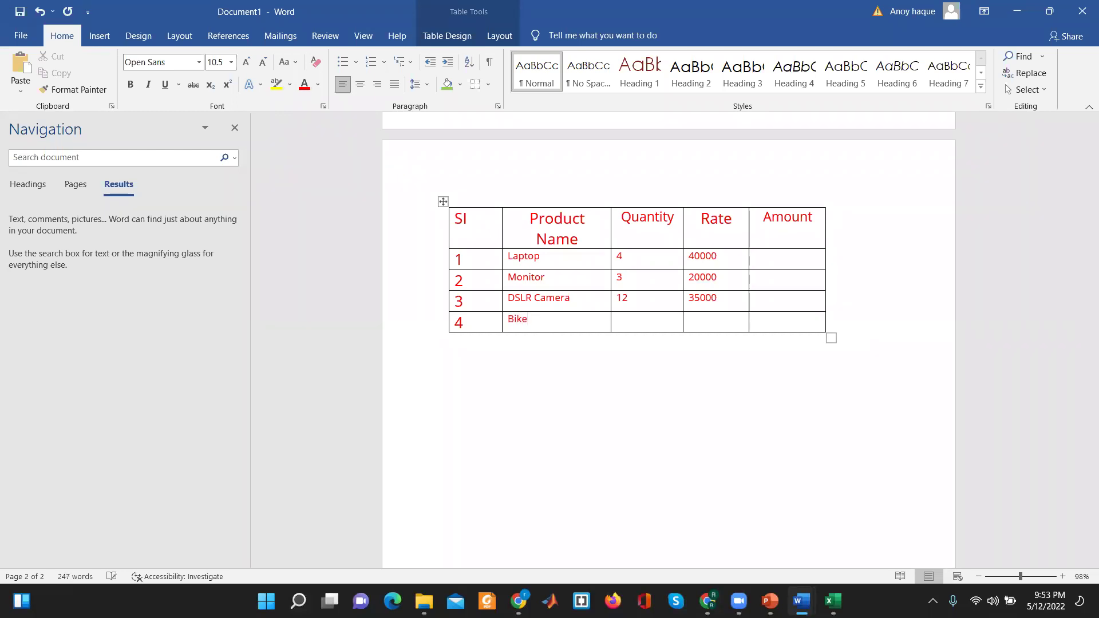
{"action": "left_click", "coordinate": [633, 320]}
{"action": "type", "text": "2"}
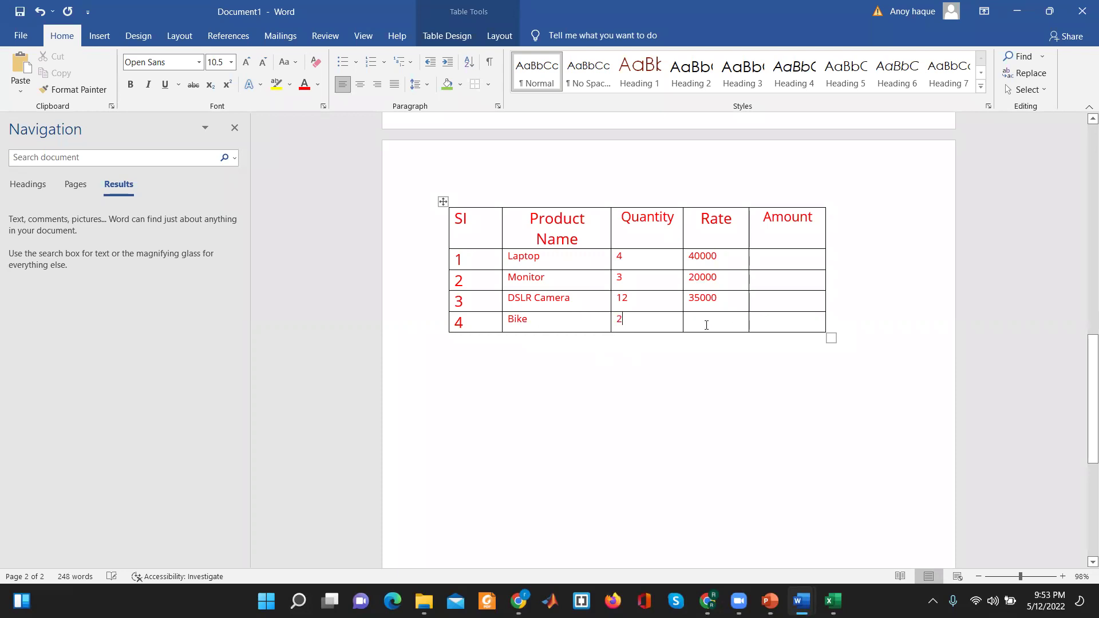
{"action": "type", "text": "200000"}
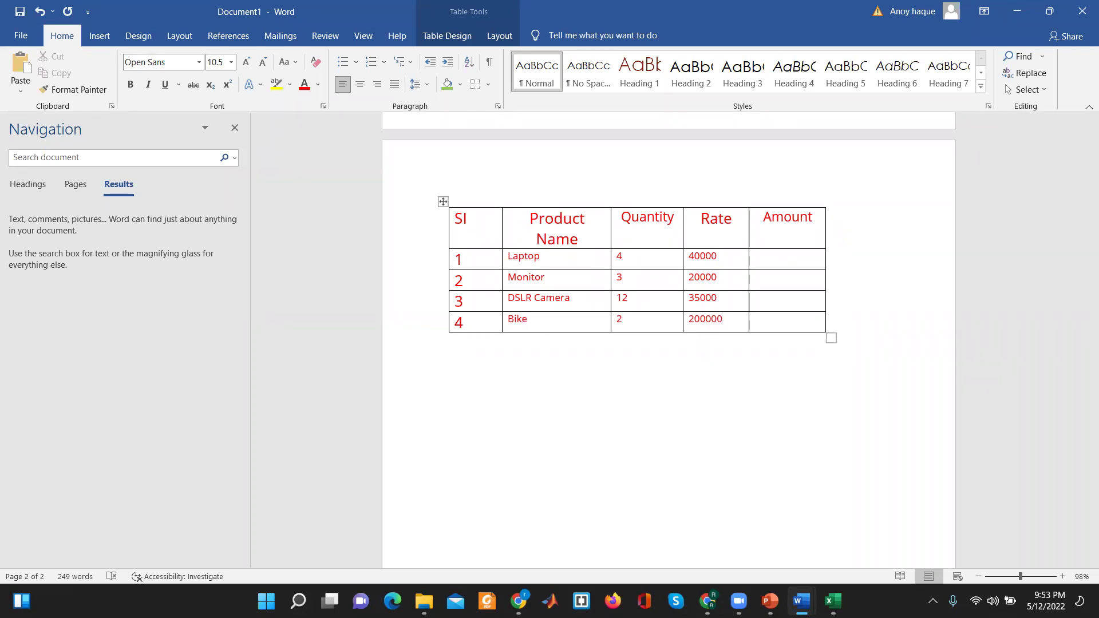
{"action": "left_click", "coordinate": [785, 260]}
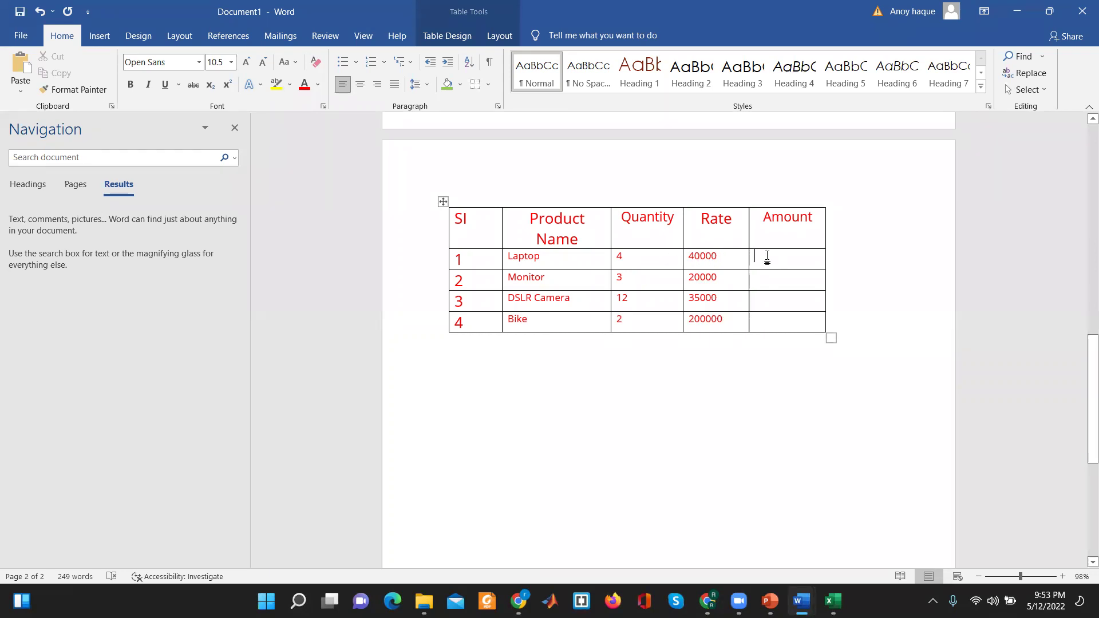
Type 160000, 60000, 420000 and 400000 into the four products' Amount cells
{"action": "type", "text": "1"}
{"action": "type", "text": "60000"}
{"action": "left_click", "coordinate": [785, 280]}
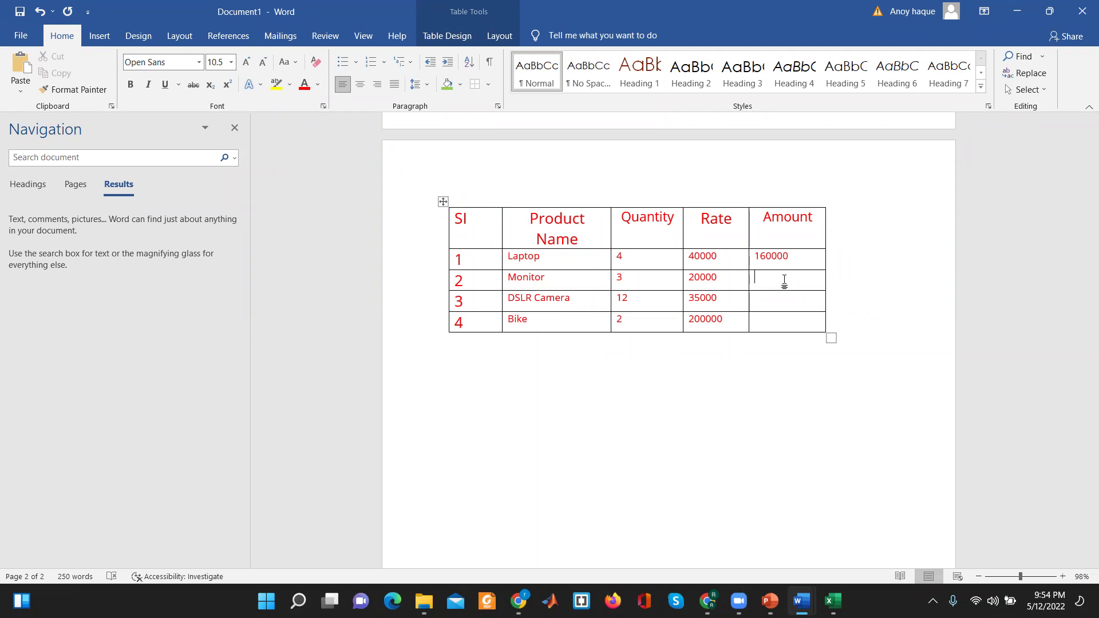
{"action": "left_click", "coordinate": [784, 281]}
{"action": "type", "text": "60000"}
{"action": "left_click", "coordinate": [774, 316]}
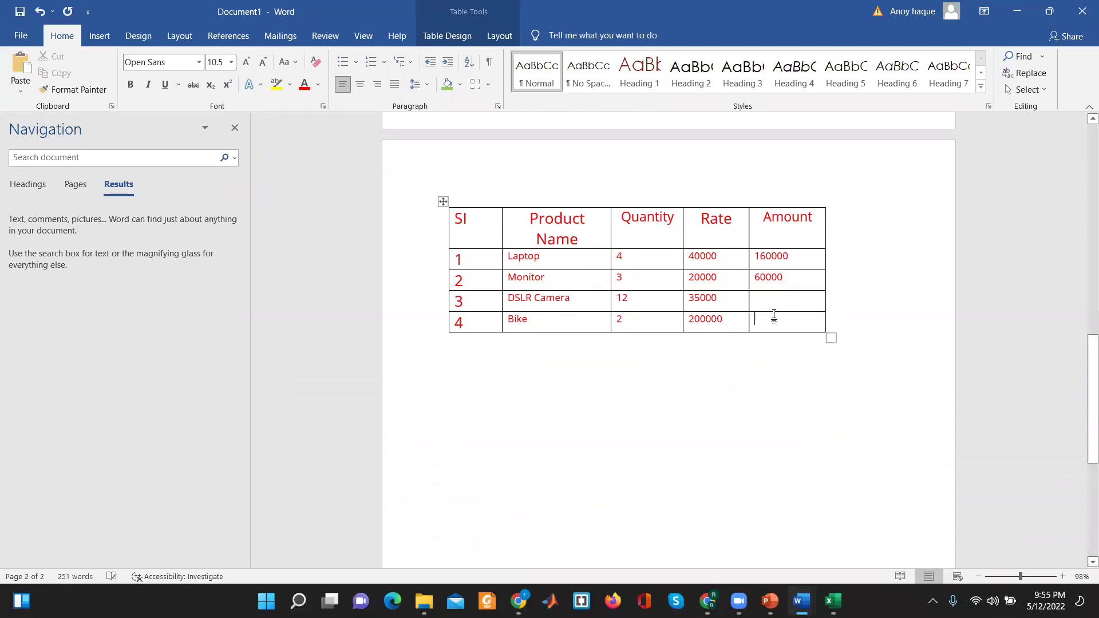
{"action": "left_click", "coordinate": [794, 309]}
{"action": "type", "text": "420000"}
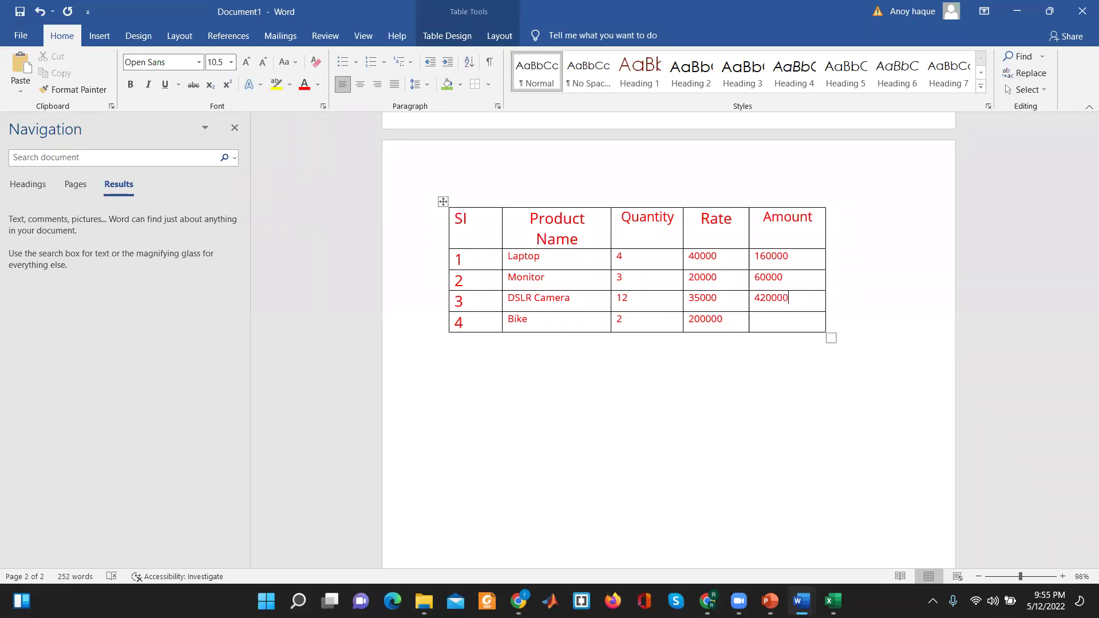
{"action": "left_click", "coordinate": [772, 324]}
{"action": "type", "text": "4000"}
{"action": "type", "text": "00"}
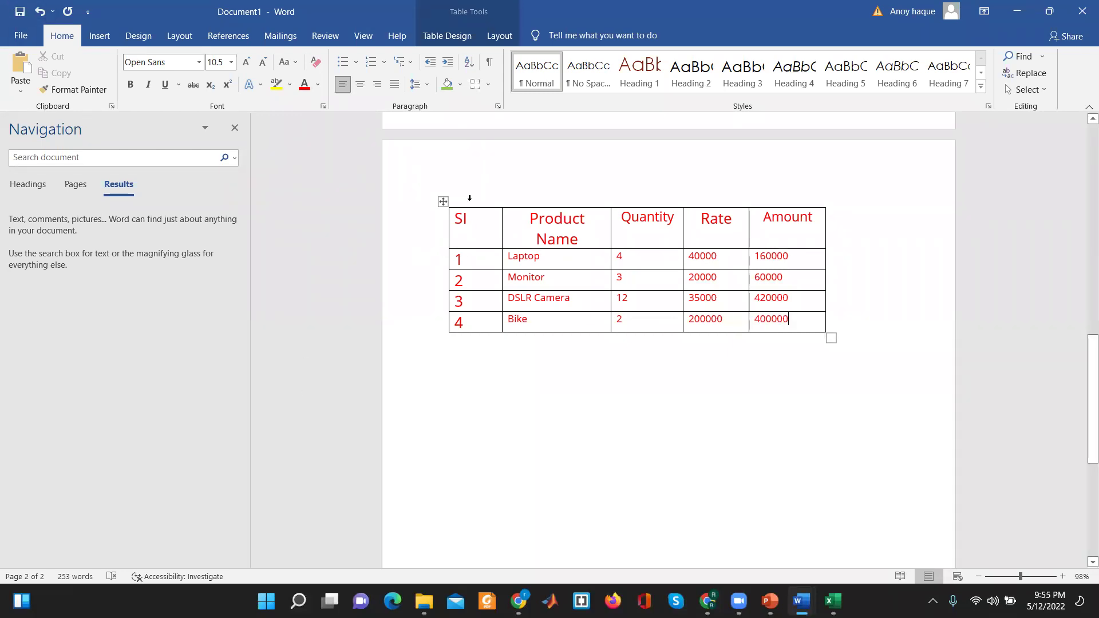
{"action": "left_click_drag", "start_coordinate": [497, 222], "coordinate": [857, 312]}
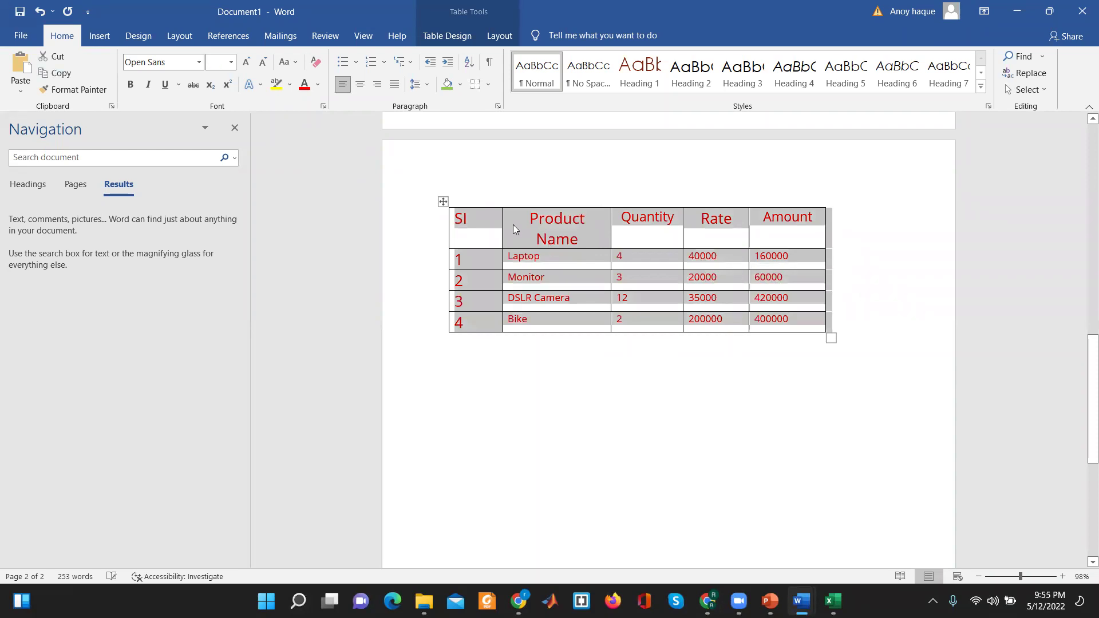
{"action": "left_click", "coordinate": [448, 35]}
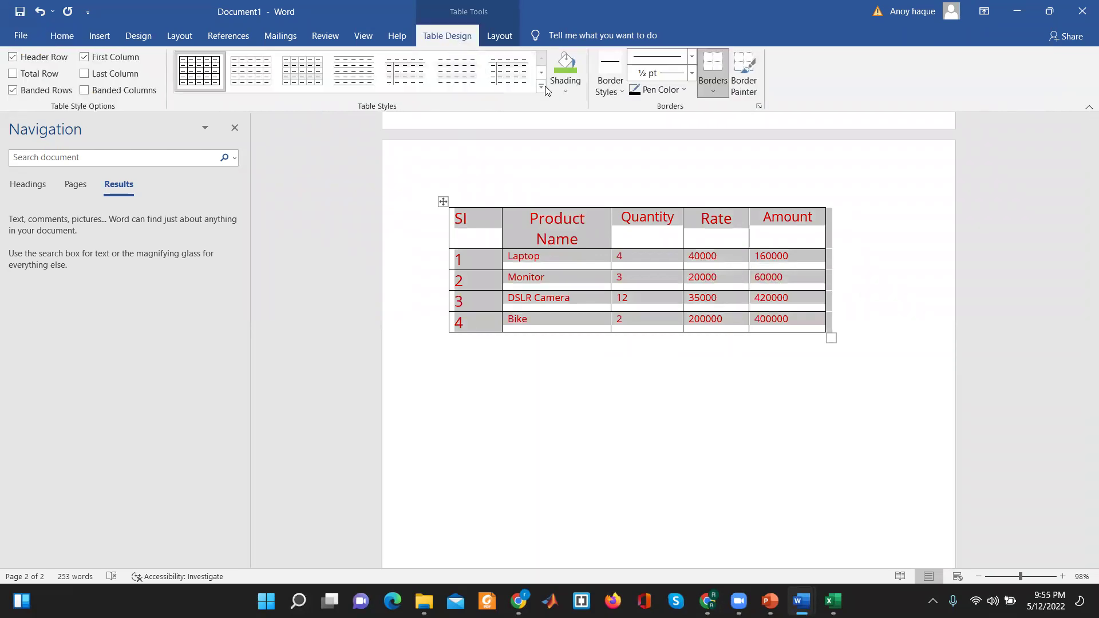
{"action": "left_click", "coordinate": [543, 90]}
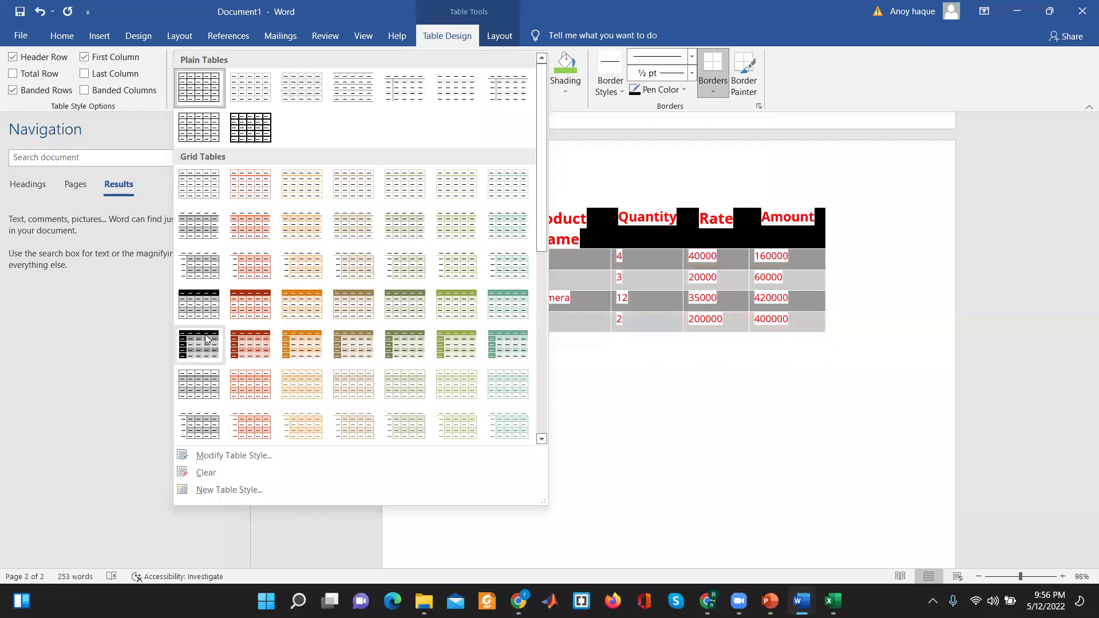
{"action": "left_click", "coordinate": [789, 400]}
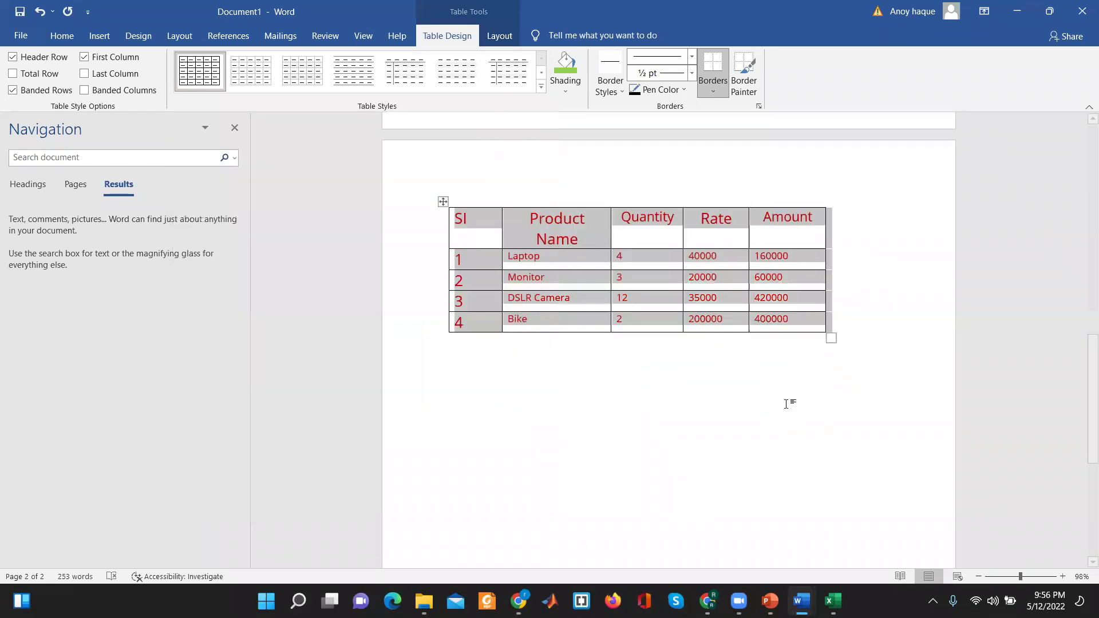
{"action": "left_click", "coordinate": [880, 348]}
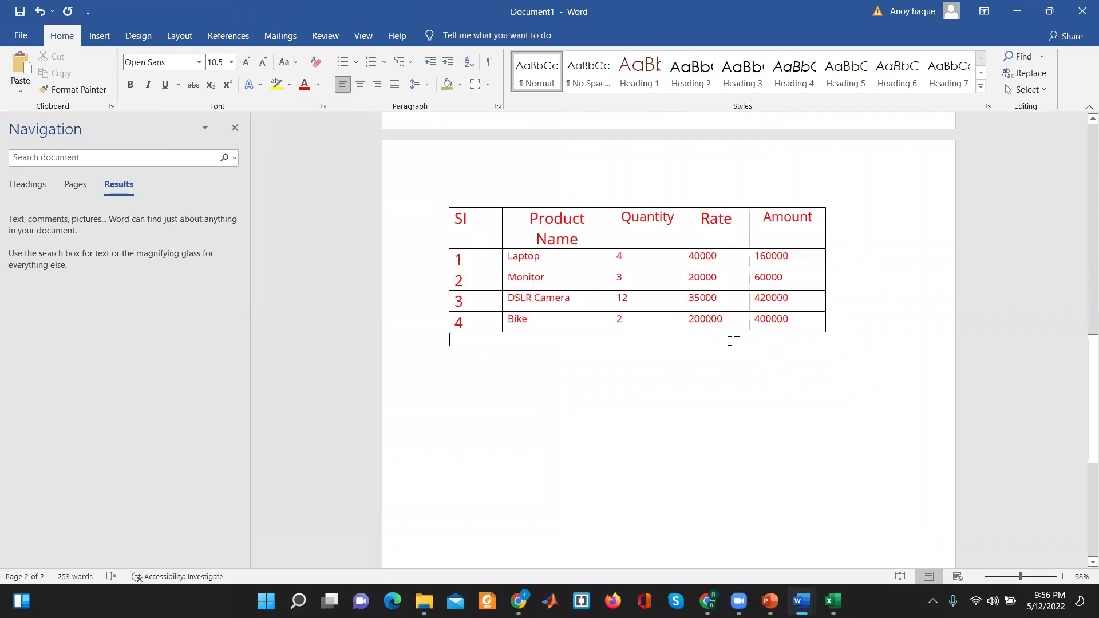
Insert a blank row above the Bike row
{"action": "left_click", "coordinate": [575, 323]}
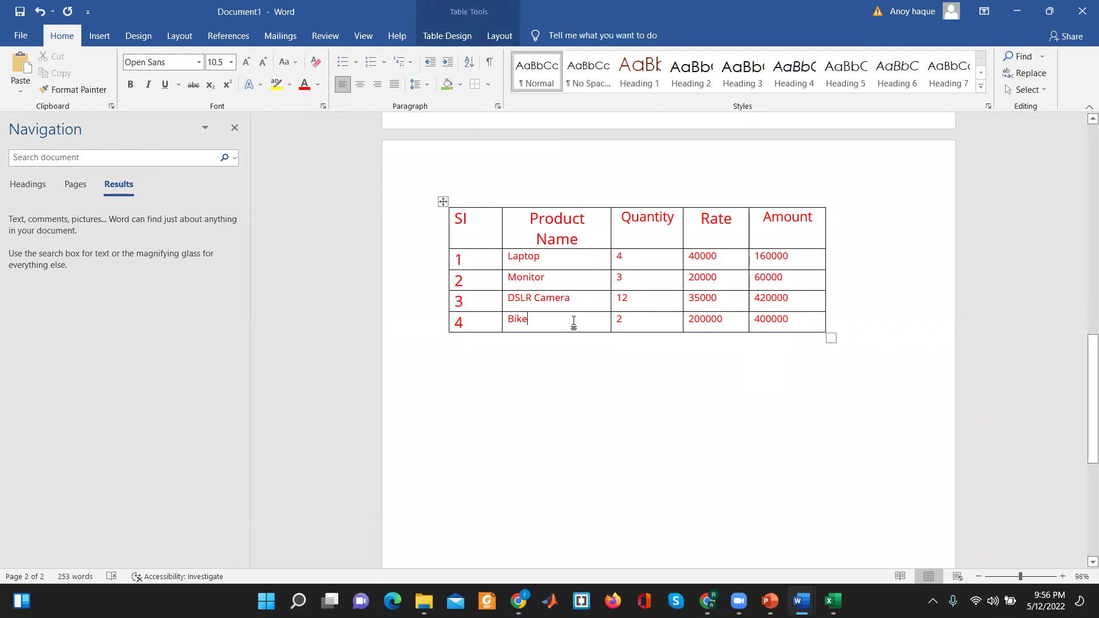
{"action": "right_click", "coordinate": [576, 323]}
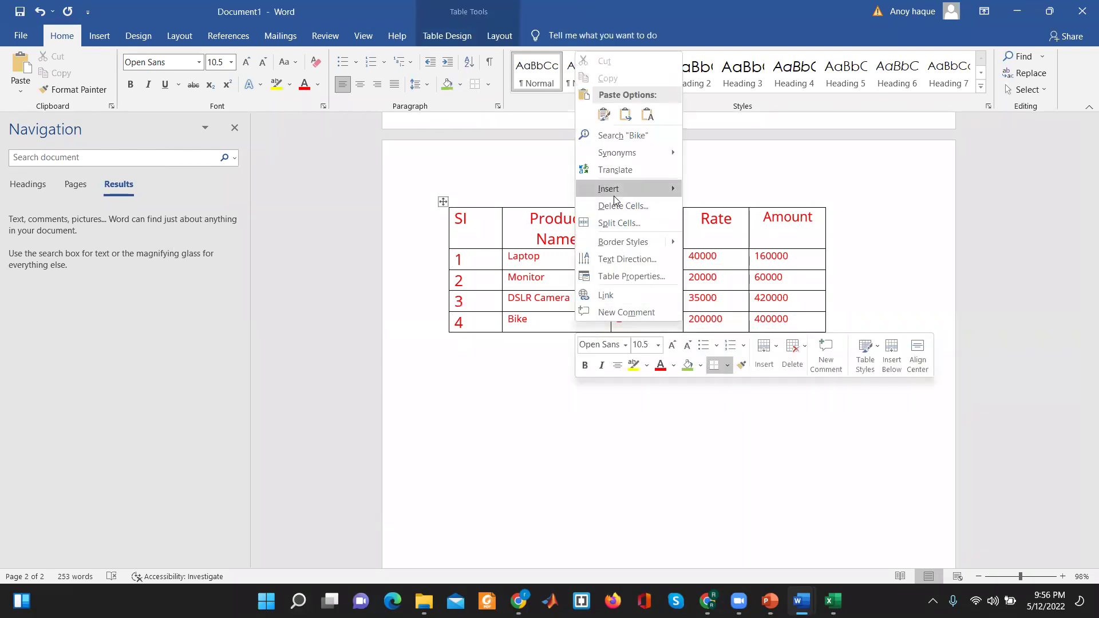
{"action": "mouse_move", "coordinate": [609, 188]}
{"action": "left_click", "coordinate": [729, 224]}
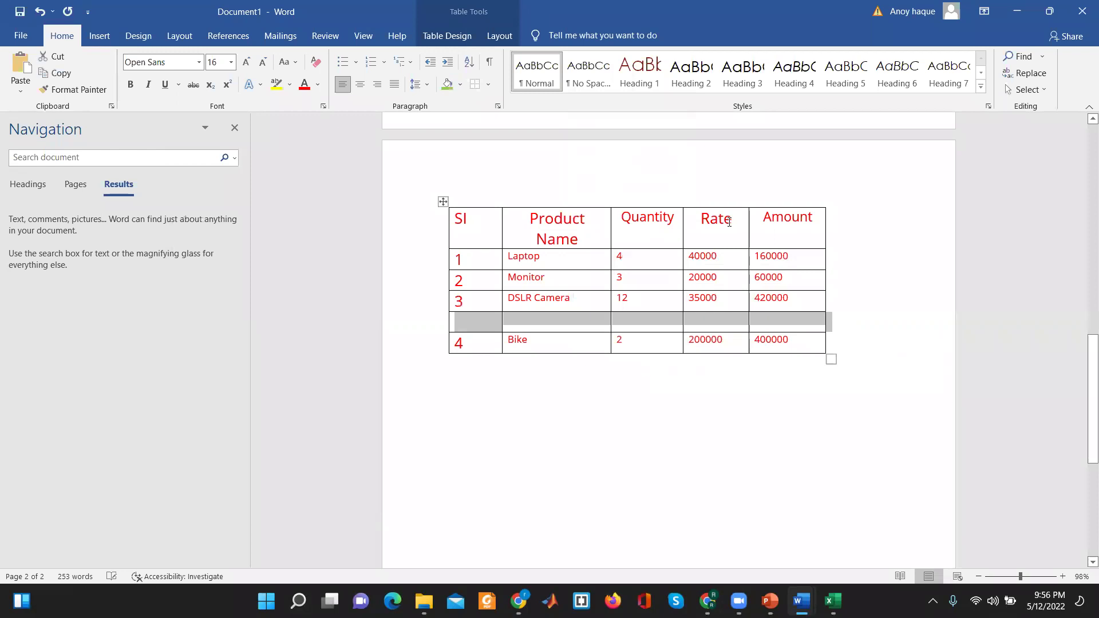
{"action": "left_click", "coordinate": [605, 375]}
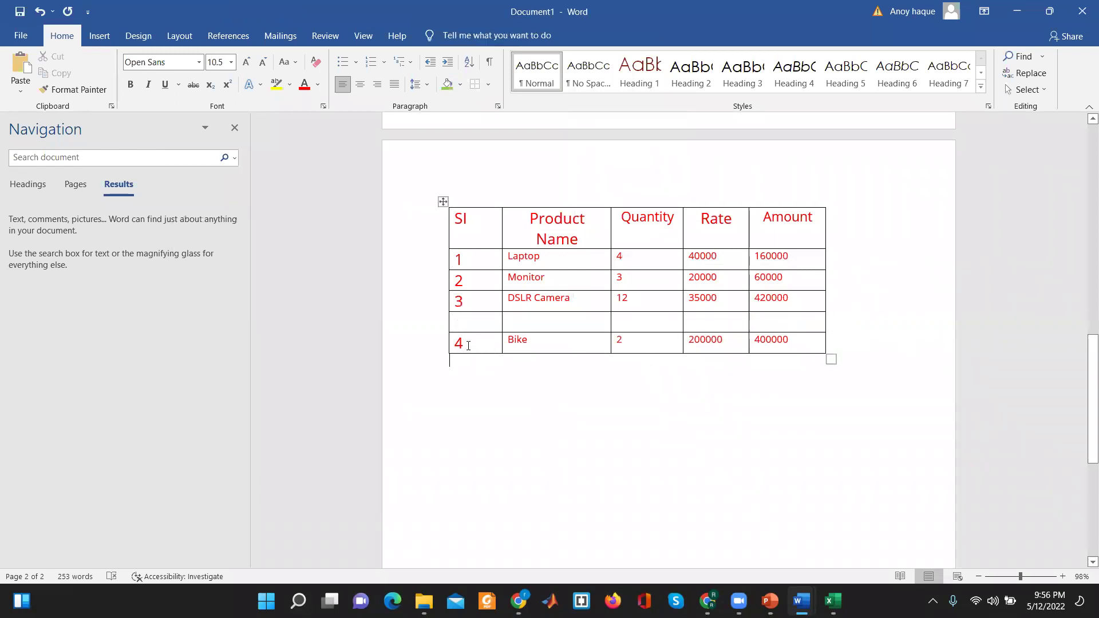
Move the Bike entries up into the new row and label the last Amount cell 'Total ='
{"action": "left_click_drag", "start_coordinate": [819, 342], "coordinate": [478, 344]}
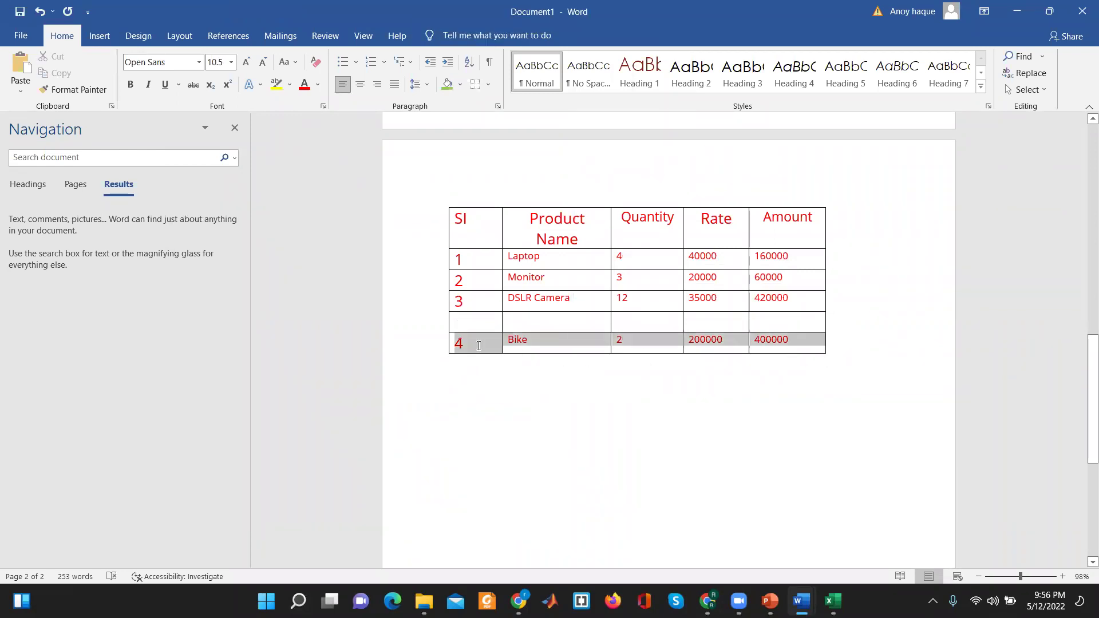
{"action": "key", "text": "Delete"}
{"action": "left_click", "coordinate": [488, 324]}
{"action": "key", "text": "ctrl+v"}
{"action": "left_click", "coordinate": [735, 343]}
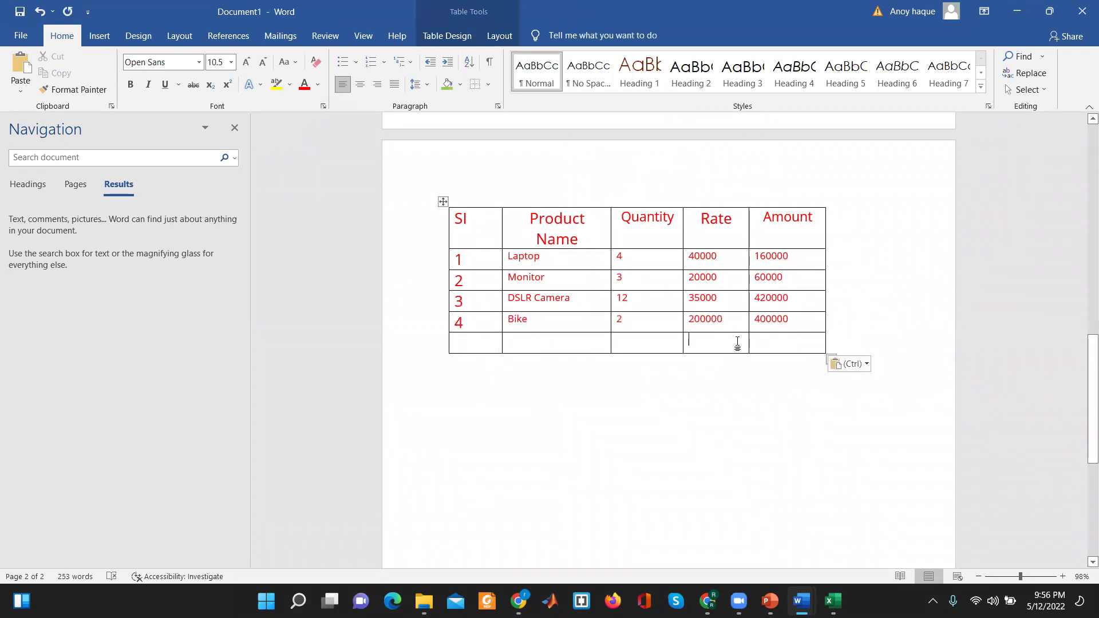
{"action": "left_click", "coordinate": [765, 347]}
{"action": "type", "text": "Total ="}
Widen the Amount column and add a one-line empty row below the Total = row
{"action": "left_click_drag", "start_coordinate": [826, 220], "coordinate": [887, 222]}
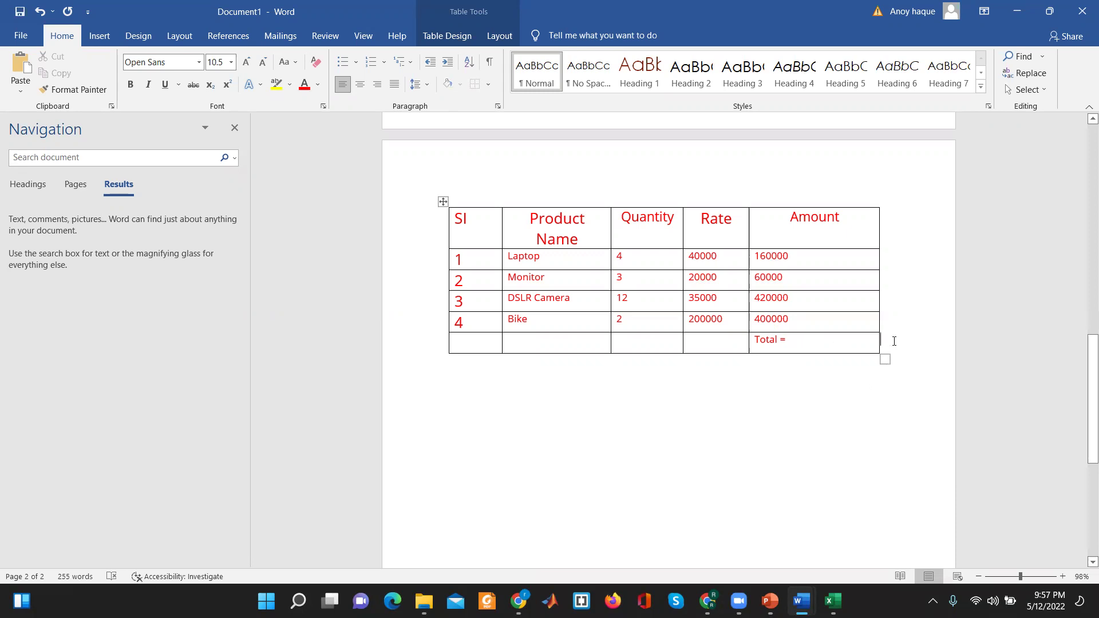
{"action": "key", "text": "Tab"}
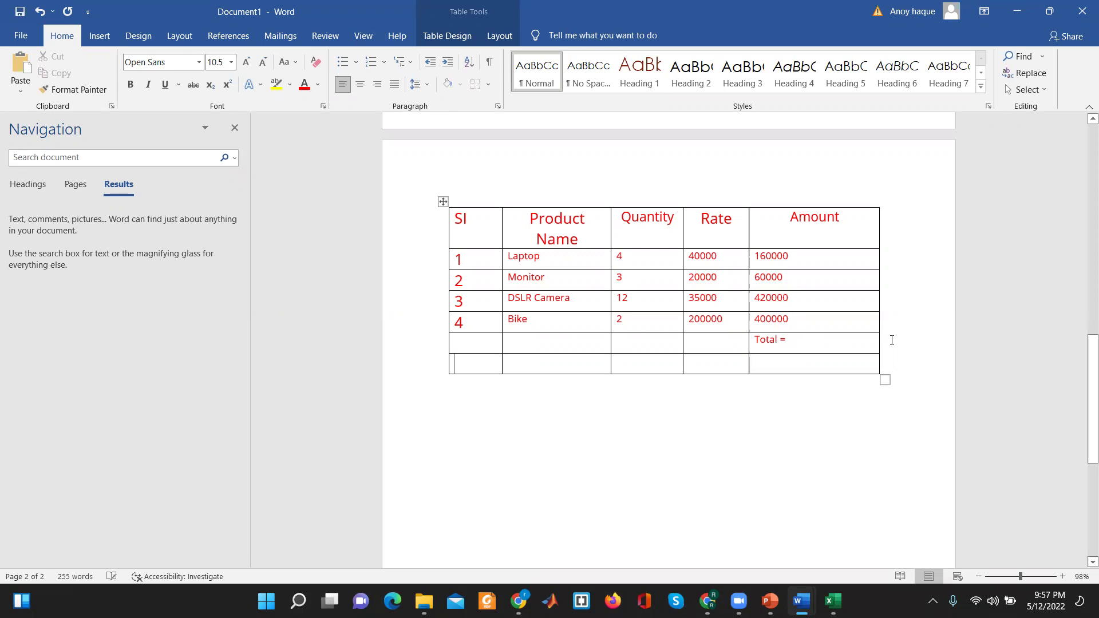
{"action": "key", "text": "BackSpace"}
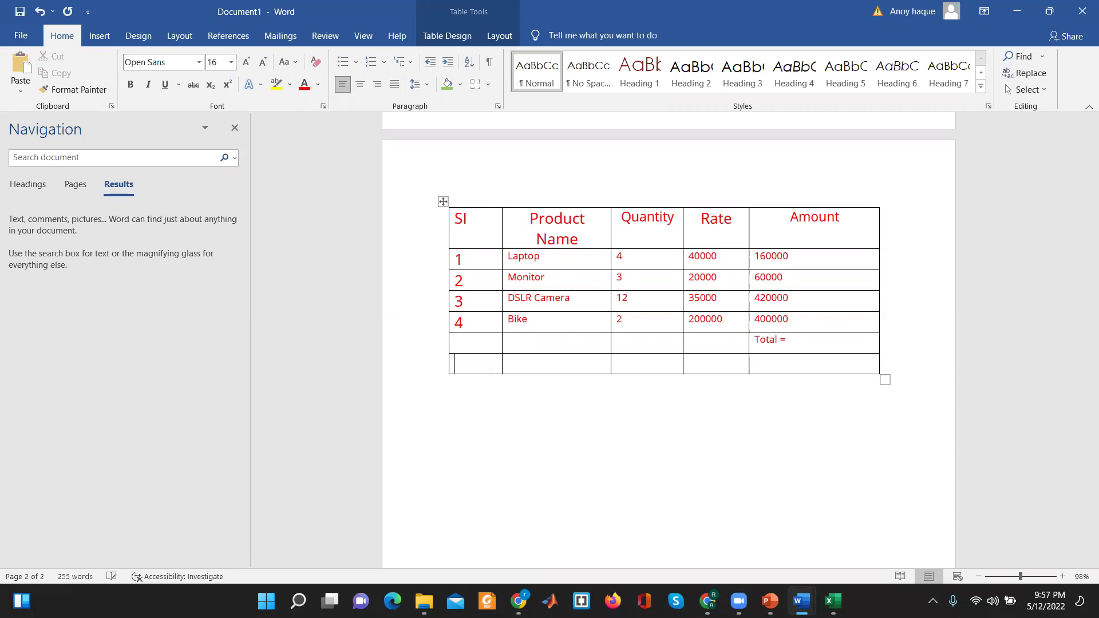
{"action": "scroll", "coordinate": [802, 400], "scroll_direction": "down", "scroll_amount": 5}
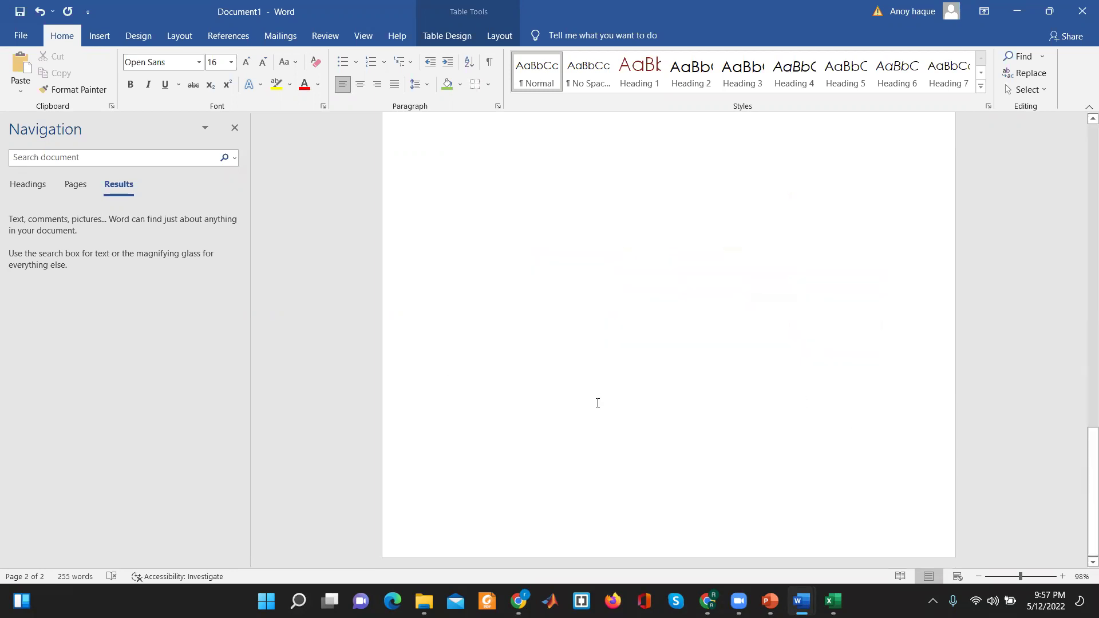
Insert a blank page after the invoice table
{"action": "left_click", "coordinate": [459, 247]}
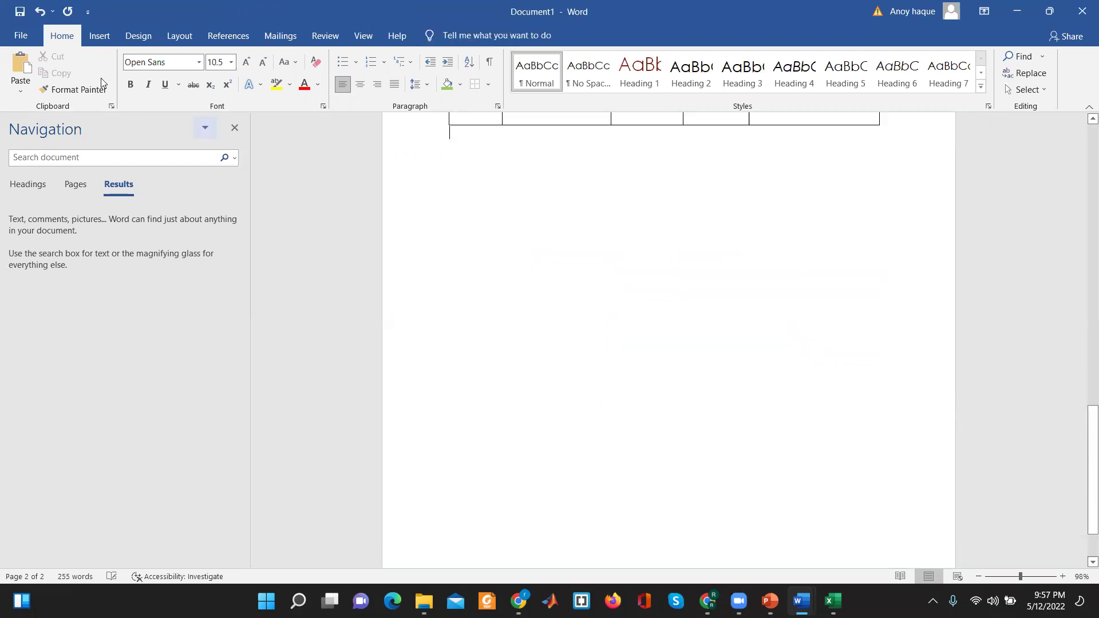
{"action": "left_click", "coordinate": [99, 35]}
{"action": "left_click", "coordinate": [43, 73]}
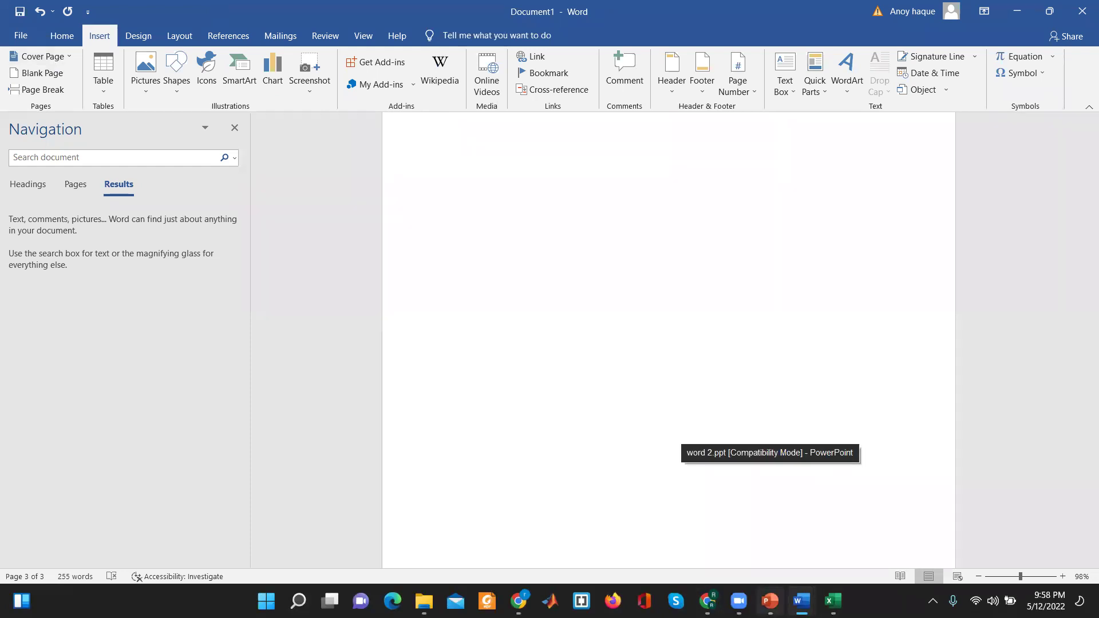
Switch to PowerPoint and view slide 10's Star Tech sample invoice
{"action": "left_click", "coordinate": [770, 601]}
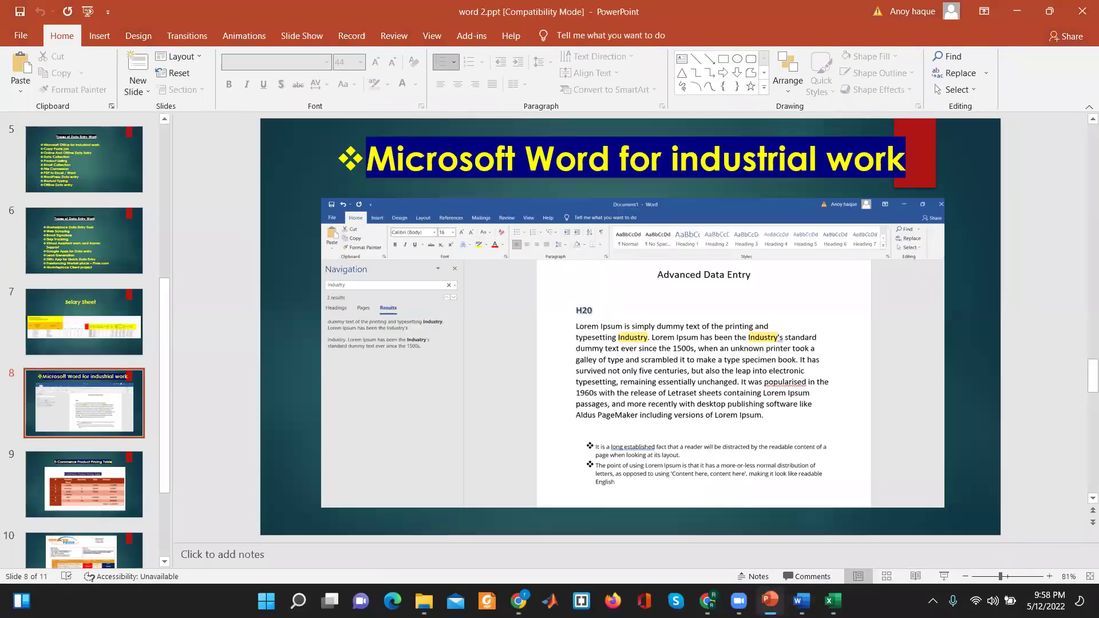
{"action": "left_click", "coordinate": [76, 472]}
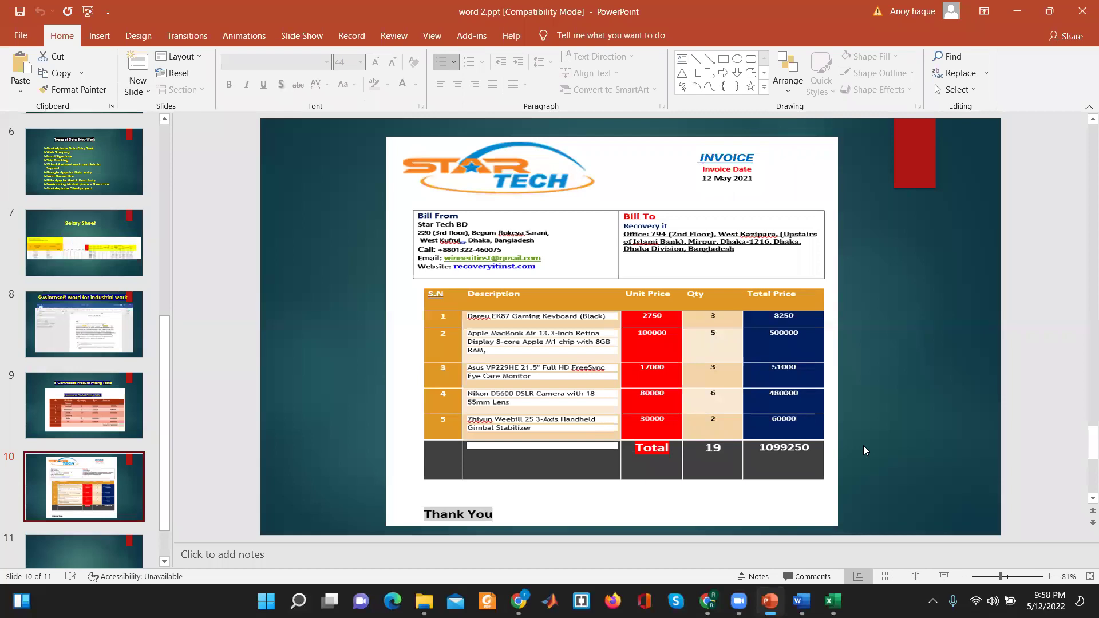
{"action": "scroll", "coordinate": [864, 445], "scroll_direction": "down", "scroll_amount": 1}
{"action": "scroll", "coordinate": [863, 446], "scroll_direction": "up", "scroll_amount": 1}
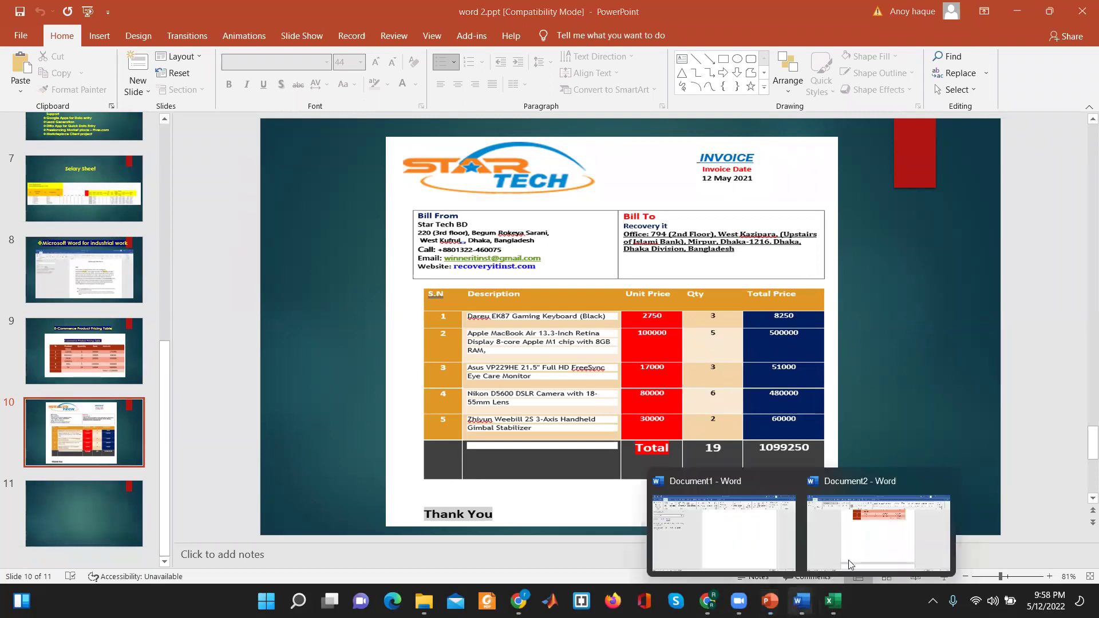
Switch back to Document1 in Word and scroll to the empty third page
{"action": "left_click", "coordinate": [756, 535]}
{"action": "scroll", "coordinate": [506, 252], "scroll_direction": "up", "scroll_amount": 1}
{"action": "scroll", "coordinate": [486, 271], "scroll_direction": "up", "scroll_amount": 2}
{"action": "scroll", "coordinate": [453, 268], "scroll_direction": "down", "scroll_amount": 1}
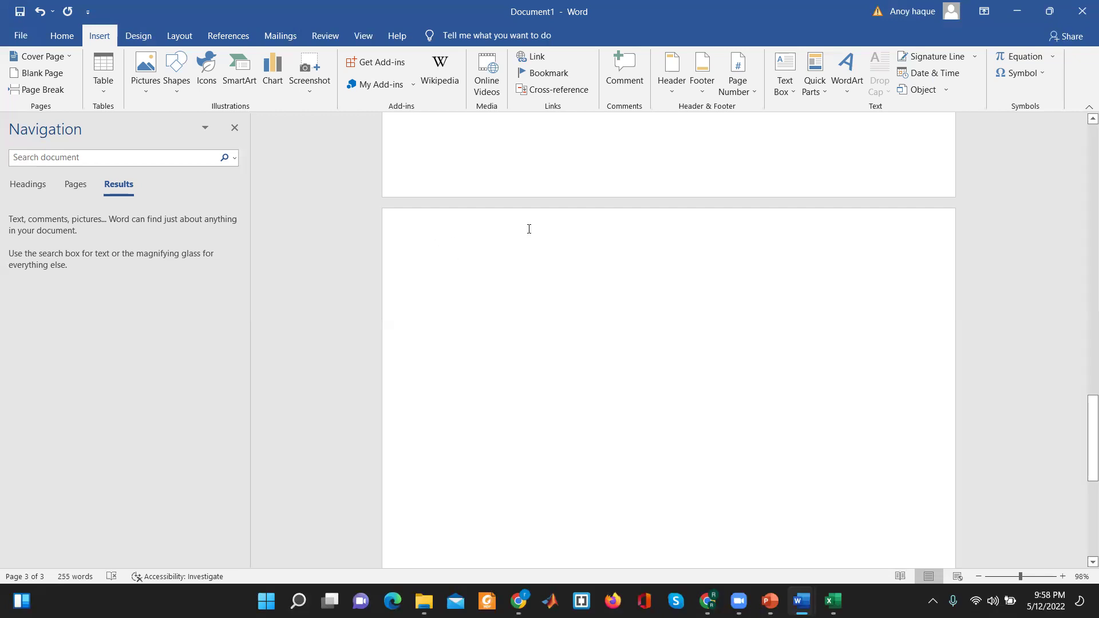
At the top of page 3, pick download.png from the Data Entry folder as the picture to insert
{"action": "double_click", "coordinate": [436, 254]}
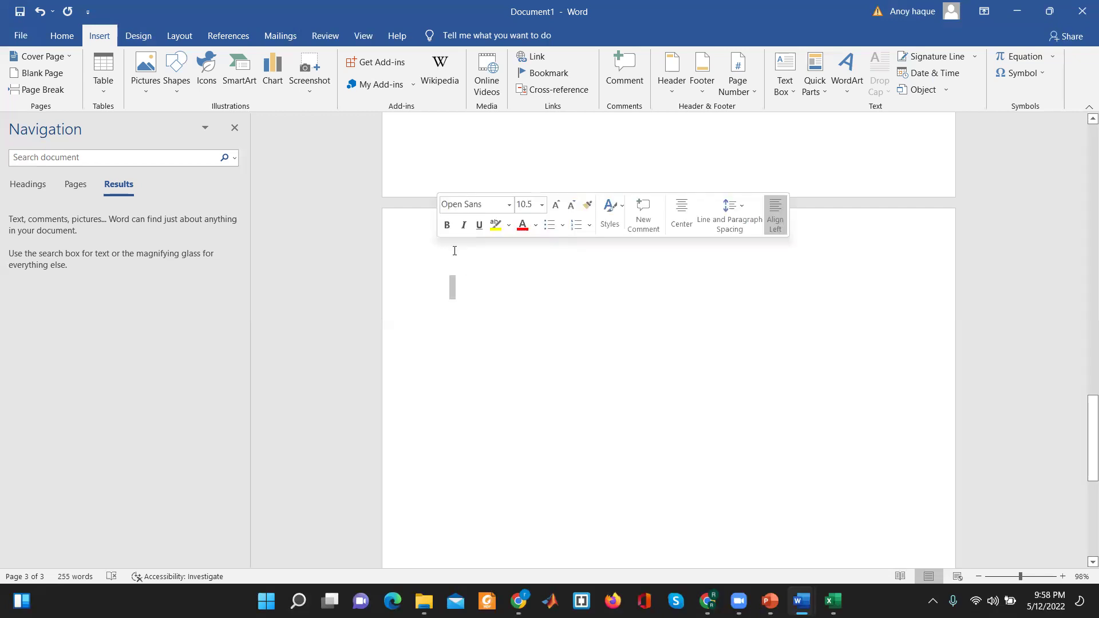
{"action": "left_click", "coordinate": [139, 67]}
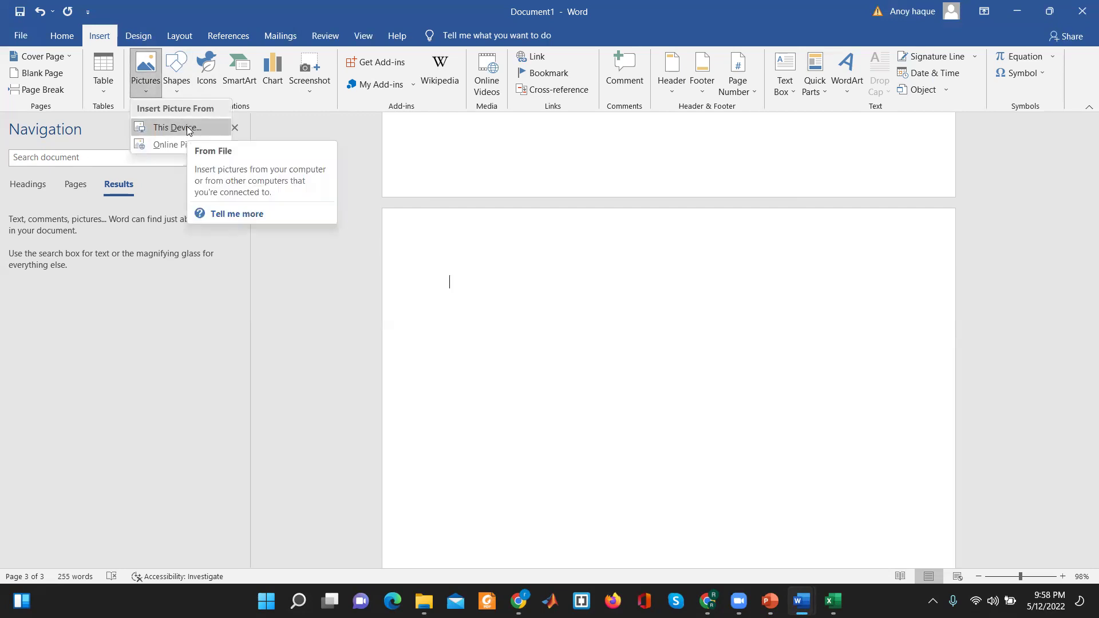
{"action": "left_click", "coordinate": [474, 269]}
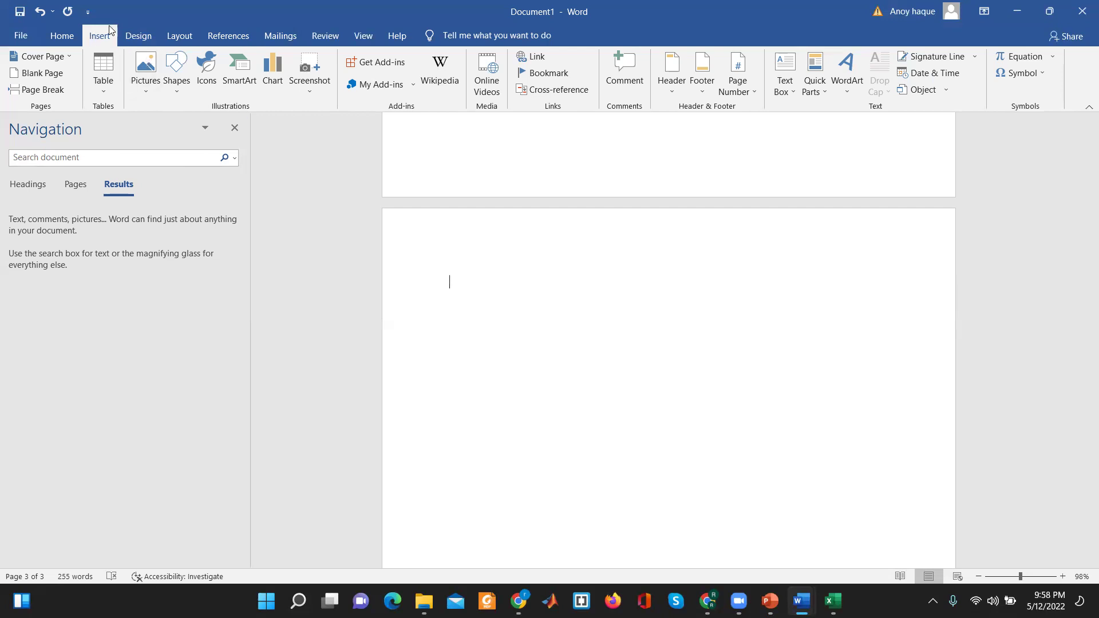
{"action": "left_click", "coordinate": [150, 68]}
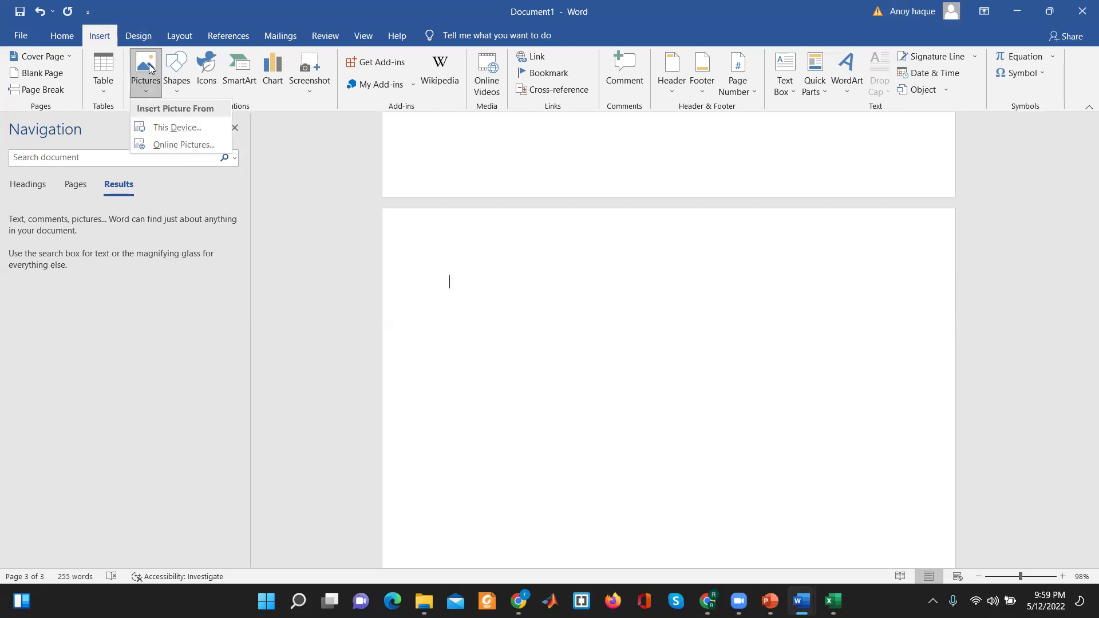
{"action": "left_click", "coordinate": [181, 128]}
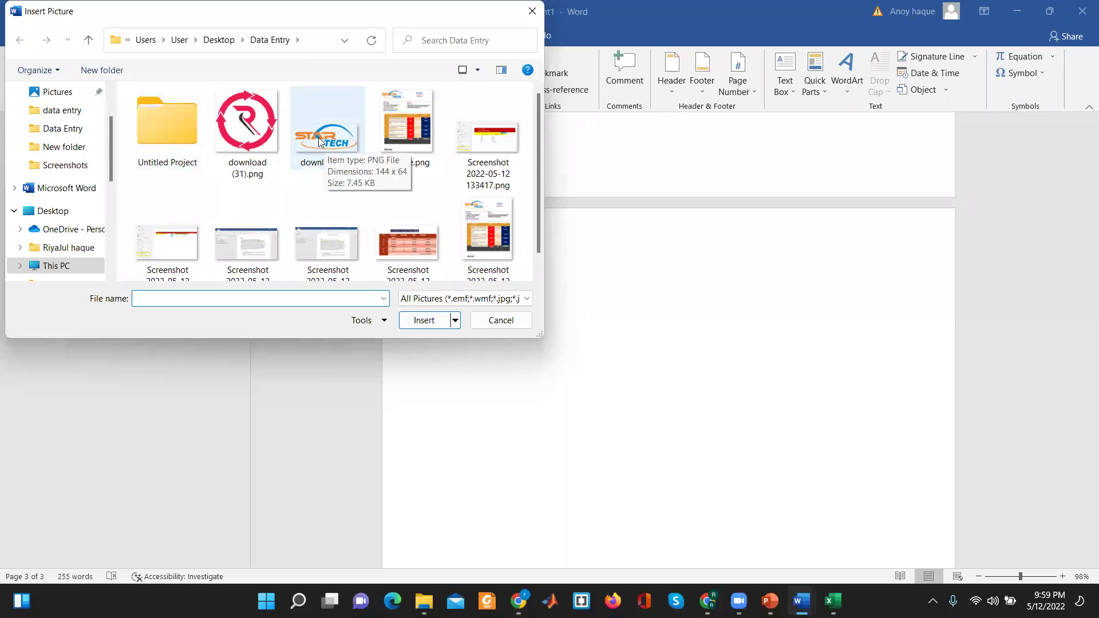
{"action": "left_click", "coordinate": [319, 141]}
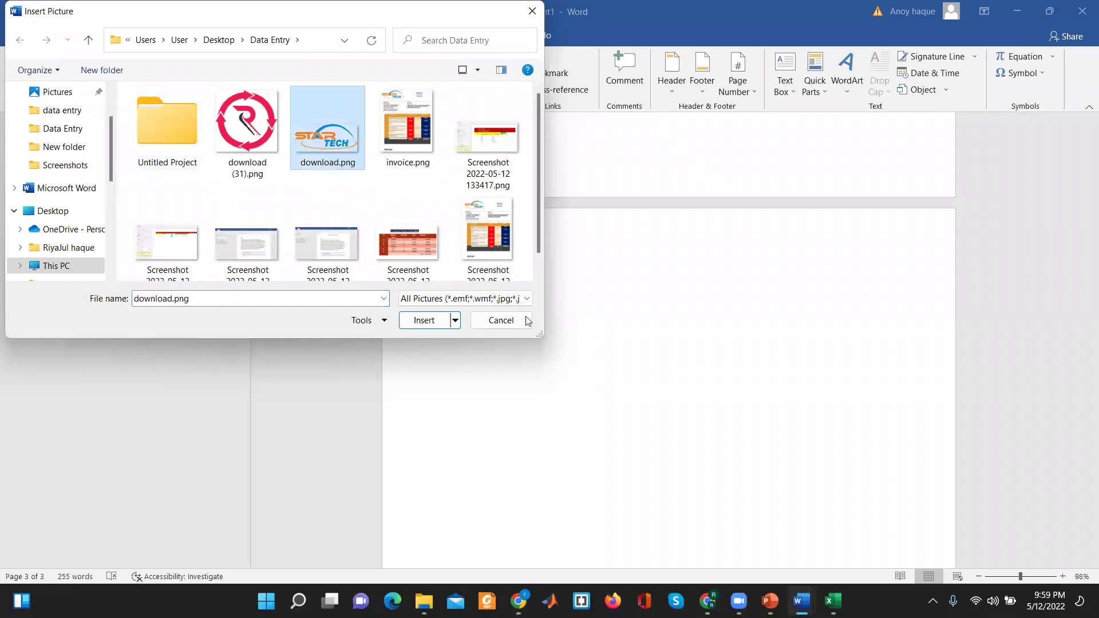
Insert the logo, enlarge it slightly, and set Top and Bottom wrapping with Fix position on page
{"action": "left_click", "coordinate": [421, 322]}
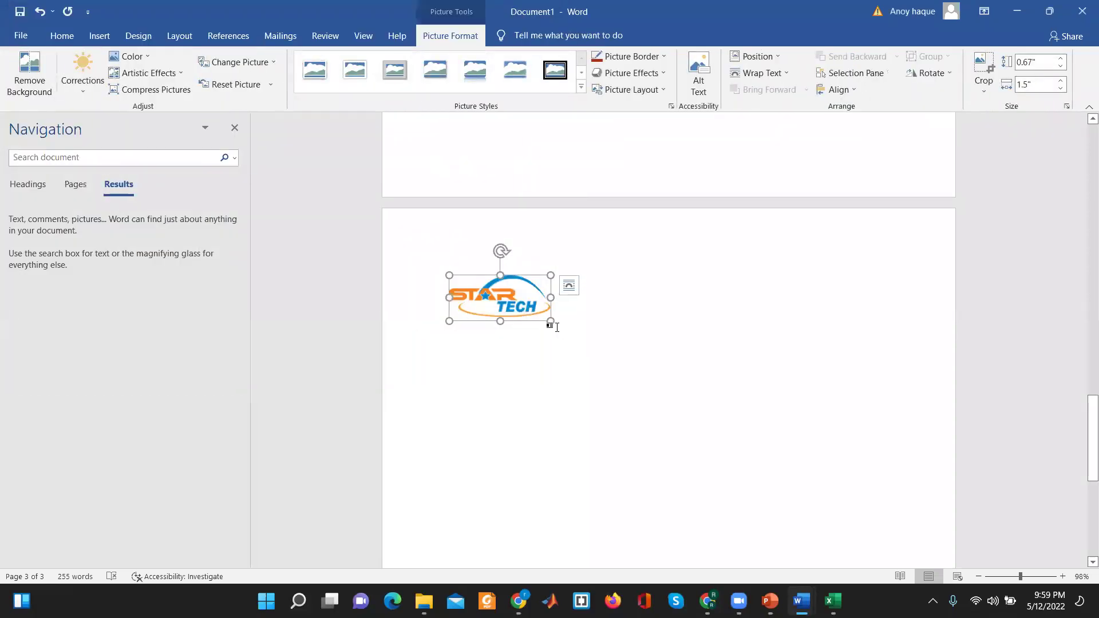
{"action": "mouse_move", "coordinate": [551, 322]}
{"action": "left_mouse_down"}
{"action": "mouse_move", "coordinate": [564, 324]}
{"action": "mouse_move", "coordinate": [532, 331]}
{"action": "left_mouse_up"}
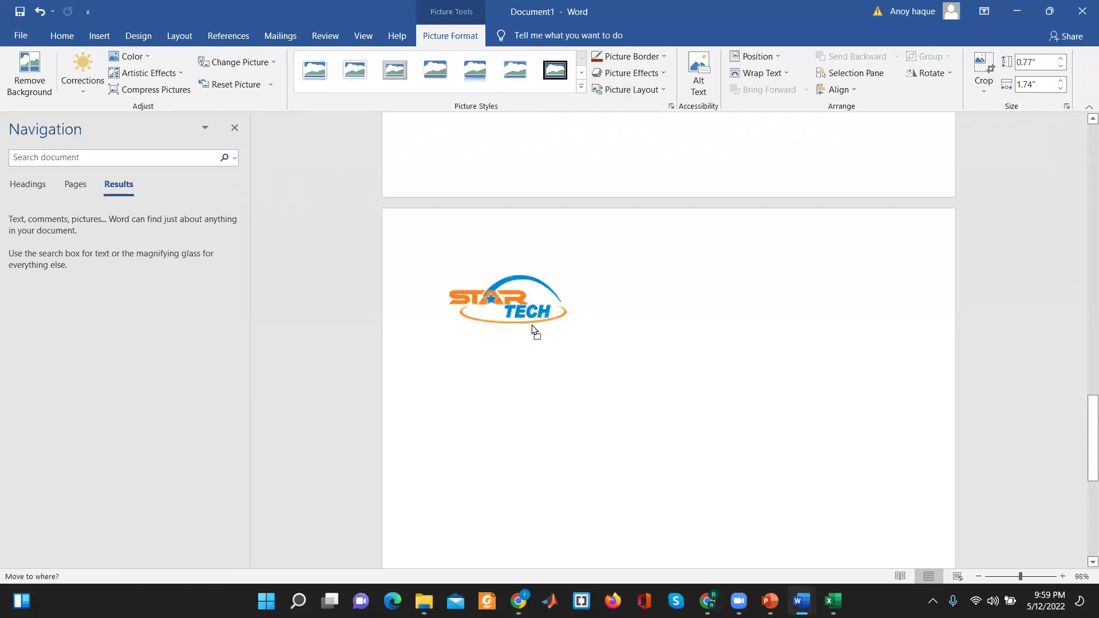
{"action": "left_click", "coordinate": [584, 285]}
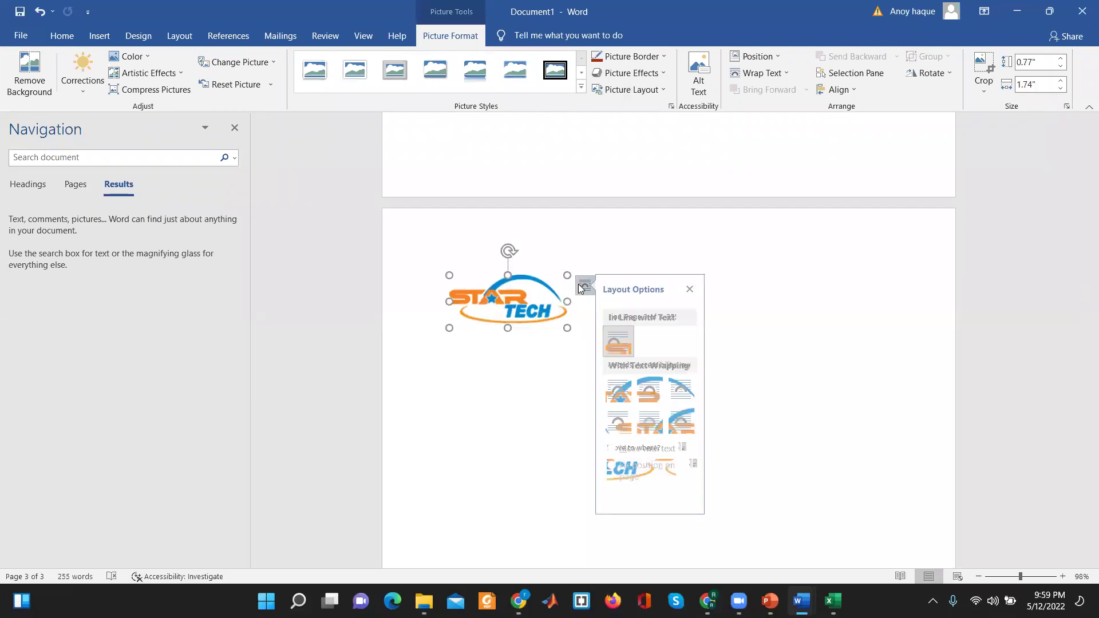
{"action": "left_click", "coordinate": [657, 427]}
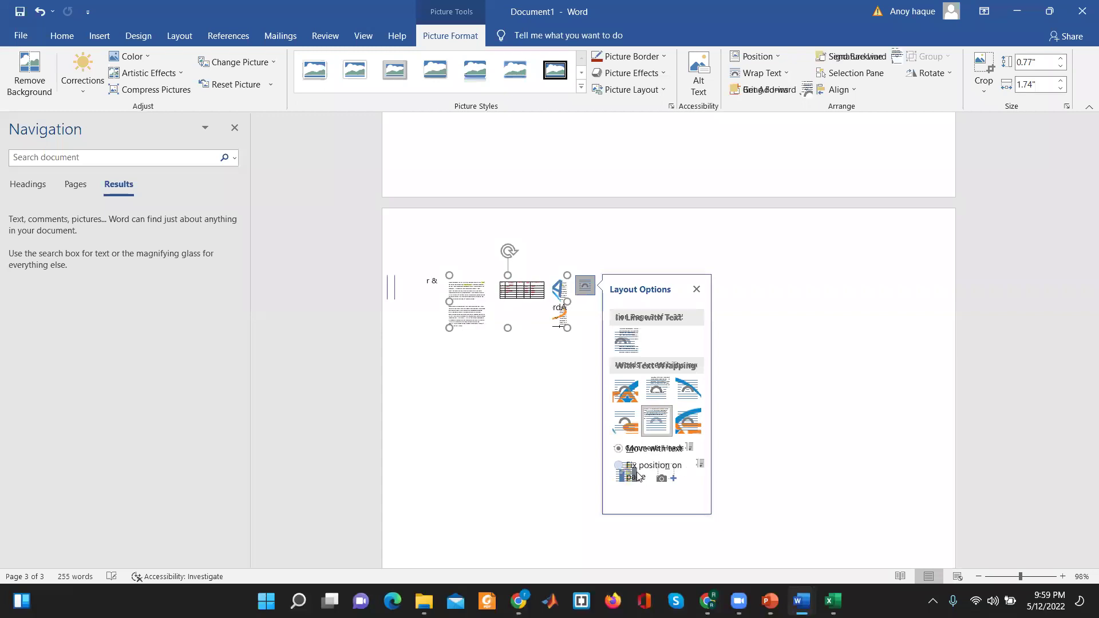
{"action": "left_click", "coordinate": [669, 478]}
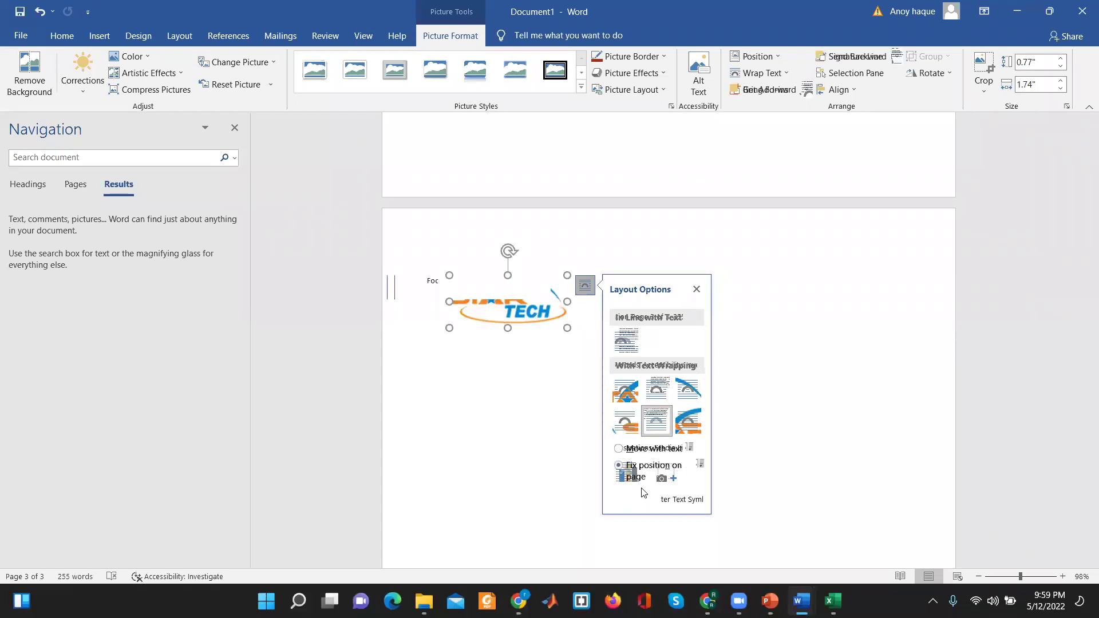
{"action": "left_click", "coordinate": [694, 323]}
Move the logo down and right, then close the Navigation pane and deselect it
{"action": "left_click_drag", "start_coordinate": [532, 308], "coordinate": [620, 380]}
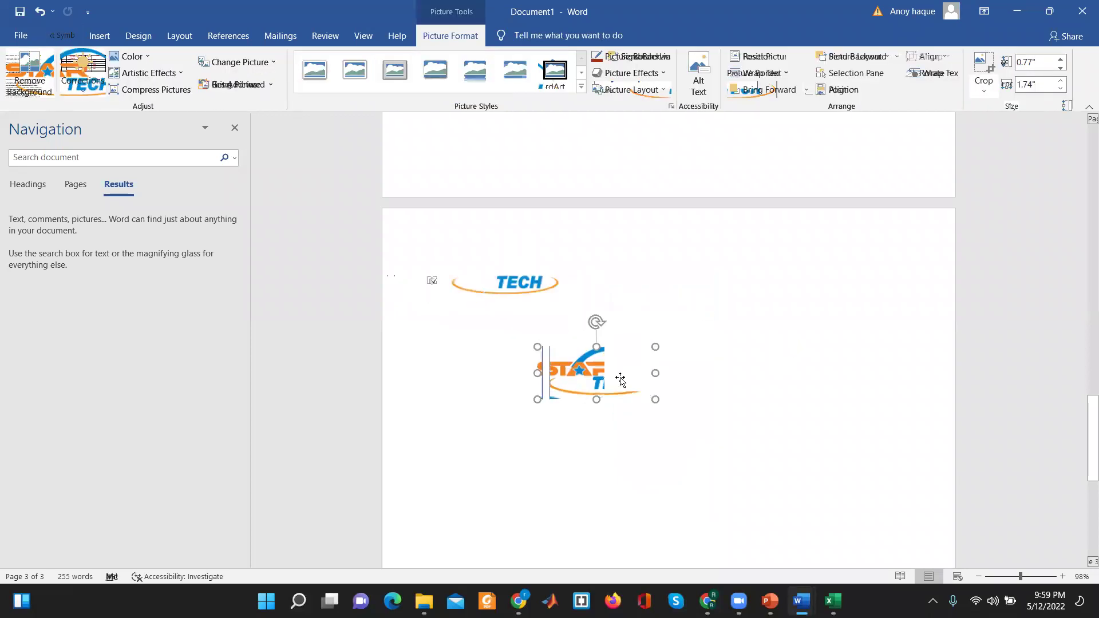
{"action": "scroll", "coordinate": [560, 347], "scroll_direction": "down", "scroll_amount": 3}
{"action": "scroll", "coordinate": [531, 359], "scroll_direction": "down", "scroll_amount": 5}
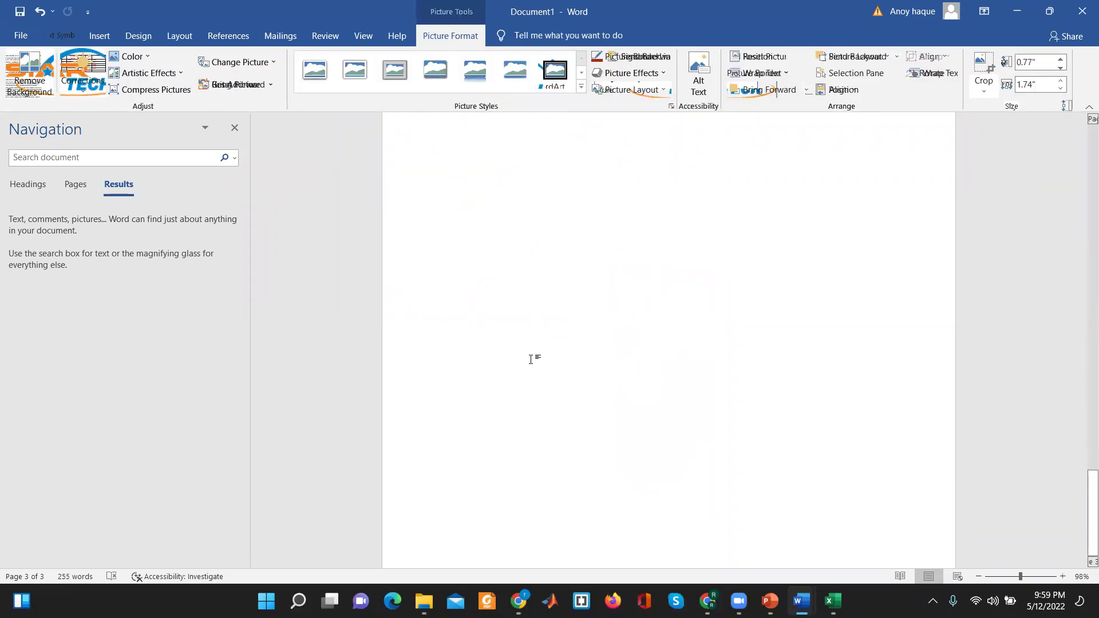
{"action": "scroll", "coordinate": [402, 321], "scroll_direction": "up", "scroll_amount": 3}
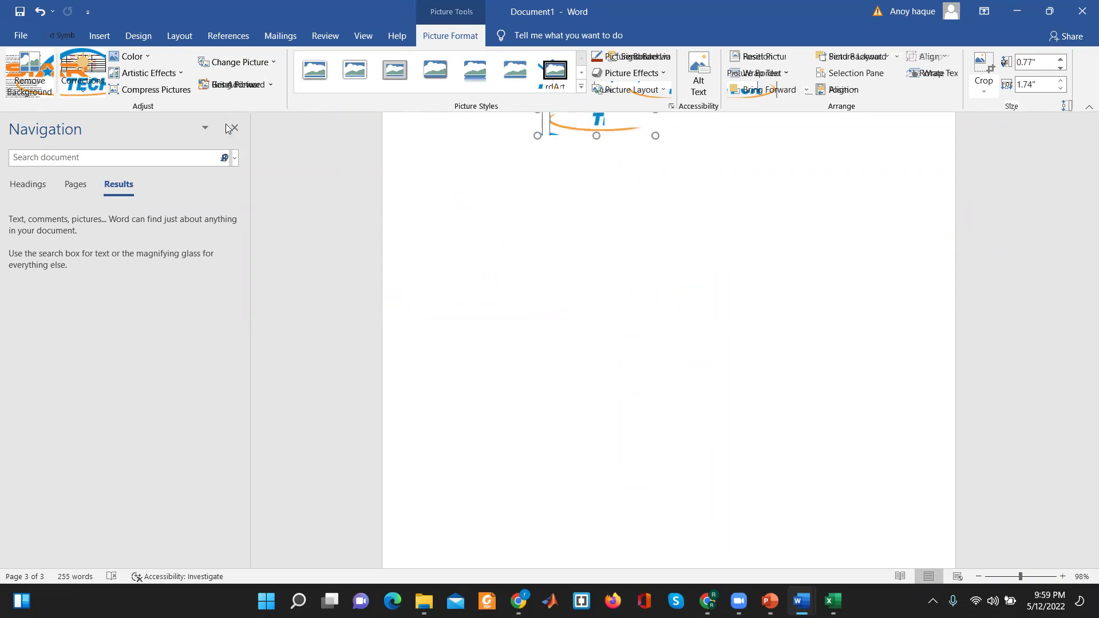
{"action": "left_click", "coordinate": [229, 127]}
{"action": "scroll", "coordinate": [523, 233], "scroll_direction": "up", "scroll_amount": 4}
{"action": "scroll", "coordinate": [463, 329], "scroll_direction": "up", "scroll_amount": 1}
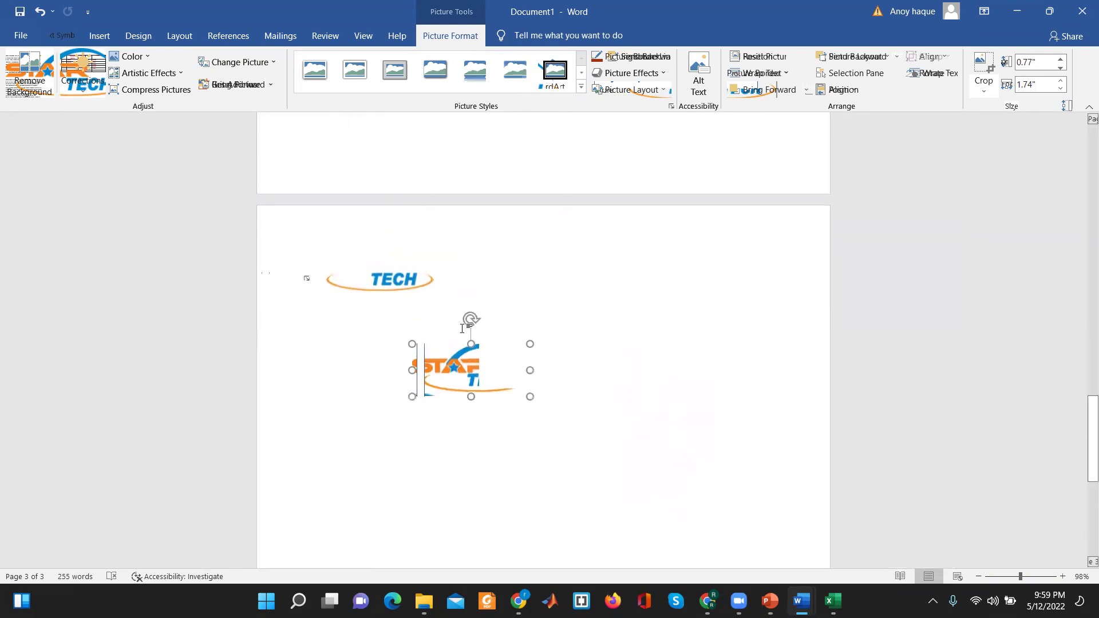
{"action": "left_click", "coordinate": [463, 331]}
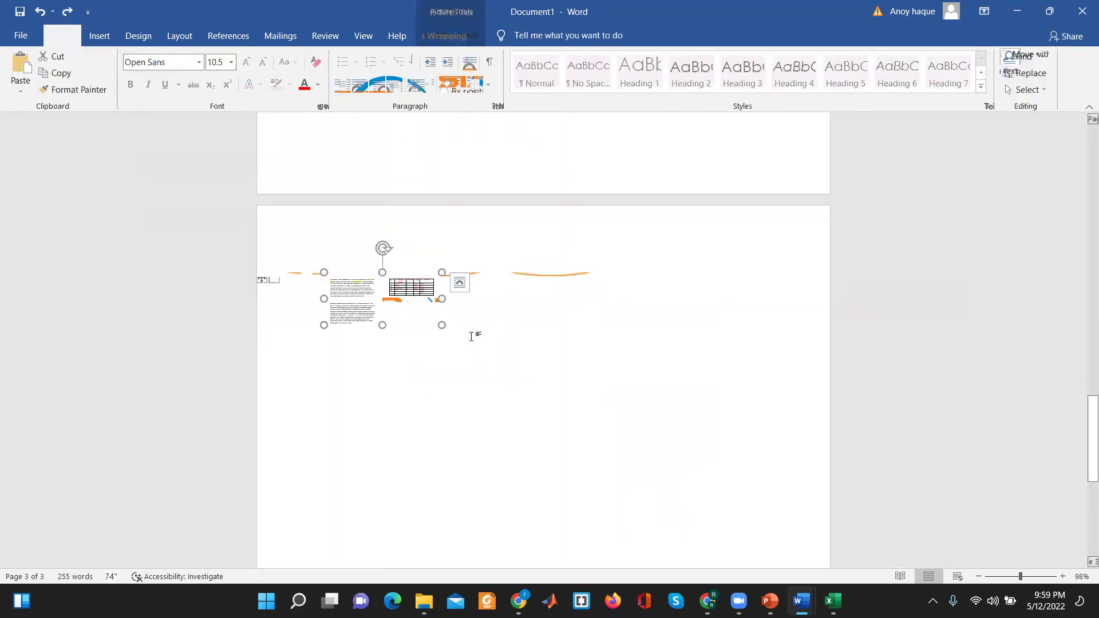
{"action": "scroll", "coordinate": [471, 337], "scroll_direction": "down", "scroll_amount": 5}
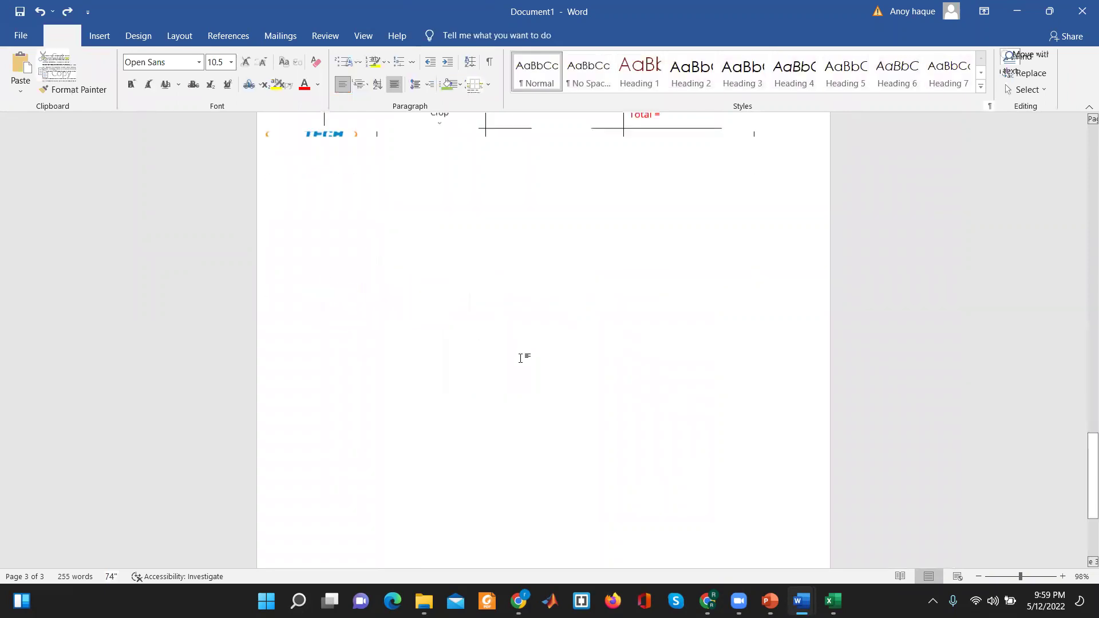
Open and close a new blank document, then close the Word document with Don't Save
{"action": "left_click", "coordinate": [18, 36]}
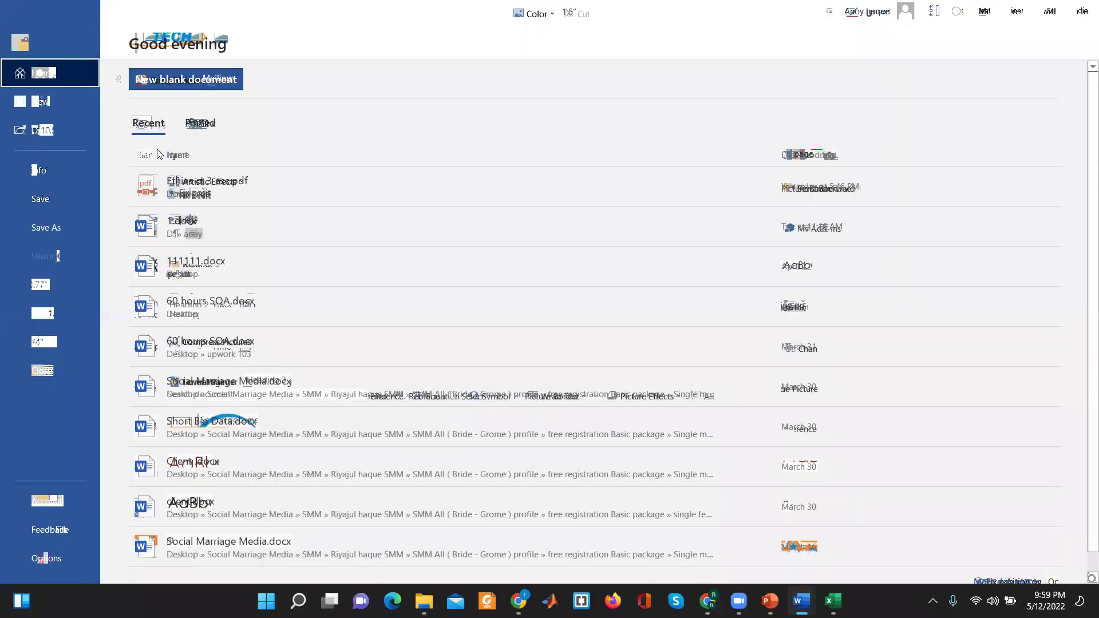
{"action": "left_click", "coordinate": [169, 80]}
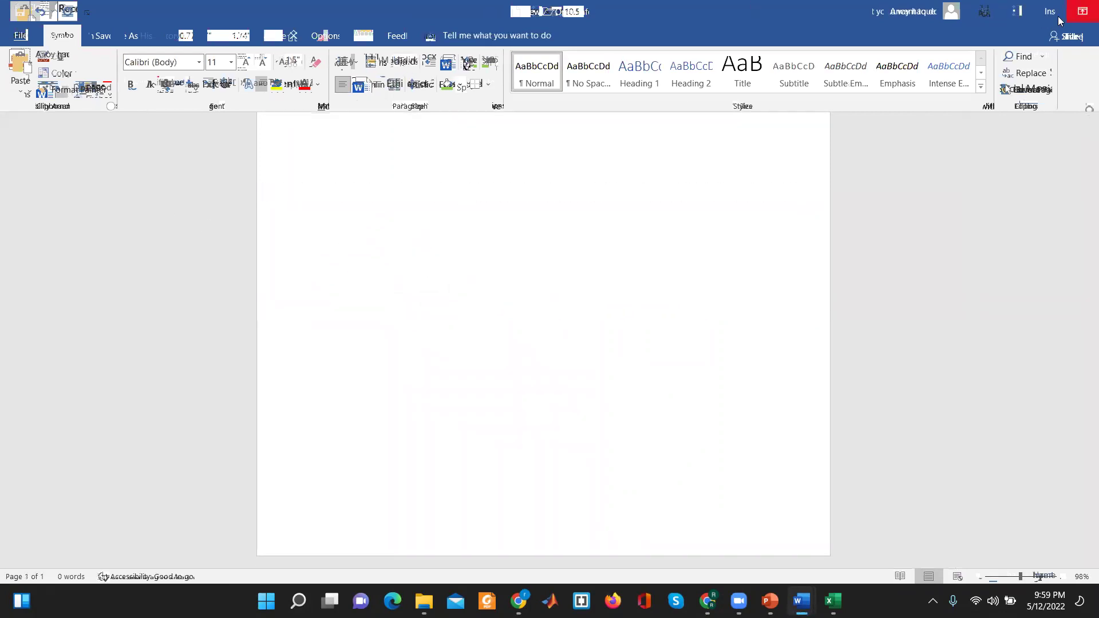
{"action": "left_click", "coordinate": [1082, 9]}
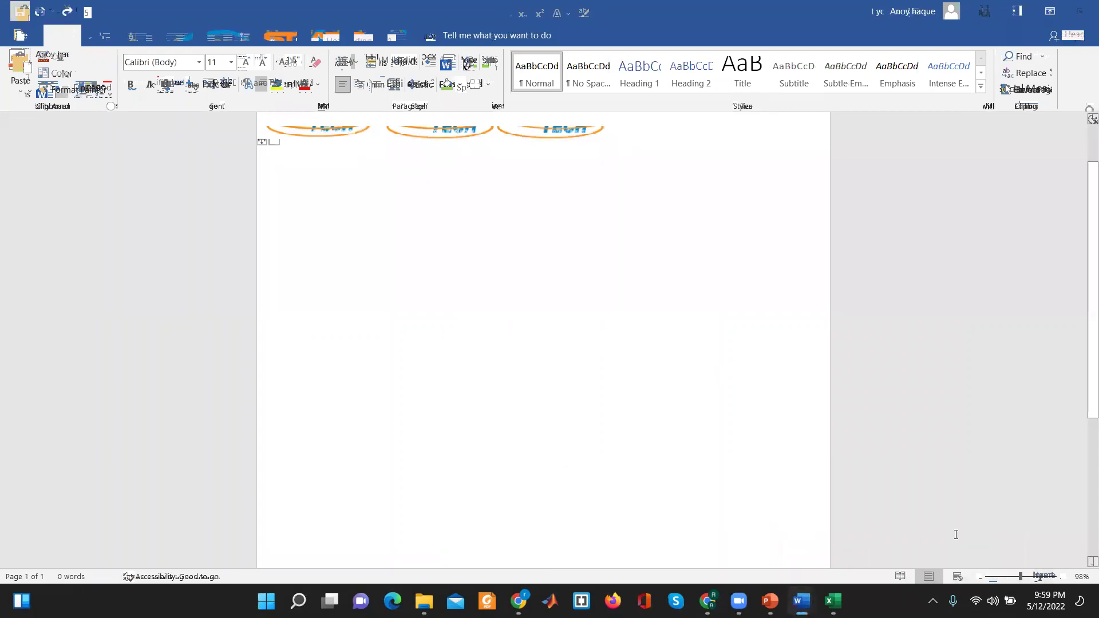
{"action": "left_click", "coordinate": [1083, 6]}
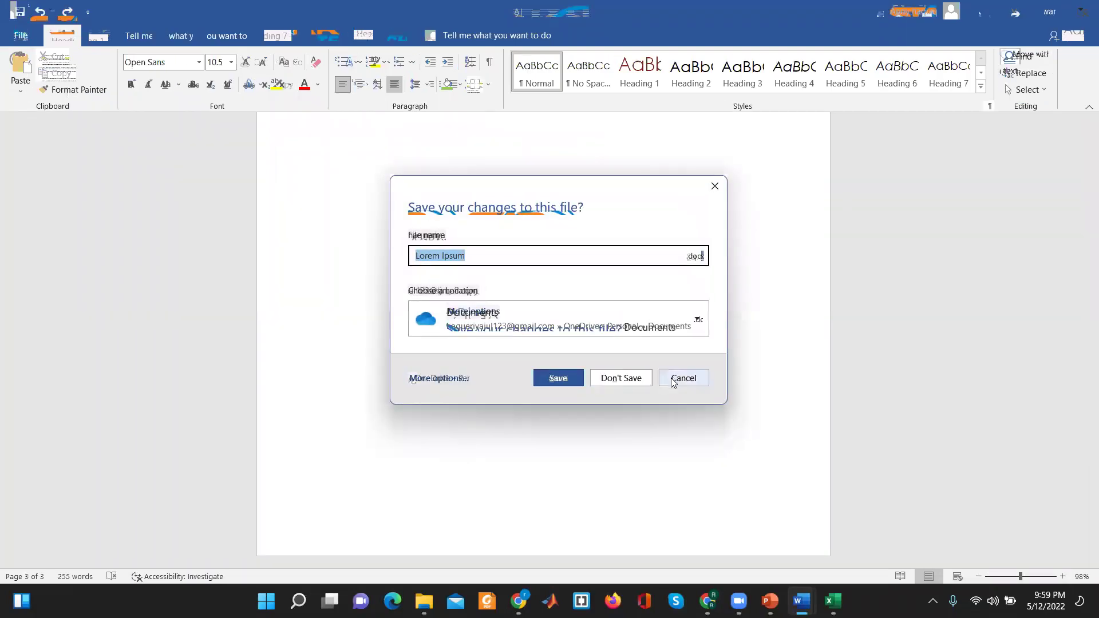
{"action": "left_click", "coordinate": [631, 383]}
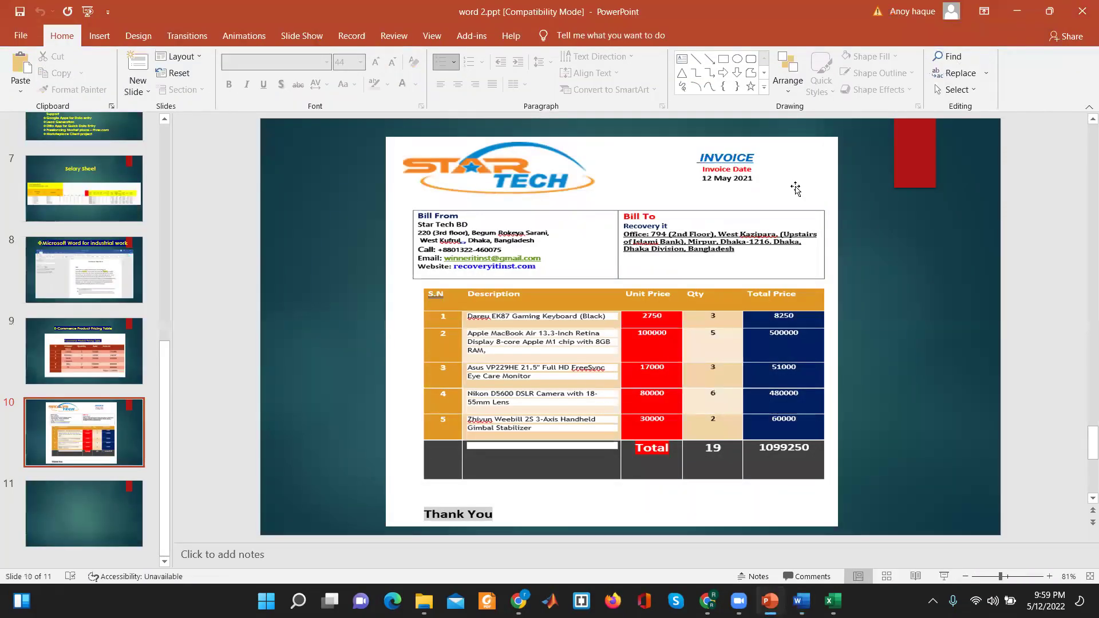
Close the remaining Word document with Don't Save and minimize PowerPoint to reveal the browser
{"action": "scroll", "coordinate": [715, 458], "scroll_direction": "down", "scroll_amount": 1}
{"action": "left_click", "coordinate": [801, 601]}
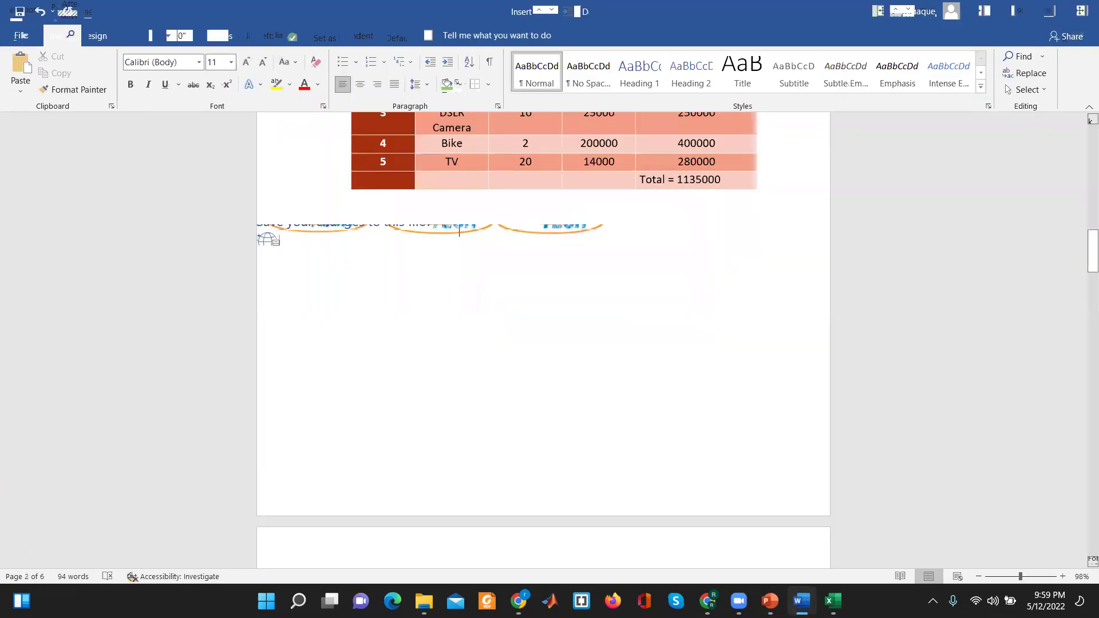
{"action": "left_click", "coordinate": [1084, 11]}
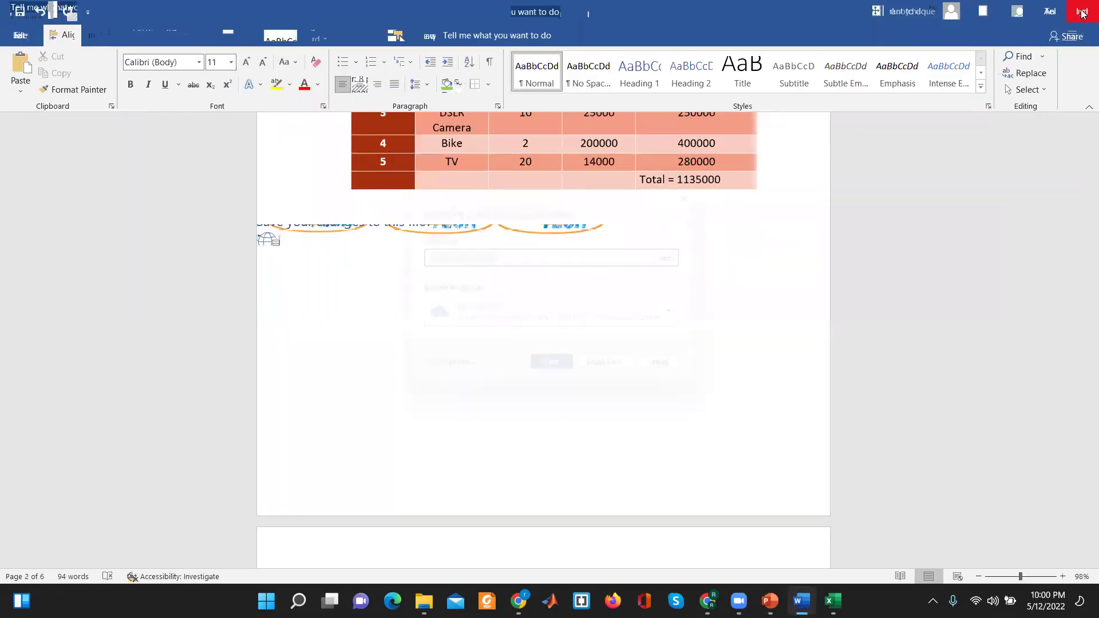
{"action": "left_click", "coordinate": [621, 378]}
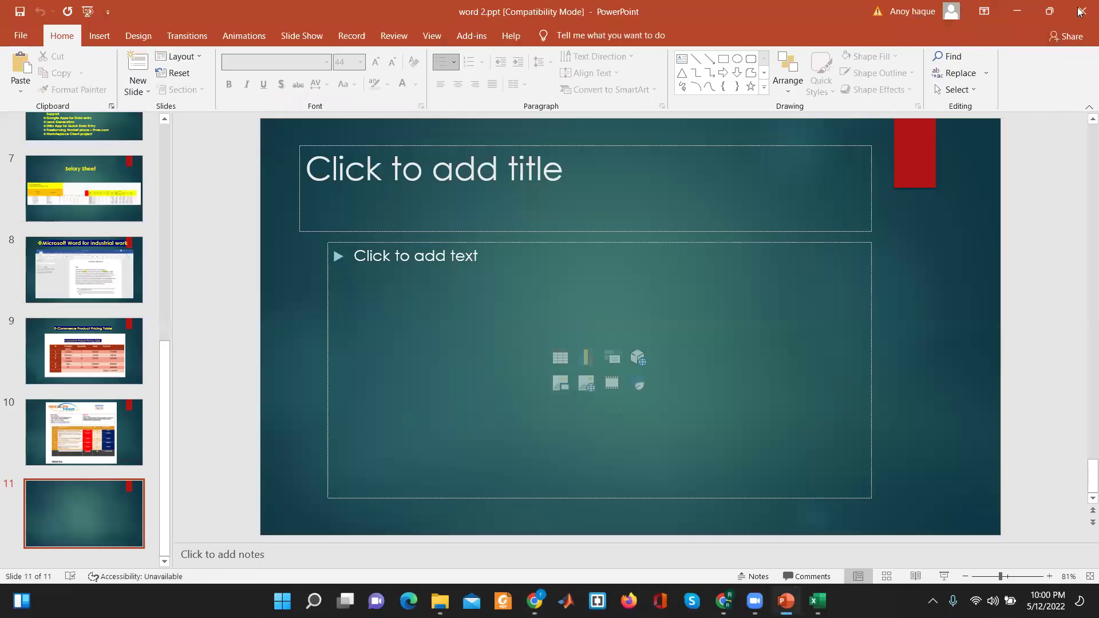
{"action": "left_click", "coordinate": [1025, 9]}
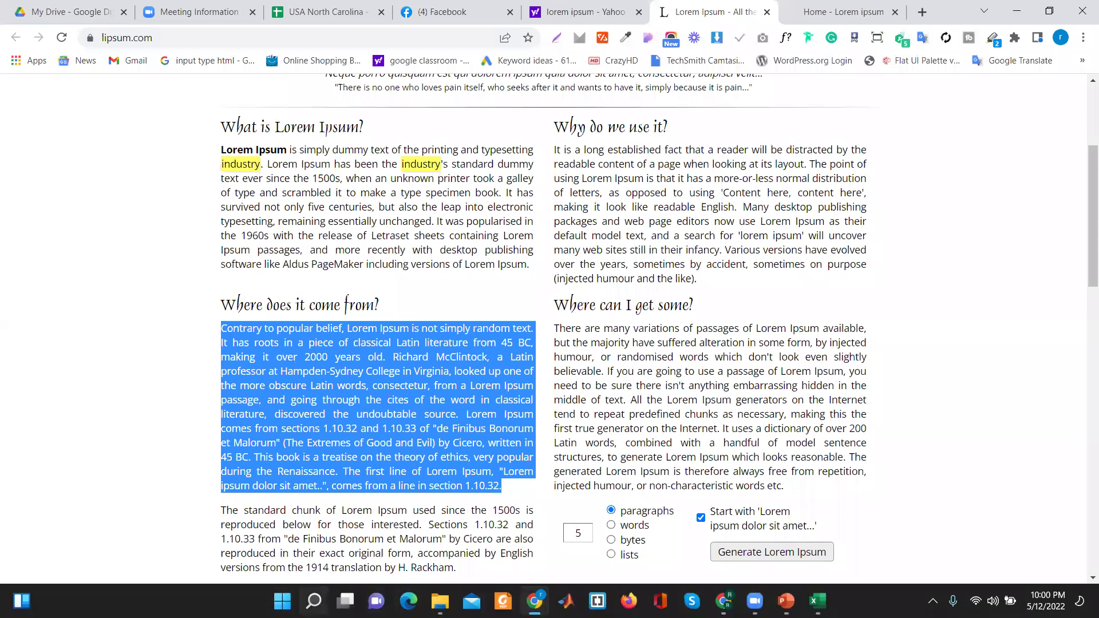
Search for 'word' in Windows Search, launch Word, and open a new blank document
{"action": "left_click", "coordinate": [314, 600]}
{"action": "type", "text": "w"}
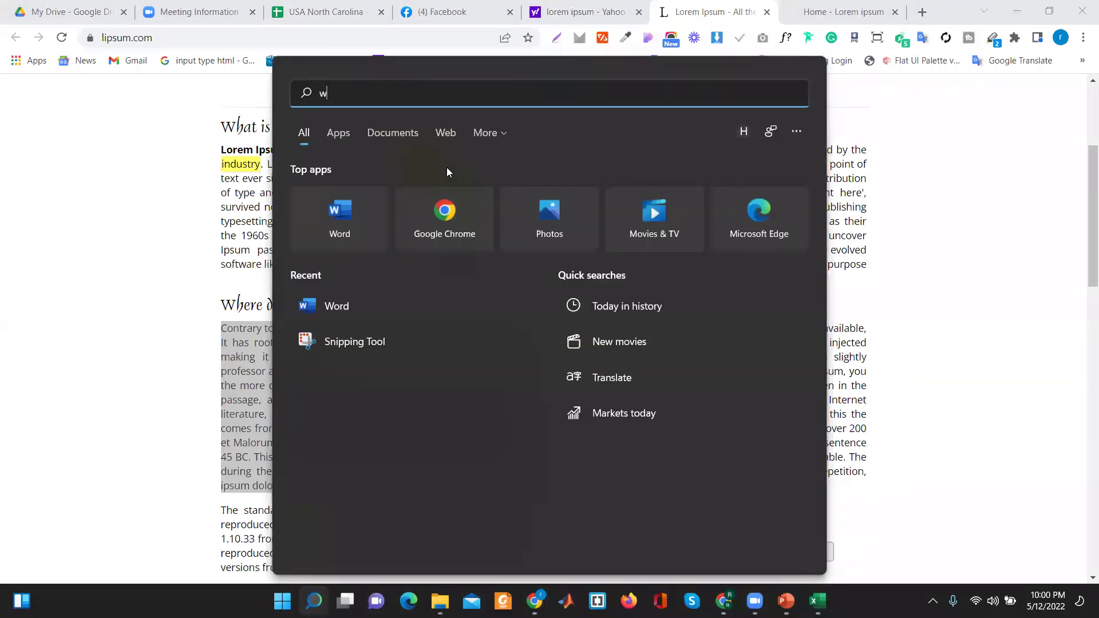
{"action": "type", "text": "ord"}
{"action": "left_click", "coordinate": [433, 203]}
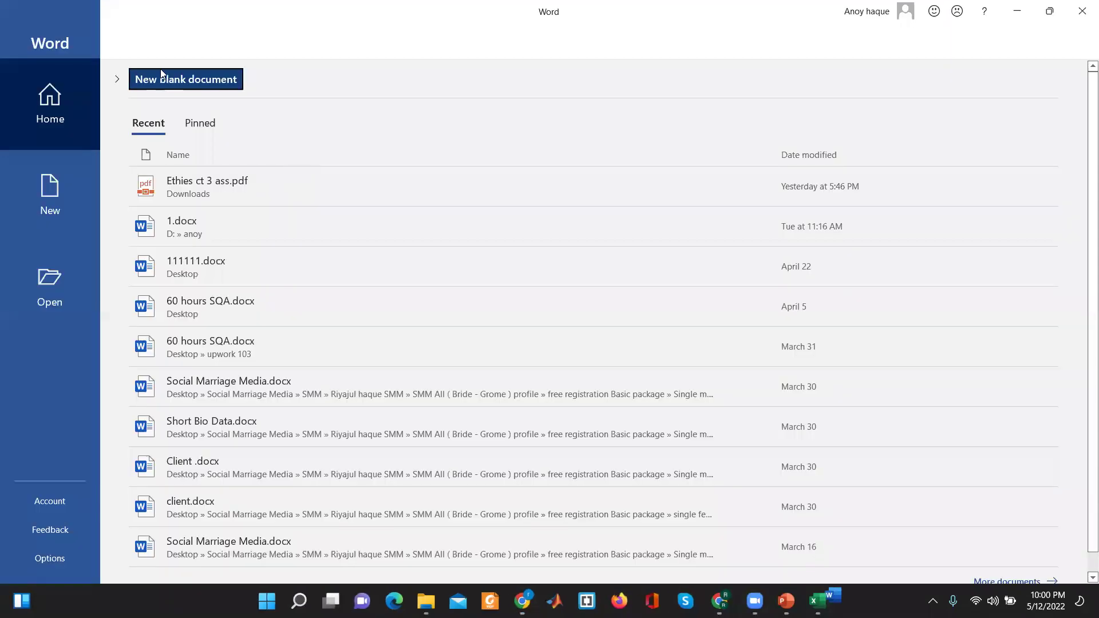
{"action": "key", "text": "Return"}
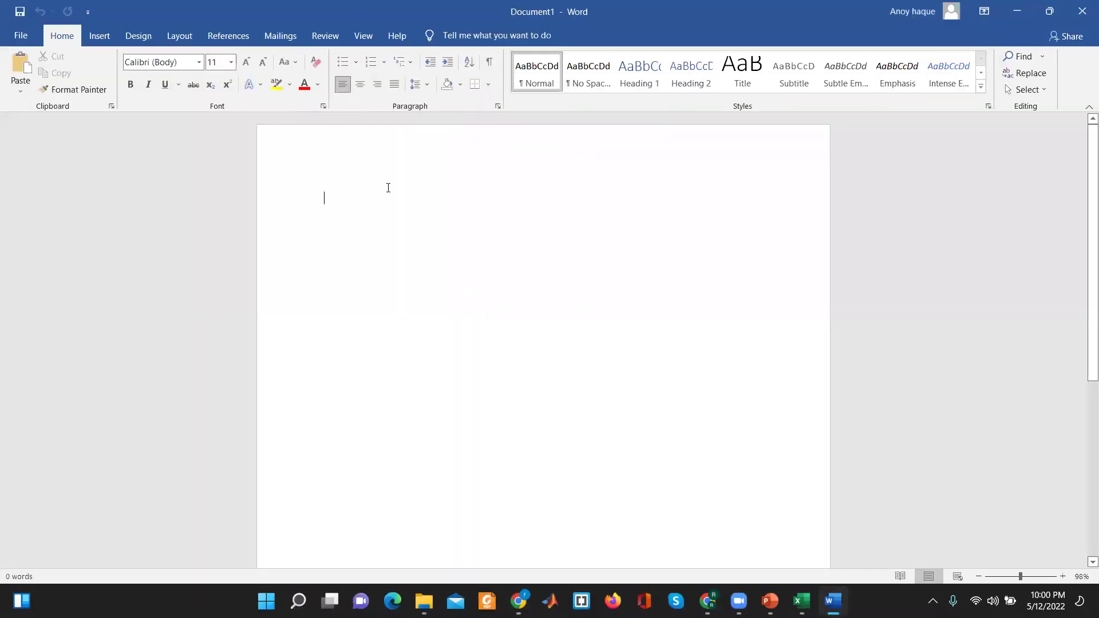
Browse to Desktop > Data Entry and select download.png as the picture to insert
{"action": "left_click", "coordinate": [99, 36]}
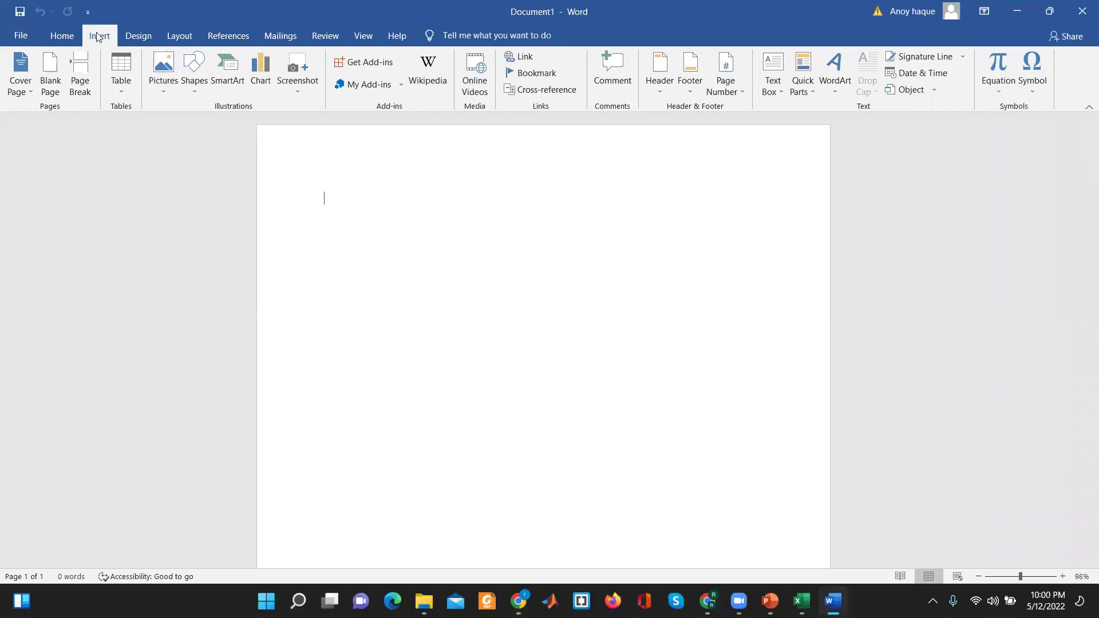
{"action": "left_click", "coordinate": [164, 71]}
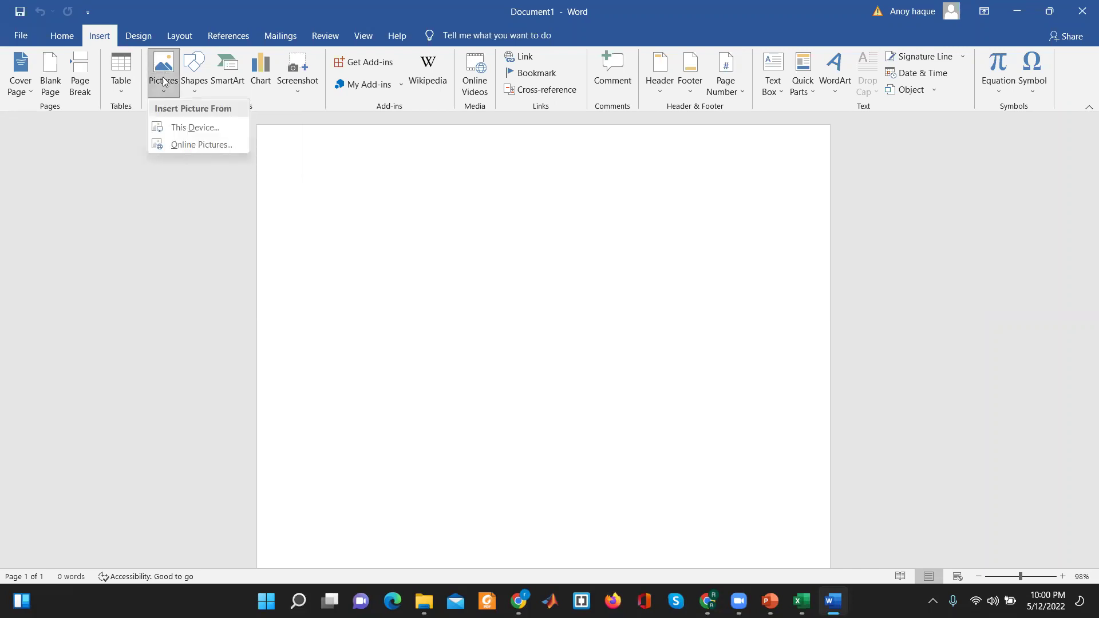
{"action": "left_click", "coordinate": [195, 127]}
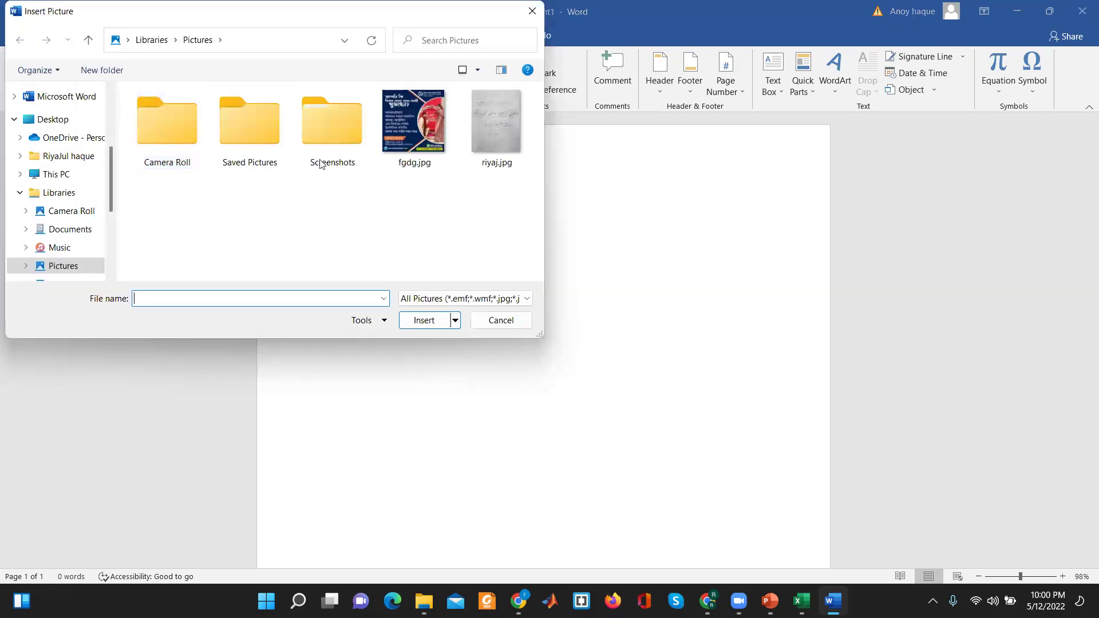
{"action": "left_click", "coordinate": [61, 122]}
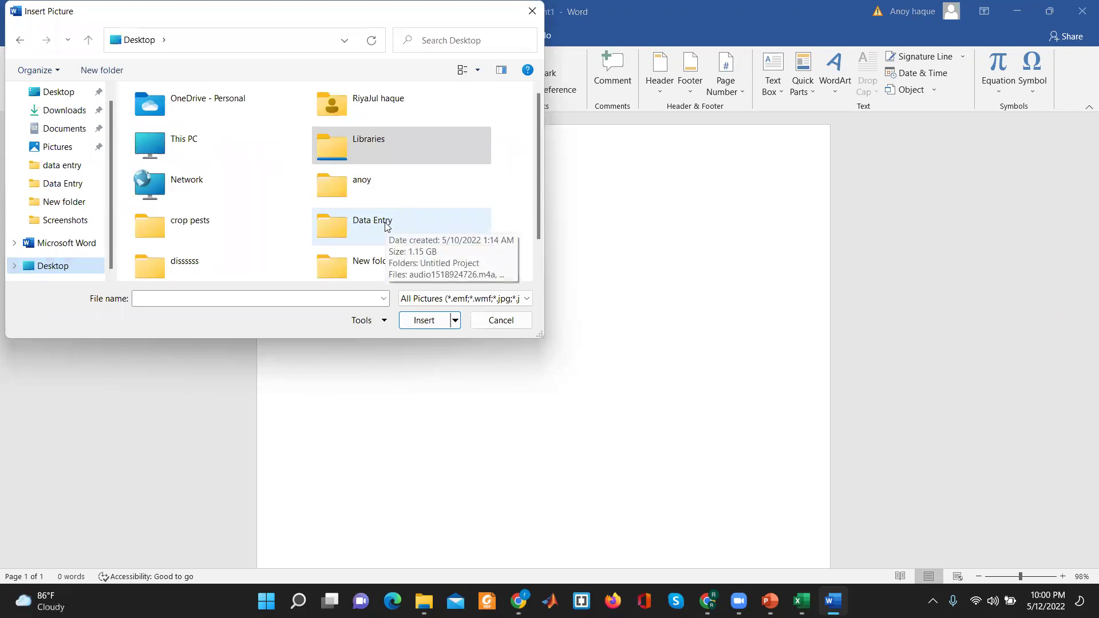
{"action": "double_click", "coordinate": [372, 223]}
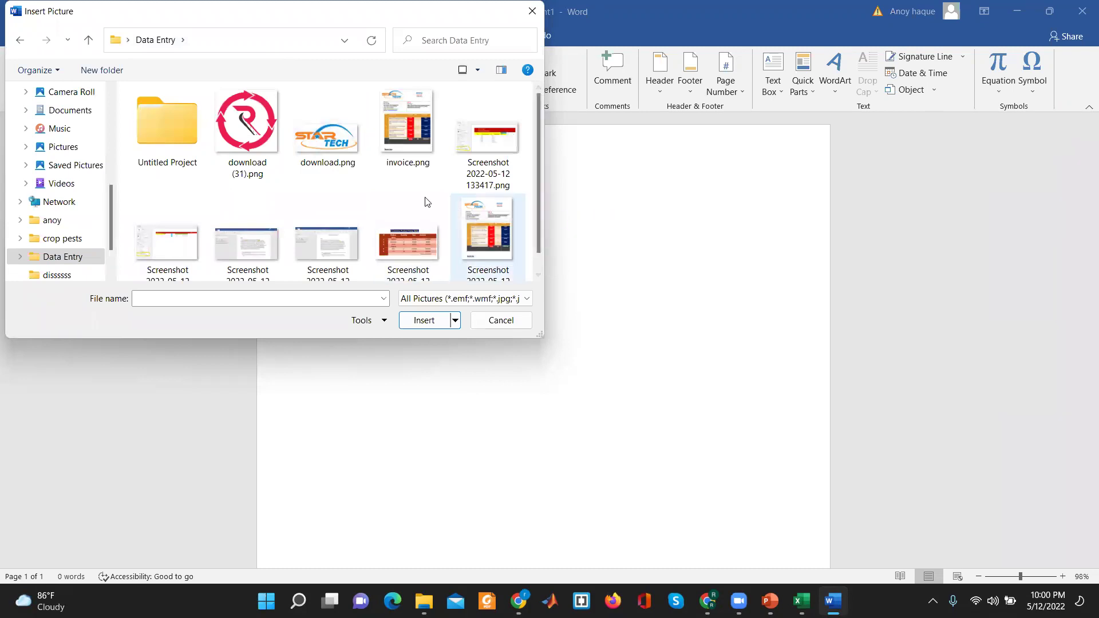
{"action": "left_click", "coordinate": [332, 148]}
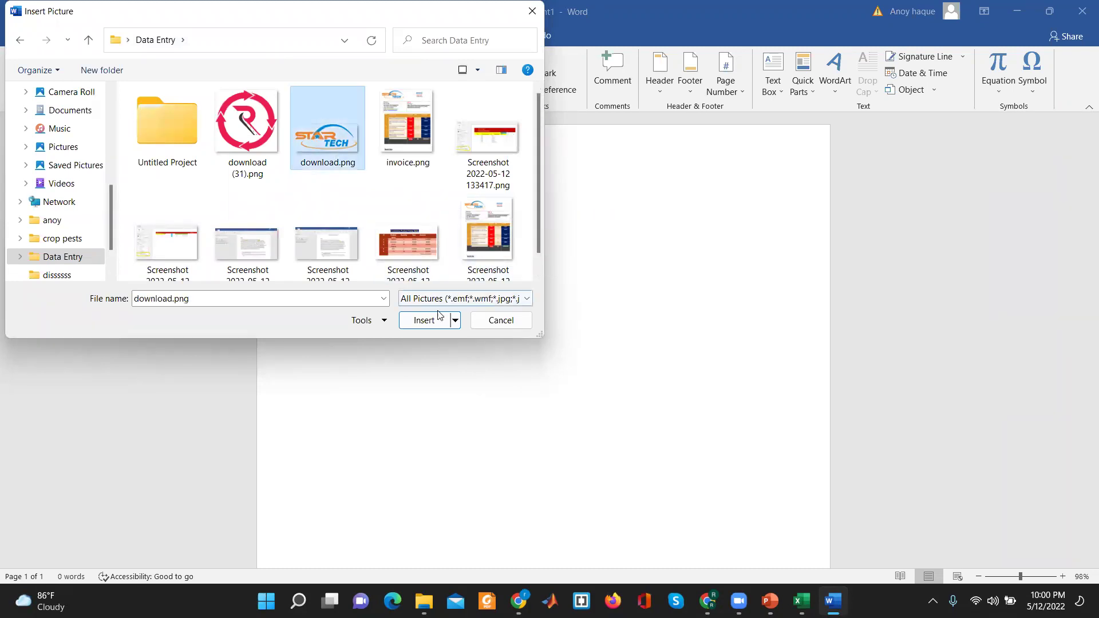
Insert the logo, enlarge it, and set its wrapping with Fix position on page
{"action": "left_click", "coordinate": [424, 321]}
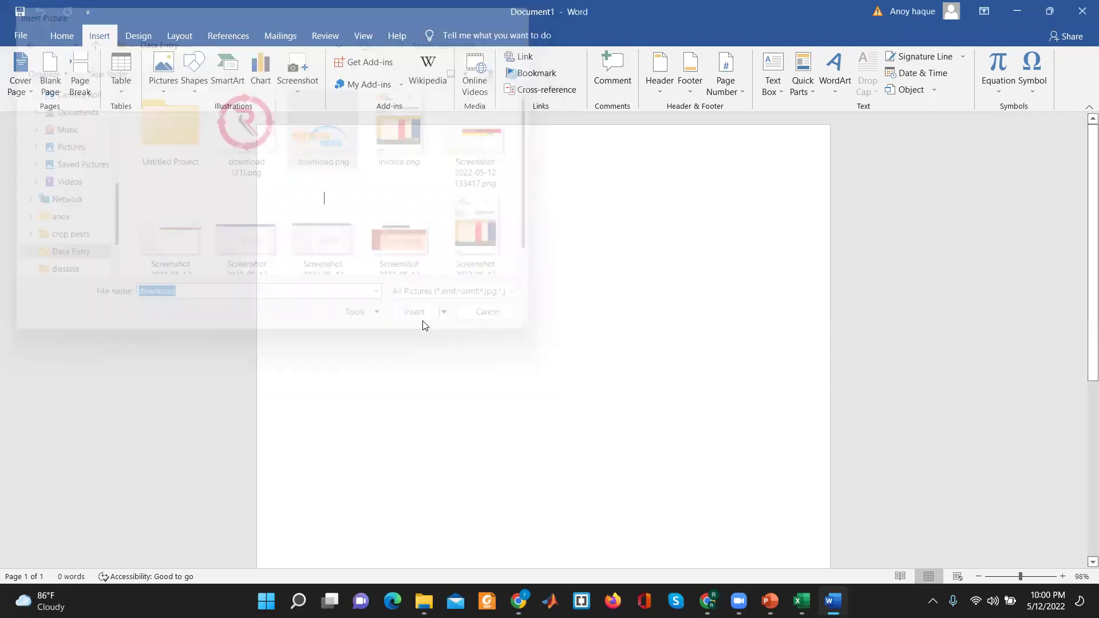
{"action": "left_click_drag", "start_coordinate": [424, 237], "coordinate": [468, 258]}
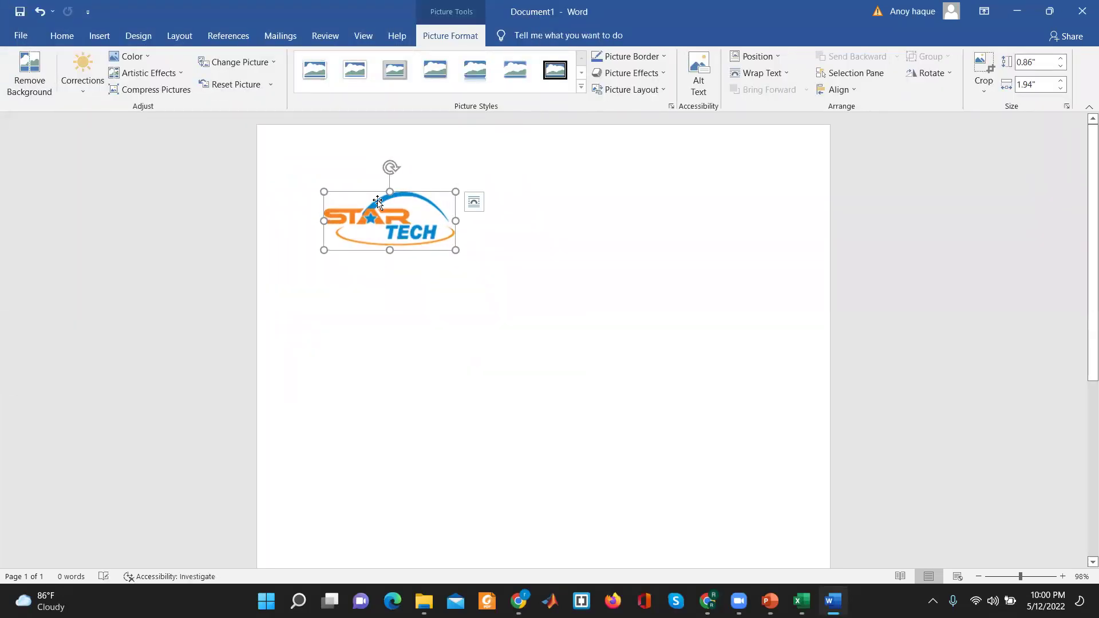
{"action": "left_click_drag", "start_coordinate": [378, 200], "coordinate": [372, 192]}
{"action": "left_click", "coordinate": [474, 202]}
{"action": "left_click", "coordinate": [545, 338]}
{"action": "left_click", "coordinate": [527, 386]}
{"action": "left_click", "coordinate": [567, 416]}
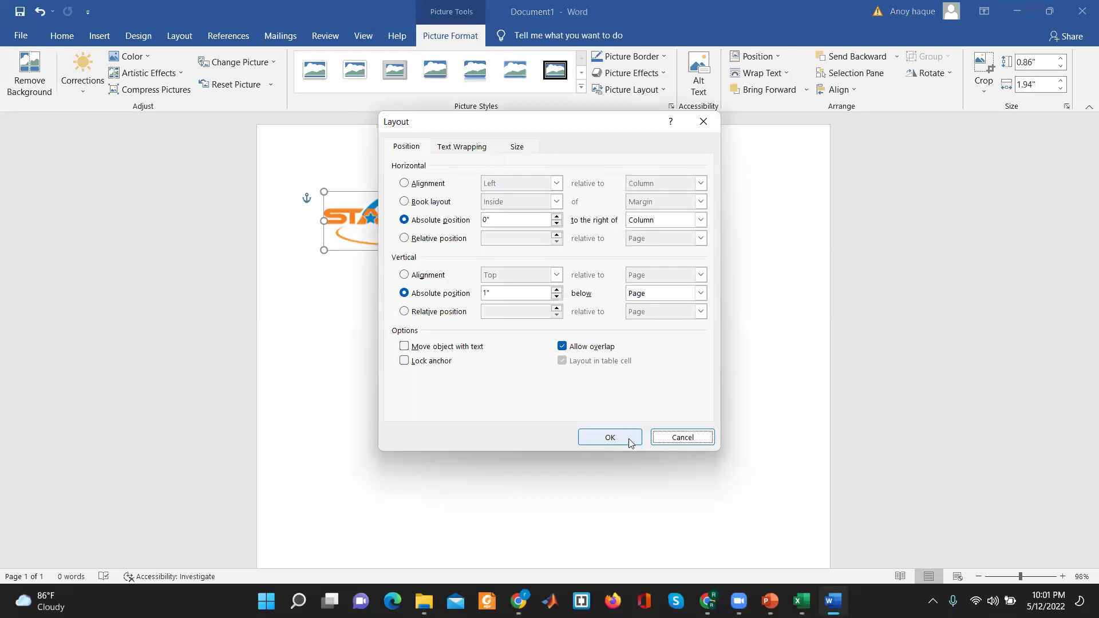
{"action": "left_click", "coordinate": [629, 439]}
Resize the logo to 1.09 by 2.45 inches, move it top-left, and start typing INVOICE
{"action": "left_click_drag", "start_coordinate": [461, 254], "coordinate": [490, 264]}
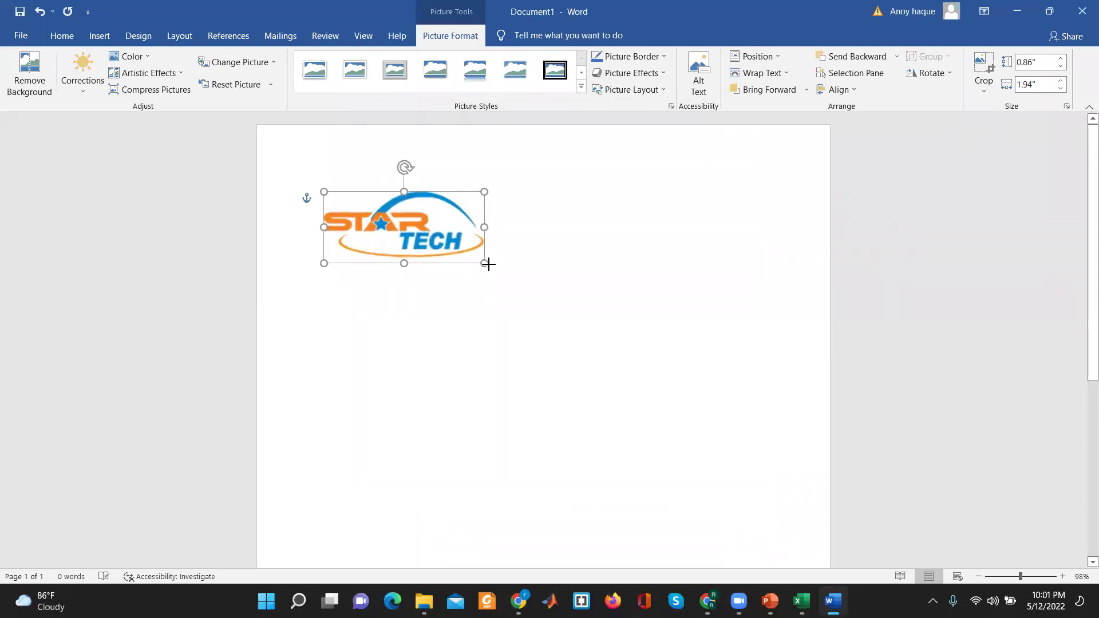
{"action": "left_click_drag", "start_coordinate": [408, 224], "coordinate": [394, 187]}
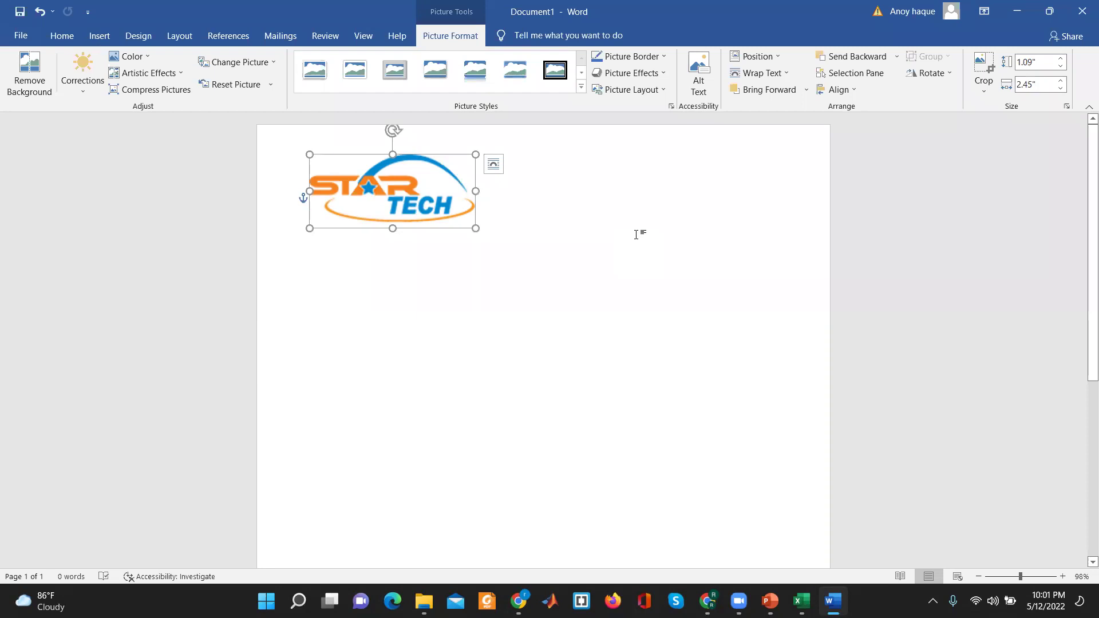
{"action": "left_click", "coordinate": [634, 211]}
{"action": "left_click", "coordinate": [419, 208]}
{"action": "left_click", "coordinate": [595, 202]}
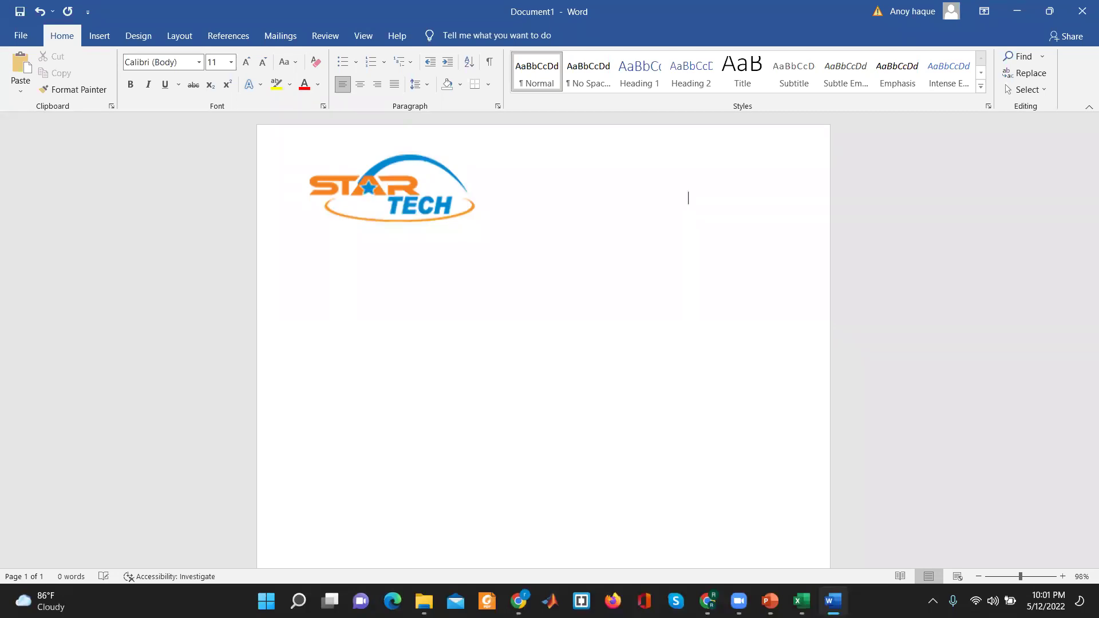
{"action": "type", "text": "INVOICE"}
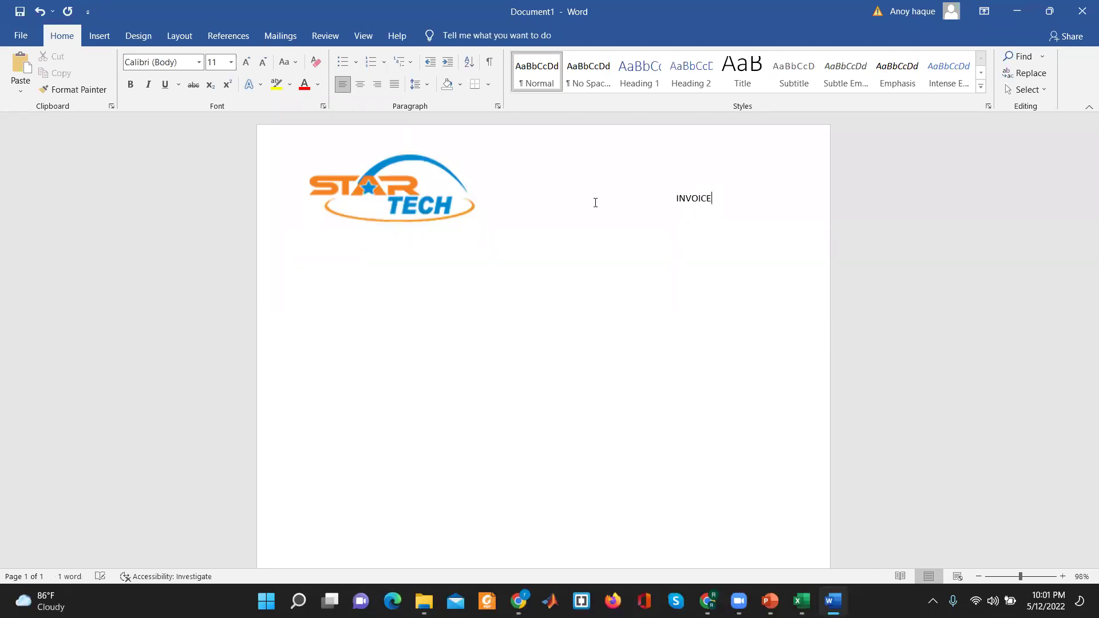
Make INVOICE 18 pt, bold and italic
{"action": "left_click_drag", "start_coordinate": [719, 203], "coordinate": [674, 203]}
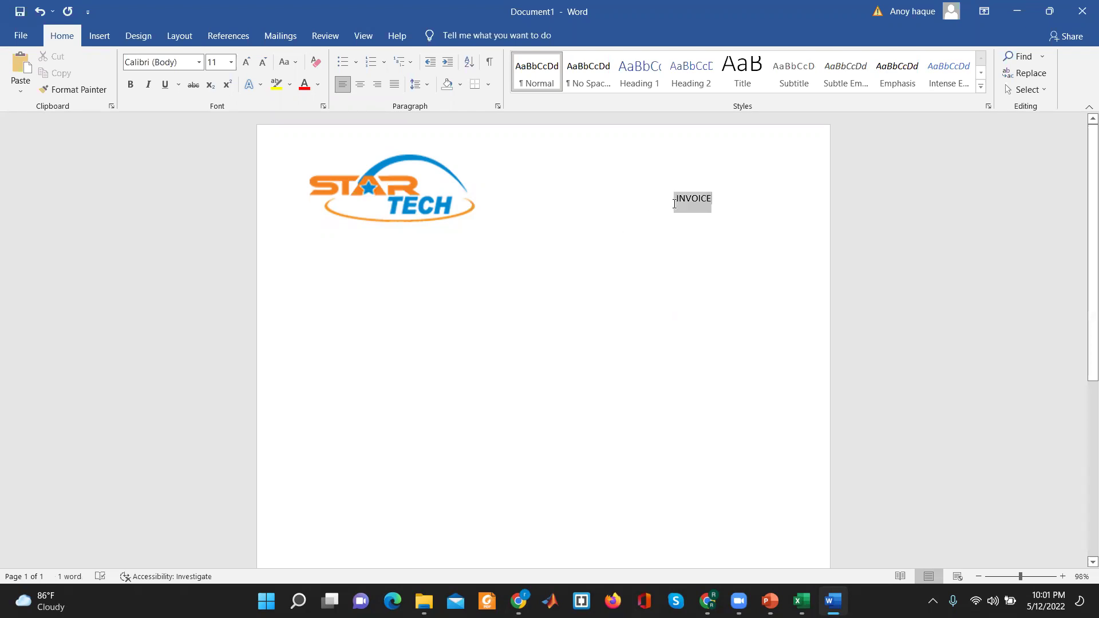
{"action": "left_click", "coordinate": [231, 63]}
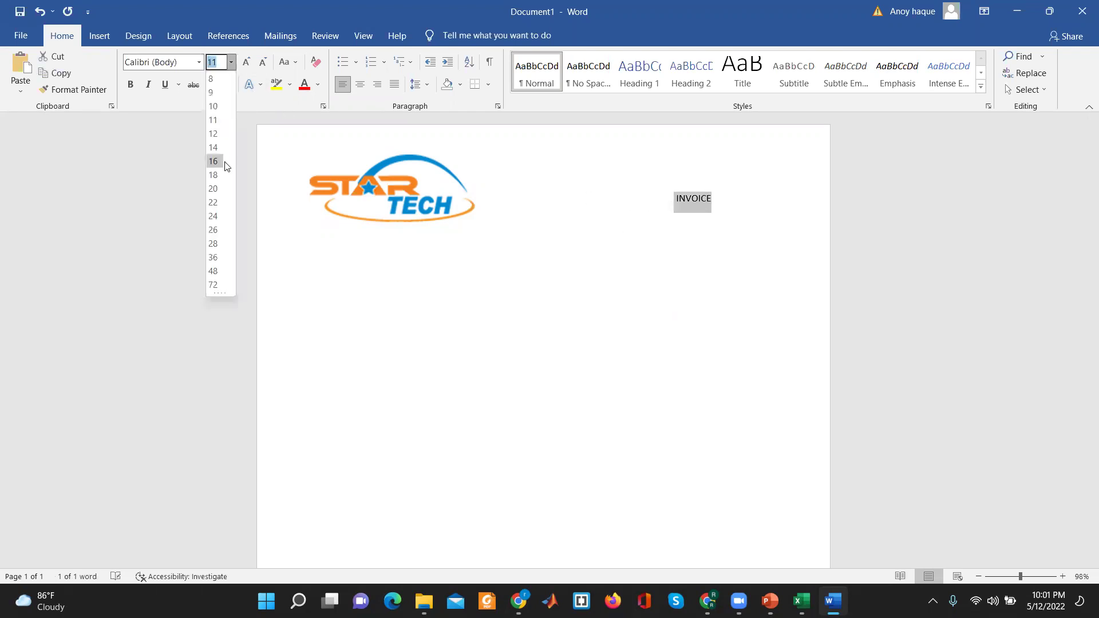
{"action": "left_click", "coordinate": [214, 175]}
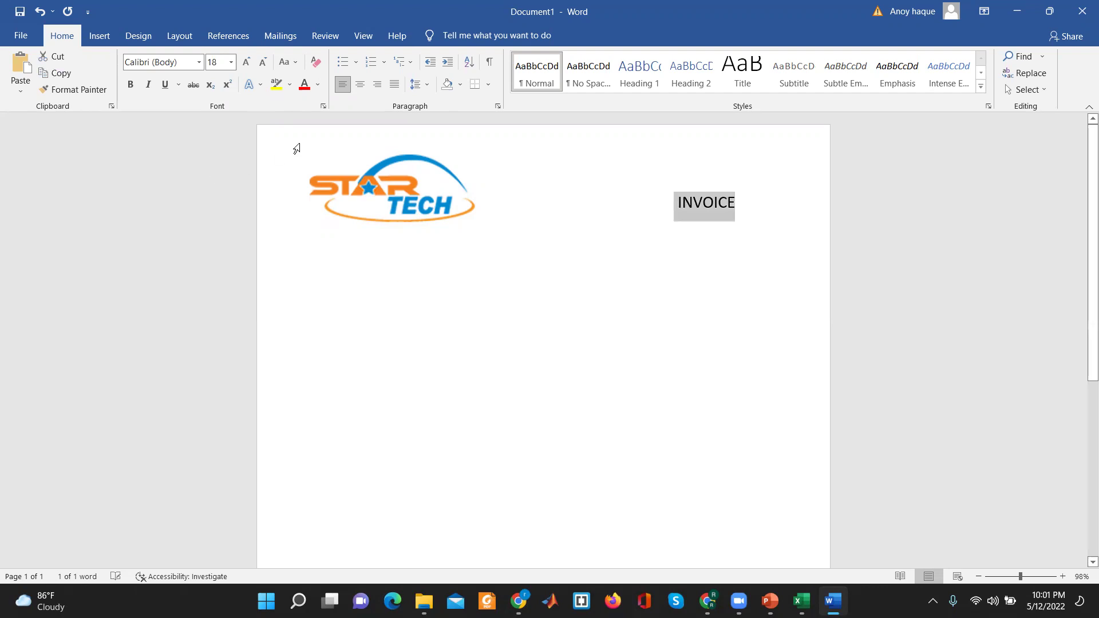
{"action": "left_click", "coordinate": [131, 87]}
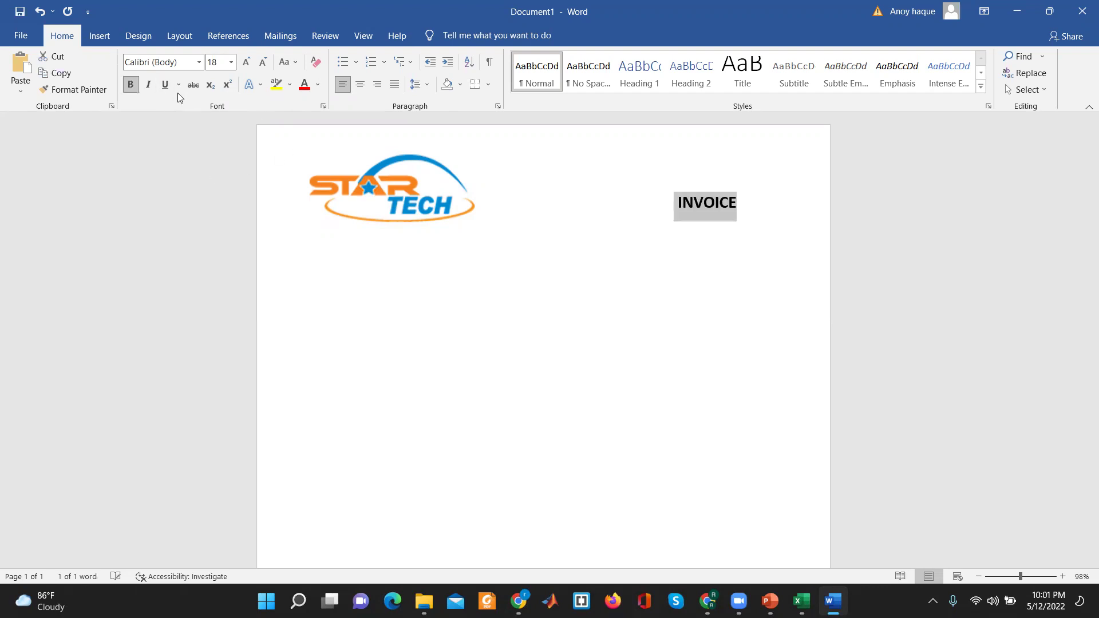
{"action": "left_click", "coordinate": [150, 85]}
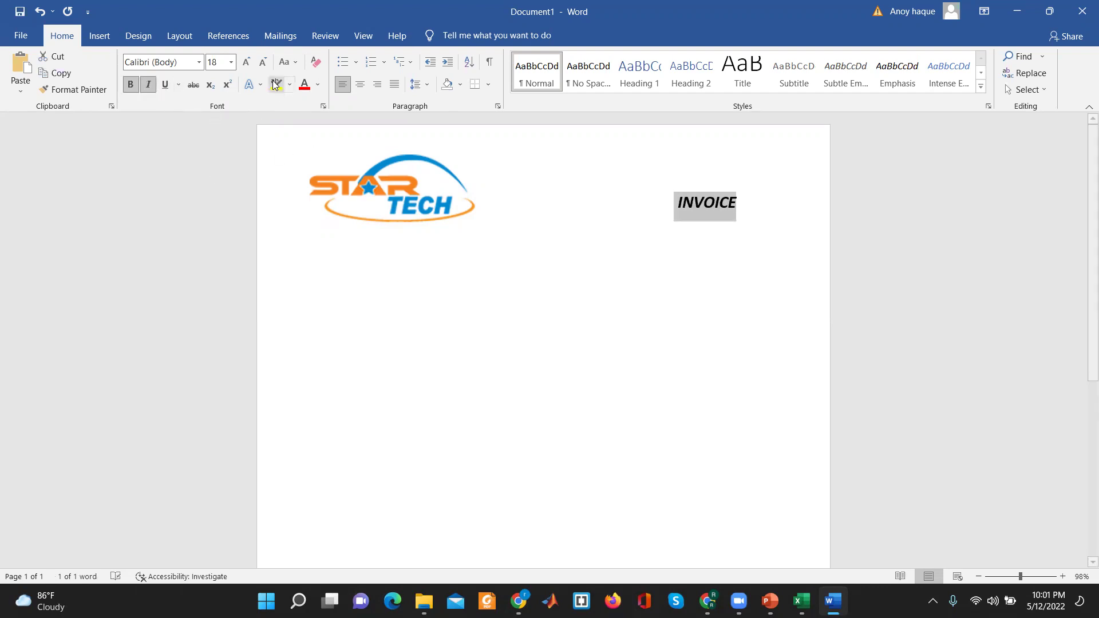
{"action": "left_click", "coordinate": [746, 229]}
{"action": "mouse_move", "coordinate": [755, 199]}
{"action": "left_mouse_down"}
{"action": "mouse_move", "coordinate": [713, 238]}
{"action": "mouse_move", "coordinate": [674, 206]}
{"action": "left_mouse_up"}
{"action": "left_click", "coordinate": [706, 205]}
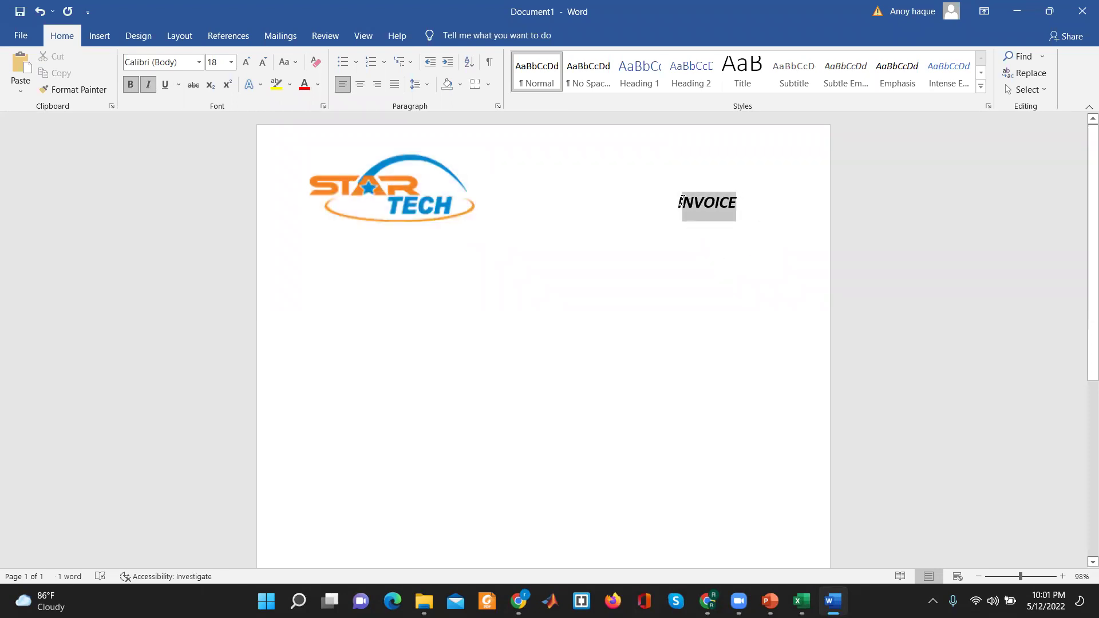
Colour INVOICE dark blue, underline it, and enlarge it to 24 pt
{"action": "left_click", "coordinate": [317, 85]}
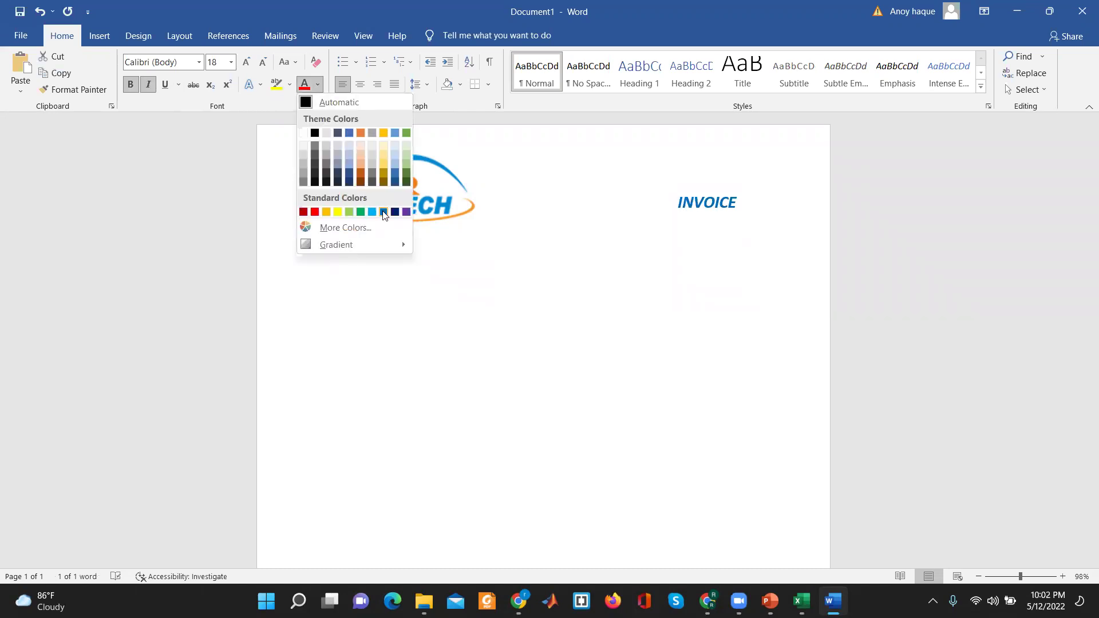
{"action": "left_click", "coordinate": [383, 213]}
{"action": "mouse_move", "coordinate": [757, 206]}
{"action": "left_mouse_down"}
{"action": "mouse_move", "coordinate": [663, 205]}
{"action": "mouse_move", "coordinate": [675, 204]}
{"action": "left_mouse_up"}
{"action": "left_click", "coordinate": [171, 84]}
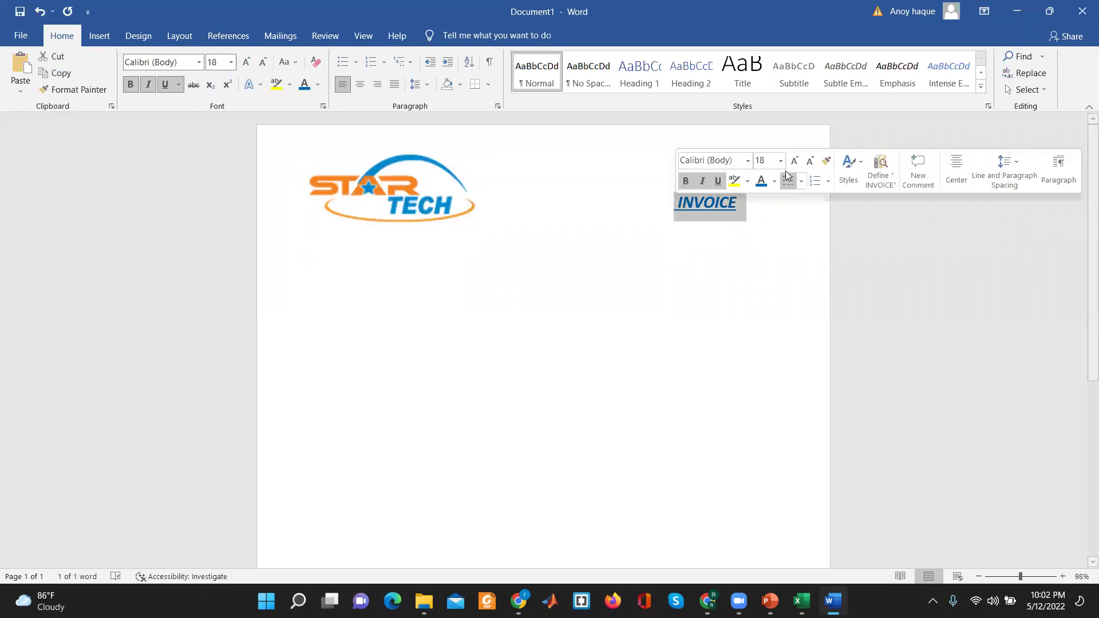
{"action": "left_click", "coordinate": [781, 161]}
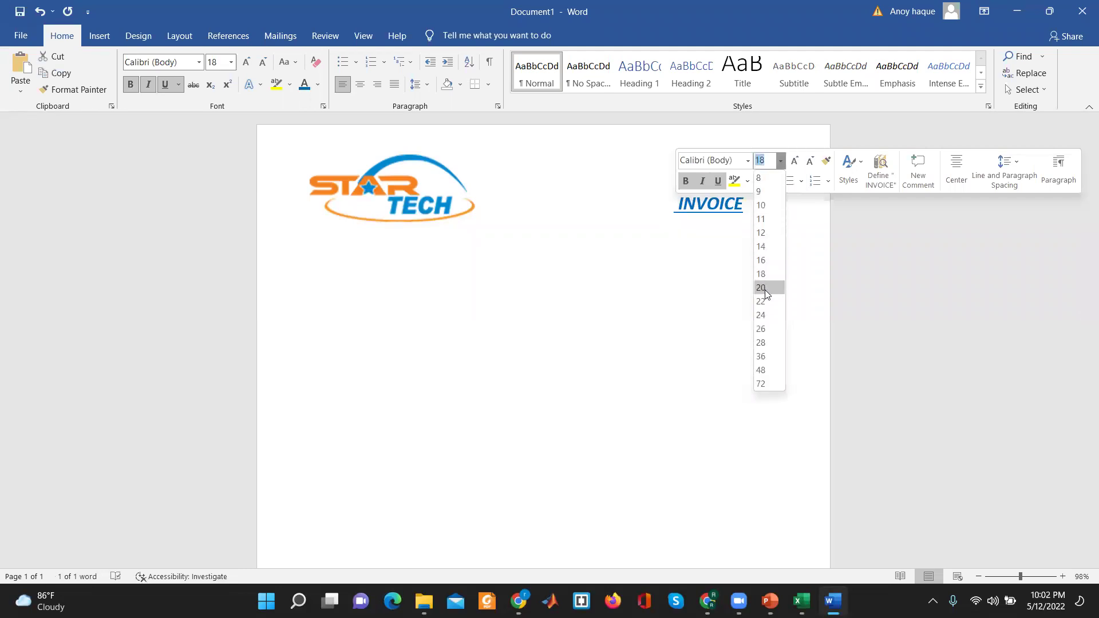
{"action": "left_click", "coordinate": [764, 315]}
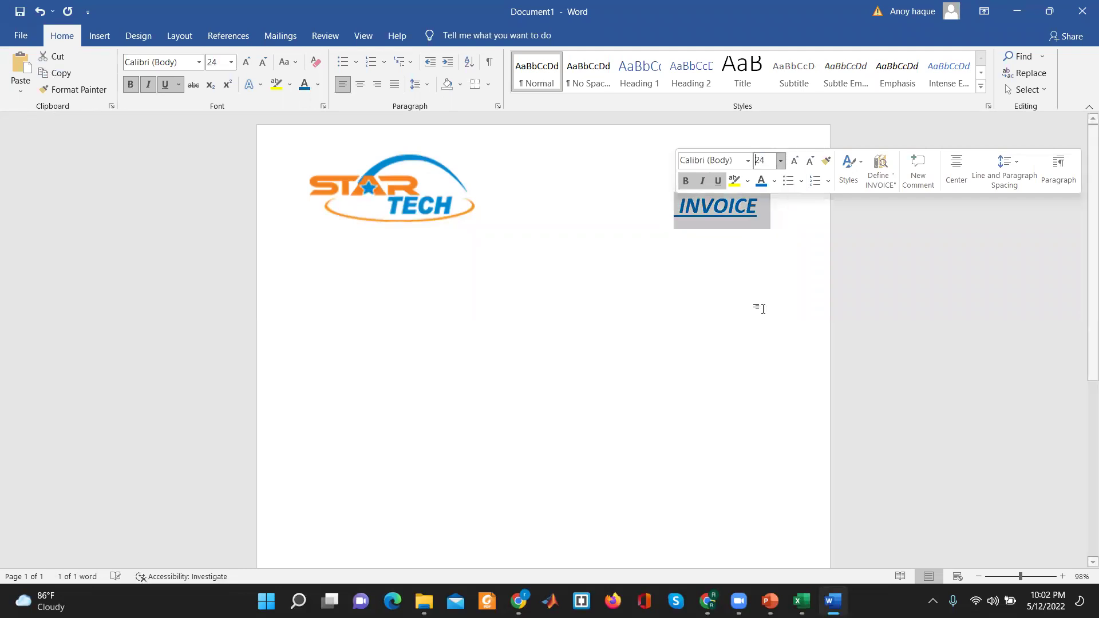
Start a new non-italic line below the title and tab across it
{"action": "left_click", "coordinate": [768, 223]}
{"action": "key", "text": "Return"}
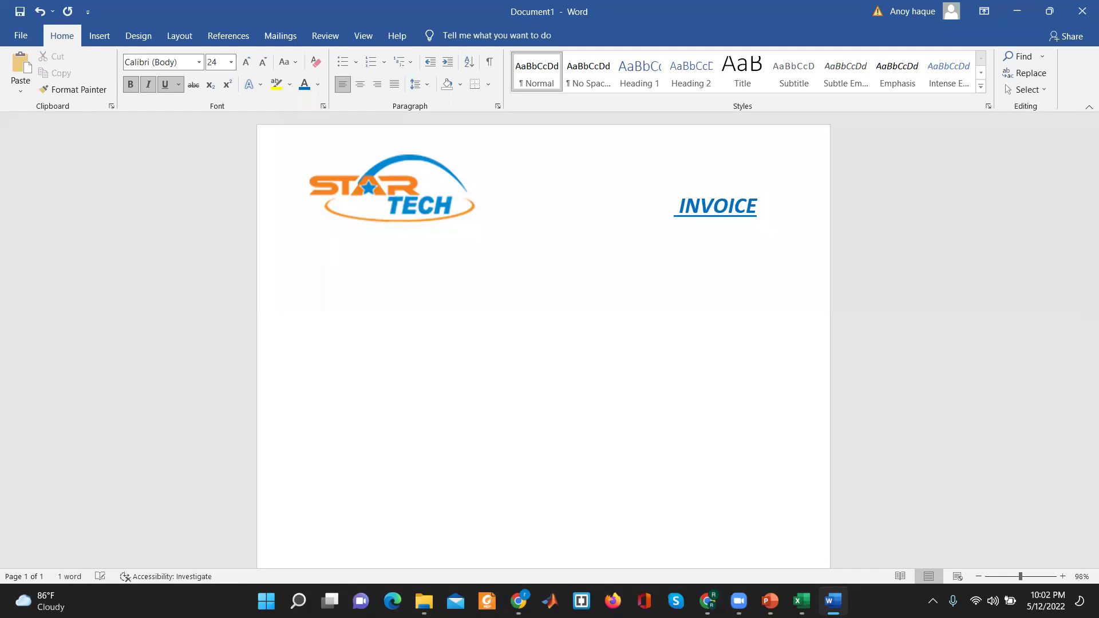
{"action": "left_click", "coordinate": [150, 88]}
{"action": "key", "text": "Tab"}
{"action": "key", "text": "Tab"}
{"action": "key", "text": "Tab"}
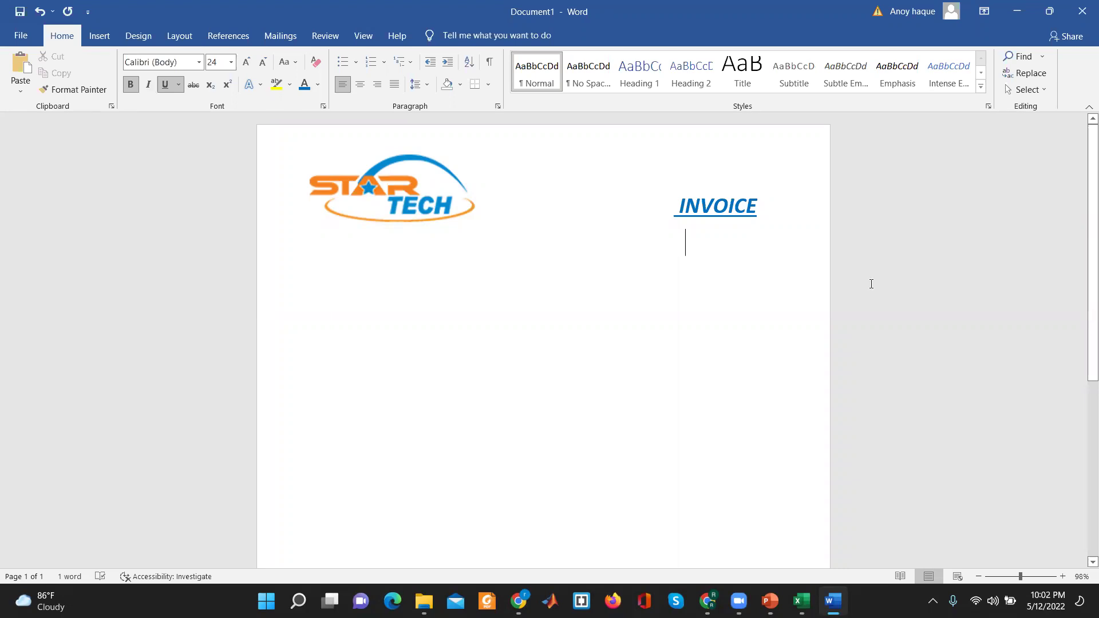
Remove the underline from the line of spaces and type the label 'Invoice Date'
{"action": "type", "text": "l"}
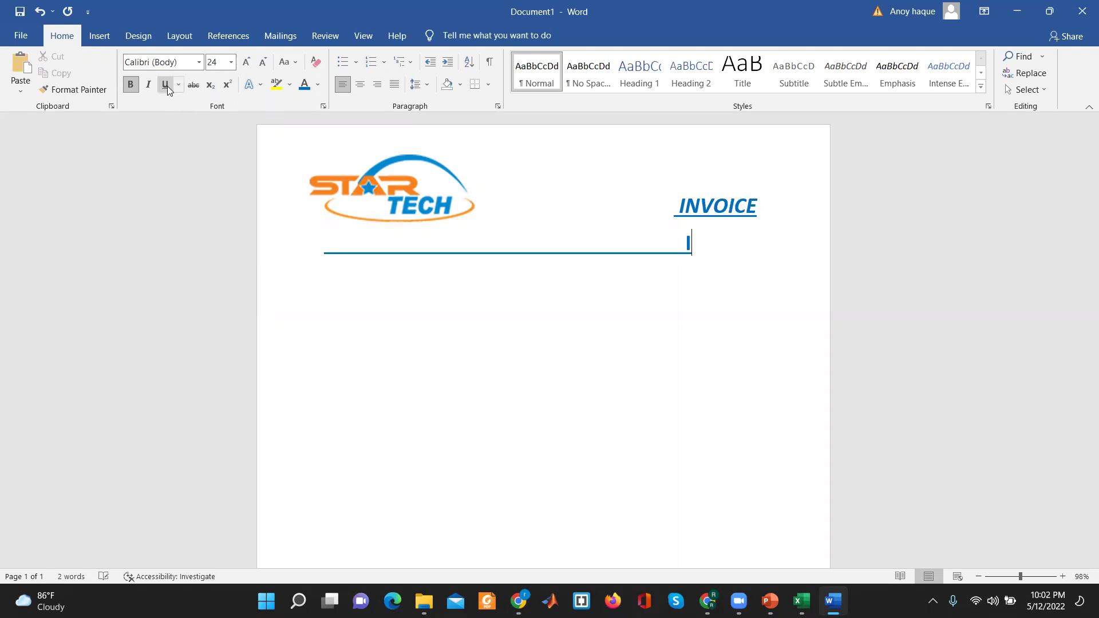
{"action": "left_click_drag", "start_coordinate": [727, 267], "coordinate": [413, 237]}
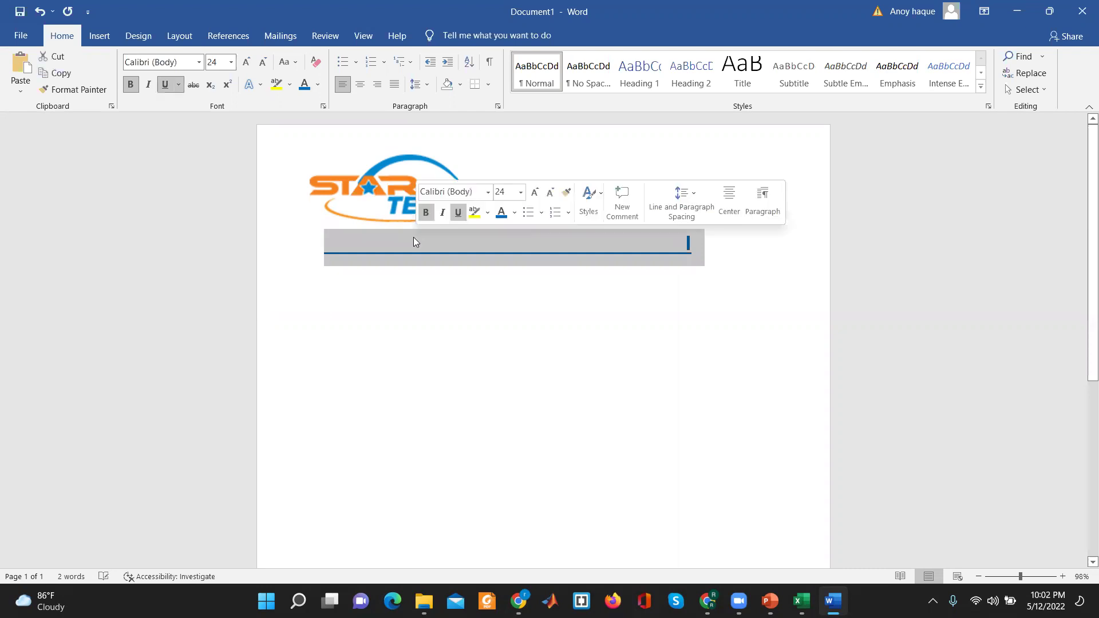
{"action": "left_click", "coordinate": [165, 84]}
{"action": "left_click", "coordinate": [696, 243]}
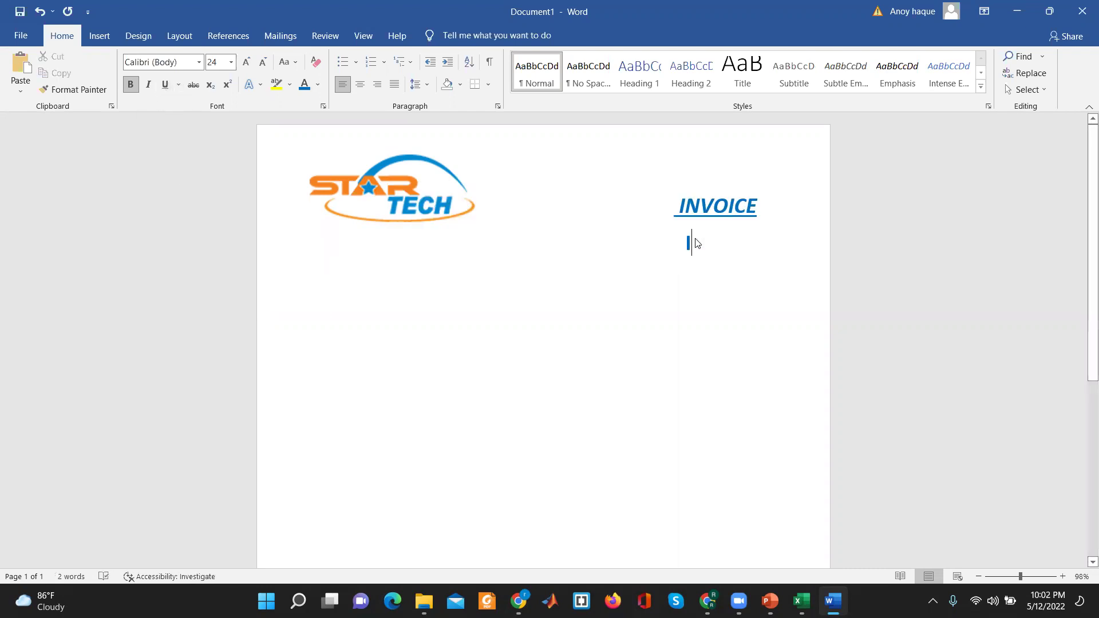
{"action": "type", "text": "n"}
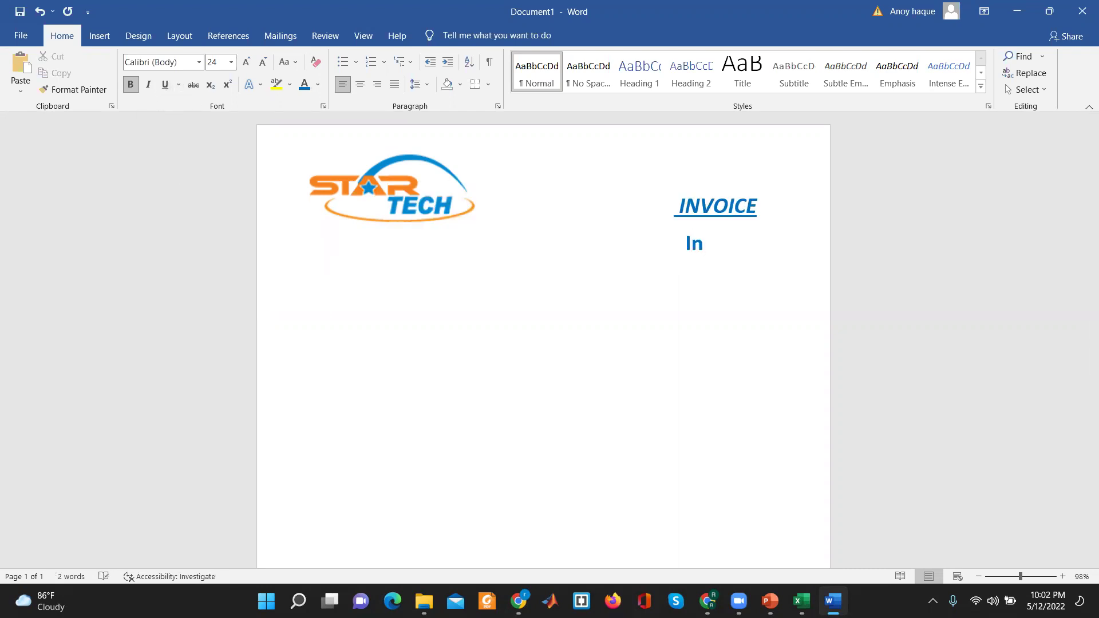
{"action": "type", "text": "voice"}
{"action": "key", "text": "Tab"}
{"action": "type", "text": "DAte"}
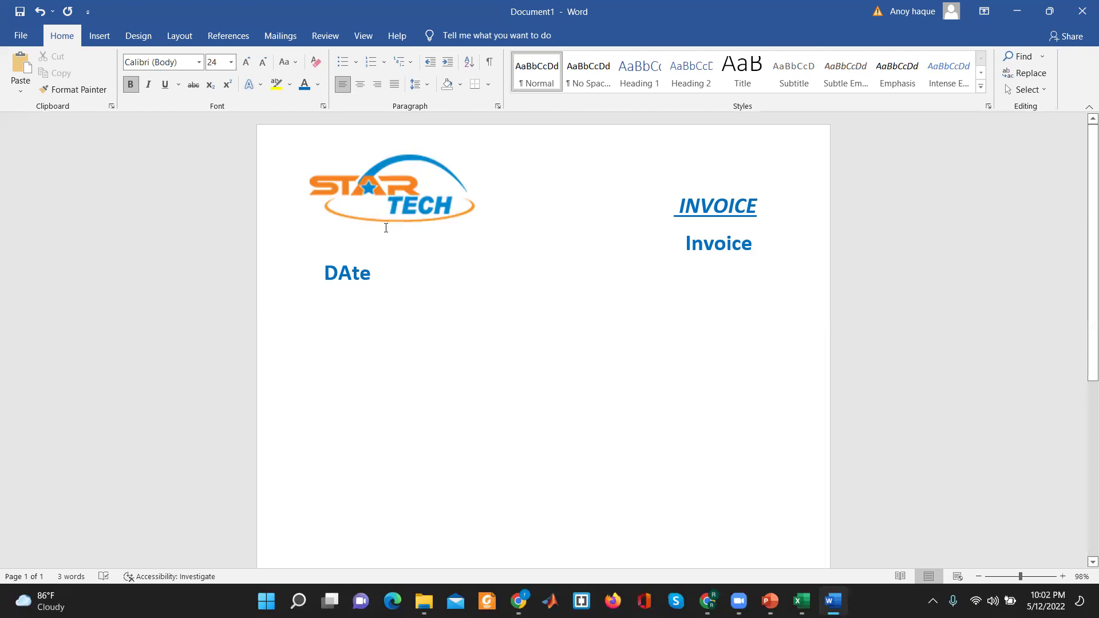
{"action": "key", "text": "BackSpace"}
{"action": "key", "text": "BackSpace"}
{"action": "key", "text": "BackSpace"}
{"action": "type", "text": "ate"}
{"action": "key", "text": "BackSpace"}
{"action": "key", "text": "BackSpace"}
{"action": "key", "text": "BackSpace"}
{"action": "key", "text": "BackSpace"}
{"action": "key", "text": "BackSpace"}
{"action": "key", "text": "BackSpace"}
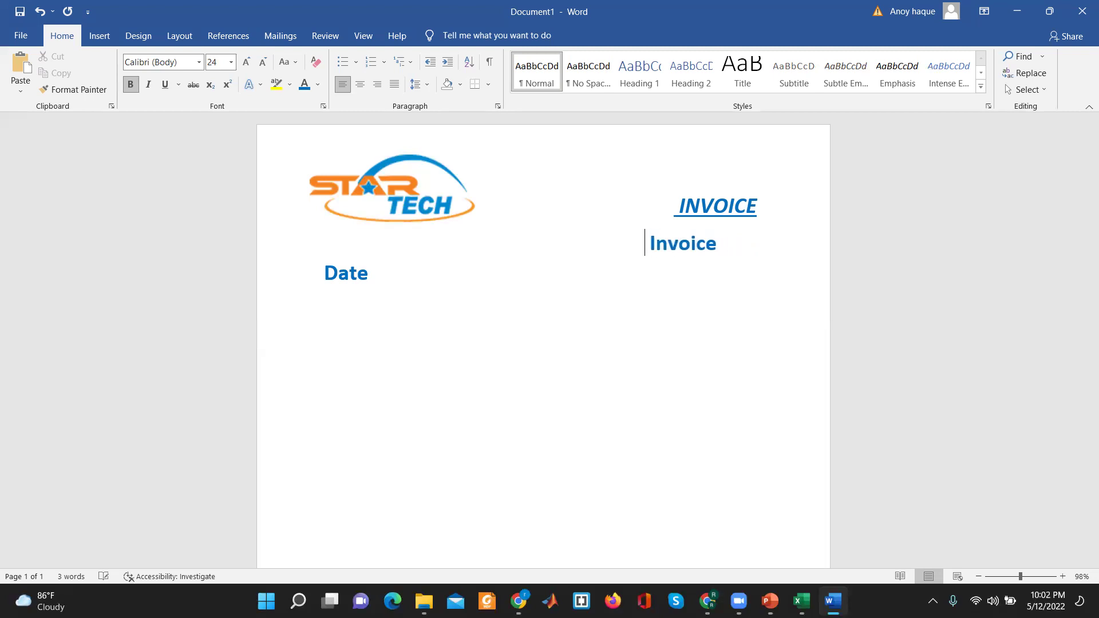
{"action": "key", "text": "BackSpace"}
{"action": "key", "text": "BackSpace"}
{"action": "key", "text": "BackSpace"}
{"action": "key", "text": "BackSpace"}
Set the Invoice Date label to 12 pt and reselect its text
{"action": "triple_click", "coordinate": [750, 243]}
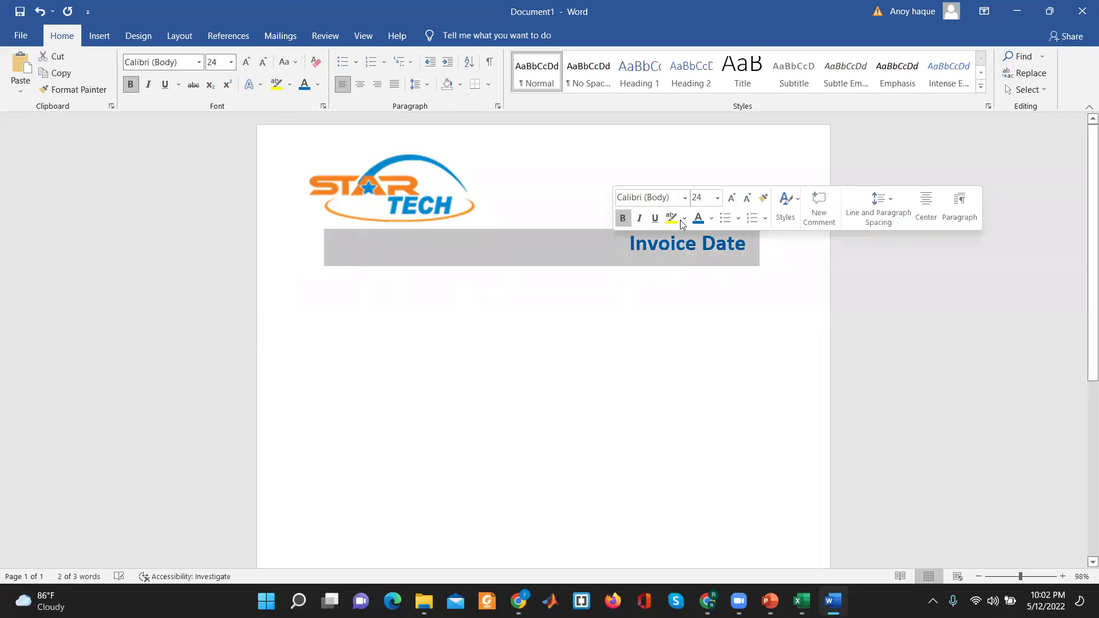
{"action": "left_click", "coordinate": [716, 198]}
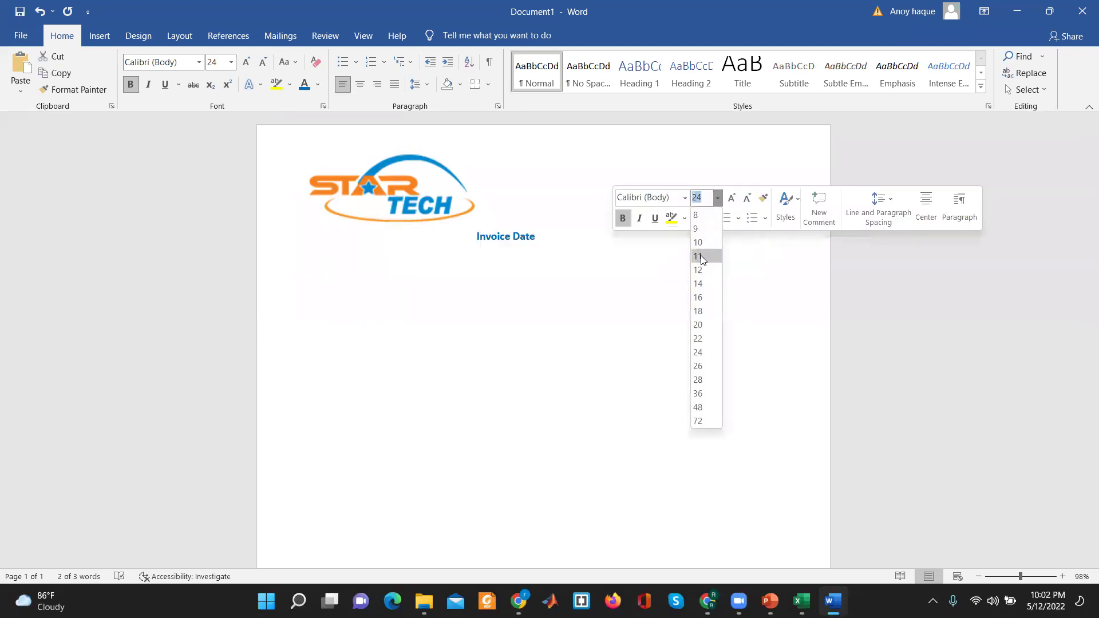
{"action": "left_click", "coordinate": [700, 270]}
{"action": "left_click", "coordinate": [536, 268]}
{"action": "left_click", "coordinate": [476, 241]}
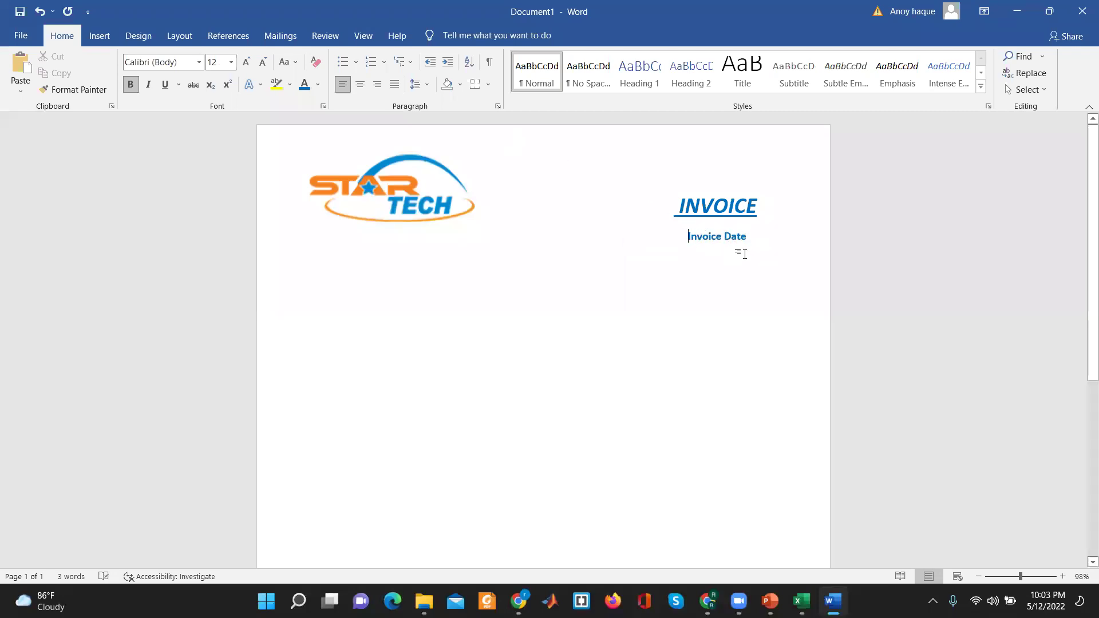
{"action": "left_click_drag", "start_coordinate": [755, 241], "coordinate": [689, 245]}
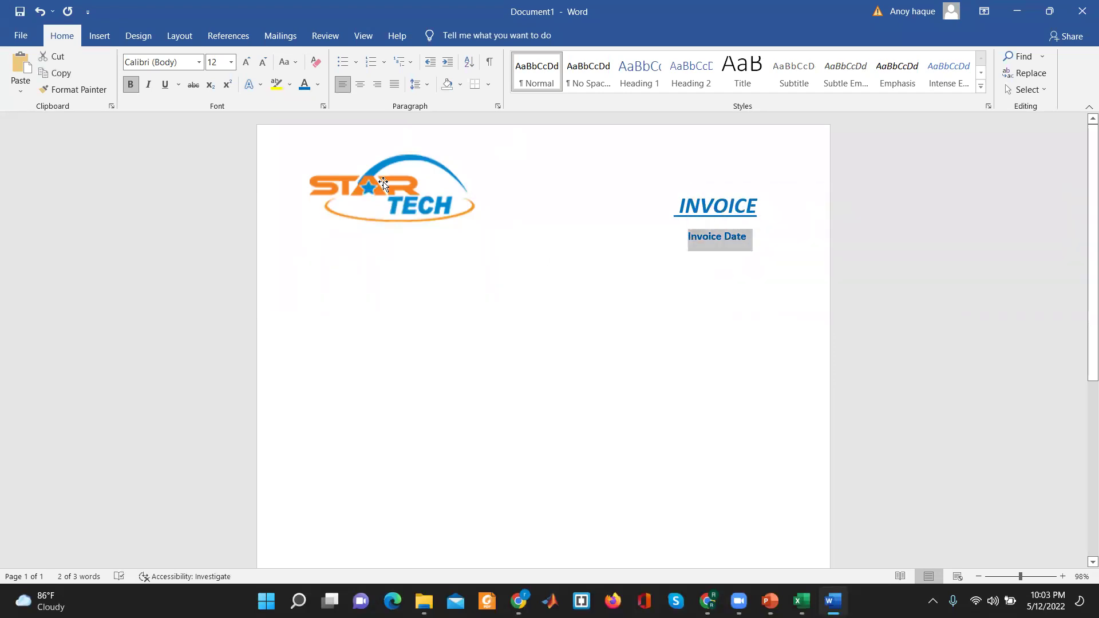
Show the Layout ribbon and select the Invoice Date line
{"action": "left_click", "coordinate": [138, 35]}
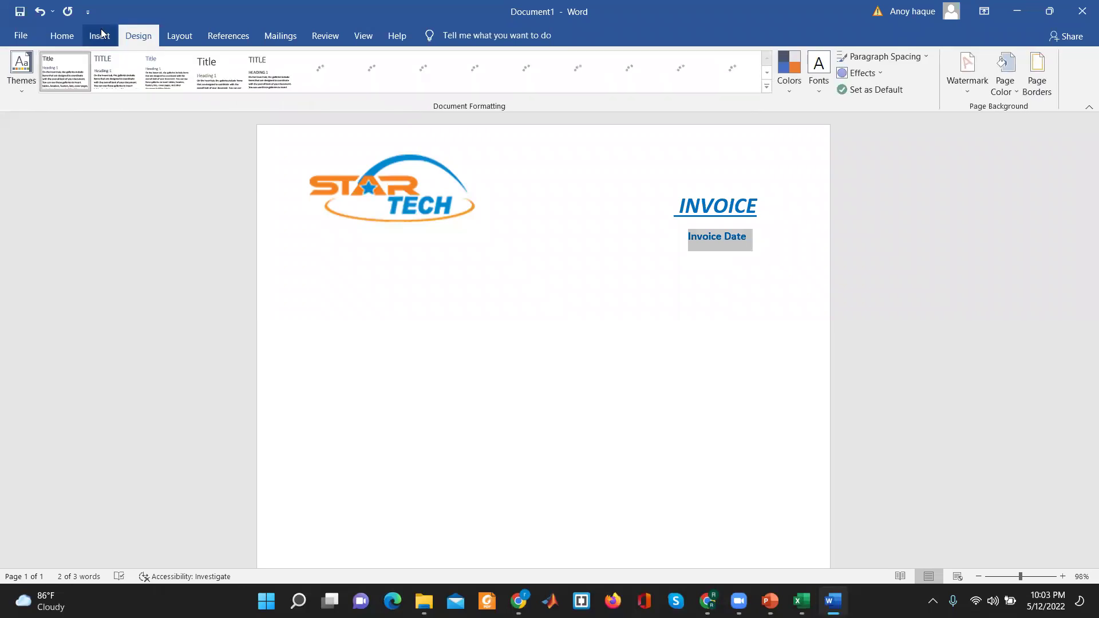
{"action": "left_click", "coordinate": [100, 35]}
{"action": "left_click", "coordinate": [179, 35]}
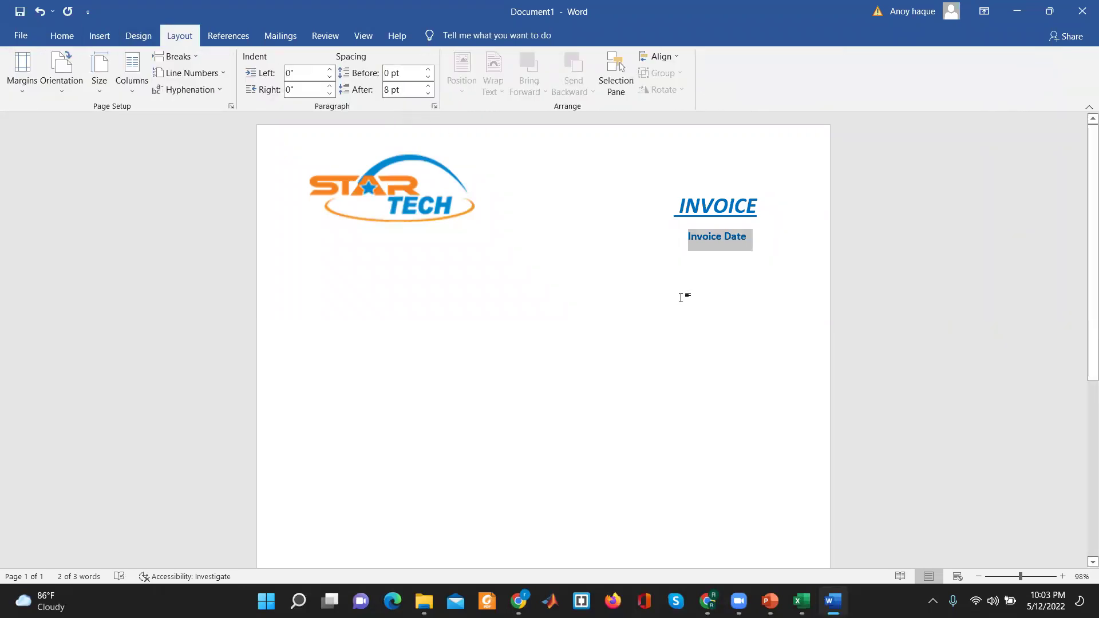
{"action": "left_click", "coordinate": [737, 241]}
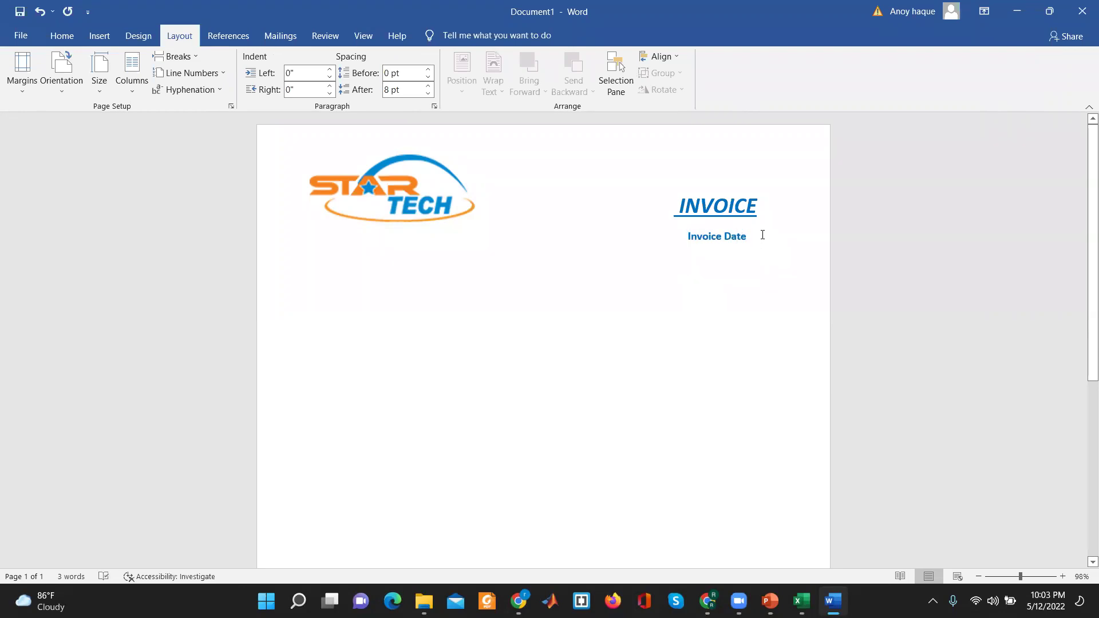
{"action": "left_click_drag", "start_coordinate": [762, 241], "coordinate": [688, 239]}
Set the Invoice Date paragraph spacing to 6 pt before and 0 pt after
{"action": "left_click", "coordinate": [429, 70]}
{"action": "left_click", "coordinate": [429, 69]}
{"action": "left_click", "coordinate": [428, 79]}
{"action": "left_click", "coordinate": [428, 78]}
{"action": "left_click", "coordinate": [428, 79]}
{"action": "left_click", "coordinate": [427, 94]}
{"action": "left_click", "coordinate": [427, 94]}
{"action": "left_click", "coordinate": [427, 94]}
{"action": "left_click", "coordinate": [430, 86]}
{"action": "left_click", "coordinate": [429, 86]}
{"action": "left_click", "coordinate": [429, 86]}
{"action": "left_click", "coordinate": [428, 93]}
{"action": "left_click", "coordinate": [428, 93]}
{"action": "left_click", "coordinate": [428, 78]}
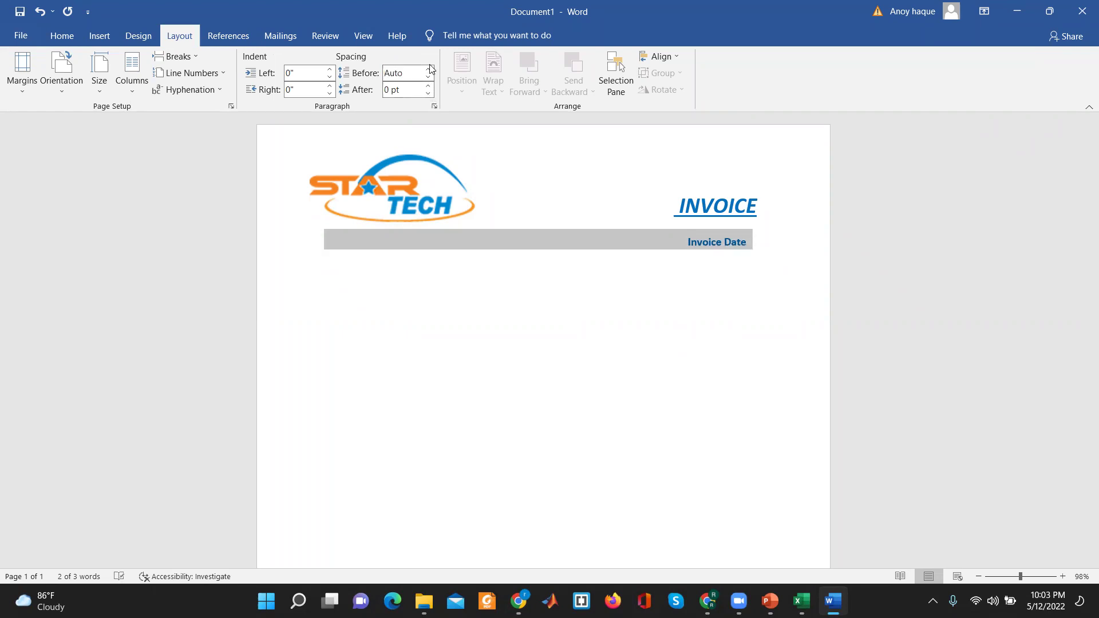
{"action": "left_click", "coordinate": [429, 70]}
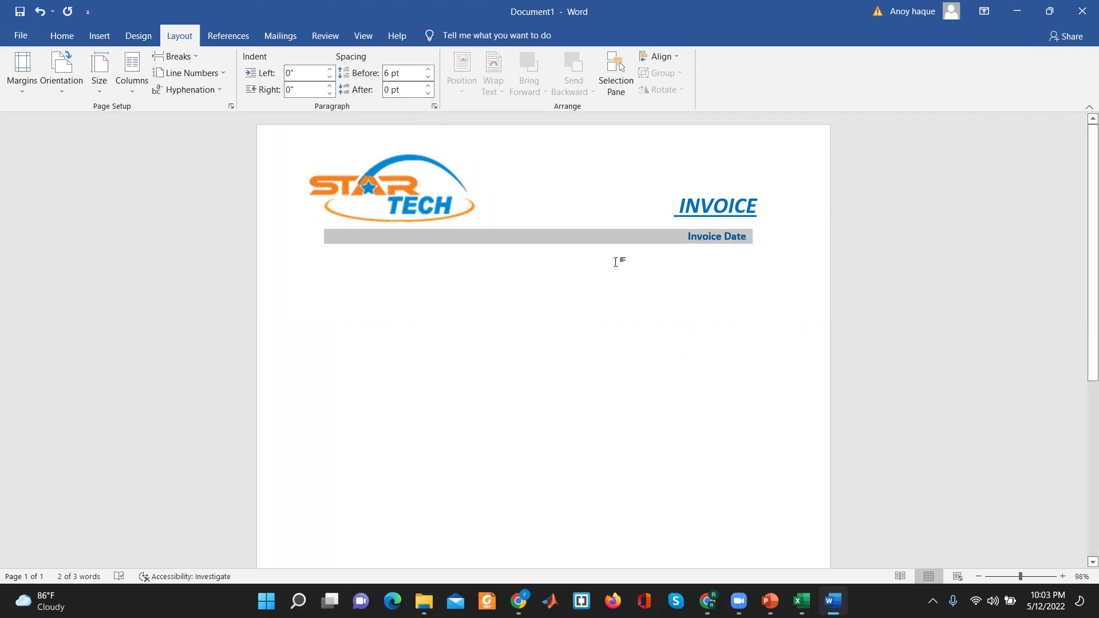
{"action": "left_click", "coordinate": [731, 263]}
{"action": "left_click", "coordinate": [689, 240]}
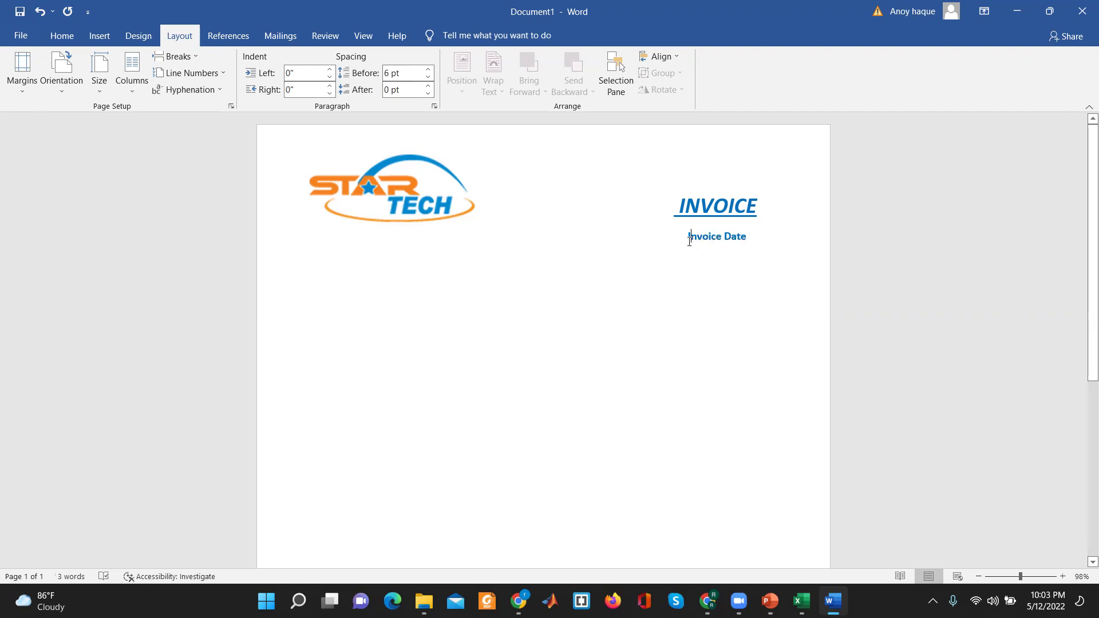
Remove the leading space before Invoice Date and type 12 May 2022 on a new line beneath it
{"action": "key", "text": "BackSpace"}
{"action": "key", "text": "BackSpace"}
{"action": "key", "text": "BackSpace"}
{"action": "key", "text": "Return"}
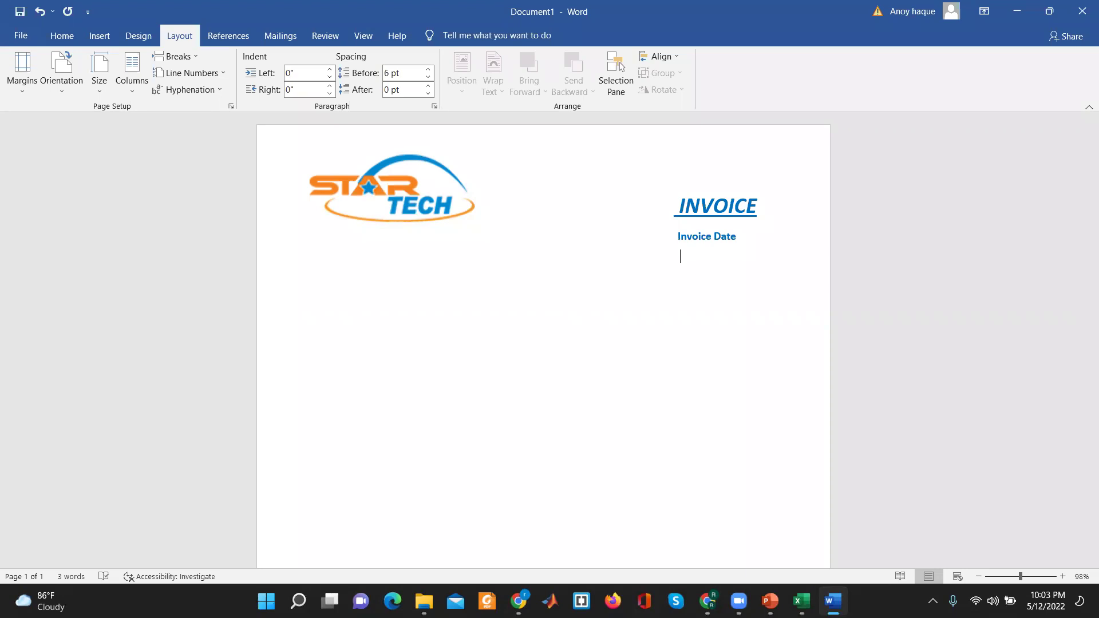
{"action": "type", "text": "12"}
{"action": "type", "text": "May 2022"}
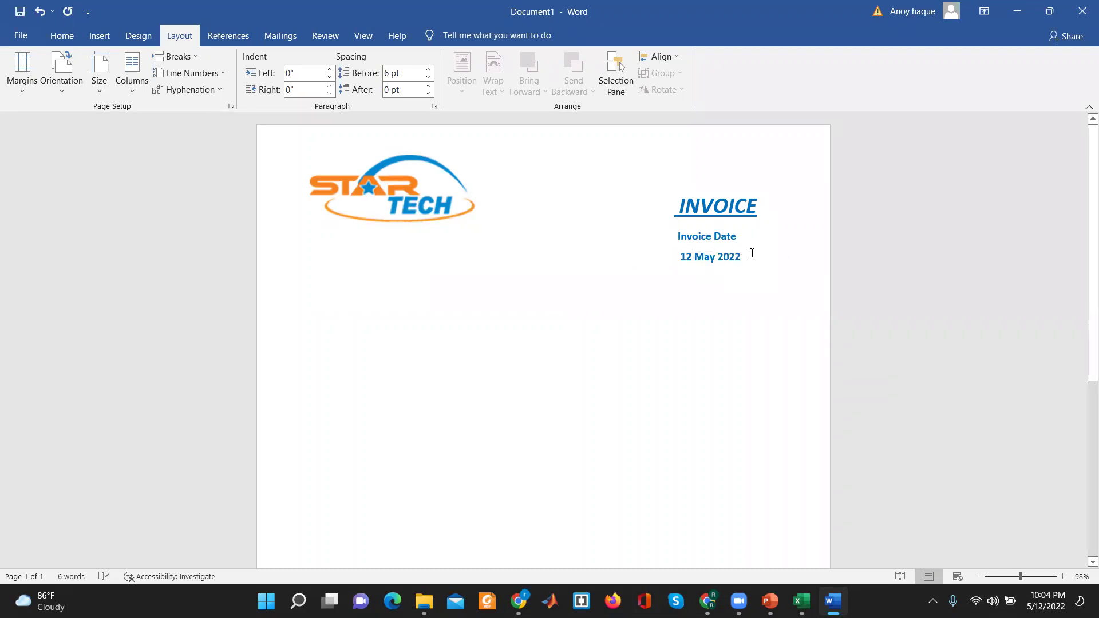
Colour the Invoice Date label red
{"action": "left_click_drag", "start_coordinate": [741, 236], "coordinate": [324, 236]}
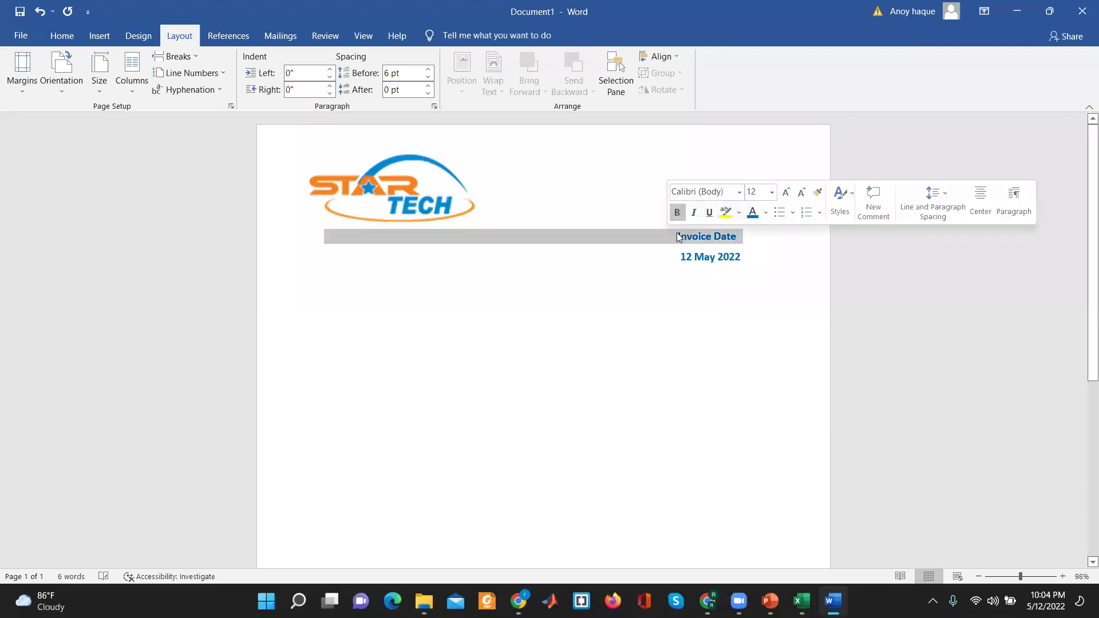
{"action": "left_click", "coordinate": [766, 212]}
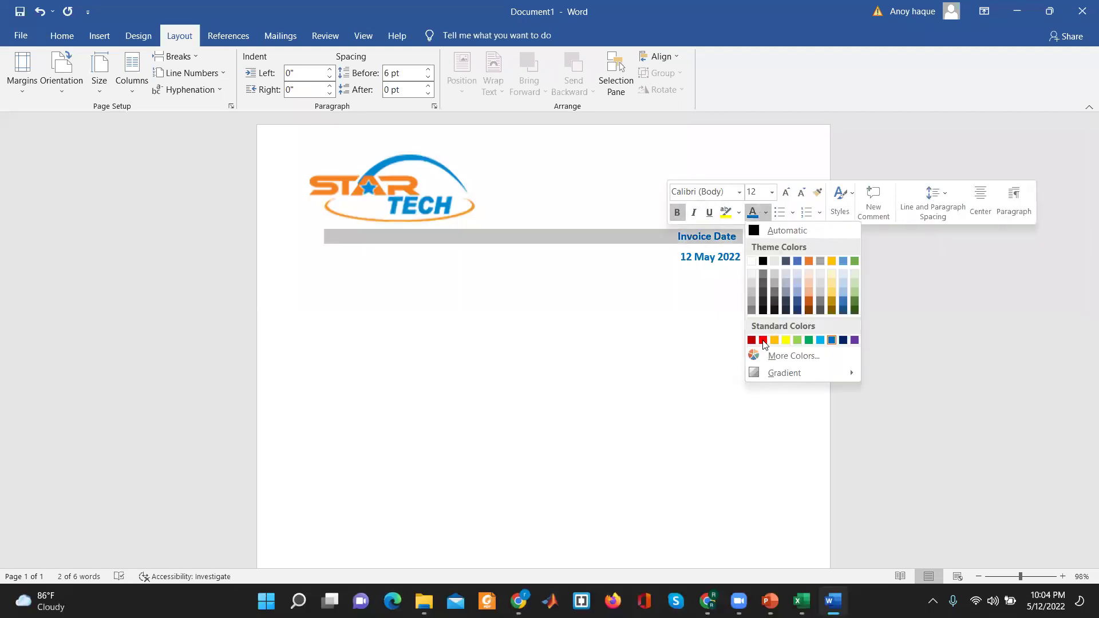
{"action": "left_click", "coordinate": [763, 340]}
{"action": "left_click", "coordinate": [730, 279]}
Set the 12 May 2022 date text to black
{"action": "left_click_drag", "start_coordinate": [741, 257], "coordinate": [678, 257]}
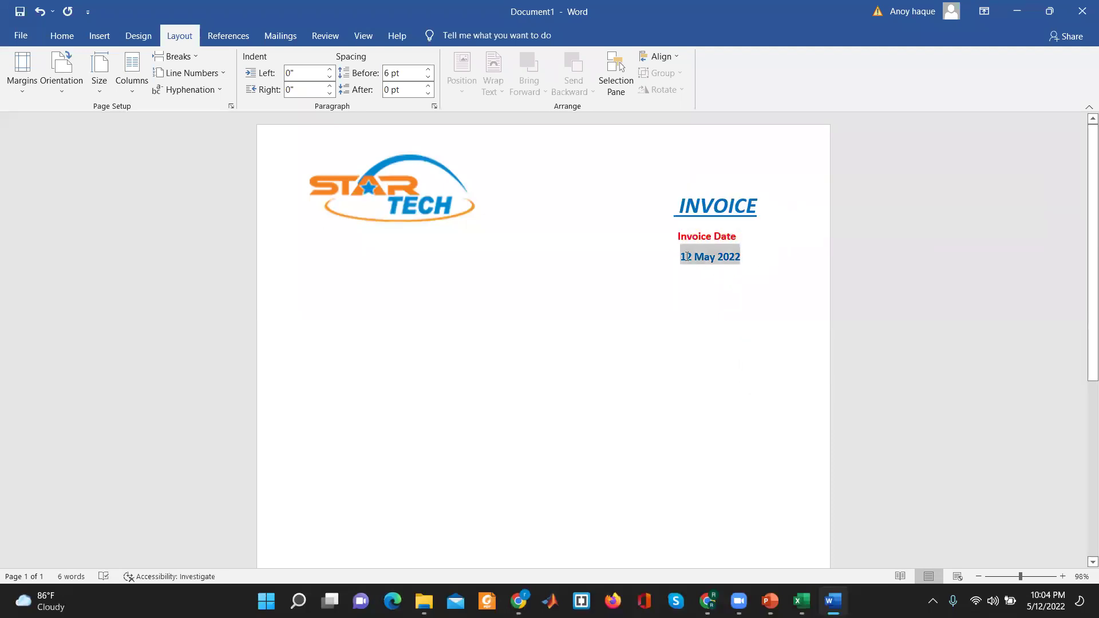
{"action": "left_click", "coordinate": [786, 234]}
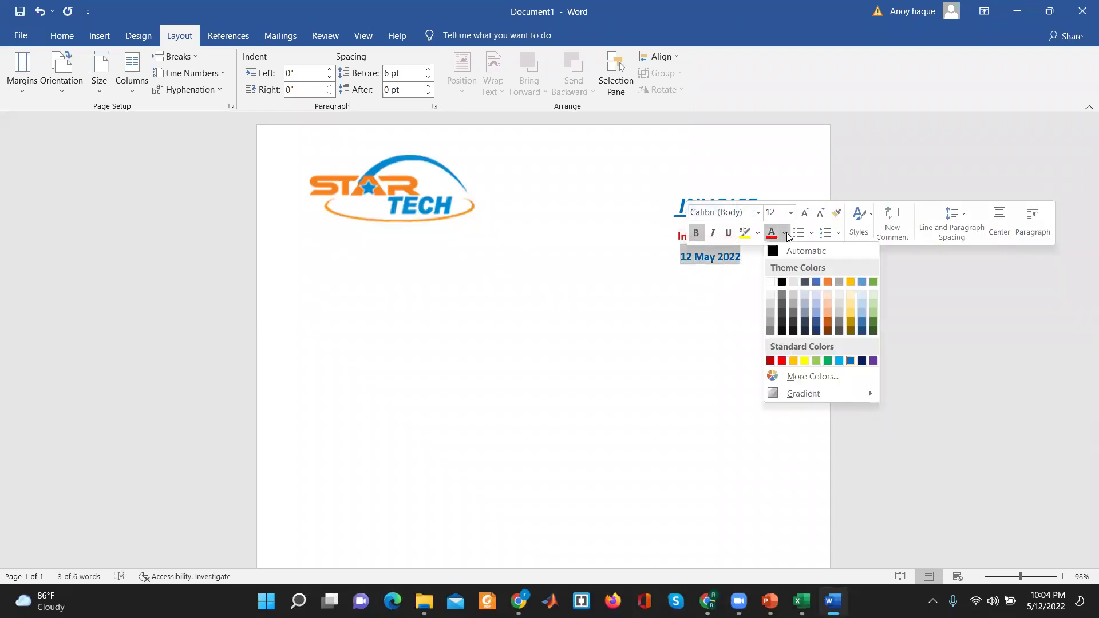
{"action": "left_click", "coordinate": [782, 281]}
{"action": "left_click", "coordinate": [729, 258]}
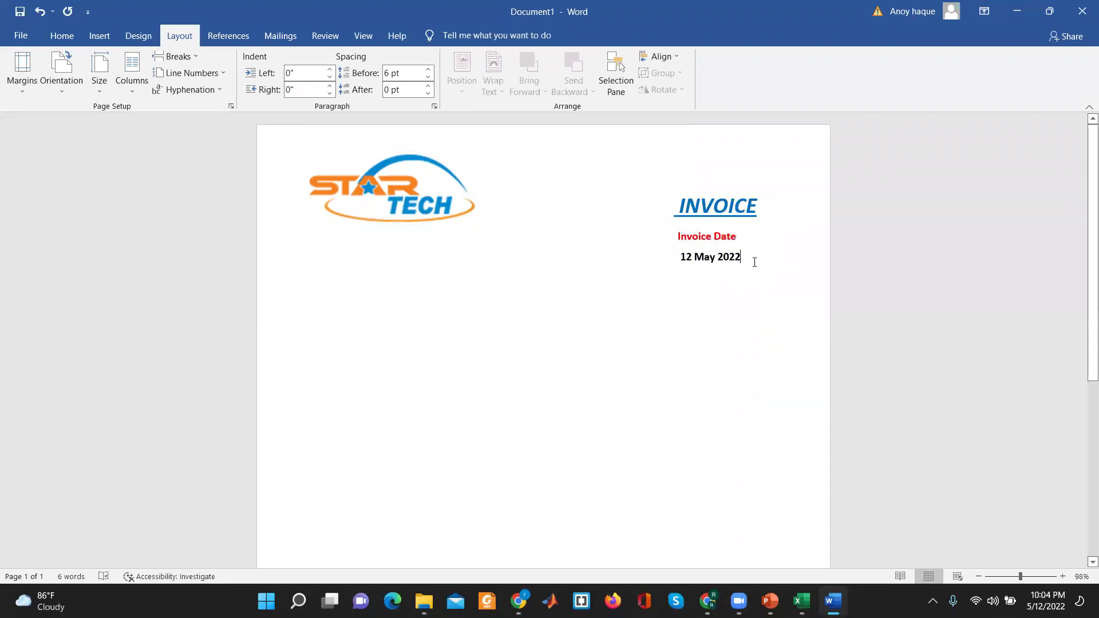
Delete the leading space before the INVOICE title
{"action": "left_click", "coordinate": [672, 206]}
{"action": "key", "text": "Delete"}
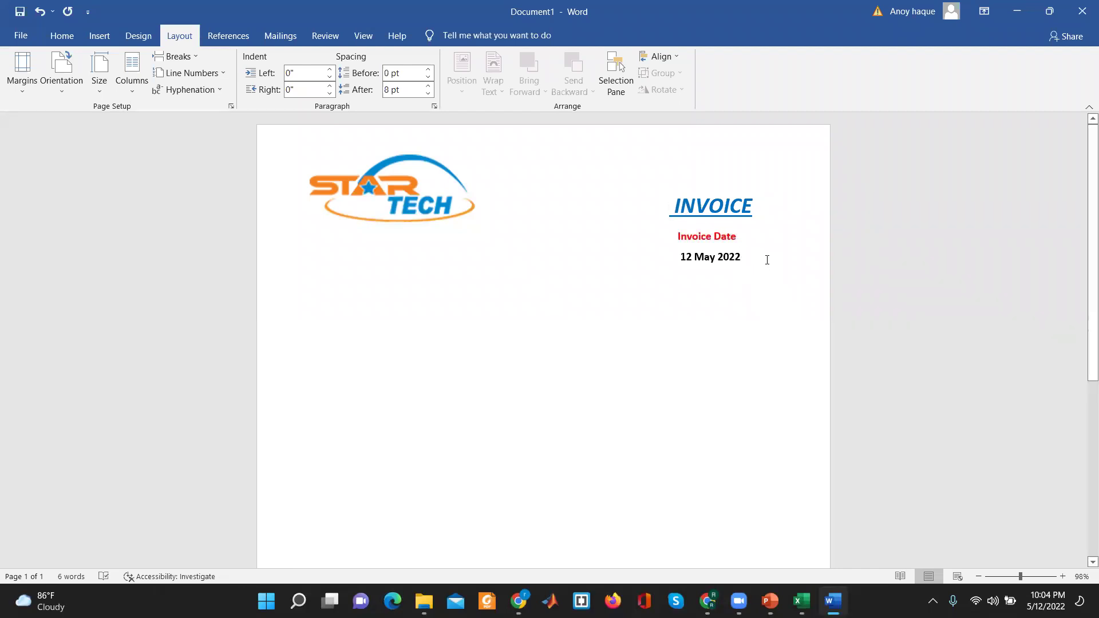
{"action": "left_click", "coordinate": [324, 276]}
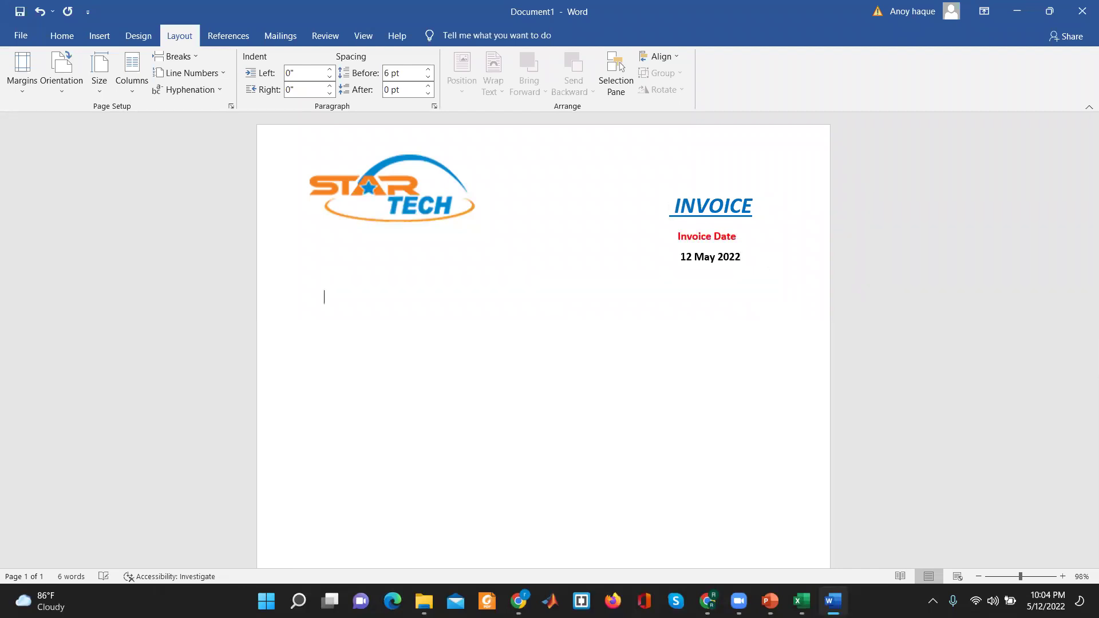
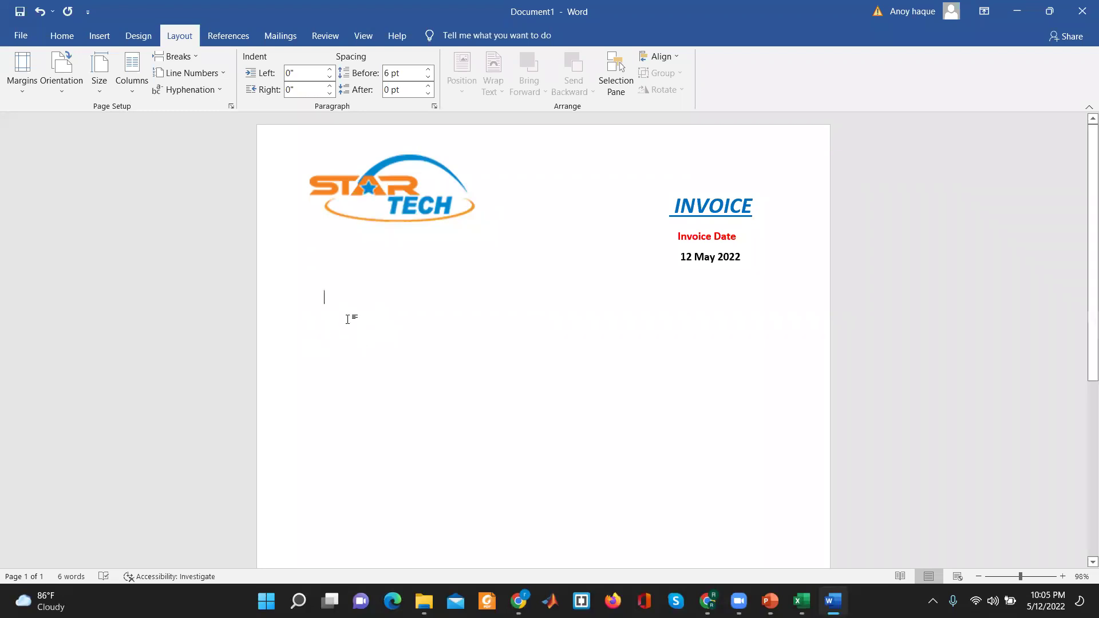
Insert a 2x1 table below the invoice date
{"action": "left_click", "coordinate": [97, 34]}
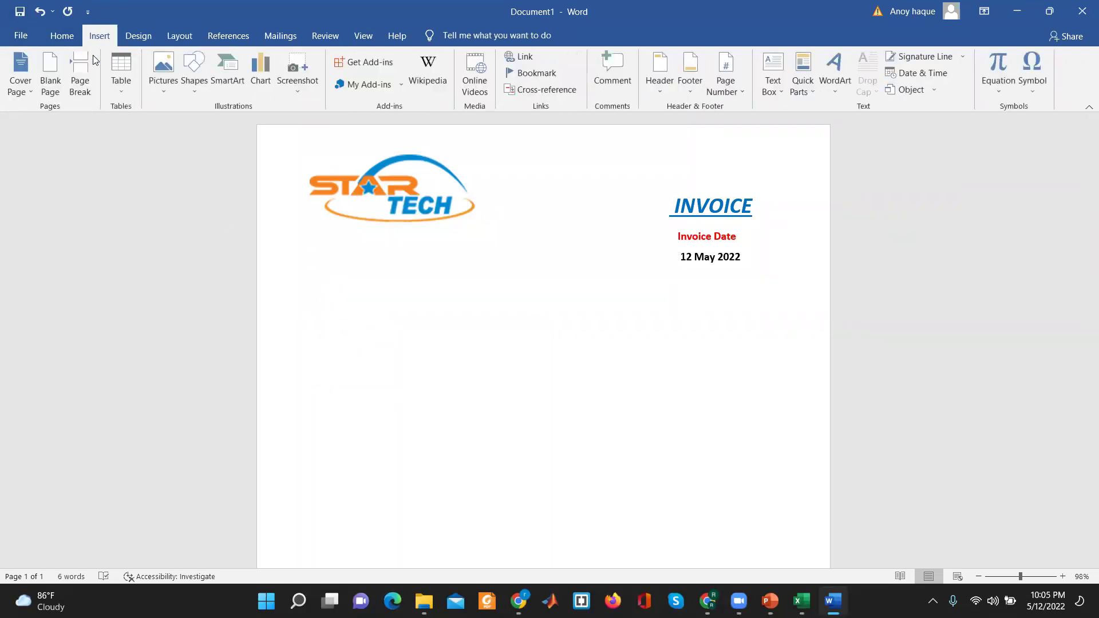
{"action": "left_click", "coordinate": [123, 71]}
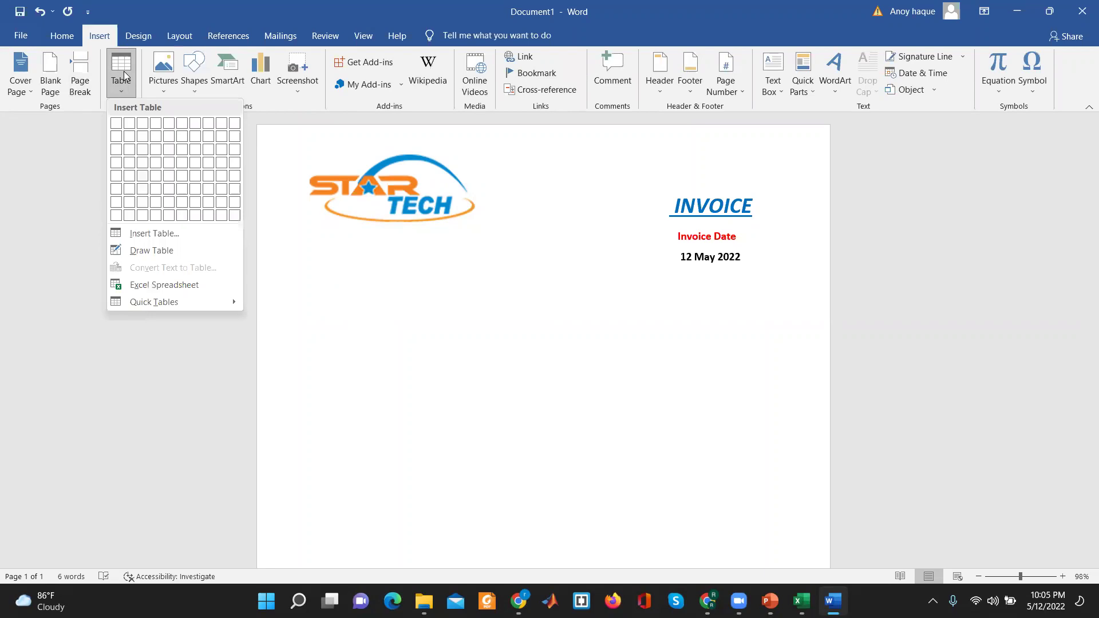
{"action": "left_click", "coordinate": [128, 129]}
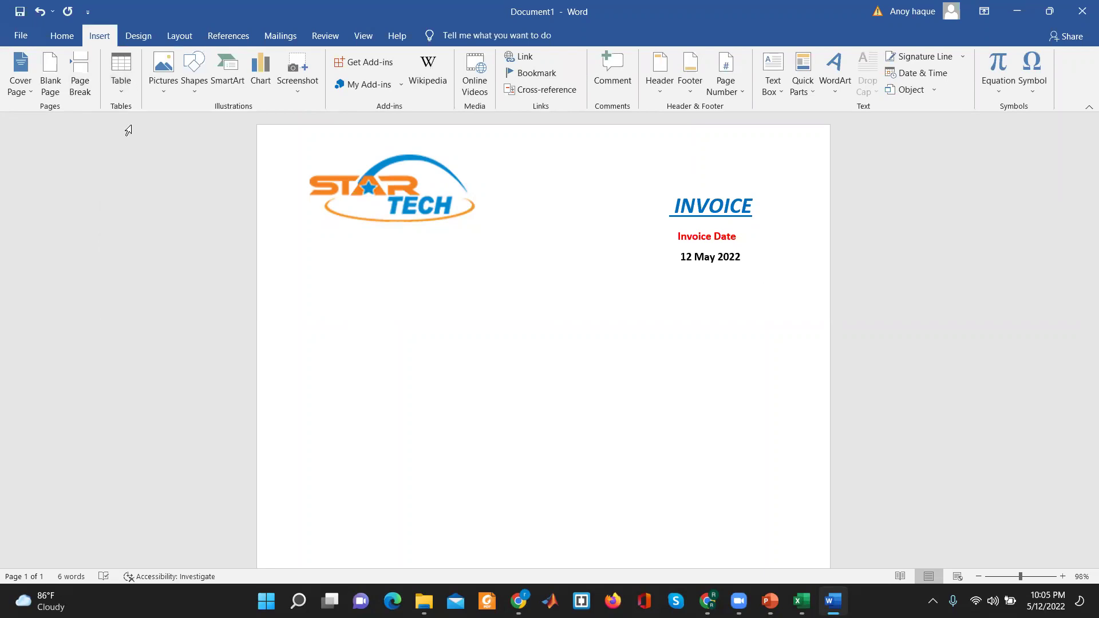
{"action": "left_click", "coordinate": [463, 322]}
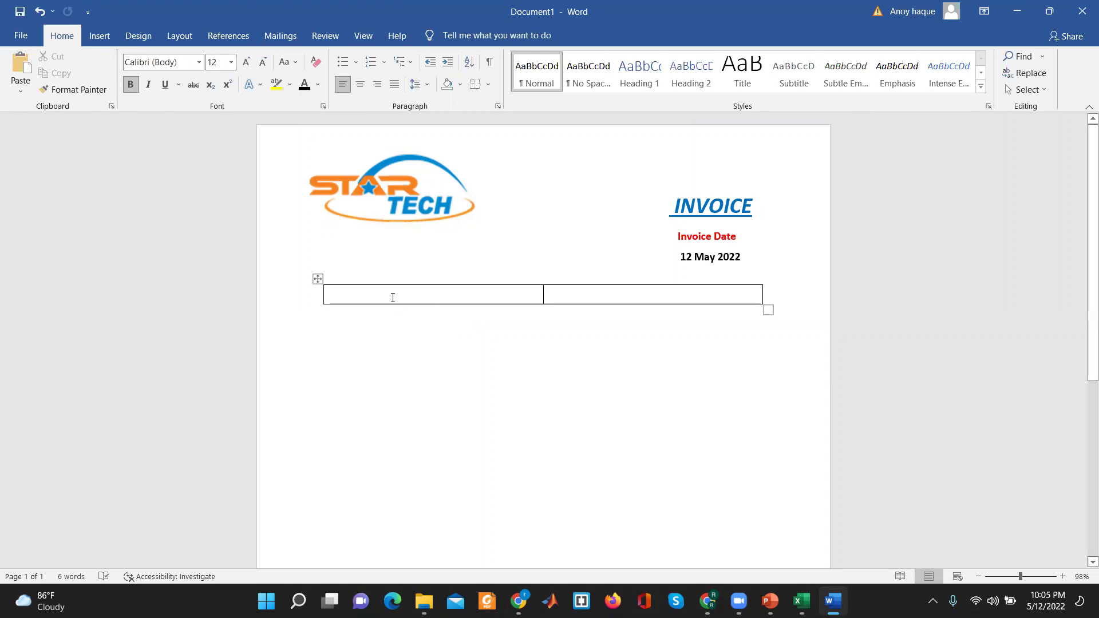
Type 'Bill From' and 'Star Tech' on two lines in the first table cell
{"action": "mouse_move", "coordinate": [524, 307]}
{"action": "left_click", "coordinate": [361, 292]}
{"action": "type", "text": "Bill From"}
{"action": "key", "text": "Return"}
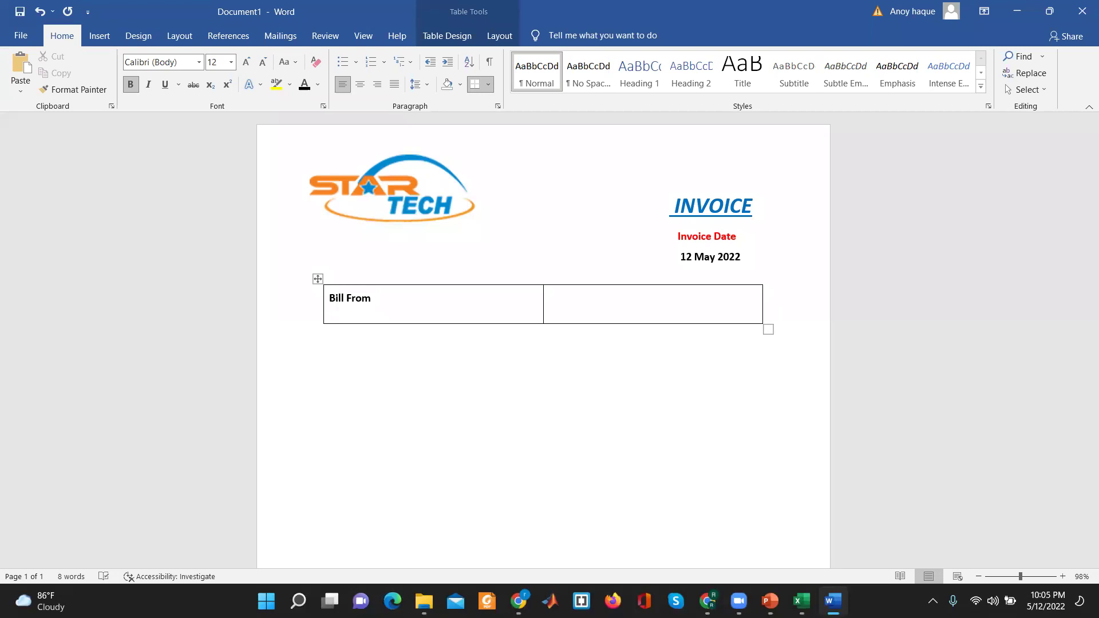
{"action": "type", "text": "S"}
{"action": "type", "text": "tar "}
{"action": "type", "text": "Tech"}
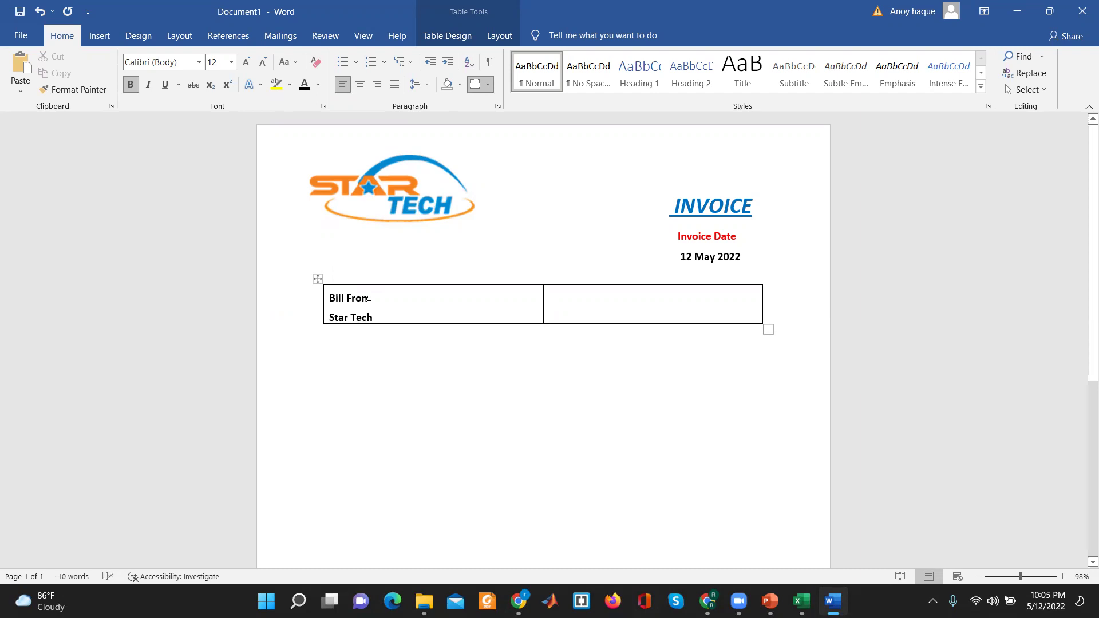
Make the Bill From heading size 18 in dark navy
{"action": "left_click_drag", "start_coordinate": [313, 302], "coordinate": [375, 299]}
{"action": "left_click", "coordinate": [395, 241]}
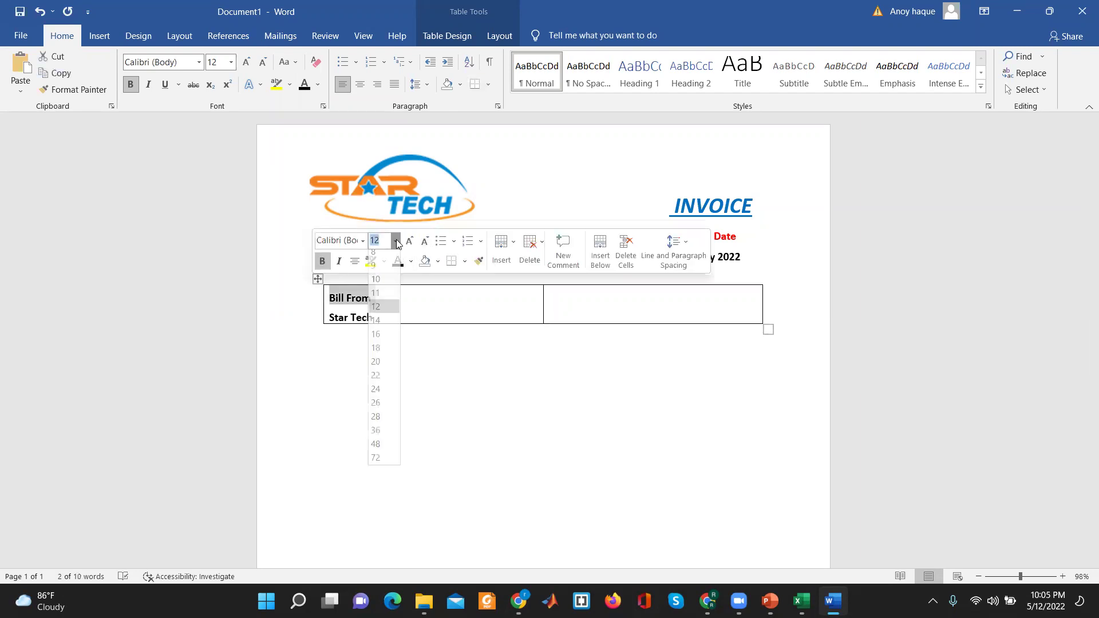
{"action": "left_click", "coordinate": [376, 354]}
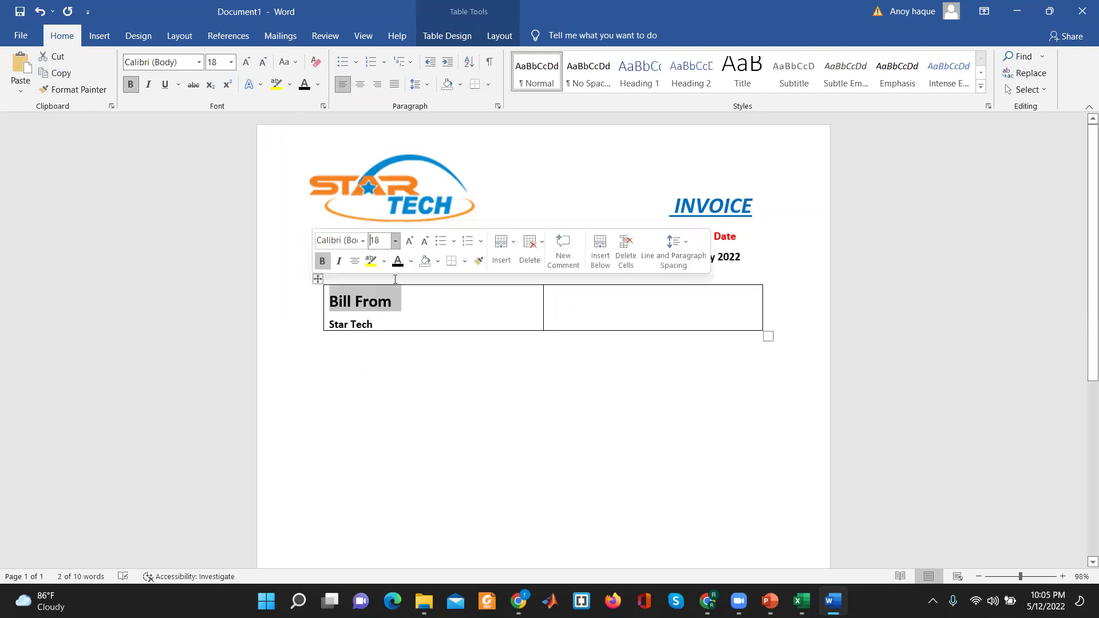
{"action": "left_click", "coordinate": [412, 262]}
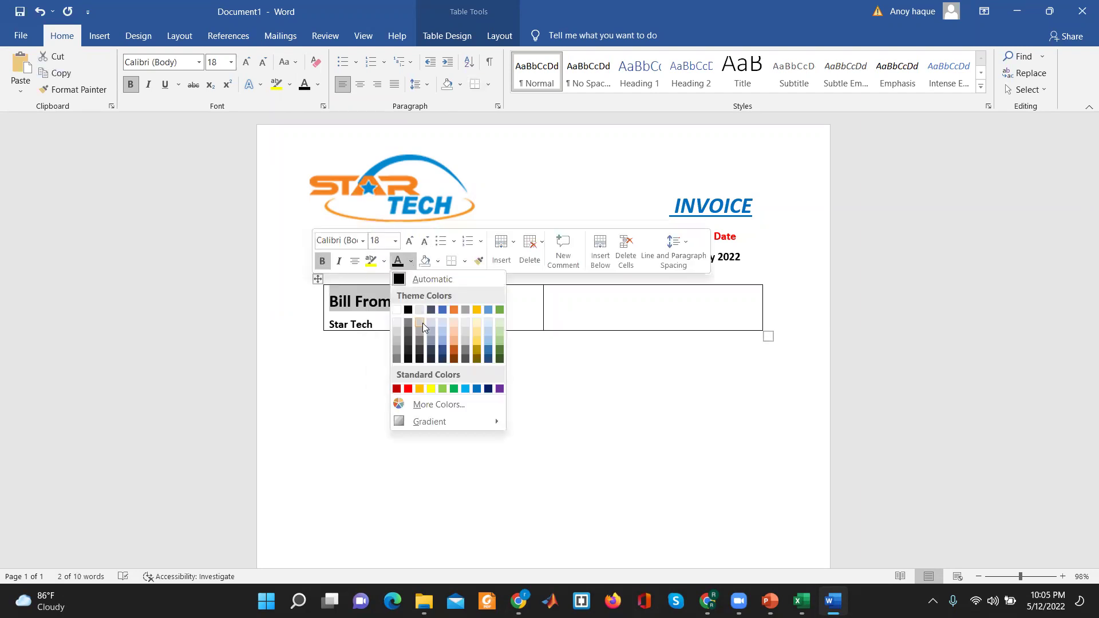
{"action": "left_click", "coordinate": [488, 388]}
Complete the second line as 'Star Tech BD' and start a new line below it
{"action": "left_click", "coordinate": [386, 325]}
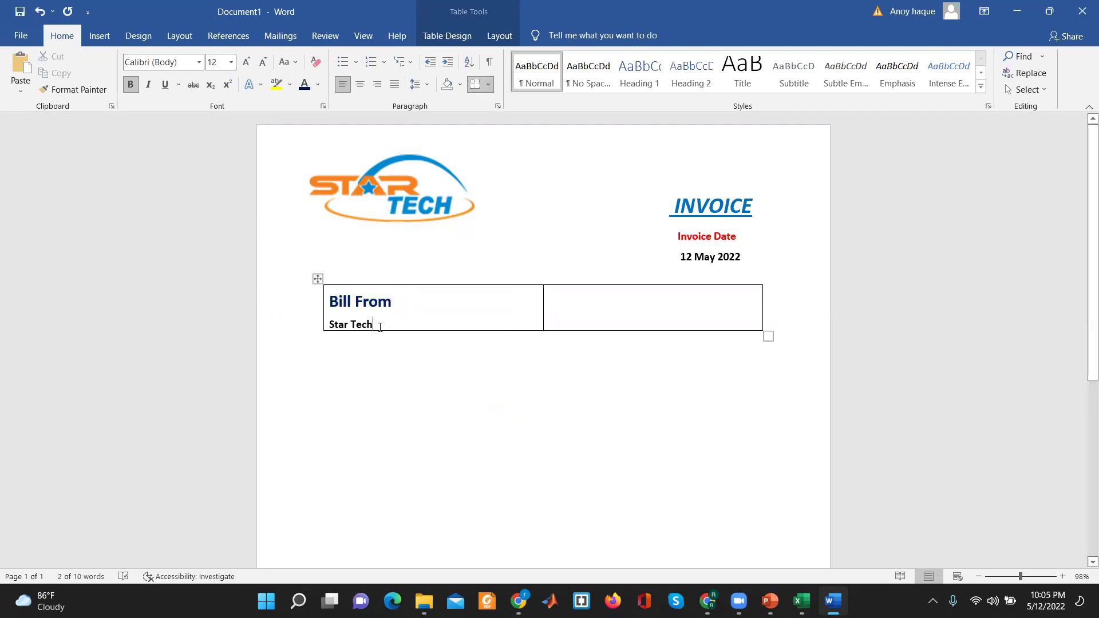
{"action": "left_click_drag", "start_coordinate": [386, 337], "coordinate": [389, 321]}
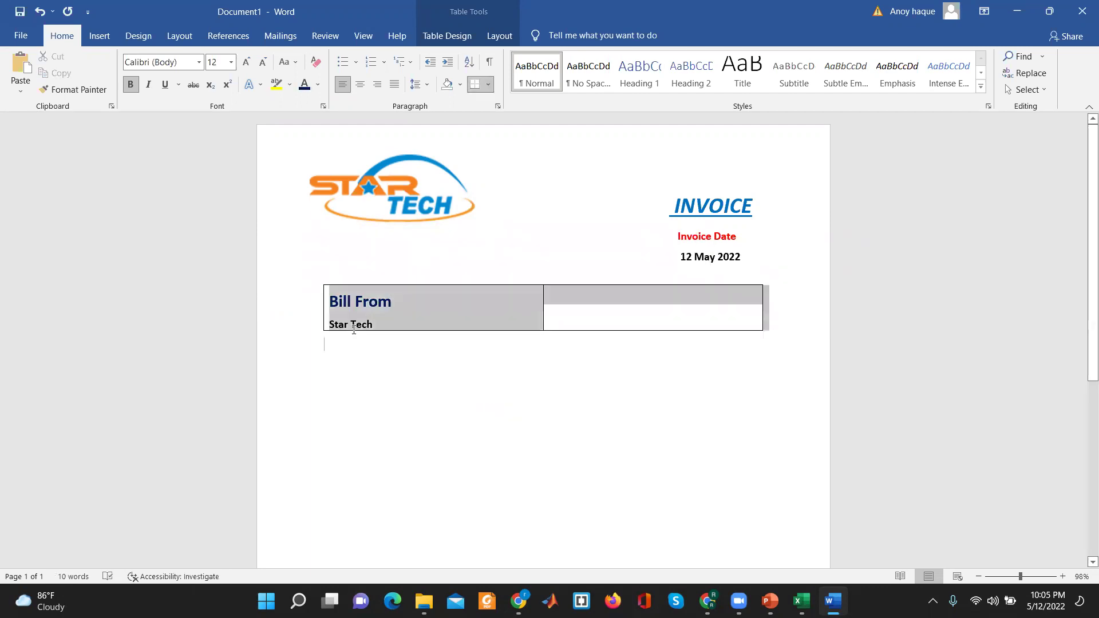
{"action": "left_click", "coordinate": [382, 326]}
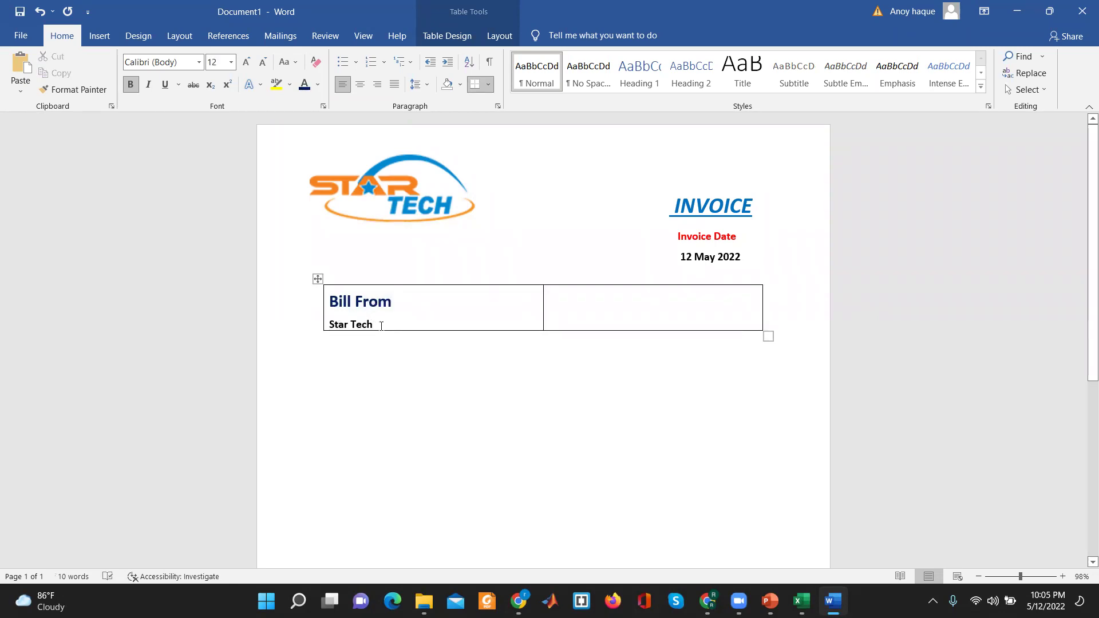
{"action": "type", "text": "B"}
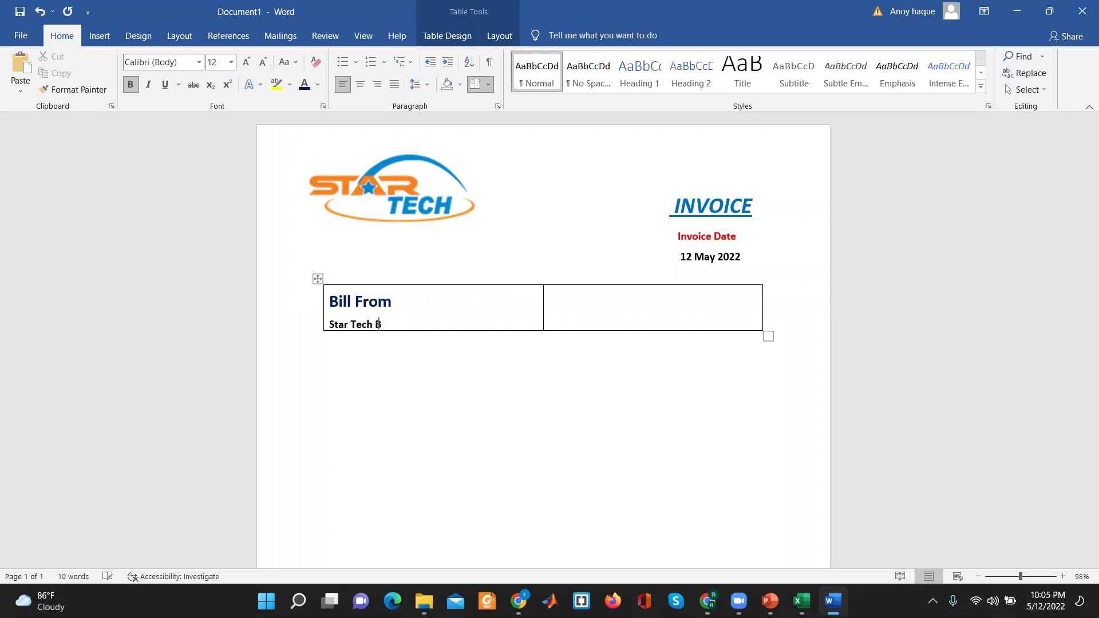
{"action": "type", "text": "D"}
{"action": "key", "text": "Return"}
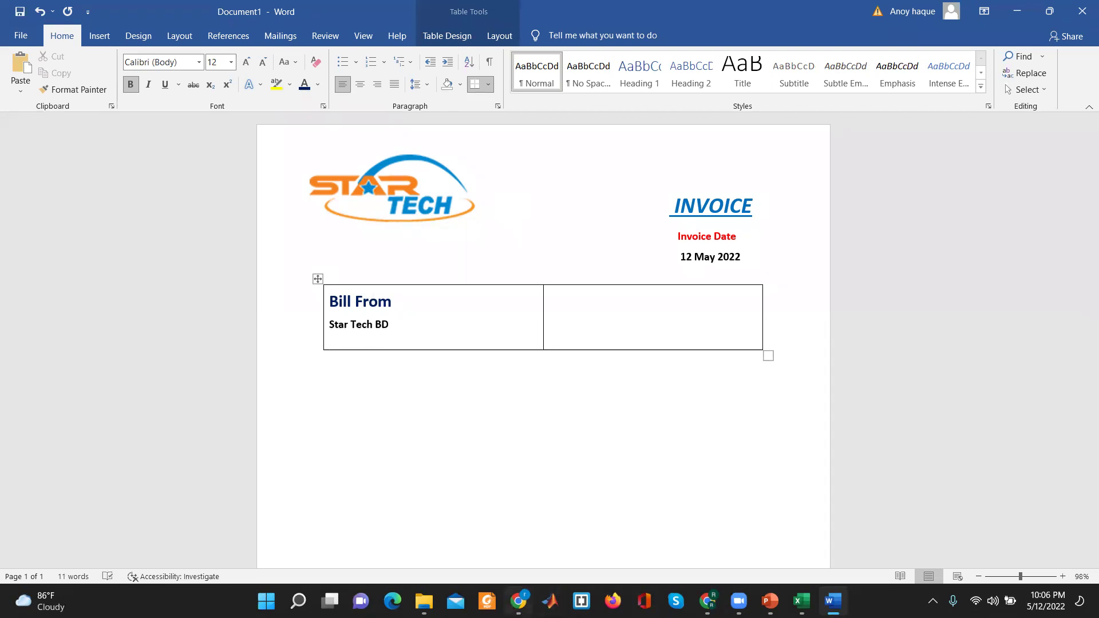
{"action": "left_click", "coordinate": [518, 601]}
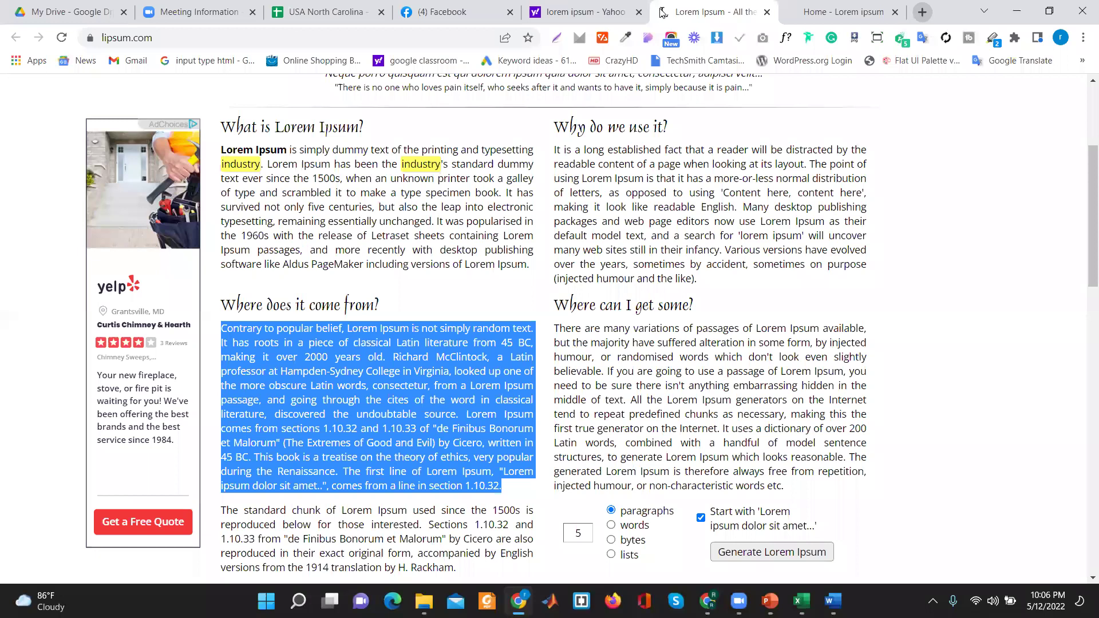
{"action": "left_click", "coordinate": [442, 10]}
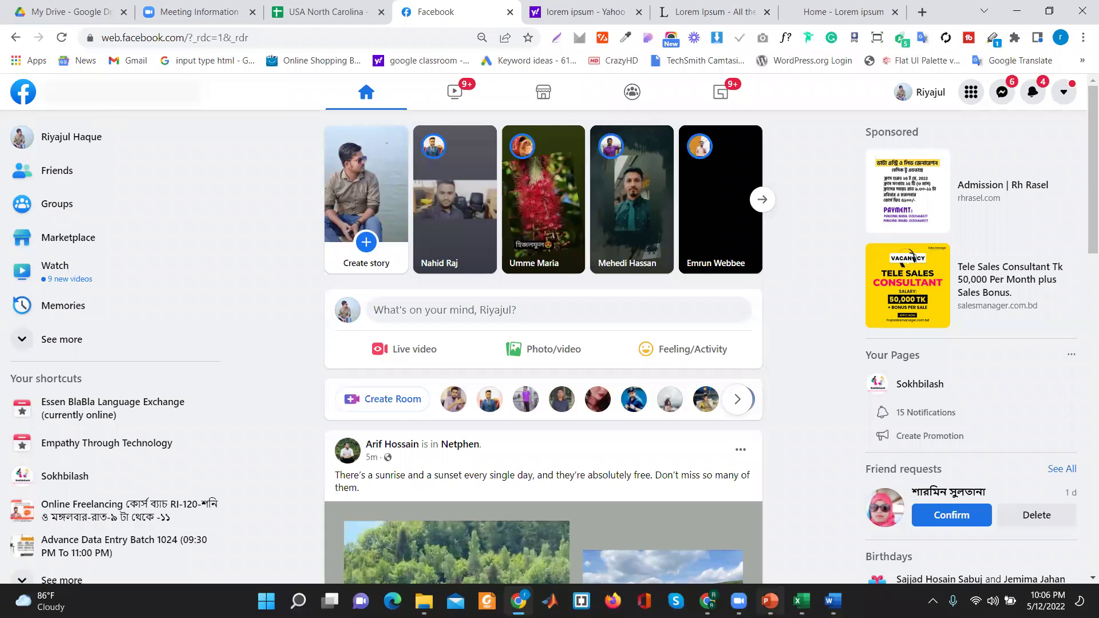
{"action": "key", "text": "alt+Tab"}
{"action": "left_click", "coordinate": [108, 424]}
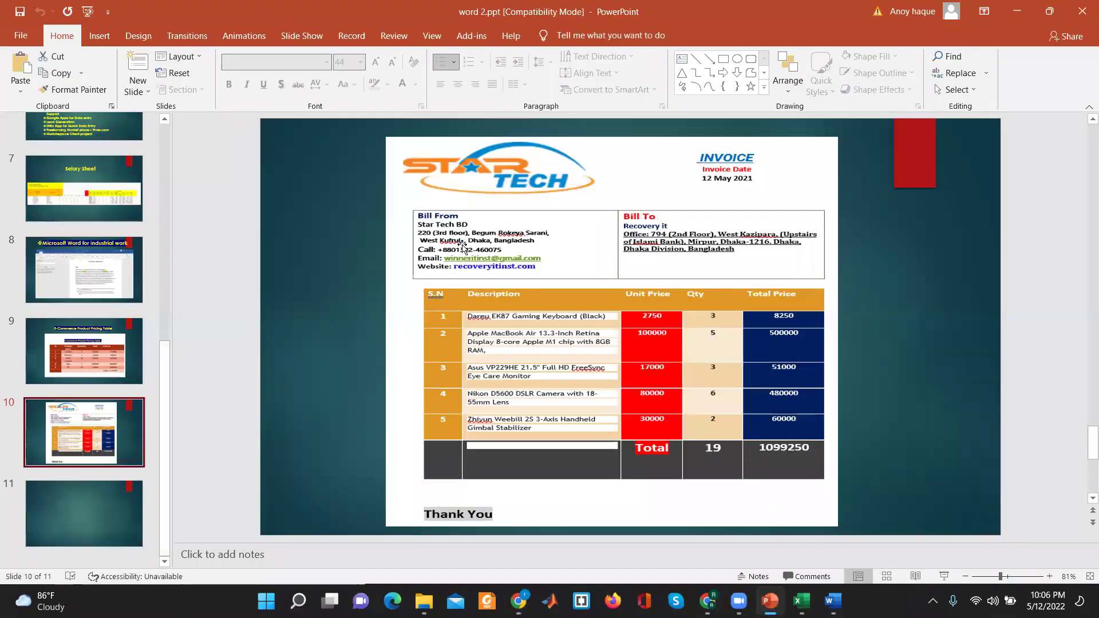
{"action": "left_click", "coordinate": [515, 243]}
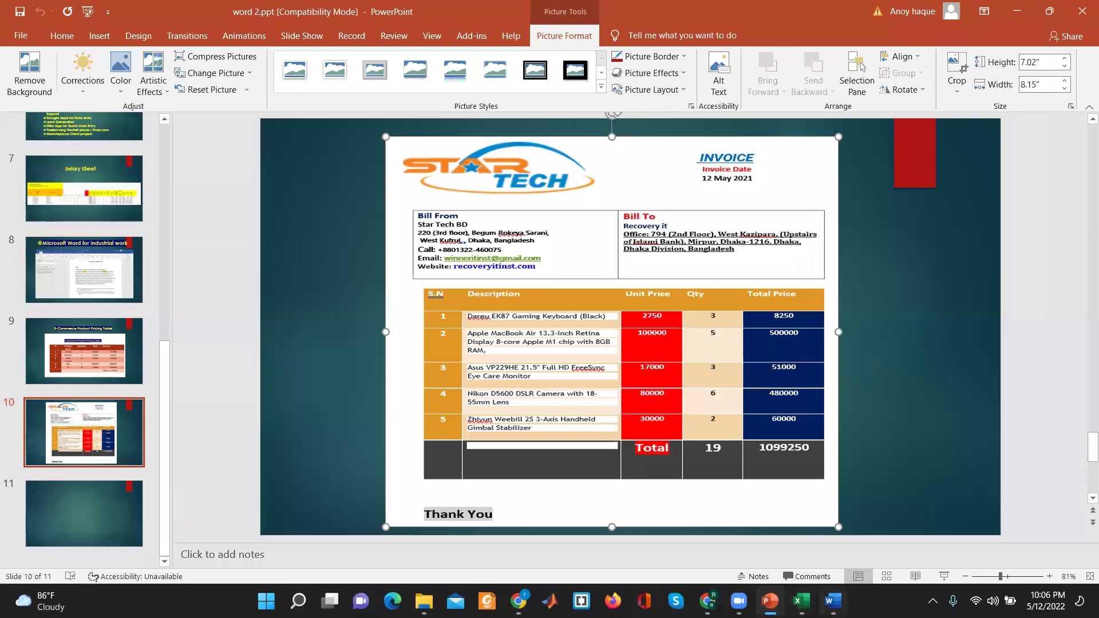
{"action": "key", "text": "alt+Tab"}
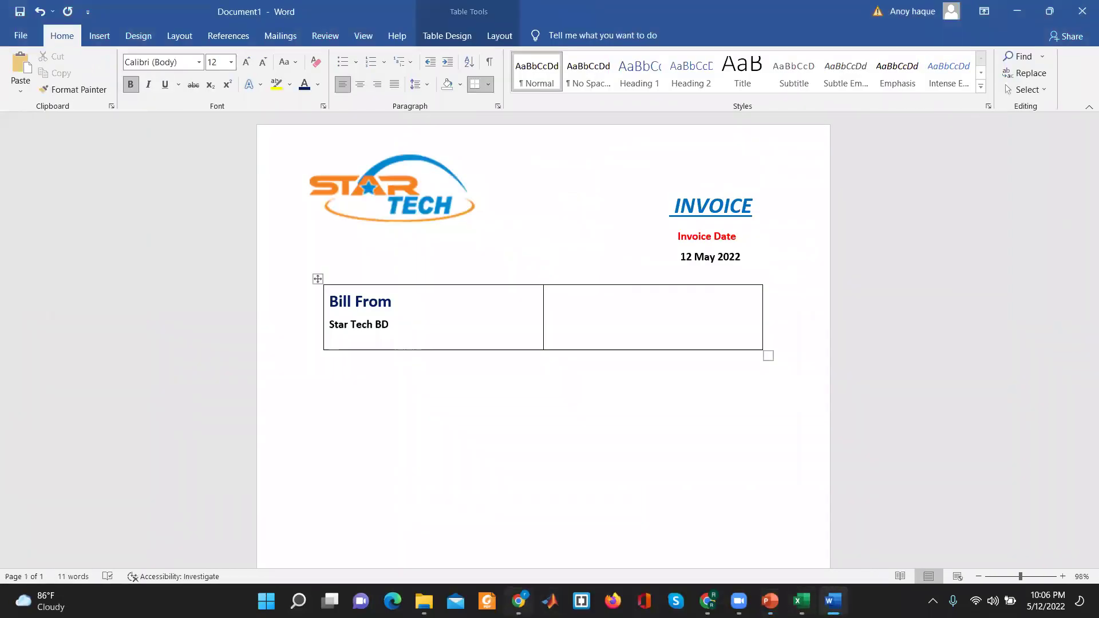
{"action": "left_click", "coordinate": [518, 601]}
{"action": "left_click", "coordinate": [107, 91]}
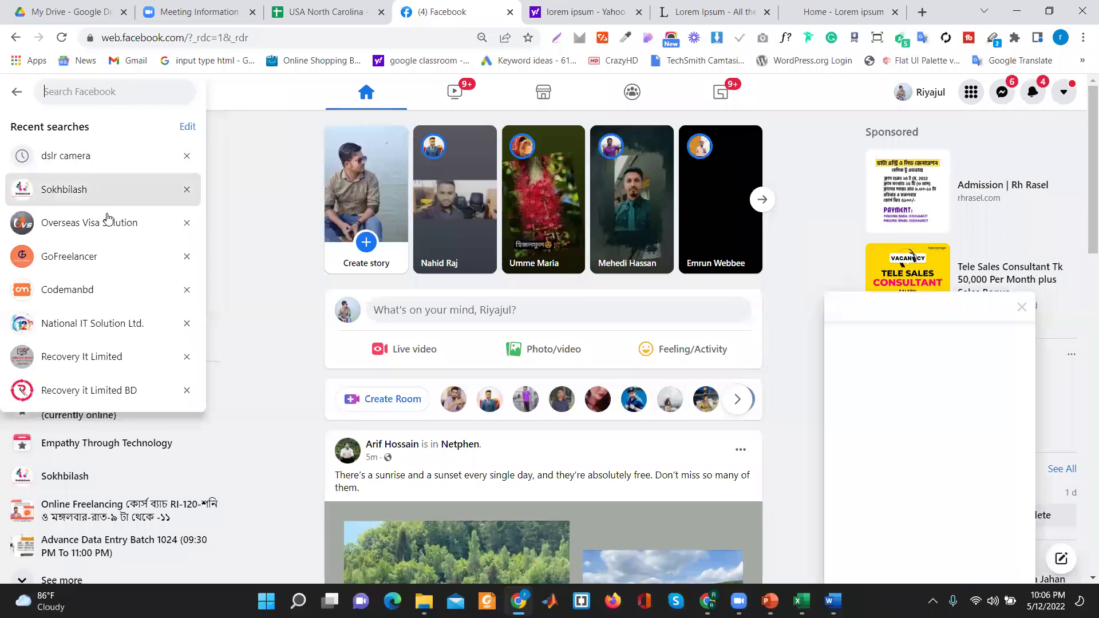
{"action": "left_click", "coordinate": [265, 229]}
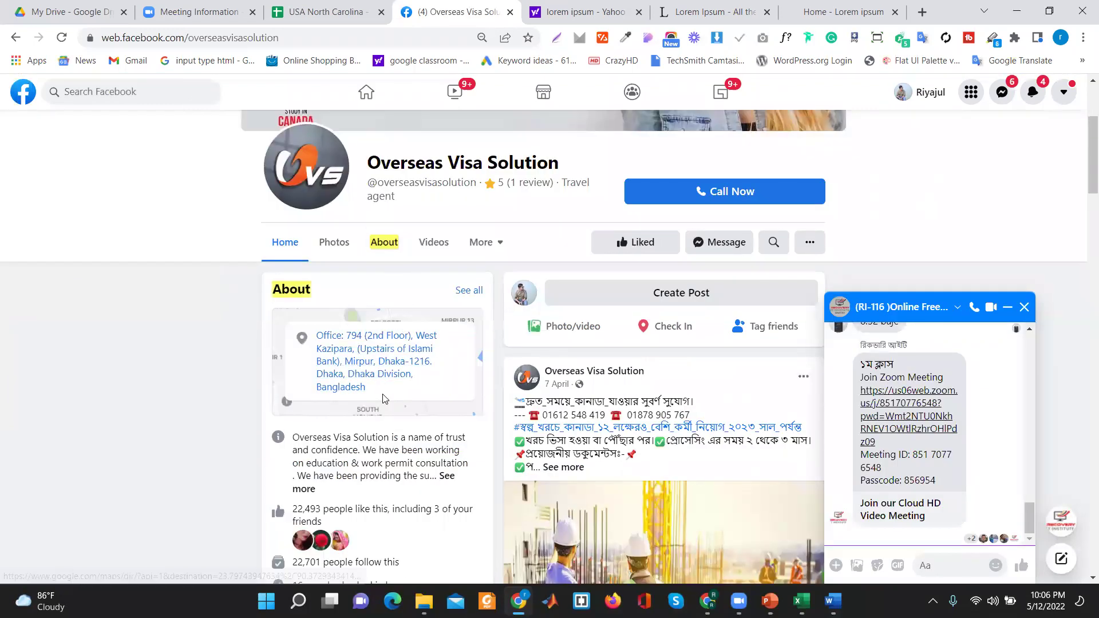
{"action": "left_click_drag", "start_coordinate": [383, 396], "coordinate": [316, 339]}
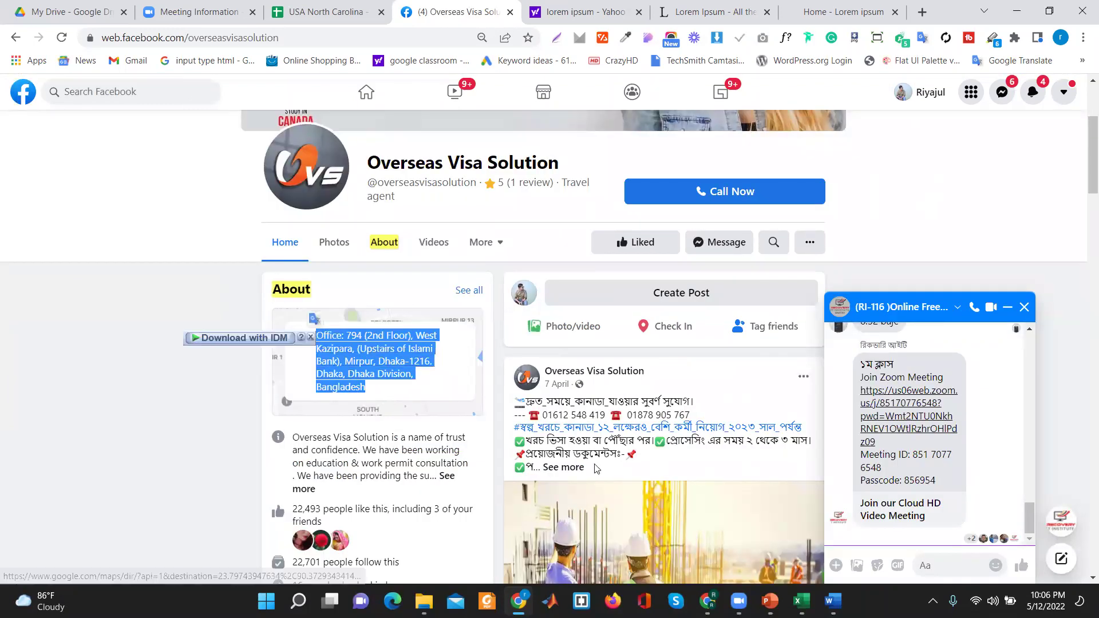
{"action": "left_click", "coordinate": [833, 601]}
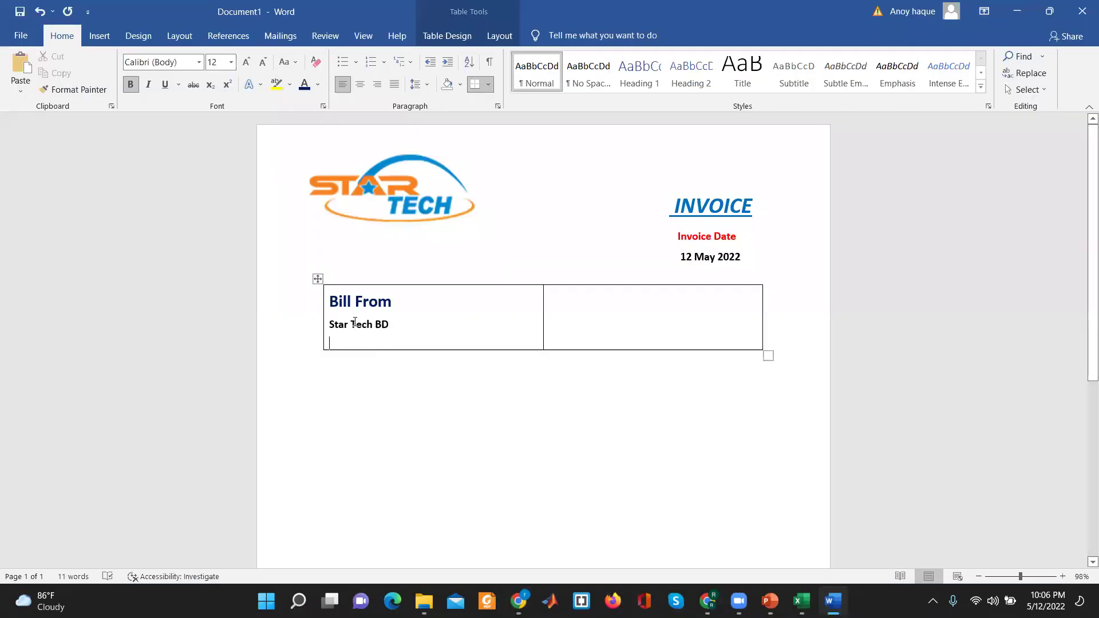
Paste the office address under Star Tech BD, set its colour to Automatic black, and add a line
{"action": "key", "text": "ctrl+v"}
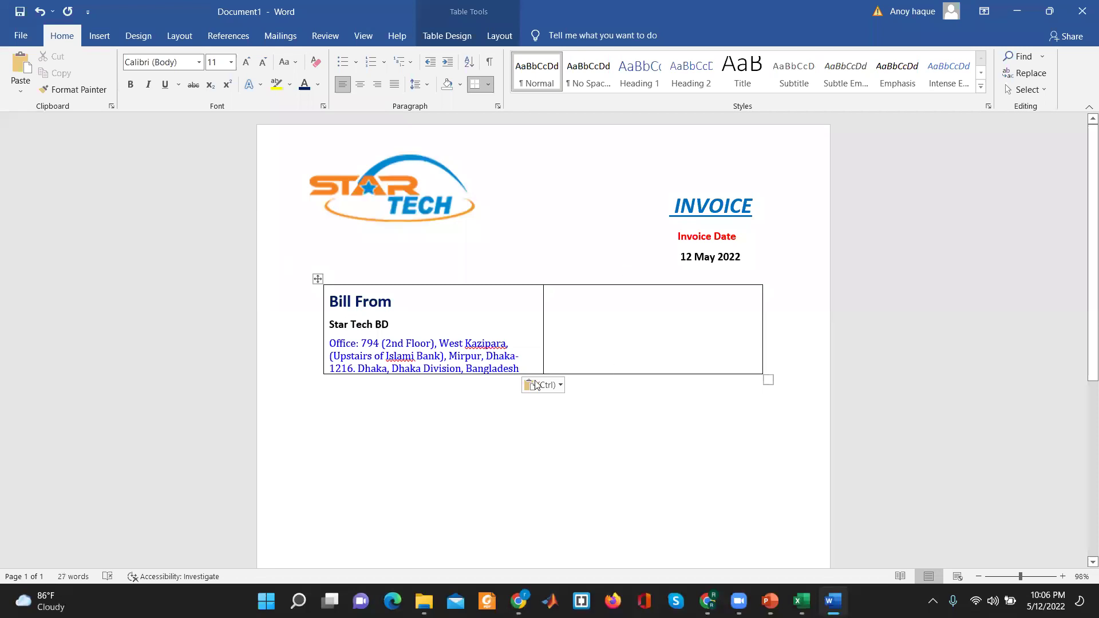
{"action": "left_click_drag", "start_coordinate": [520, 368], "coordinate": [329, 343]}
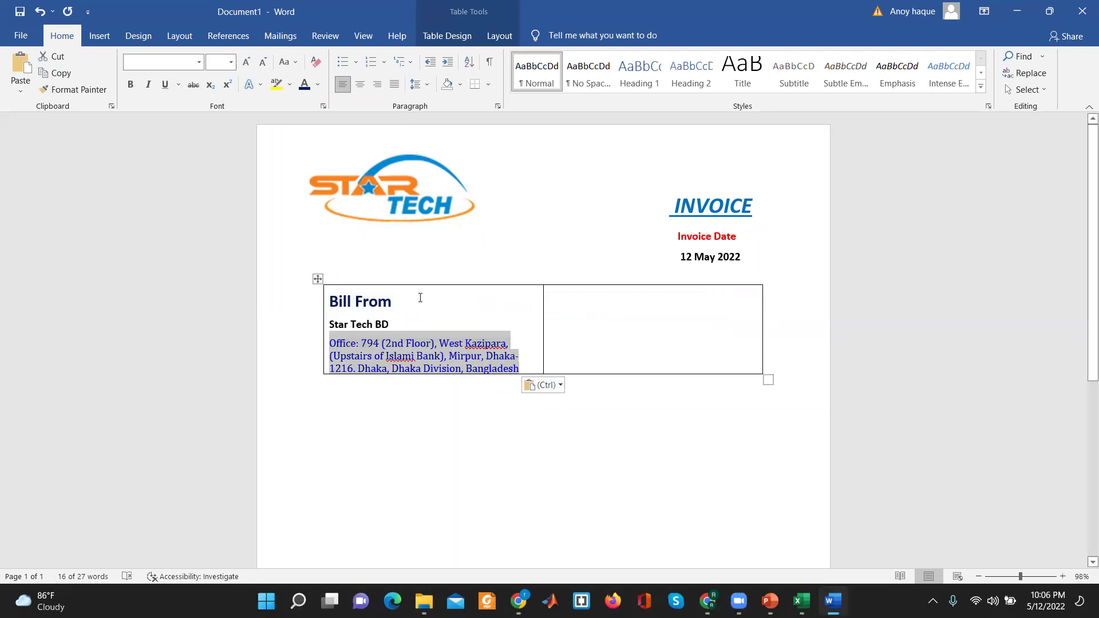
{"action": "right_click", "coordinate": [458, 346]}
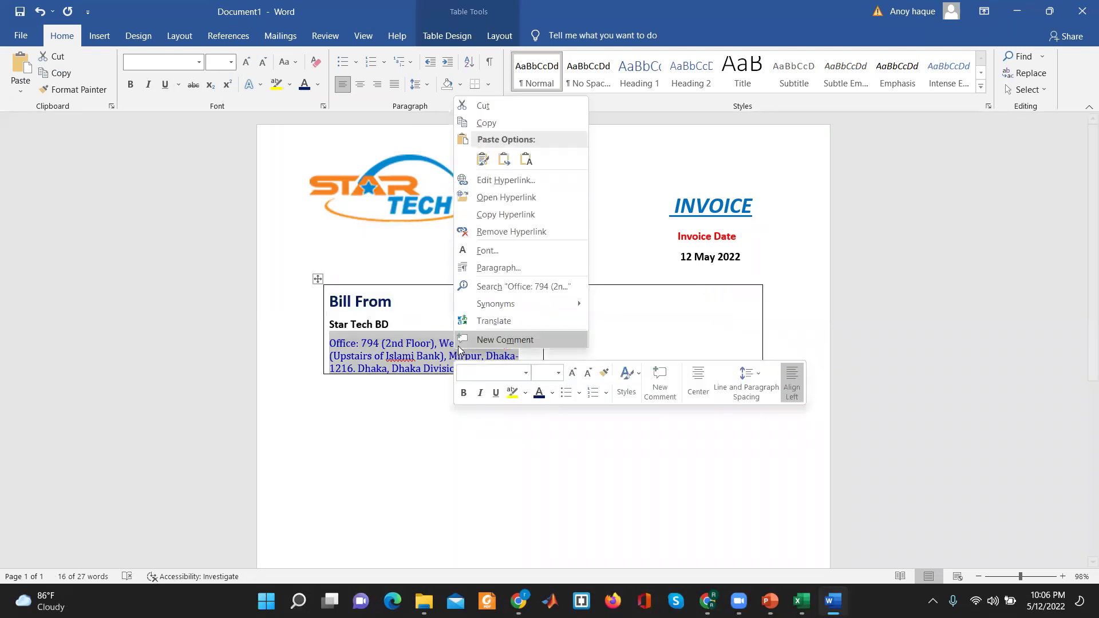
{"action": "left_click", "coordinate": [552, 393]}
{"action": "left_click", "coordinate": [540, 410]}
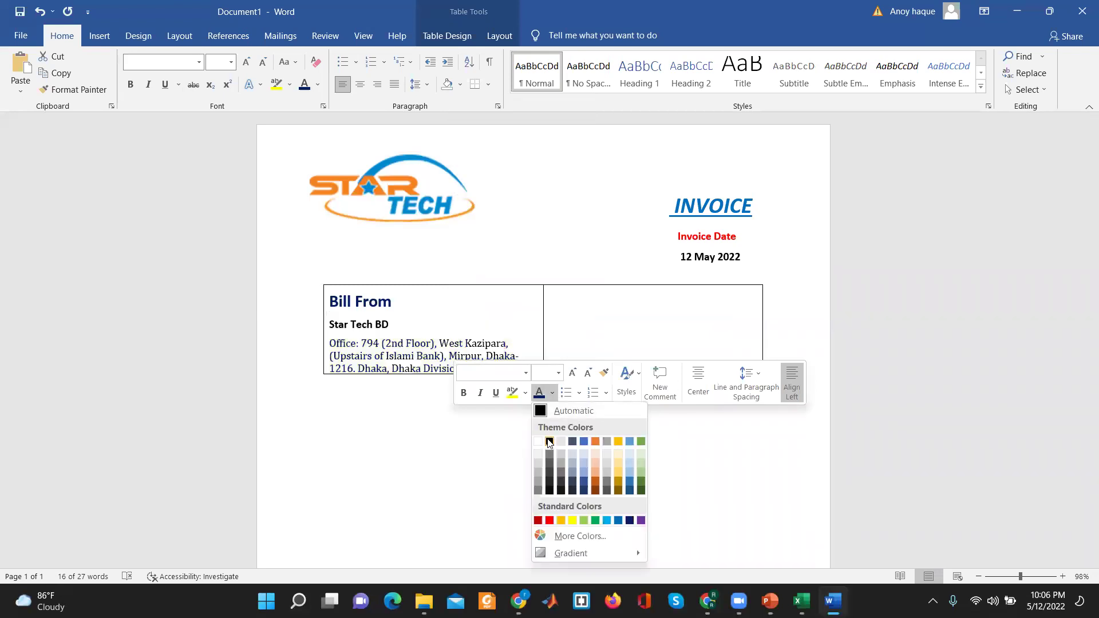
{"action": "left_click", "coordinate": [435, 325]}
{"action": "left_click", "coordinate": [525, 367]}
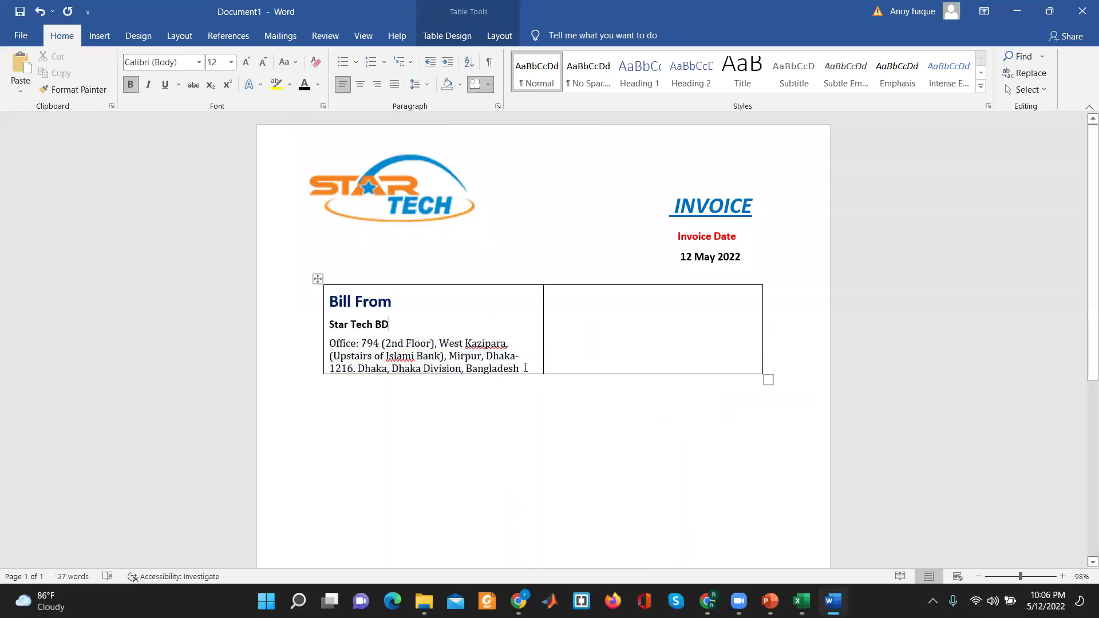
{"action": "key", "text": "Return"}
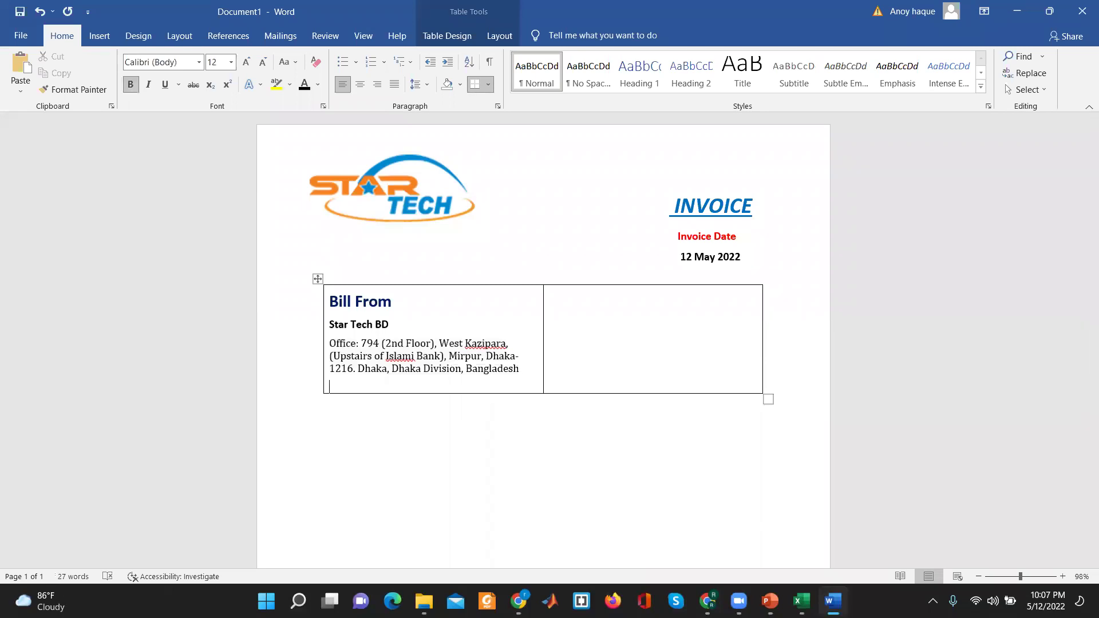
Add a Call line with the phone number, an Email line with the e-mail address, and 'Website: startech.com'
{"action": "type", "text": "Ca"}
{"action": "type", "text": "ll"}
{"action": "type", "text": " :"}
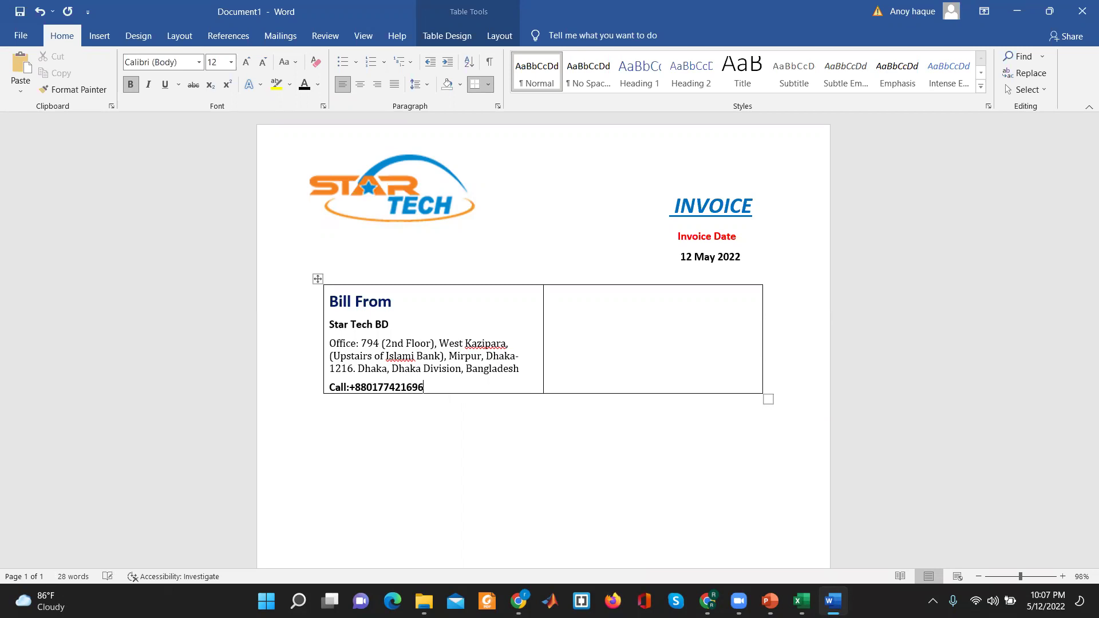
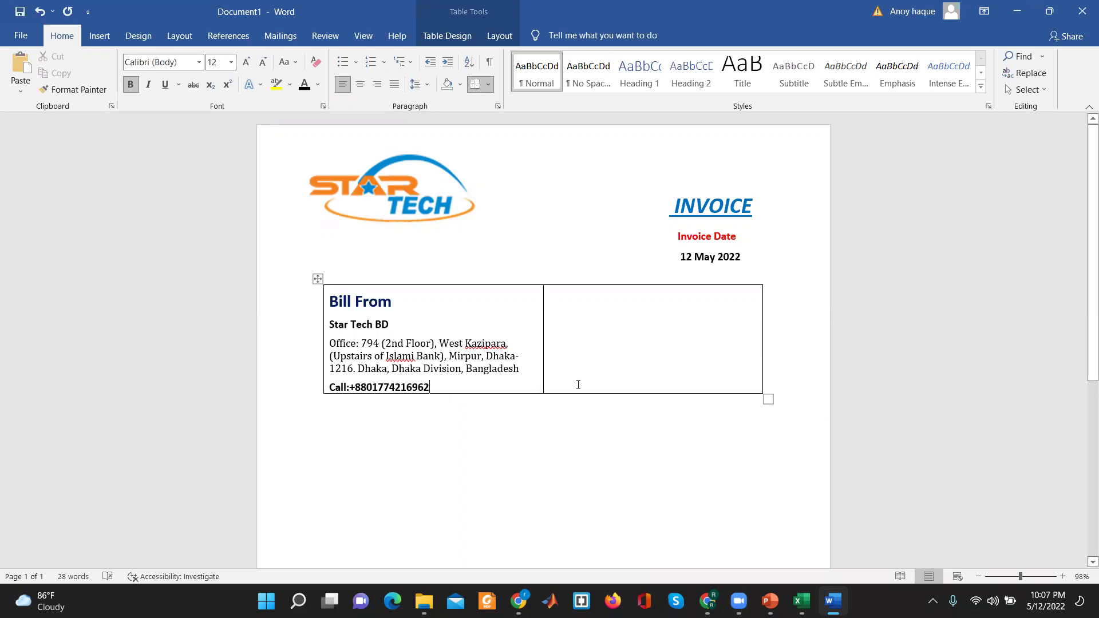
{"action": "key", "text": "Return"}
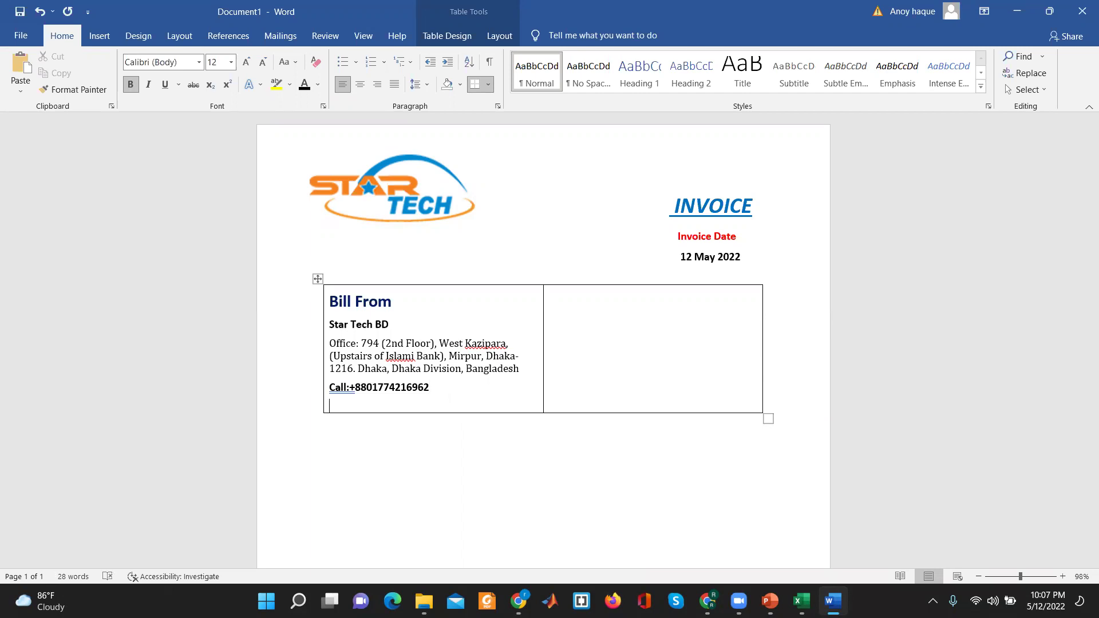
{"action": "type", "text": "E"}
{"action": "type", "text": "mail"}
{"action": "type", "text": ":"}
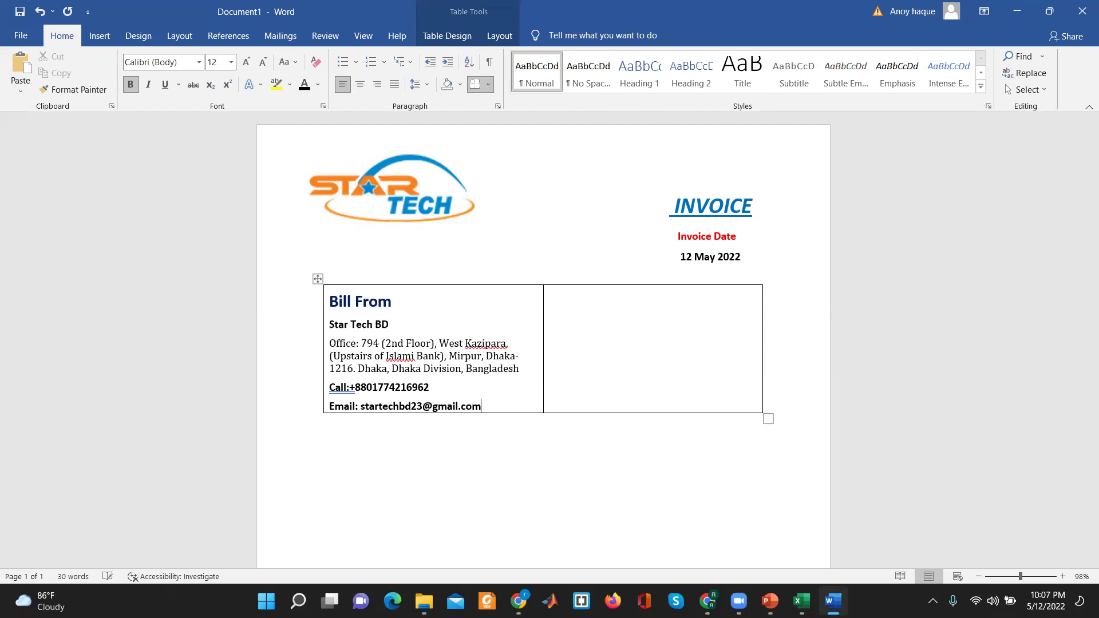
{"action": "key", "text": "Return"}
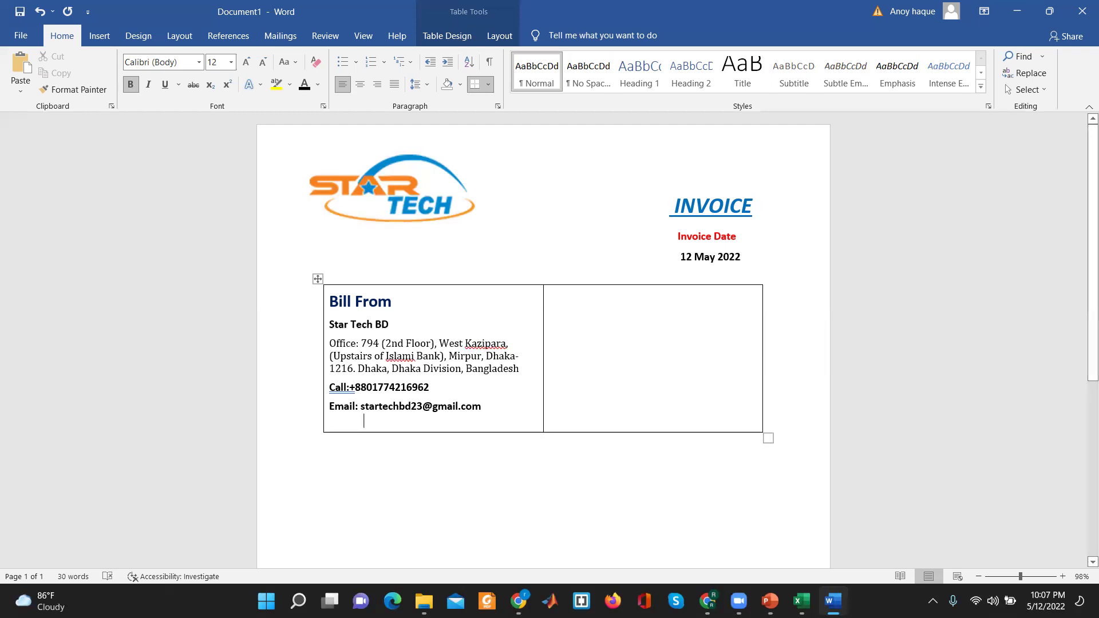
{"action": "type", "text": "W"}
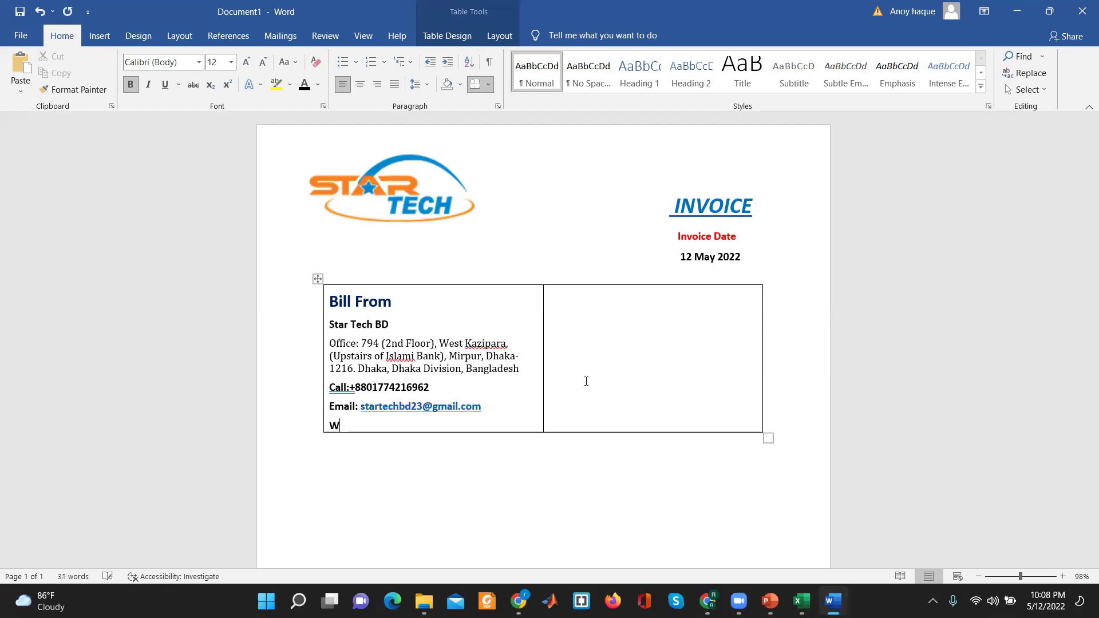
{"action": "type", "text": "ebsite"}
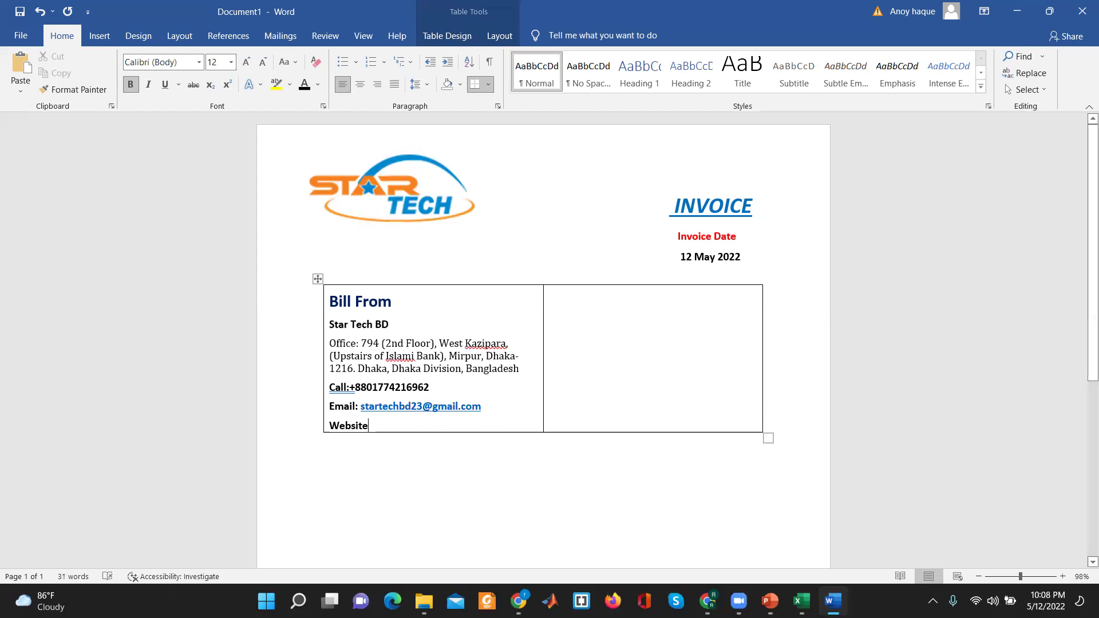
{"action": "type", "text": ":"}
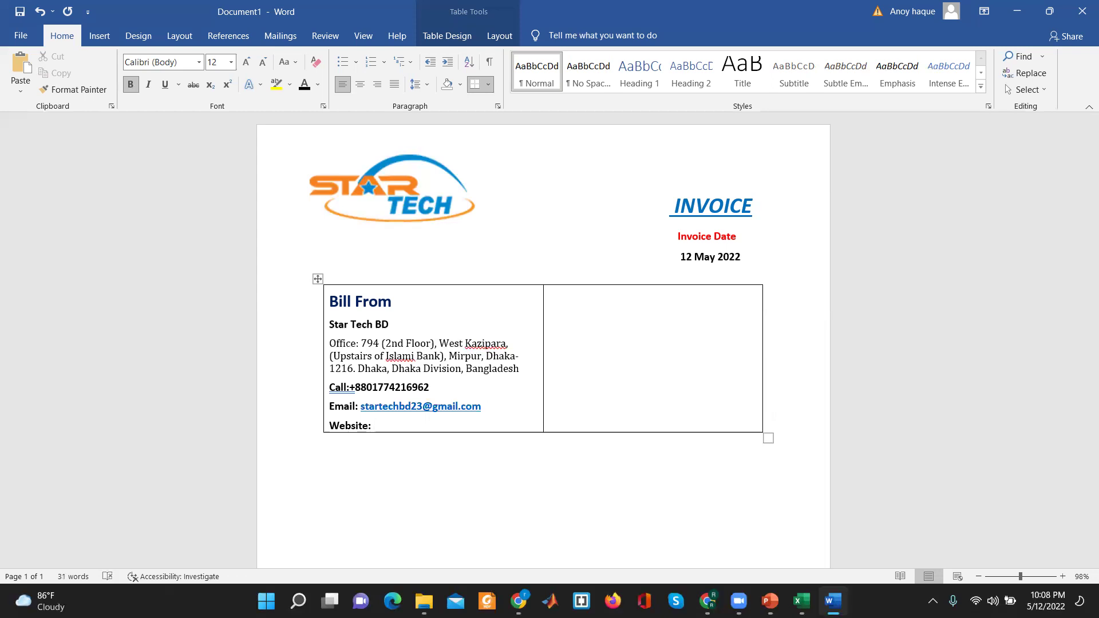
{"action": "type", "text": "artech."}
{"action": "type", "text": "com"}
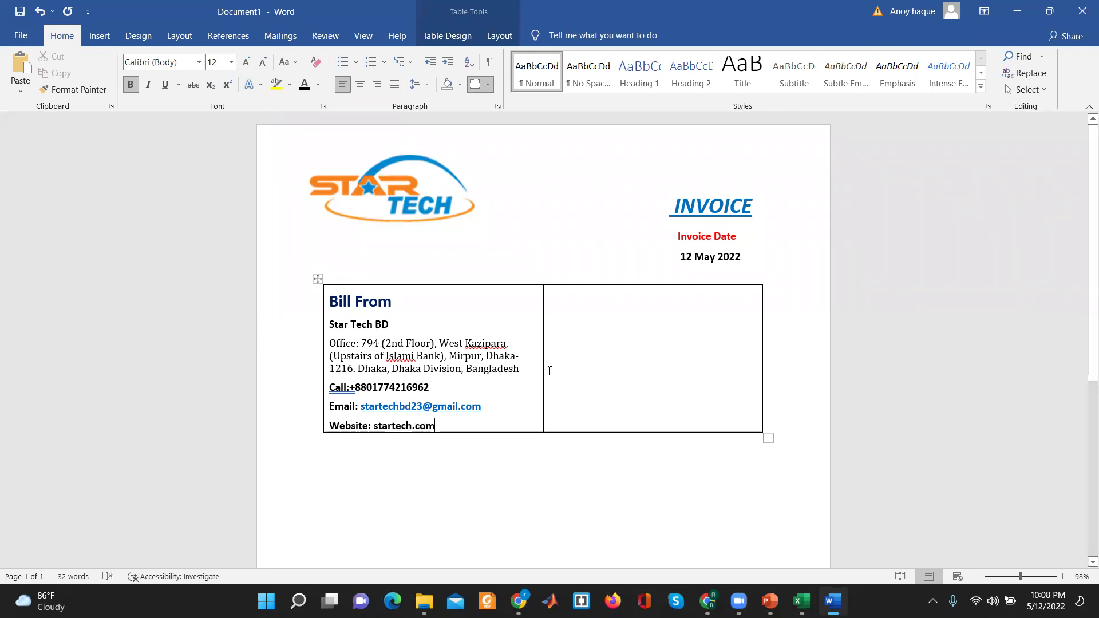
Type 'Bill to' in the right cell and make it red, size 18
{"action": "left_click", "coordinate": [564, 303]}
{"action": "type", "text": "Bill "}
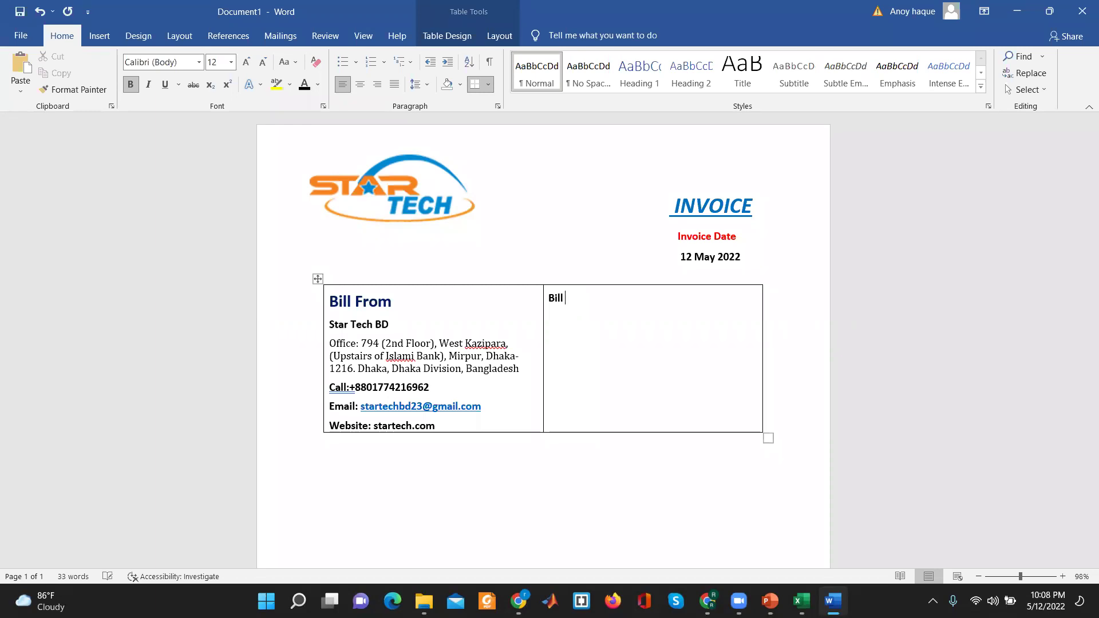
{"action": "type", "text": "to"}
{"action": "left_click_drag", "start_coordinate": [576, 299], "coordinate": [548, 298]}
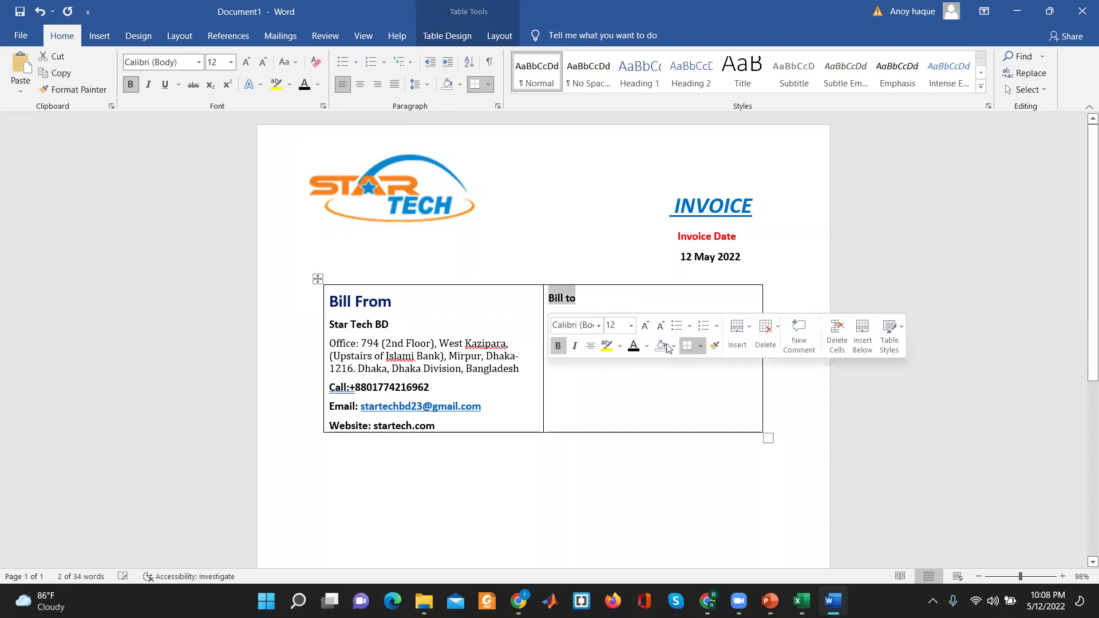
{"action": "left_click", "coordinate": [630, 326]}
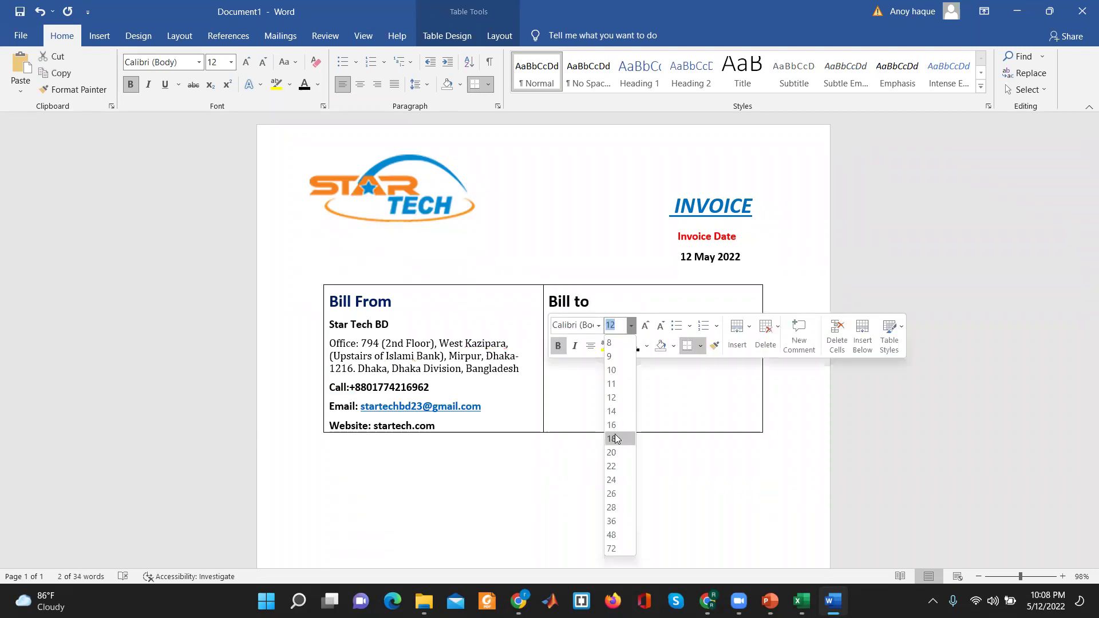
{"action": "left_click", "coordinate": [615, 439]}
{"action": "left_click", "coordinate": [647, 347]}
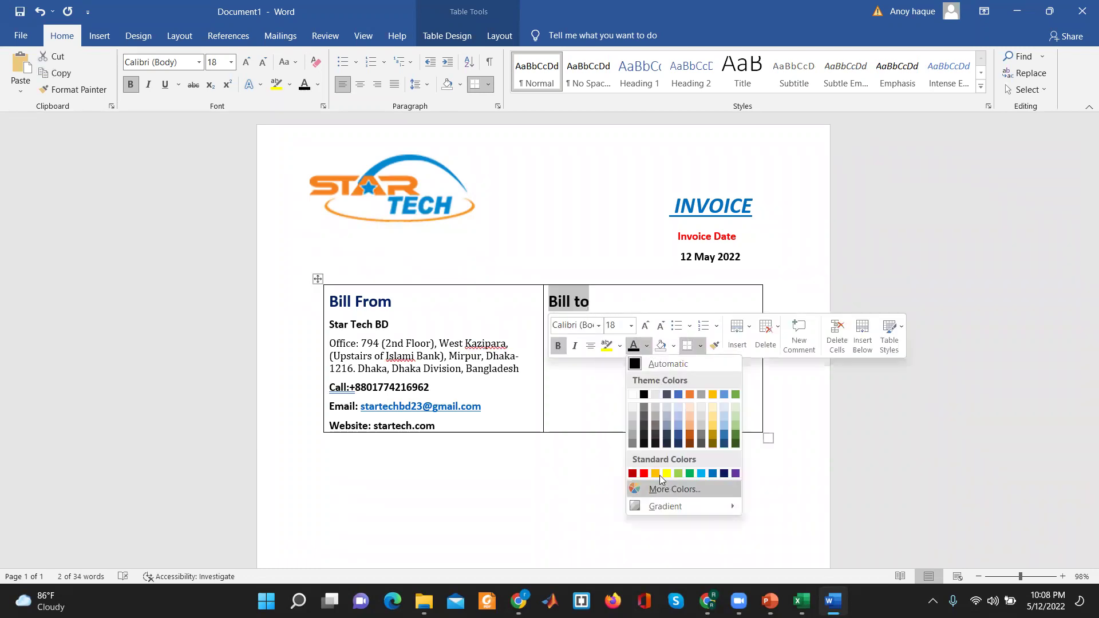
{"action": "left_click", "coordinate": [644, 473]}
{"action": "left_click", "coordinate": [595, 317]}
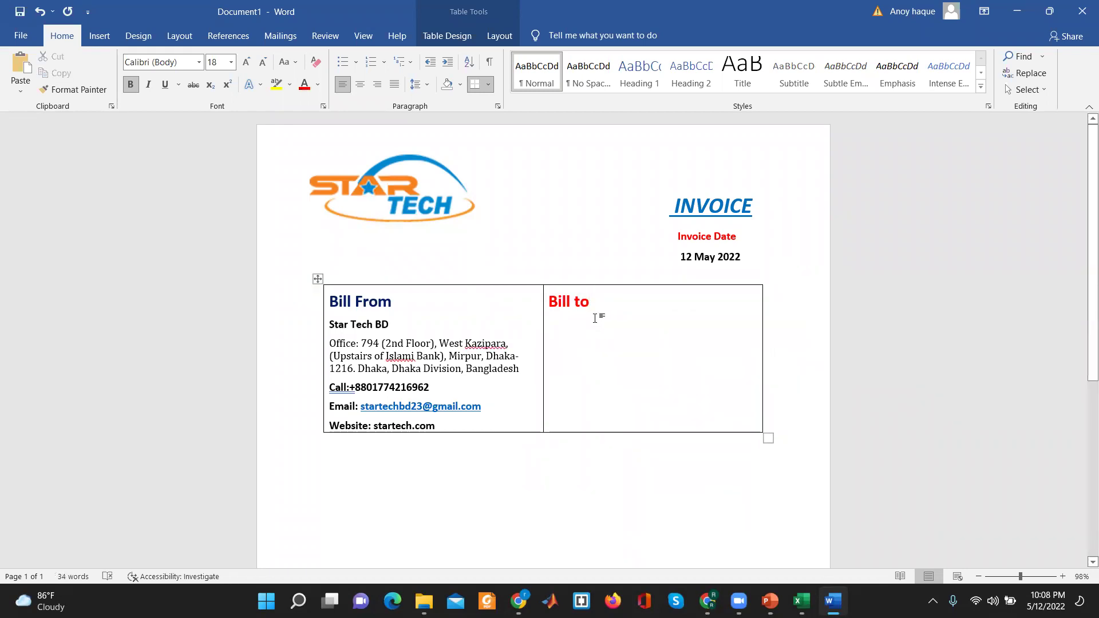
{"action": "key", "text": "Return"}
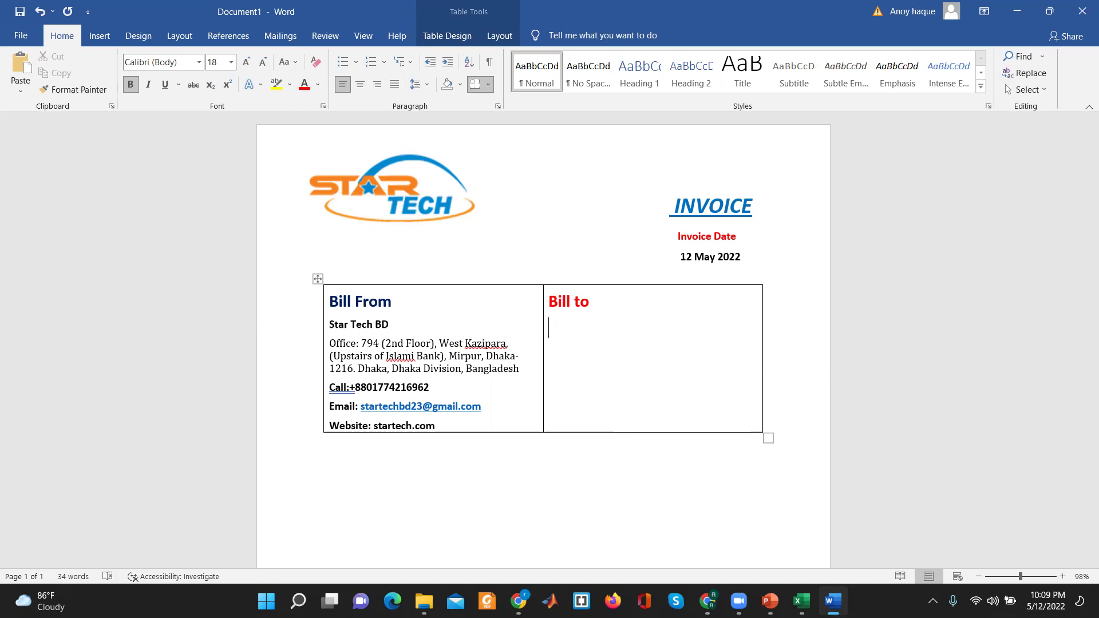
Add 'Recovery It' below it in black, size 14, then start a new line
{"action": "type", "text": "Re"}
{"action": "type", "text": "covery"}
{"action": "type", "text": " It"}
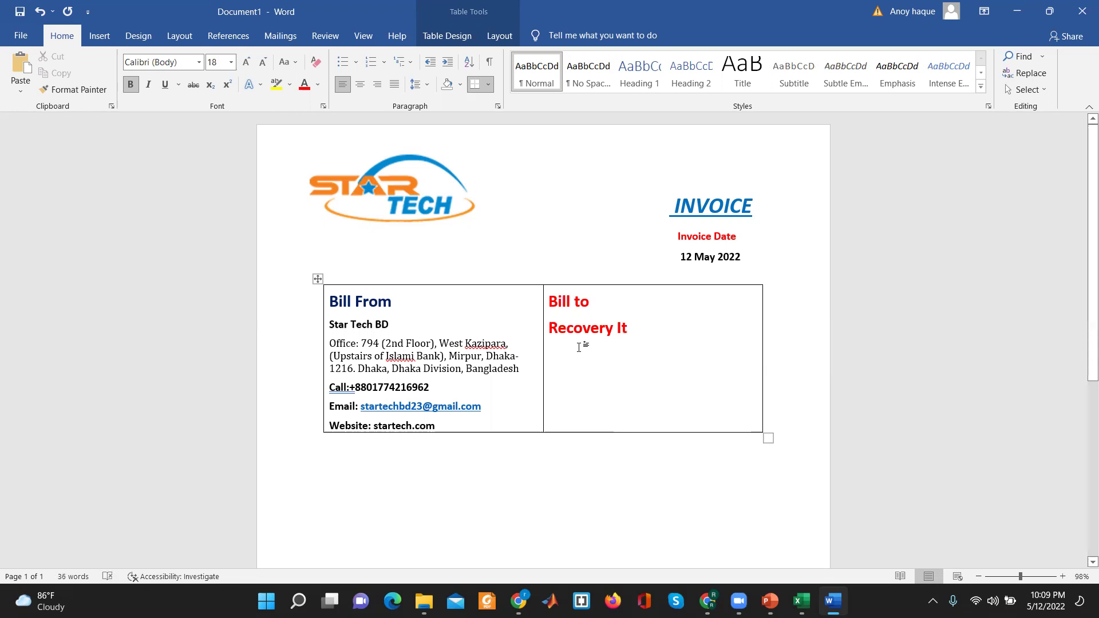
{"action": "left_click_drag", "start_coordinate": [628, 328], "coordinate": [548, 328]}
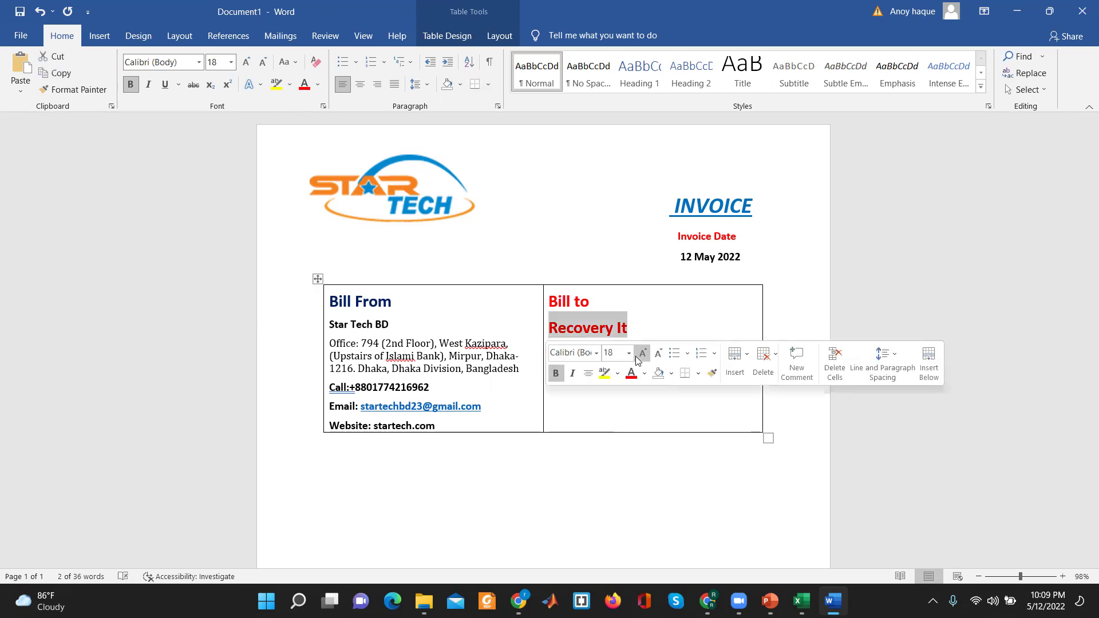
{"action": "left_click", "coordinate": [629, 353]}
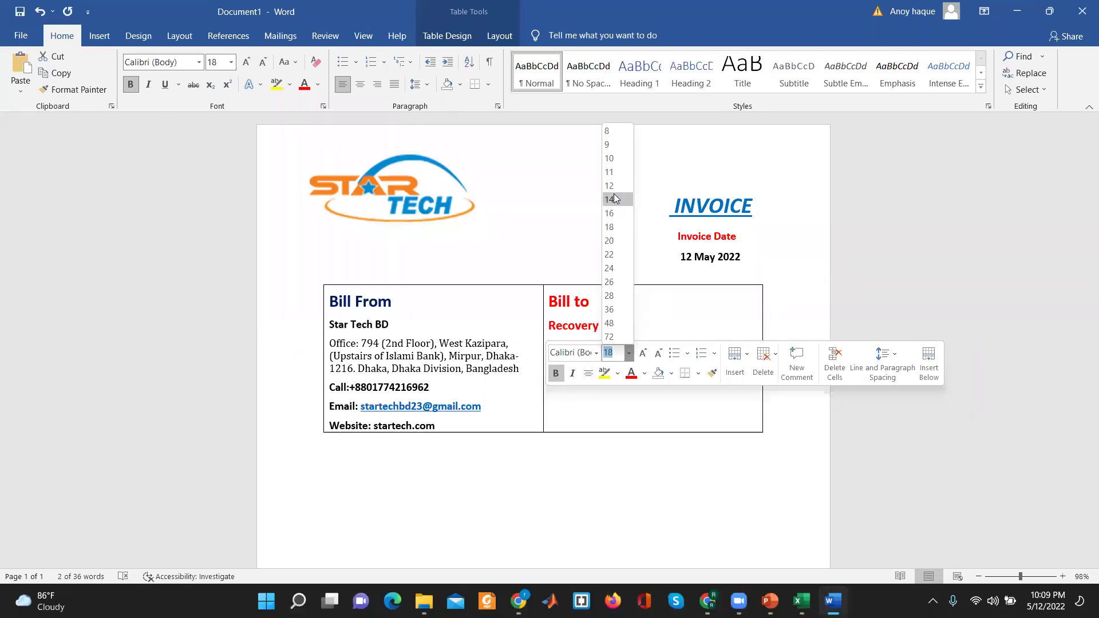
{"action": "left_click", "coordinate": [614, 186]}
{"action": "left_click", "coordinate": [628, 352]}
{"action": "left_click", "coordinate": [610, 199]}
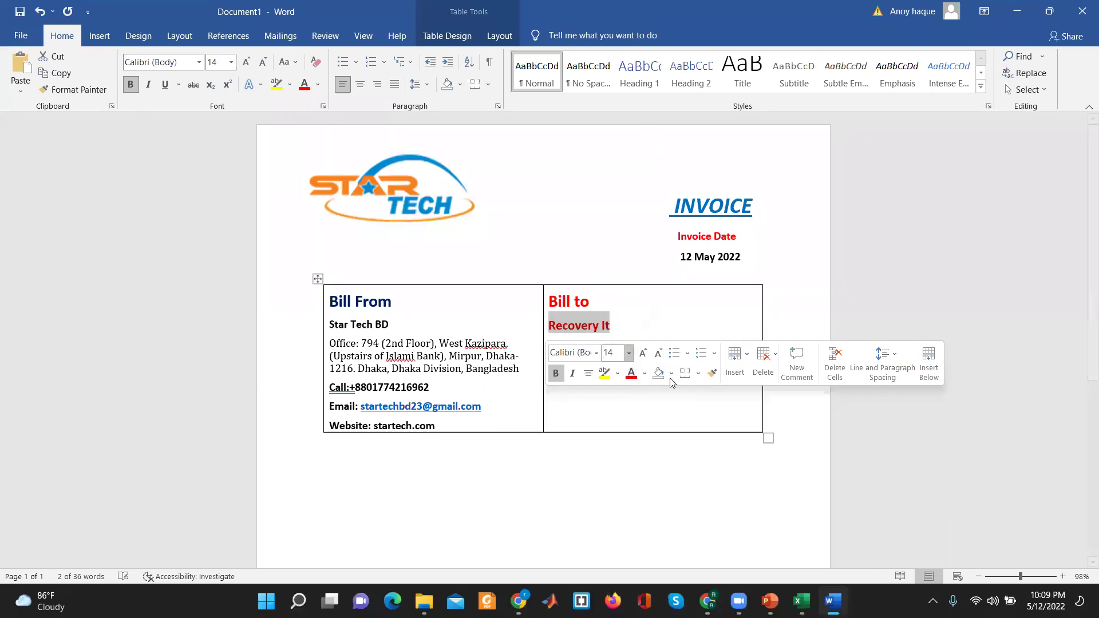
{"action": "left_click", "coordinate": [645, 373]}
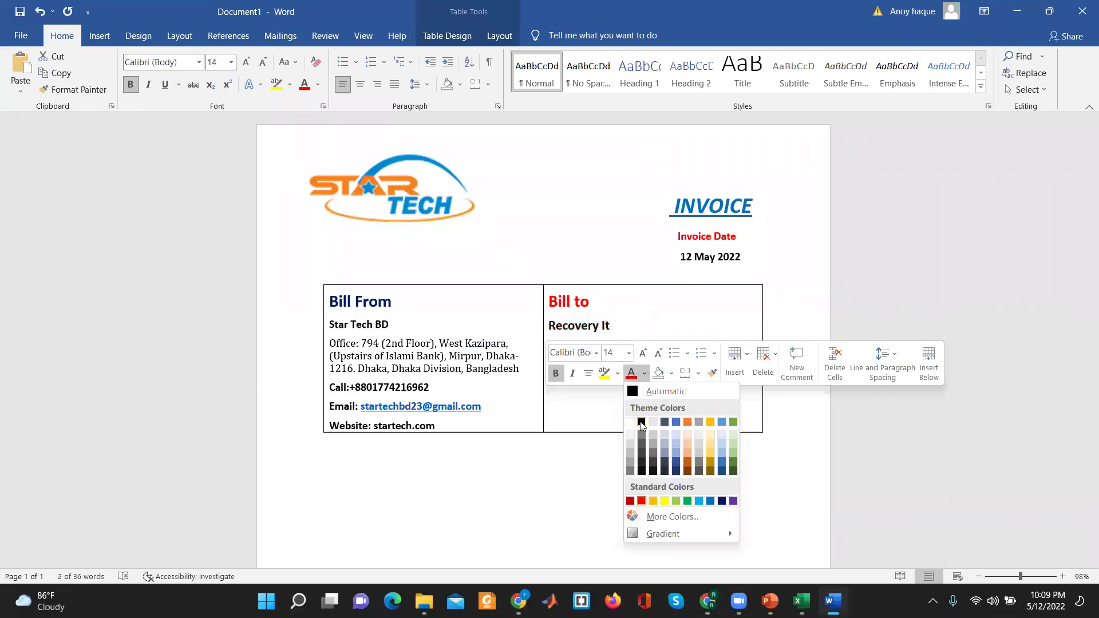
{"action": "left_click", "coordinate": [645, 426]}
{"action": "left_click", "coordinate": [620, 337]}
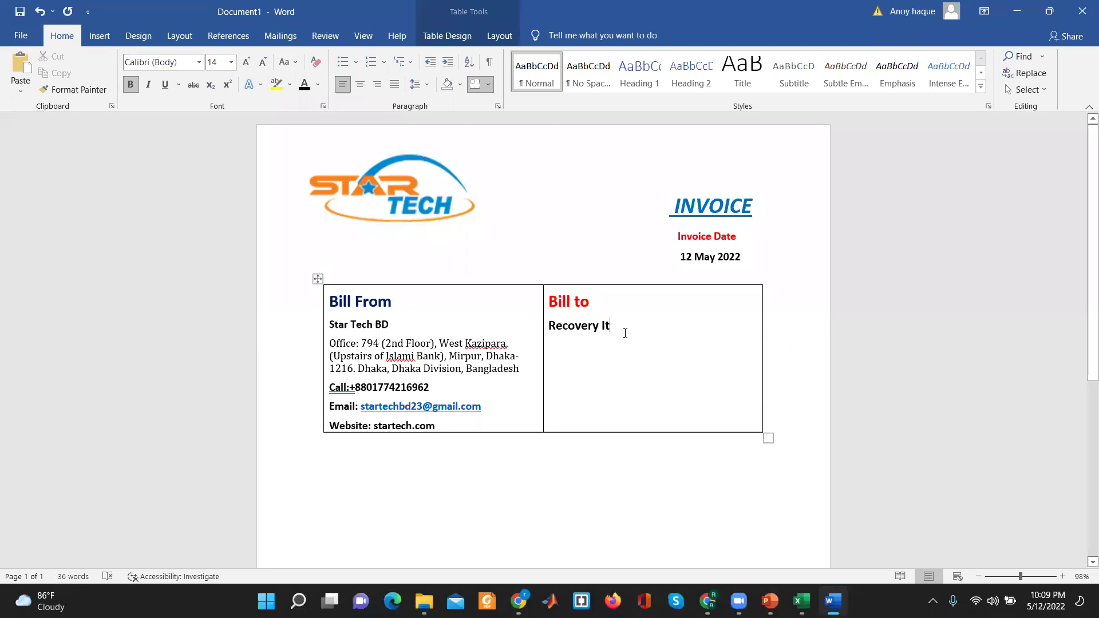
{"action": "key", "text": "Return"}
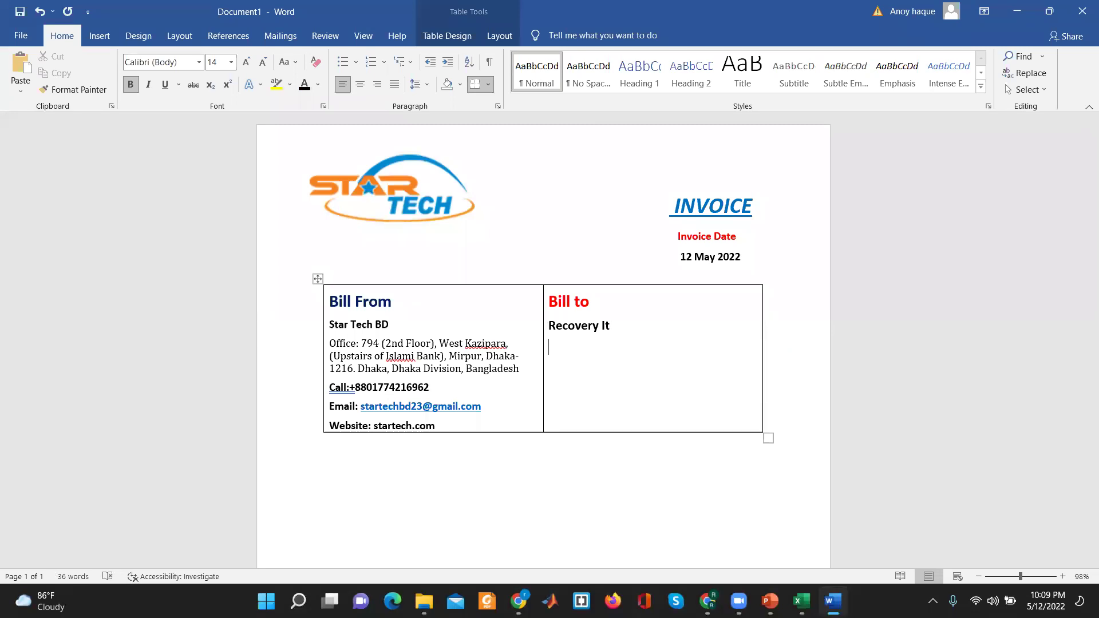
Copy the office address and Call, Email, Website lines from Bill From into the Bill to cell
{"action": "left_click_drag", "start_coordinate": [519, 369], "coordinate": [327, 343]}
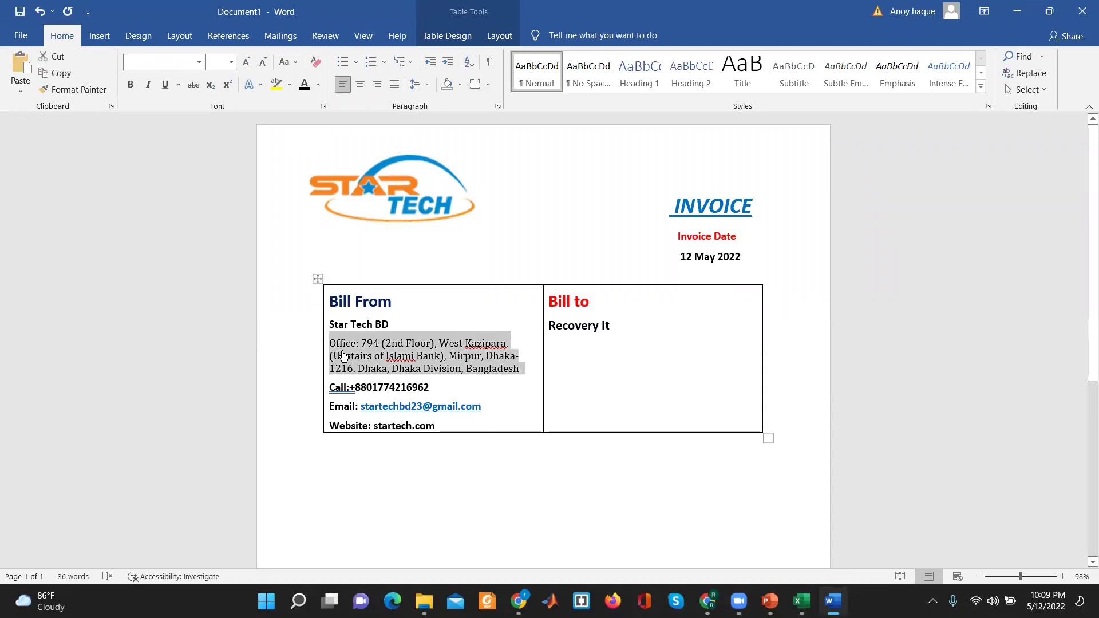
{"action": "key", "text": "ctrl+c"}
{"action": "left_click", "coordinate": [553, 338]}
{"action": "key", "text": "ctrl+v"}
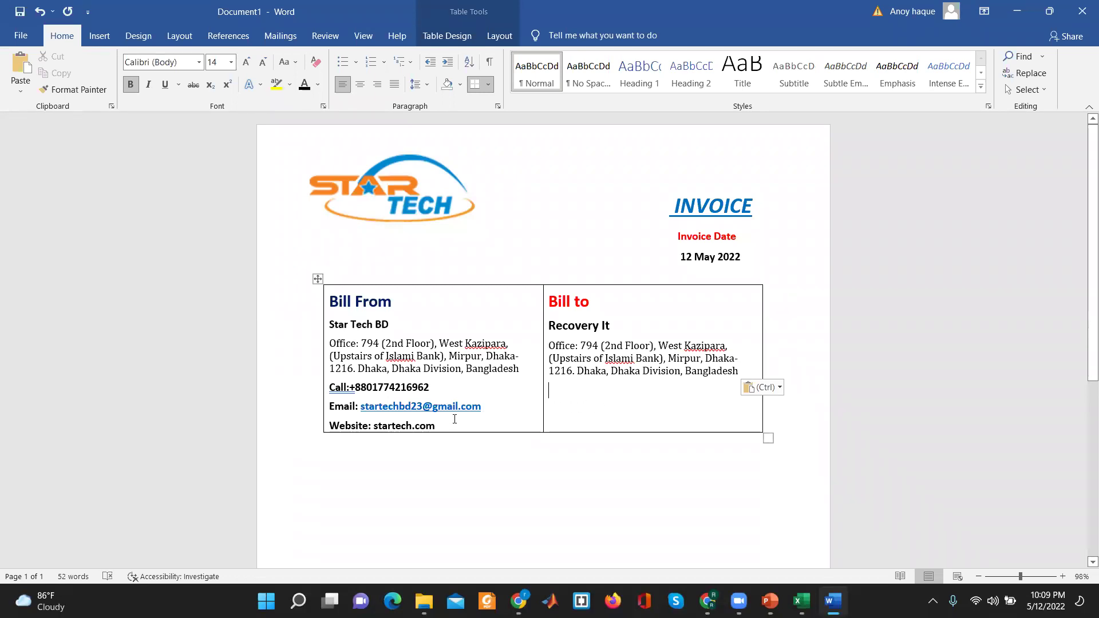
{"action": "left_click_drag", "start_coordinate": [435, 426], "coordinate": [328, 386]}
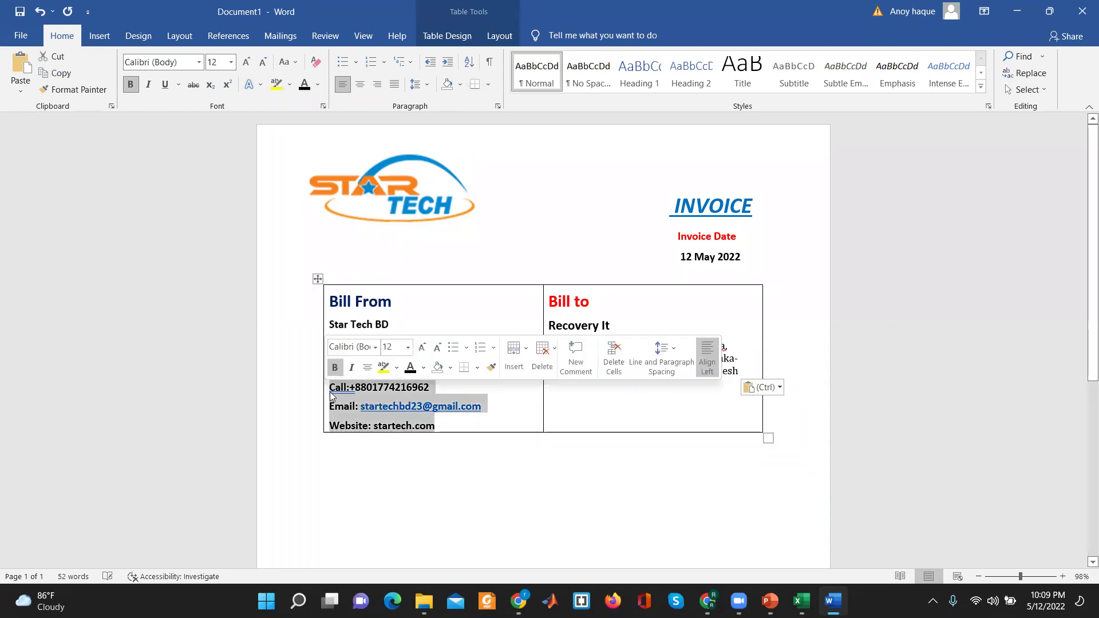
{"action": "key", "text": "ctrl+c"}
{"action": "left_click", "coordinate": [551, 398]}
{"action": "key", "text": "ctrl+v"}
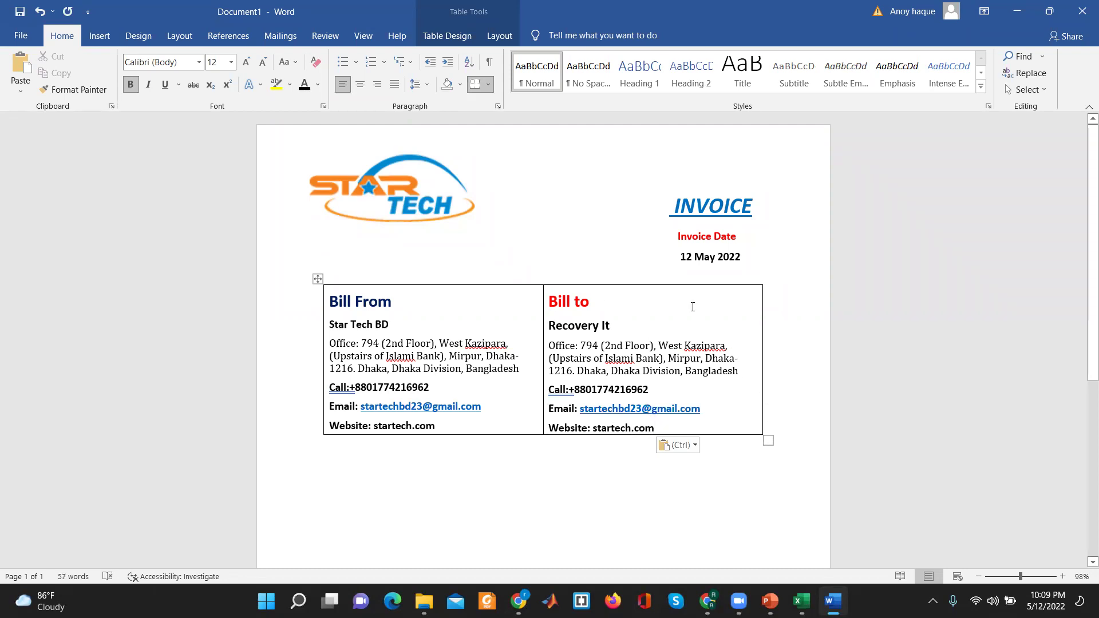
Drag the table's right and left borders outward to widen it
{"action": "left_click_drag", "start_coordinate": [760, 301], "coordinate": [792, 301]}
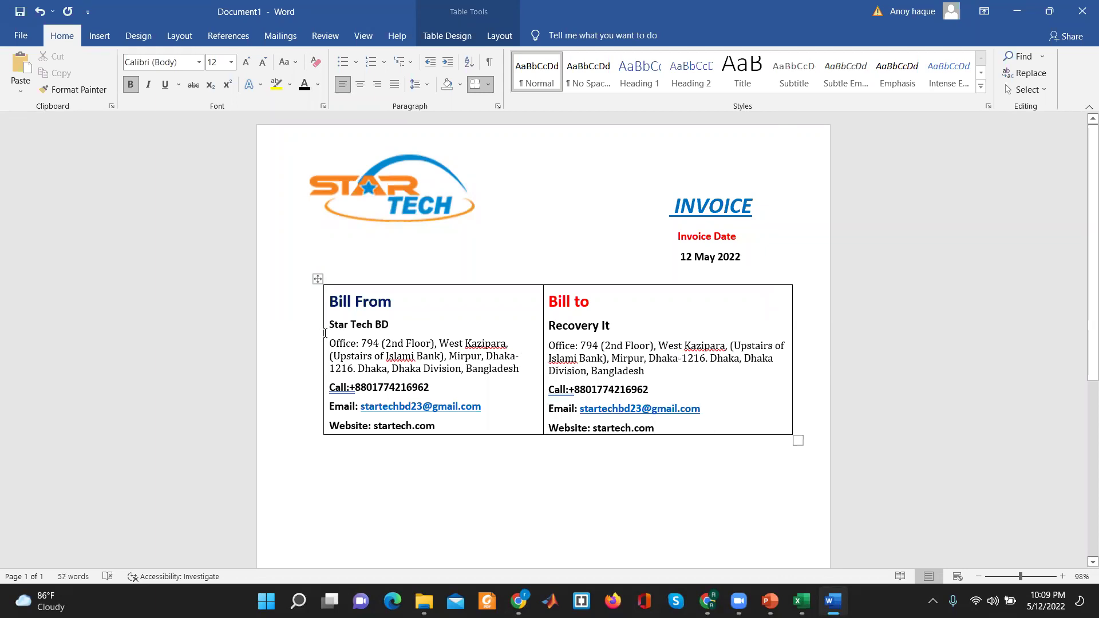
{"action": "left_click_drag", "start_coordinate": [323, 330], "coordinate": [306, 331]}
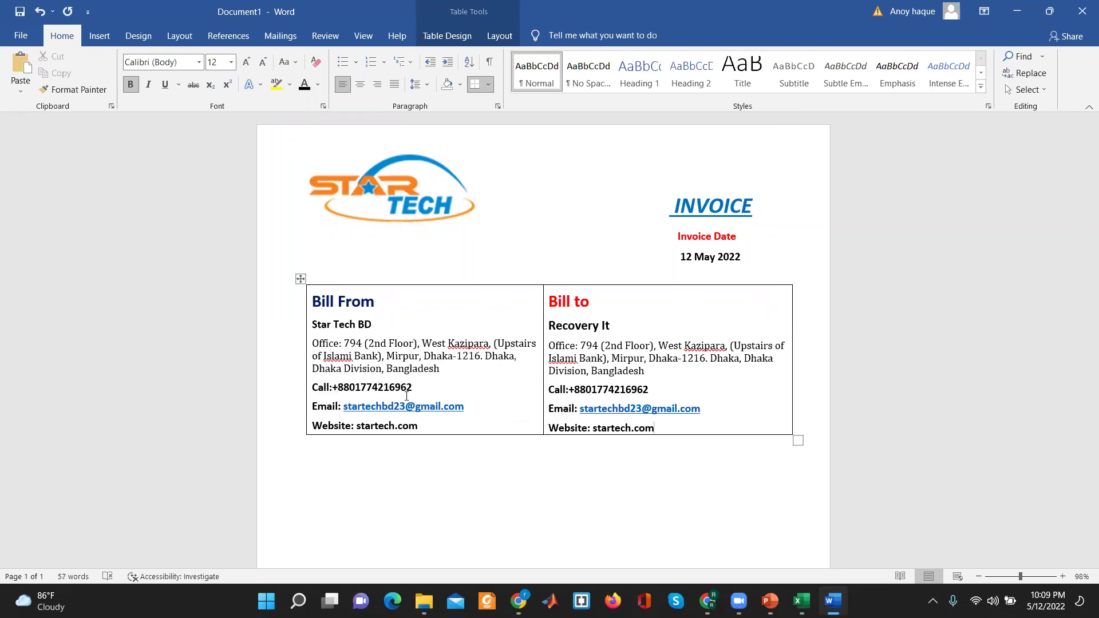
{"action": "left_click", "coordinate": [464, 458]}
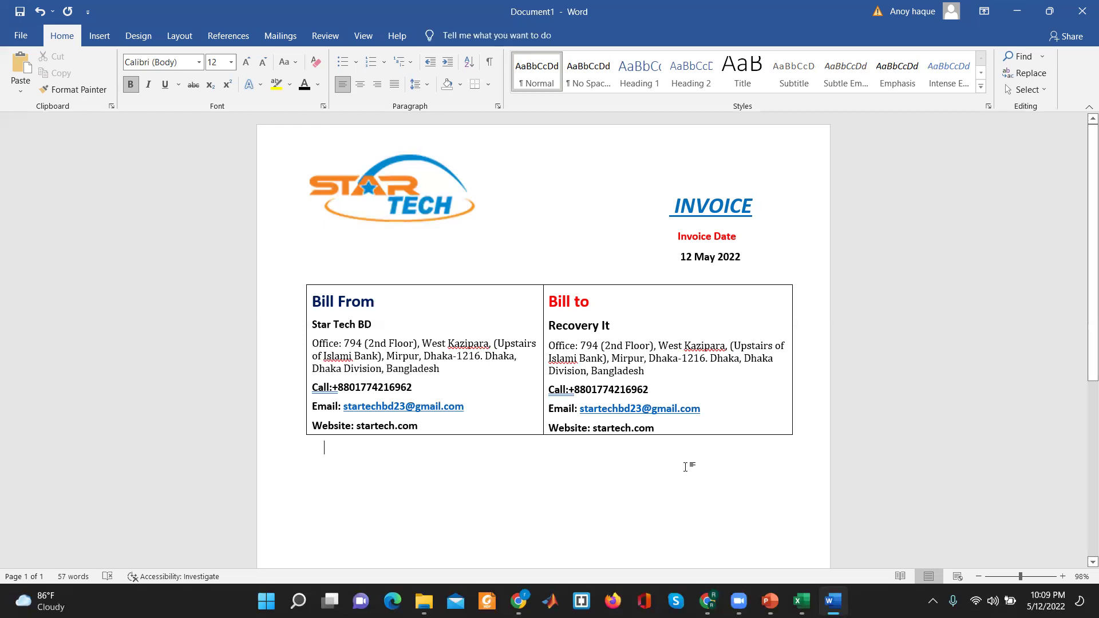
Add an empty line below the address table and bring up the Insert Table grid
{"action": "scroll", "coordinate": [736, 455], "scroll_direction": "down", "scroll_amount": 1}
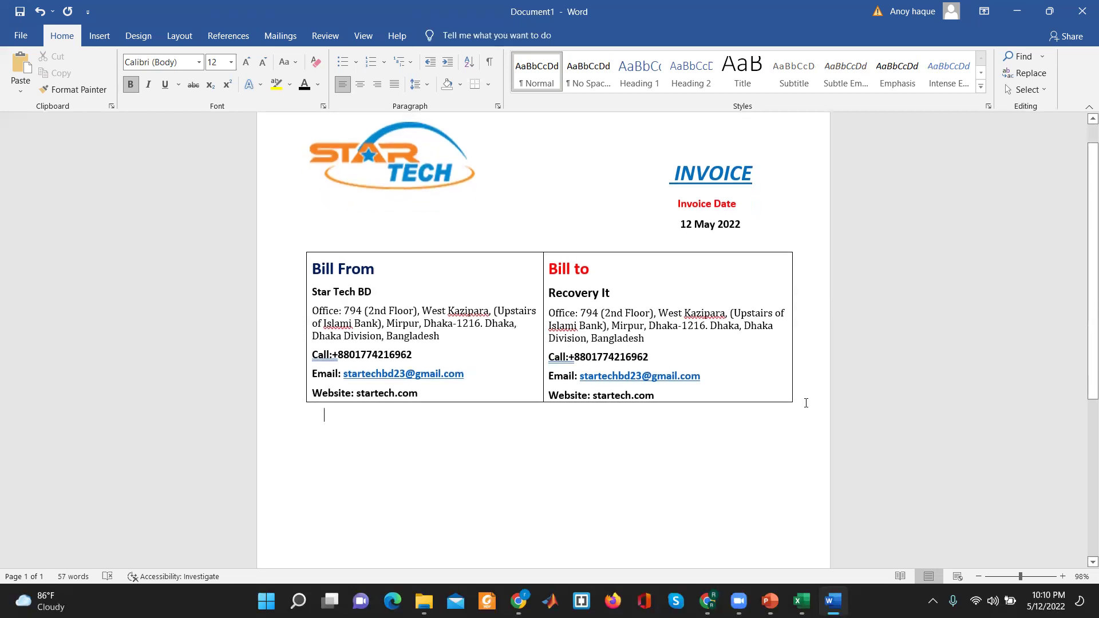
{"action": "key", "text": "Return"}
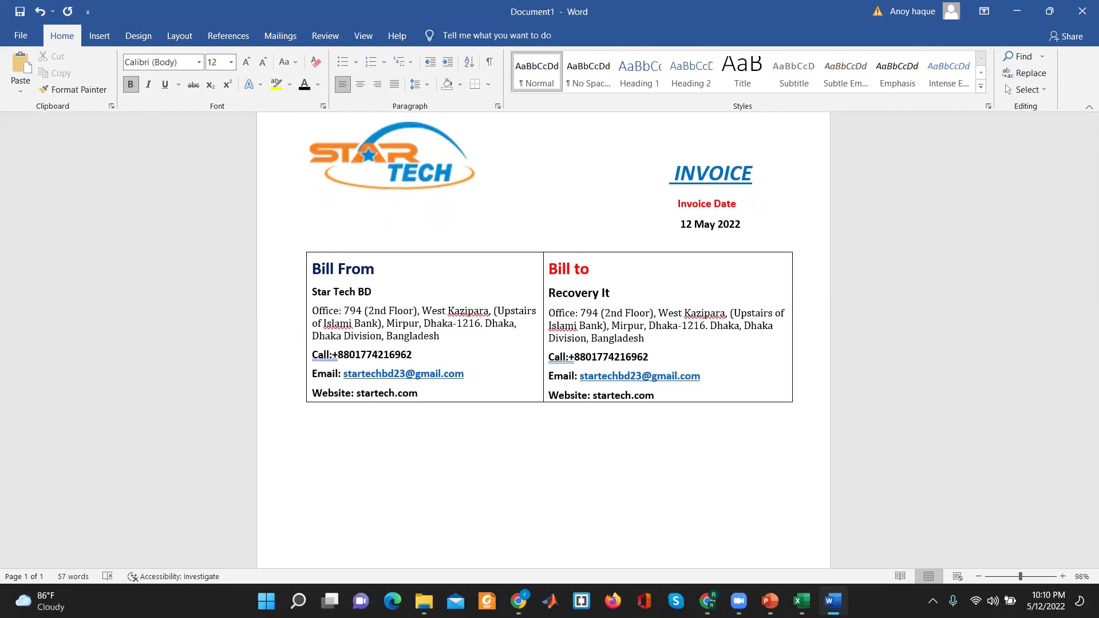
{"action": "scroll", "coordinate": [767, 401], "scroll_direction": "down", "scroll_amount": 2}
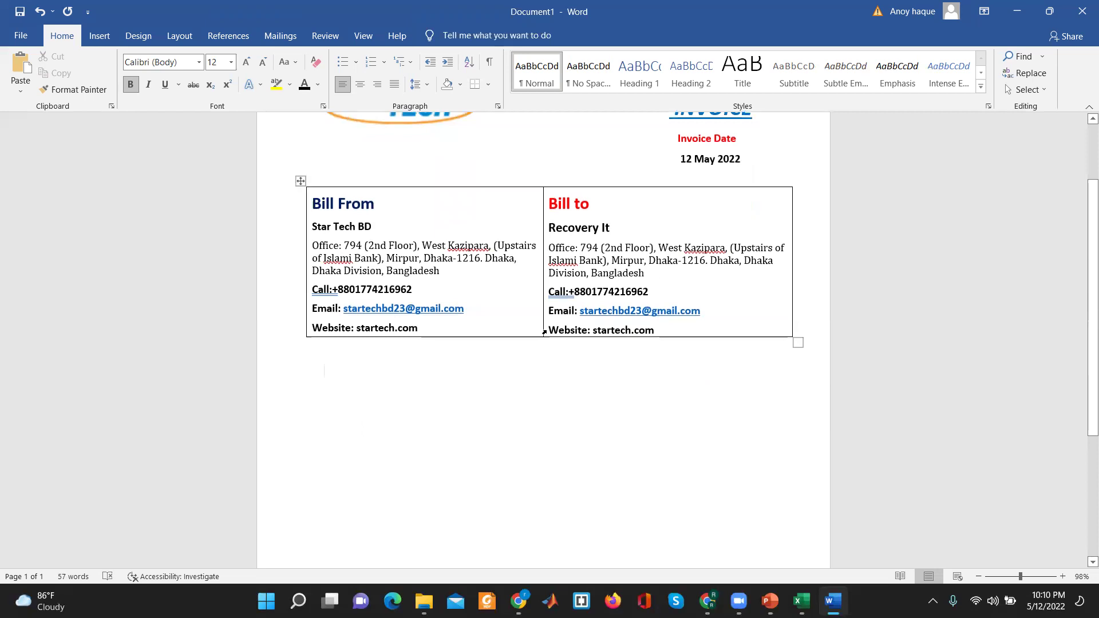
{"action": "left_click", "coordinate": [97, 41]}
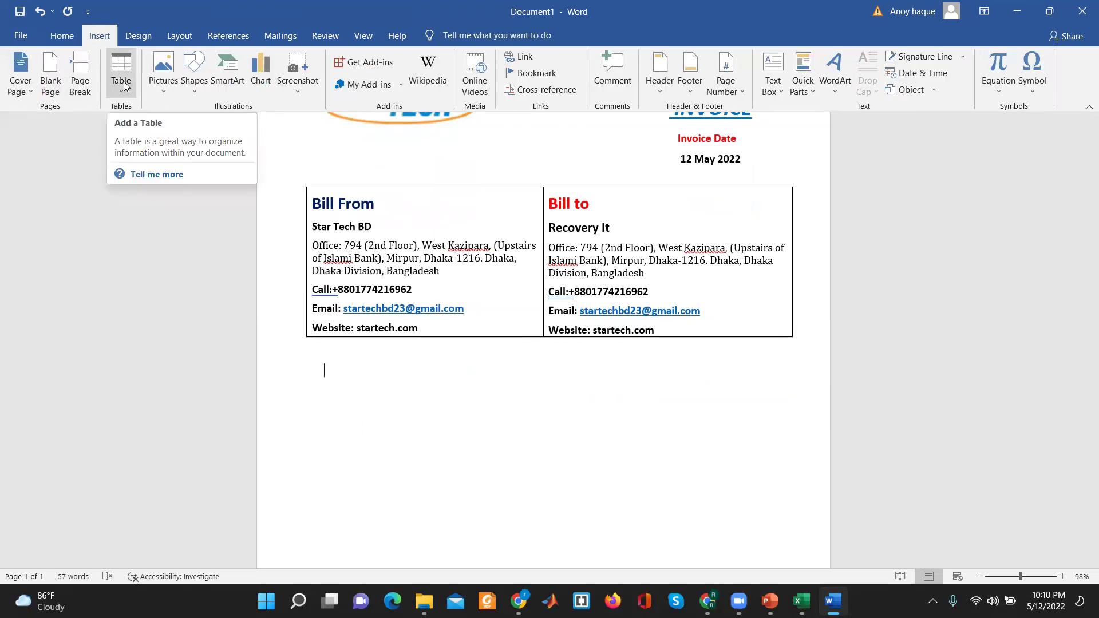
{"action": "left_click", "coordinate": [123, 86]}
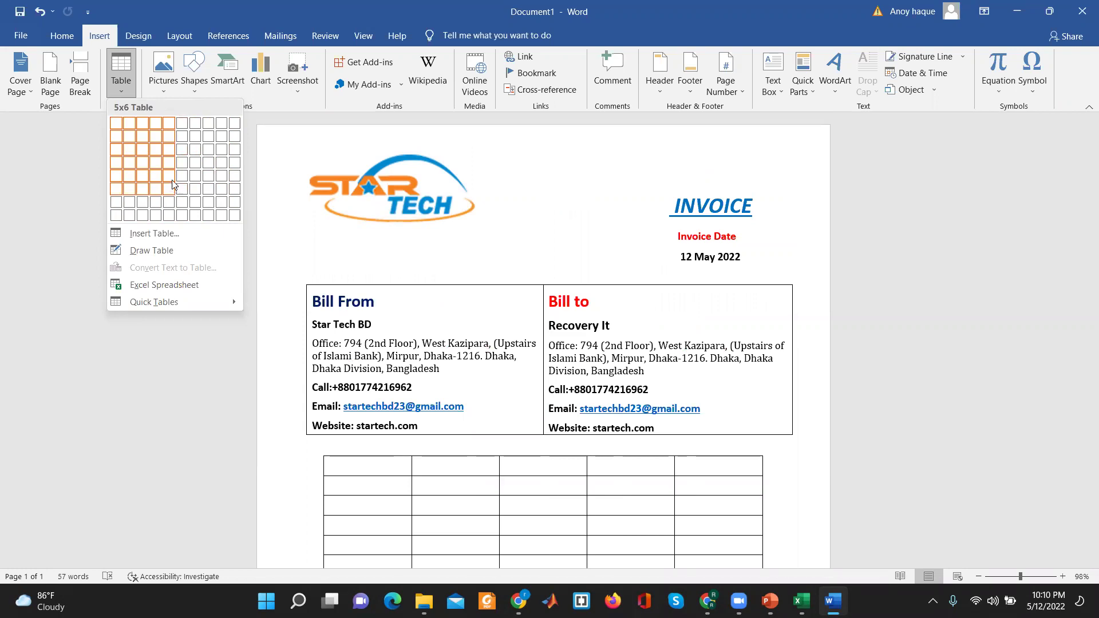
Insert a 5x5 table below the address table
{"action": "left_click", "coordinate": [172, 183]}
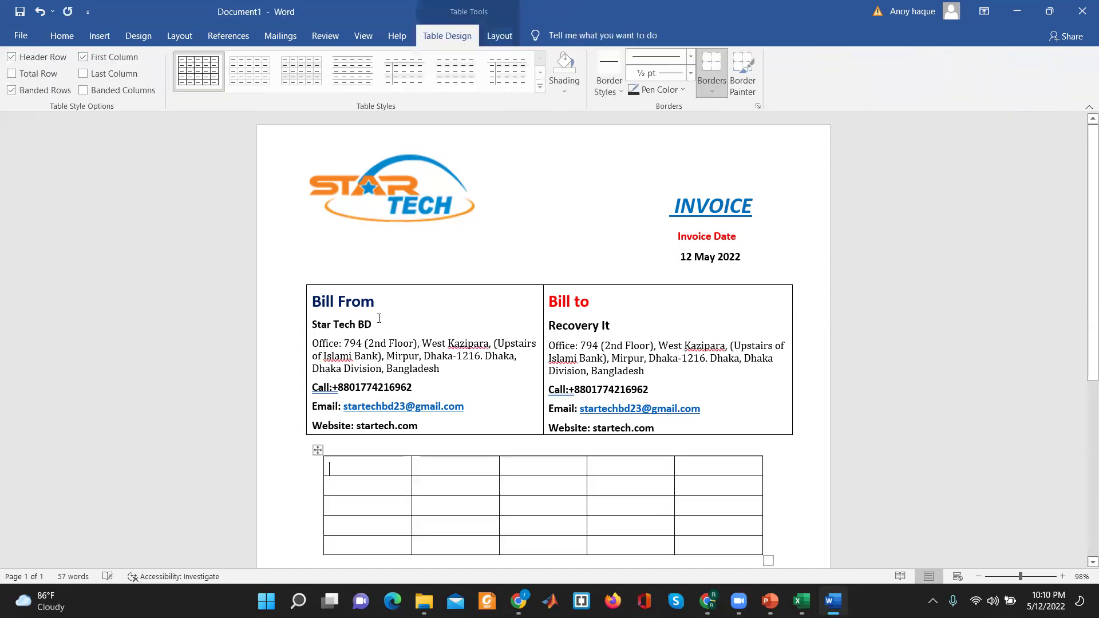
{"action": "scroll", "coordinate": [408, 354], "scroll_direction": "down", "scroll_amount": 2}
{"action": "scroll", "coordinate": [408, 355], "scroll_direction": "down", "scroll_amount": 1}
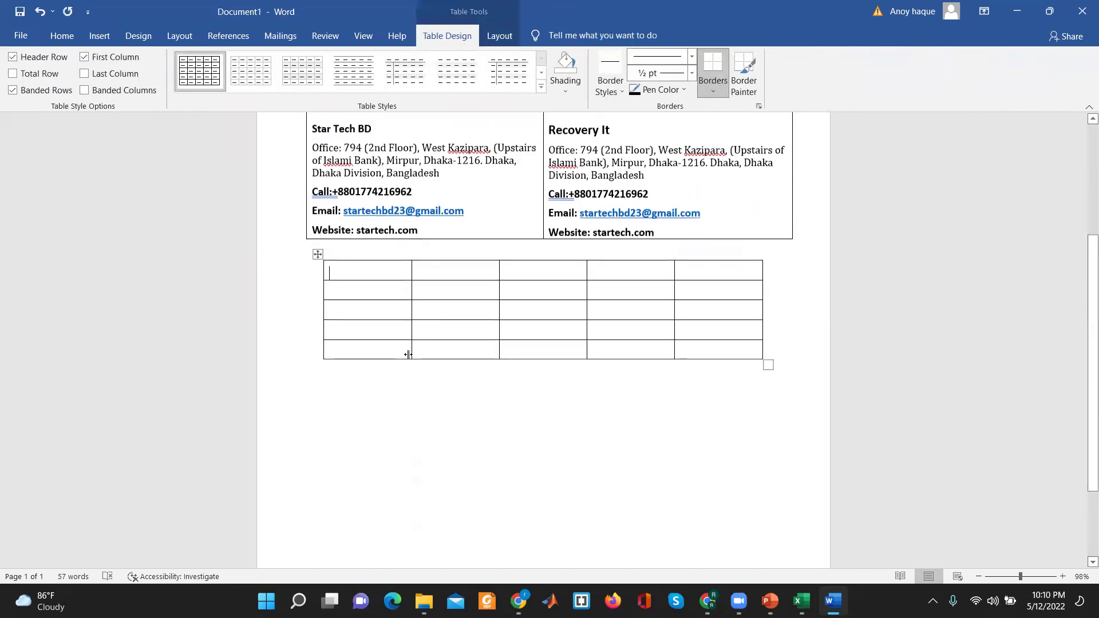
{"action": "left_click", "coordinate": [318, 254]}
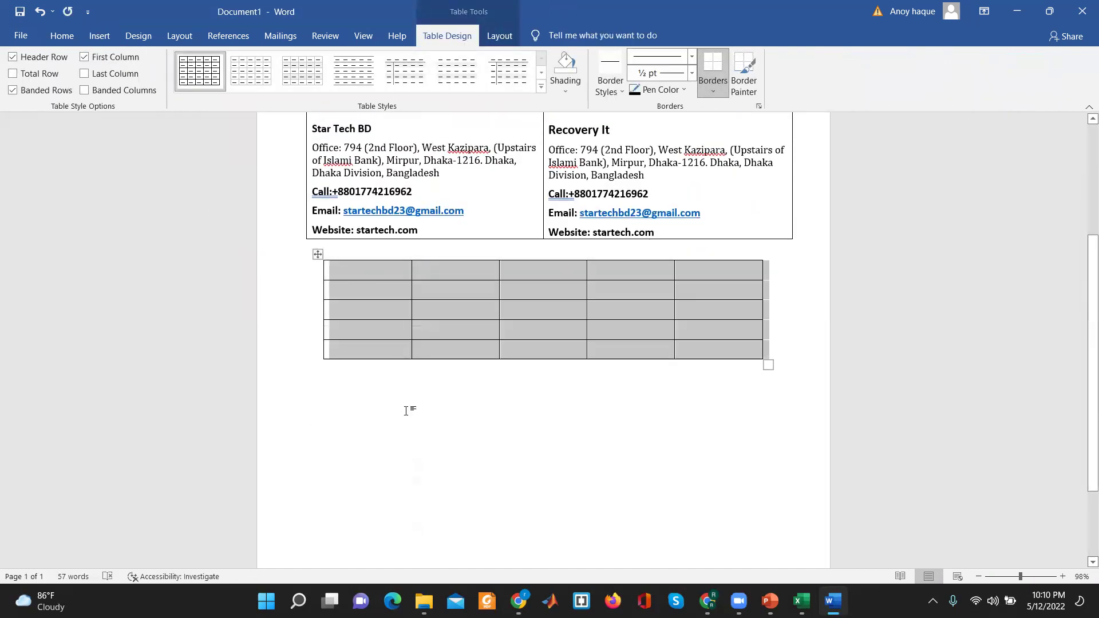
{"action": "left_click", "coordinate": [405, 411]}
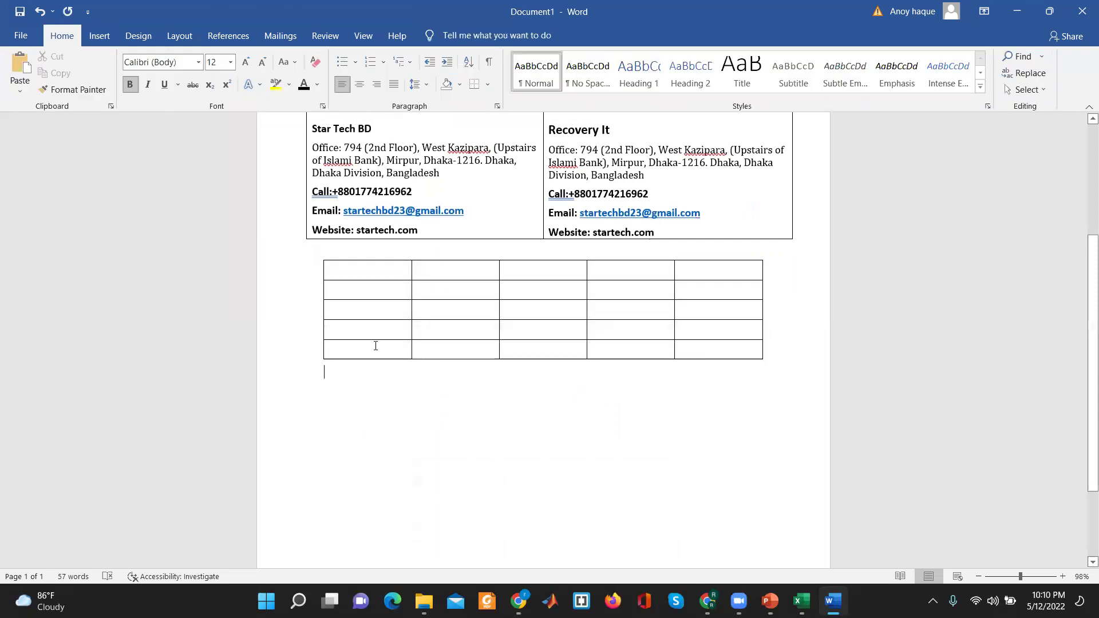
Enter headers S.N, Description, Unit Price, Qty, Total Price and number the rows 1–4
{"action": "left_click", "coordinate": [371, 270]}
{"action": "type", "text": "S"}
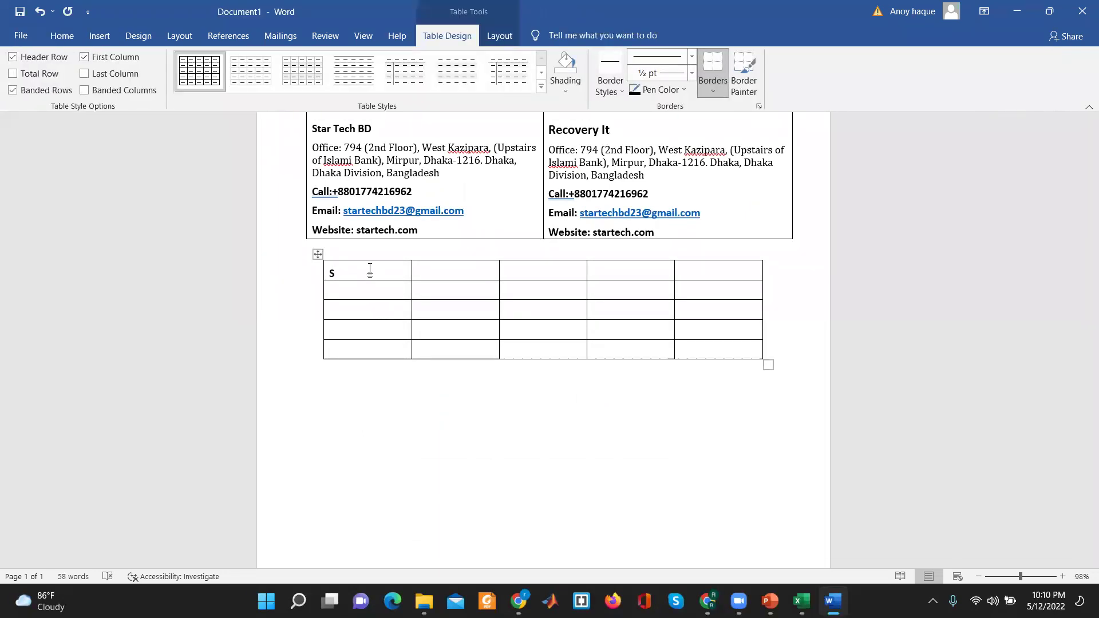
{"action": "type", "text": ".N"}
{"action": "left_click", "coordinate": [441, 270]}
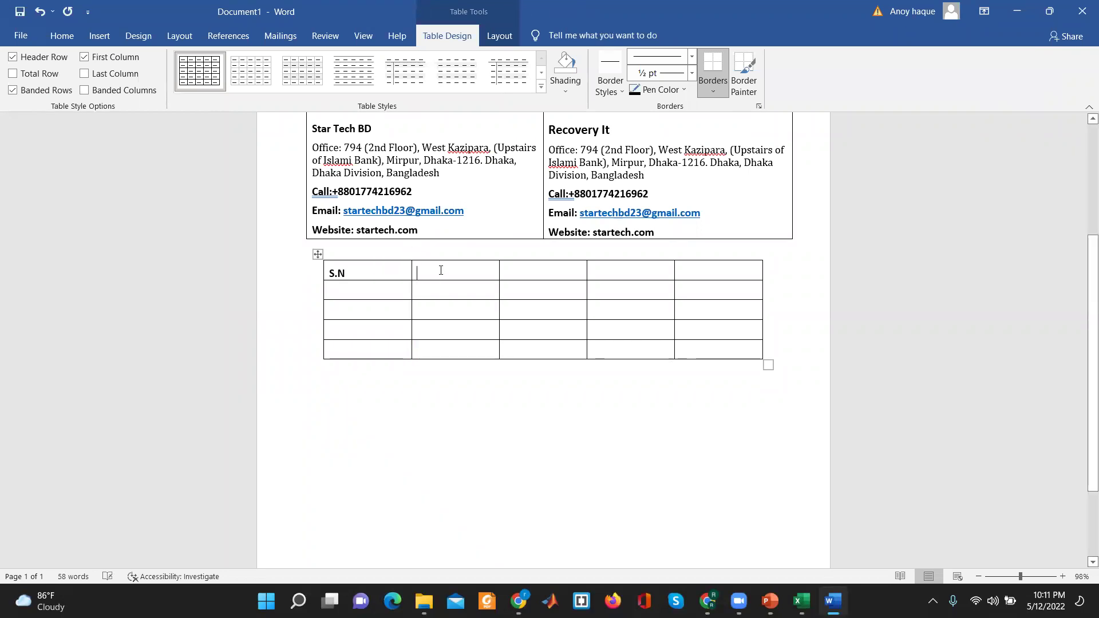
{"action": "type", "text": "De"}
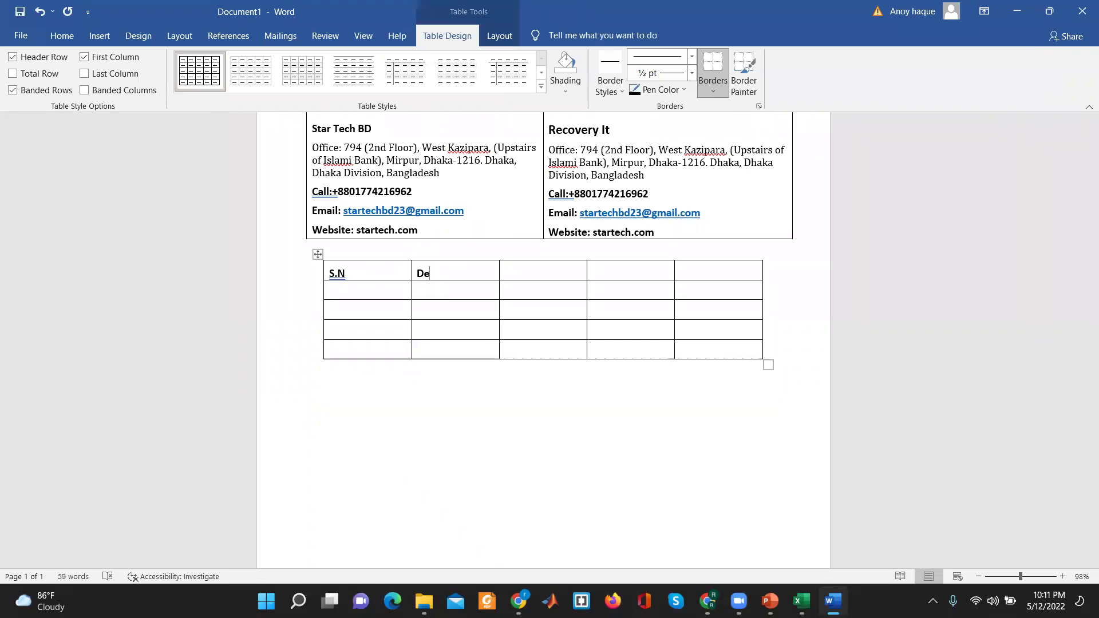
{"action": "type", "text": "si"}
{"action": "key", "text": "BackSpace"}
{"action": "type", "text": "crip"}
{"action": "key", "text": "BackSpace"}
{"action": "type", "text": "ption"}
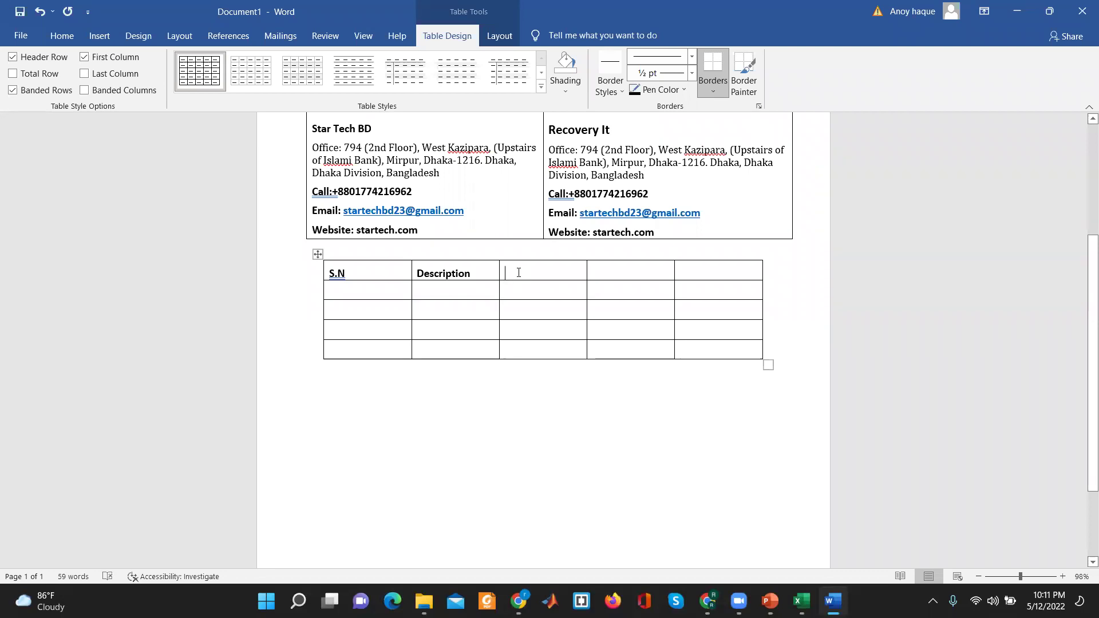
{"action": "type", "text": "Unit"}
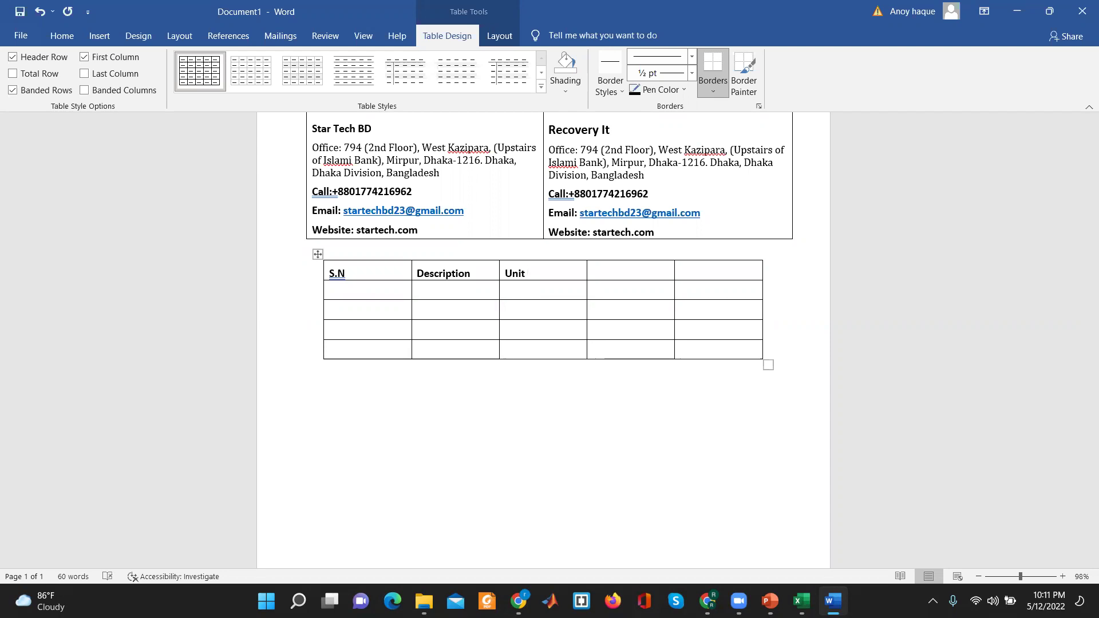
{"action": "type", "text": "O"}
{"action": "key", "text": "BackSpace"}
{"action": "type", "text": "Price"}
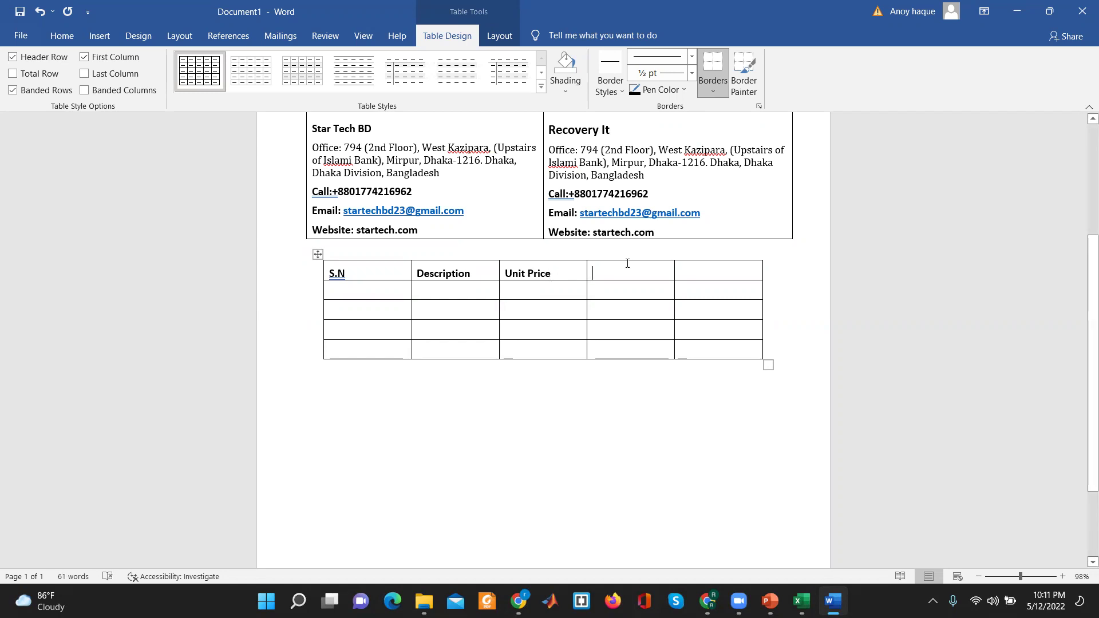
{"action": "type", "text": "Q"}
{"action": "type", "text": "nty"}
{"action": "key", "text": "BackSpace"}
{"action": "key", "text": "BackSpace"}
{"action": "key", "text": "BackSpace"}
{"action": "type", "text": "ty"}
{"action": "type", "text": "T"}
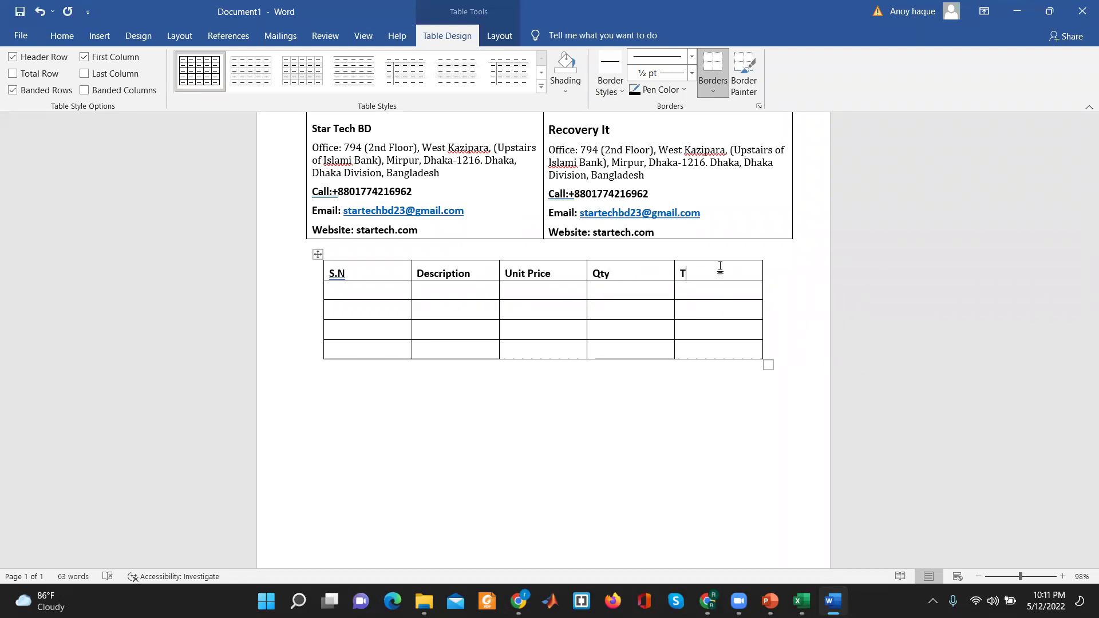
{"action": "type", "text": "otal"}
{"action": "type", "text": " Price"}
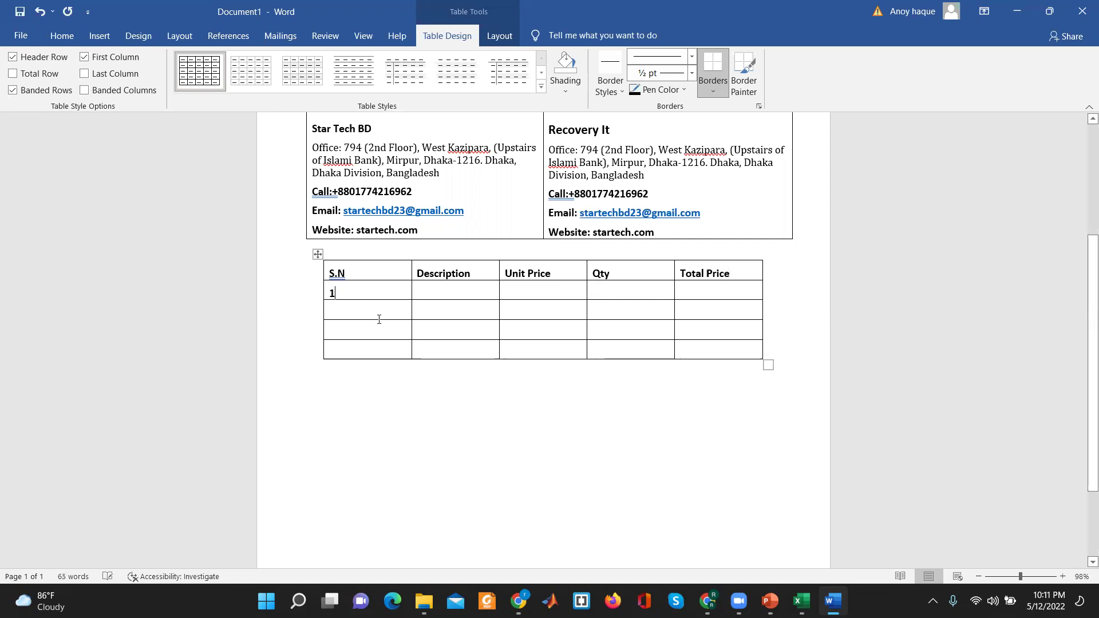
{"action": "type", "text": "2"}
{"action": "type", "text": "3"}
{"action": "type", "text": "4"}
Search startech.com.bd for gaming keyboards and copy the Dareu EK87 Gaming Keyboard (Black) title
{"action": "key", "text": "alt+Tab"}
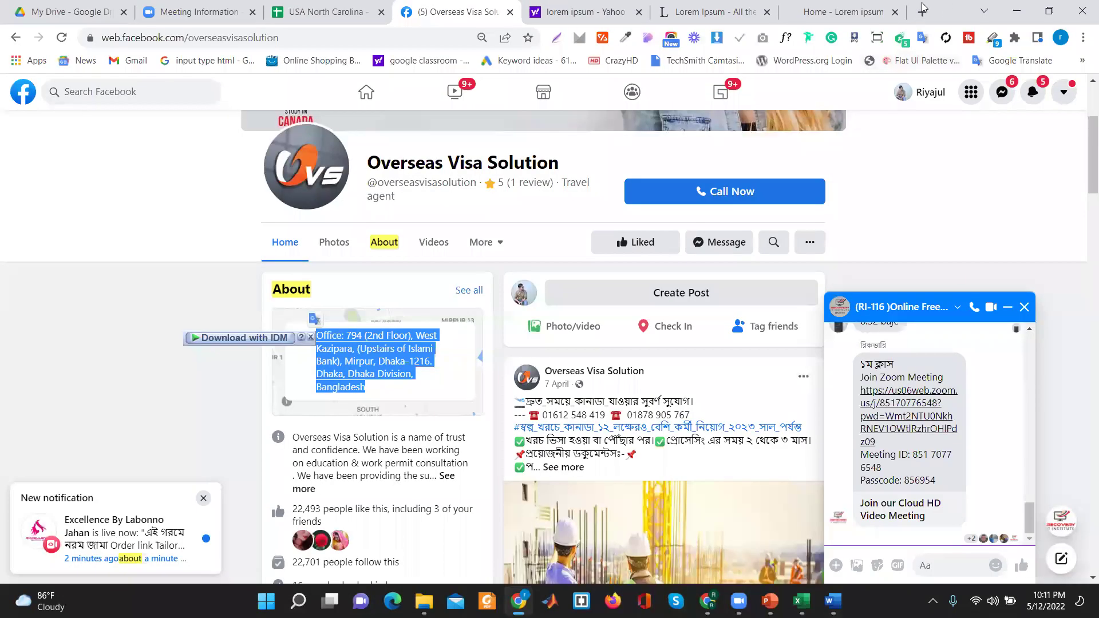
{"action": "left_click", "coordinate": [922, 12]}
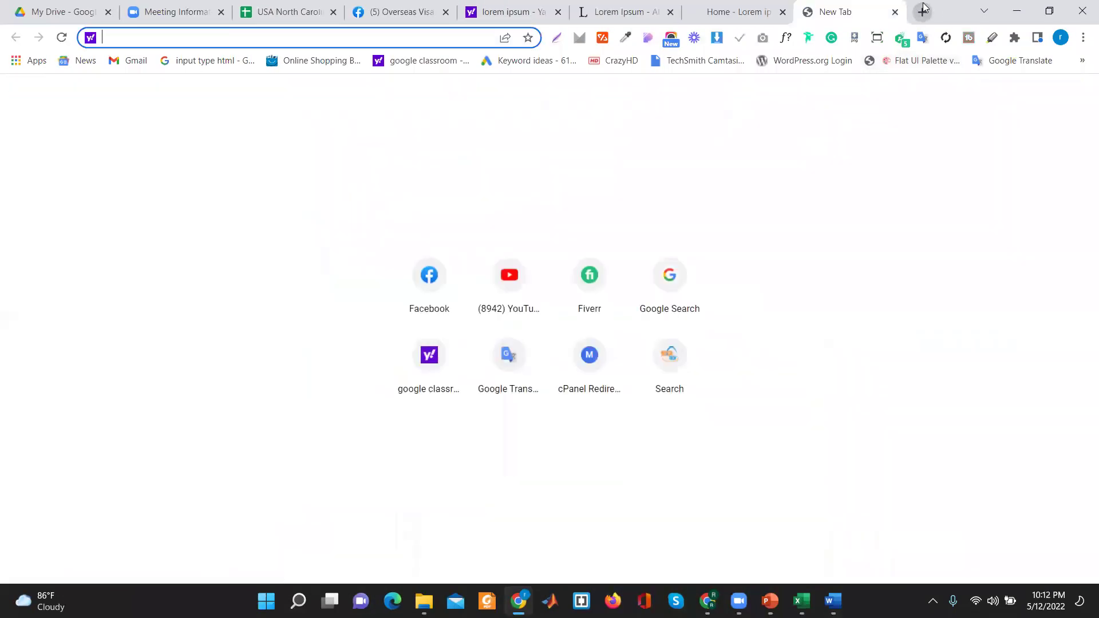
{"action": "type", "text": "star"}
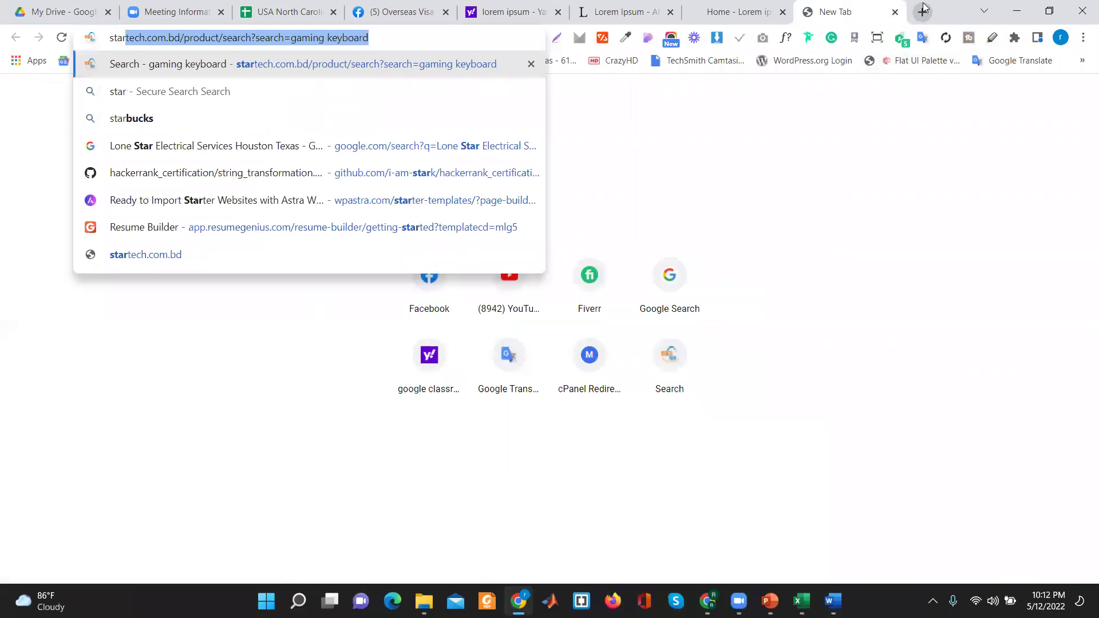
{"action": "key", "text": "Return"}
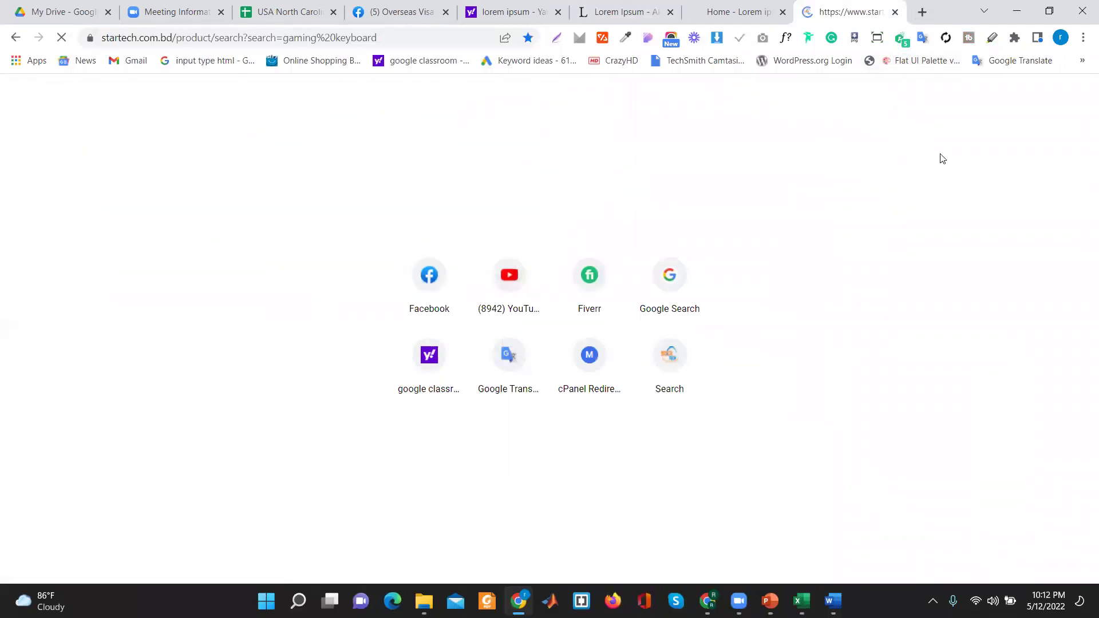
{"action": "scroll", "coordinate": [332, 255], "scroll_direction": "down", "scroll_amount": 3}
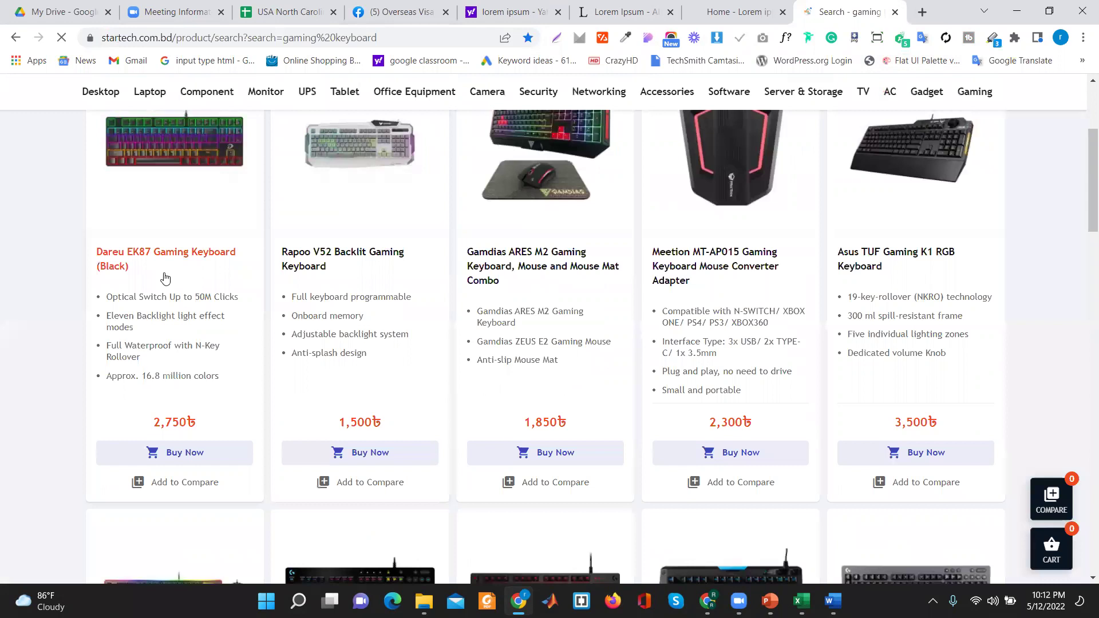
{"action": "left_click_drag", "start_coordinate": [132, 272], "coordinate": [96, 250]}
{"action": "key", "text": "ctrl+c"}
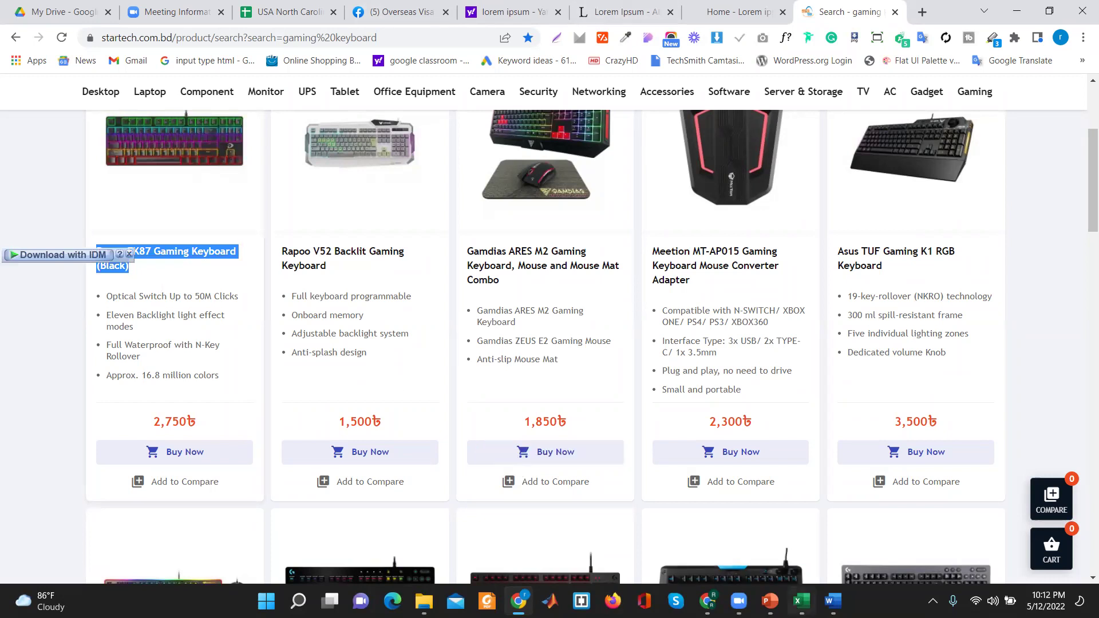
{"action": "key", "text": "alt+Tab"}
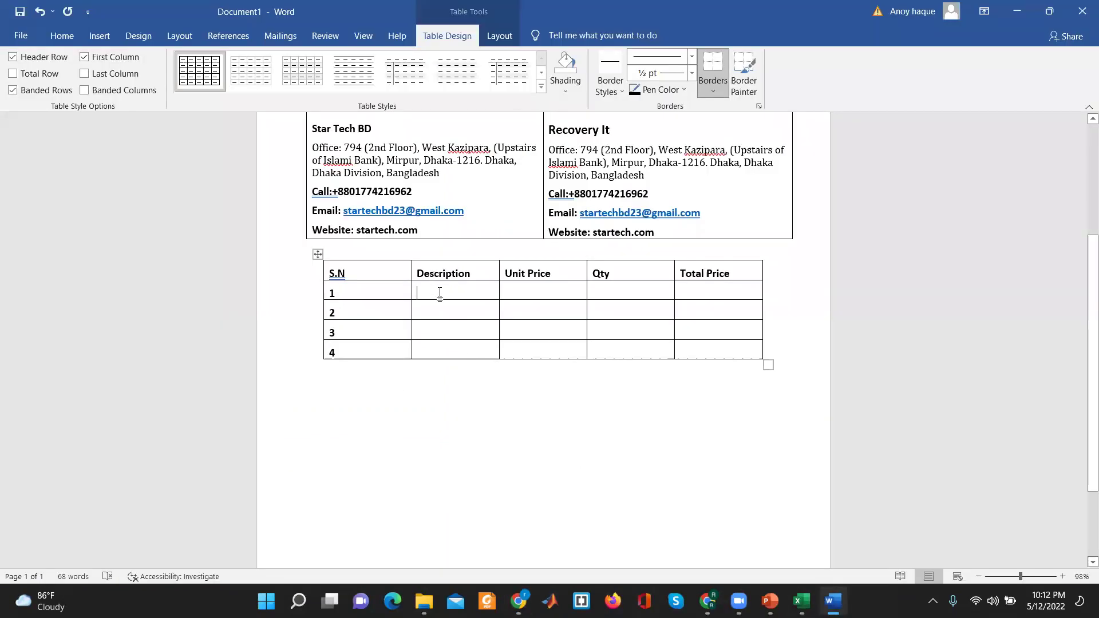
Paste Dareu EK87 Gaming Keyboard (Black) into row 1 and resize the S.N, Description, Unit Price, Total Price columns
{"action": "key", "text": "ctrl+v"}
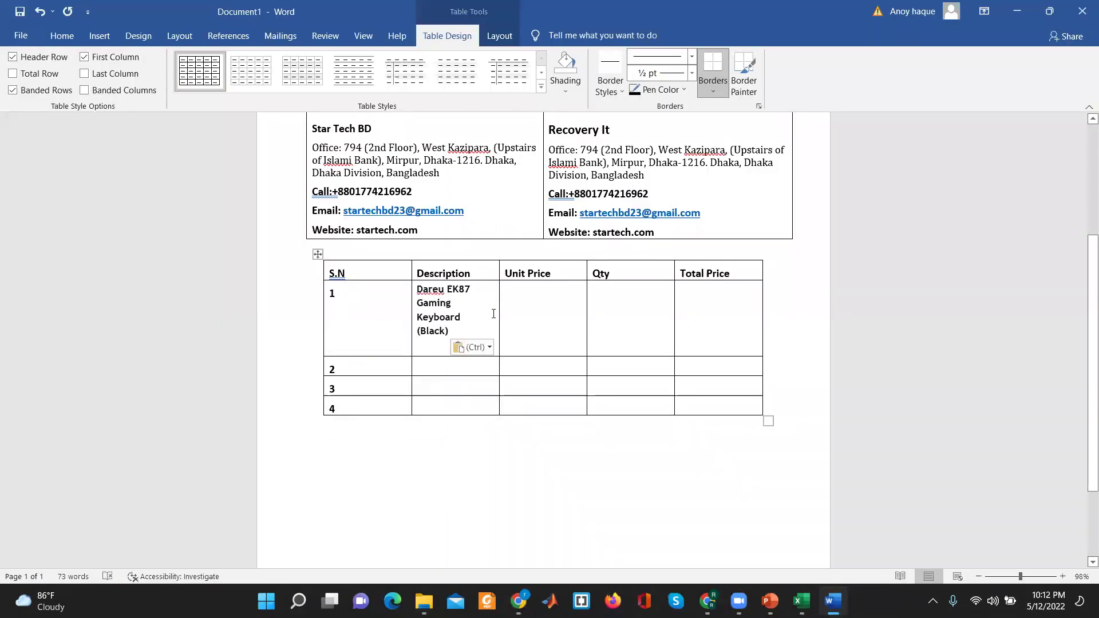
{"action": "left_click_drag", "start_coordinate": [499, 261], "coordinate": [548, 261]}
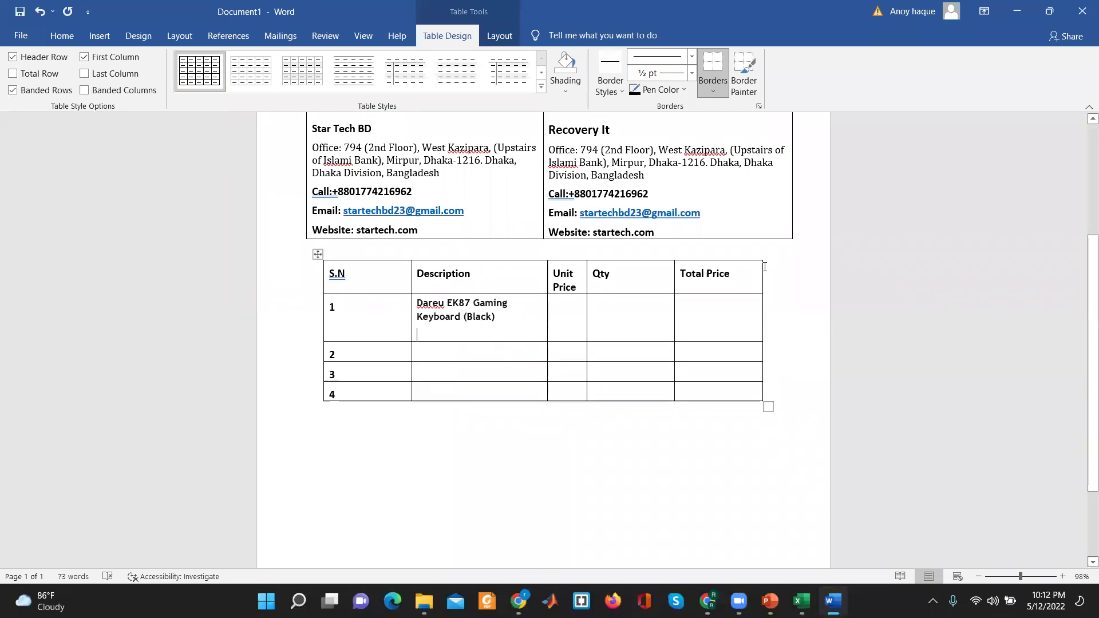
{"action": "left_click_drag", "start_coordinate": [761, 267], "coordinate": [792, 268]}
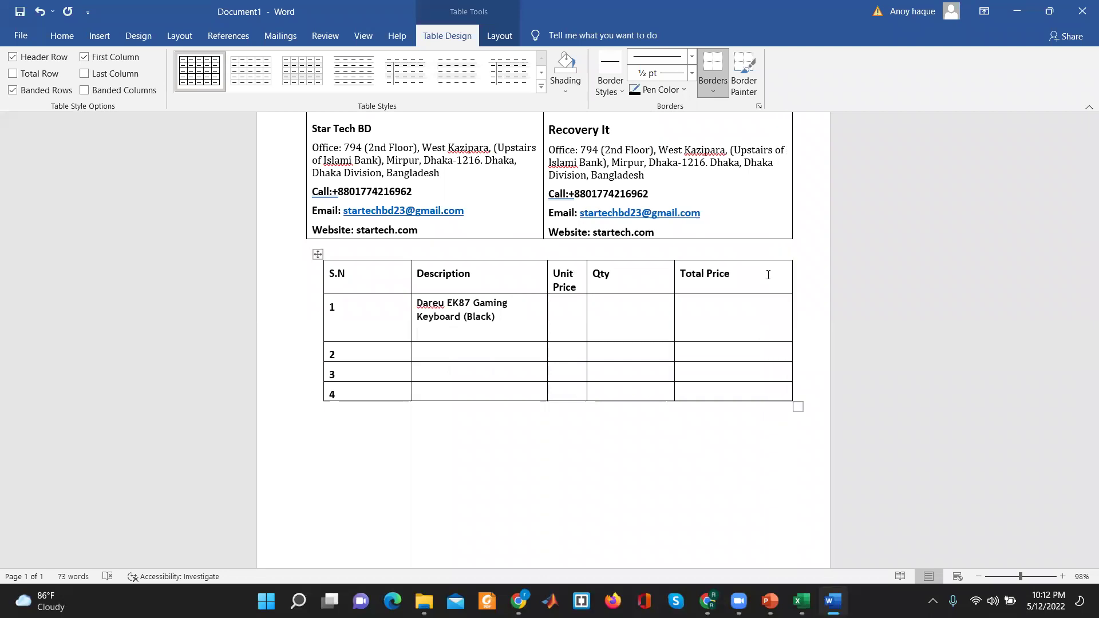
{"action": "left_click_drag", "start_coordinate": [586, 267], "coordinate": [627, 266]}
{"action": "left_click_drag", "start_coordinate": [412, 267], "coordinate": [365, 273]}
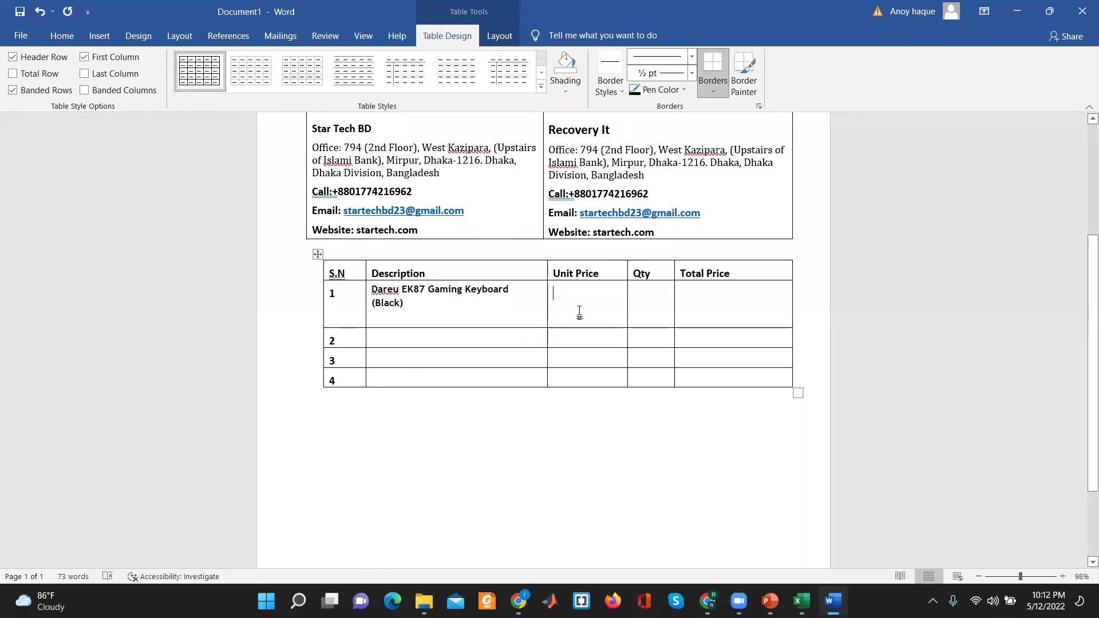
Enter unit price 2700 and quantity 5 for row 1
{"action": "type", "text": "2700"}
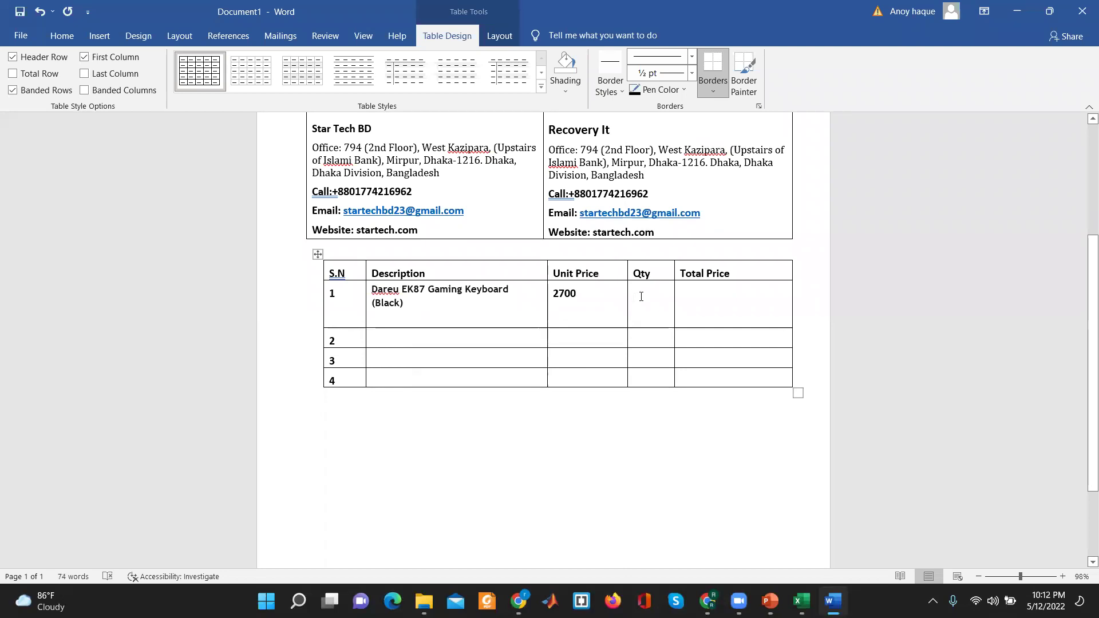
{"action": "type", "text": "5"}
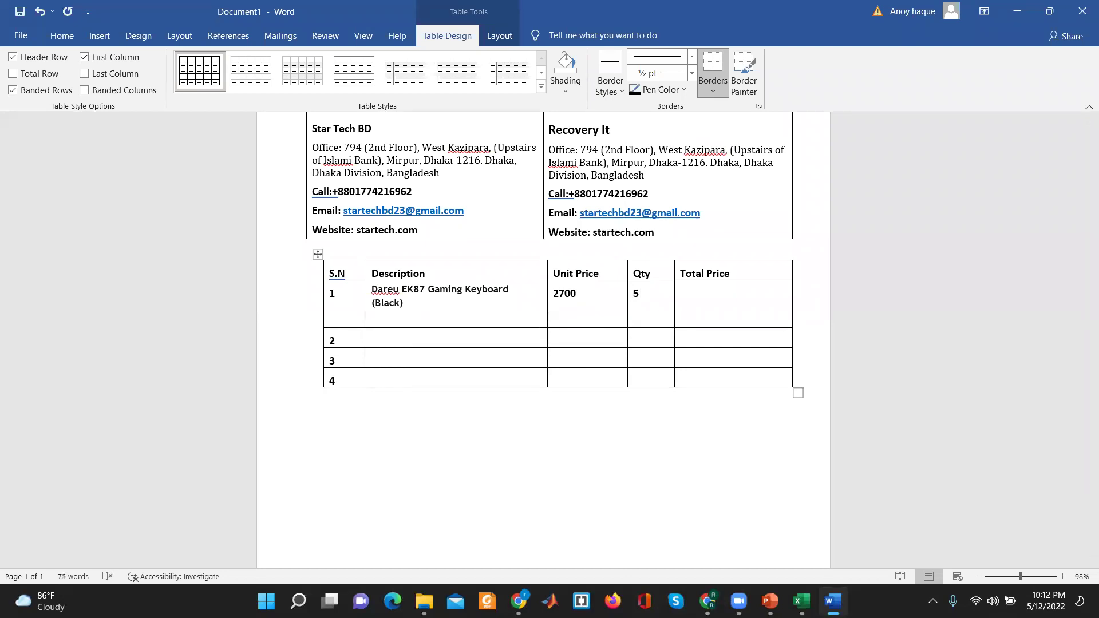
{"action": "left_click", "coordinate": [407, 340]}
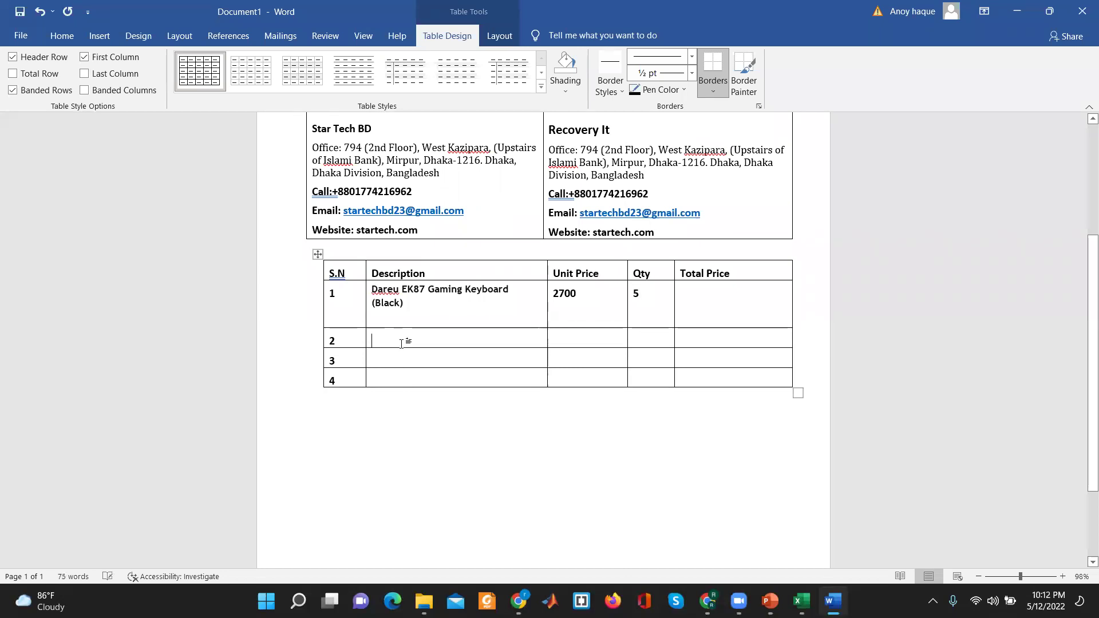
Open Star Tech's Apple MacBook listing and select the MacBook Air 13.3-inch (MGND3) Gold title
{"action": "key", "text": "alt+Tab"}
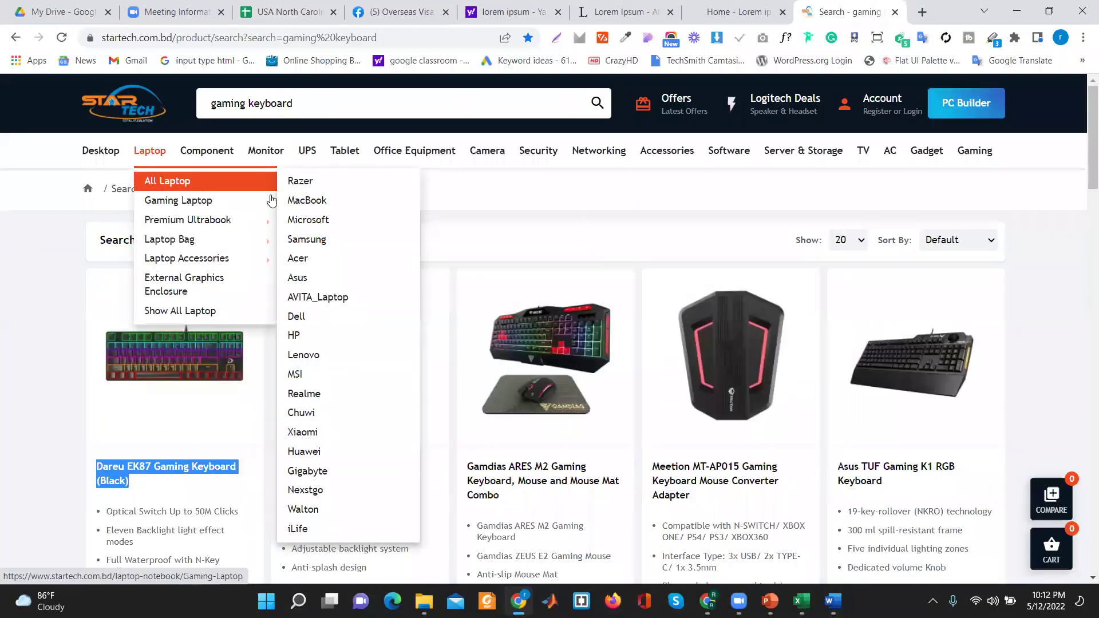
{"action": "mouse_move", "coordinate": [168, 181]}
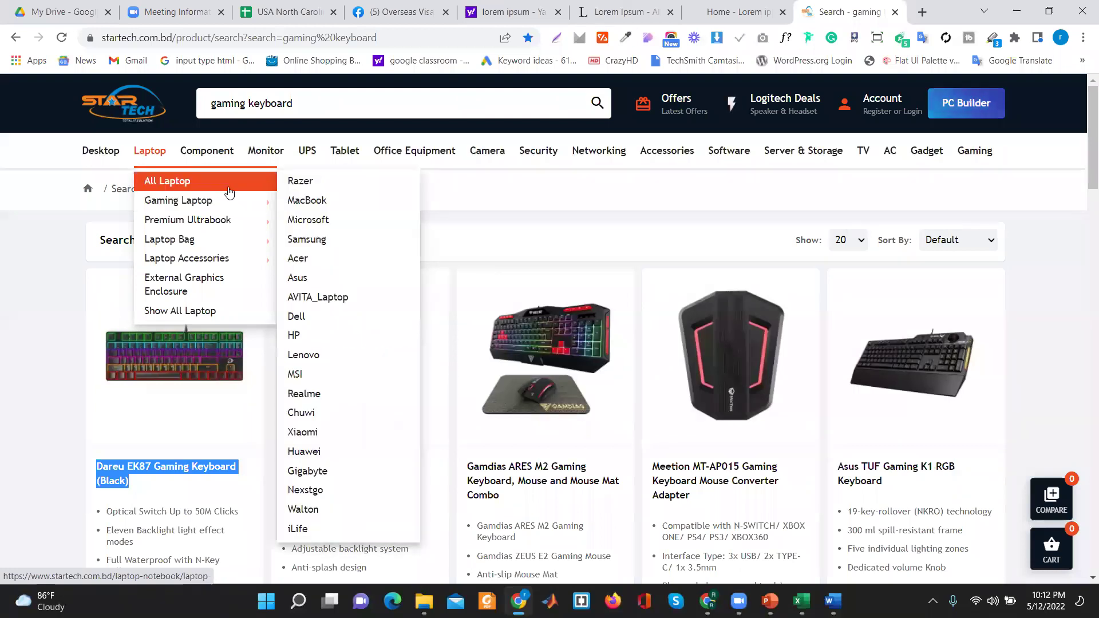
{"action": "left_click", "coordinate": [358, 203]}
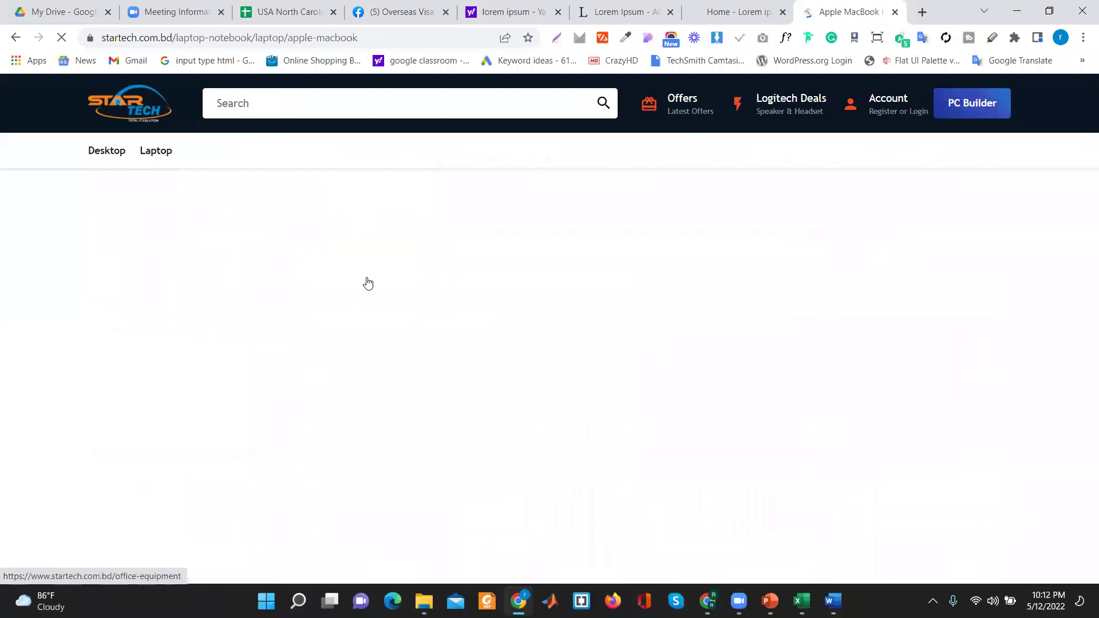
{"action": "scroll", "coordinate": [429, 385], "scroll_direction": "down", "scroll_amount": 4}
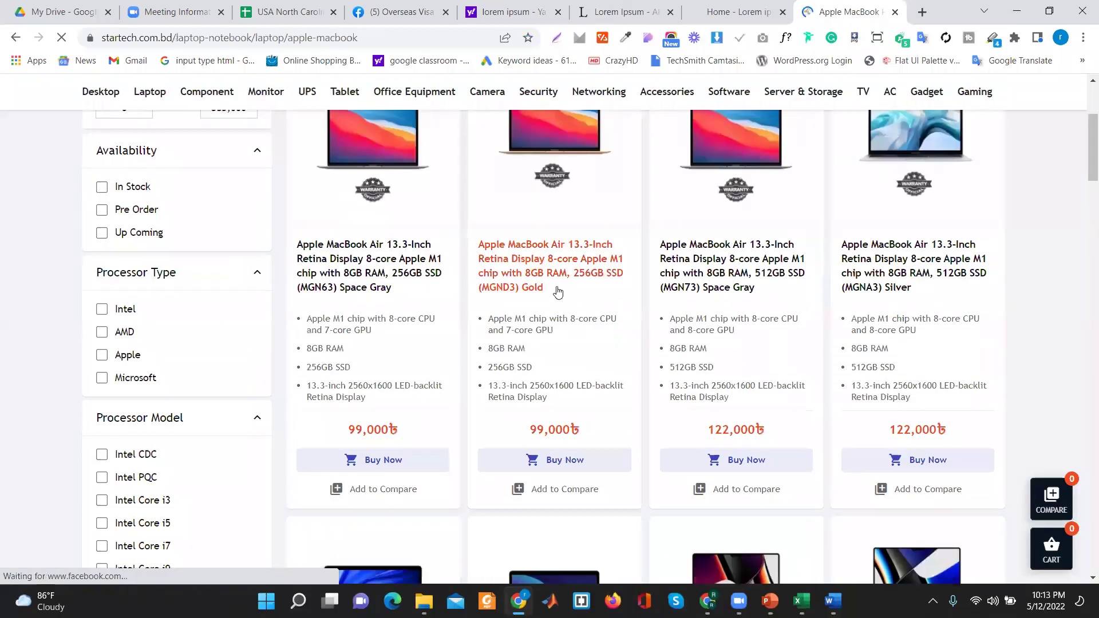
{"action": "triple_click", "coordinate": [526, 283]}
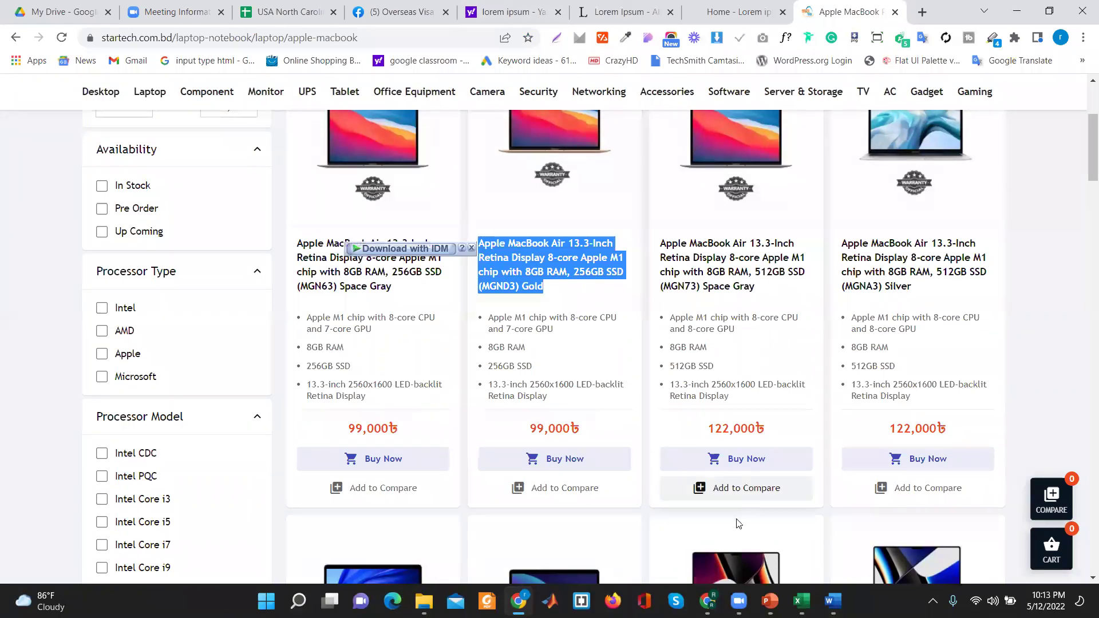
{"action": "mouse_move", "coordinate": [832, 601]}
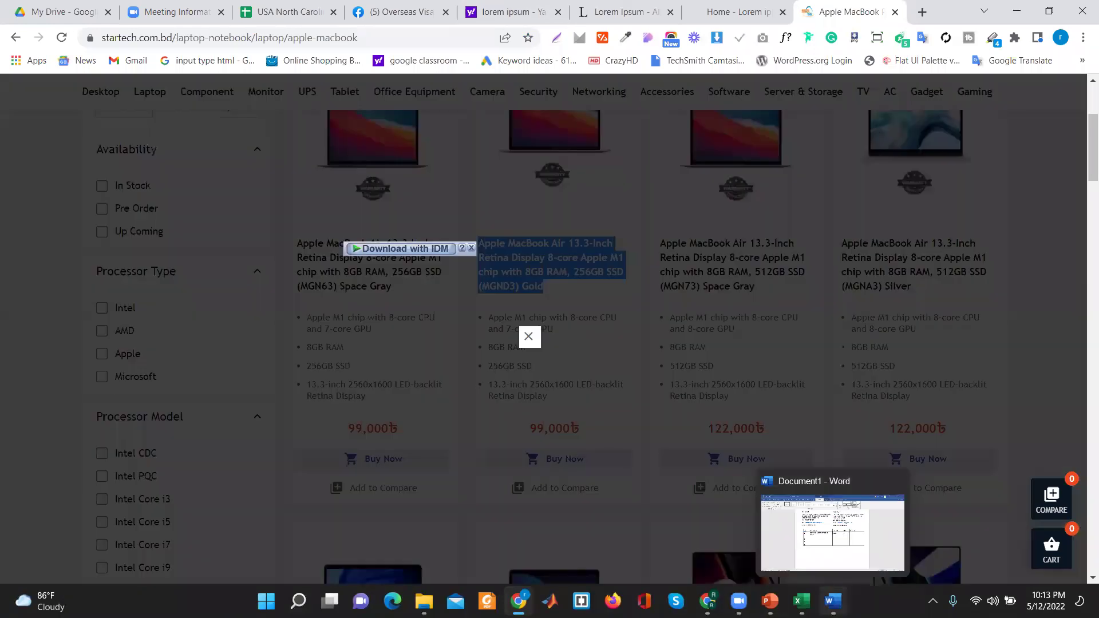
Paste the MacBook Air (MGND3) Gold name into row 2 Description and remove its underline
{"action": "left_click", "coordinate": [833, 532]}
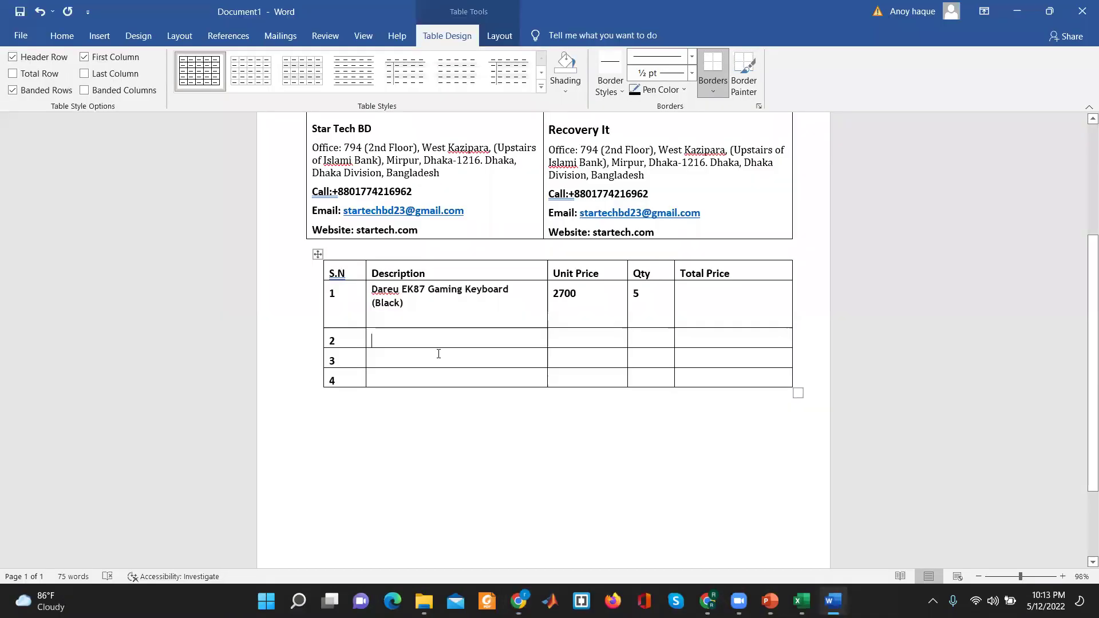
{"action": "left_click", "coordinate": [431, 342]}
{"action": "type", "text": "Apple MacBook Air 13.3-Inch Retina Display 8-core Apple M1 chip with 8GB RAM, 256GB SSD (MGND3) Gold"}
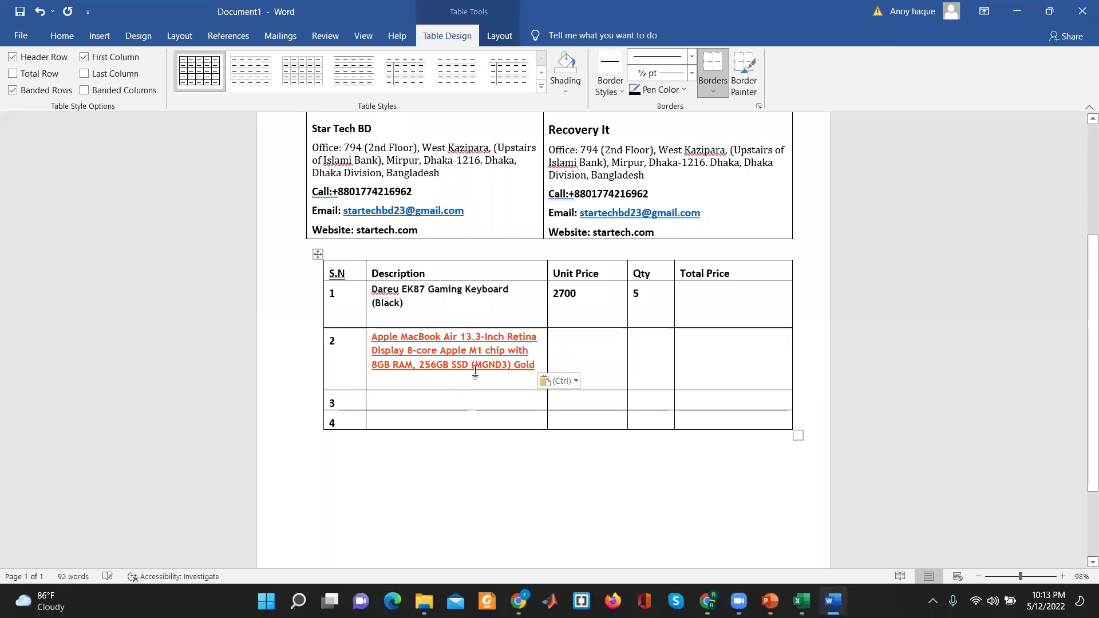
{"action": "triple_click", "coordinate": [419, 346]}
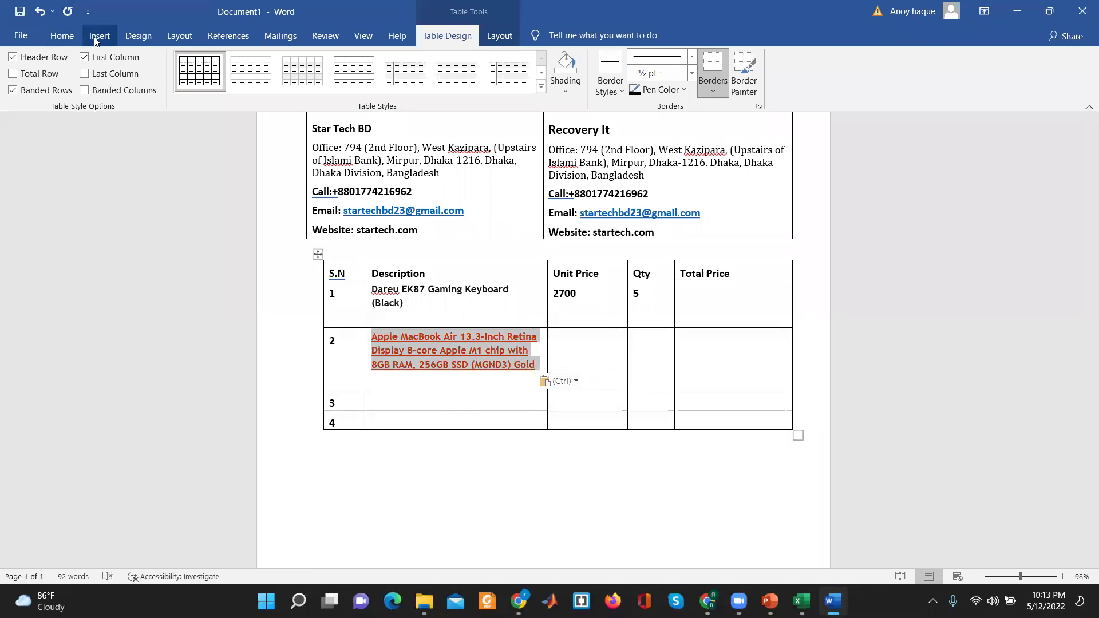
{"action": "left_click", "coordinate": [97, 37]}
{"action": "left_click", "coordinate": [62, 35]}
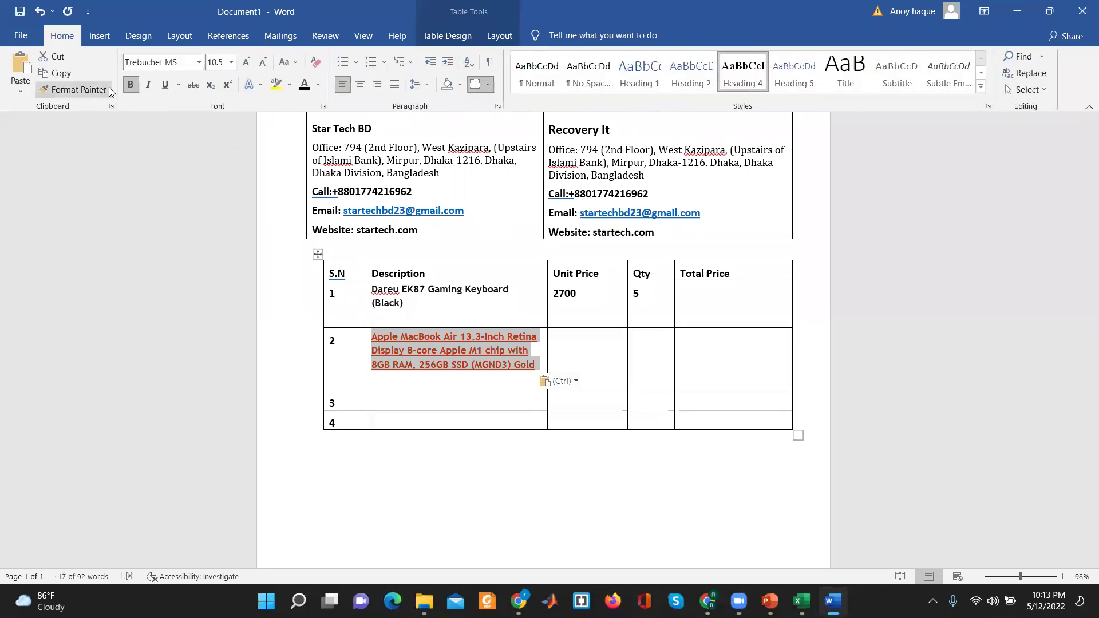
{"action": "left_click", "coordinate": [163, 86]}
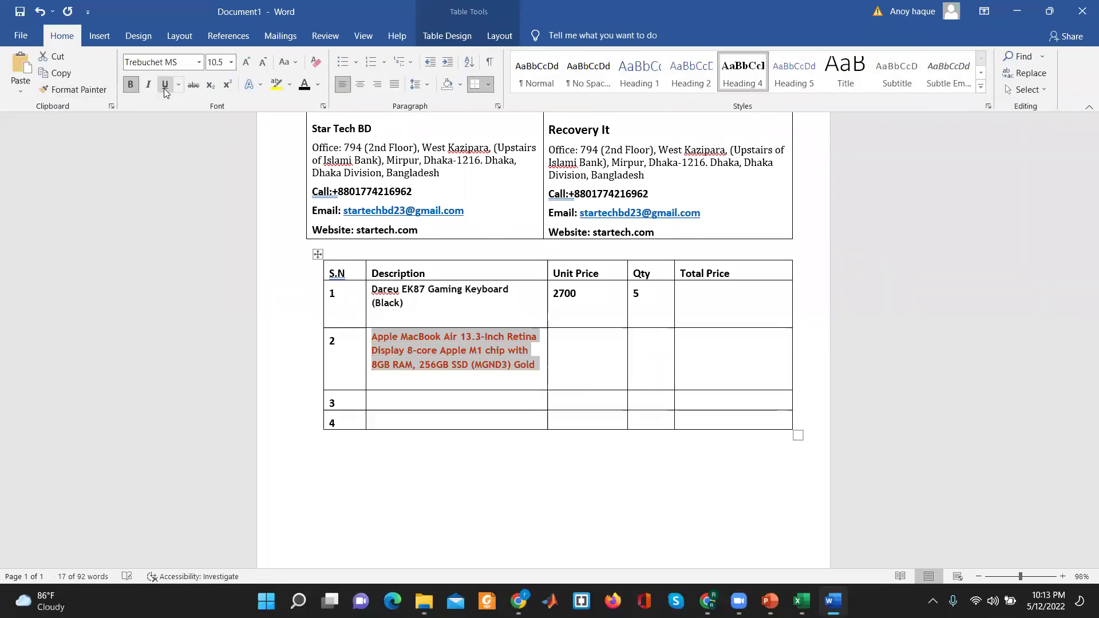
Make the row 2 MacBook description black
{"action": "left_click", "coordinate": [523, 361]}
{"action": "left_click_drag", "start_coordinate": [535, 367], "coordinate": [372, 337]}
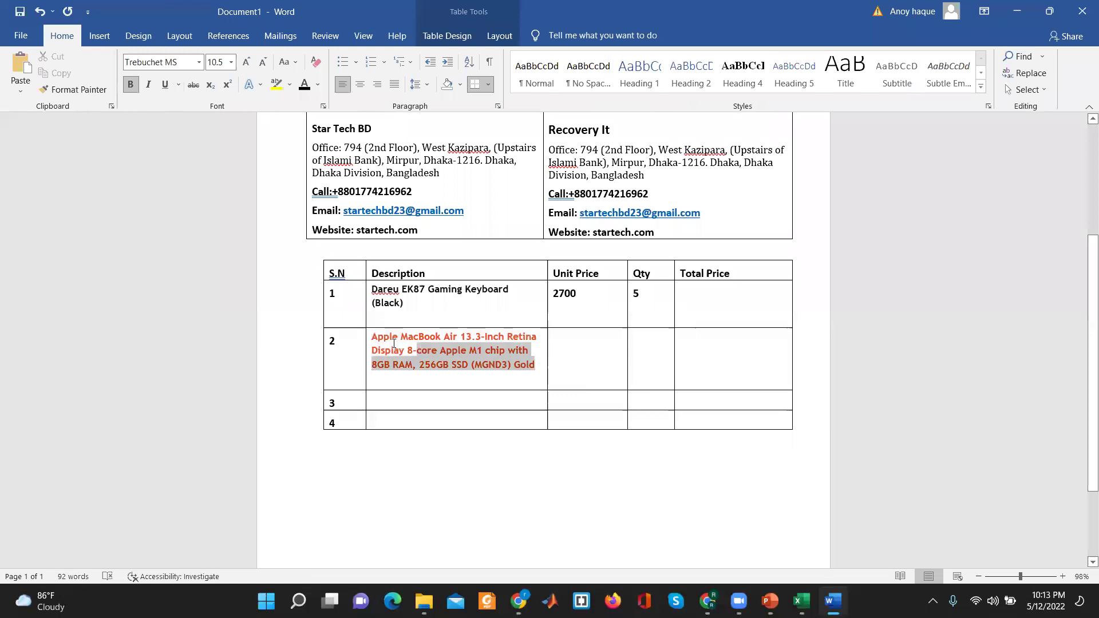
{"action": "left_click", "coordinate": [468, 320]}
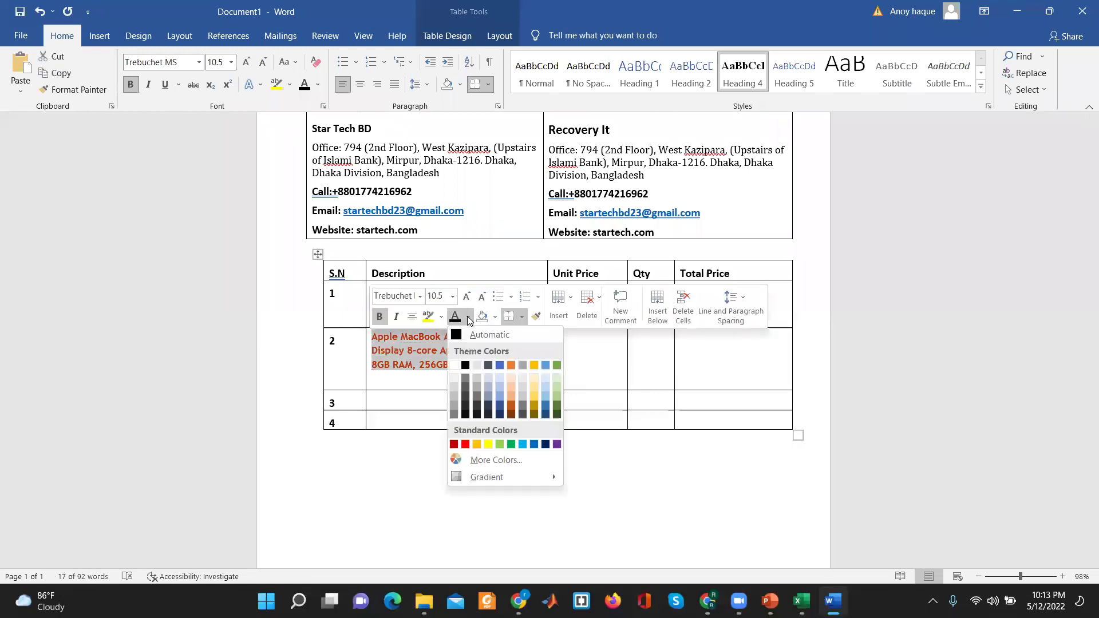
{"action": "left_click", "coordinate": [466, 368]}
Enter unit price 100000 and quantity 2 for the MacBook in row 2
{"action": "left_click", "coordinate": [573, 348]}
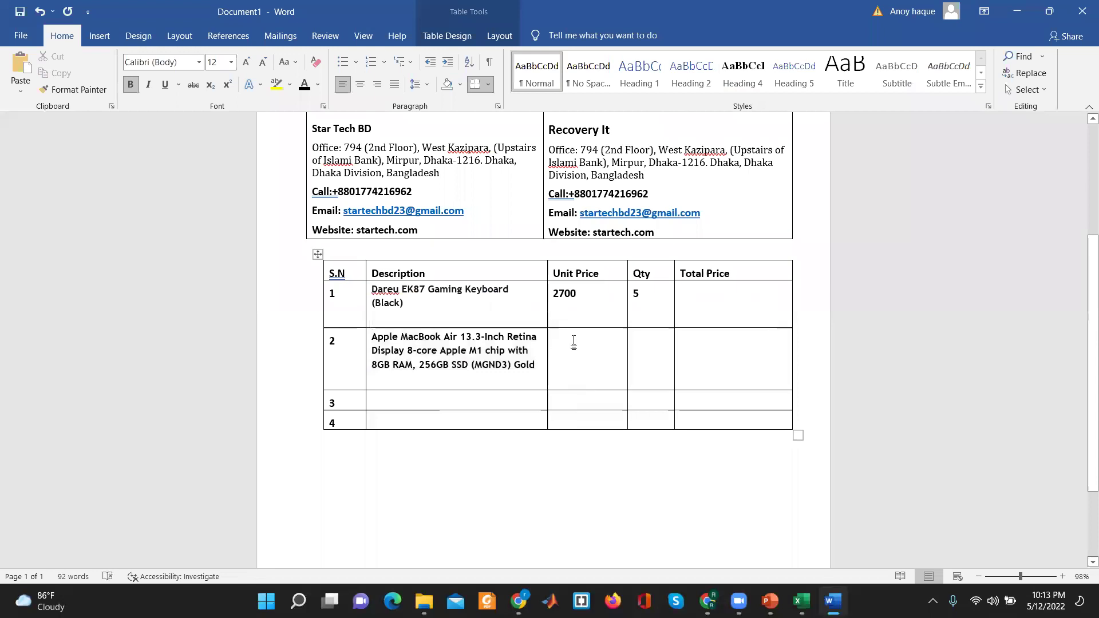
{"action": "type", "text": "100000"}
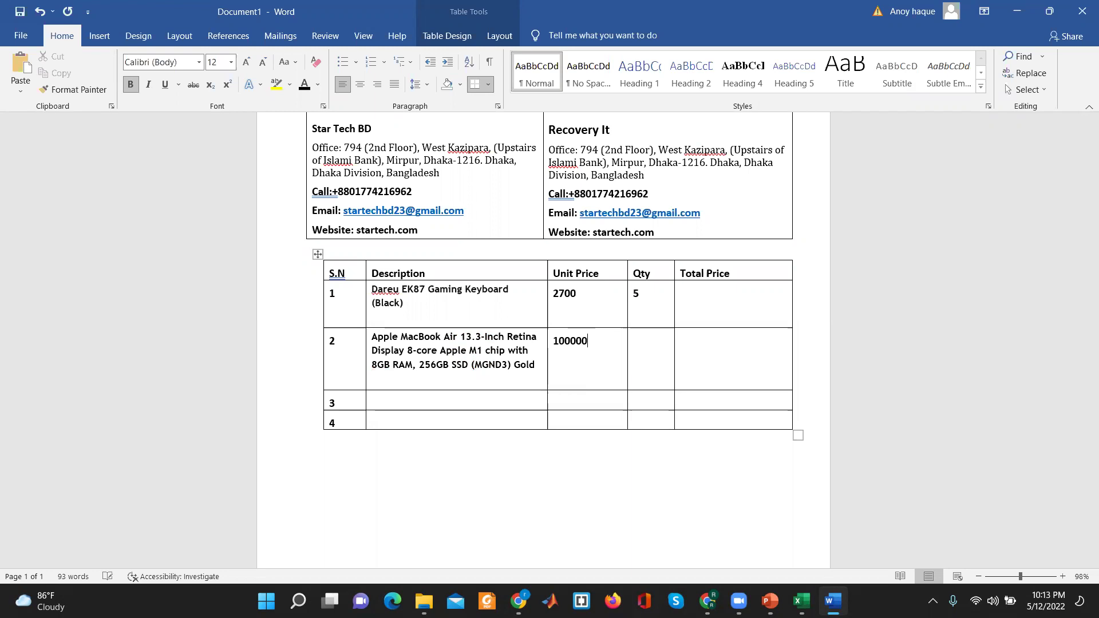
{"action": "type", "text": "2"}
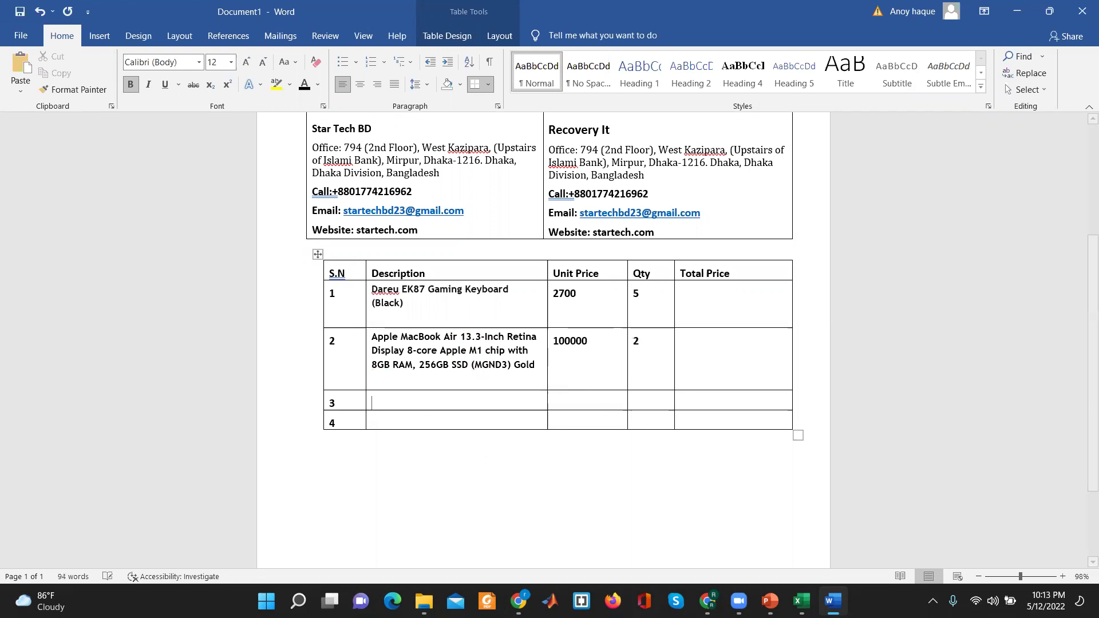
{"action": "key", "text": "alt+Tab"}
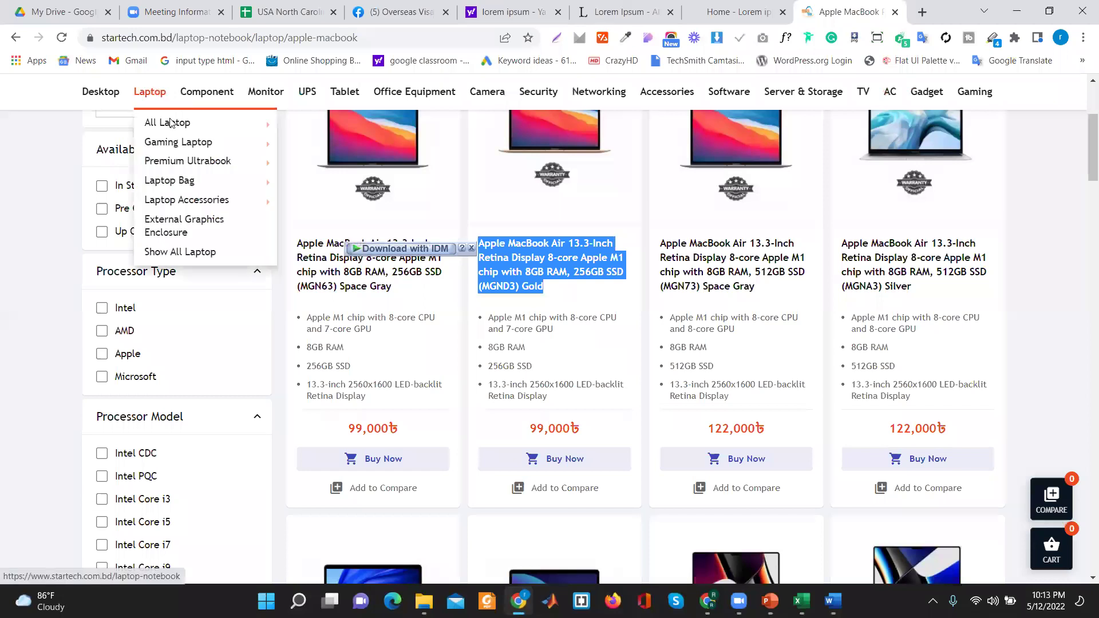
{"action": "mouse_move", "coordinate": [219, 199]}
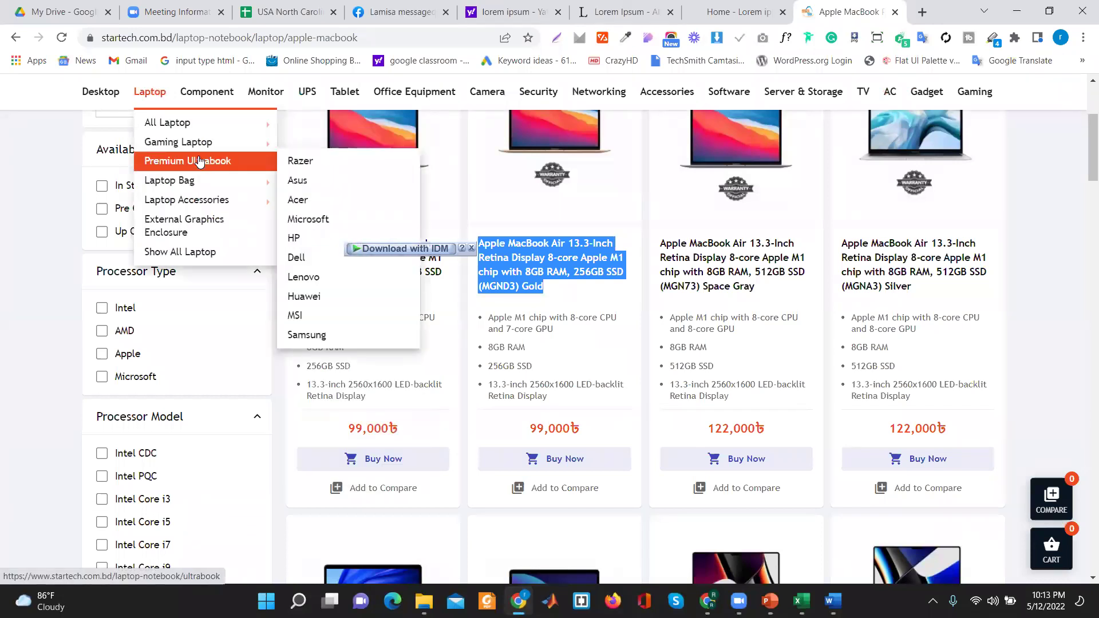
{"action": "mouse_move", "coordinate": [206, 91]}
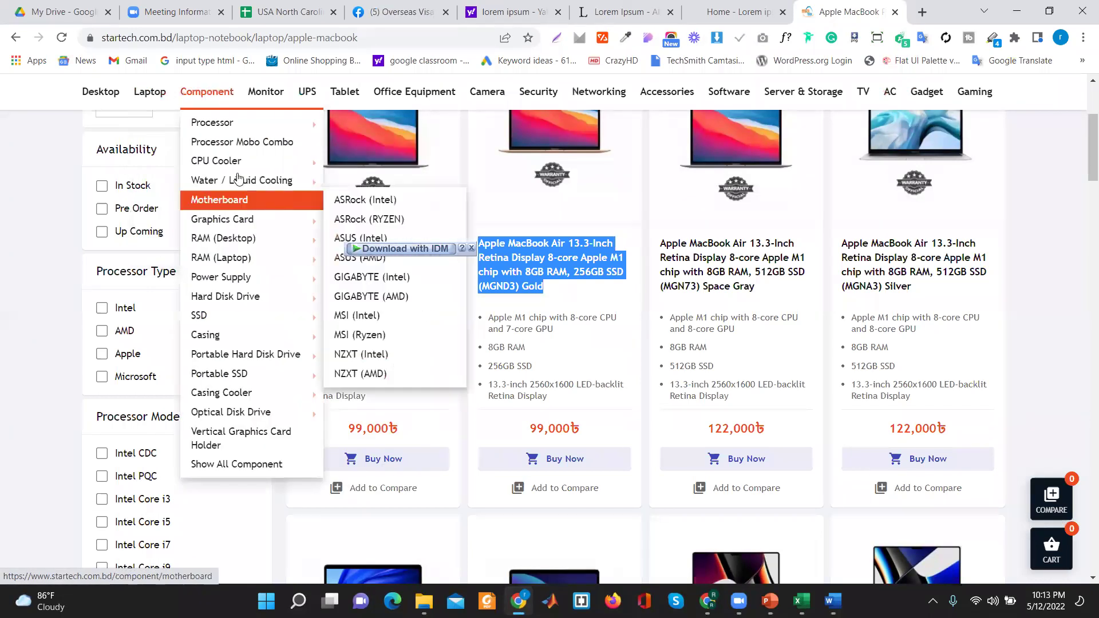
Copy the Star PC AMD Athlon 3000G title from Star Tech's Star PC listing into invoice row 3
{"action": "scroll", "coordinate": [817, 346], "scroll_direction": "down", "scroll_amount": 2}
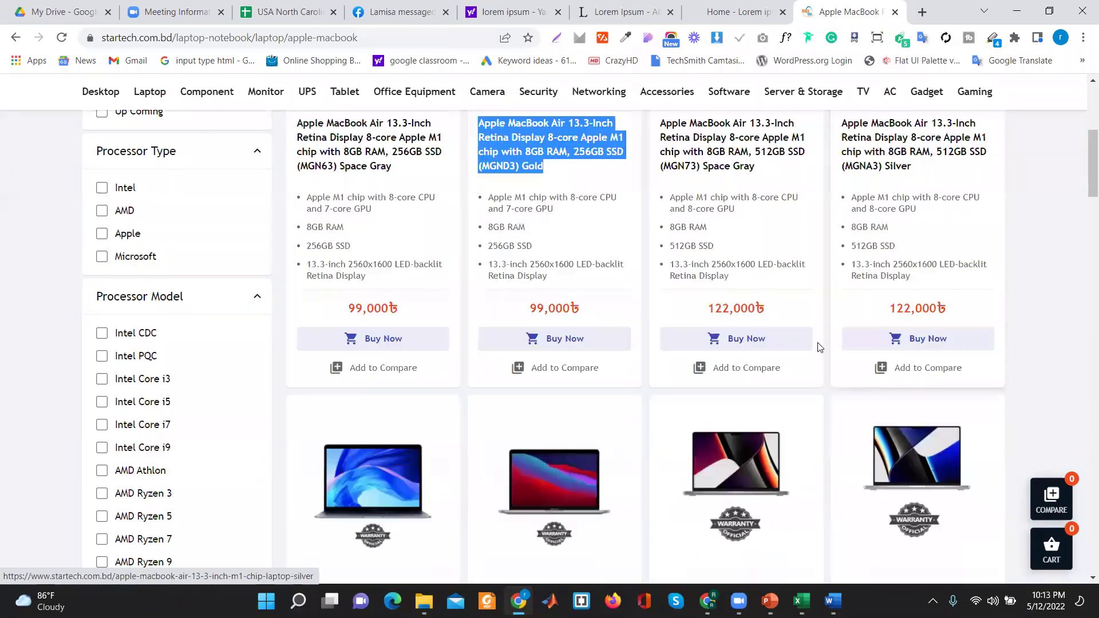
{"action": "scroll", "coordinate": [739, 395], "scroll_direction": "down", "scroll_amount": 5}
{"action": "scroll", "coordinate": [528, 340], "scroll_direction": "down", "scroll_amount": 3}
{"action": "scroll", "coordinate": [528, 340], "scroll_direction": "up", "scroll_amount": 5}
{"action": "scroll", "coordinate": [528, 340], "scroll_direction": "up", "scroll_amount": 5}
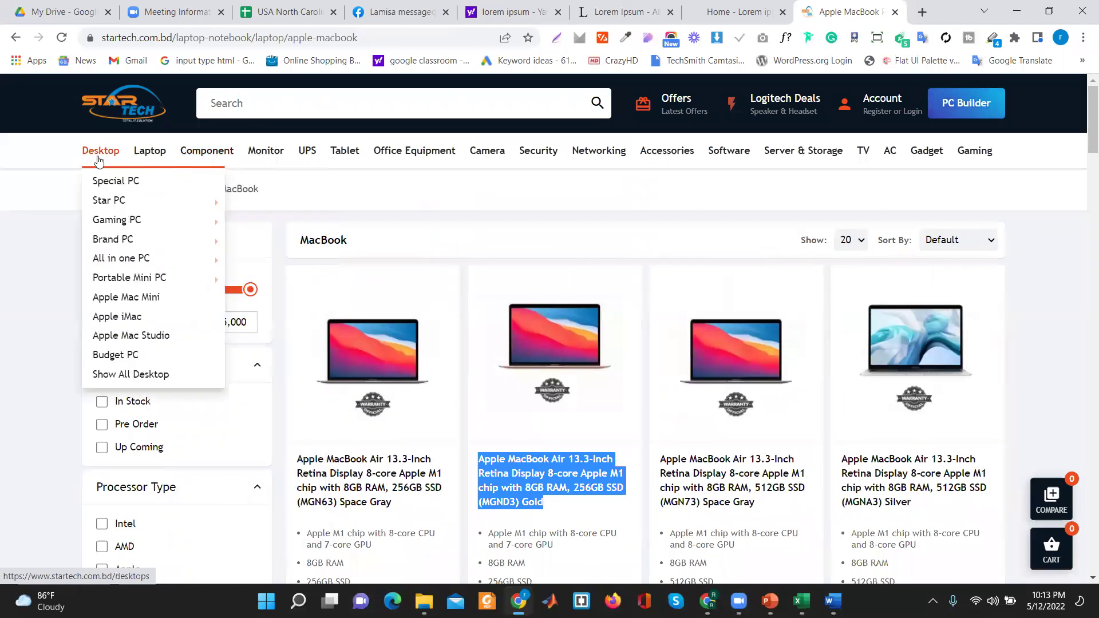
{"action": "left_click", "coordinate": [116, 198]}
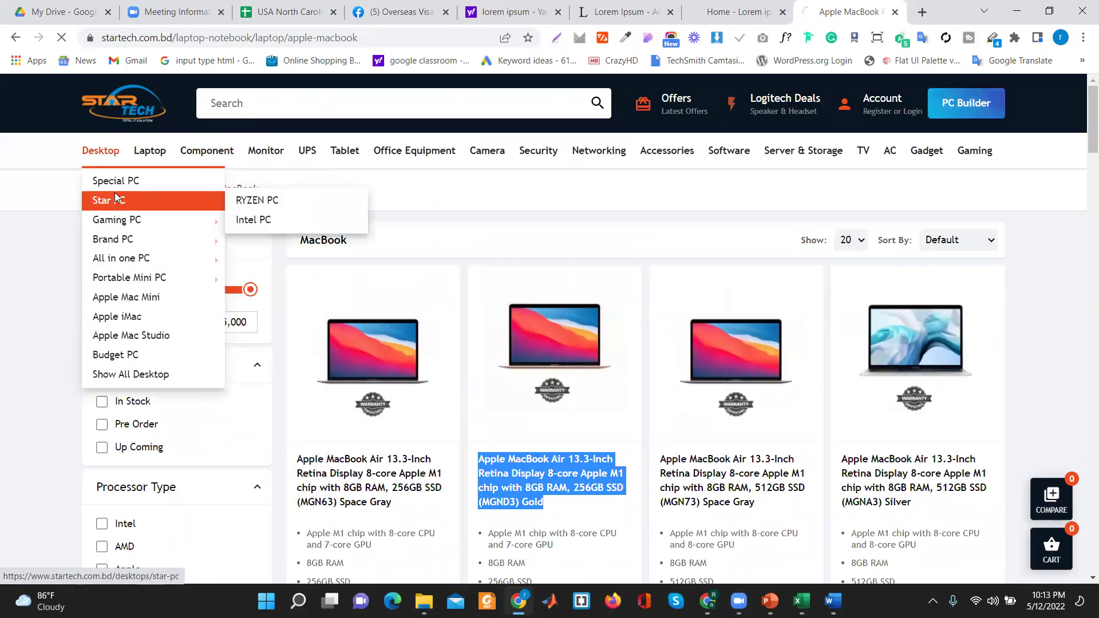
{"action": "scroll", "coordinate": [651, 343], "scroll_direction": "down", "scroll_amount": 2}
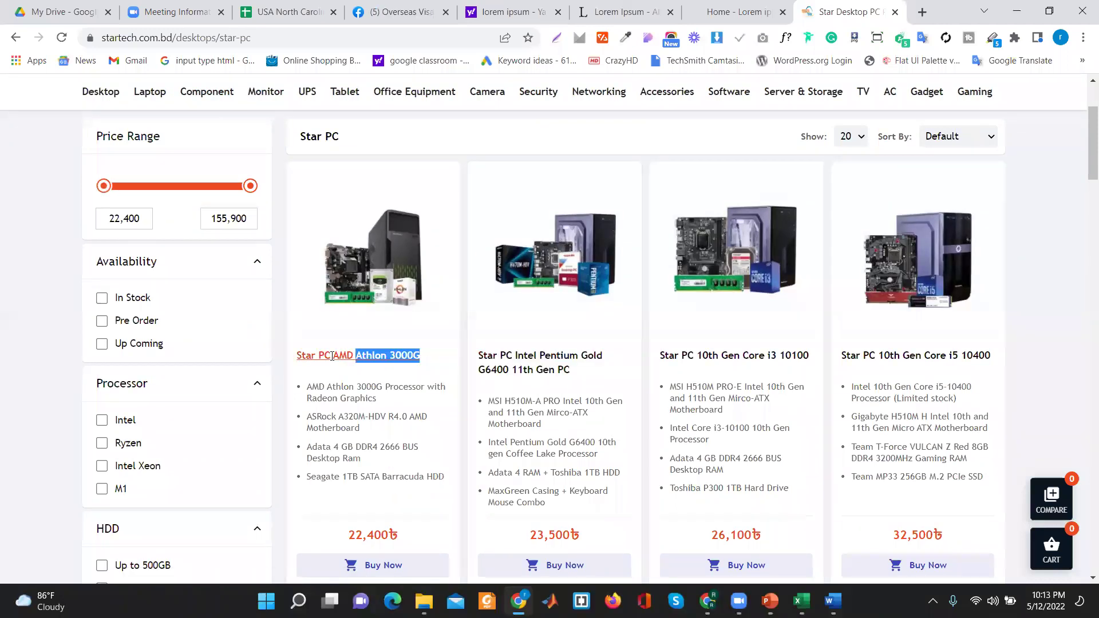
{"action": "left_click_drag", "start_coordinate": [430, 356], "coordinate": [296, 356]}
{"action": "key", "text": "ctrl+c"}
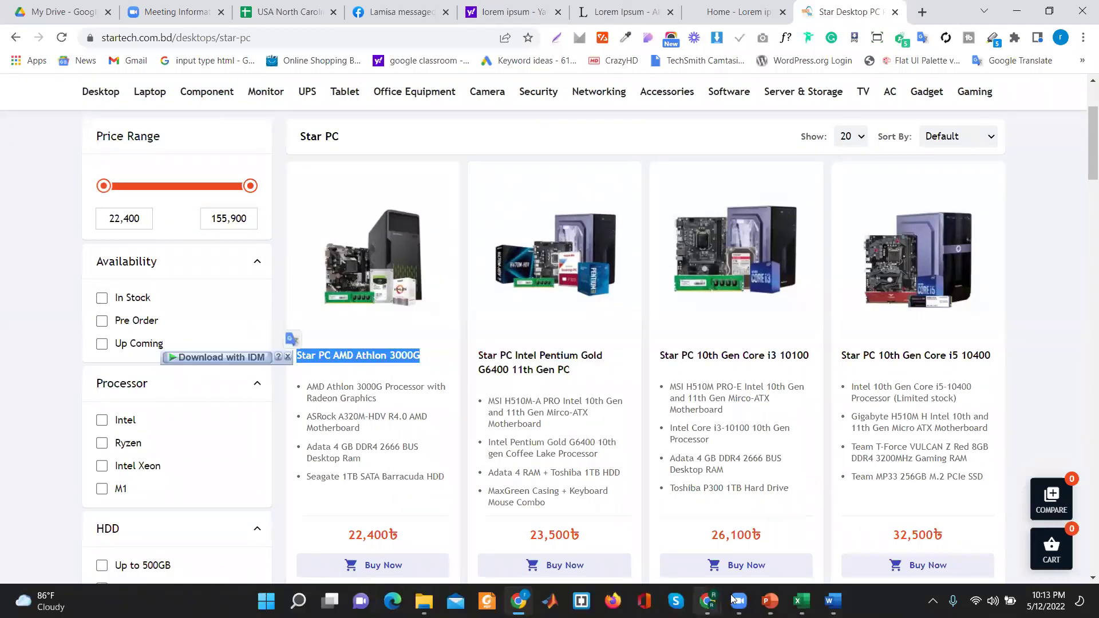
{"action": "left_click", "coordinate": [770, 601]}
{"action": "left_click", "coordinate": [833, 601]}
{"action": "key", "text": "ctrl+v"}
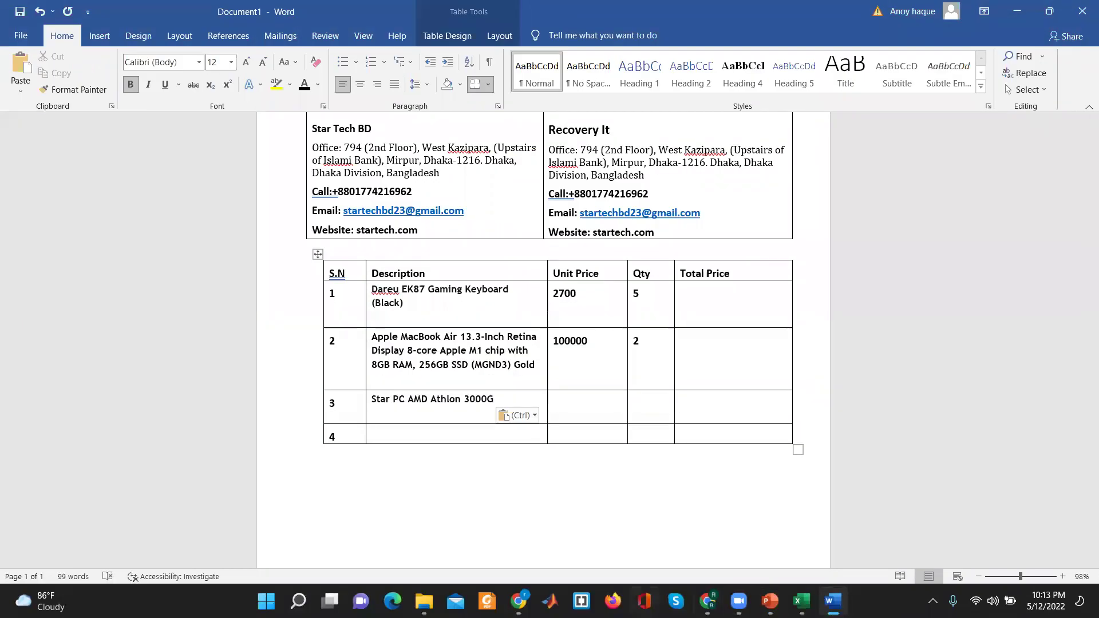
Recopy the Star PC title from Star Tech and paste it into row 3 again
{"action": "left_click", "coordinate": [518, 601]}
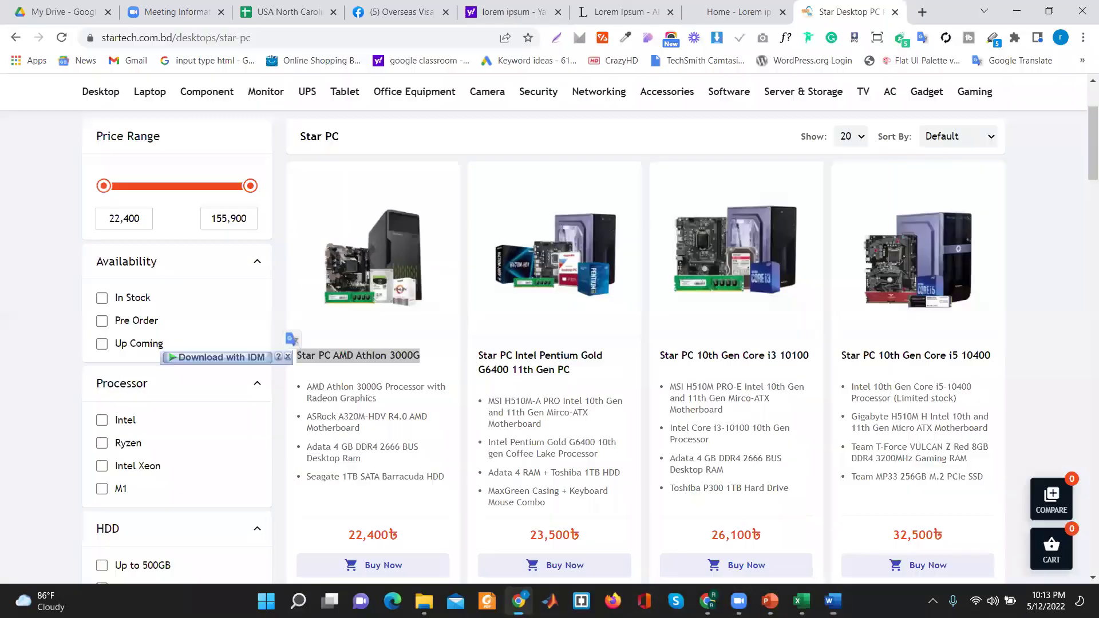
{"action": "scroll", "coordinate": [361, 367], "scroll_direction": "down", "scroll_amount": 3}
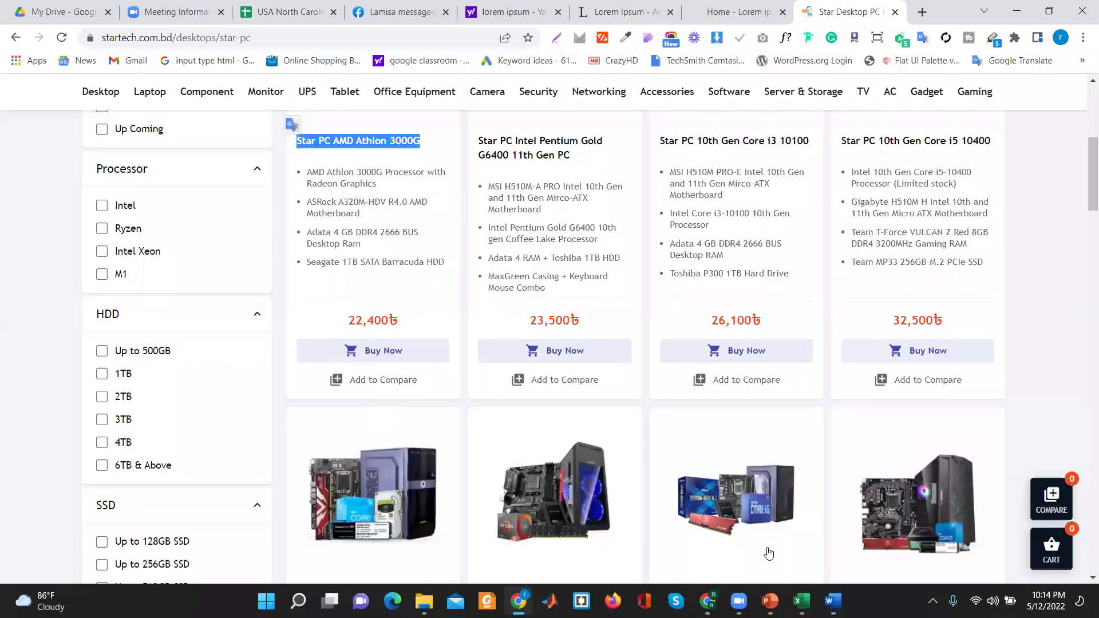
{"action": "key", "text": "ctrl+c"}
{"action": "left_click", "coordinate": [833, 601]}
{"action": "key", "text": "ctrl+v"}
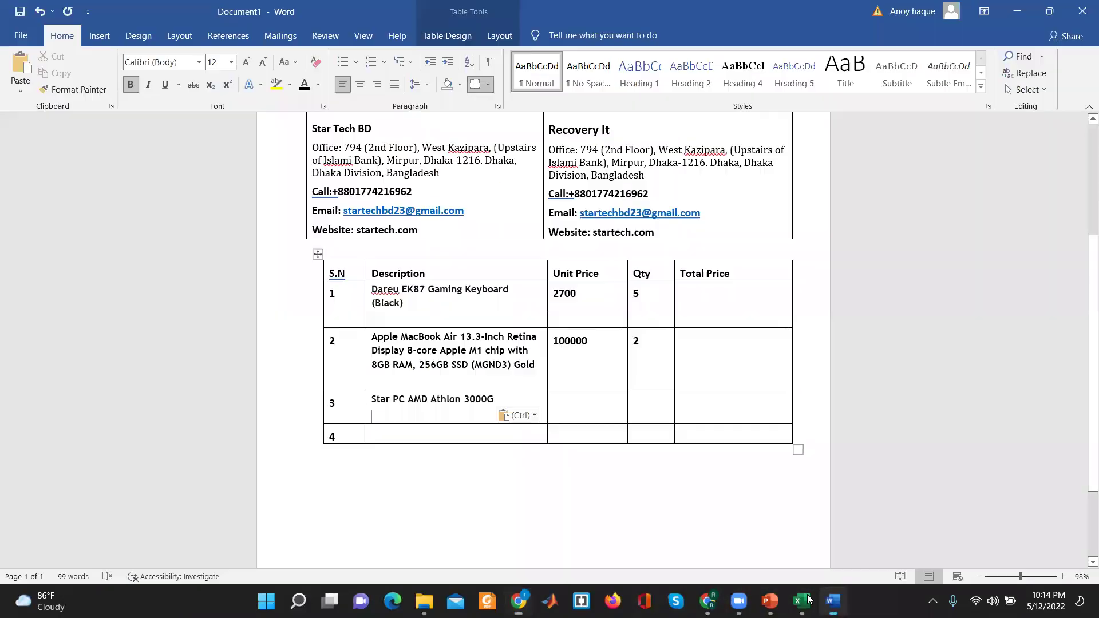
Give the Star PC in row 3 unit price 20000 and quantity 12
{"action": "left_click", "coordinate": [581, 415]}
{"action": "type", "text": "20000"}
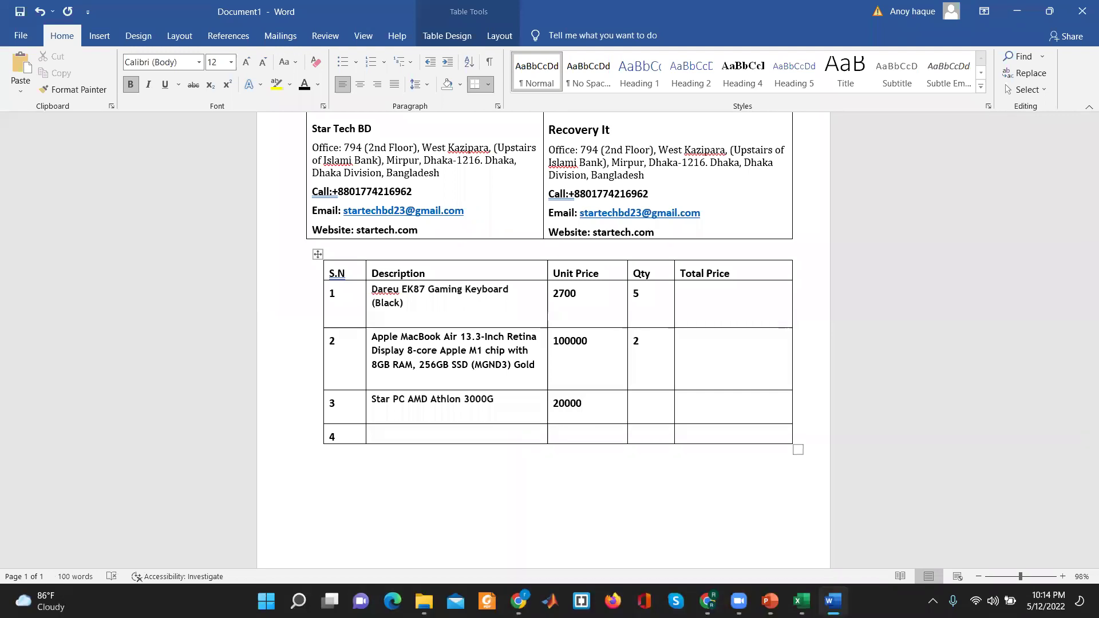
{"action": "type", "text": "12"}
{"action": "left_click", "coordinate": [395, 439]}
Select the Razer Raptor 27 144Hz WQHD 27-inch Gaming Monitor title on Star Tech's Razer listing
{"action": "left_click", "coordinate": [518, 601]}
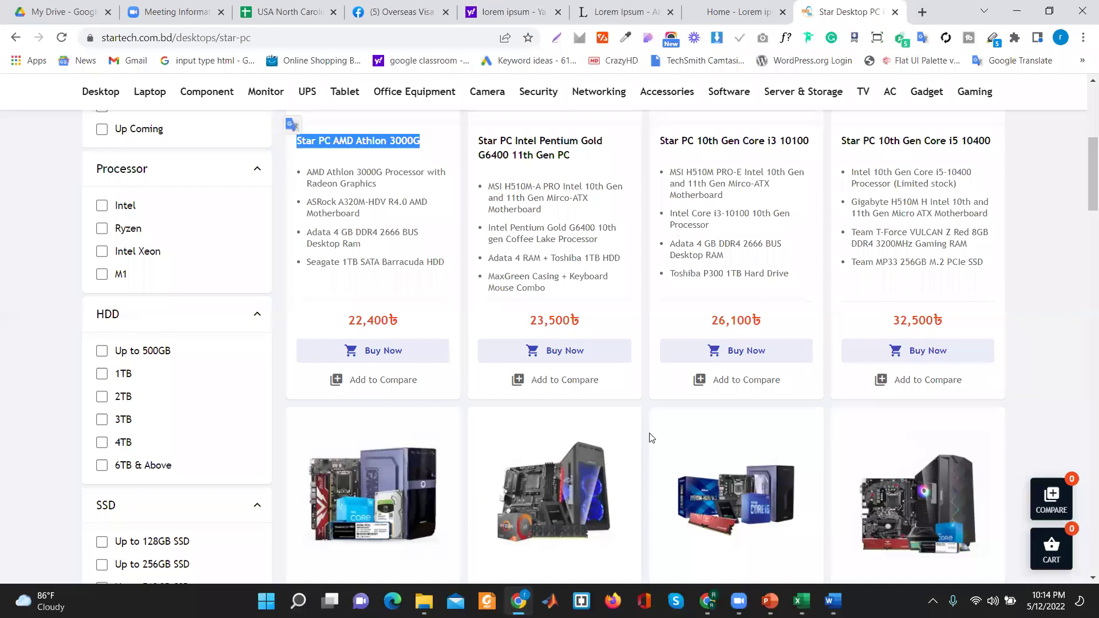
{"action": "scroll", "coordinate": [676, 389], "scroll_direction": "down", "scroll_amount": 4}
{"action": "scroll", "coordinate": [676, 388], "scroll_direction": "up", "scroll_amount": 5}
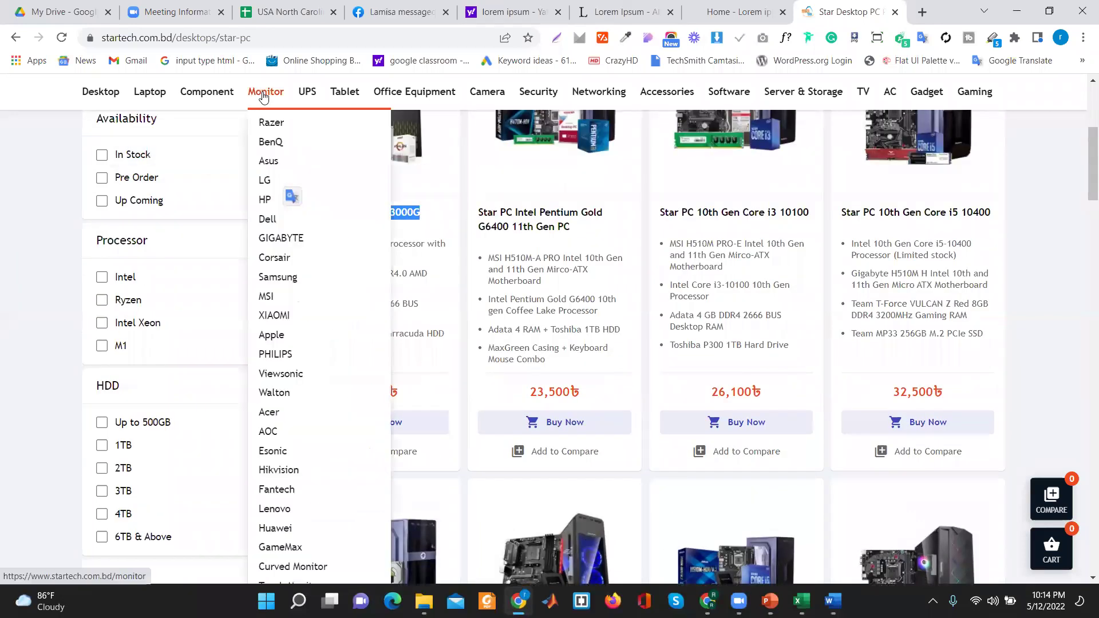
{"action": "left_click", "coordinate": [282, 128]}
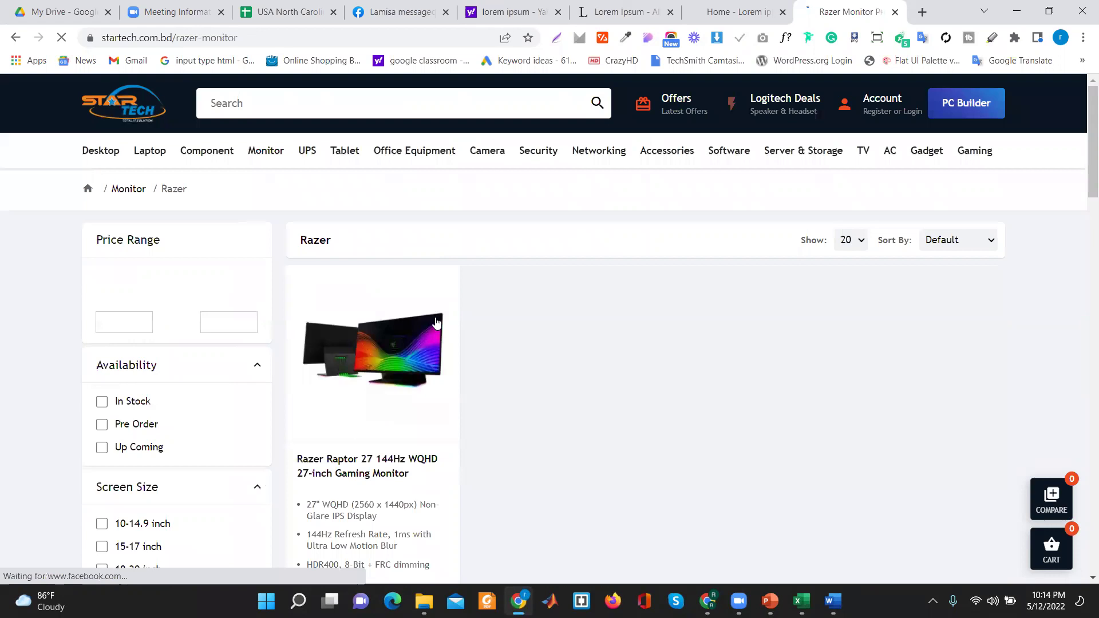
{"action": "scroll", "coordinate": [417, 271], "scroll_direction": "down", "scroll_amount": 3}
{"action": "left_click_drag", "start_coordinate": [418, 270], "coordinate": [296, 238]}
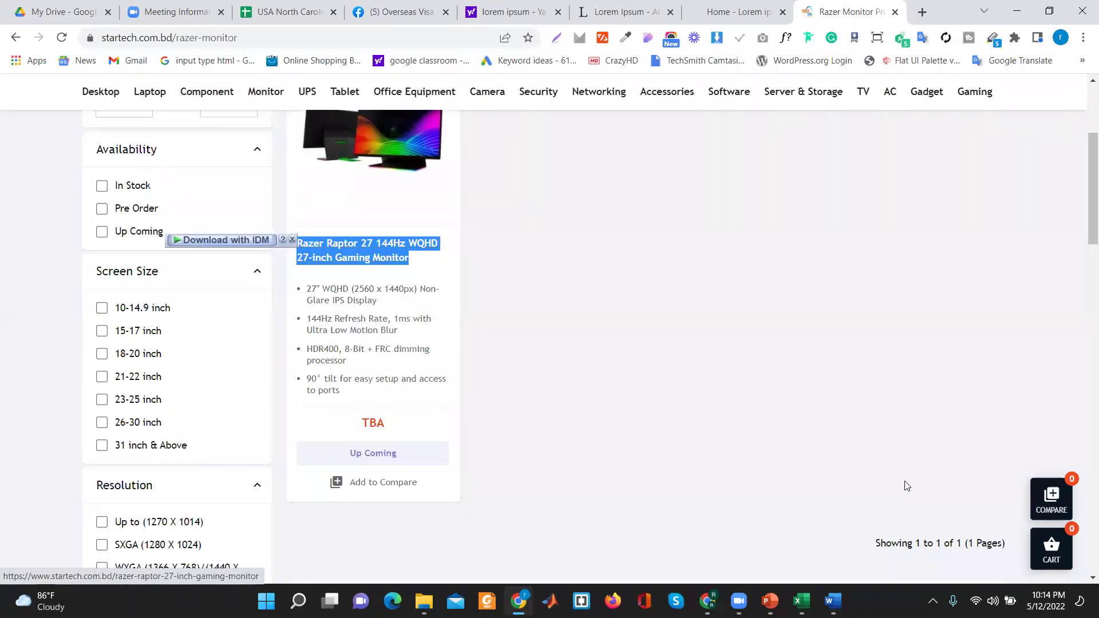
{"action": "left_click", "coordinate": [833, 601]}
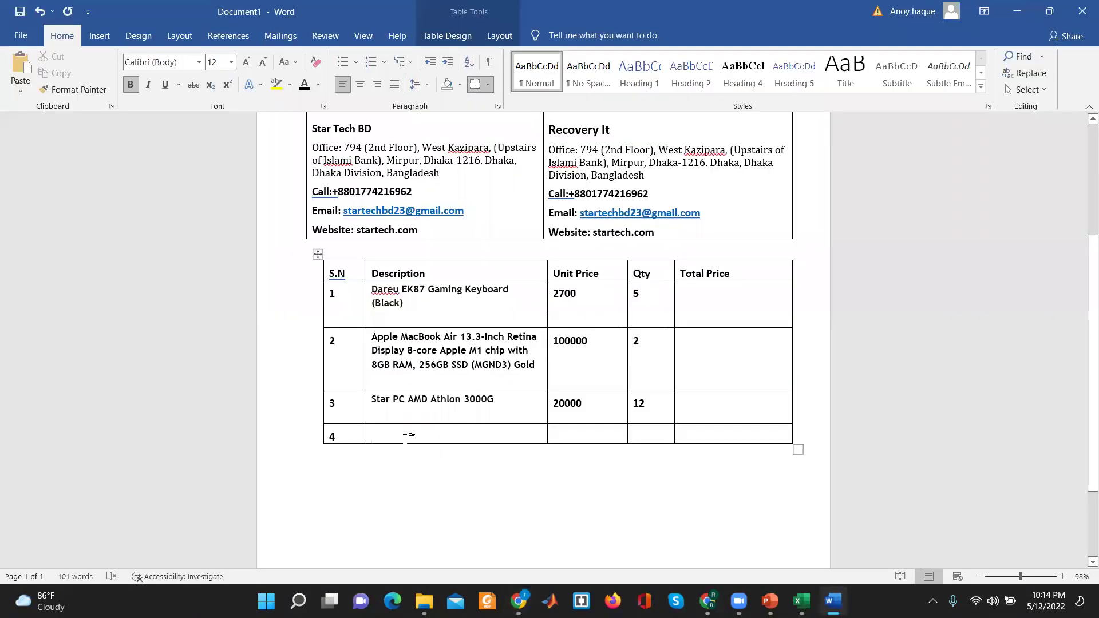
Paste the Razer Raptor 27 monitor into row 4 with unit price 30000 and quantity 8
{"action": "key", "text": "ctrl+v"}
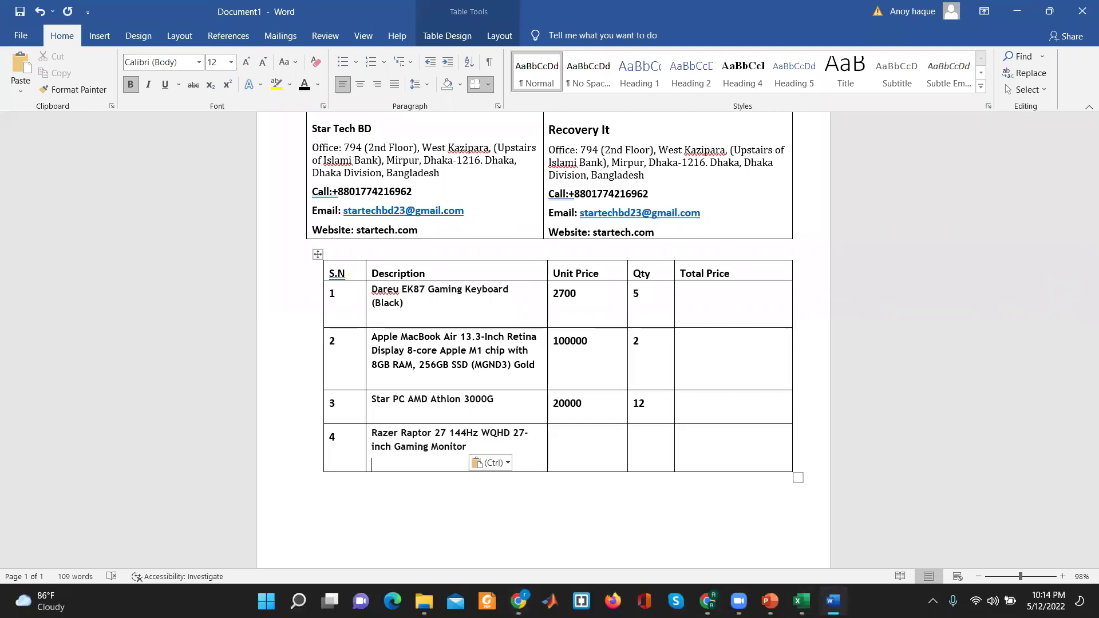
{"action": "left_click", "coordinate": [833, 601]}
{"action": "scroll", "coordinate": [387, 400], "scroll_direction": "down", "scroll_amount": 2}
{"action": "scroll", "coordinate": [400, 344], "scroll_direction": "down", "scroll_amount": 2}
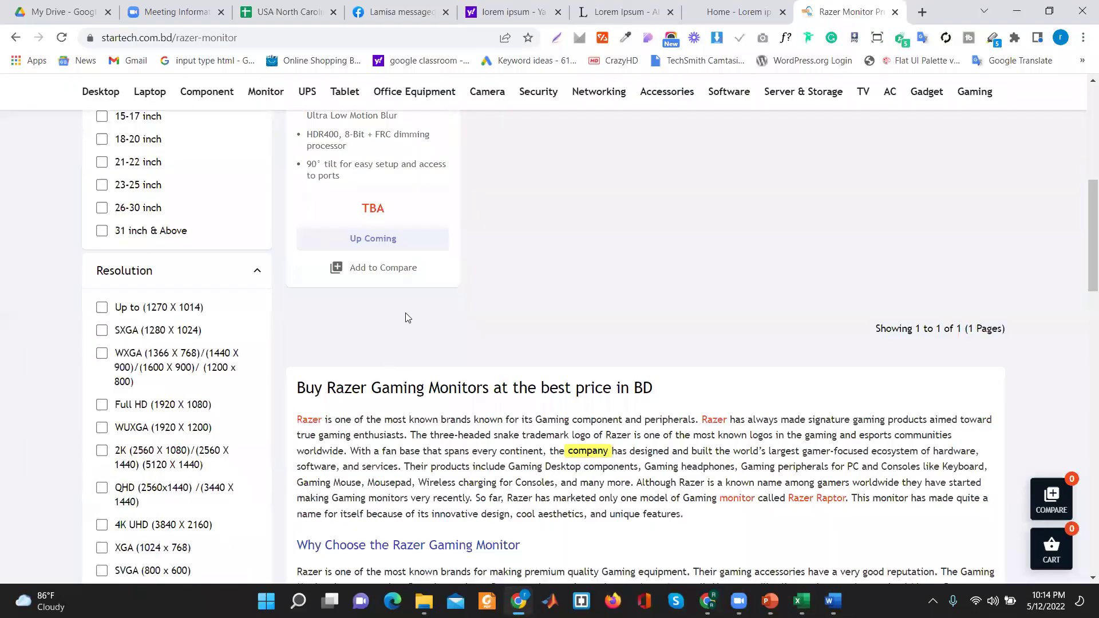
{"action": "scroll", "coordinate": [407, 314], "scroll_direction": "up", "scroll_amount": 5}
{"action": "left_click", "coordinate": [832, 601]}
{"action": "left_click", "coordinate": [586, 443]}
{"action": "type", "text": "30000"}
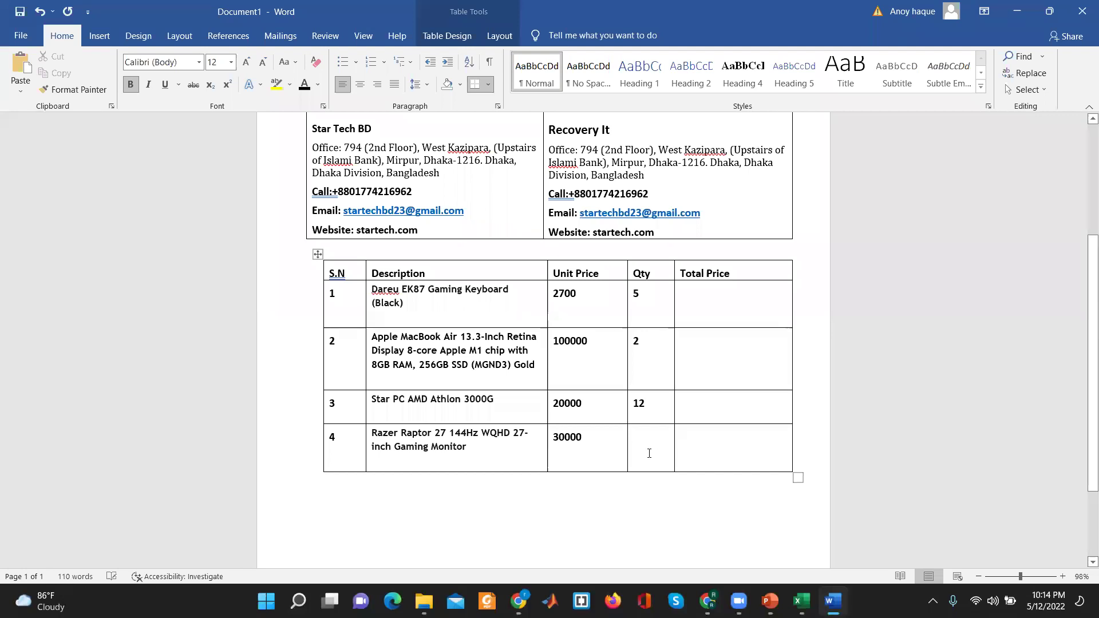
{"action": "type", "text": "8"}
{"action": "mouse_move", "coordinate": [322, 295]}
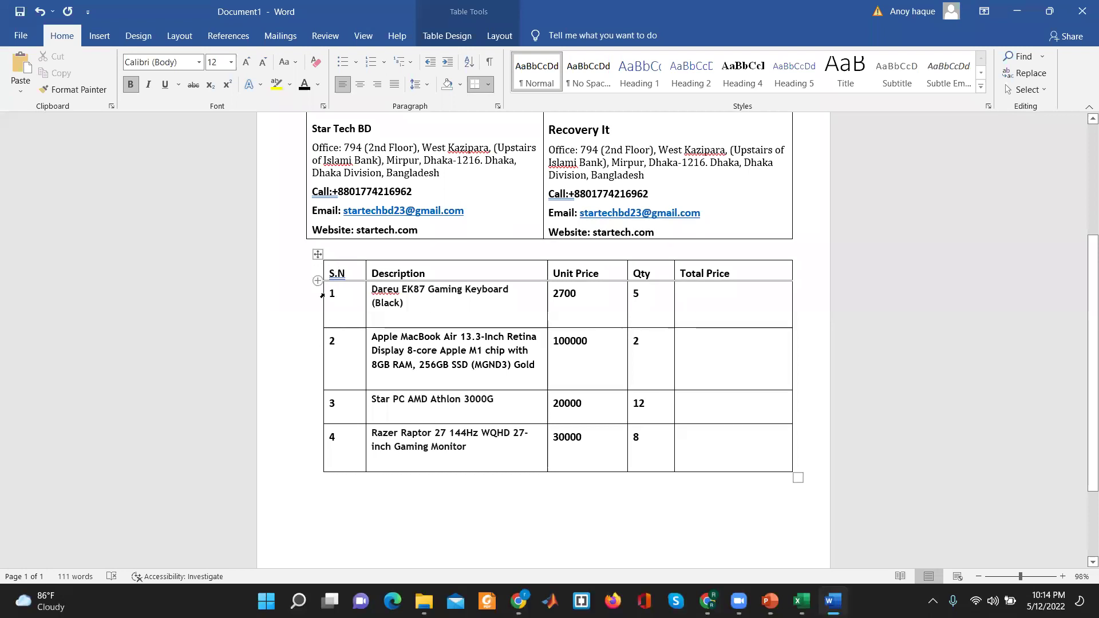
Widen the S.N column, shade the header row yellow and center its text
{"action": "mouse_move", "coordinate": [324, 294]}
{"action": "left_mouse_down"}
{"action": "mouse_move", "coordinate": [302, 297]}
{"action": "mouse_move", "coordinate": [852, 327]}
{"action": "left_mouse_up"}
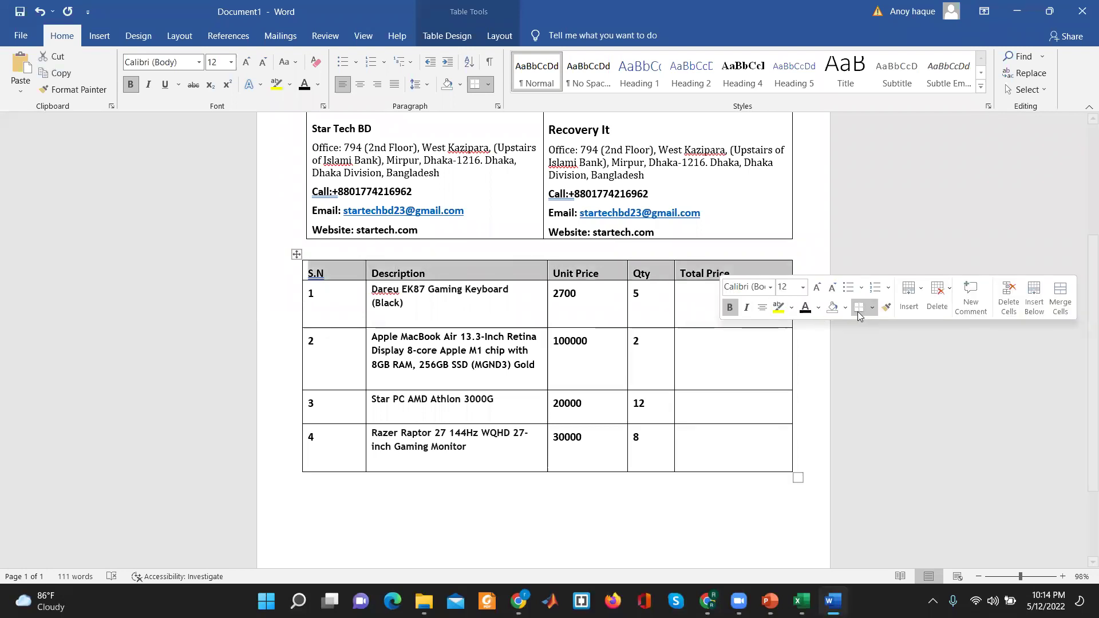
{"action": "left_click", "coordinate": [844, 307]}
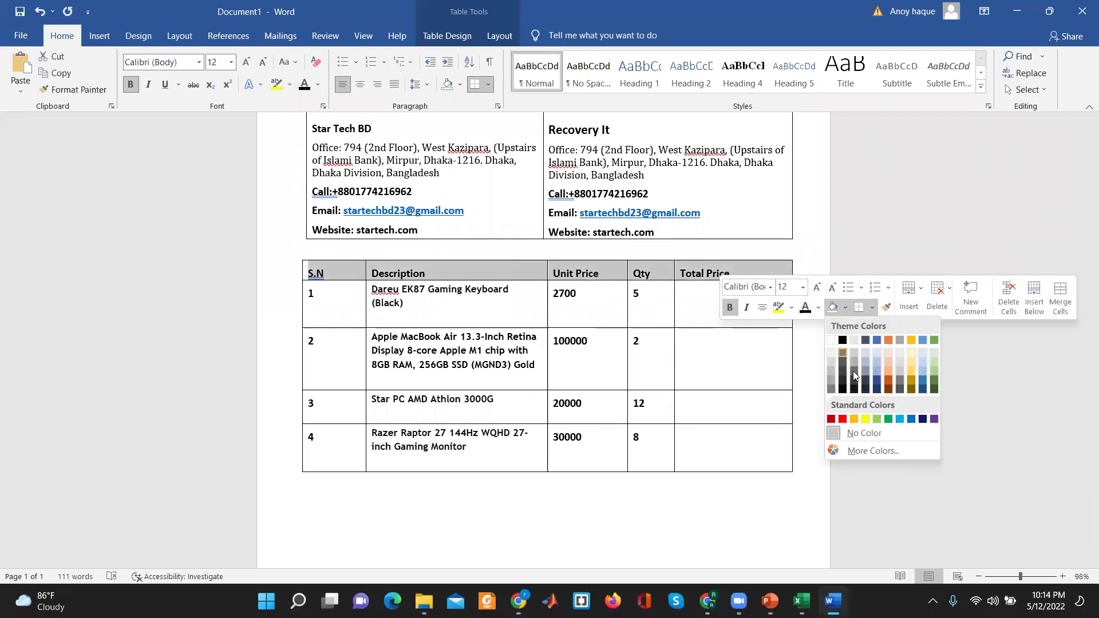
{"action": "left_click", "coordinate": [866, 419]}
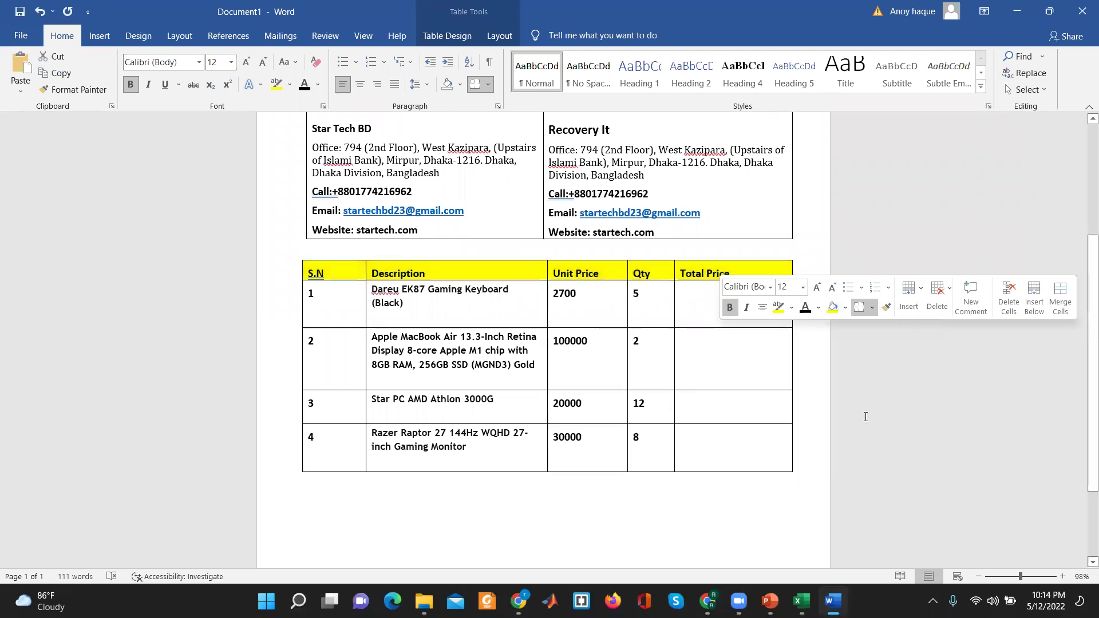
{"action": "left_click", "coordinate": [761, 308]}
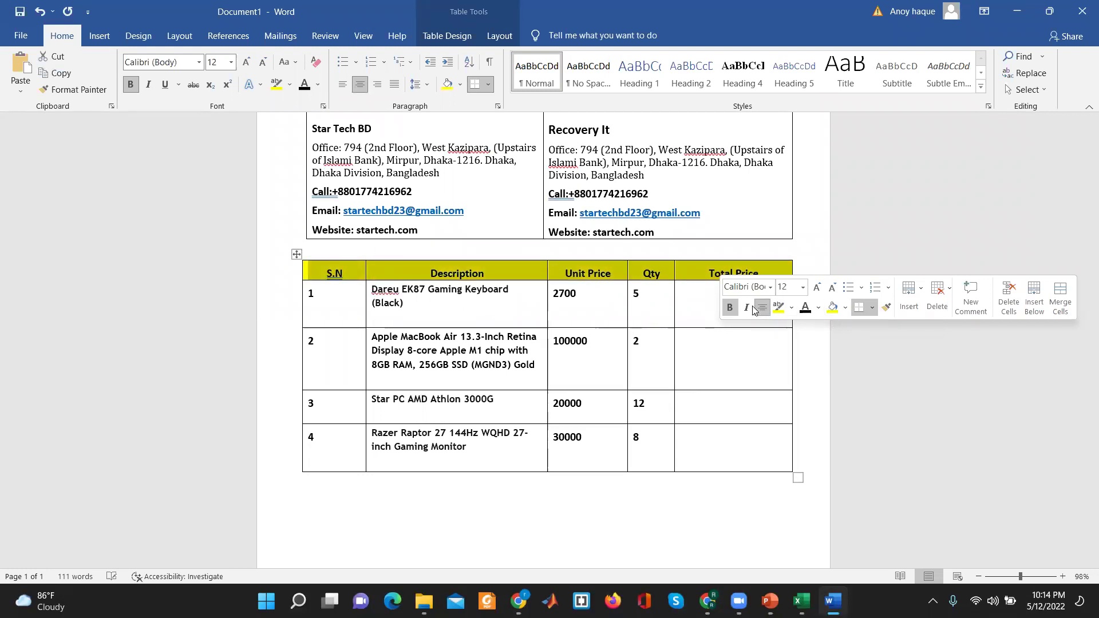
Set the header row text to 18 pt white
{"action": "left_click", "coordinate": [803, 287]}
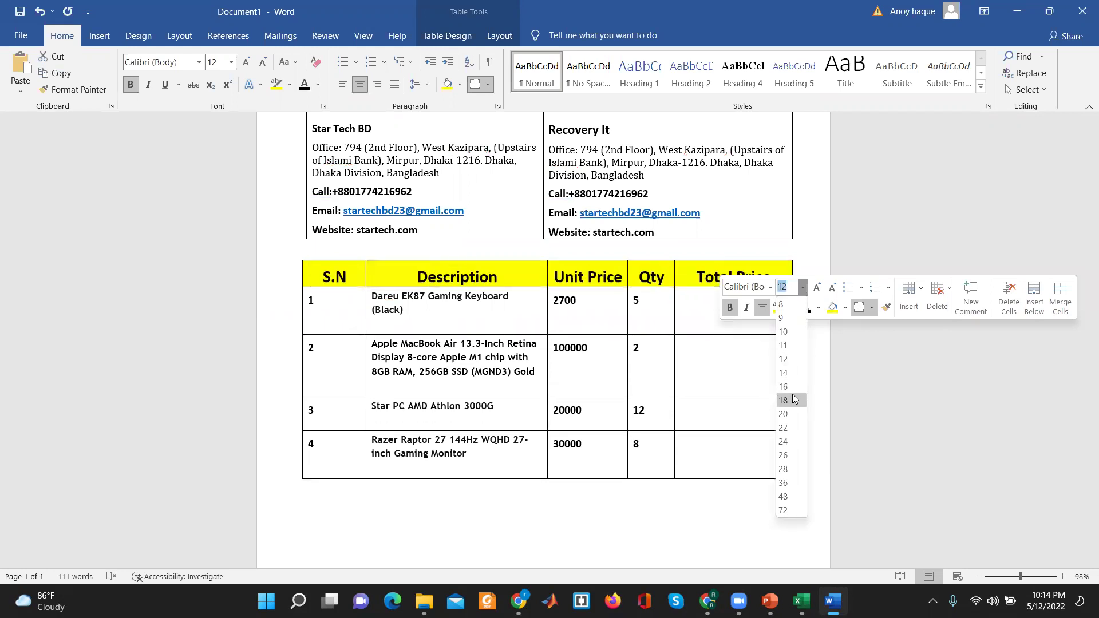
{"action": "left_click", "coordinate": [783, 400]}
{"action": "left_click", "coordinate": [817, 309]}
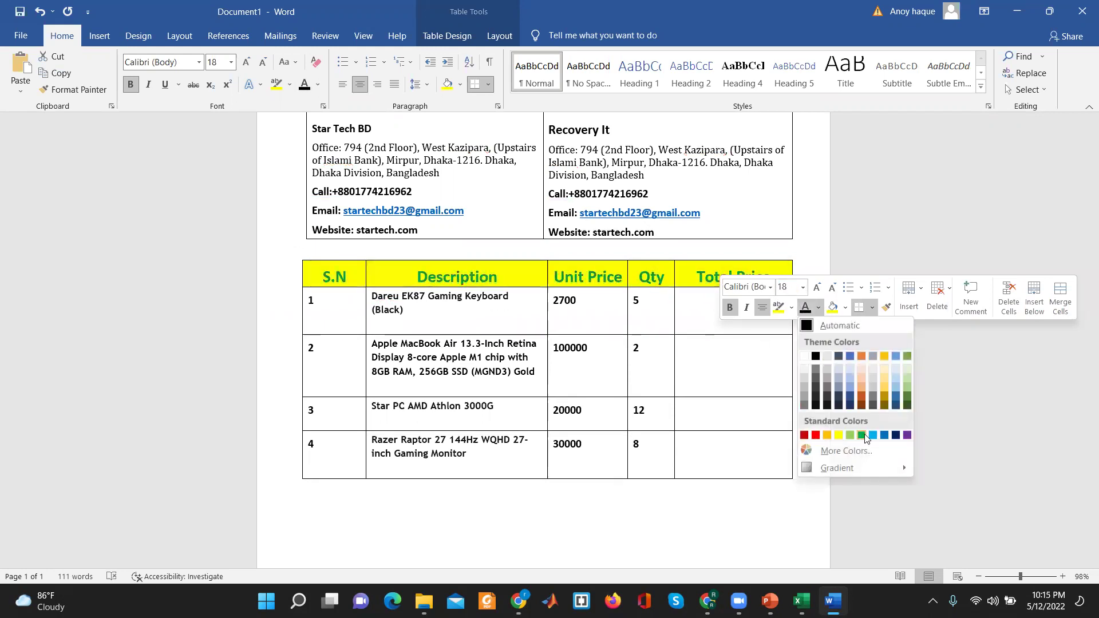
{"action": "left_click", "coordinate": [896, 436]}
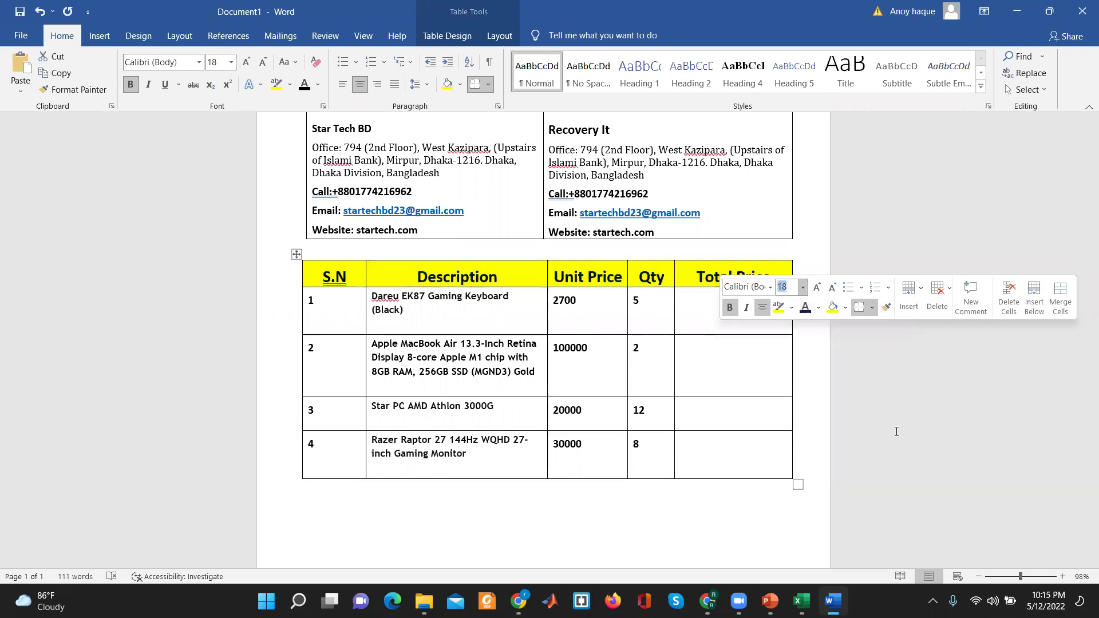
{"action": "left_click", "coordinate": [792, 307]}
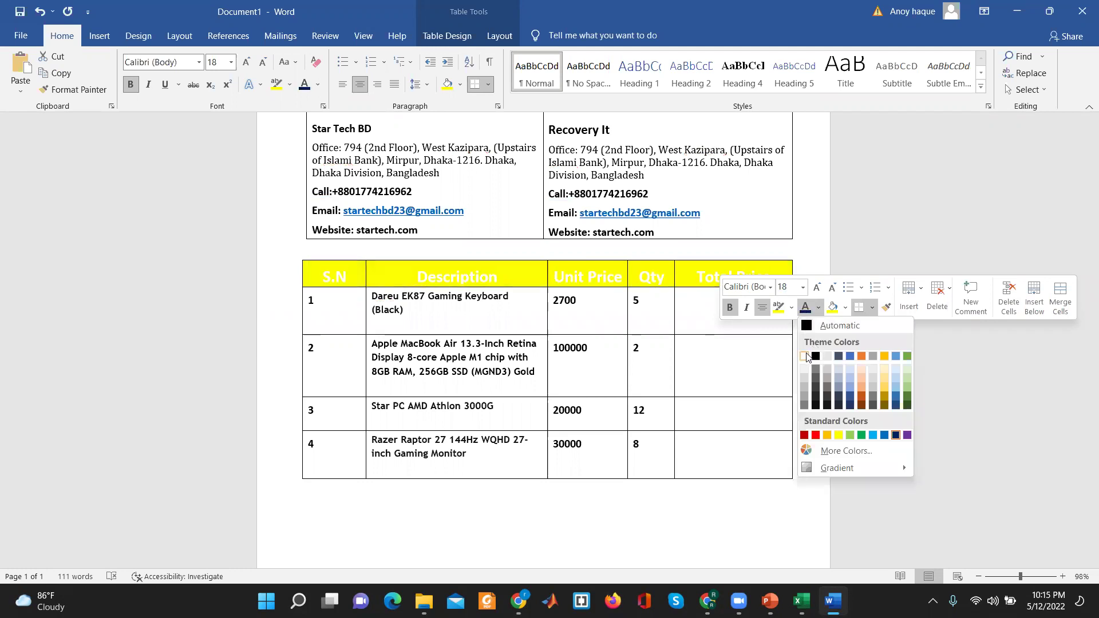
{"action": "left_click", "coordinate": [804, 356]}
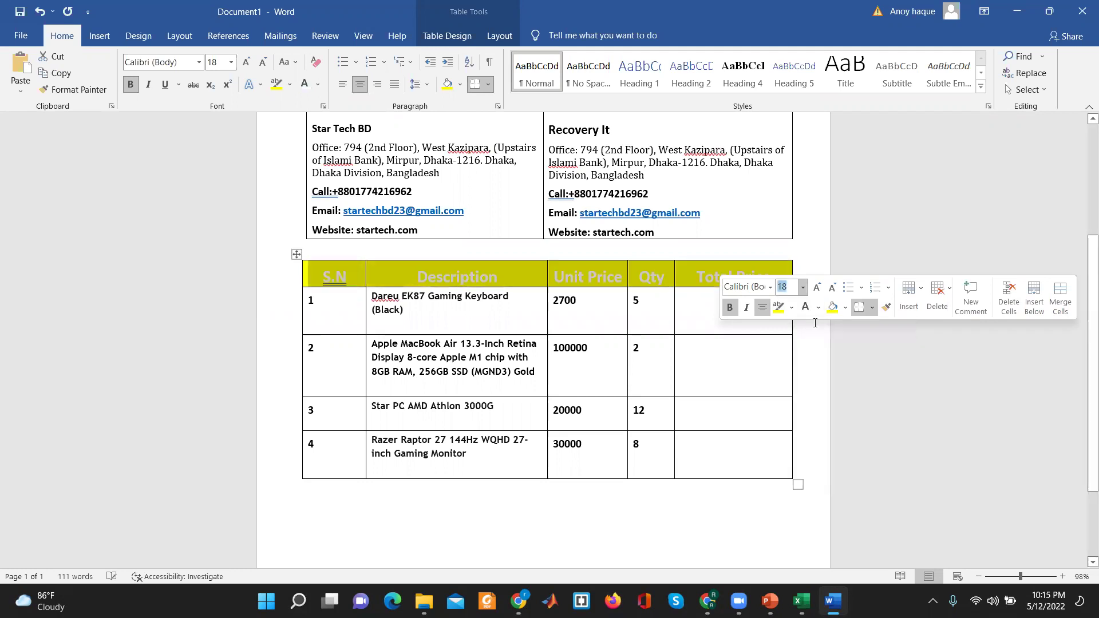
Change the header row shading from yellow to dark blue
{"action": "left_click", "coordinate": [845, 307]}
{"action": "left_click", "coordinate": [925, 416]}
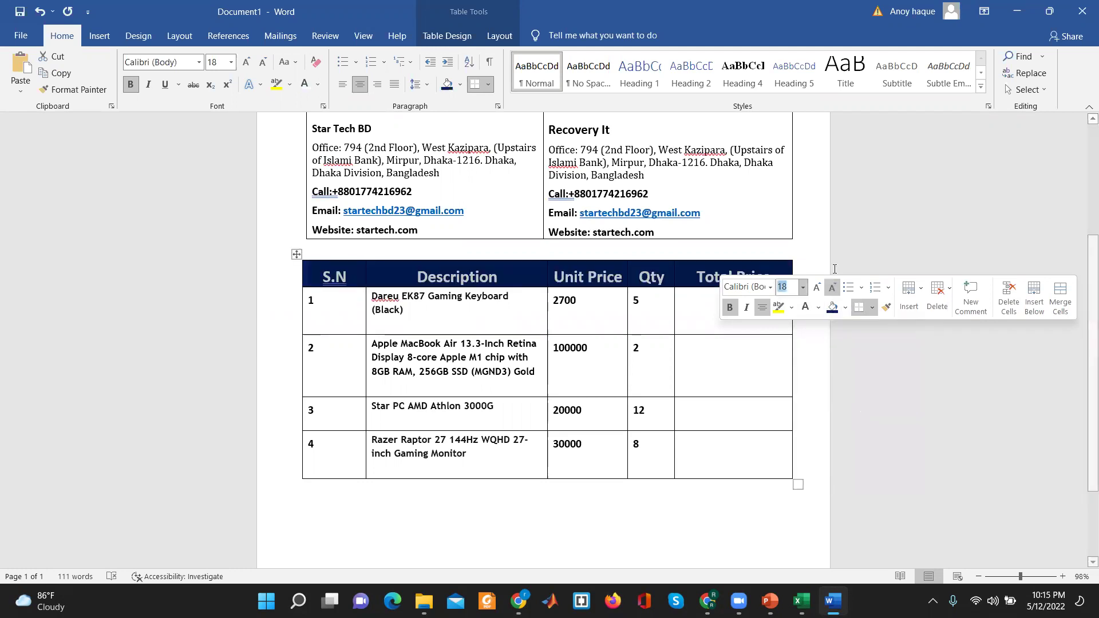
{"action": "left_click", "coordinate": [342, 312]}
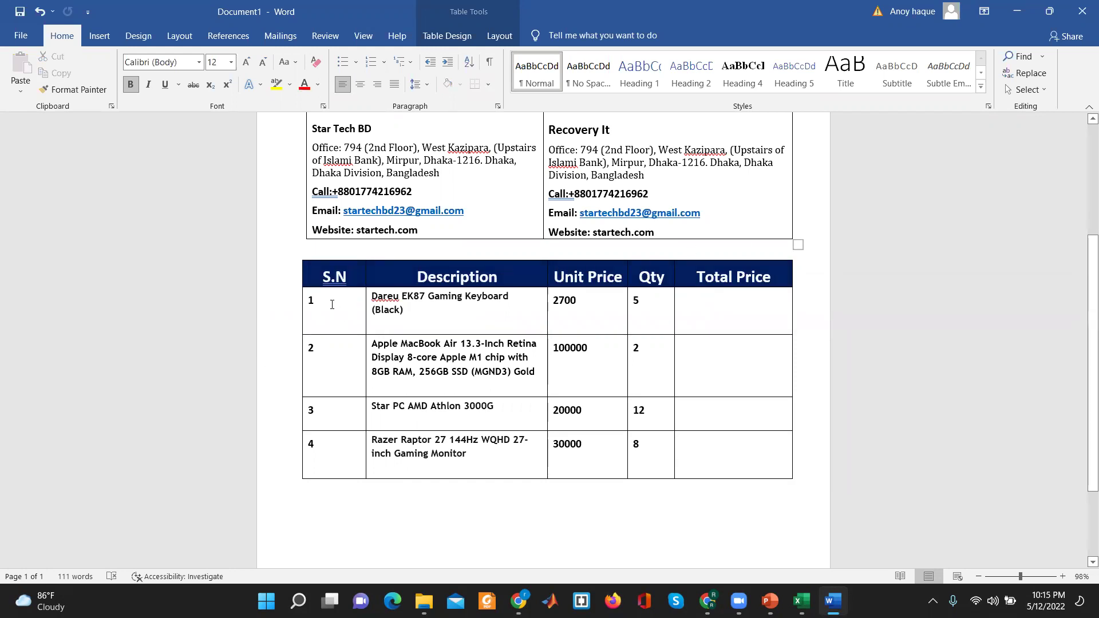
Center the S.N numbers 1–4 and set them to size 20
{"action": "left_click_drag", "start_coordinate": [332, 304], "coordinate": [326, 453]}
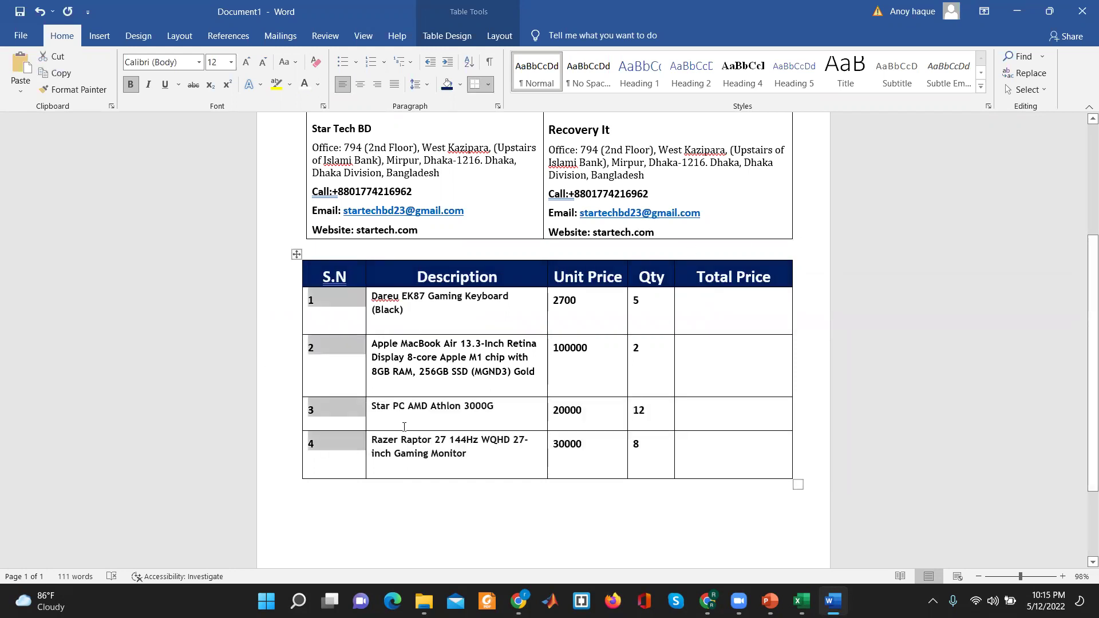
{"action": "left_click", "coordinate": [267, 332]}
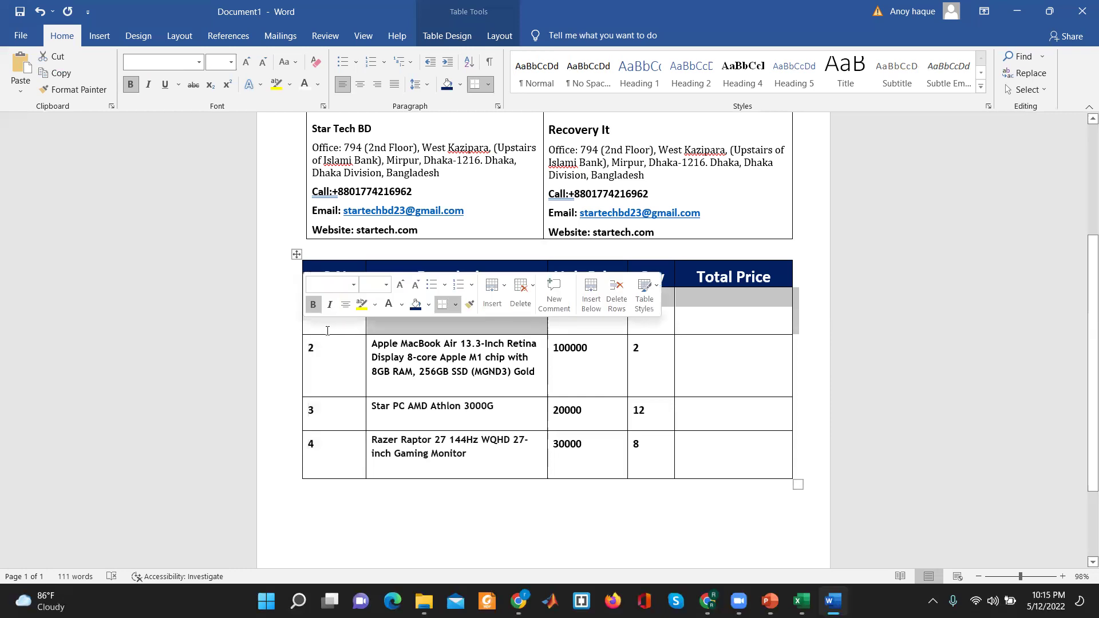
{"action": "left_click_drag", "start_coordinate": [328, 331], "coordinate": [330, 452]}
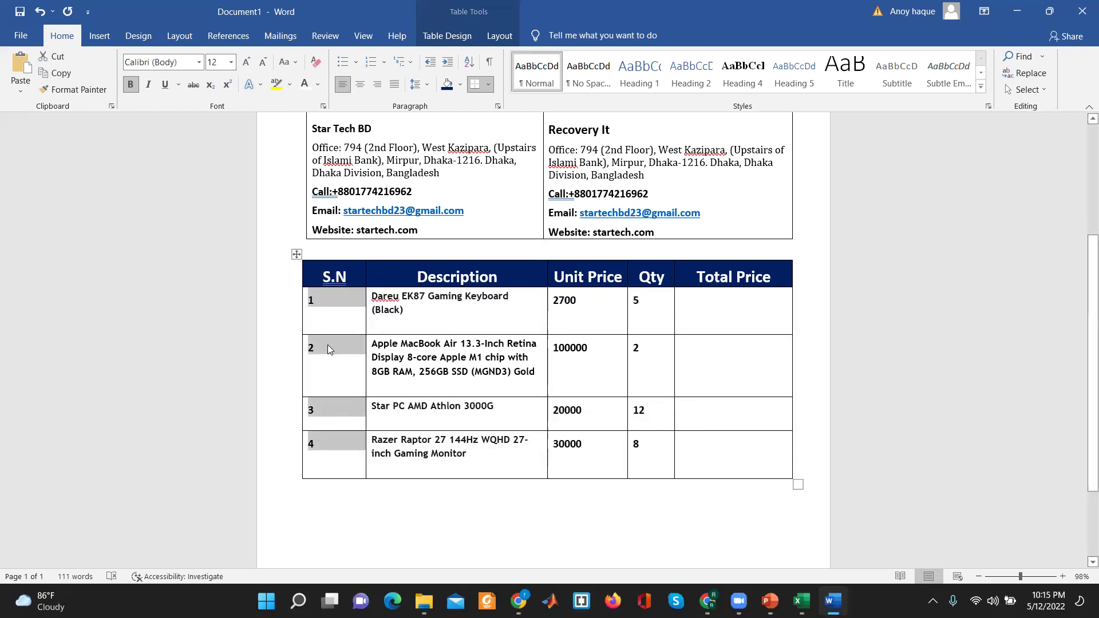
{"action": "right_click", "coordinate": [336, 312]}
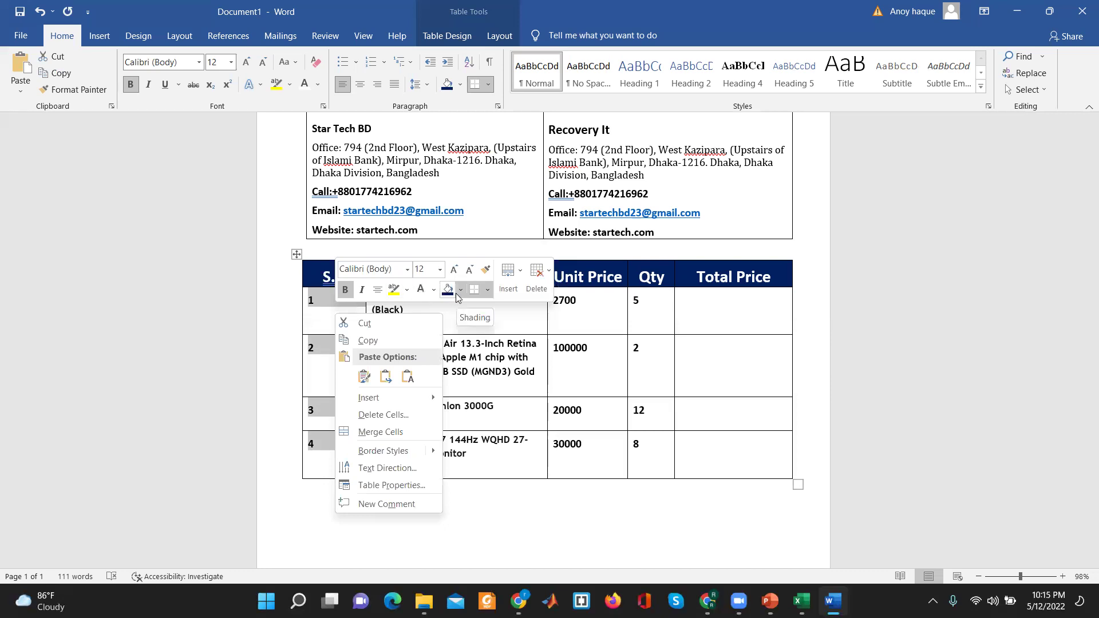
{"action": "left_click", "coordinate": [377, 289]}
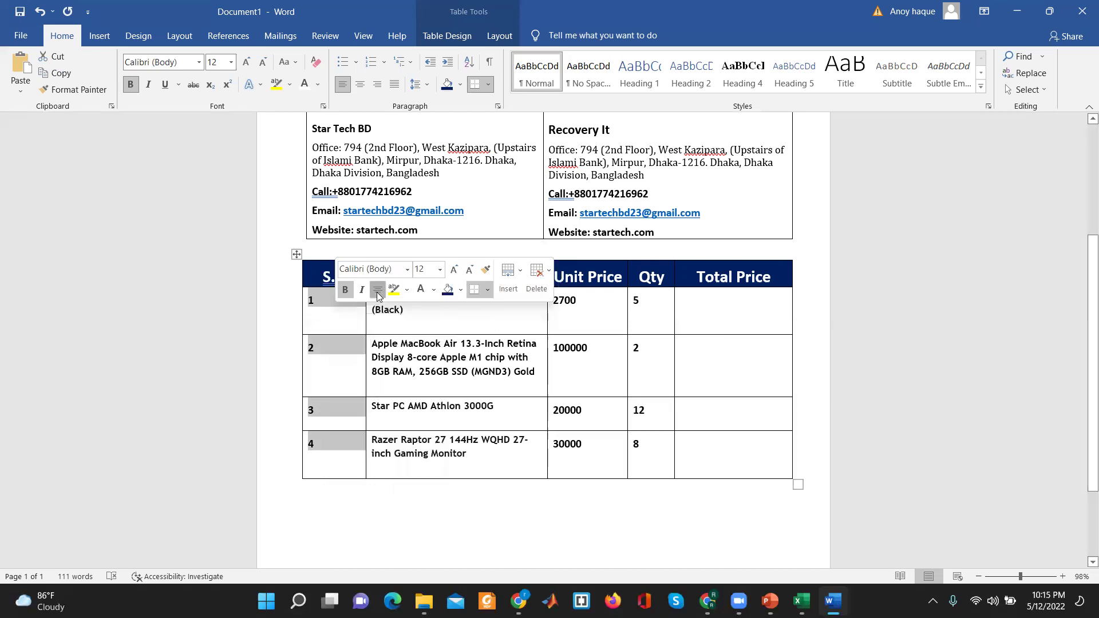
{"action": "left_click", "coordinate": [440, 270]}
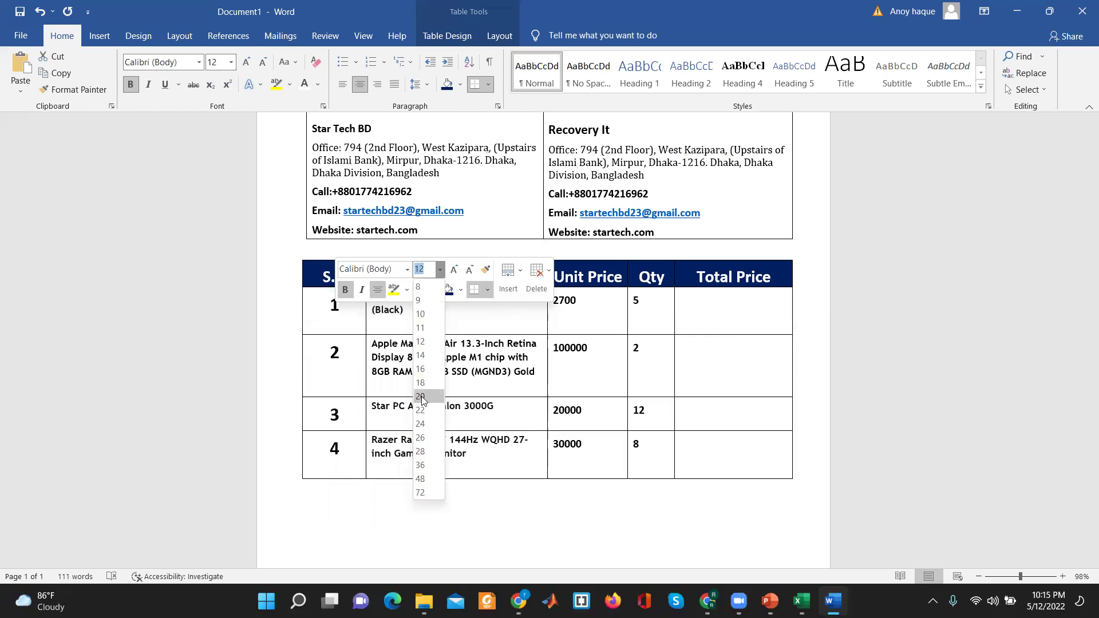
{"action": "left_click", "coordinate": [421, 397]}
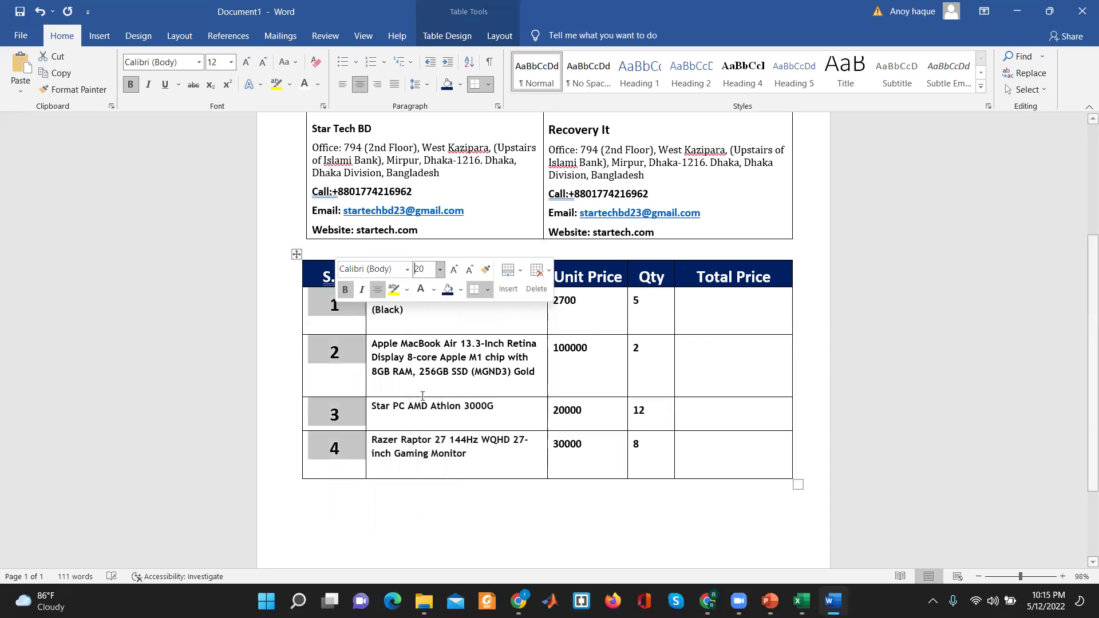
Shade the S.N cells 1–4 yellow
{"action": "left_click", "coordinate": [433, 289]}
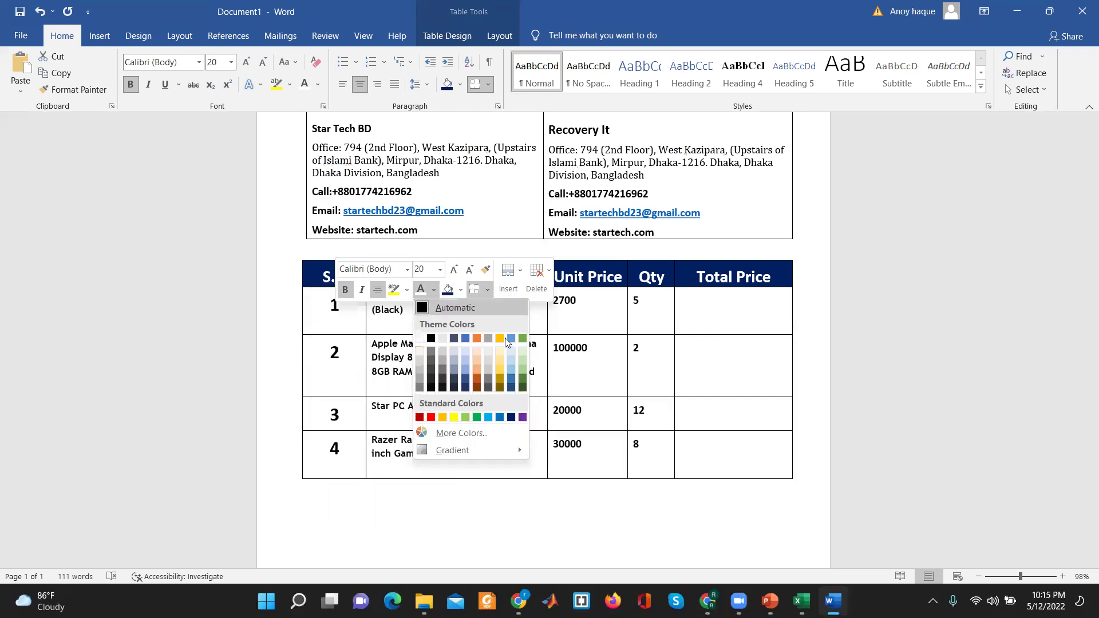
{"action": "left_click", "coordinate": [461, 289]}
{"action": "left_click", "coordinate": [460, 289]}
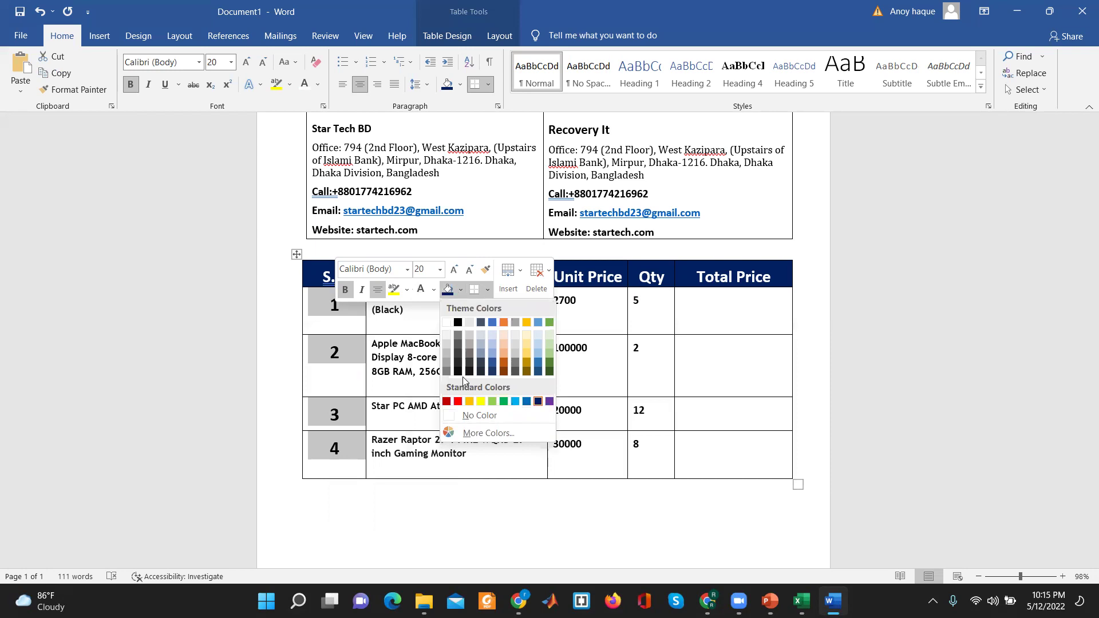
{"action": "left_click", "coordinate": [479, 403]}
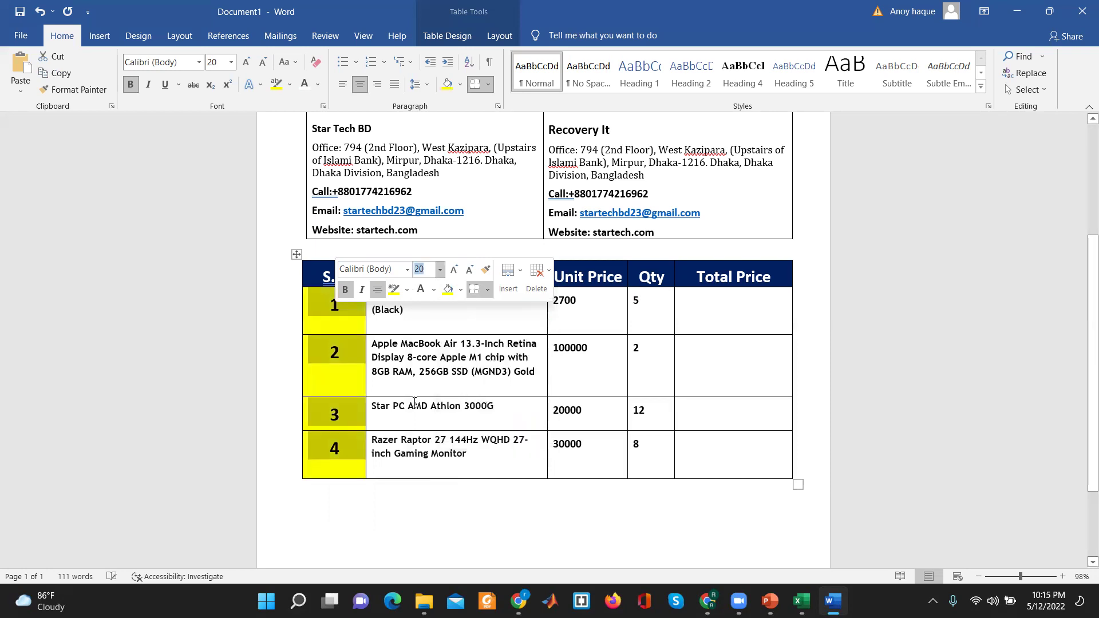
{"action": "left_click", "coordinate": [326, 491]}
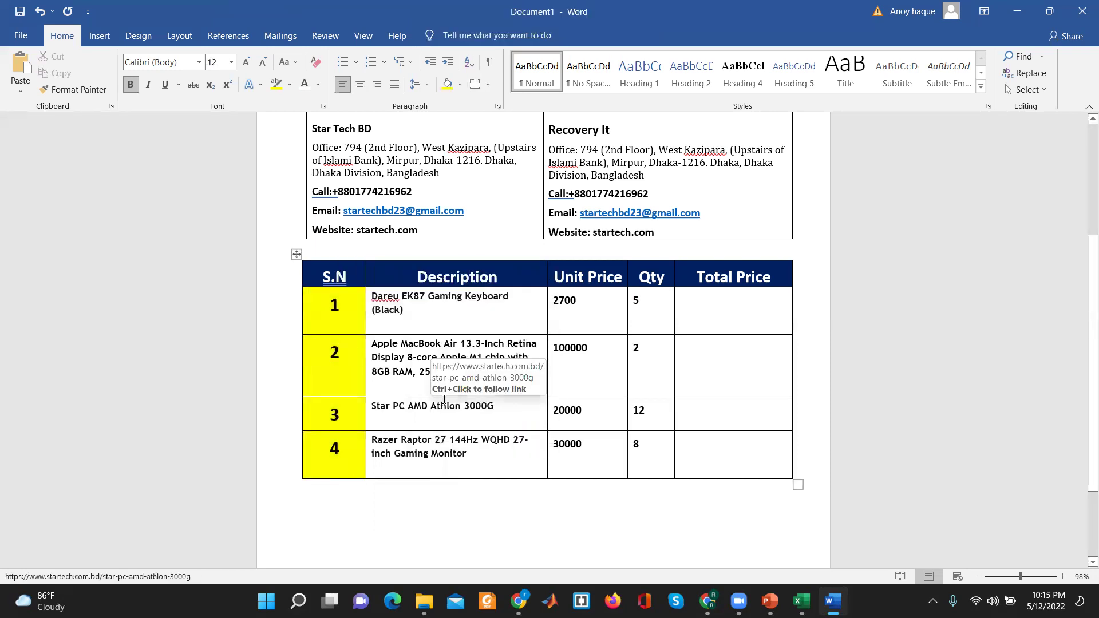
Enter Total Prices 13500, 200000, 240000 and 240000 for product rows 1–4
{"action": "left_click", "coordinate": [708, 318]}
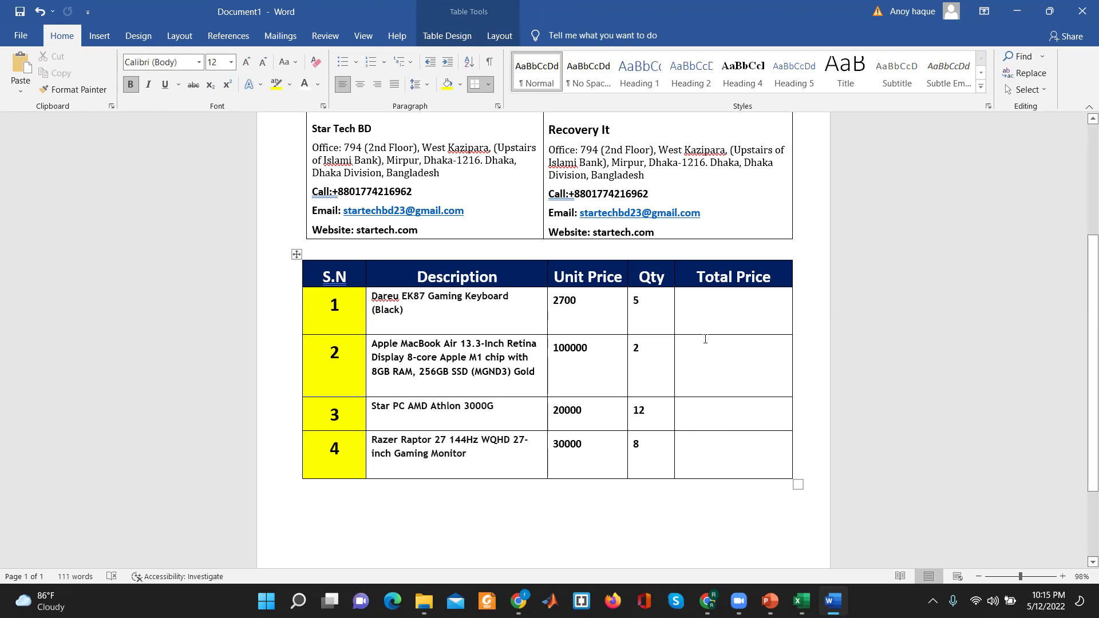
{"action": "type", "text": "13500"}
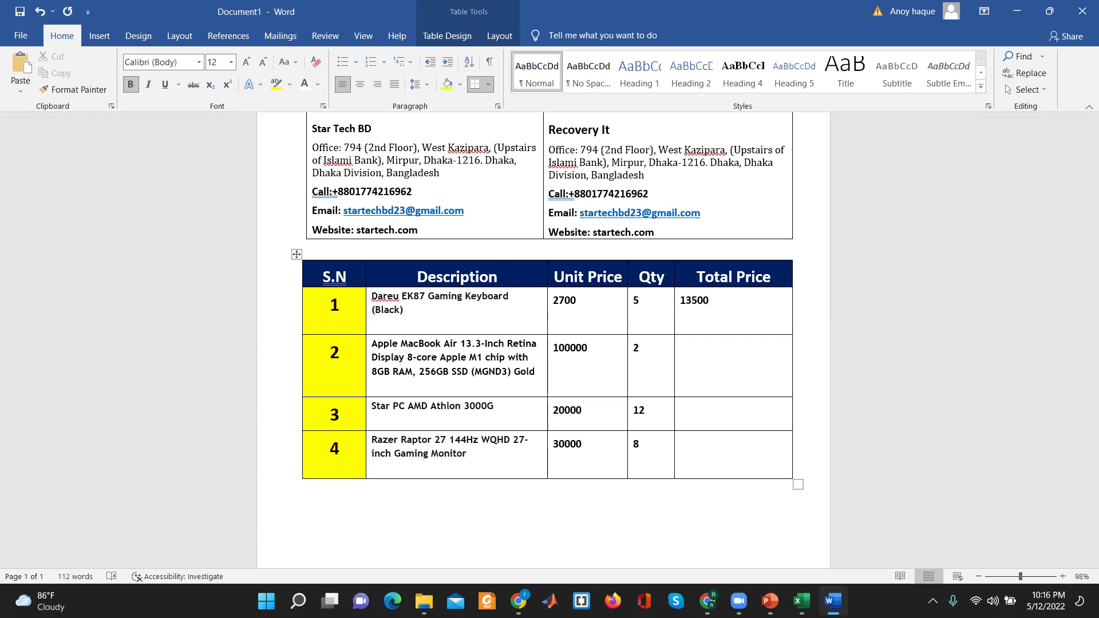
{"action": "left_click", "coordinate": [709, 348]}
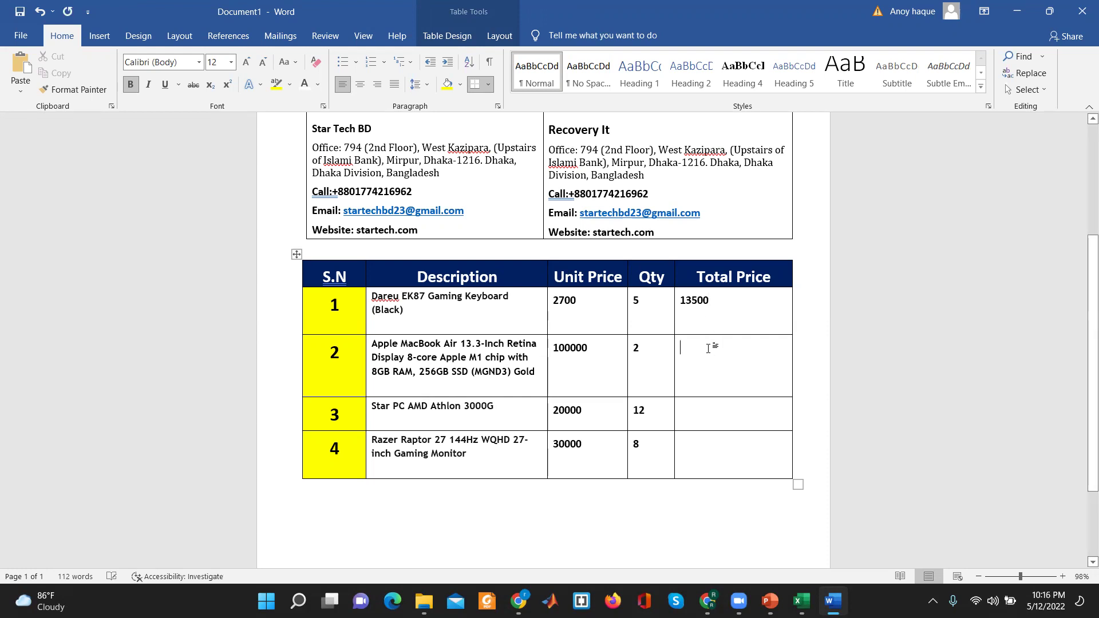
{"action": "type", "text": "20000"}
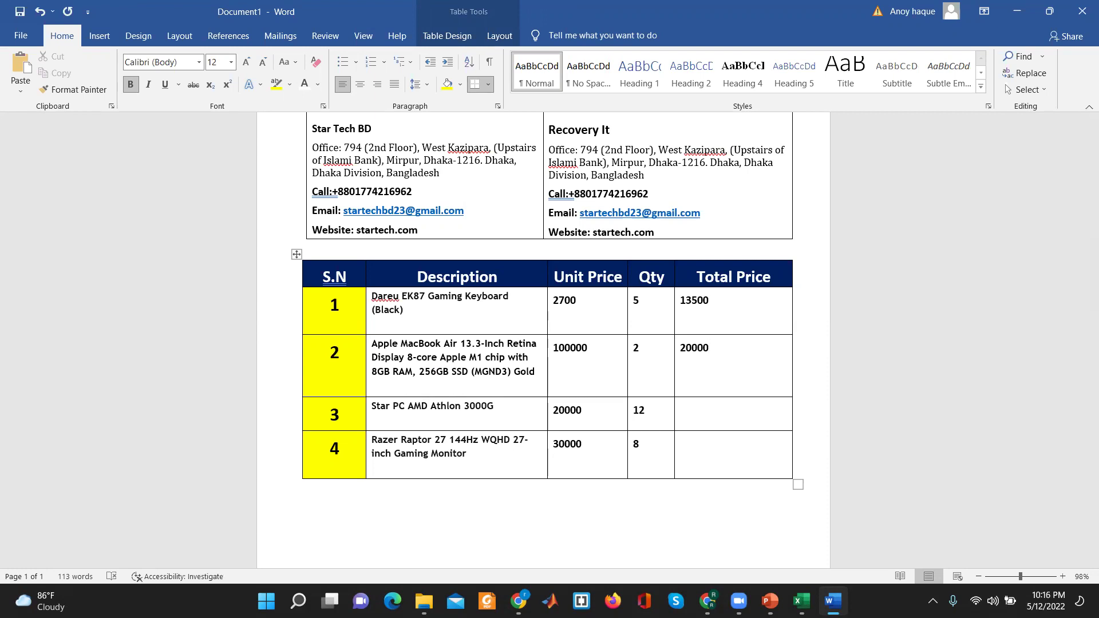
{"action": "type", "text": "0"}
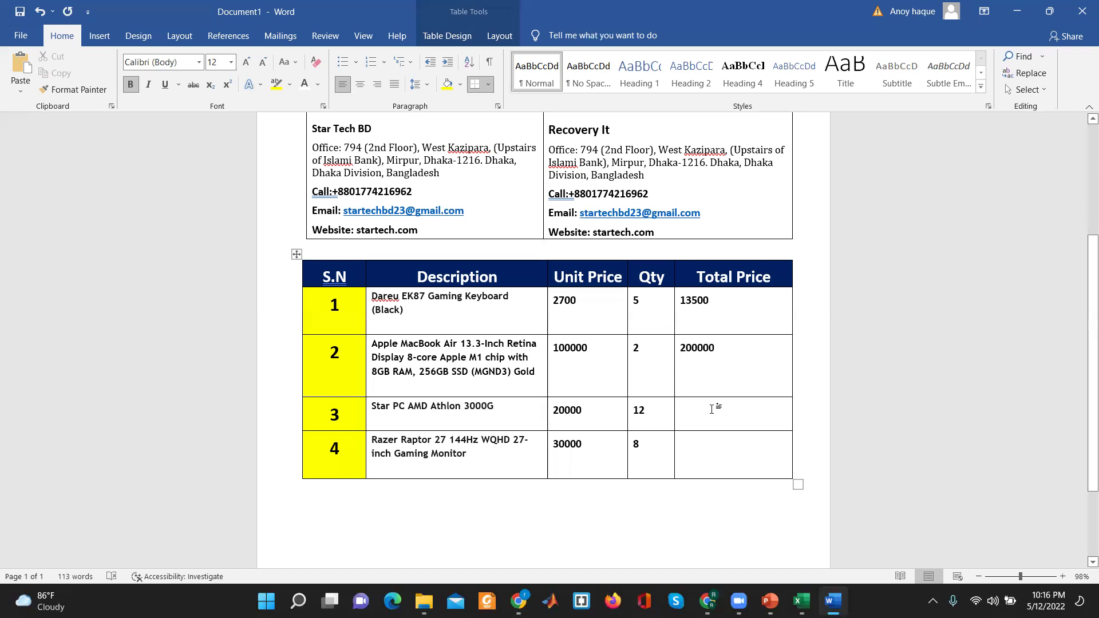
{"action": "left_click", "coordinate": [712, 410]}
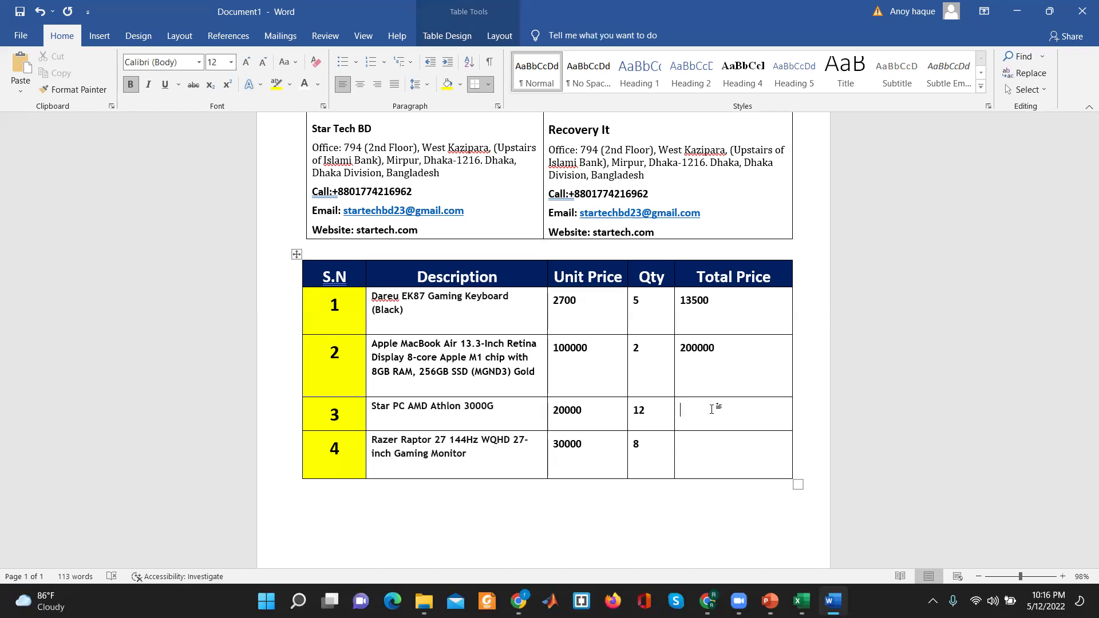
{"action": "type", "text": "24000"}
{"action": "type", "text": "0"}
{"action": "left_click", "coordinate": [716, 442]}
{"action": "type", "text": "240000"}
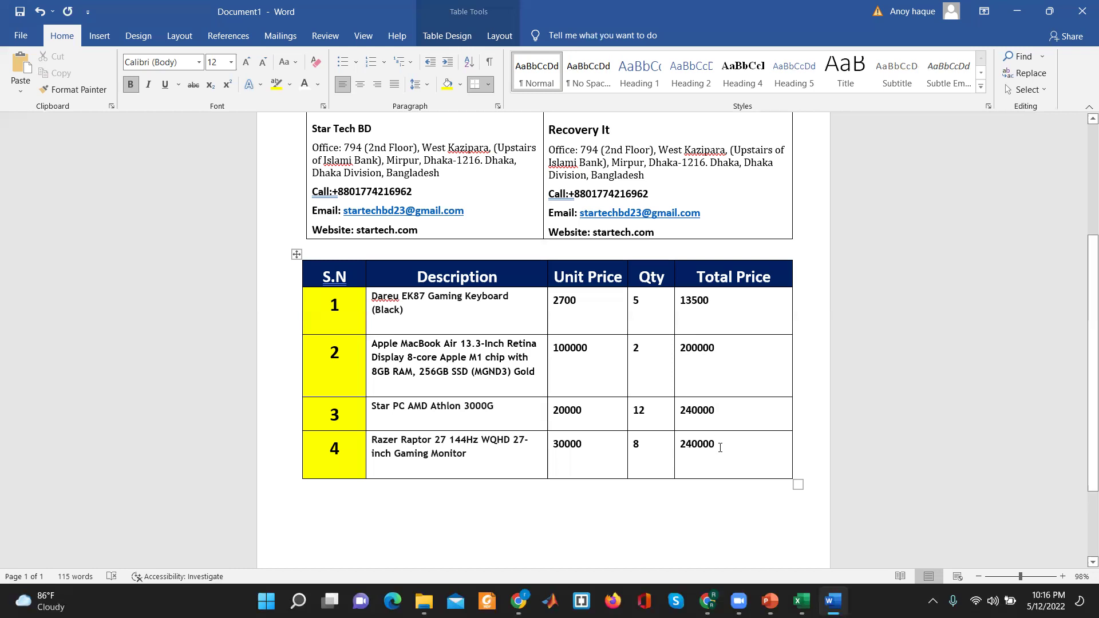
Apply the orange Grid Table style from the Table Design gallery to the product table
{"action": "left_click", "coordinate": [295, 254]}
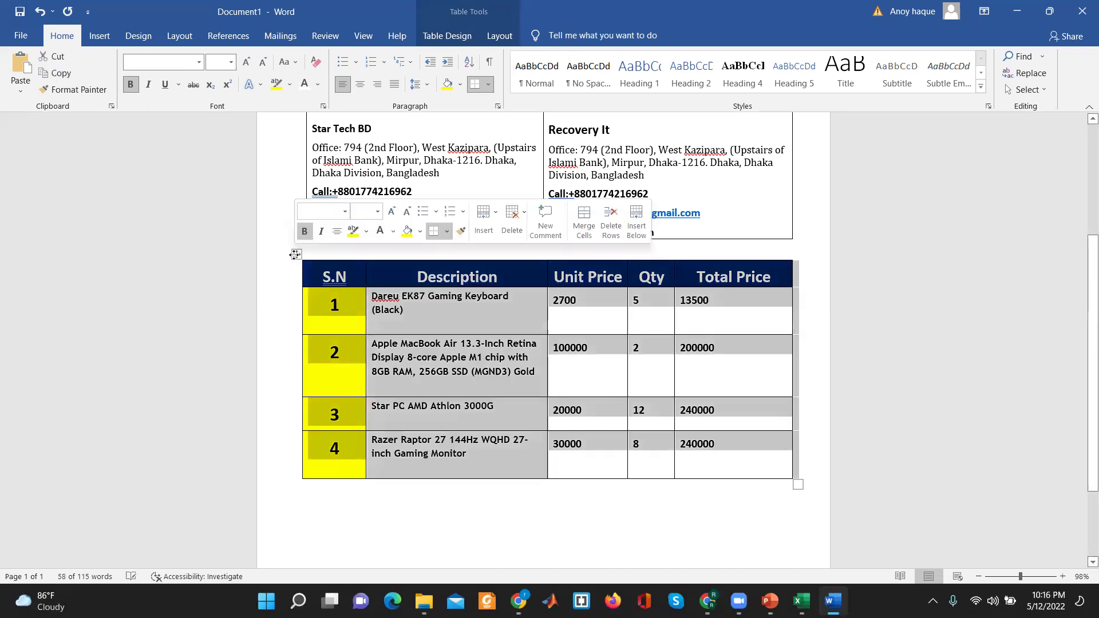
{"action": "left_click", "coordinate": [436, 36]}
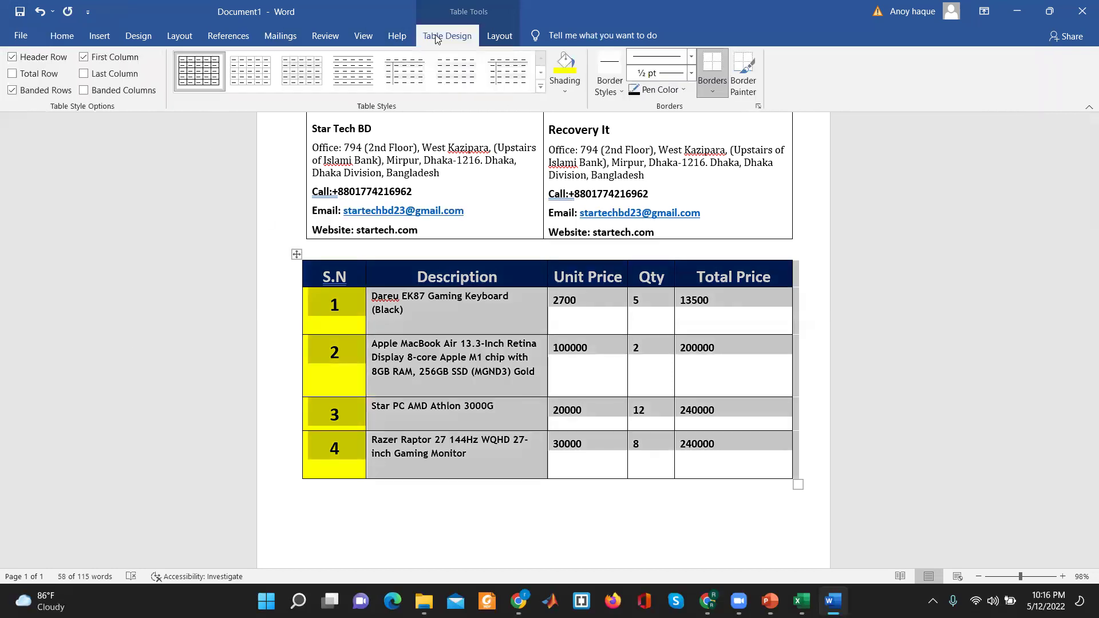
{"action": "left_click", "coordinate": [541, 86]}
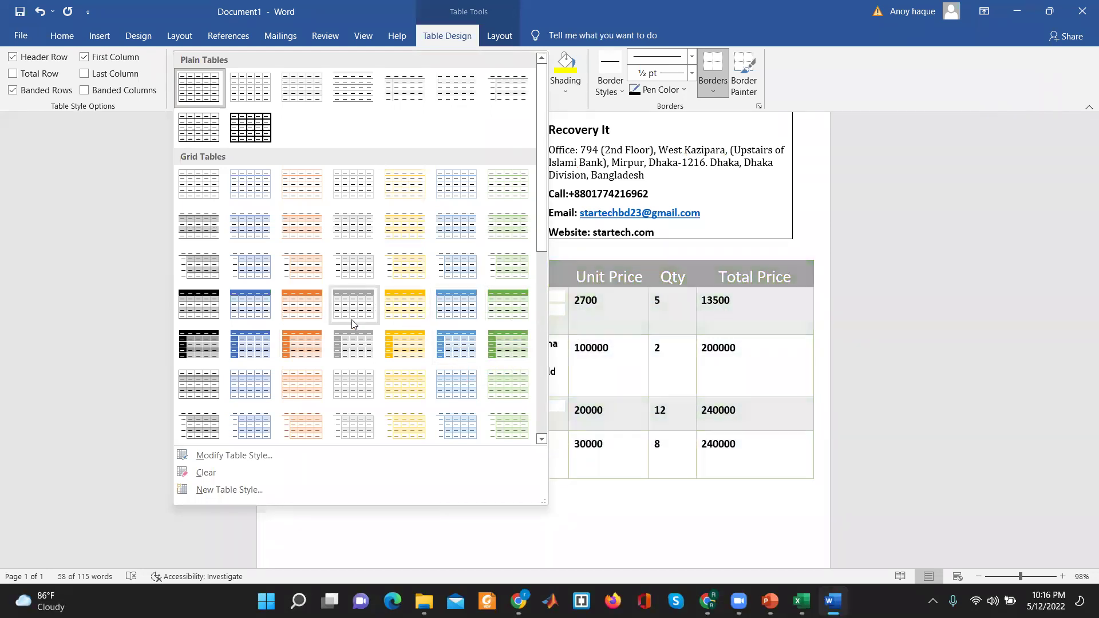
{"action": "left_click", "coordinate": [300, 312]}
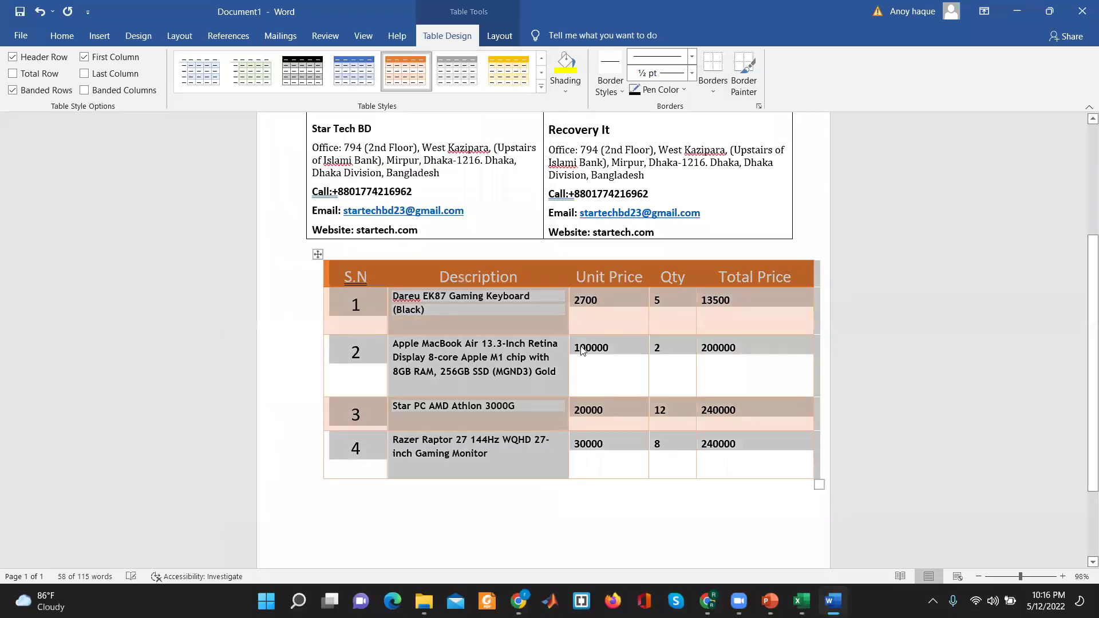
{"action": "left_click", "coordinate": [795, 223]}
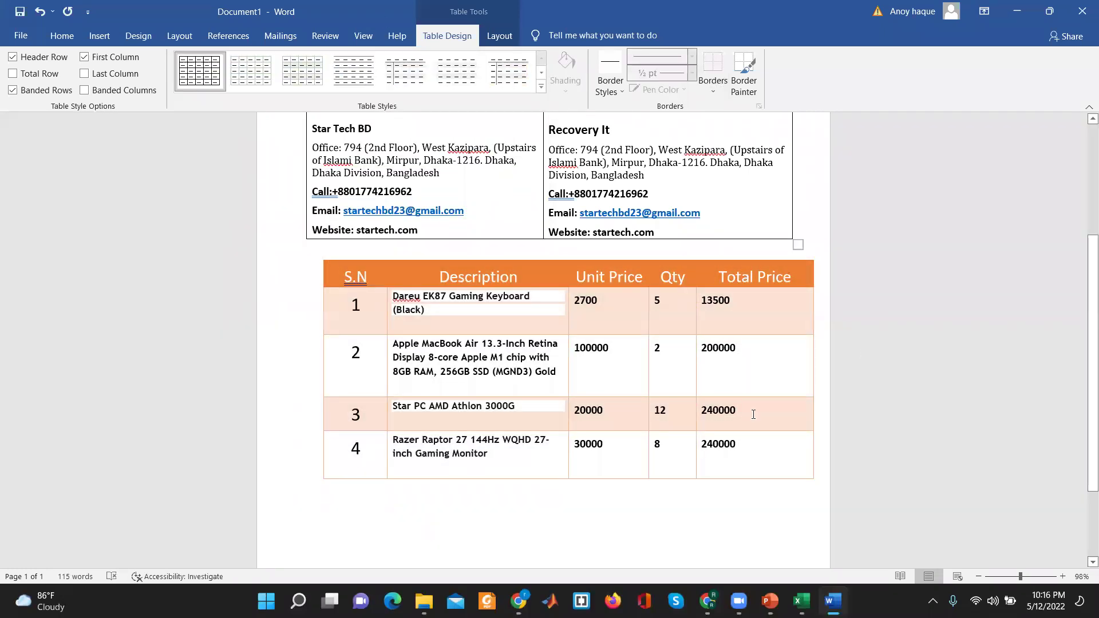
{"action": "scroll", "coordinate": [687, 429], "scroll_direction": "down", "scroll_amount": 1}
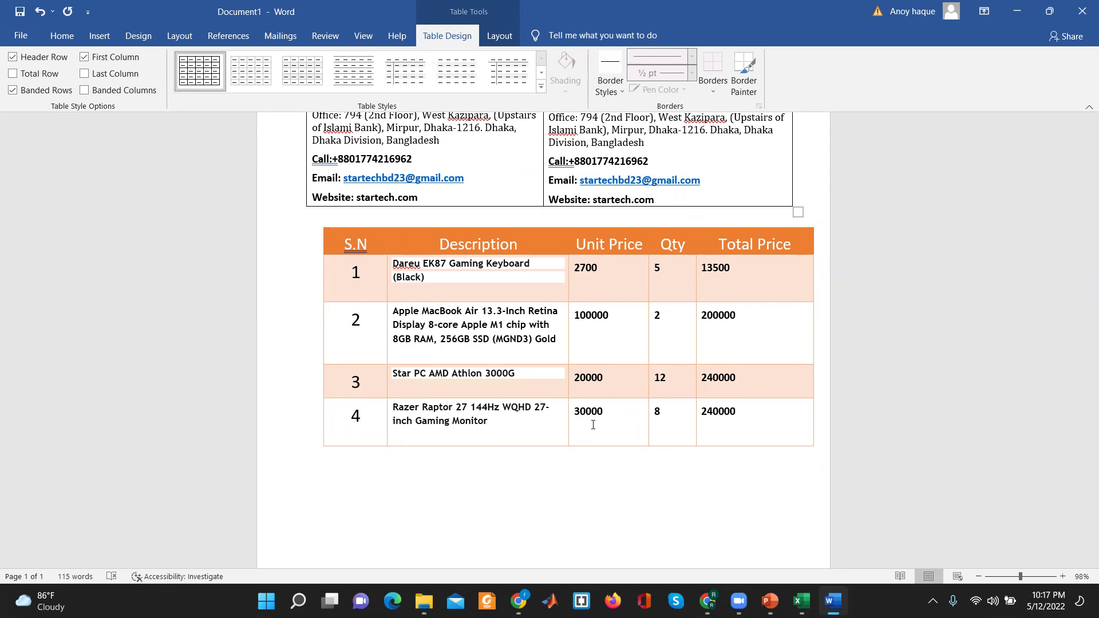
Insert an empty row above the Razer Raptor monitor row
{"action": "right_click", "coordinate": [459, 446]}
{"action": "mouse_move", "coordinate": [493, 313]}
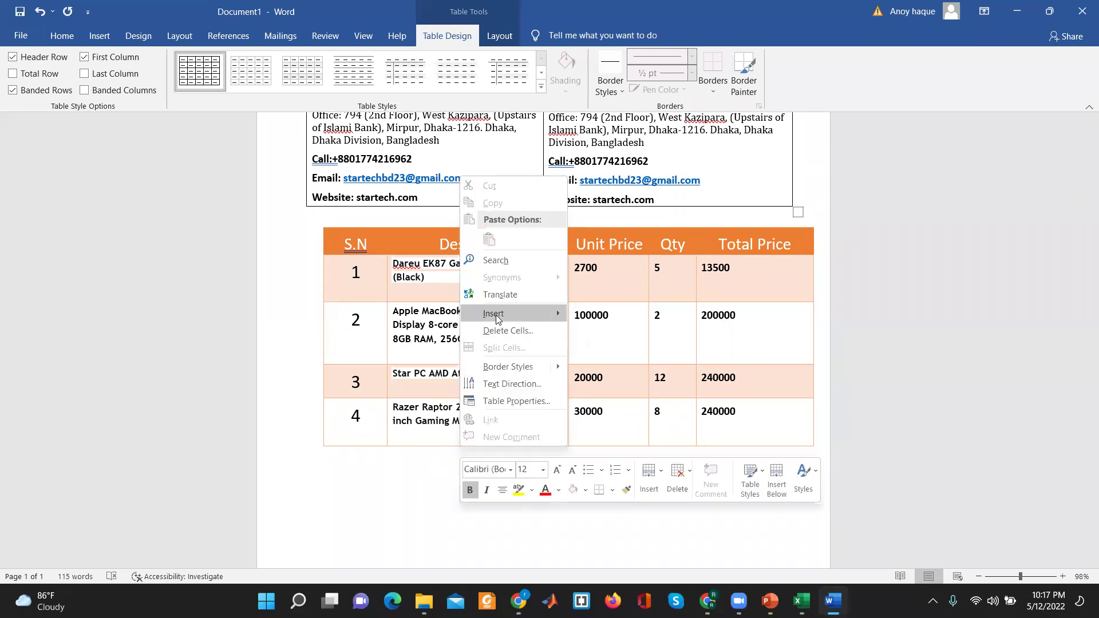
{"action": "scroll", "coordinate": [555, 456], "scroll_direction": "up", "scroll_amount": 2}
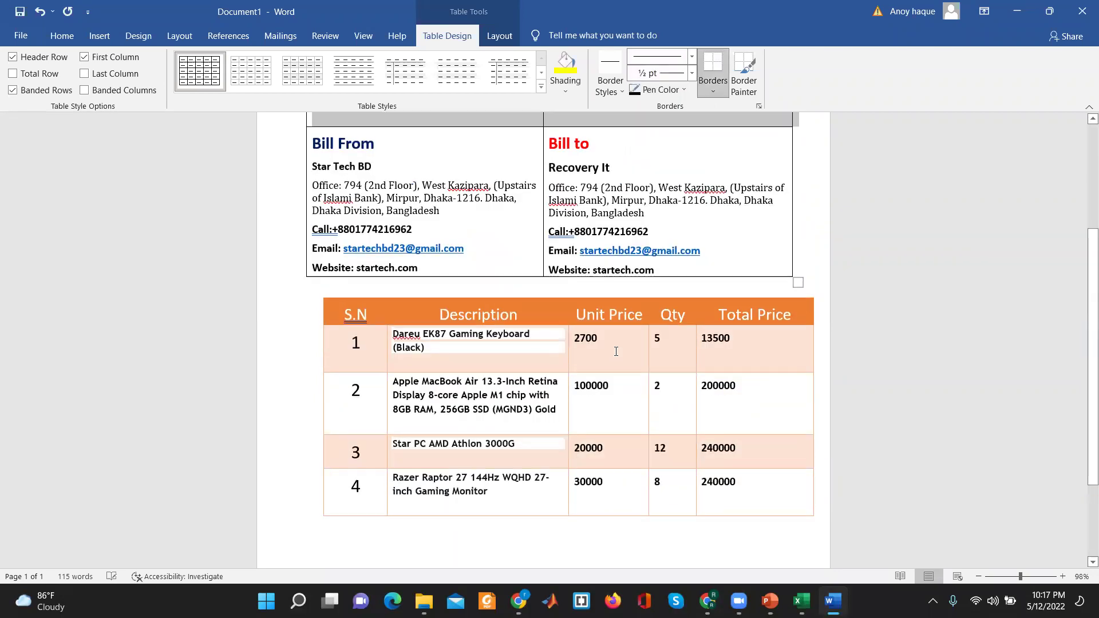
{"action": "scroll", "coordinate": [508, 417], "scroll_direction": "down", "scroll_amount": 3}
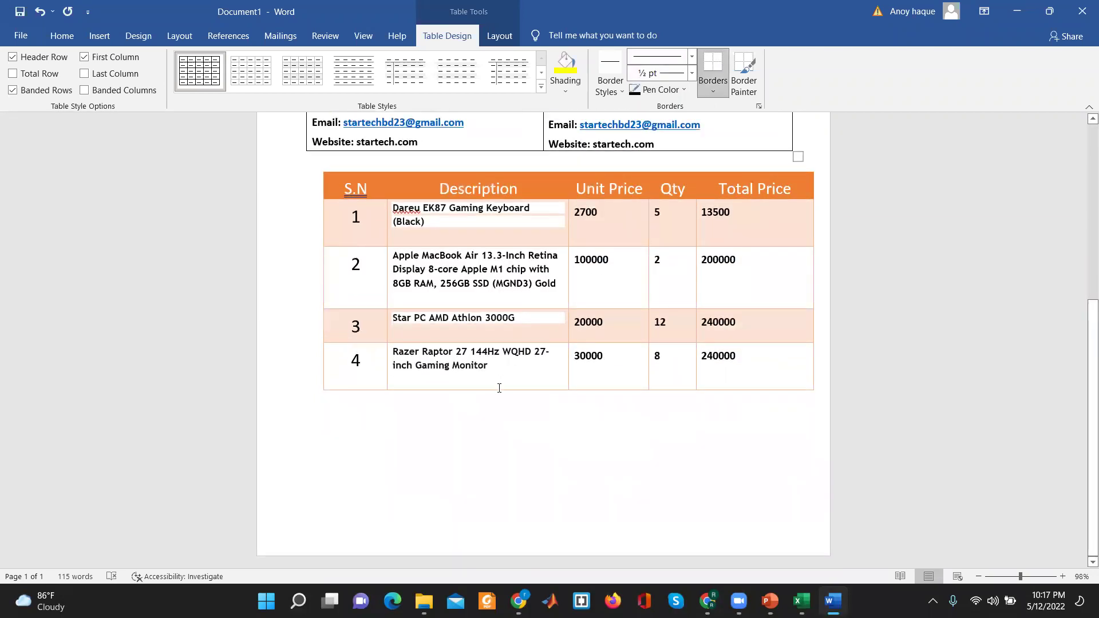
{"action": "scroll", "coordinate": [499, 388], "scroll_direction": "up", "scroll_amount": 1}
{"action": "right_click", "coordinate": [541, 414]}
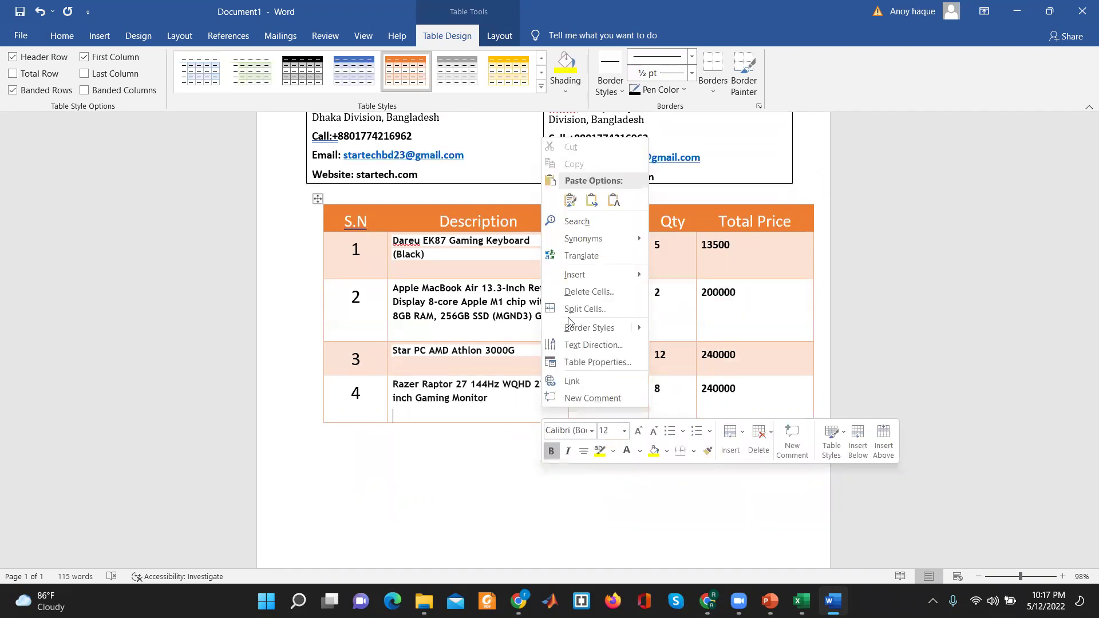
{"action": "mouse_move", "coordinate": [574, 273]}
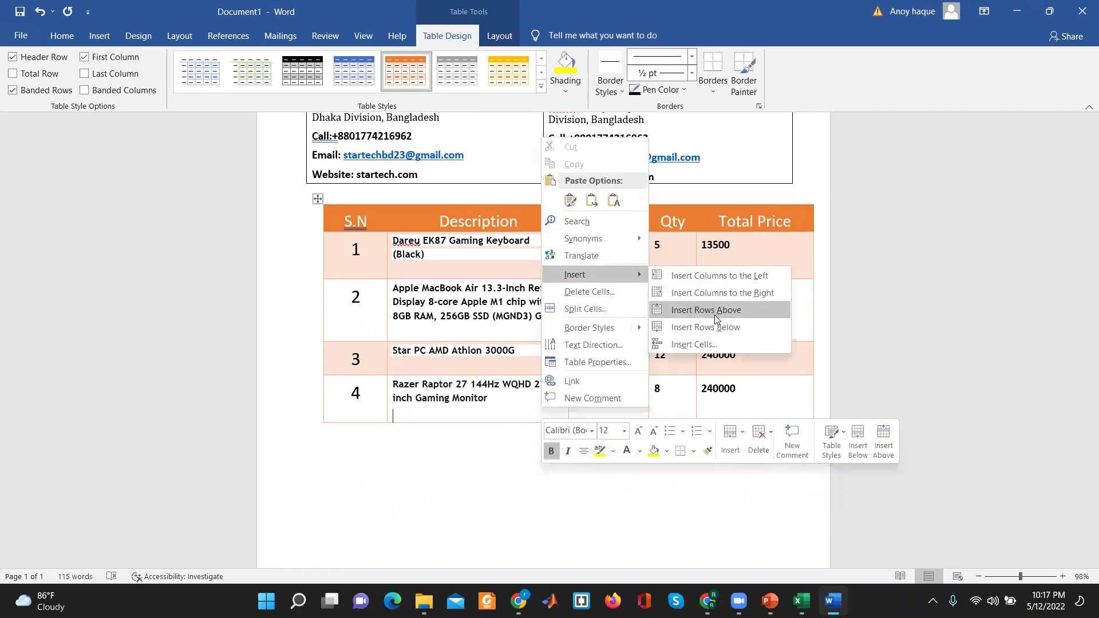
{"action": "left_click", "coordinate": [715, 318]}
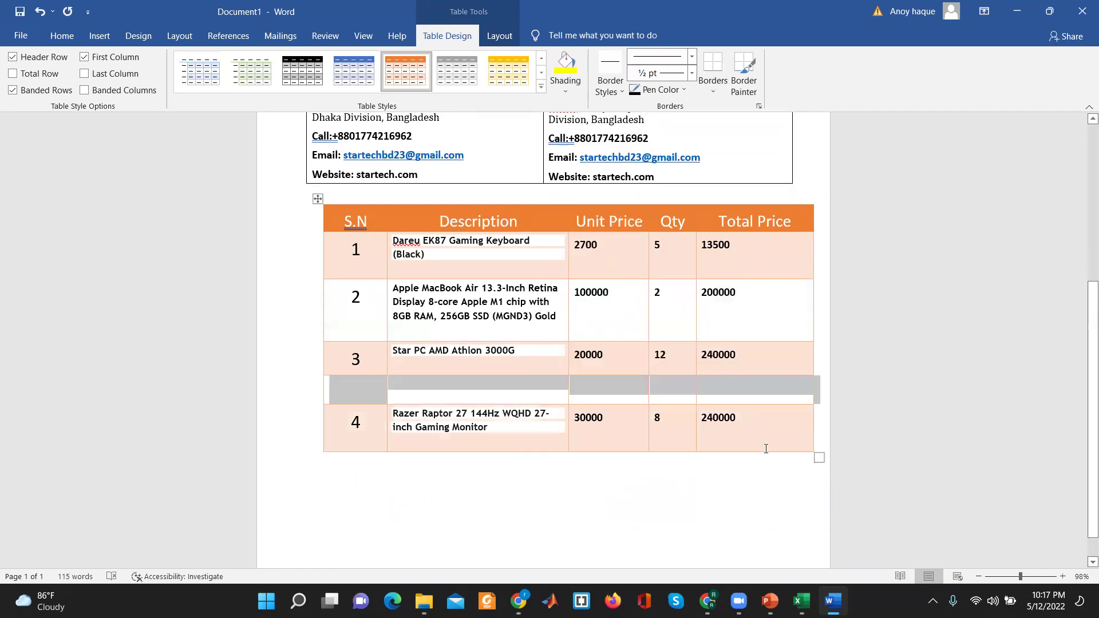
Cut the Razer Raptor row and paste it back as row 4 so the empty row is last
{"action": "left_click", "coordinate": [371, 422]}
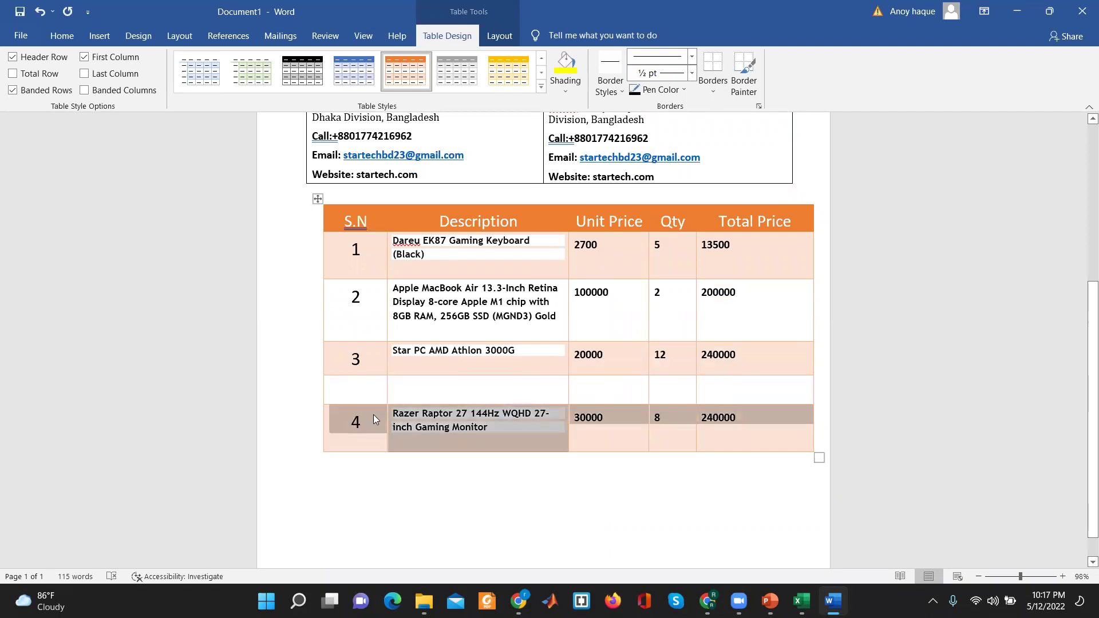
{"action": "key", "text": "ctrl+x"}
{"action": "left_click", "coordinate": [483, 389]}
{"action": "key", "text": "ctrl+v"}
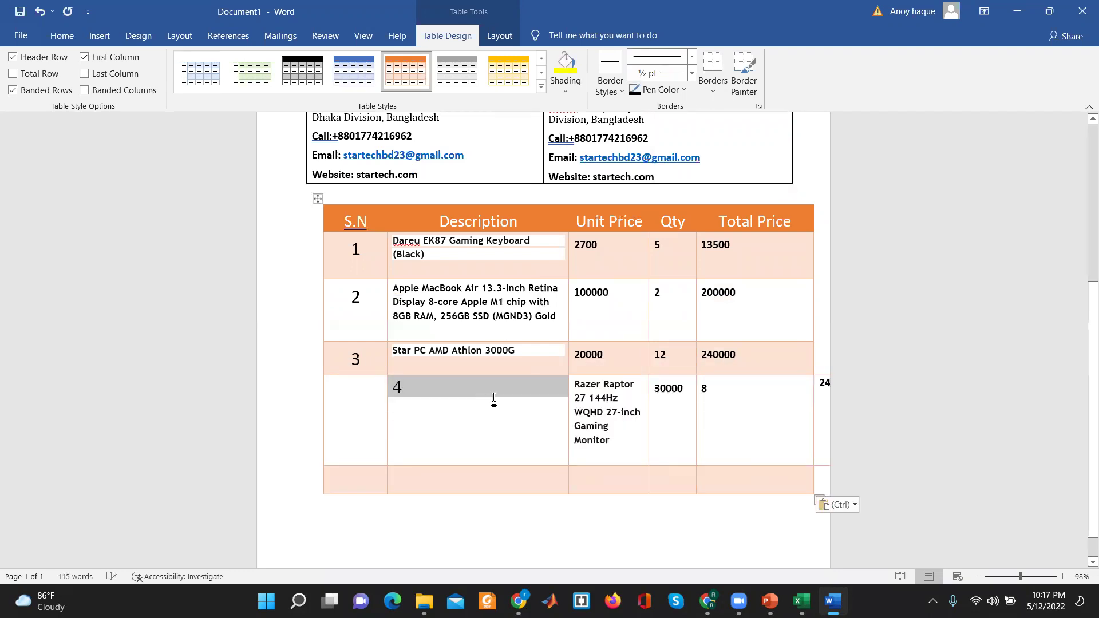
{"action": "key", "text": "ctrl+z"}
{"action": "left_click", "coordinate": [366, 389]}
{"action": "key", "text": "ctrl+v"}
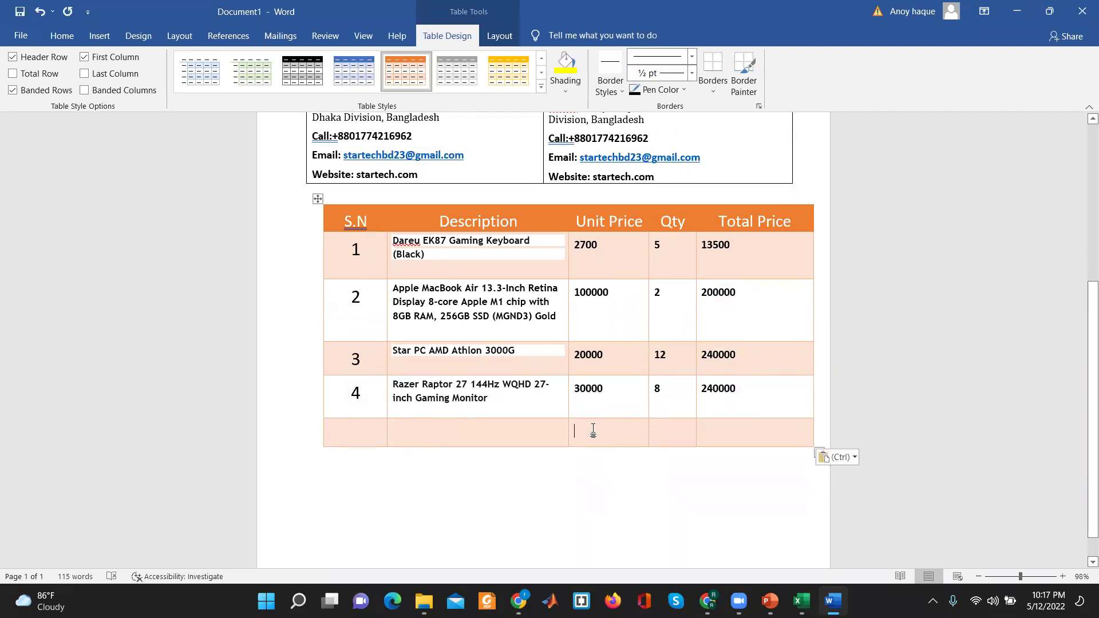
Fill the last row with Total, 27 and 815000, and shade it dark navy
{"action": "type", "text": "Total"}
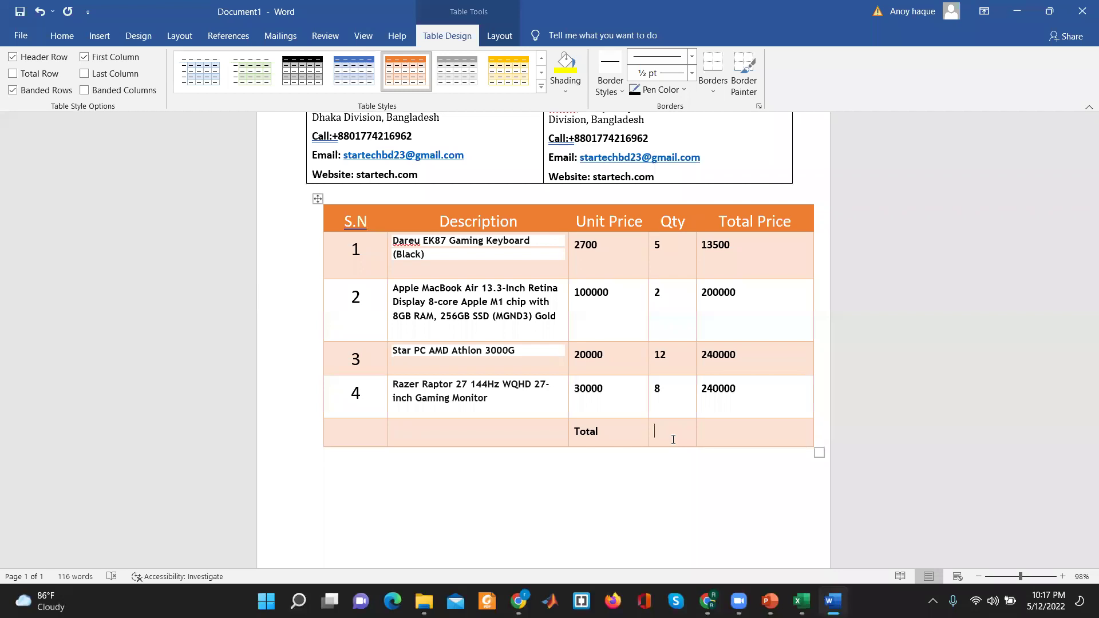
{"action": "type", "text": "27"}
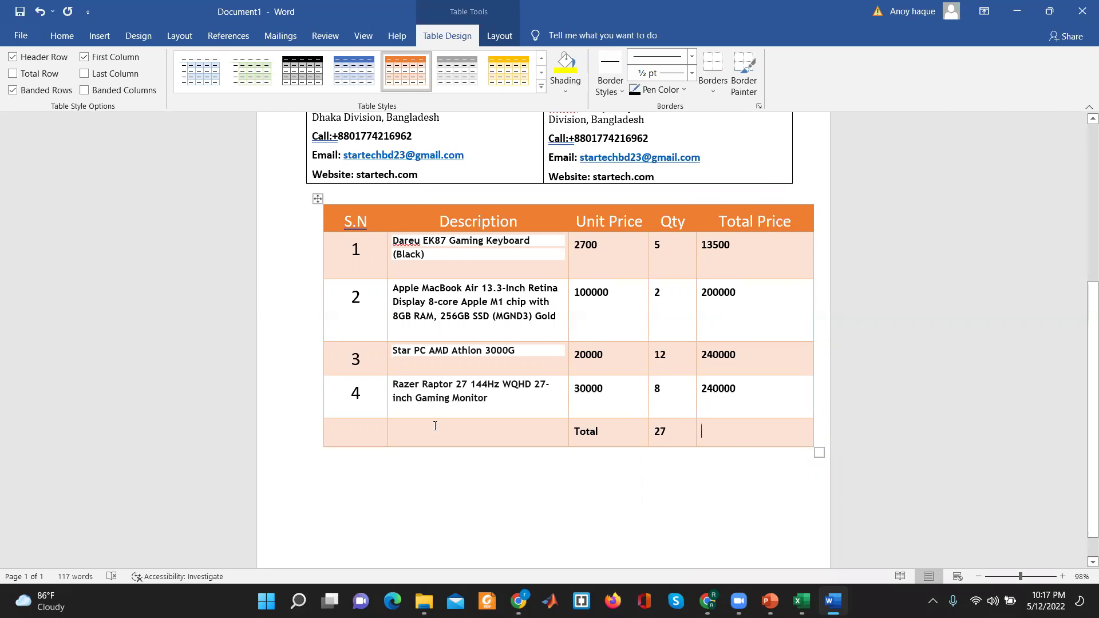
{"action": "left_click_drag", "start_coordinate": [366, 426], "coordinate": [743, 434]}
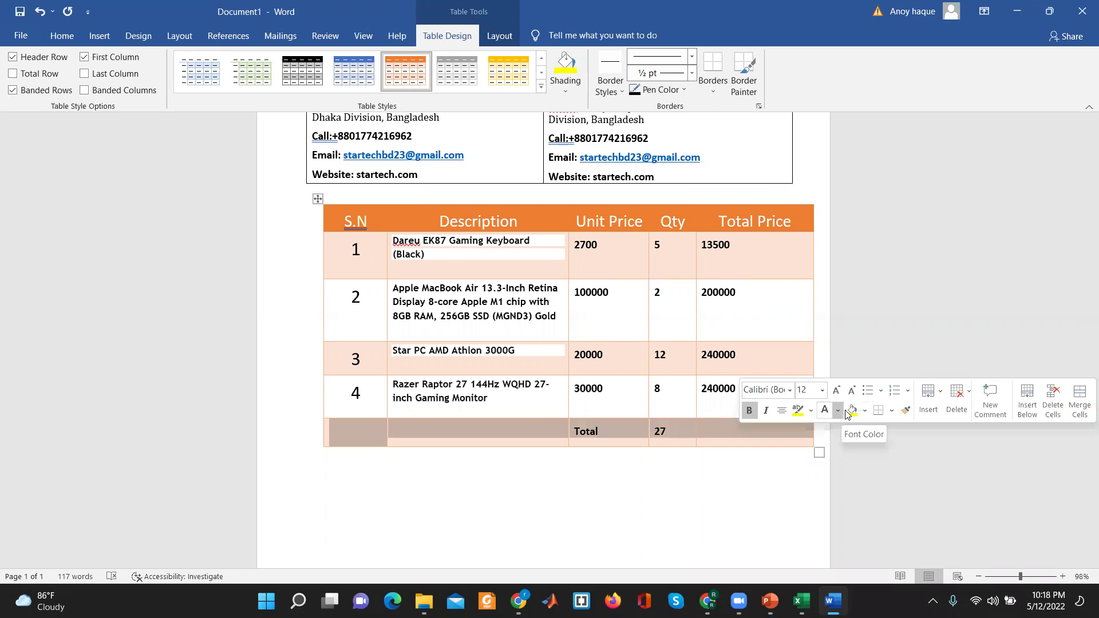
{"action": "left_click", "coordinate": [865, 411]}
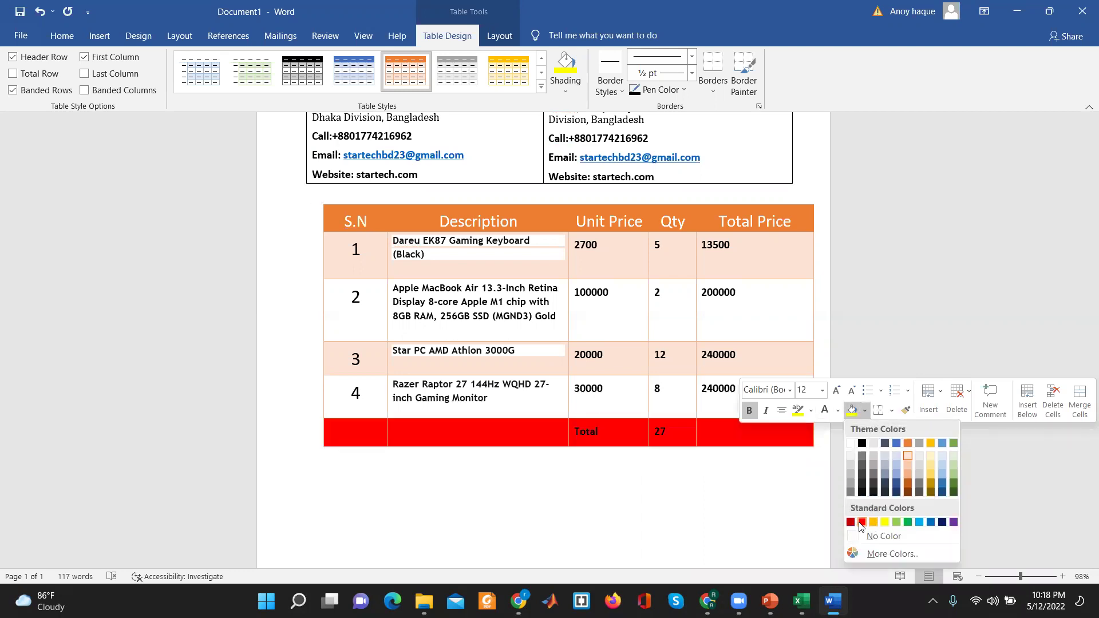
{"action": "left_click", "coordinate": [942, 522]}
{"action": "left_click", "coordinate": [731, 434]}
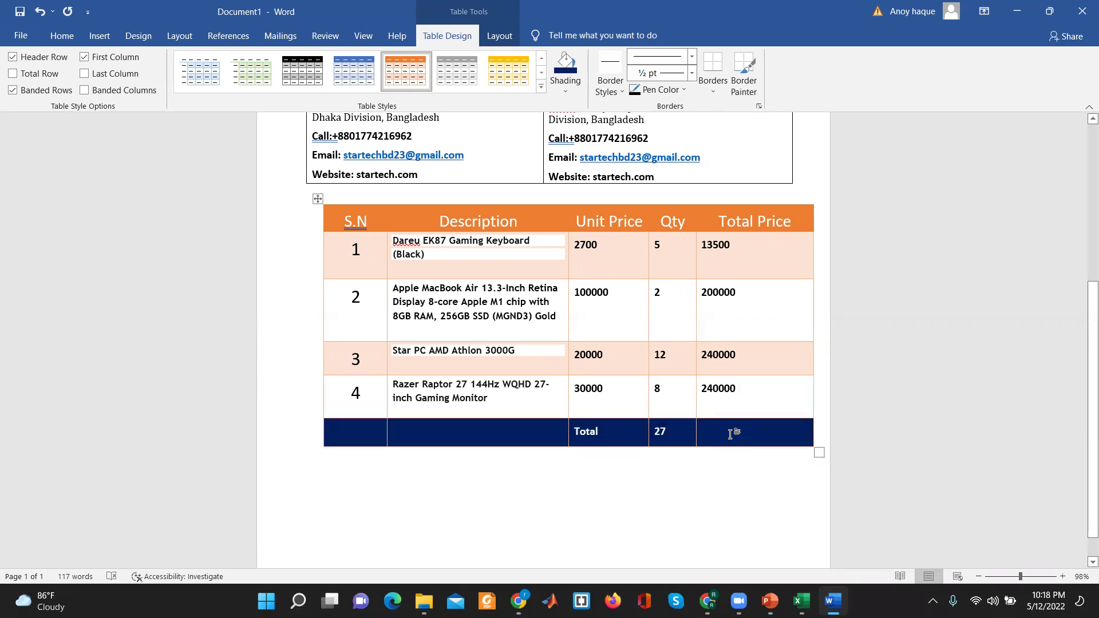
{"action": "type", "text": "81500"}
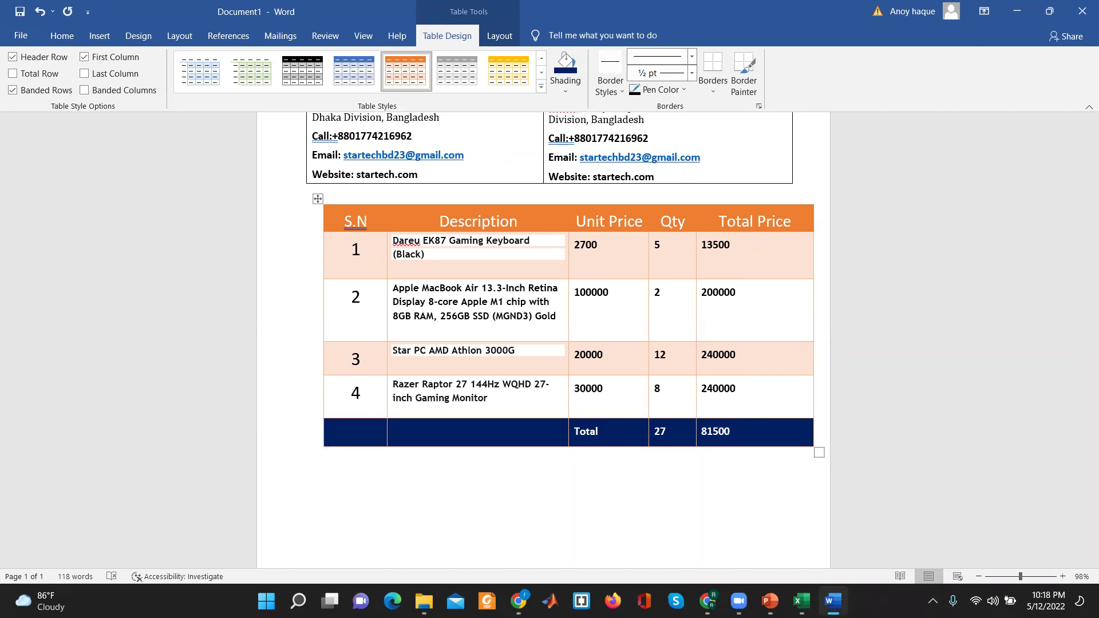
{"action": "type", "text": "0"}
Centre the Total Price values in rows 1–4 and try a light blue shading on them
{"action": "mouse_move", "coordinate": [738, 401]}
{"action": "left_mouse_down"}
{"action": "mouse_move", "coordinate": [694, 271]}
{"action": "mouse_move", "coordinate": [702, 254]}
{"action": "left_mouse_up"}
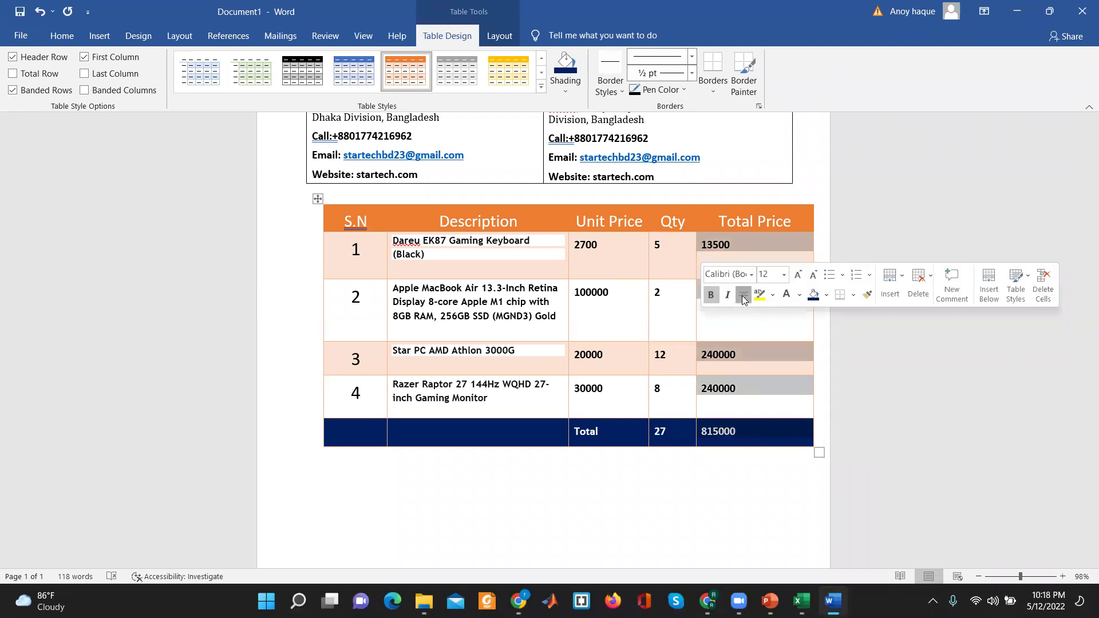
{"action": "left_click", "coordinate": [743, 294]}
{"action": "left_click", "coordinate": [863, 390]}
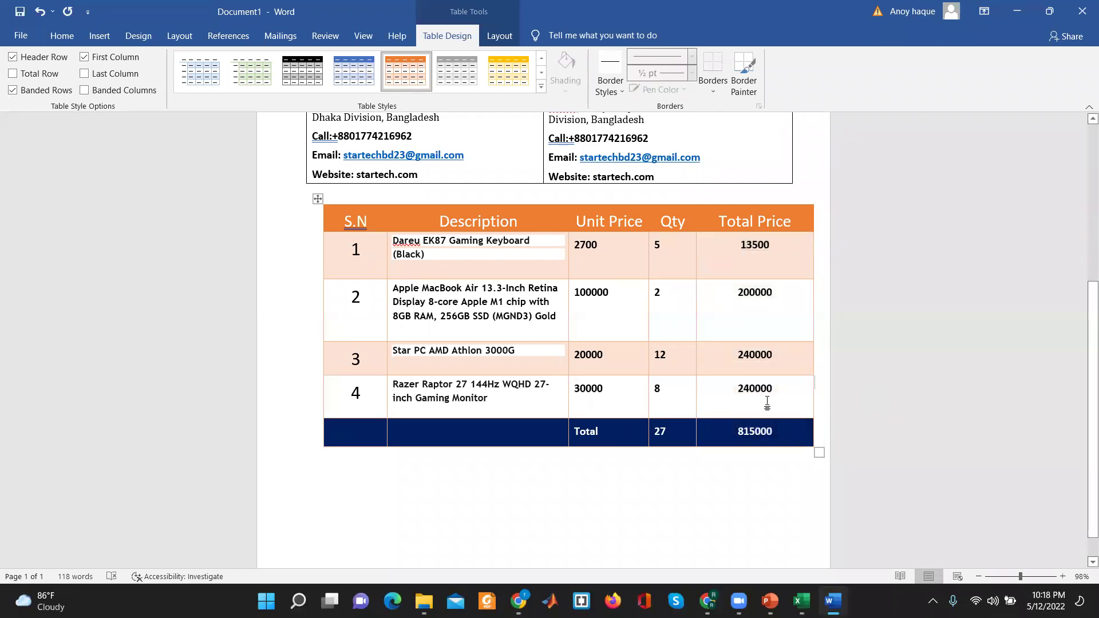
{"action": "left_click_drag", "start_coordinate": [718, 255], "coordinate": [755, 418]}
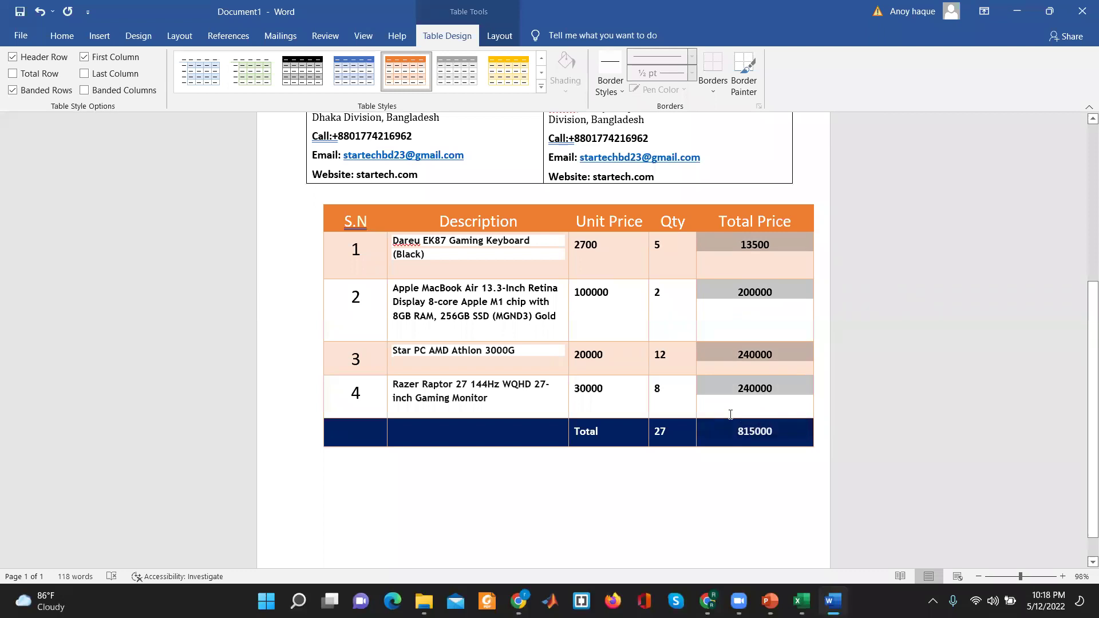
{"action": "left_click_drag", "start_coordinate": [756, 418], "coordinate": [743, 396]}
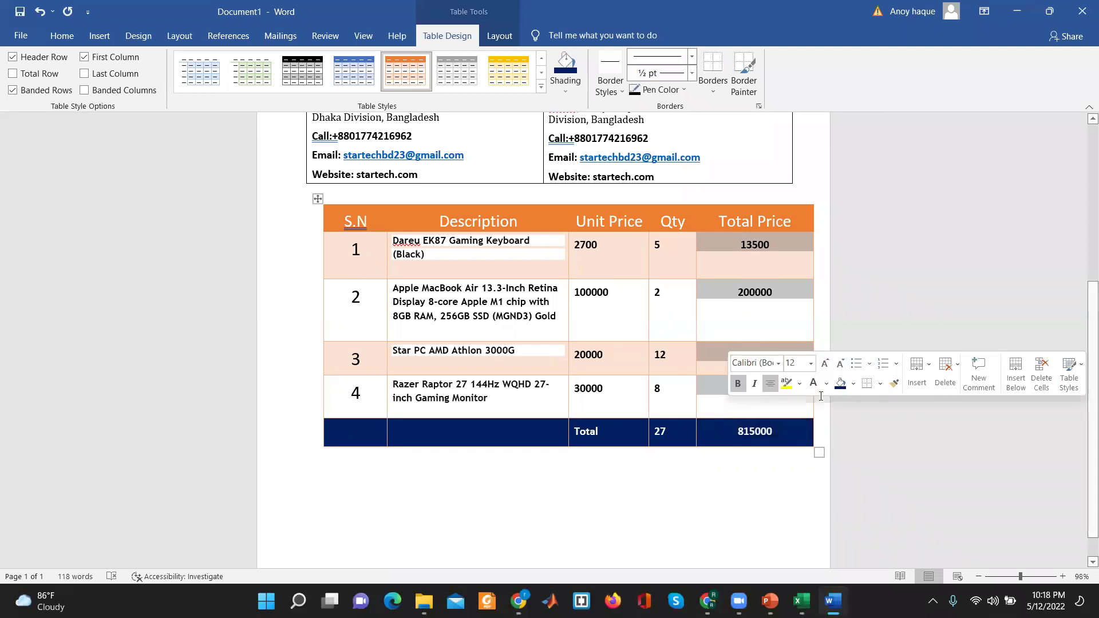
{"action": "left_click", "coordinate": [853, 384]}
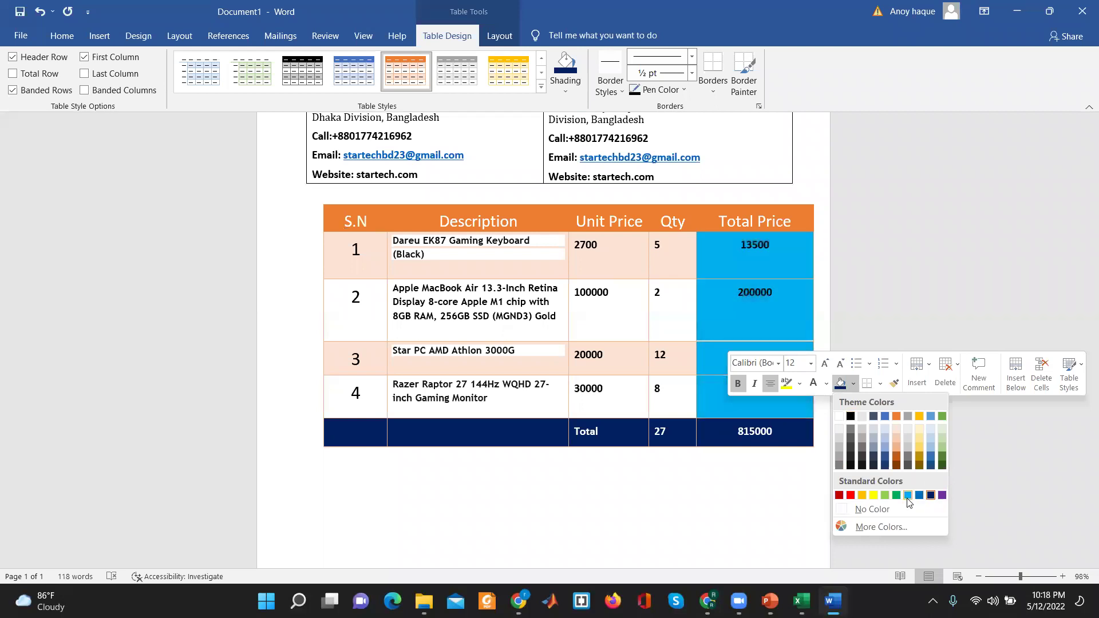
{"action": "left_click", "coordinate": [908, 495]}
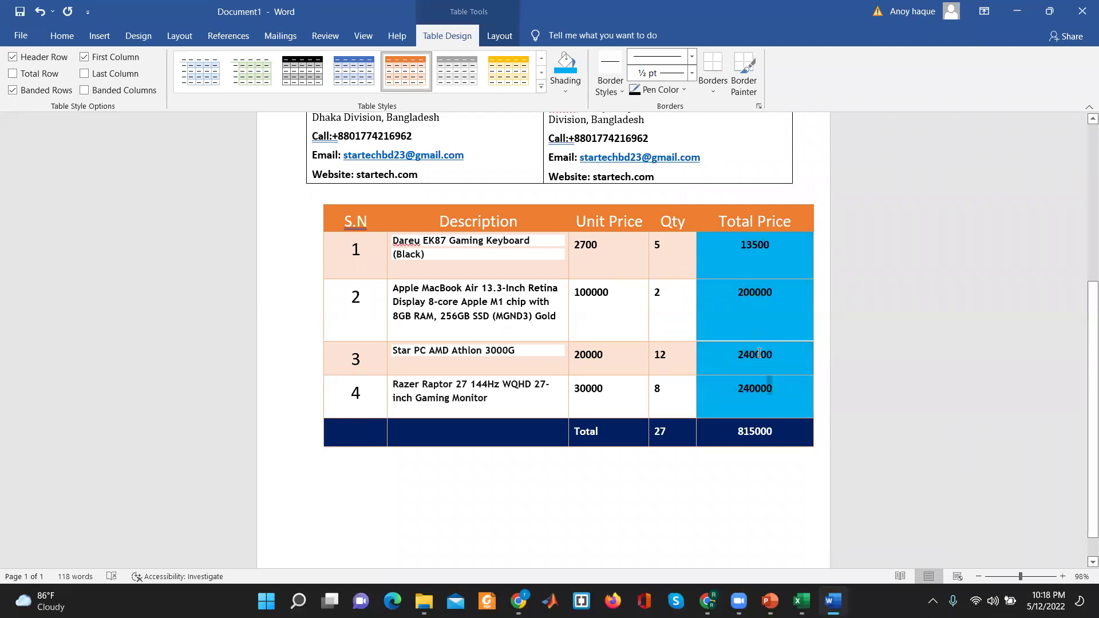
Make the Total Price text white and shade those cells black
{"action": "left_click_drag", "start_coordinate": [759, 354], "coordinate": [744, 248]}
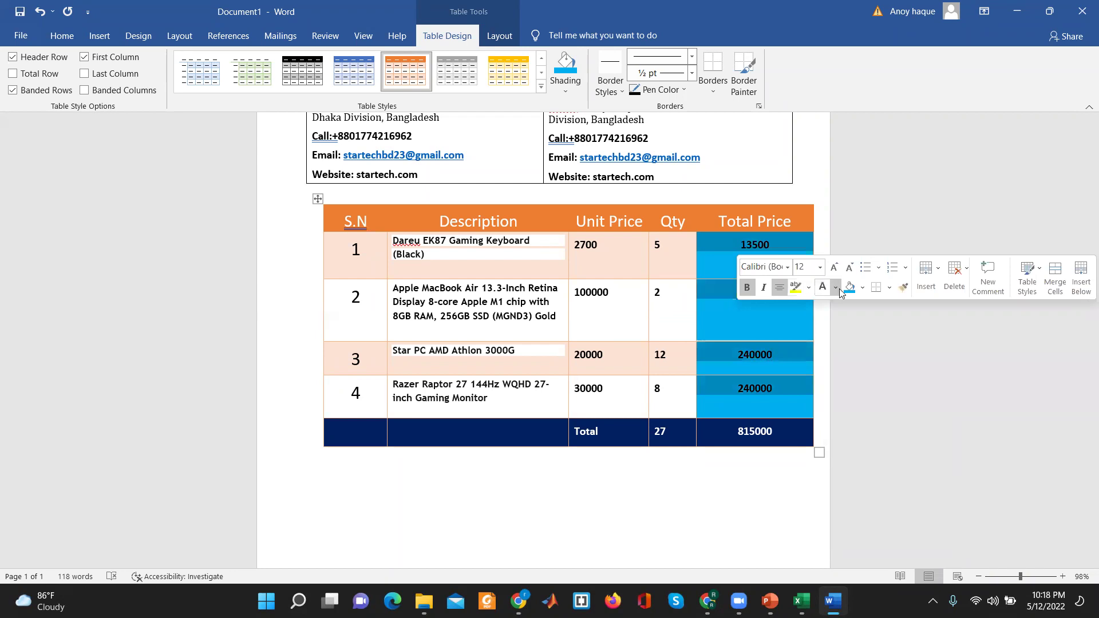
{"action": "left_click", "coordinate": [836, 288]}
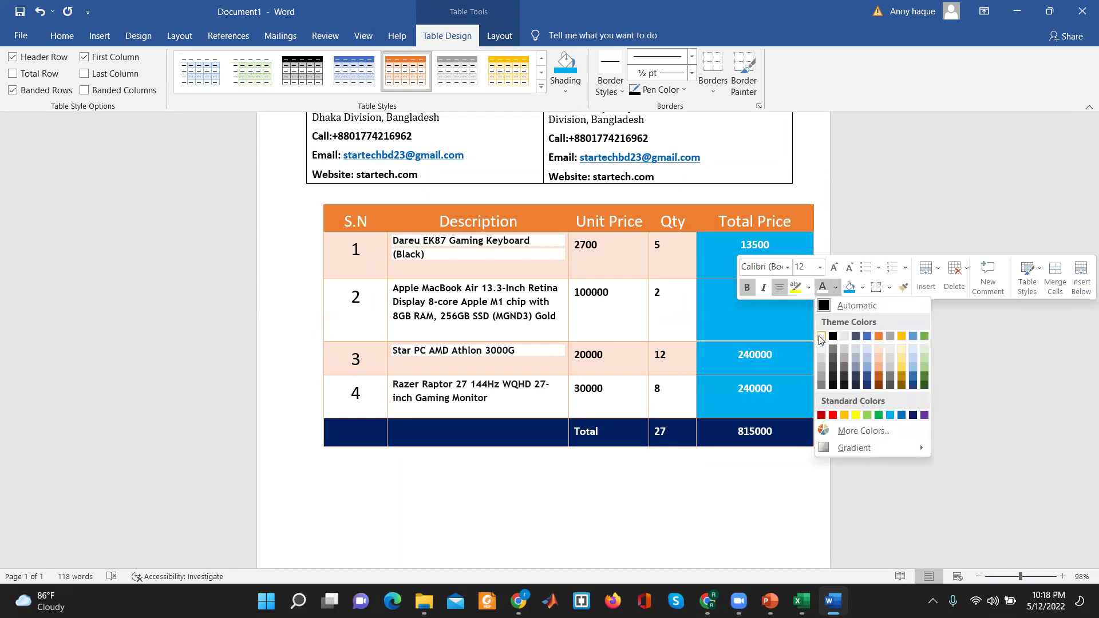
{"action": "left_click", "coordinate": [821, 338]}
{"action": "left_click", "coordinate": [834, 305]}
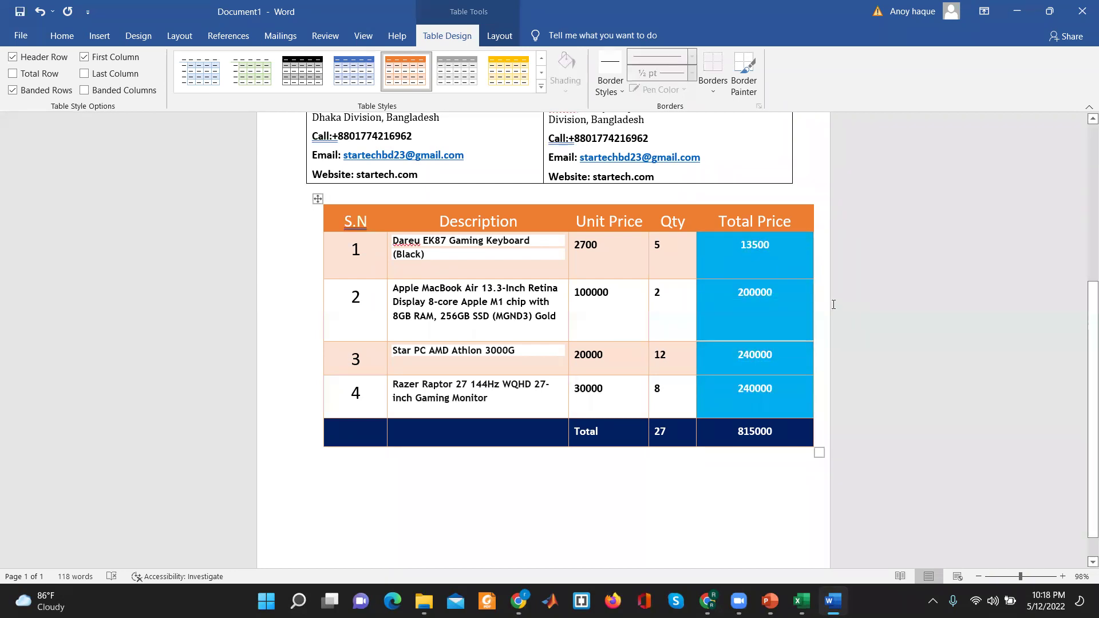
{"action": "left_click_drag", "start_coordinate": [792, 390], "coordinate": [737, 273]}
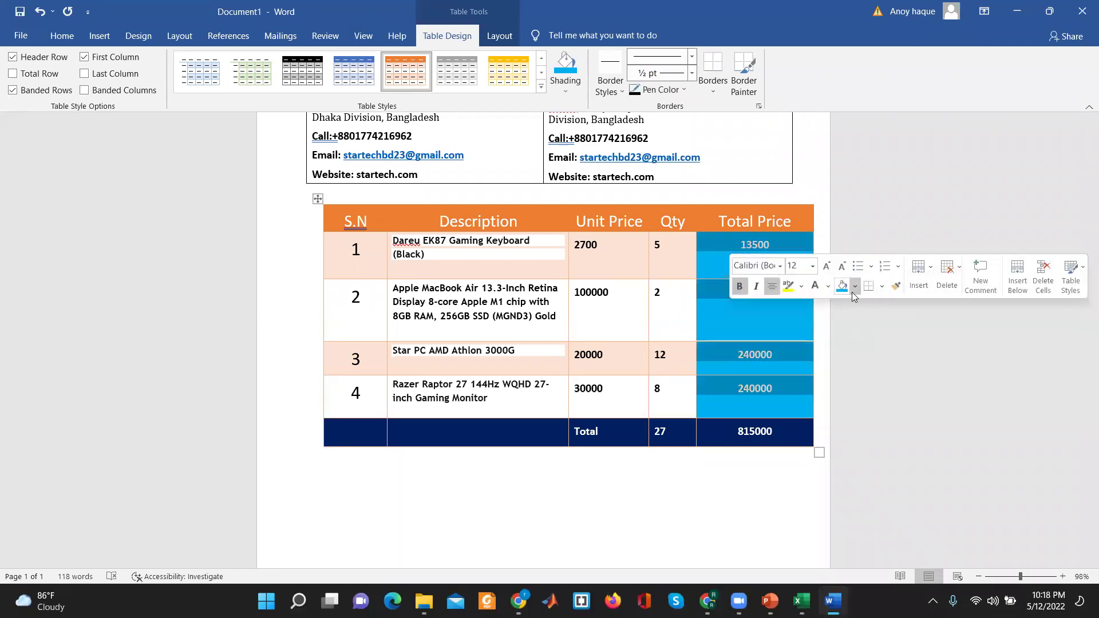
{"action": "left_click", "coordinate": [853, 292]}
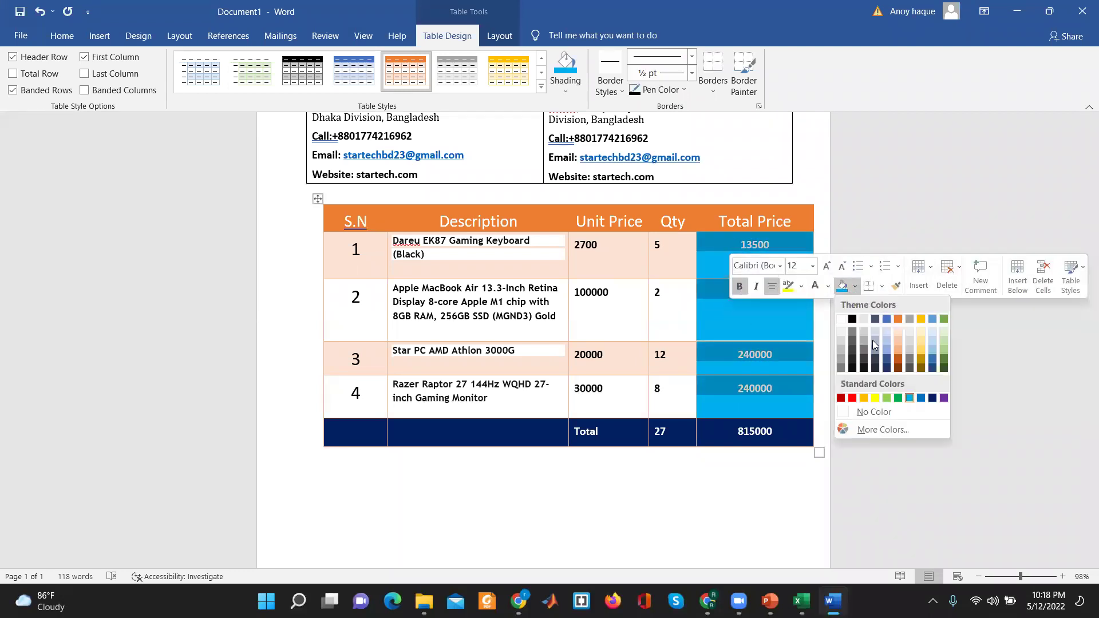
{"action": "left_click", "coordinate": [851, 319]}
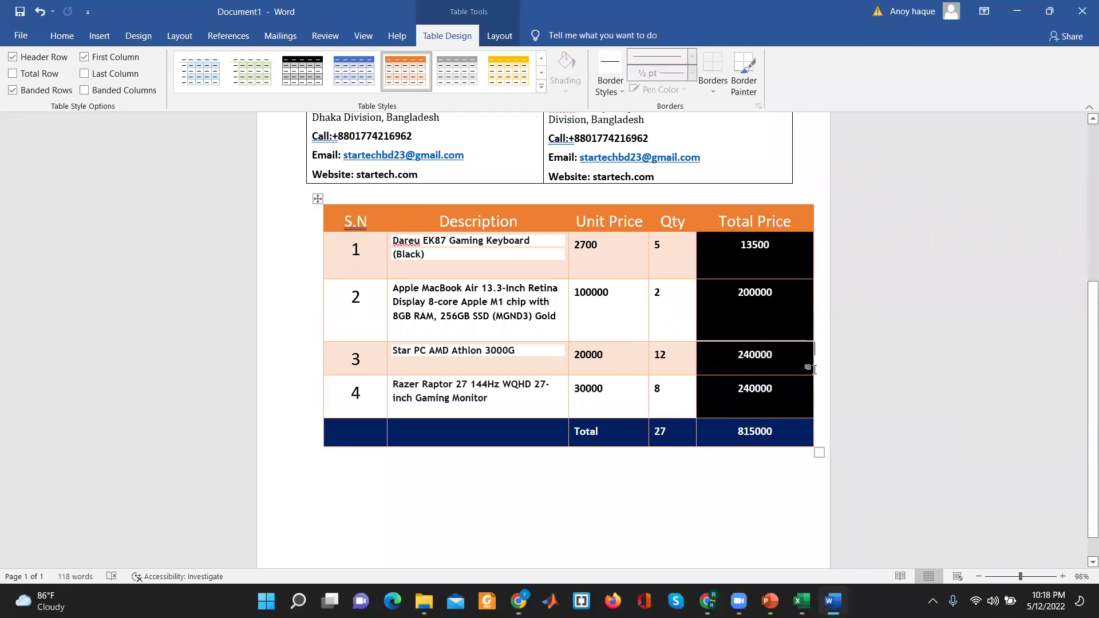
{"action": "left_click_drag", "start_coordinate": [787, 397], "coordinate": [741, 255]}
{"action": "scroll", "coordinate": [630, 391], "scroll_direction": "down", "scroll_amount": 1}
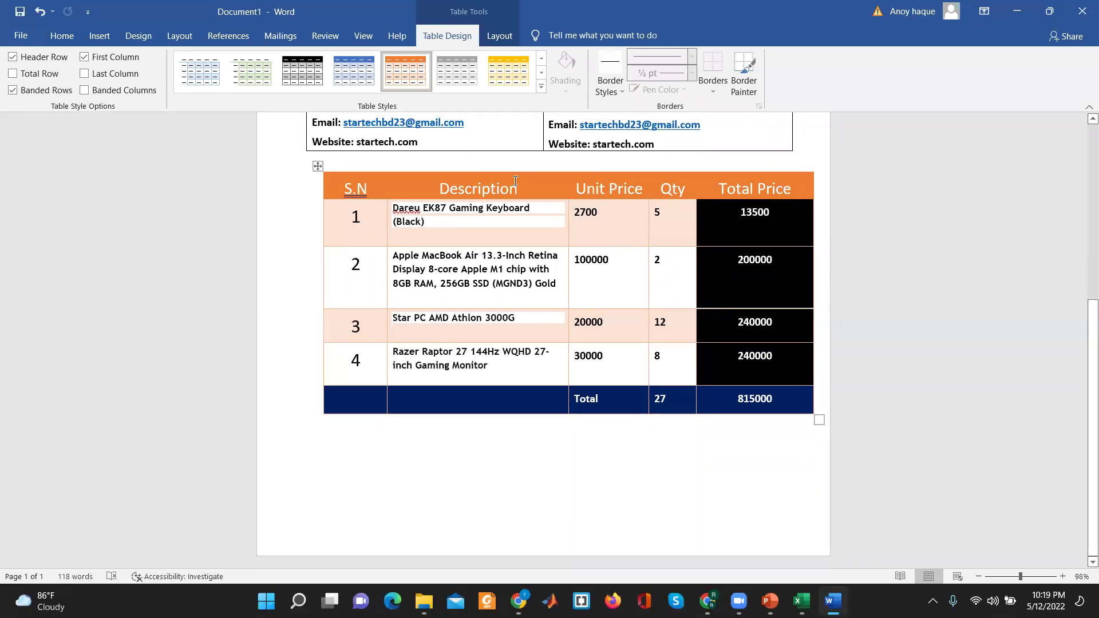
Narrow the table slightly and type a 'Thank you' line below it
{"action": "left_click", "coordinate": [614, 453]}
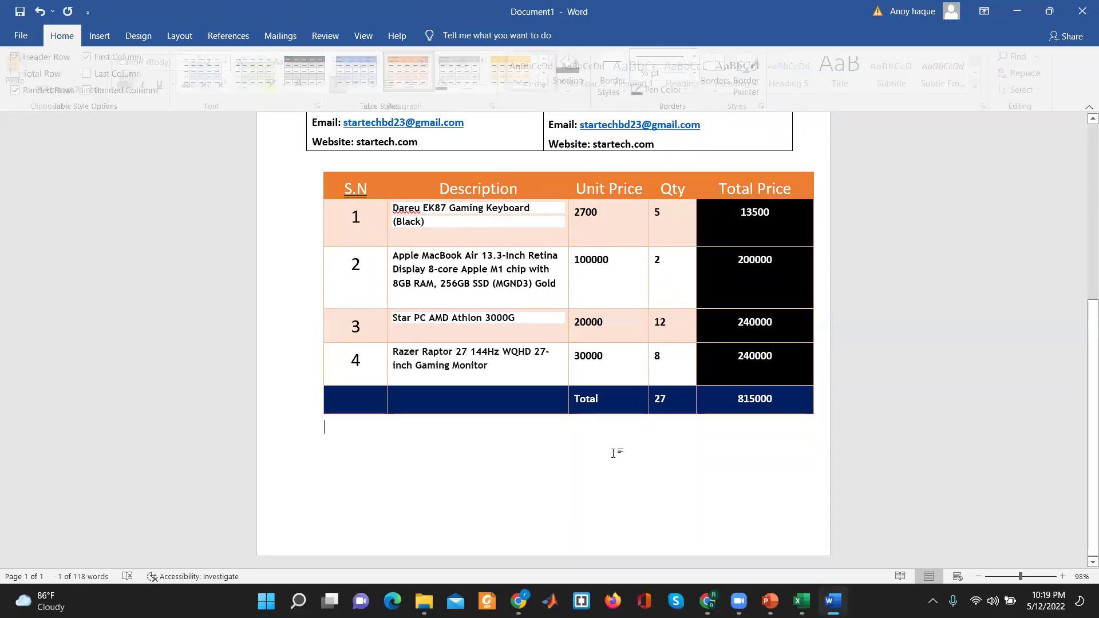
{"action": "mouse_move", "coordinate": [810, 165]}
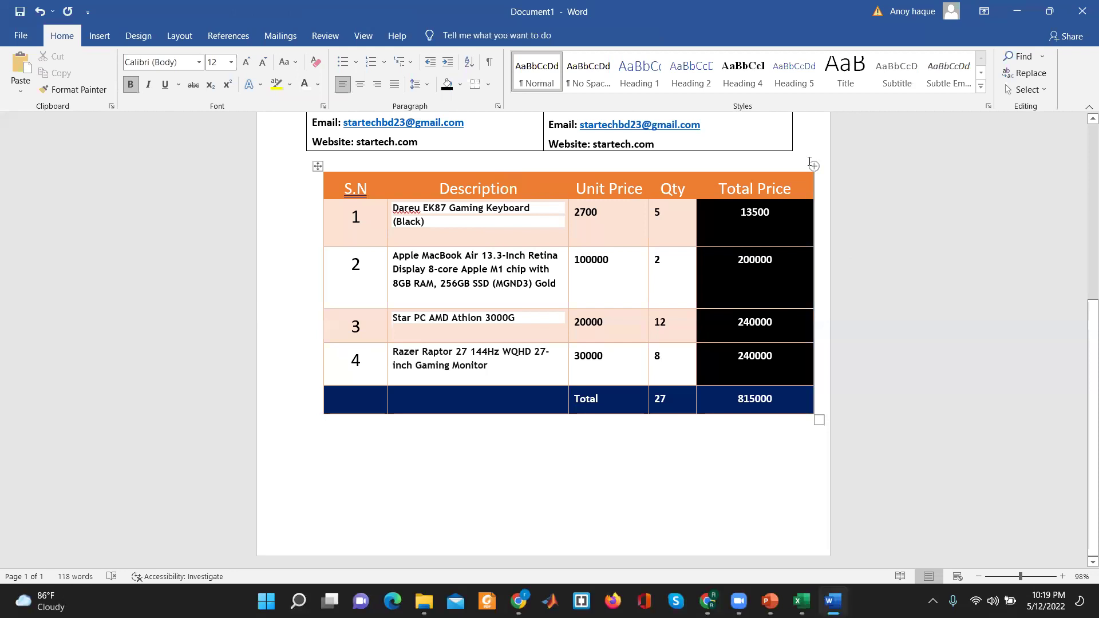
{"action": "left_click", "coordinate": [785, 162]}
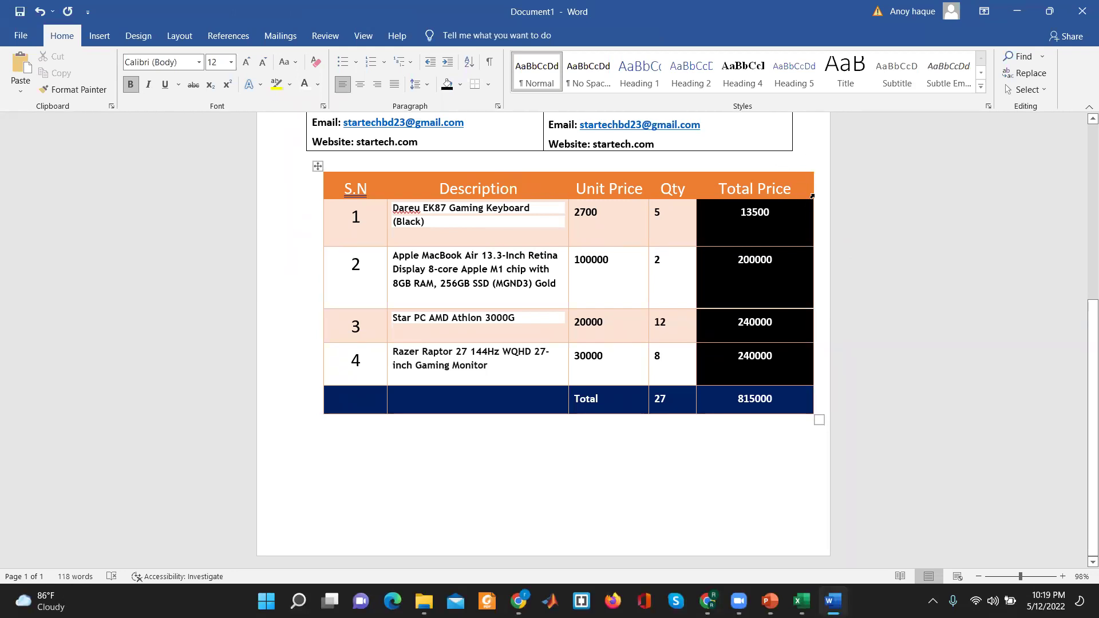
{"action": "left_click_drag", "start_coordinate": [811, 197], "coordinate": [804, 196]}
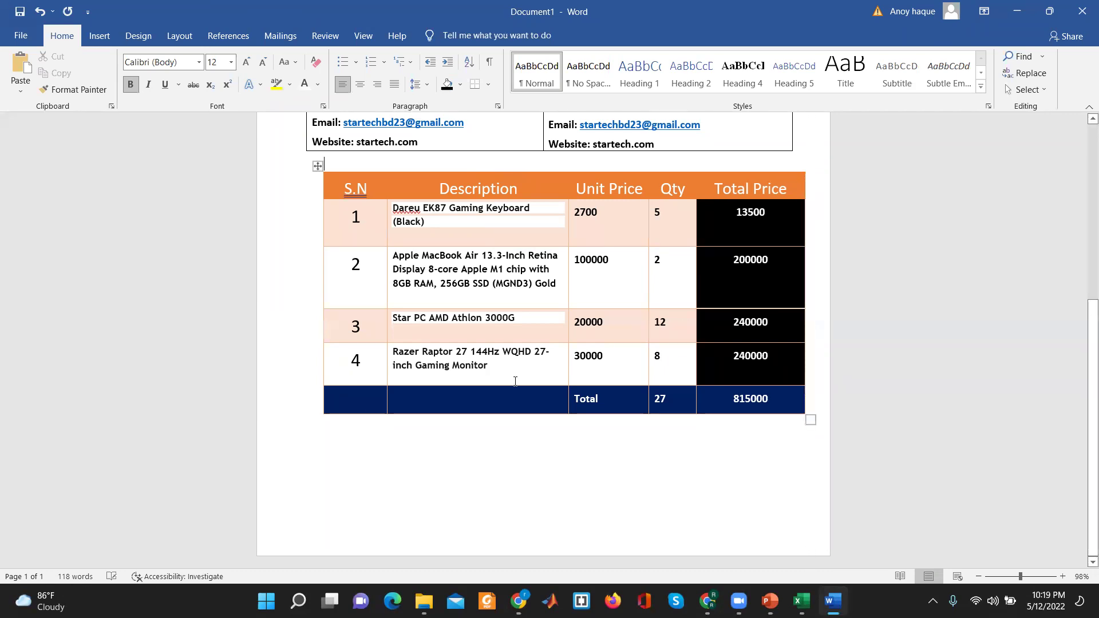
{"action": "left_click", "coordinate": [377, 452]}
{"action": "key", "text": "Return"}
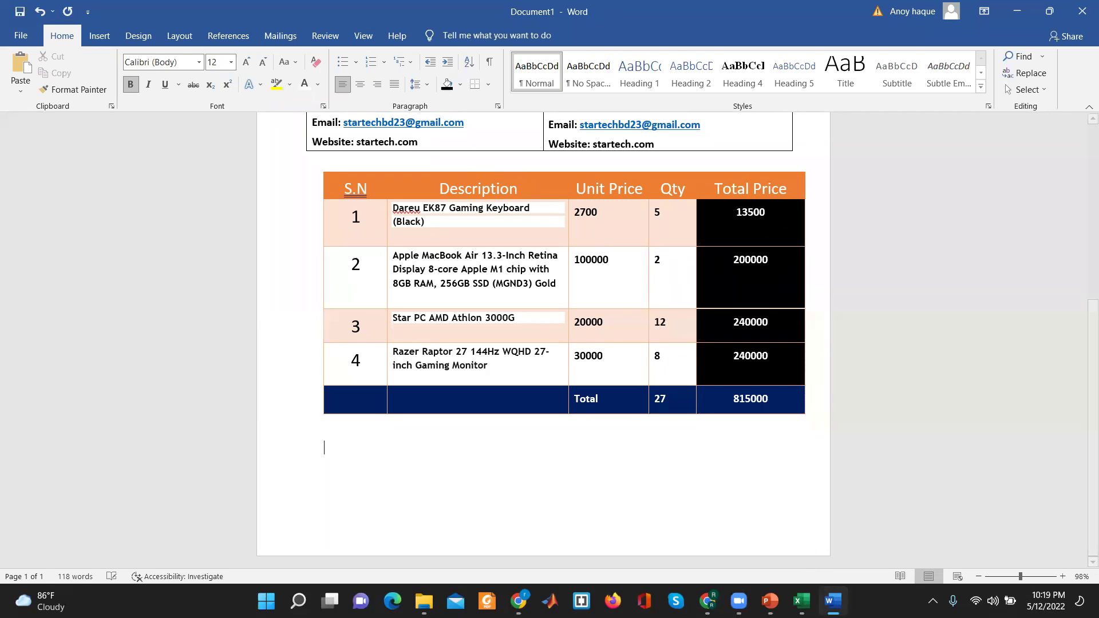
{"action": "key", "text": "Return"}
{"action": "key", "text": "Return"}
{"action": "key", "text": "Return"}
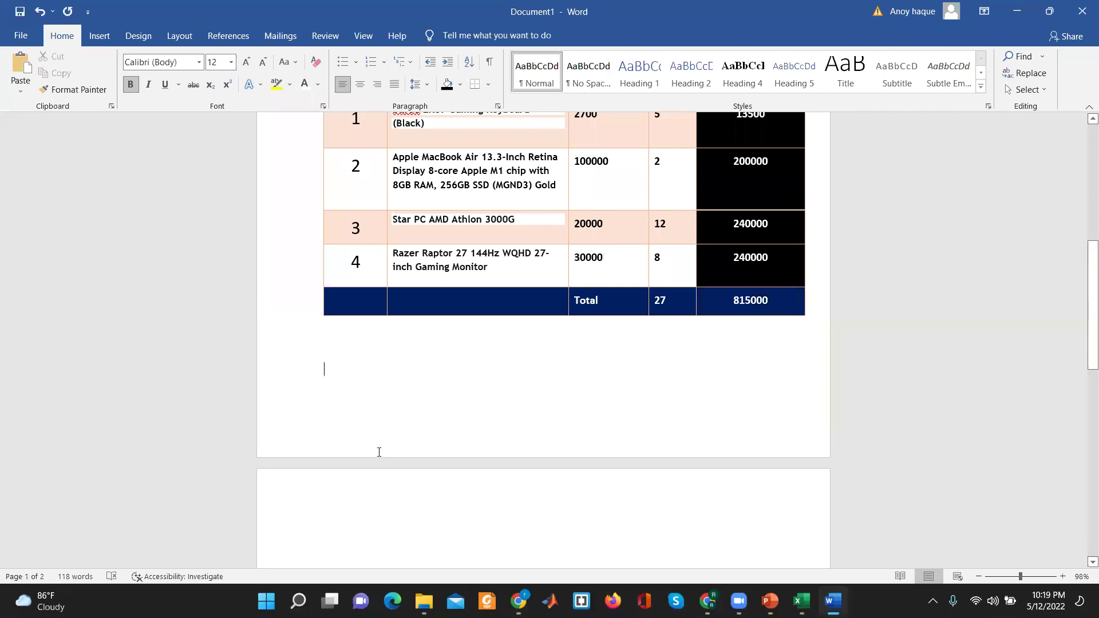
{"action": "left_click", "coordinate": [326, 368]}
{"action": "type", "text": "Thank "}
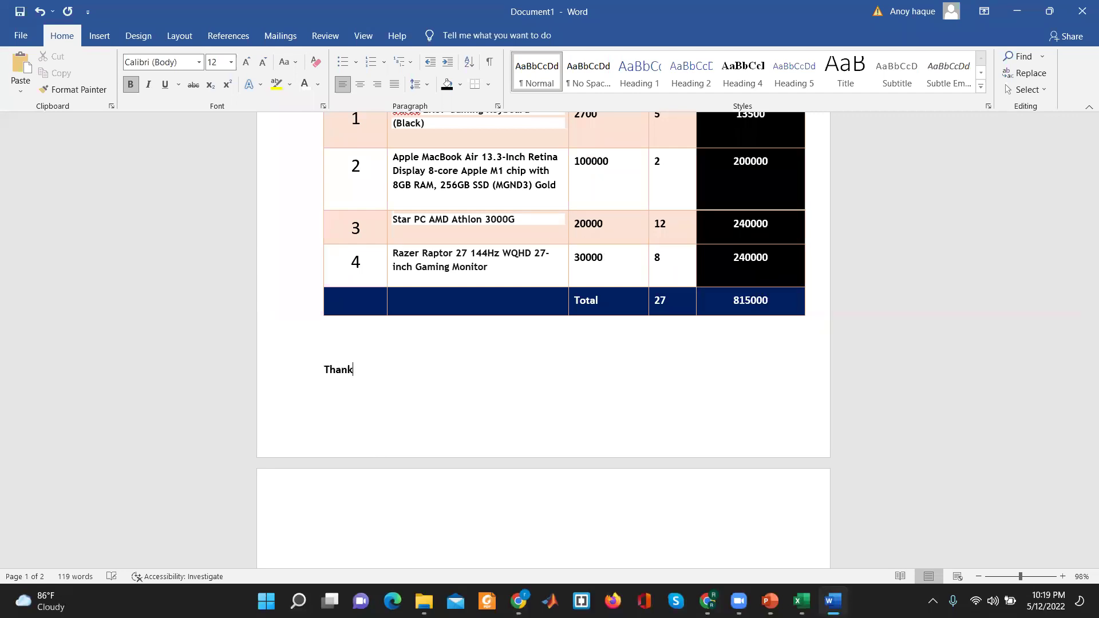
{"action": "type", "text": "you"}
Set the Thank you text to 18 pt with a yellow highlight
{"action": "left_click", "coordinate": [318, 369]}
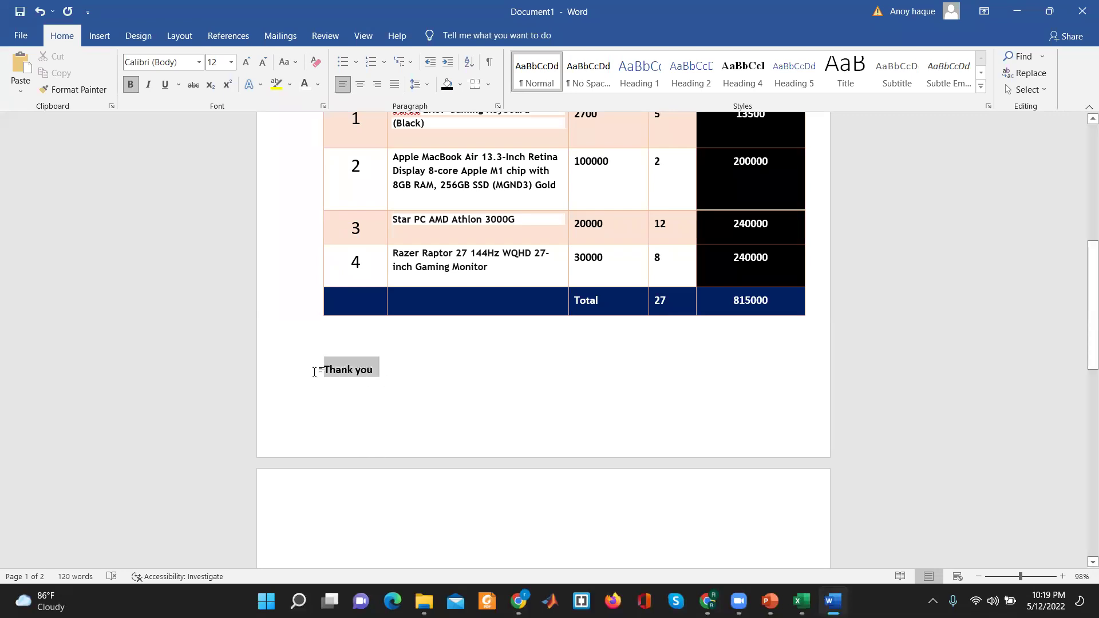
{"action": "left_click", "coordinate": [420, 327]}
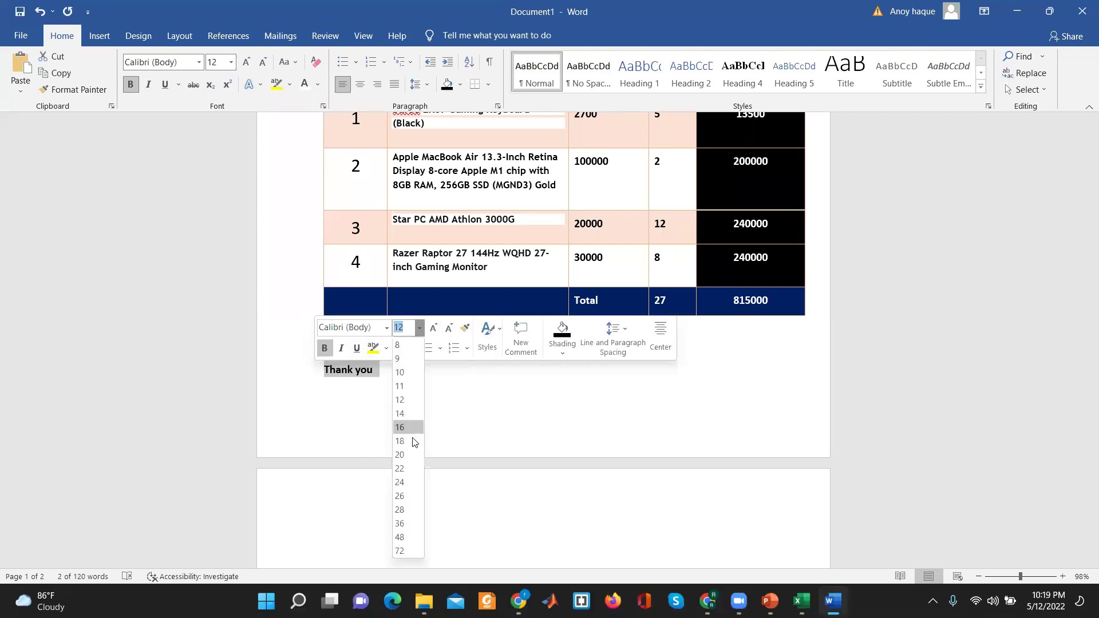
{"action": "left_click", "coordinate": [413, 450]}
{"action": "left_click", "coordinate": [386, 348]}
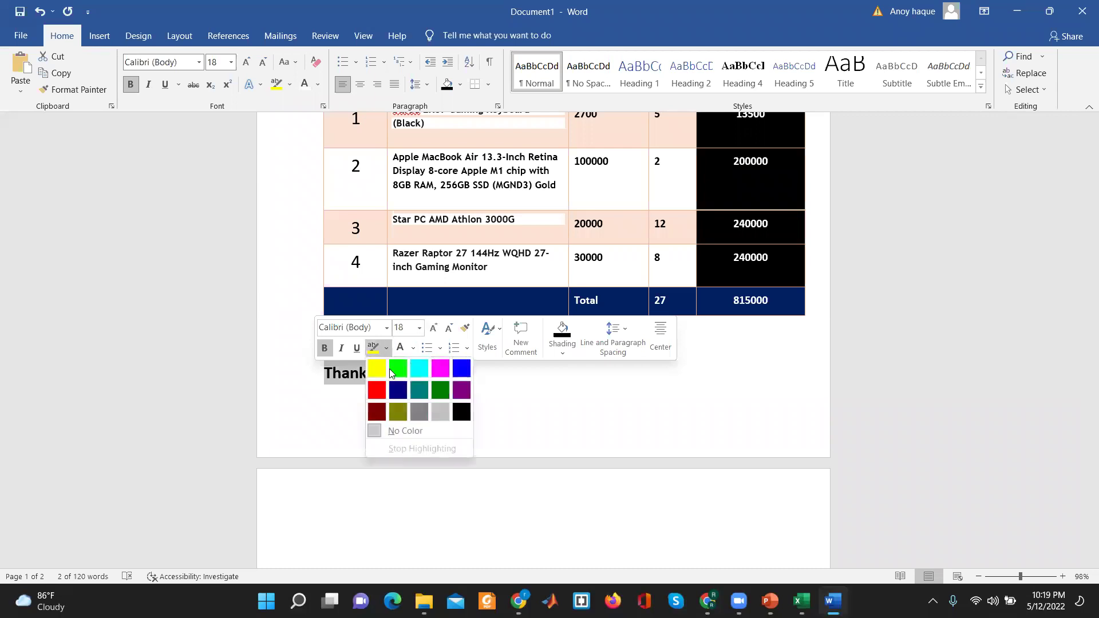
{"action": "left_click", "coordinate": [377, 368]}
{"action": "left_click", "coordinate": [403, 373]}
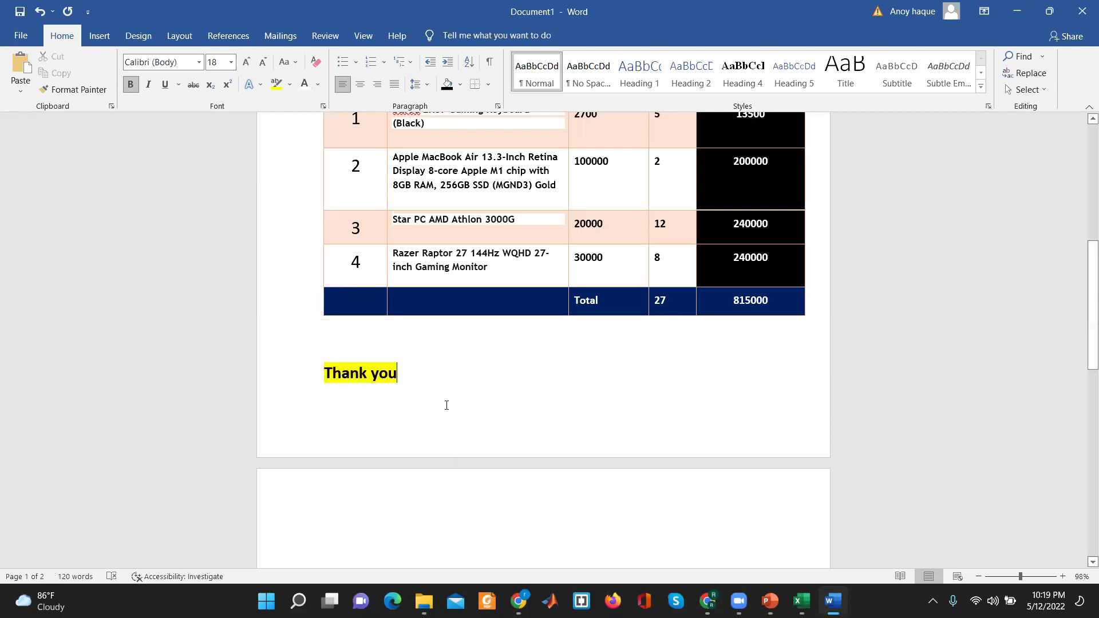
{"action": "scroll", "coordinate": [767, 374], "scroll_direction": "up", "scroll_amount": 5}
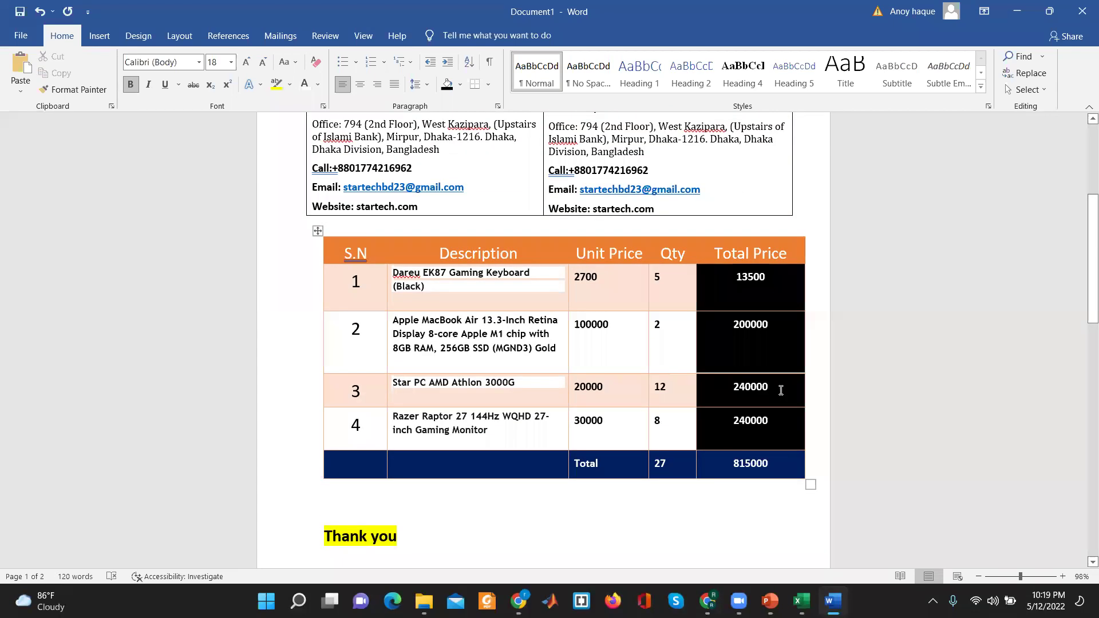
{"action": "scroll", "coordinate": [781, 390], "scroll_direction": "up", "scroll_amount": 3}
{"action": "scroll", "coordinate": [706, 388], "scroll_direction": "up", "scroll_amount": 3}
{"action": "scroll", "coordinate": [637, 365], "scroll_direction": "down", "scroll_amount": 3}
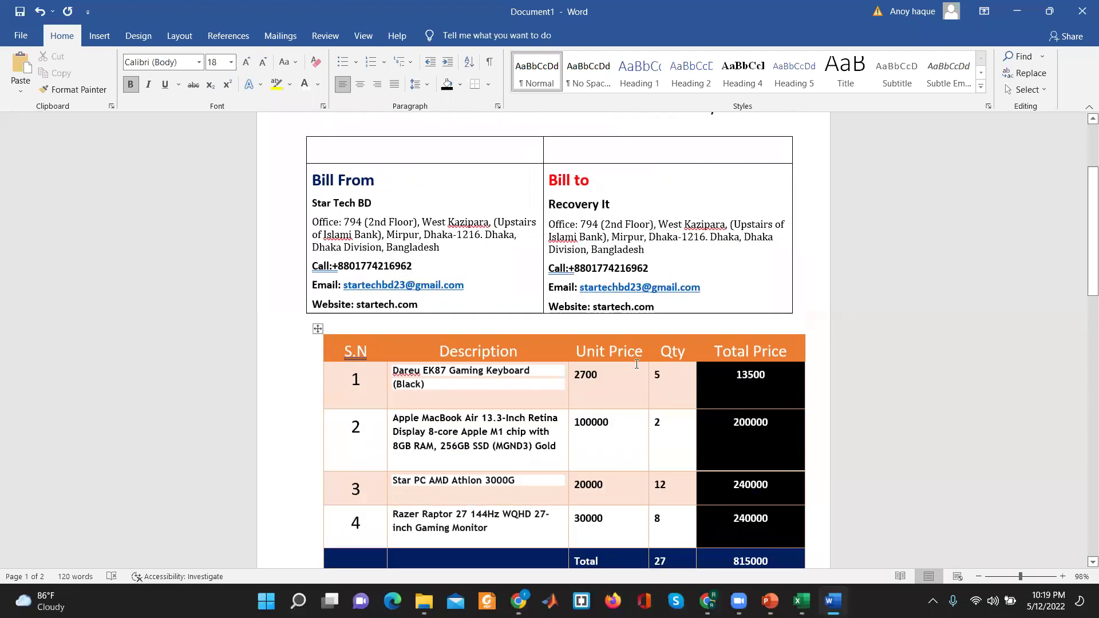
{"action": "scroll", "coordinate": [570, 290], "scroll_direction": "up", "scroll_amount": 4}
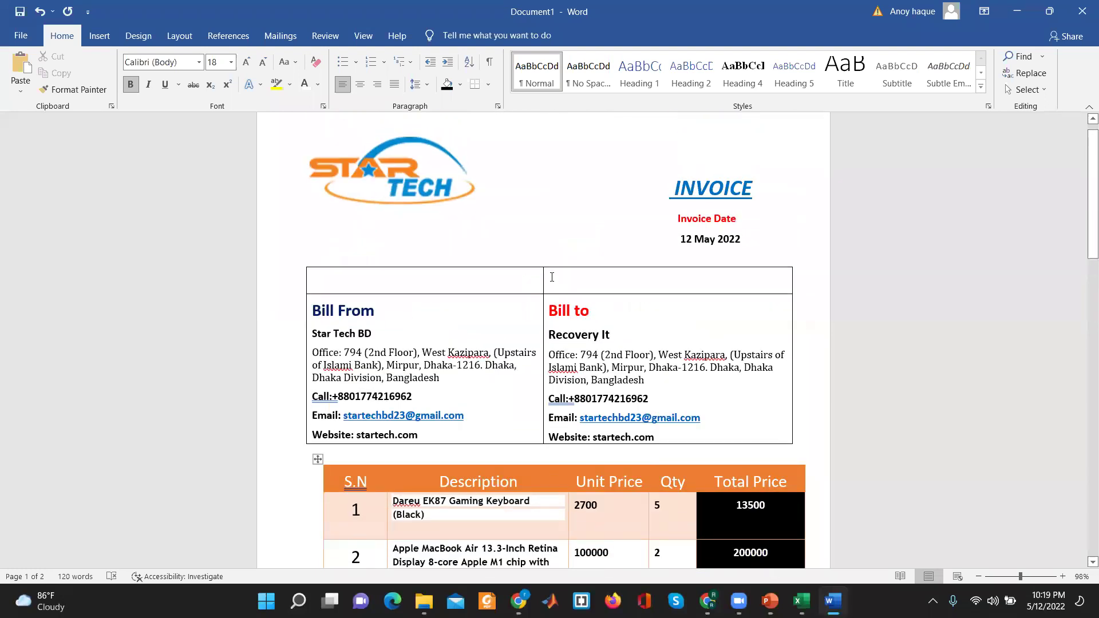
{"action": "left_click", "coordinate": [551, 271]}
{"action": "scroll", "coordinate": [458, 343], "scroll_direction": "down", "scroll_amount": 3}
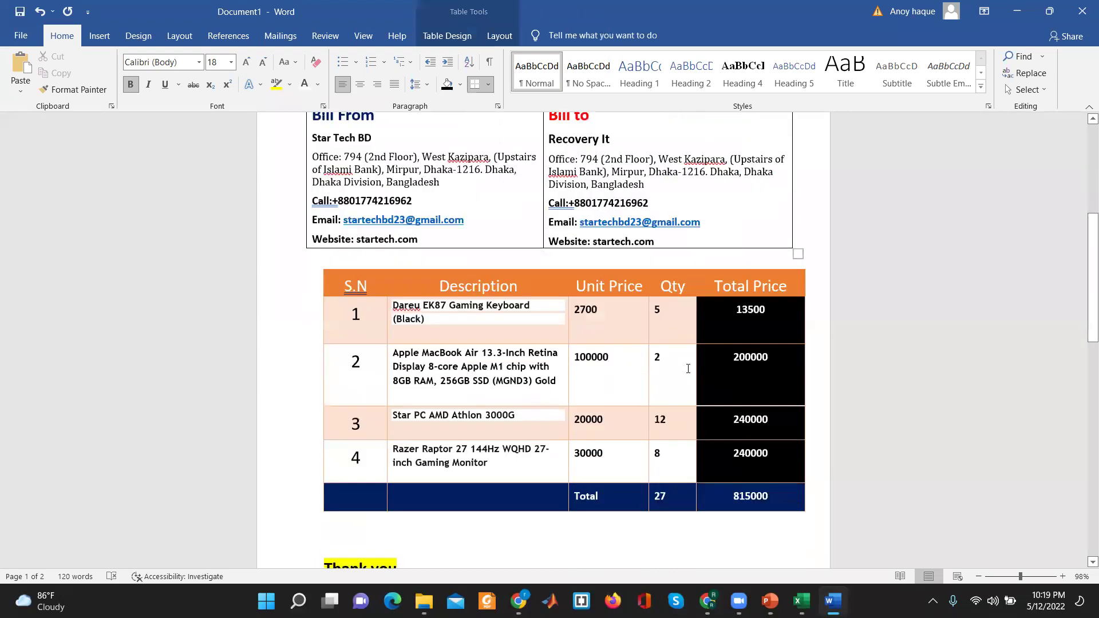
{"action": "scroll", "coordinate": [338, 374], "scroll_direction": "down", "scroll_amount": 4}
{"action": "scroll", "coordinate": [344, 366], "scroll_direction": "down", "scroll_amount": 1}
{"action": "left_click", "coordinate": [409, 332]}
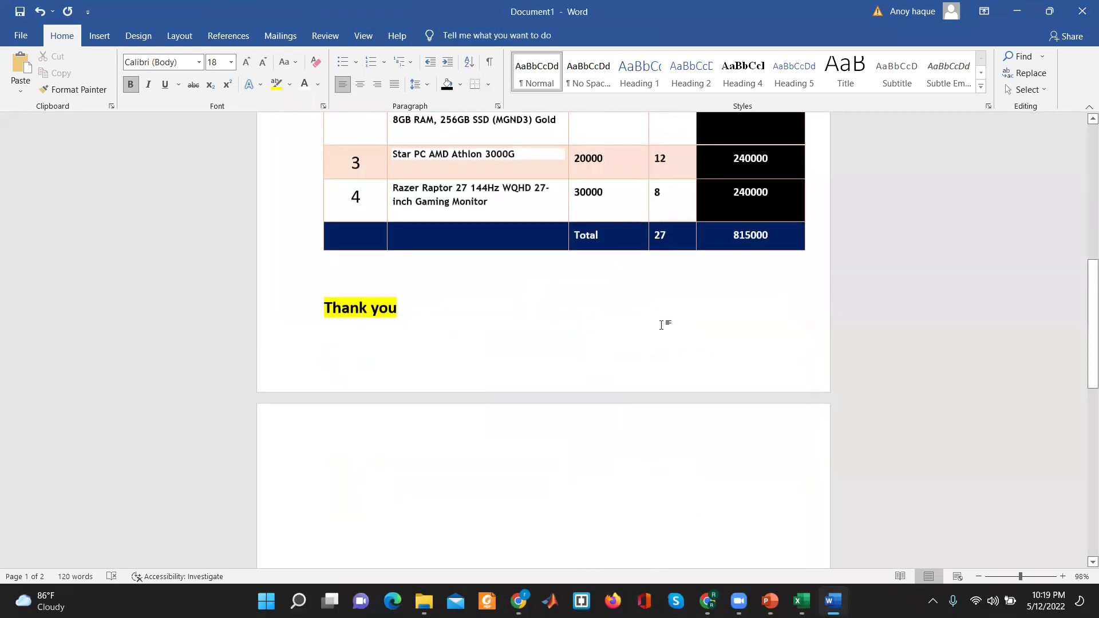
{"action": "scroll", "coordinate": [767, 379], "scroll_direction": "up", "scroll_amount": 1}
{"action": "scroll", "coordinate": [767, 379], "scroll_direction": "up", "scroll_amount": 2}
{"action": "scroll", "coordinate": [767, 378], "scroll_direction": "up", "scroll_amount": 1}
{"action": "scroll", "coordinate": [767, 378], "scroll_direction": "up", "scroll_amount": 1}
{"action": "scroll", "coordinate": [767, 378], "scroll_direction": "up", "scroll_amount": 1}
{"action": "scroll", "coordinate": [767, 379], "scroll_direction": "down", "scroll_amount": 1, "text": "ctrl"}
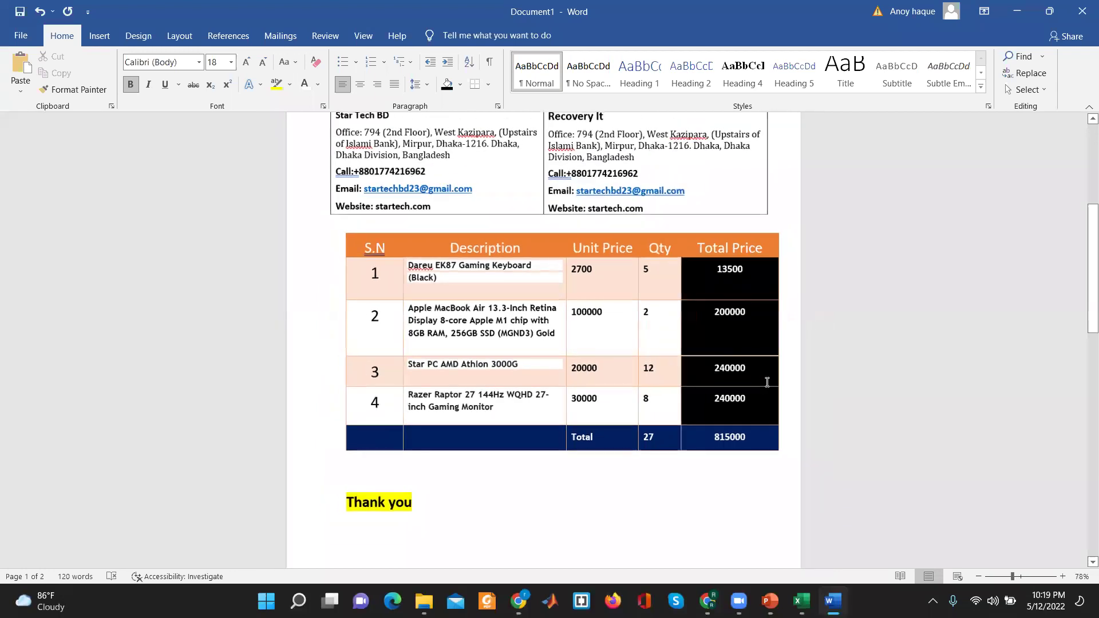
{"action": "scroll", "coordinate": [768, 379], "scroll_direction": "down", "scroll_amount": 1, "text": "ctrl"}
{"action": "scroll", "coordinate": [767, 380], "scroll_direction": "down", "scroll_amount": 1, "text": "ctrl"}
{"action": "scroll", "coordinate": [767, 382], "scroll_direction": "down", "scroll_amount": 1, "text": "ctrl"}
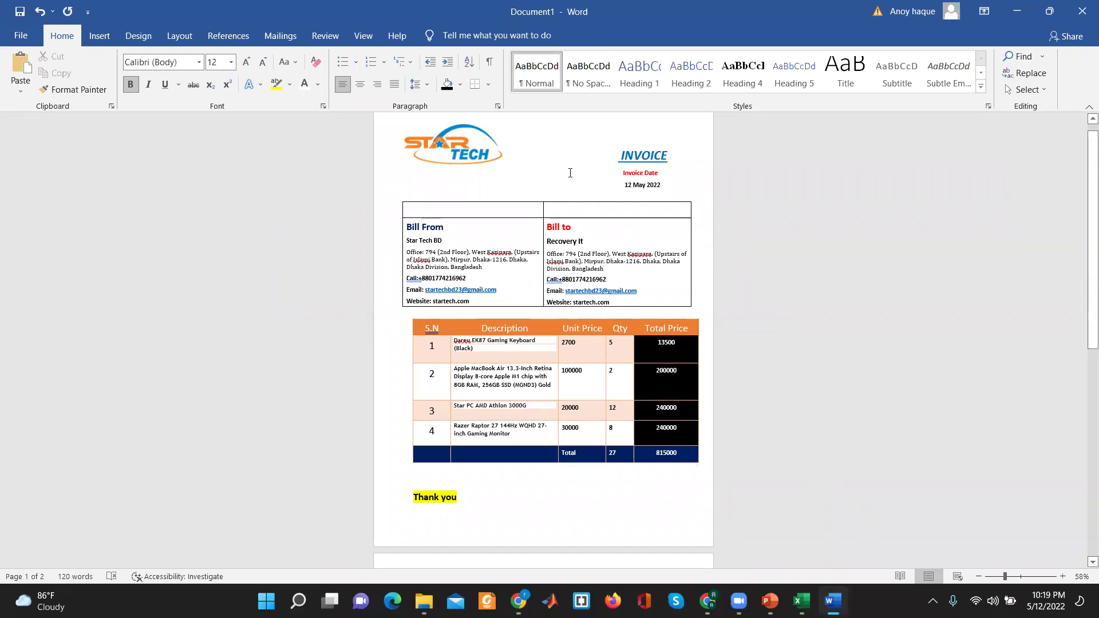
{"action": "scroll", "coordinate": [767, 286], "scroll_direction": "down", "scroll_amount": 2}
{"action": "scroll", "coordinate": [760, 308], "scroll_direction": "down", "scroll_amount": 1}
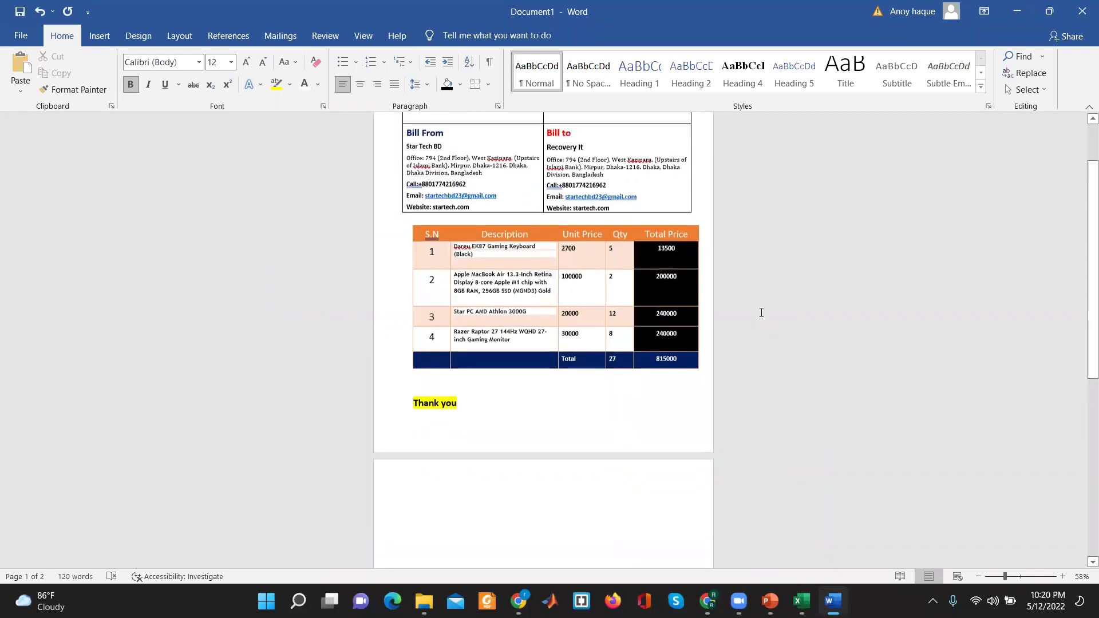
{"action": "scroll", "coordinate": [757, 310], "scroll_direction": "up", "scroll_amount": 3}
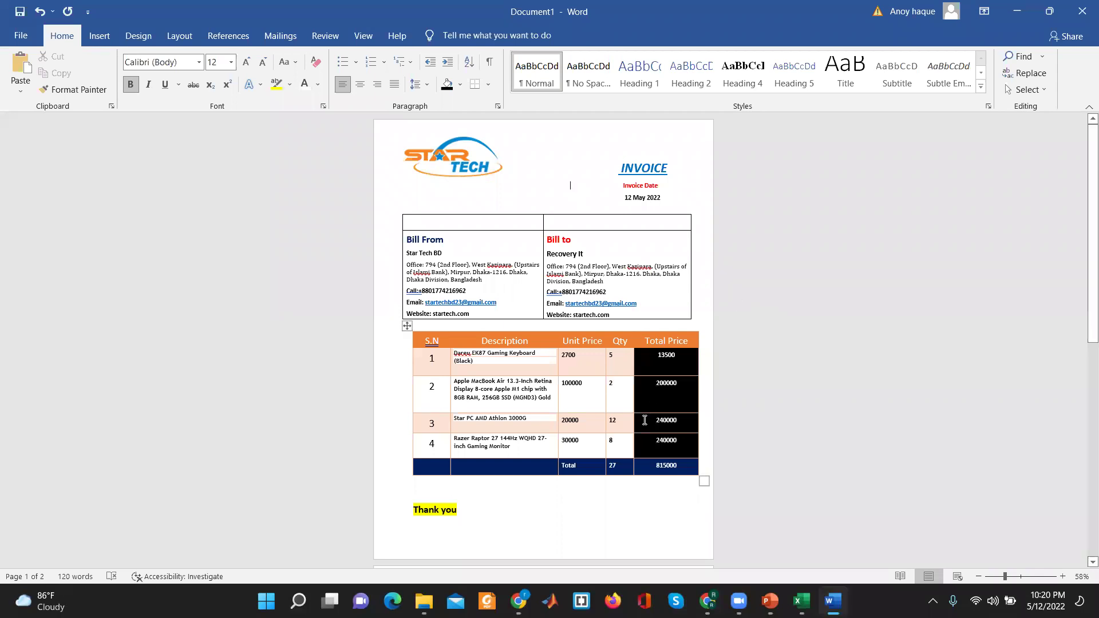
{"action": "scroll", "coordinate": [641, 424], "scroll_direction": "down", "scroll_amount": 3}
{"action": "scroll", "coordinate": [641, 425], "scroll_direction": "up", "scroll_amount": 3}
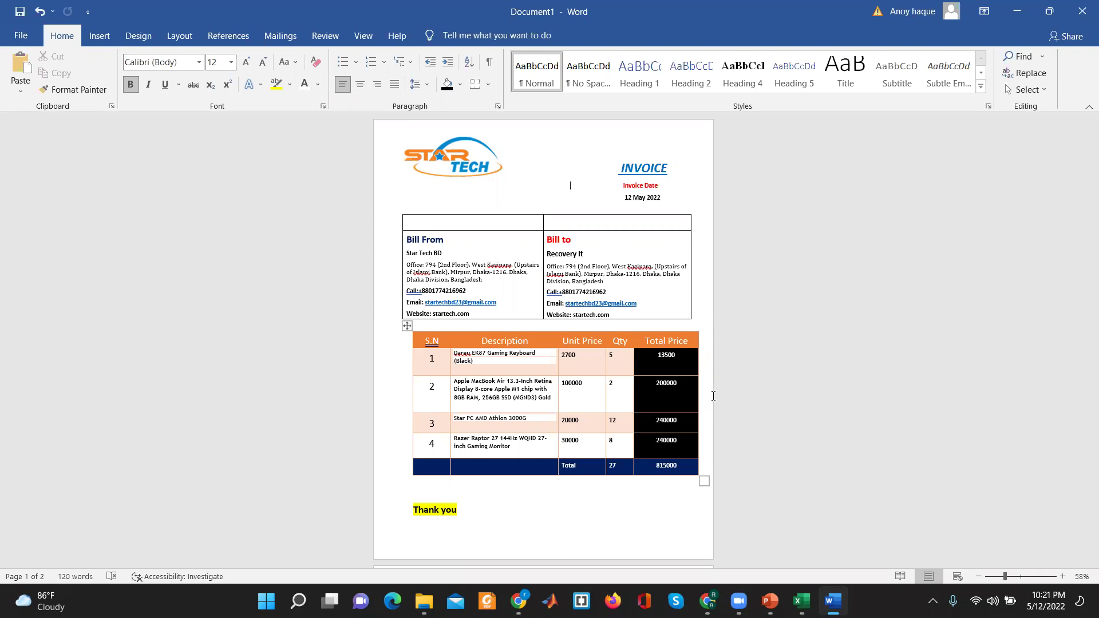
{"action": "scroll", "coordinate": [437, 449], "scroll_direction": "down", "scroll_amount": 2}
{"action": "scroll", "coordinate": [437, 449], "scroll_direction": "down", "scroll_amount": 1}
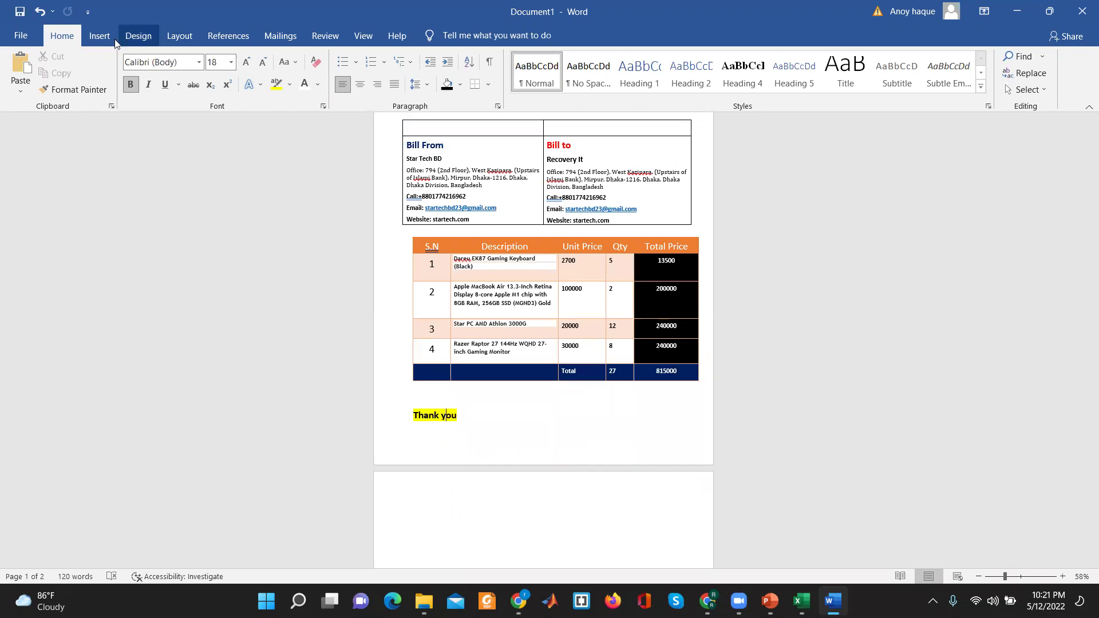
Insert the picture download (31).png from this computer
{"action": "left_click", "coordinate": [99, 36]}
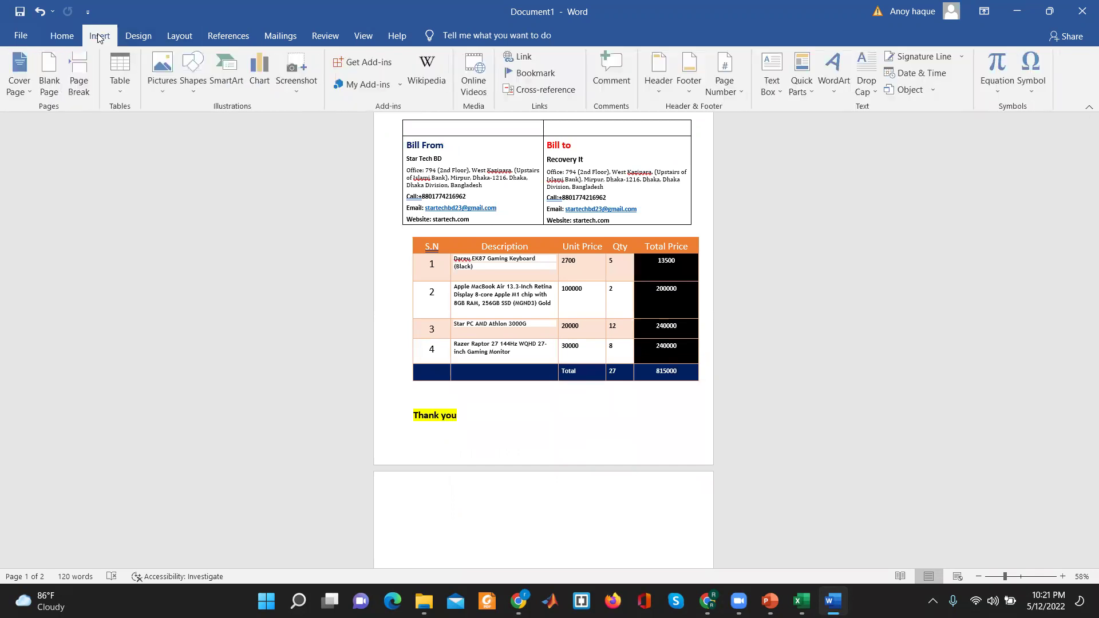
{"action": "left_click", "coordinate": [154, 75]}
{"action": "left_click", "coordinate": [195, 127]}
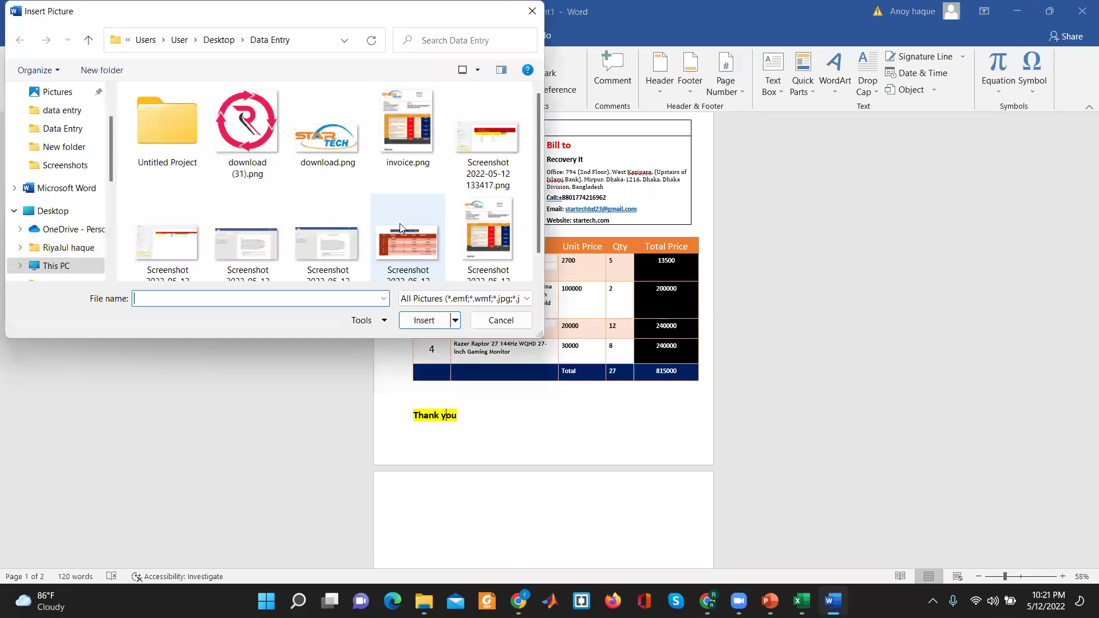
{"action": "scroll", "coordinate": [373, 209], "scroll_direction": "down", "scroll_amount": 1}
{"action": "scroll", "coordinate": [372, 211], "scroll_direction": "up", "scroll_amount": 1}
{"action": "left_click", "coordinate": [246, 126]}
{"action": "left_click", "coordinate": [426, 320]}
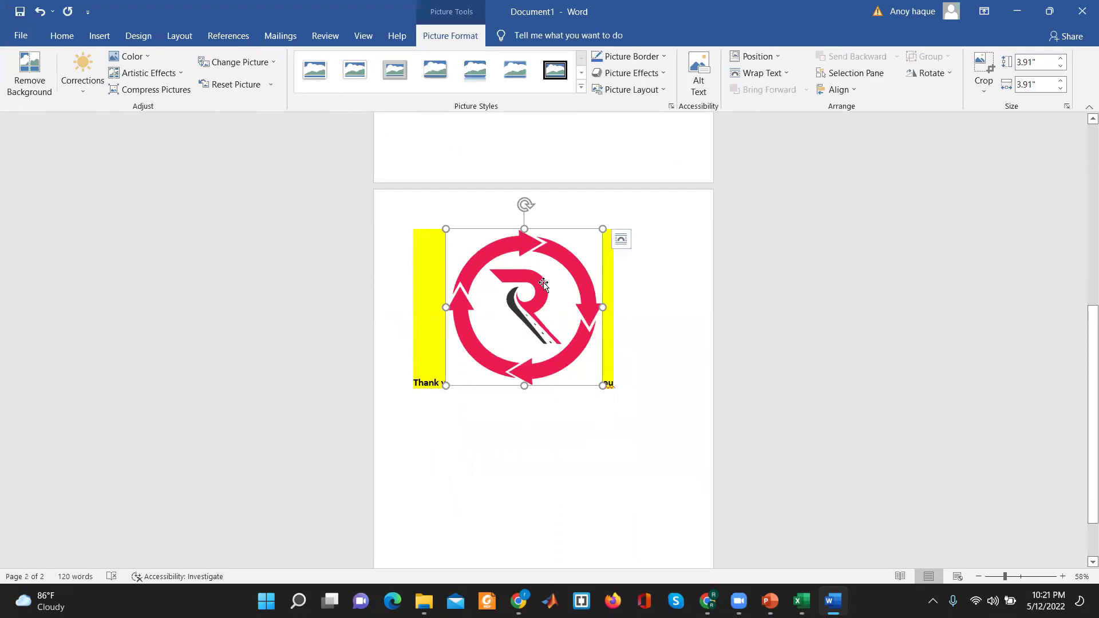
Shrink the R logo and make it float with a fixed position on the page
{"action": "left_click_drag", "start_coordinate": [602, 385], "coordinate": [470, 343]}
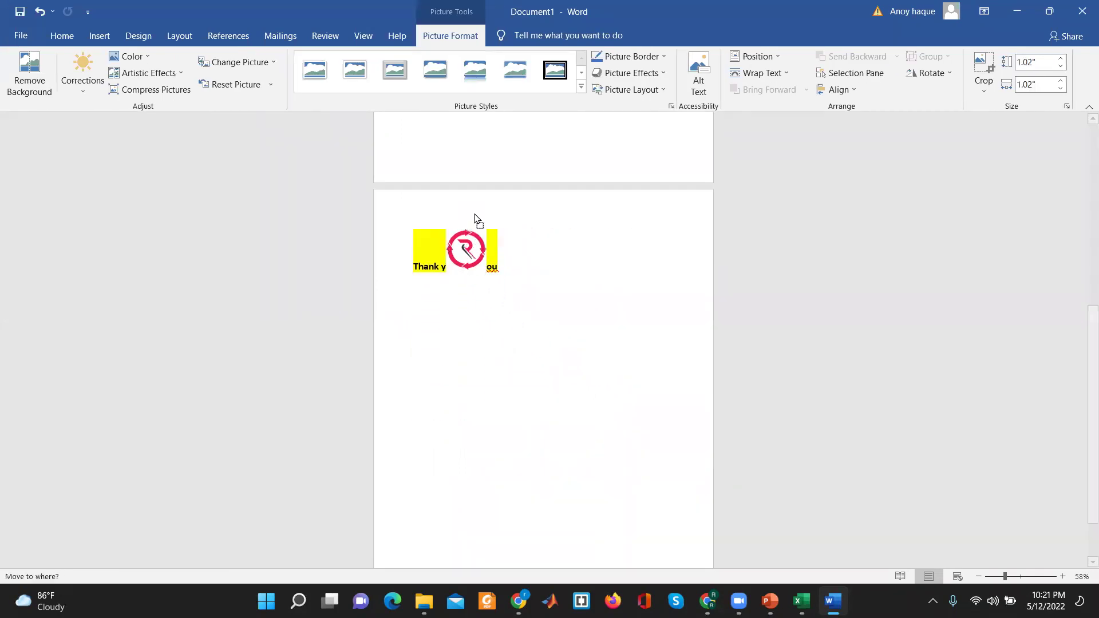
{"action": "left_click", "coordinate": [505, 241]}
{"action": "left_click", "coordinate": [576, 373]}
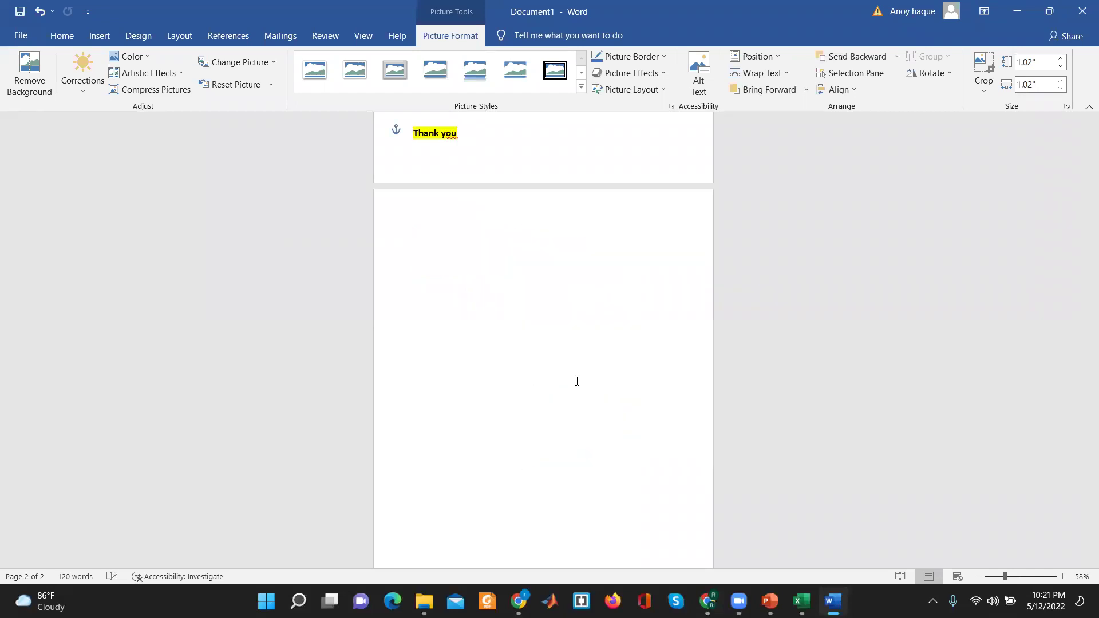
{"action": "scroll", "coordinate": [500, 278], "scroll_direction": "up", "scroll_amount": 1}
{"action": "scroll", "coordinate": [467, 277], "scroll_direction": "up", "scroll_amount": 3}
{"action": "scroll", "coordinate": [458, 277], "scroll_direction": "up", "scroll_amount": 5}
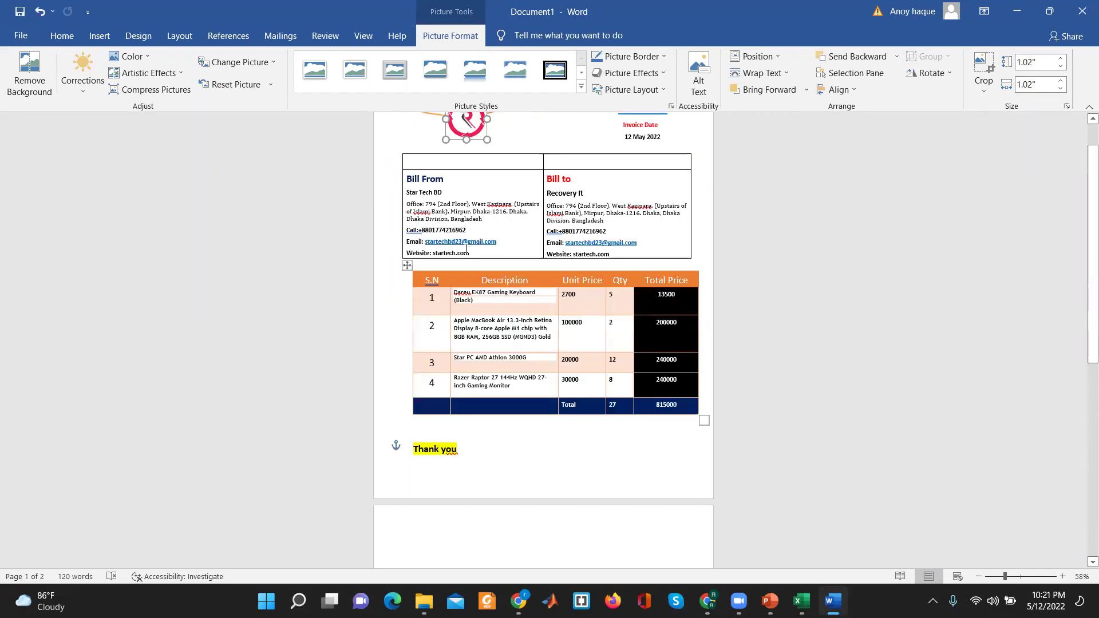
{"action": "scroll", "coordinate": [459, 277], "scroll_direction": "up", "scroll_amount": 2}
{"action": "left_click", "coordinate": [505, 169]}
{"action": "left_click", "coordinate": [556, 355]}
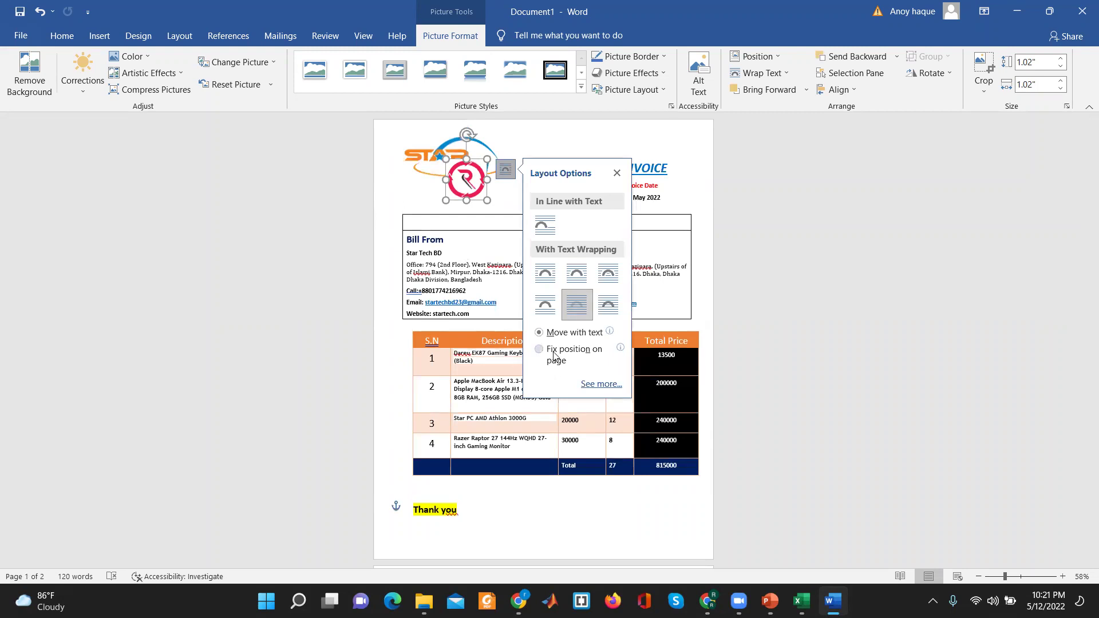
{"action": "left_click", "coordinate": [601, 384]}
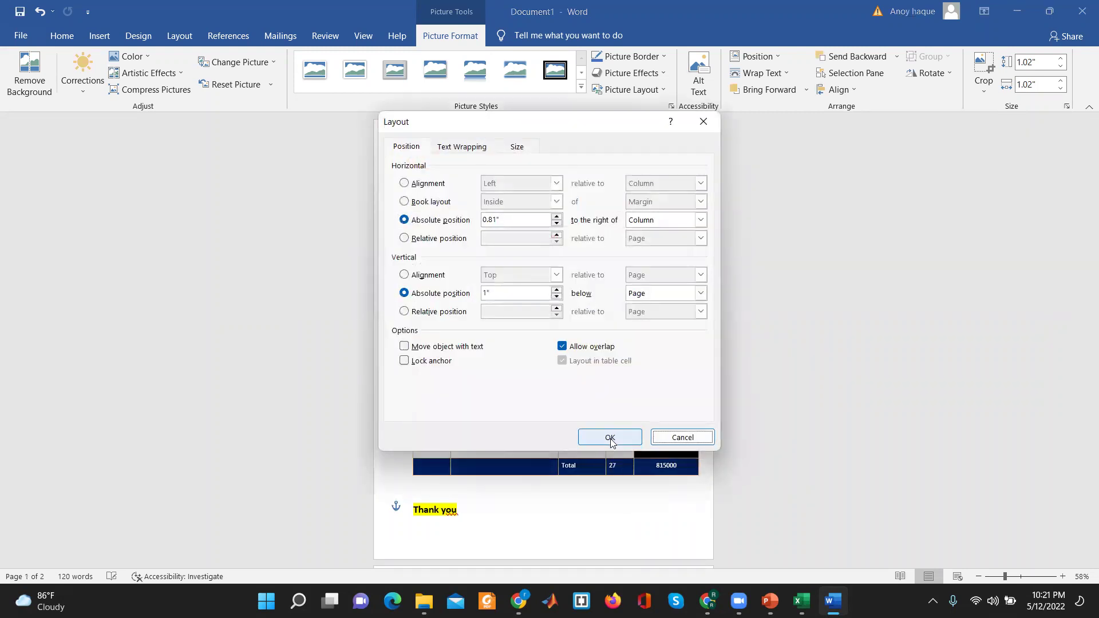
{"action": "left_click", "coordinate": [613, 441]}
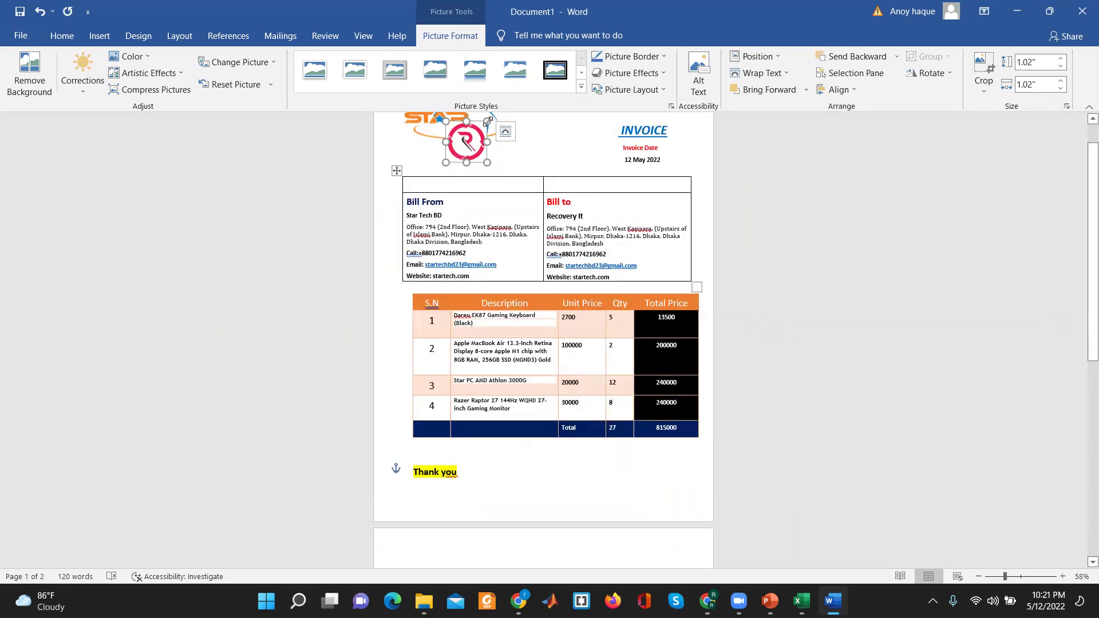
Resize the R logo to 0.84 inches beneath the Star Tech logo
{"action": "left_click_drag", "start_coordinate": [479, 132], "coordinate": [454, 198]}
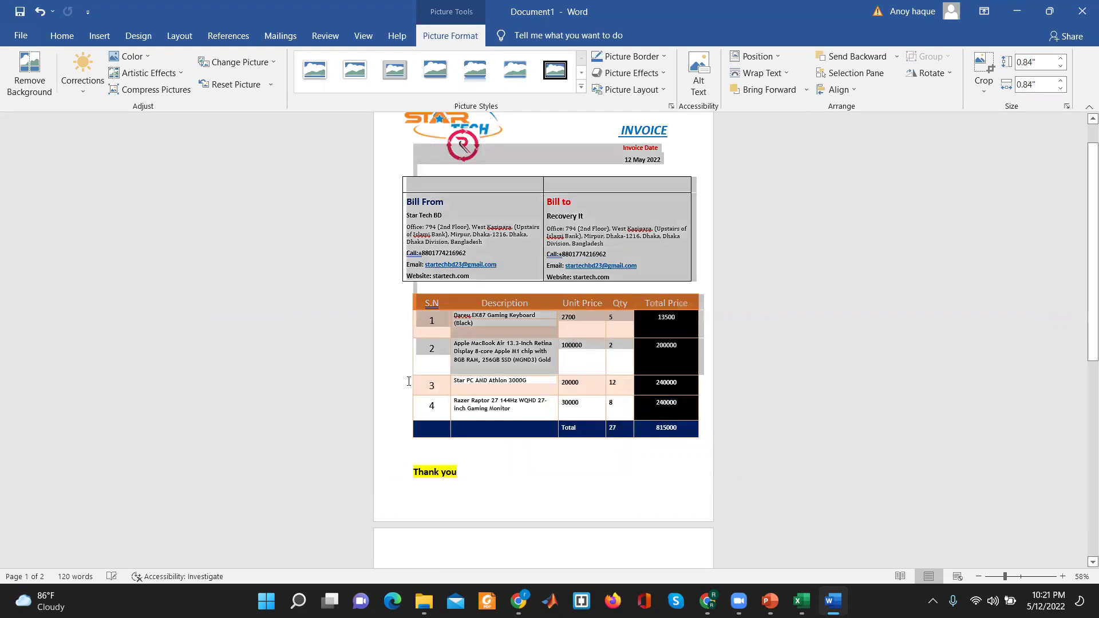
{"action": "double_click", "coordinate": [458, 148]}
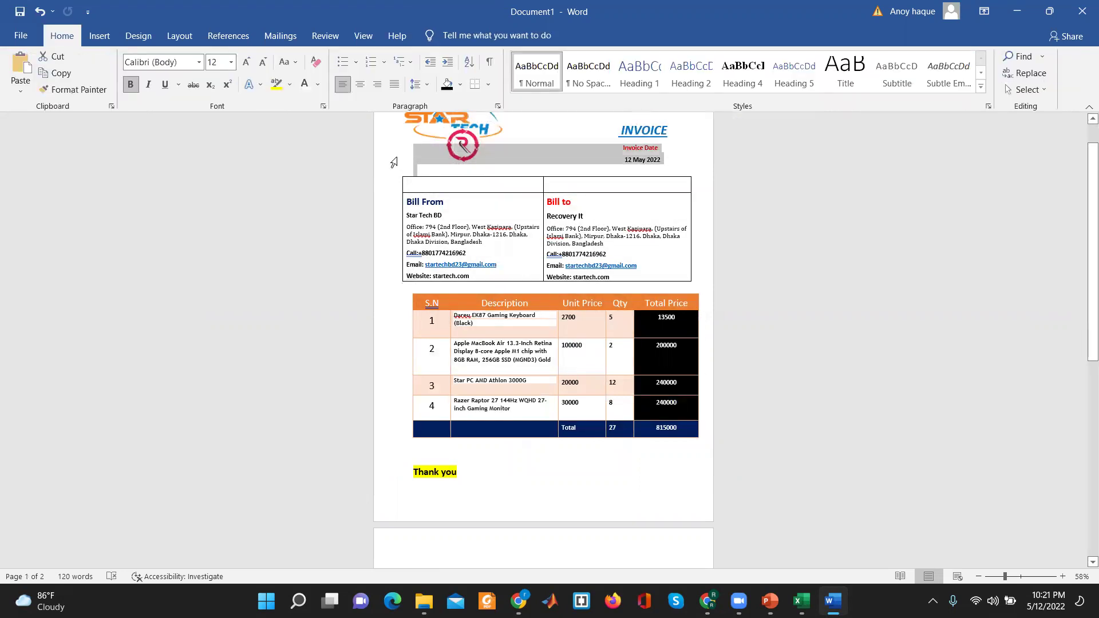
{"action": "left_click", "coordinate": [465, 145]}
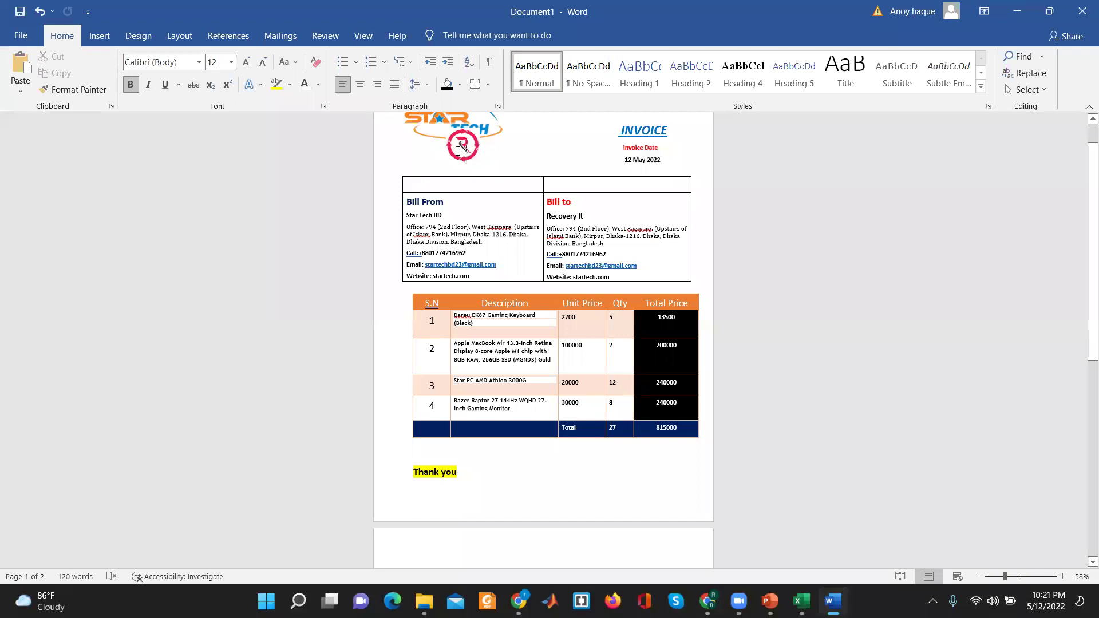
{"action": "double_click", "coordinate": [458, 151]}
{"action": "left_click", "coordinate": [485, 158]}
{"action": "double_click", "coordinate": [466, 146]}
{"action": "scroll", "coordinate": [608, 338], "scroll_direction": "up", "scroll_amount": 1}
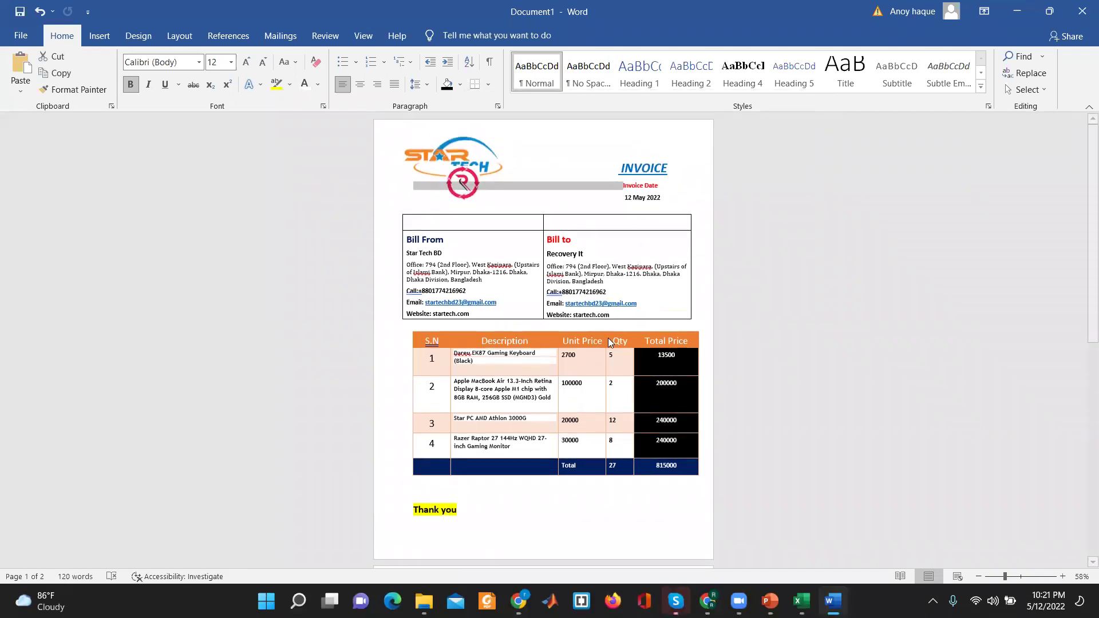
{"action": "left_click", "coordinate": [593, 364]}
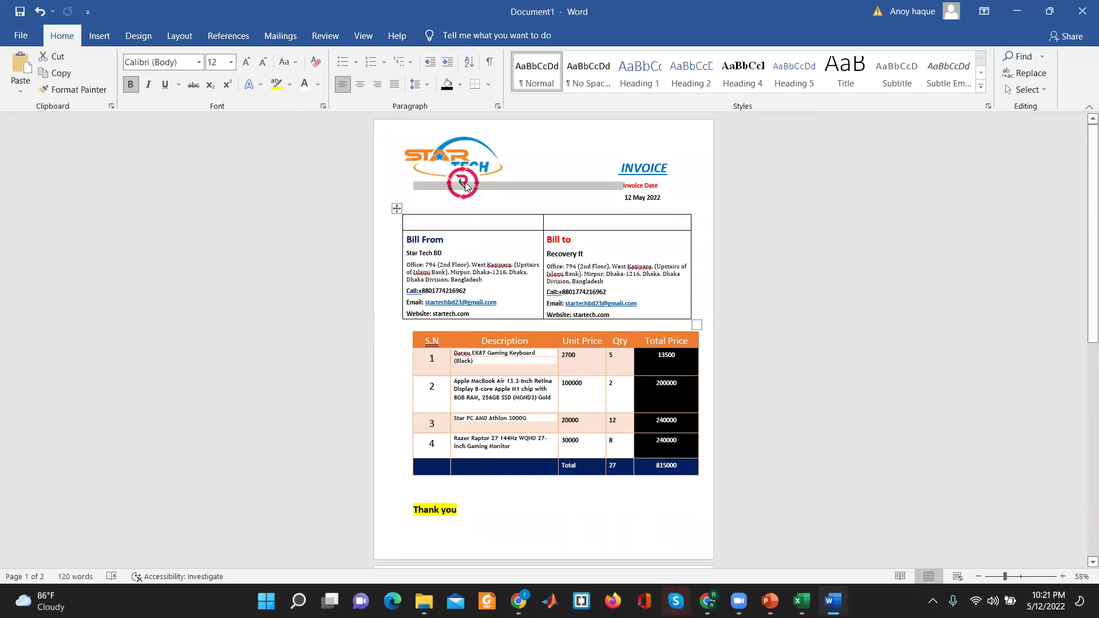
{"action": "left_click", "coordinate": [464, 171]}
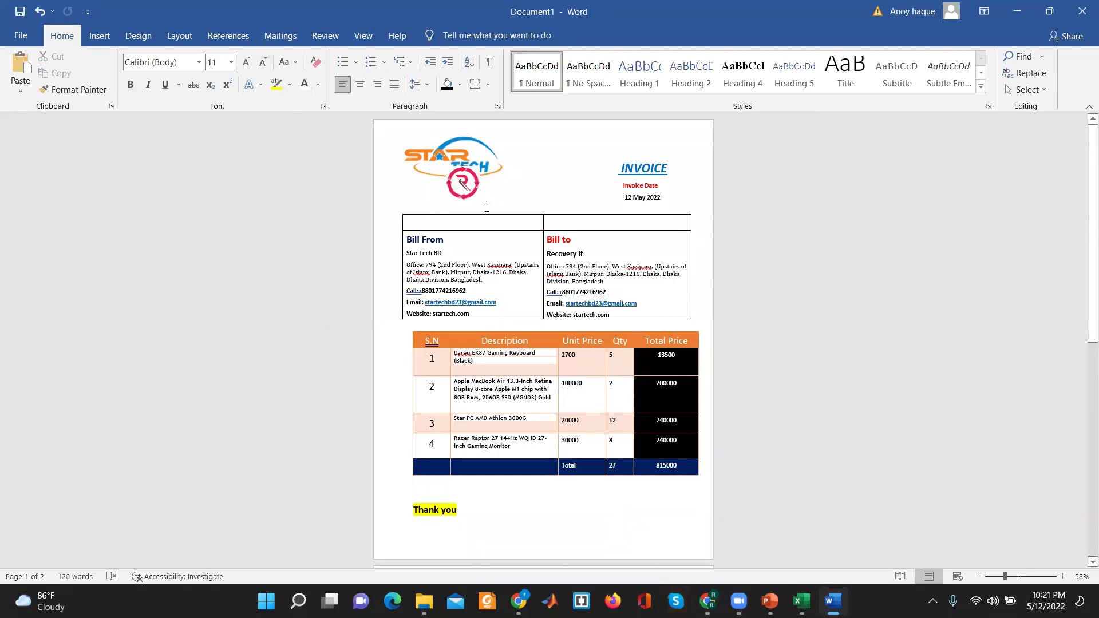
Drag the red R logo toward Thank you, cut it out, and switch to Chrome
{"action": "left_click", "coordinate": [476, 194]}
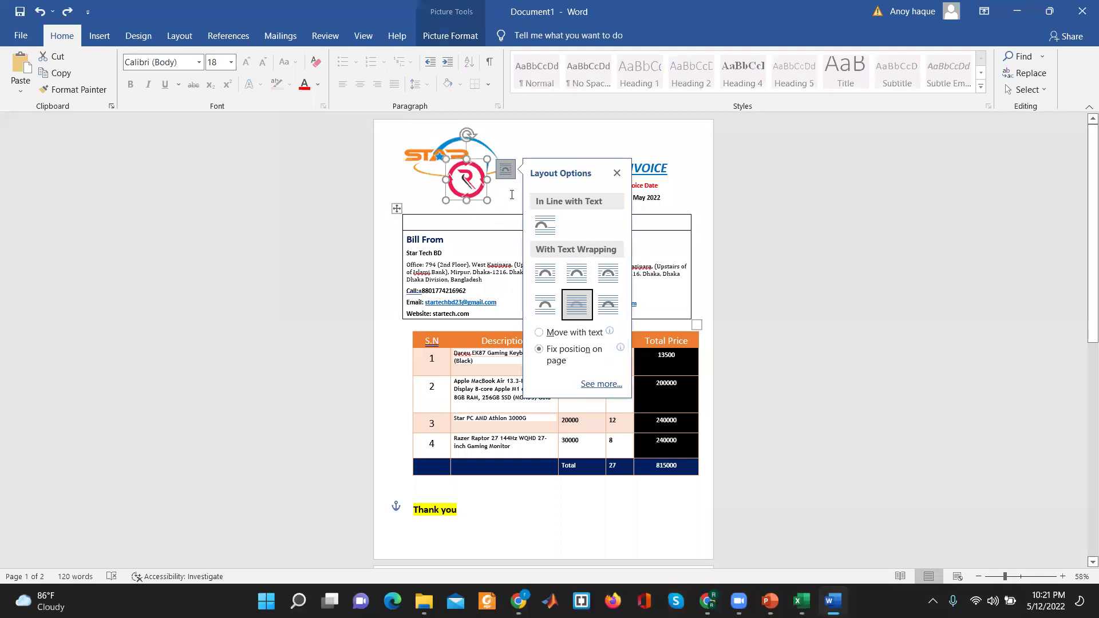
{"action": "left_click", "coordinate": [610, 173]}
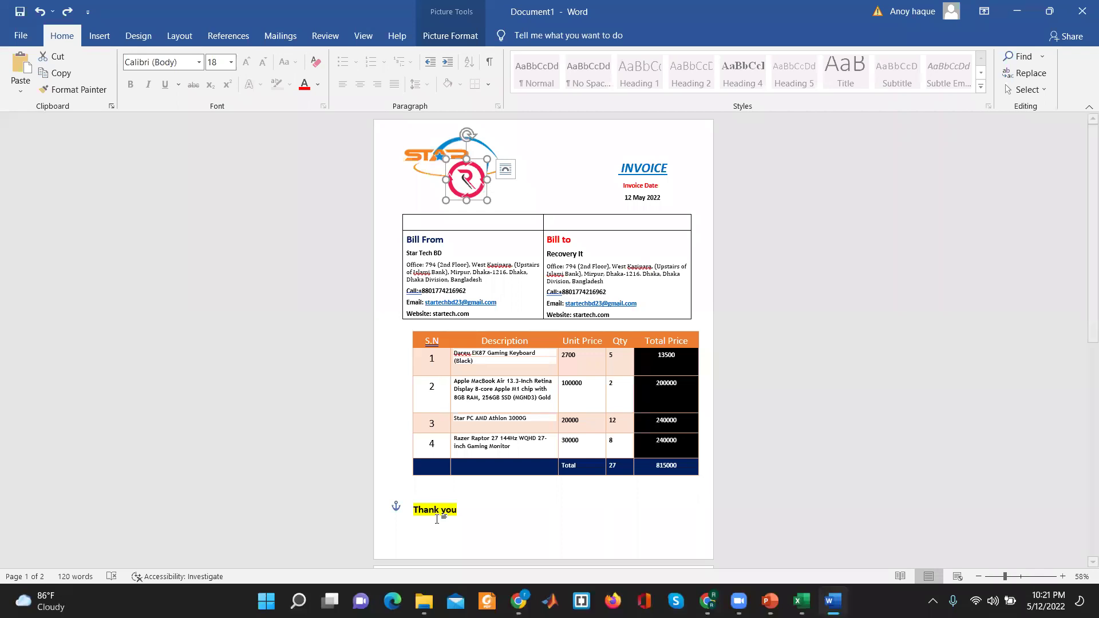
{"action": "scroll", "coordinate": [425, 204], "scroll_direction": "down", "scroll_amount": 2}
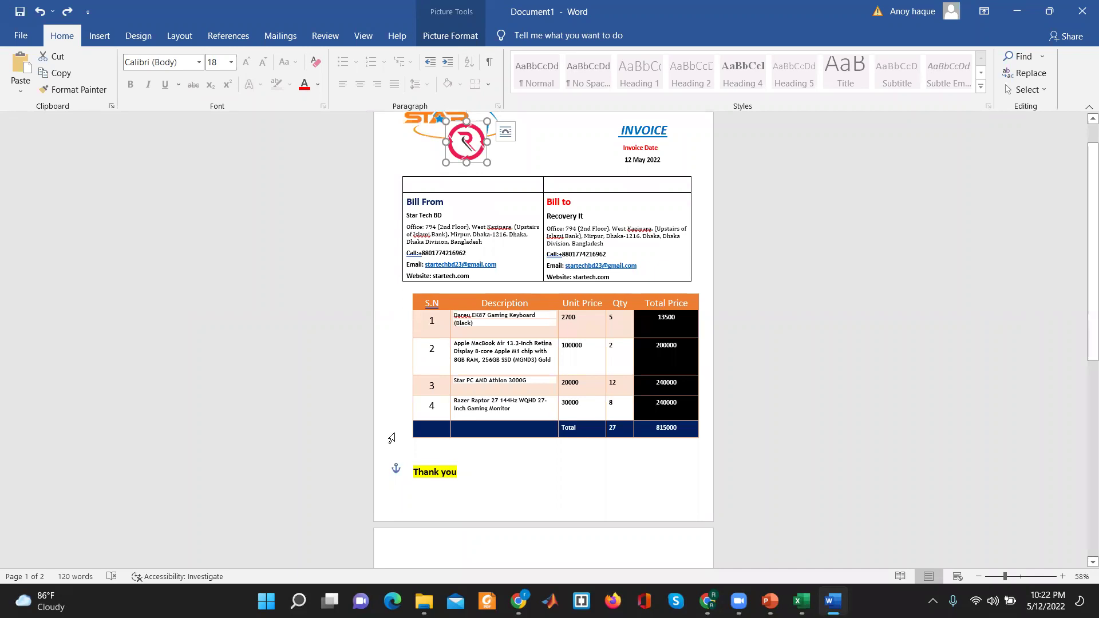
{"action": "left_click", "coordinate": [448, 459]}
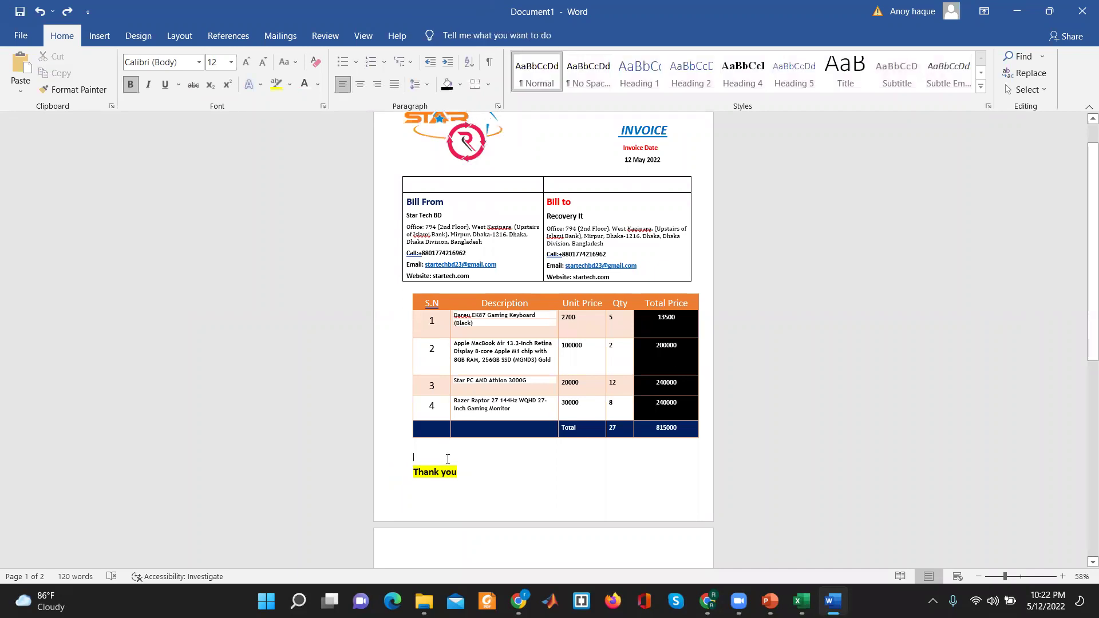
{"action": "left_click", "coordinate": [465, 141]}
{"action": "left_click_drag", "start_coordinate": [466, 141], "coordinate": [444, 470]}
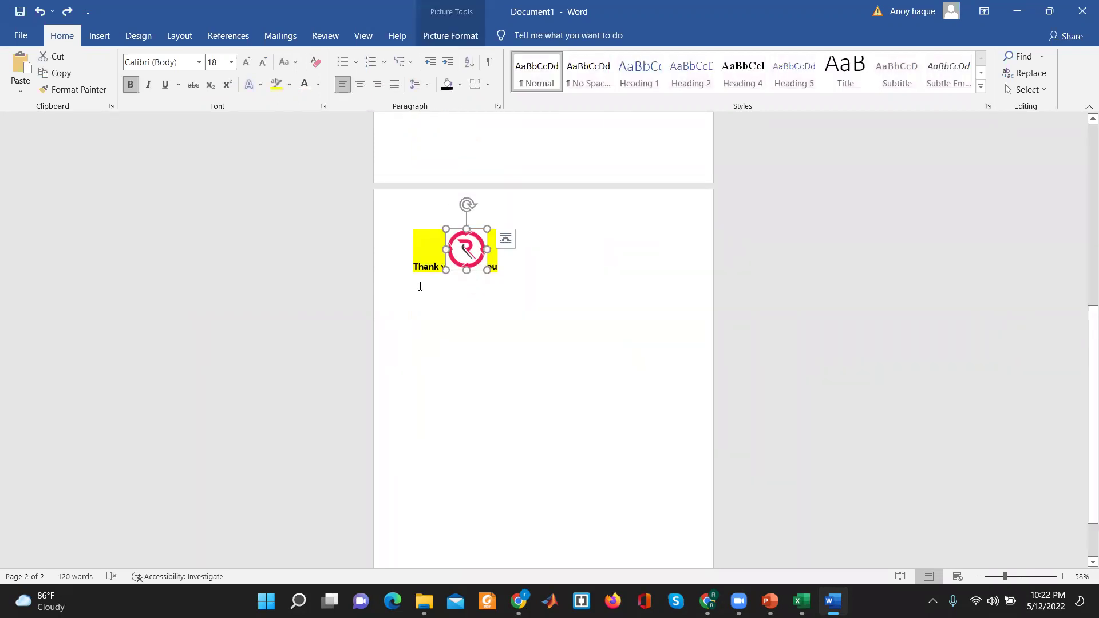
{"action": "right_click", "coordinate": [462, 256]}
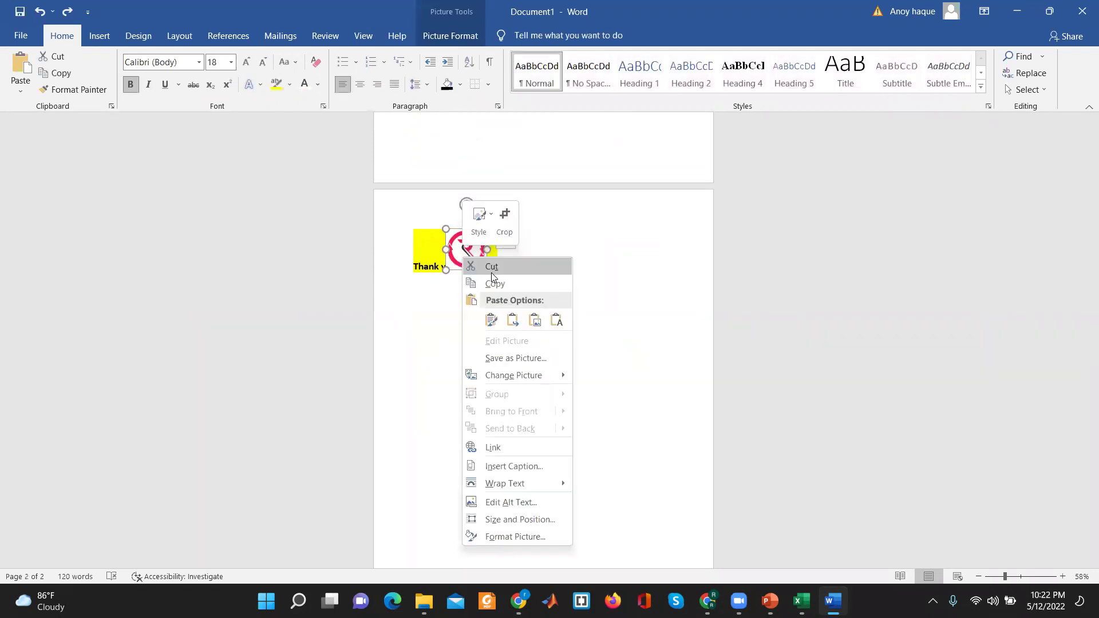
{"action": "left_click", "coordinate": [491, 272]}
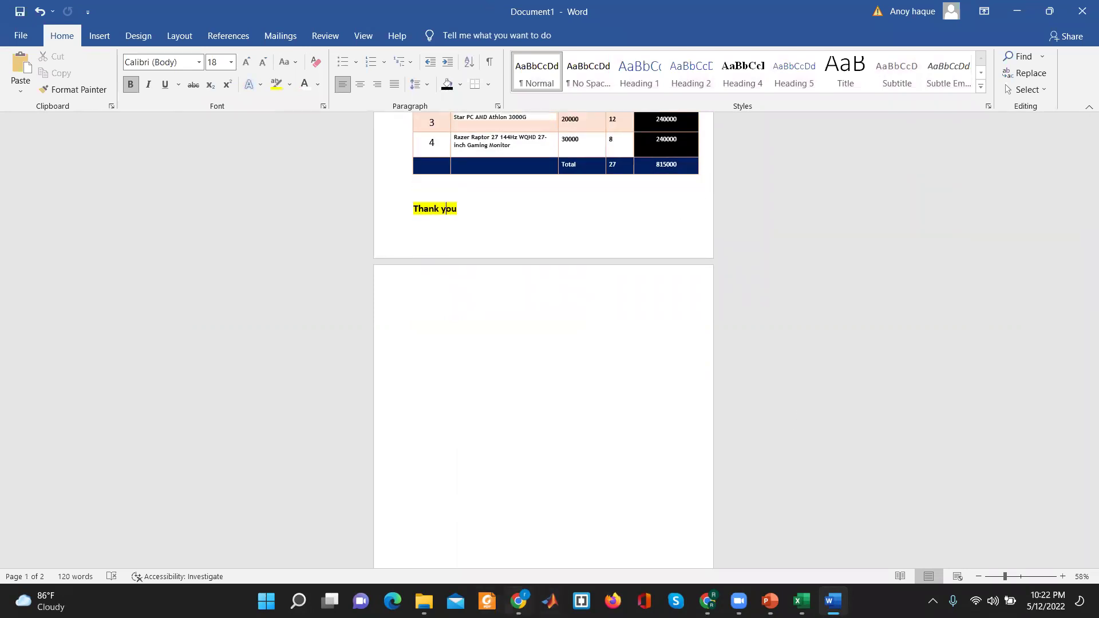
{"action": "key", "text": "alt+Tab"}
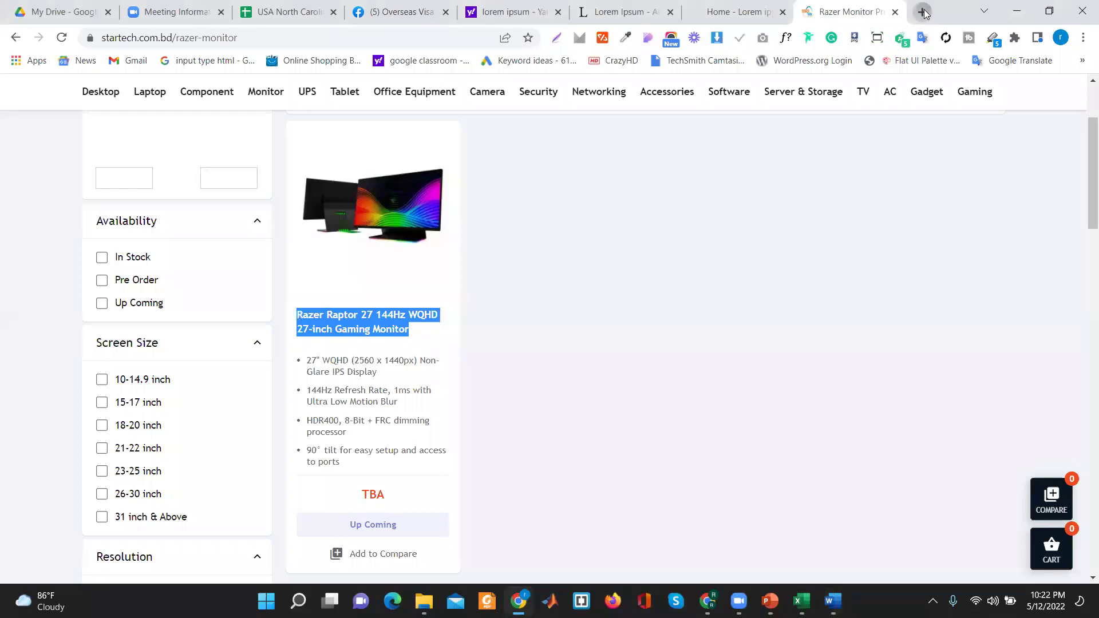
Search 'background remover' in a new tab and open the remove.bg result in another tab
{"action": "left_click", "coordinate": [923, 13]}
{"action": "type", "text": "ba"}
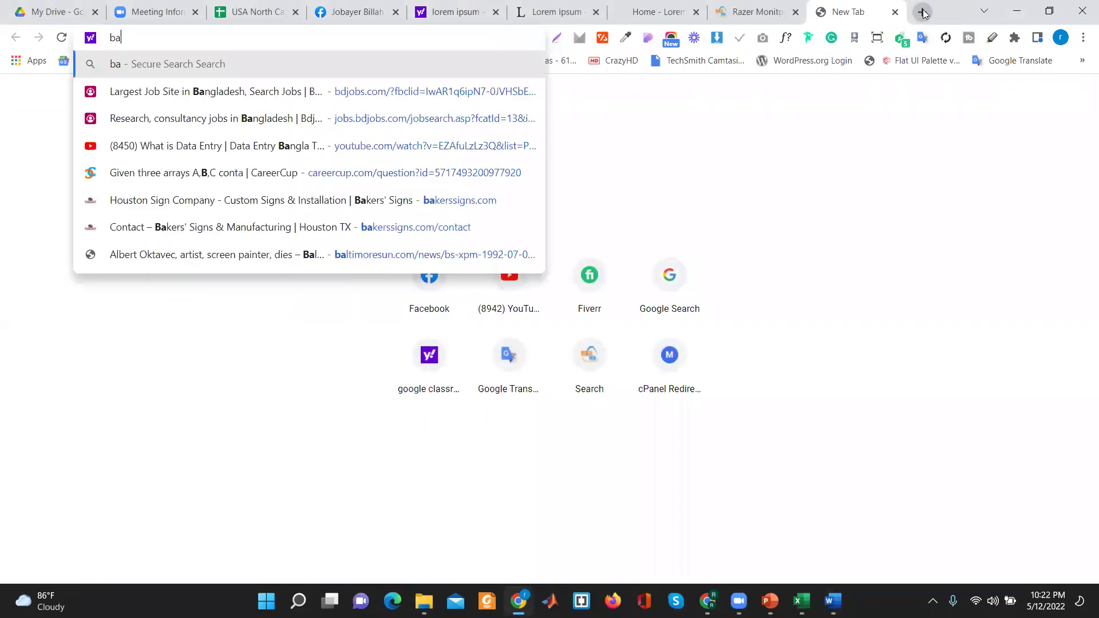
{"action": "type", "text": "ck"}
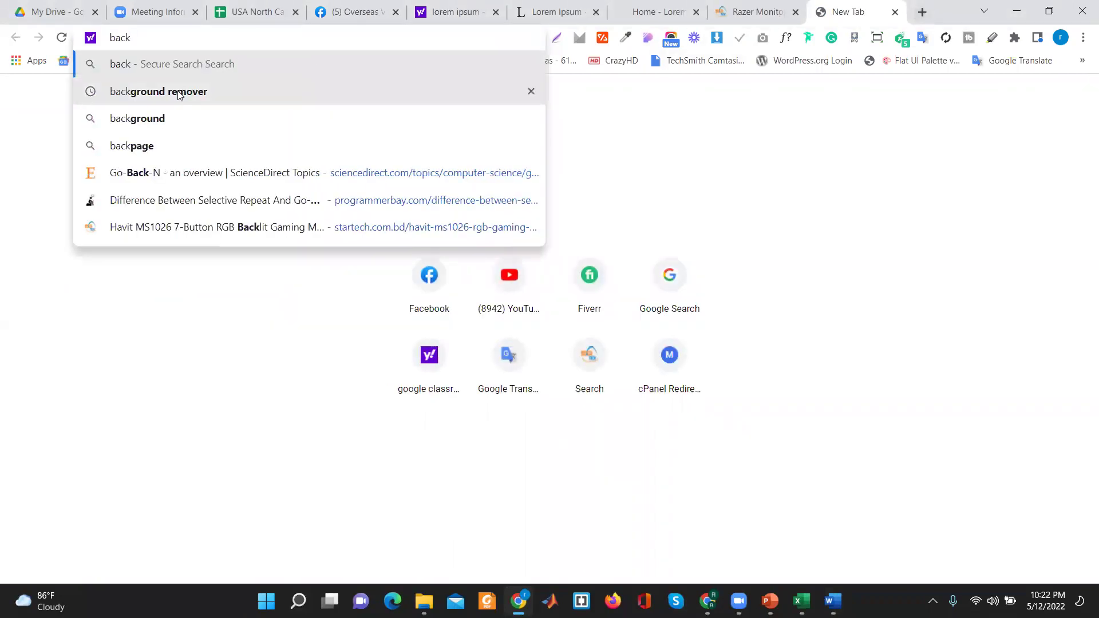
{"action": "left_click", "coordinate": [182, 92]}
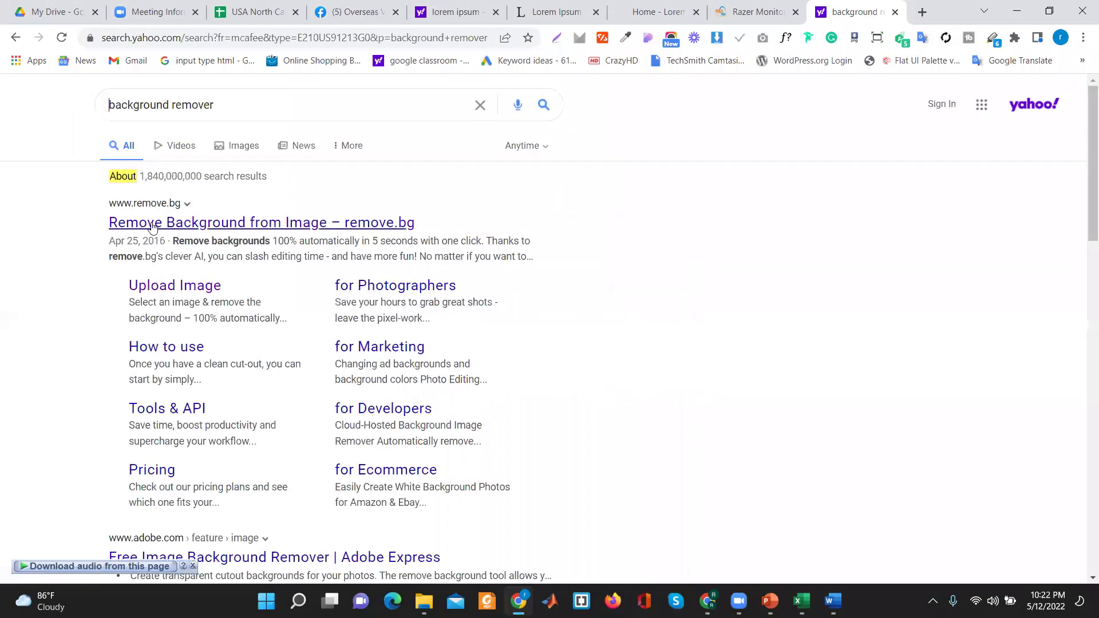
{"action": "right_click", "coordinate": [207, 228]}
{"action": "left_click", "coordinate": [243, 235]}
{"action": "left_click", "coordinate": [854, 8]}
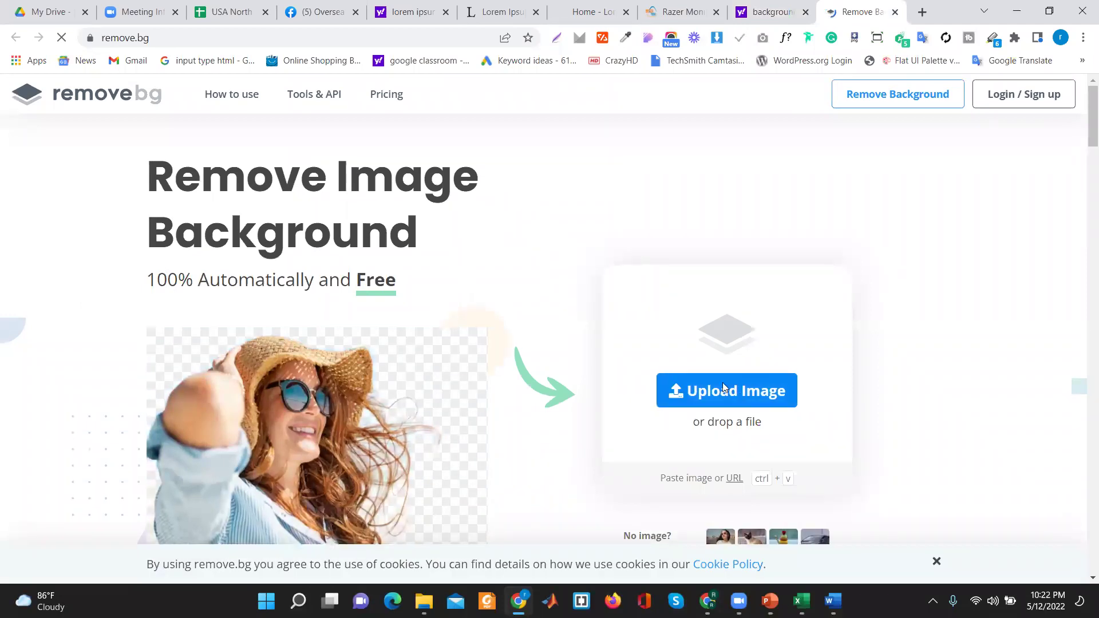
Upload download.png to remove.bg, download the background-free logo, and return to Word
{"action": "scroll", "coordinate": [454, 299], "scroll_direction": "down", "scroll_amount": 1}
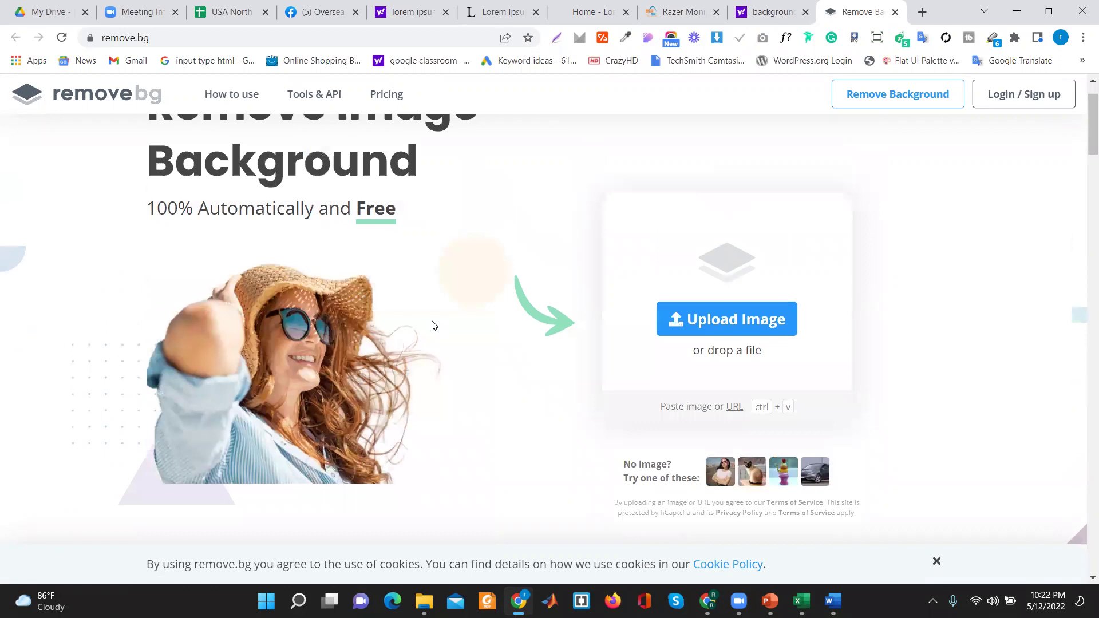
{"action": "left_click", "coordinate": [717, 325]}
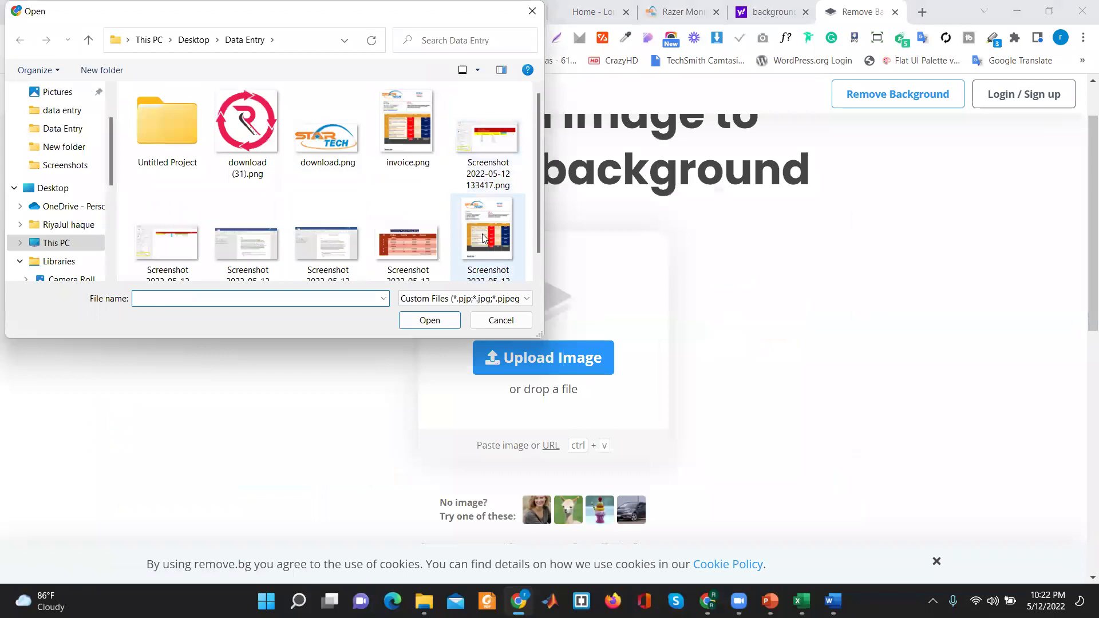
{"action": "left_click", "coordinate": [321, 141]}
{"action": "left_click", "coordinate": [445, 320]}
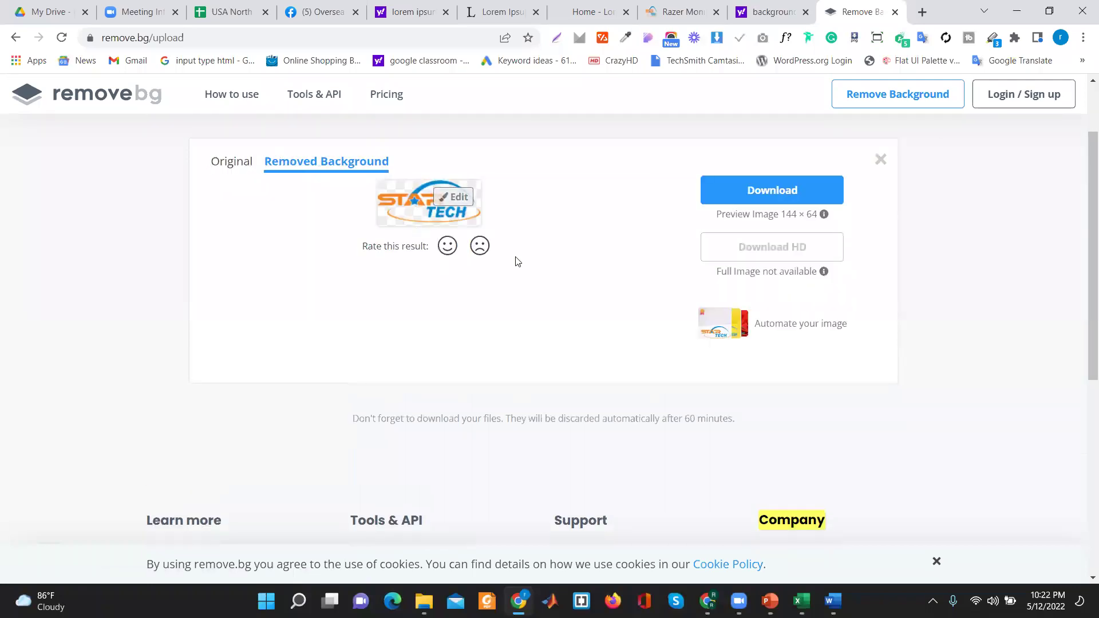
{"action": "left_click", "coordinate": [764, 194]}
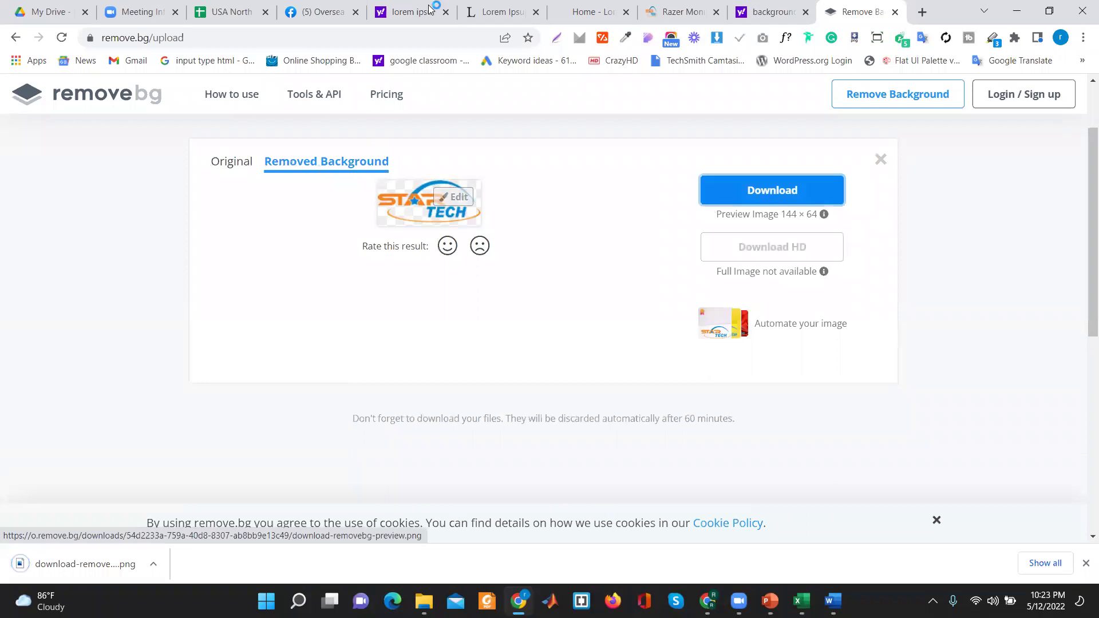
{"action": "left_click", "coordinate": [832, 601]}
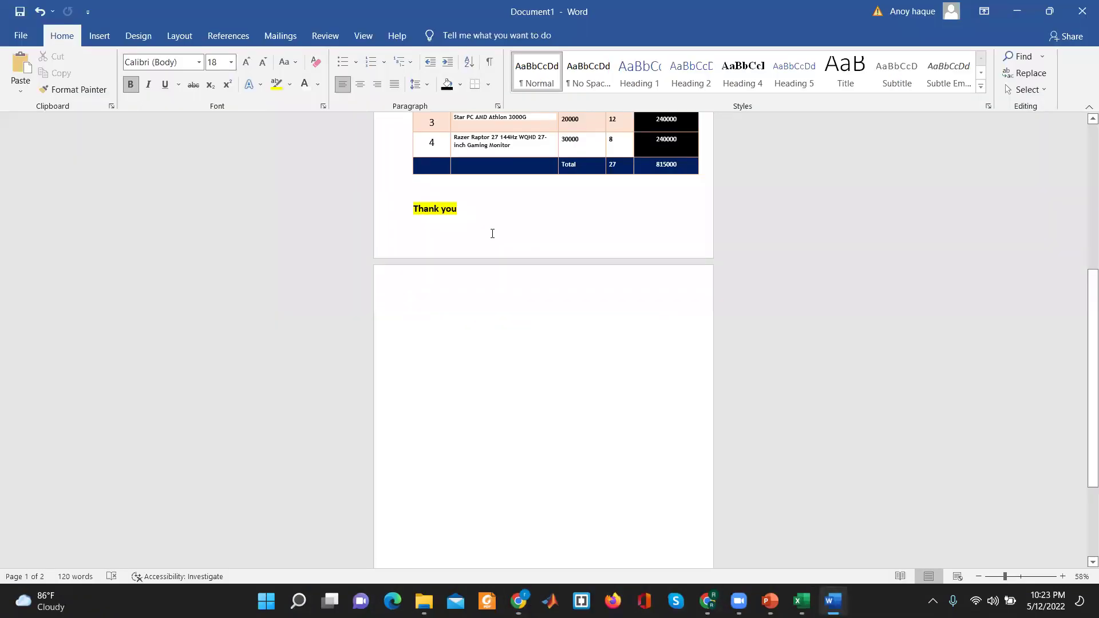
Push Thank you onto a new page with a page break and a blank line
{"action": "scroll", "coordinate": [458, 229], "scroll_direction": "up", "scroll_amount": 2}
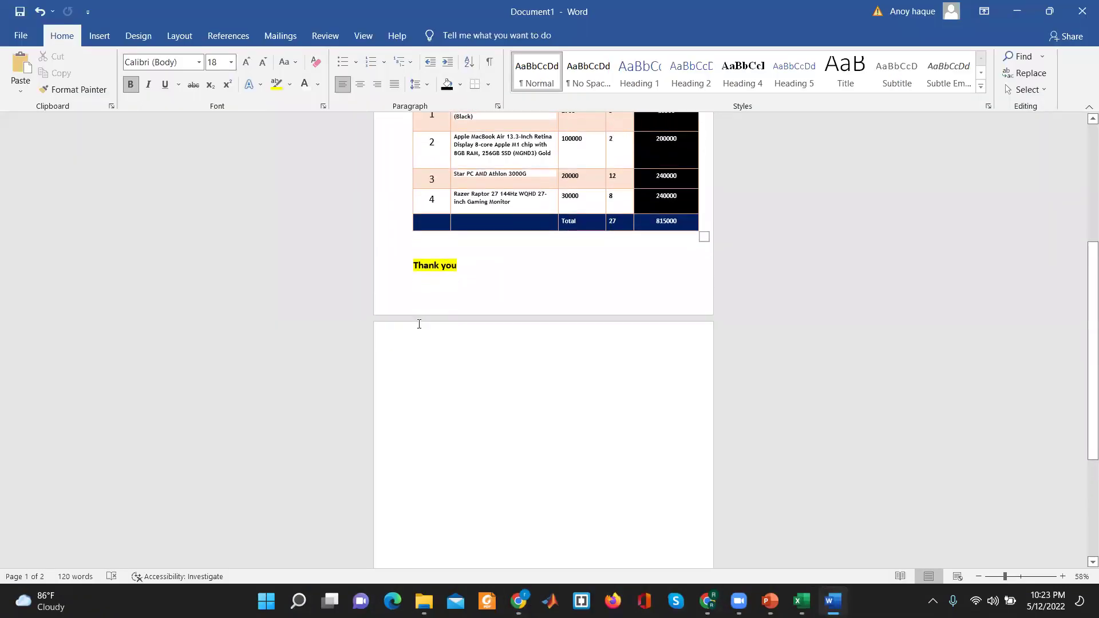
{"action": "left_click", "coordinate": [414, 265]}
{"action": "key", "text": "ctrl+Return"}
{"action": "key", "text": "Return"}
{"action": "key", "text": "Return"}
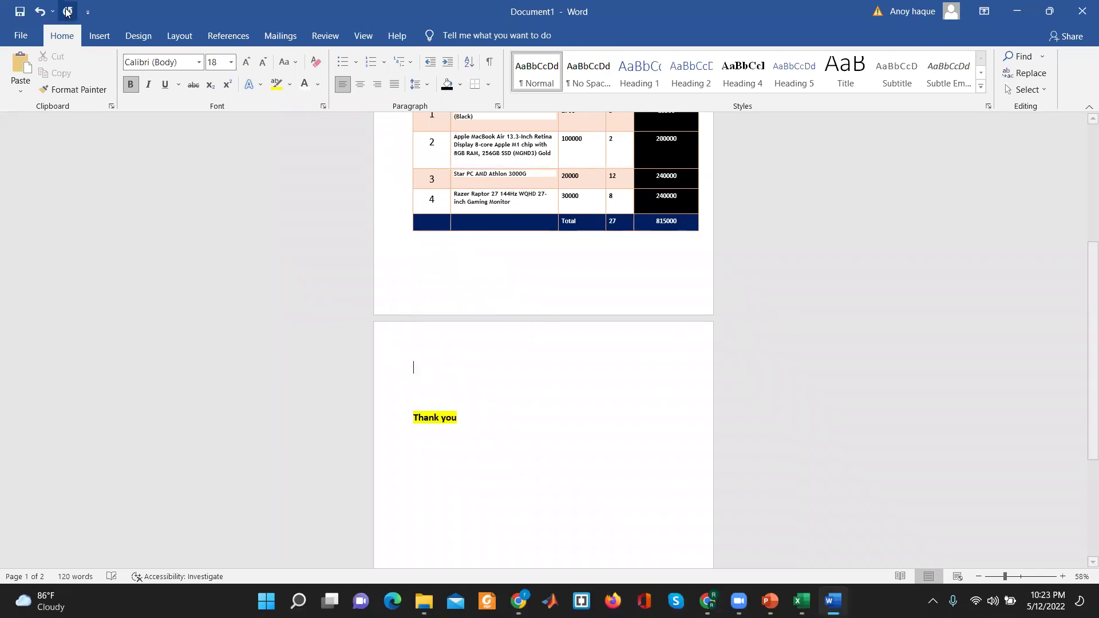
Insert download-removebg-preview.png from the Downloads folder above Thank you
{"action": "left_click", "coordinate": [99, 36]}
{"action": "left_click", "coordinate": [164, 69]}
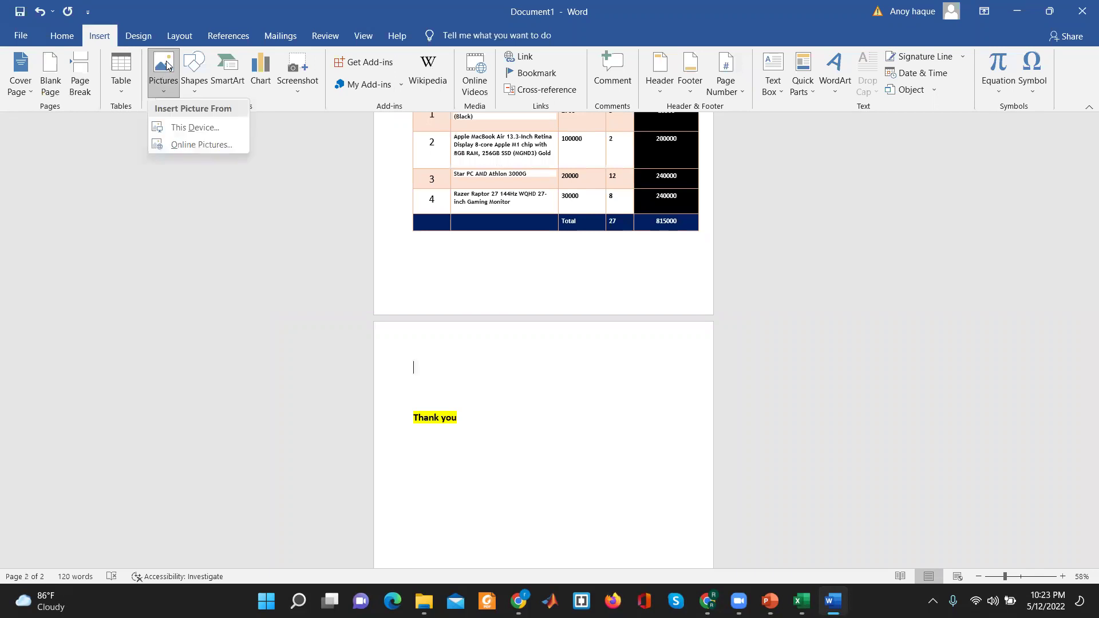
{"action": "left_click", "coordinate": [192, 127]}
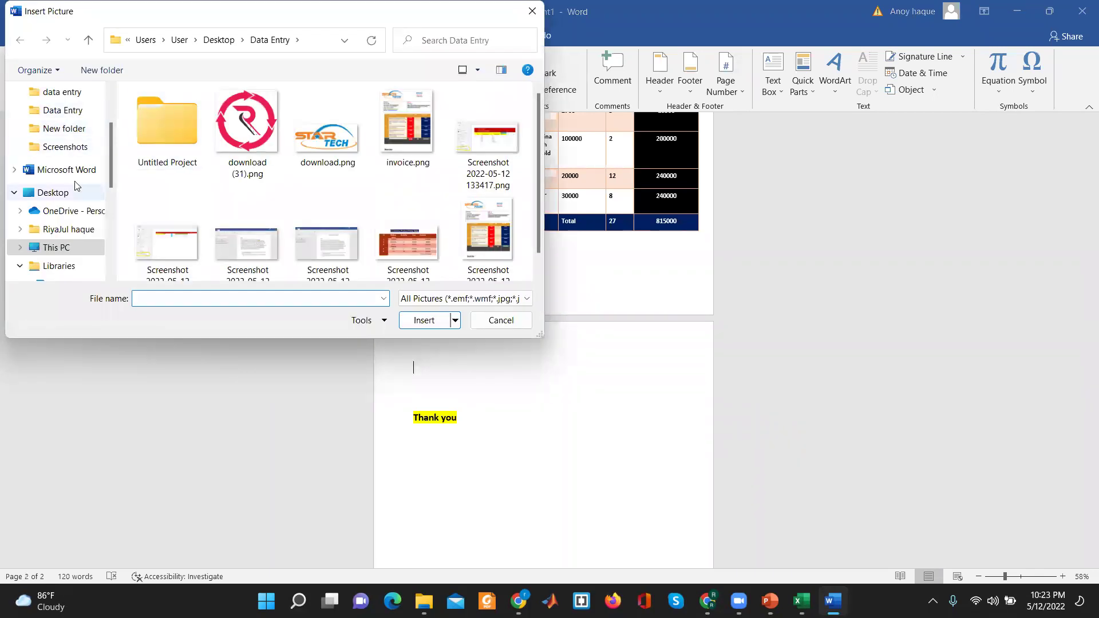
{"action": "left_click", "coordinate": [51, 127]}
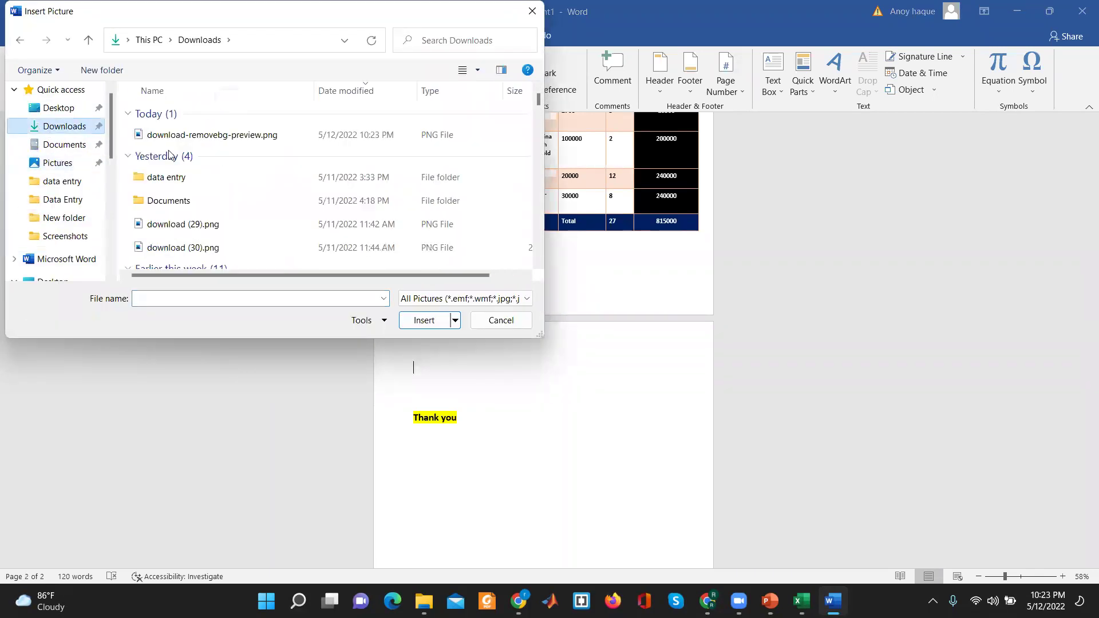
{"action": "left_click", "coordinate": [195, 138]}
{"action": "left_click", "coordinate": [423, 320]}
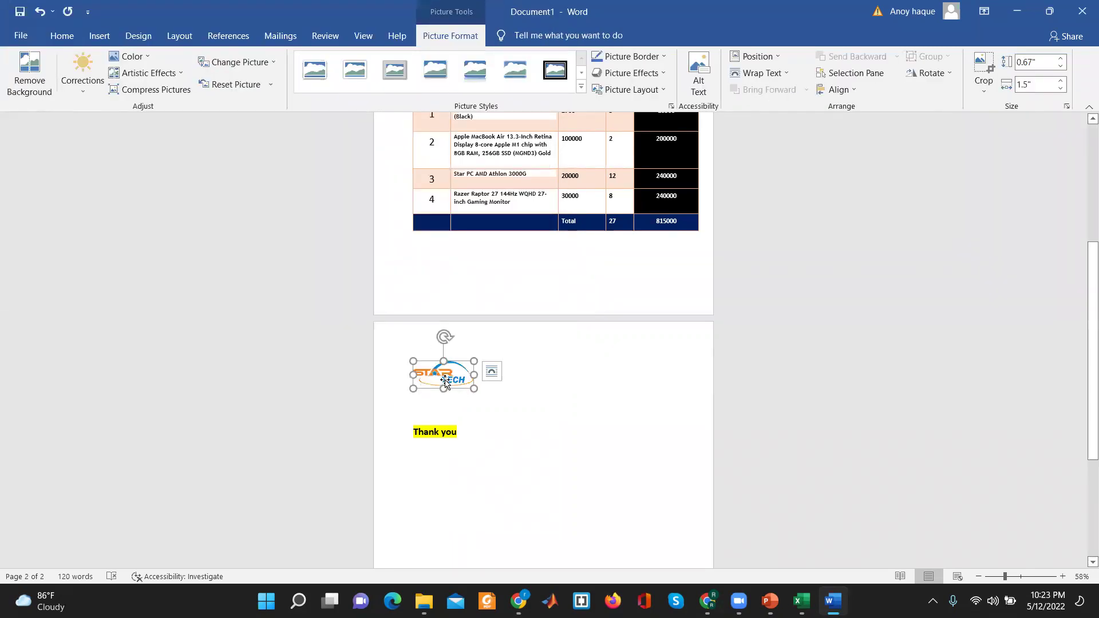
Float the Star Tech logo with fixed page position just above Thank you, then return to remove.bg
{"action": "left_click", "coordinate": [491, 371]}
{"action": "left_click", "coordinate": [560, 493]}
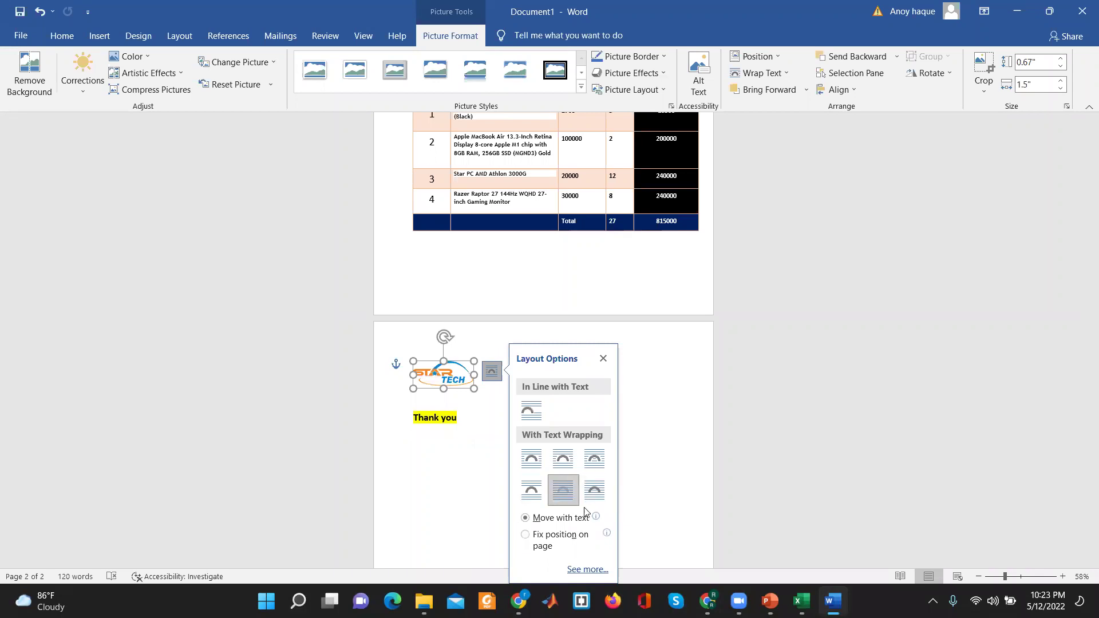
{"action": "key", "text": "Escape"}
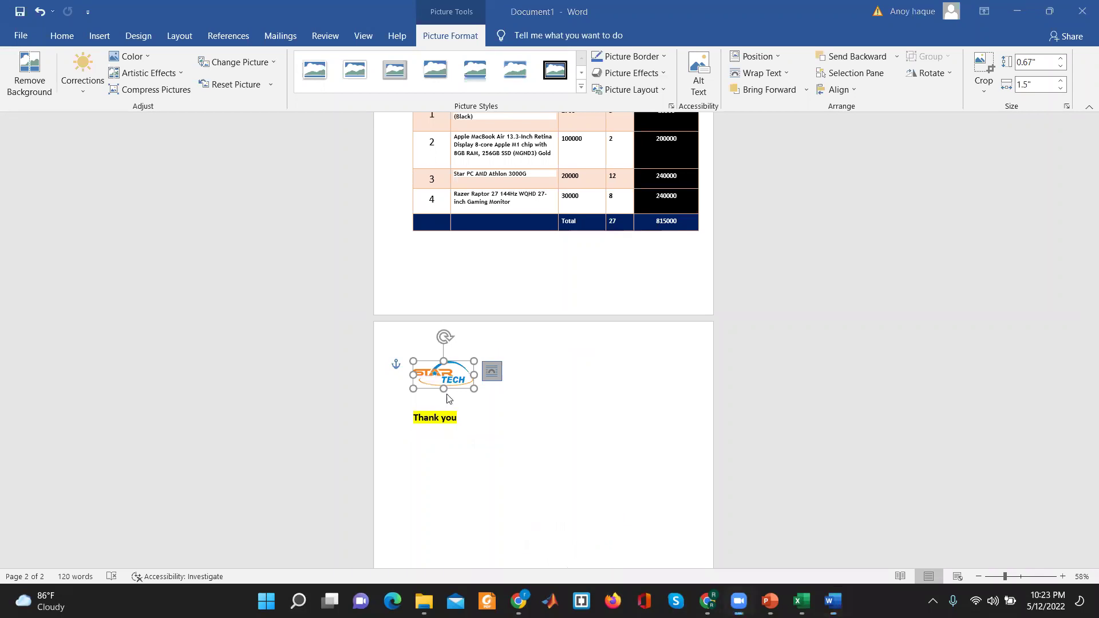
{"action": "left_click", "coordinate": [491, 372]}
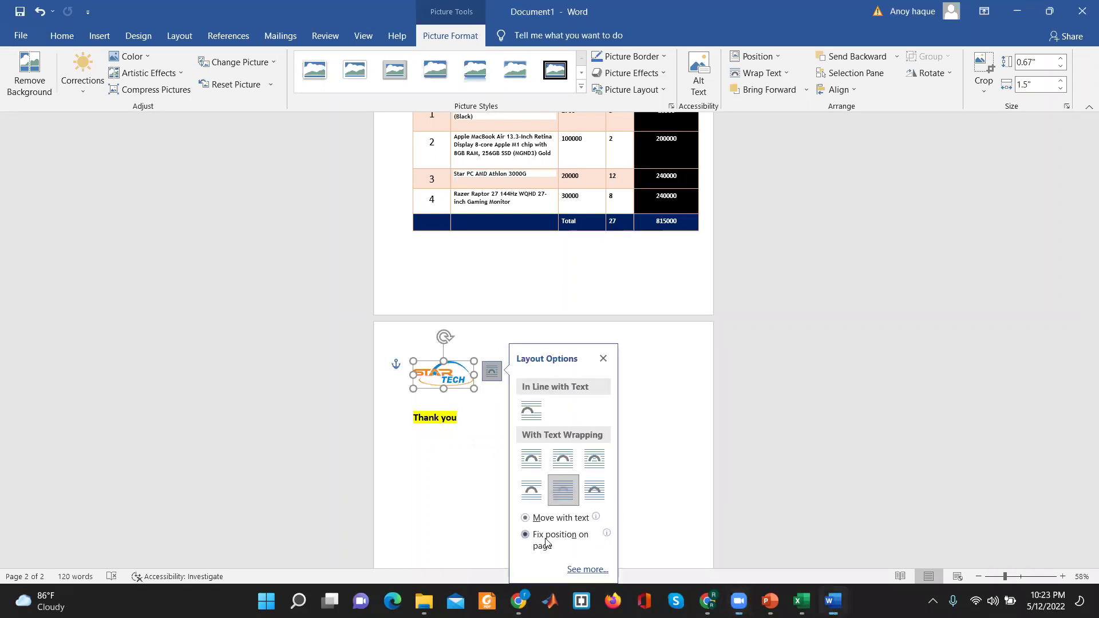
{"action": "left_click", "coordinate": [588, 569]}
{"action": "left_click", "coordinate": [608, 434]}
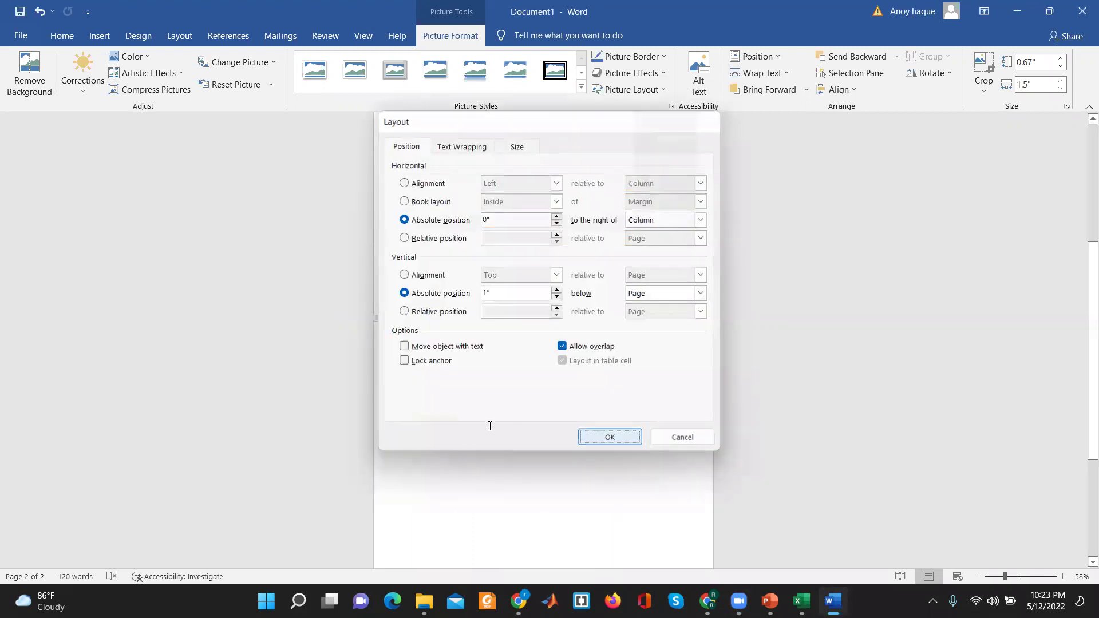
{"action": "left_click_drag", "start_coordinate": [434, 391], "coordinate": [432, 403]}
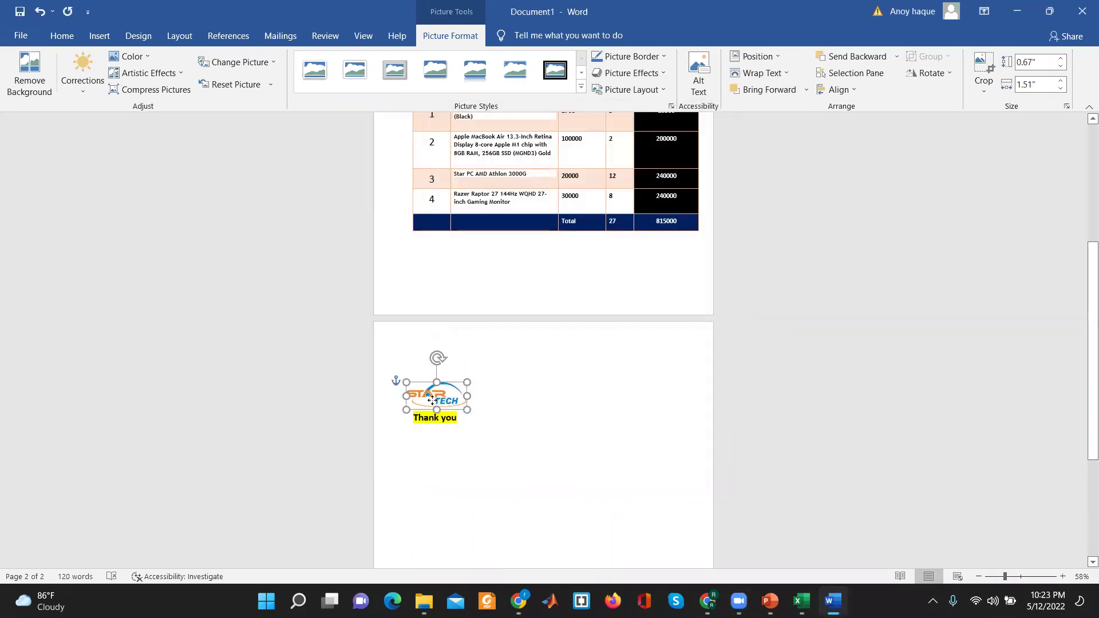
{"action": "left_click", "coordinate": [527, 412]}
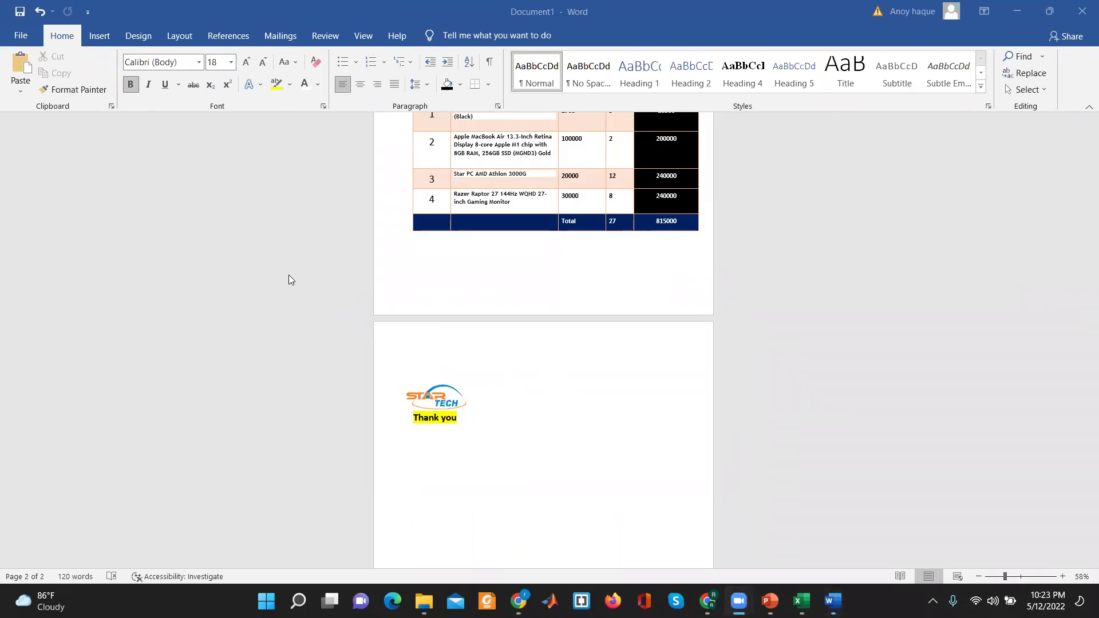
{"action": "left_click", "coordinate": [518, 600]}
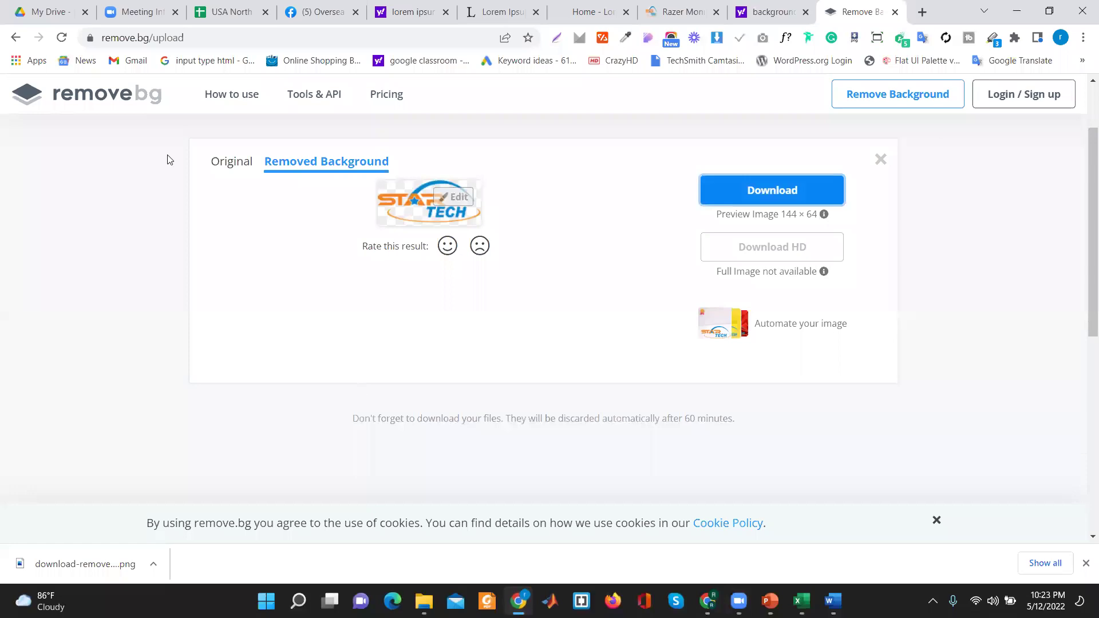
{"action": "left_click", "coordinate": [232, 40]}
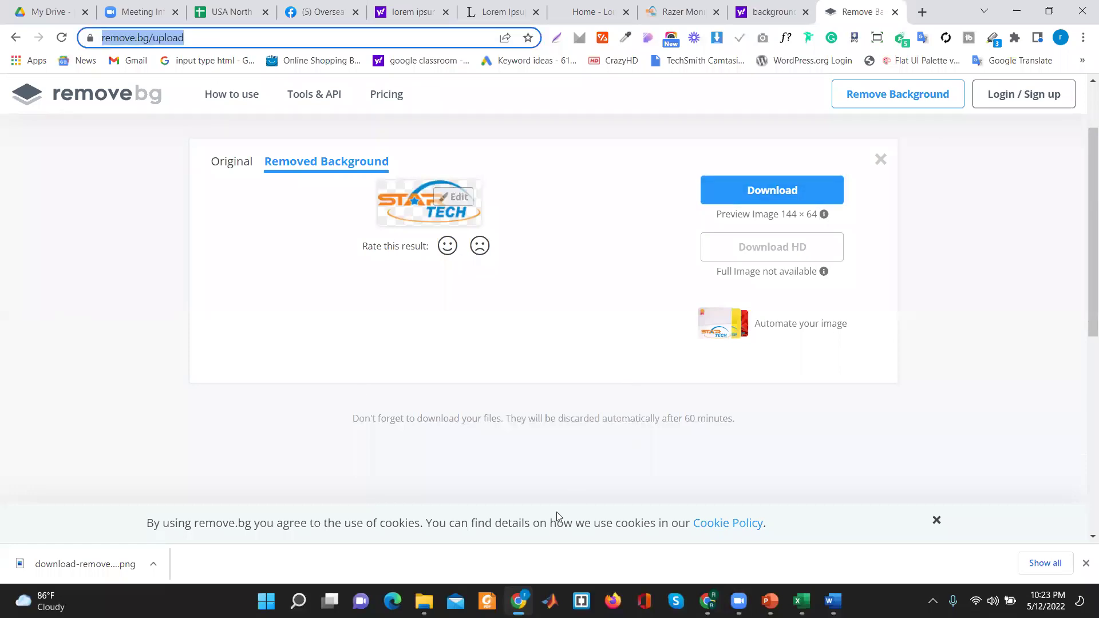
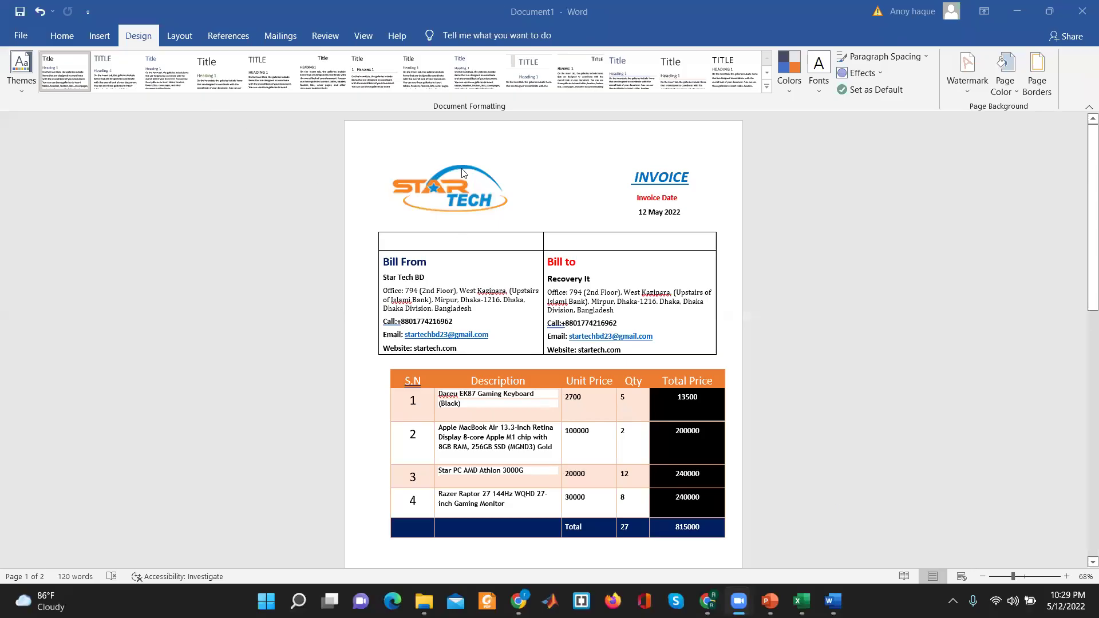
Scroll up and down through the invoice document to review it
{"action": "scroll", "coordinate": [588, 329], "scroll_direction": "down", "scroll_amount": 3}
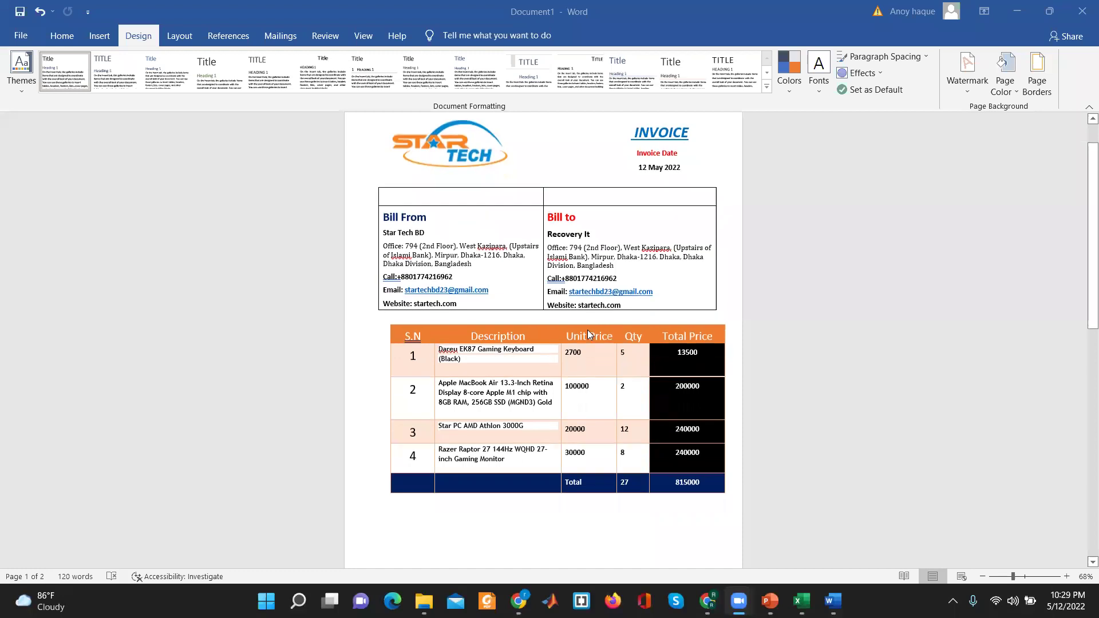
{"action": "scroll", "coordinate": [588, 336], "scroll_direction": "down", "scroll_amount": 3}
{"action": "scroll", "coordinate": [590, 336], "scroll_direction": "up", "scroll_amount": 4}
{"action": "scroll", "coordinate": [593, 336], "scroll_direction": "up", "scroll_amount": 2}
{"action": "scroll", "coordinate": [599, 337], "scroll_direction": "down", "scroll_amount": 1}
{"action": "scroll", "coordinate": [599, 338], "scroll_direction": "up", "scroll_amount": 1}
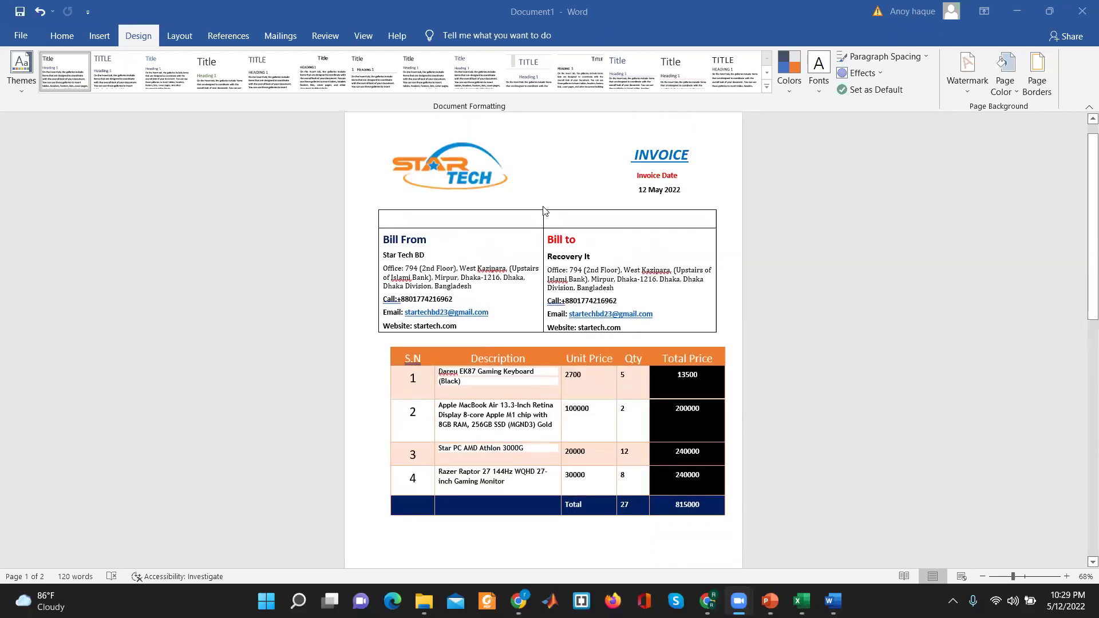
{"action": "scroll", "coordinate": [676, 192], "scroll_direction": "down", "scroll_amount": 1}
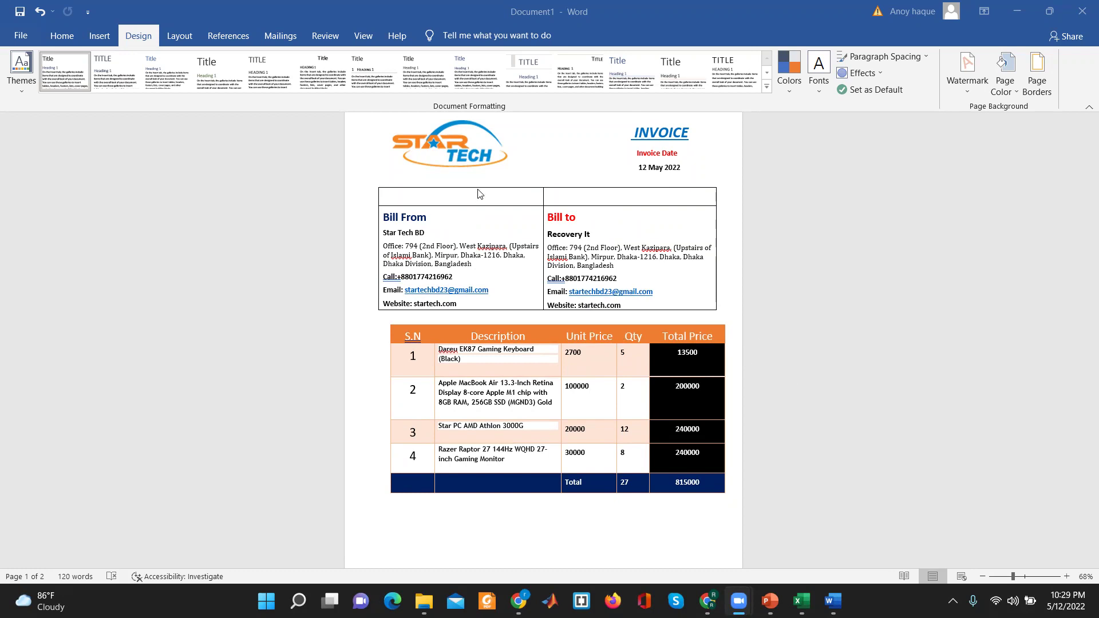
{"action": "scroll", "coordinate": [572, 229], "scroll_direction": "up", "scroll_amount": 2}
{"action": "scroll", "coordinate": [563, 269], "scroll_direction": "down", "scroll_amount": 5}
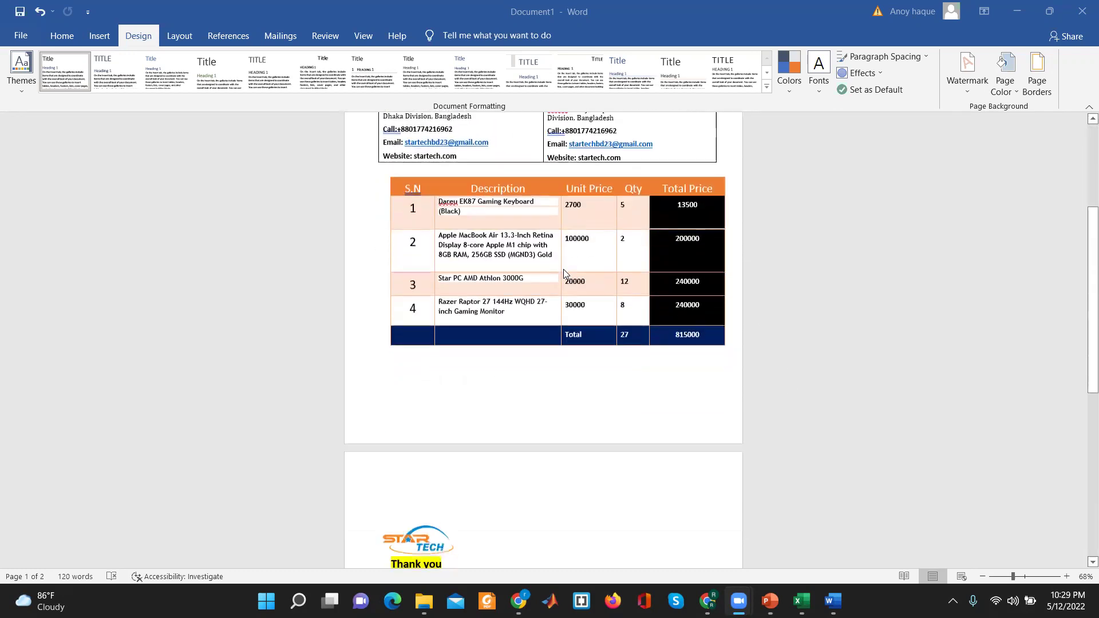
{"action": "scroll", "coordinate": [564, 269], "scroll_direction": "up", "scroll_amount": 5}
{"action": "scroll", "coordinate": [570, 271], "scroll_direction": "down", "scroll_amount": 2}
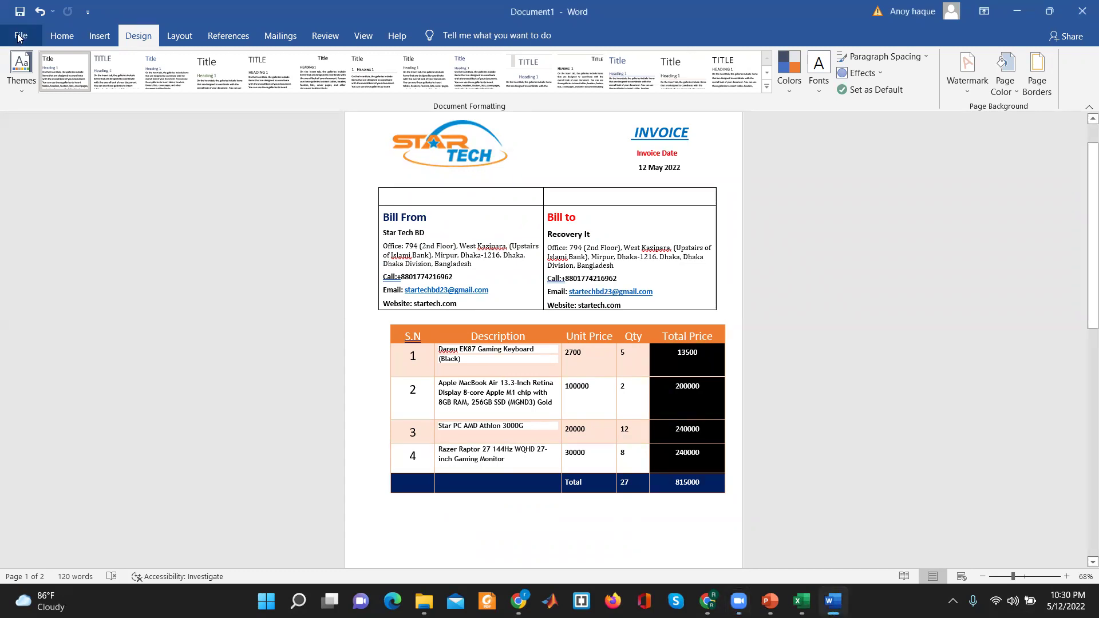
Bring up Save As on the Desktop folder, with INVOICE.docx as the proposed name
{"action": "left_click", "coordinate": [17, 35]}
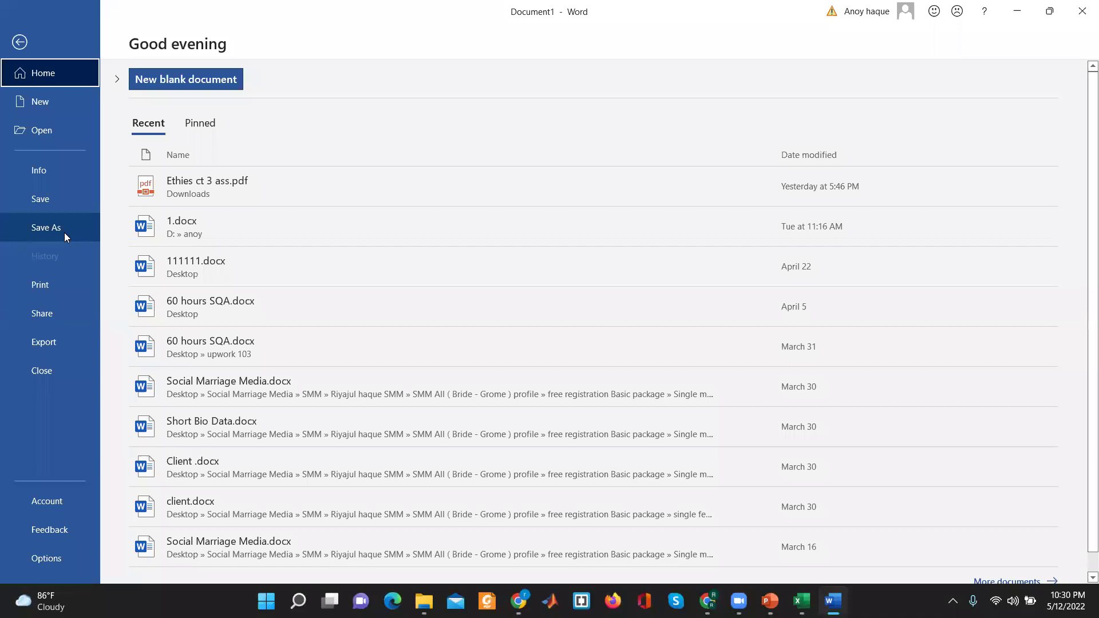
{"action": "left_click", "coordinate": [64, 232]}
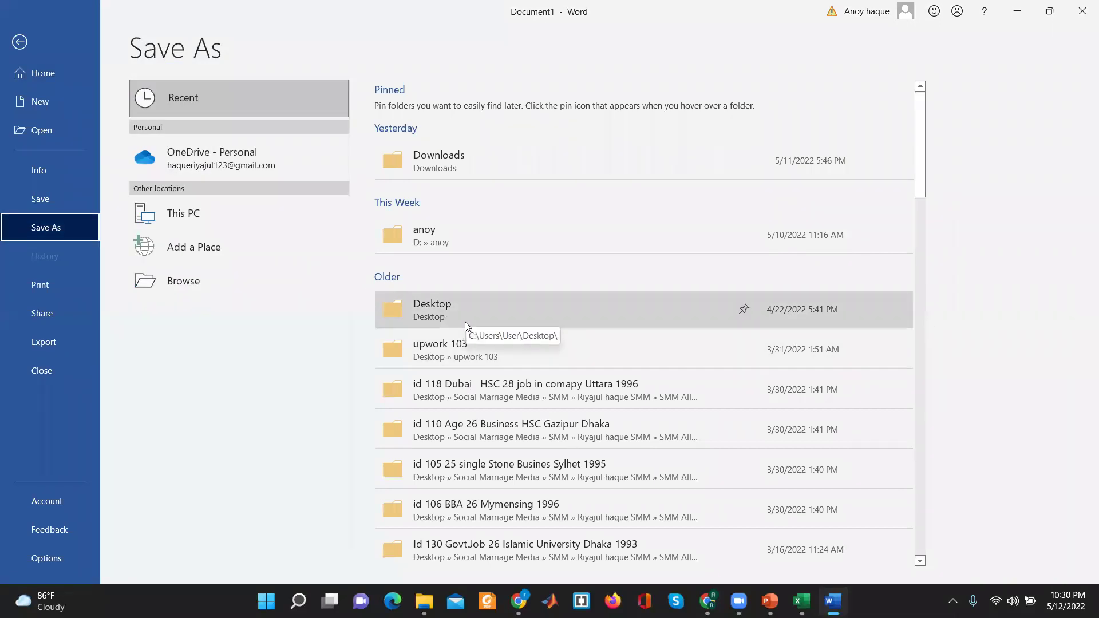
{"action": "left_click", "coordinate": [481, 314]}
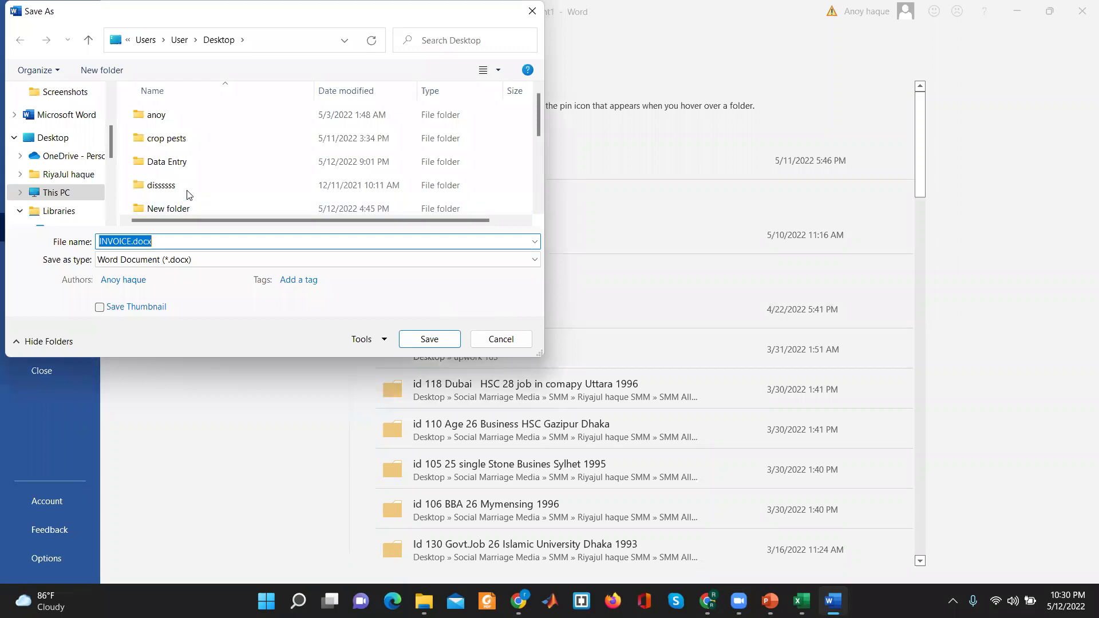
{"action": "mouse_move", "coordinate": [167, 162]}
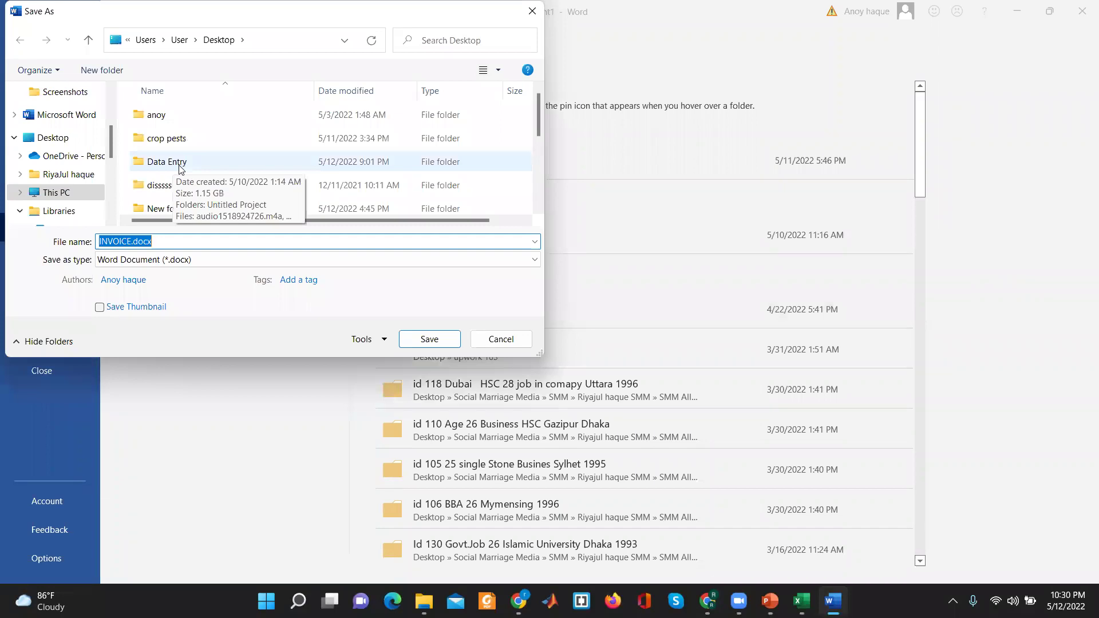
Save the invoice as a PDF (*.pdf), INVOICE.pdf, in the Desktop's Data Entry folder
{"action": "double_click", "coordinate": [184, 165]}
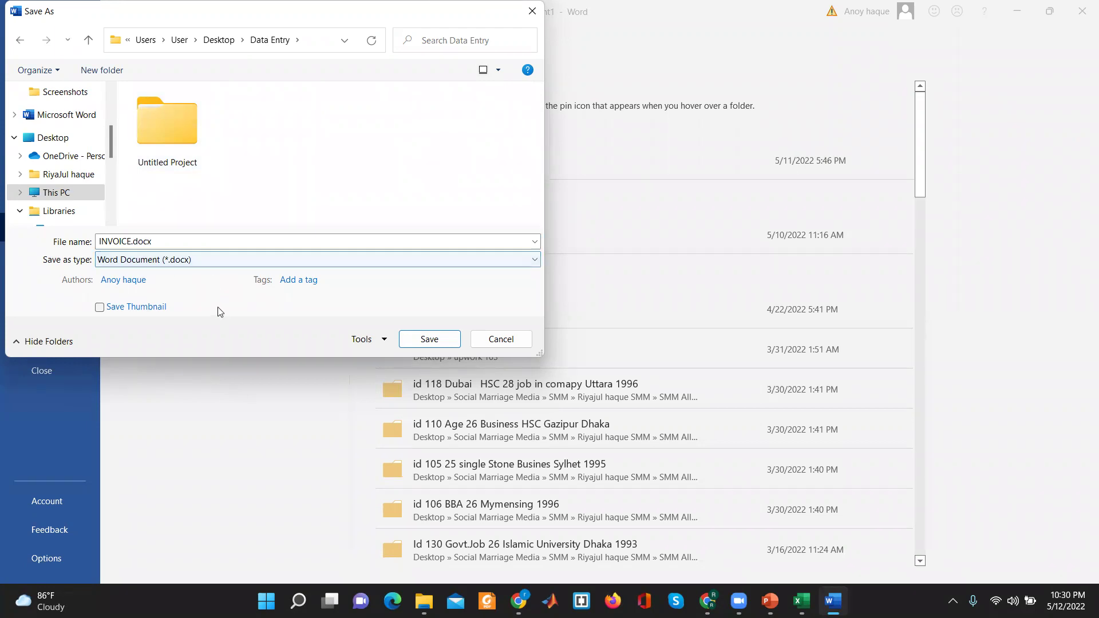
{"action": "left_click", "coordinate": [218, 262]}
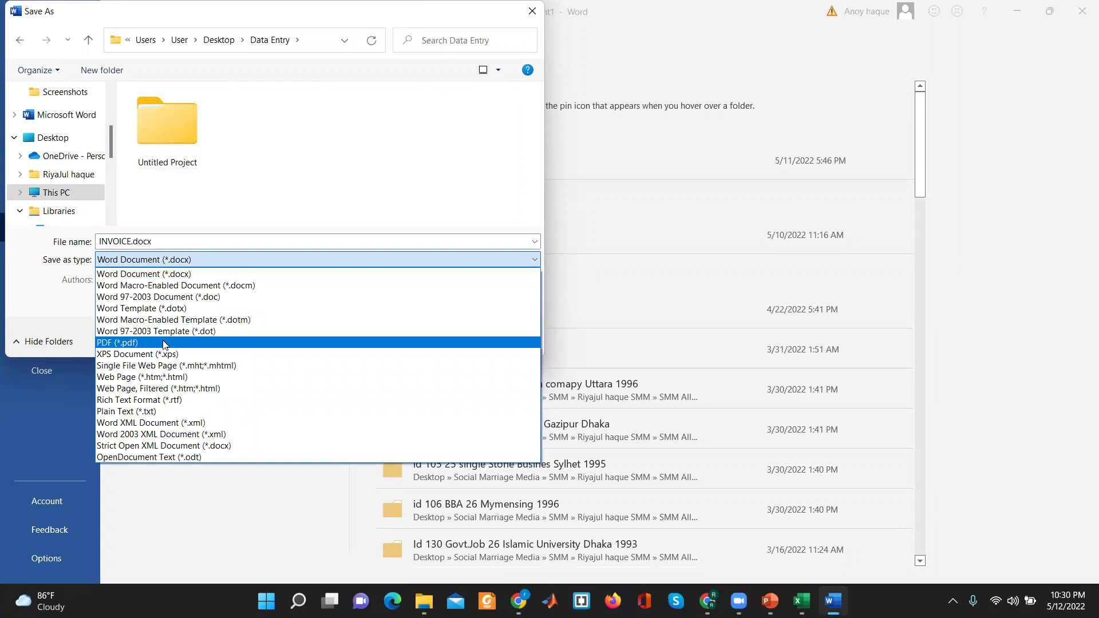
{"action": "left_click", "coordinate": [163, 343]}
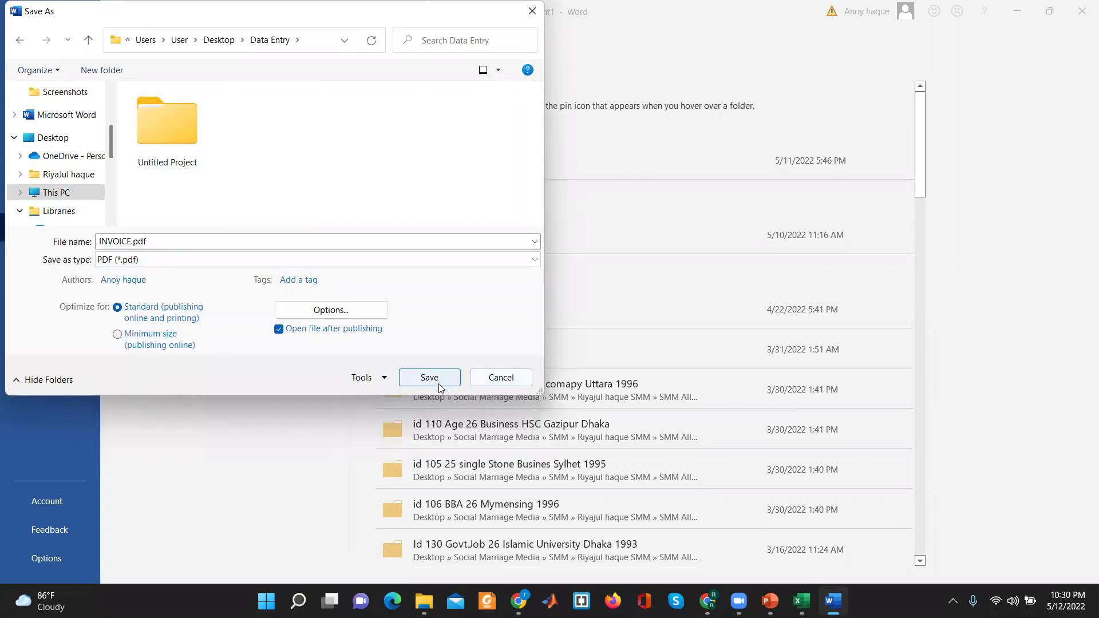
{"action": "left_click", "coordinate": [106, 241]}
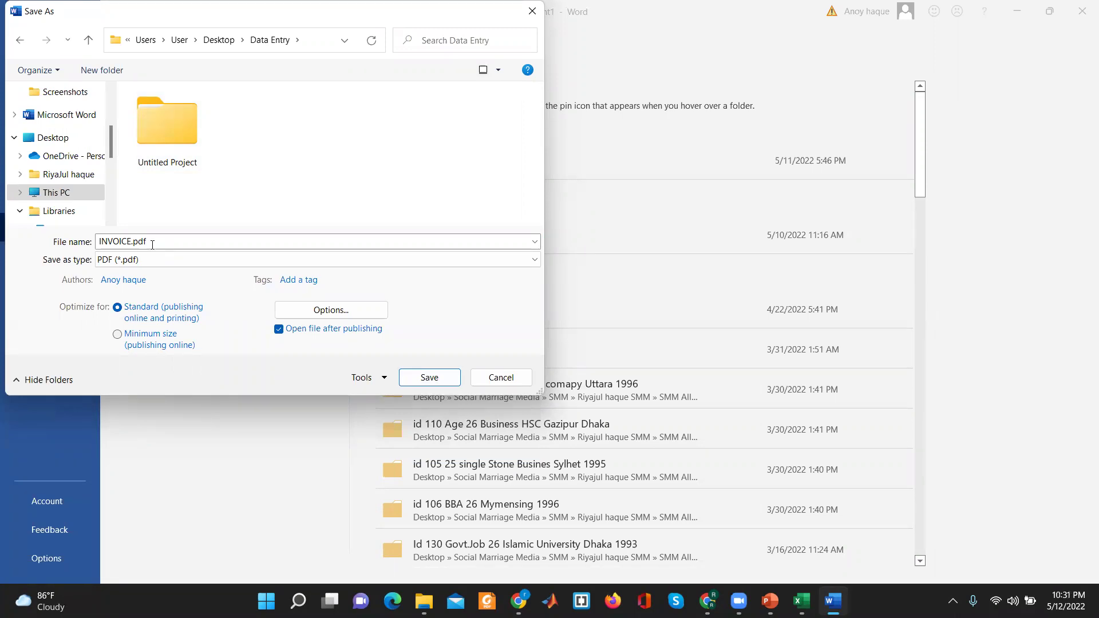
{"action": "left_click", "coordinate": [429, 378]}
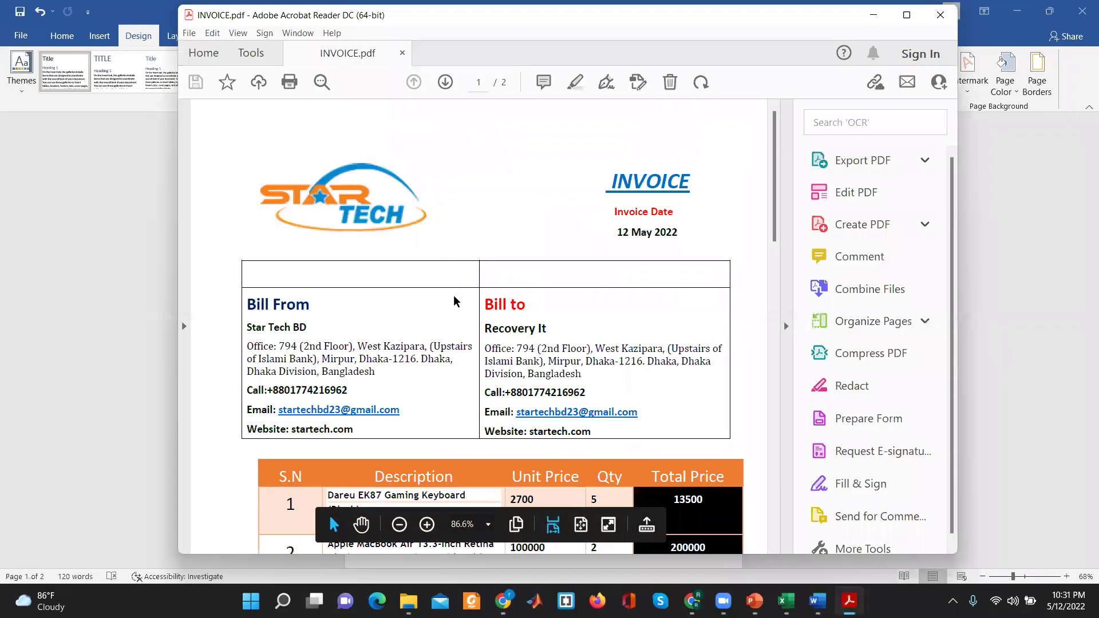
Review both pages of INVOICE.pdf in Acrobat Reader, then minimize it to return to Word
{"action": "scroll", "coordinate": [456, 301], "scroll_direction": "down", "scroll_amount": 3}
{"action": "scroll", "coordinate": [456, 321], "scroll_direction": "down", "scroll_amount": 2}
{"action": "scroll", "coordinate": [456, 338], "scroll_direction": "down", "scroll_amount": 4}
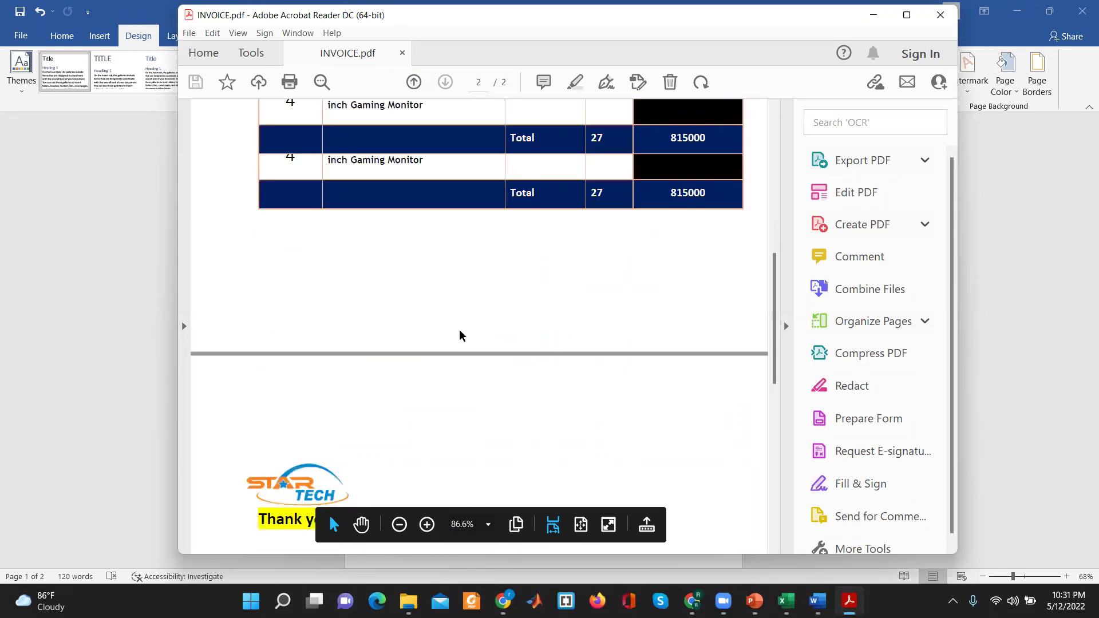
{"action": "scroll", "coordinate": [461, 336], "scroll_direction": "up", "scroll_amount": 4}
{"action": "scroll", "coordinate": [464, 337], "scroll_direction": "up", "scroll_amount": 3}
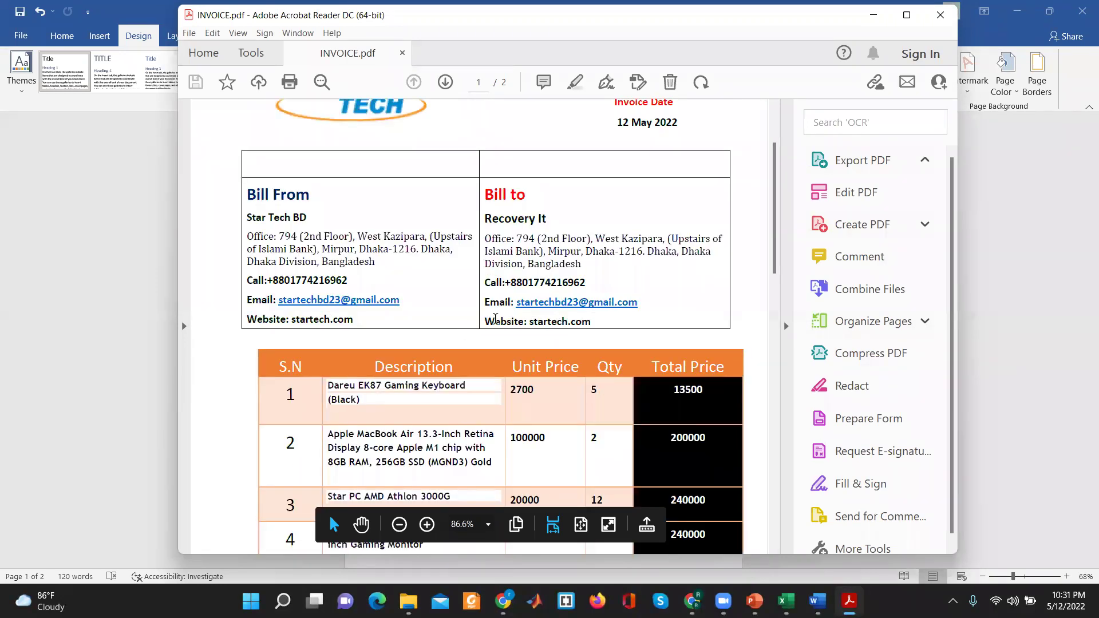
{"action": "scroll", "coordinate": [495, 319], "scroll_direction": "down", "scroll_amount": 2, "text": "ctrl"}
{"action": "scroll", "coordinate": [503, 310], "scroll_direction": "down", "scroll_amount": 3}
{"action": "scroll", "coordinate": [517, 301], "scroll_direction": "up", "scroll_amount": 2}
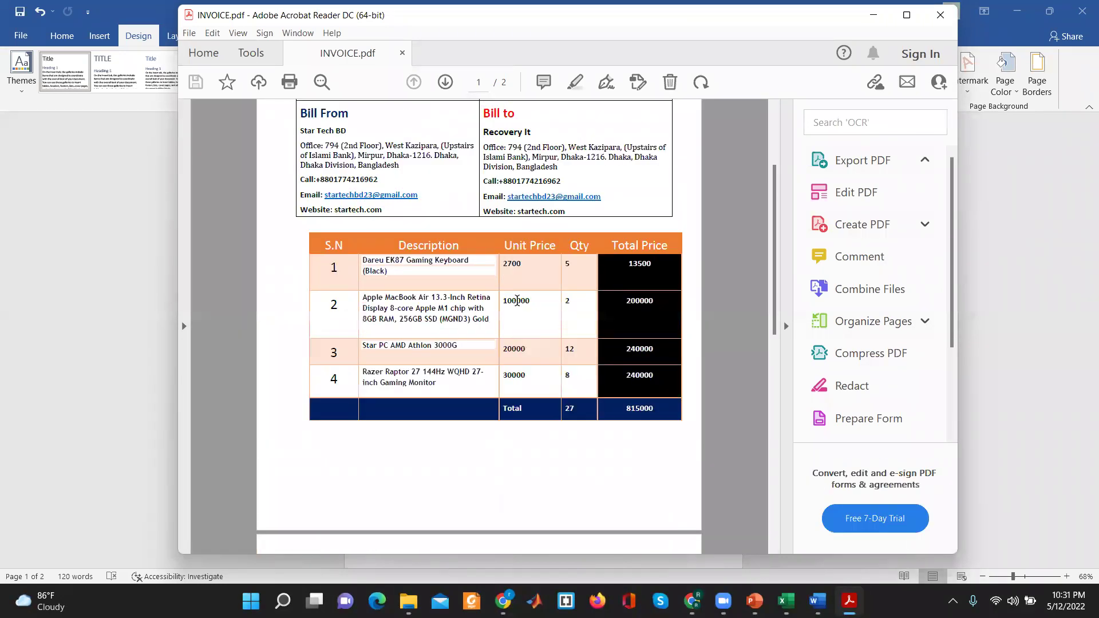
{"action": "scroll", "coordinate": [516, 301], "scroll_direction": "up", "scroll_amount": 2}
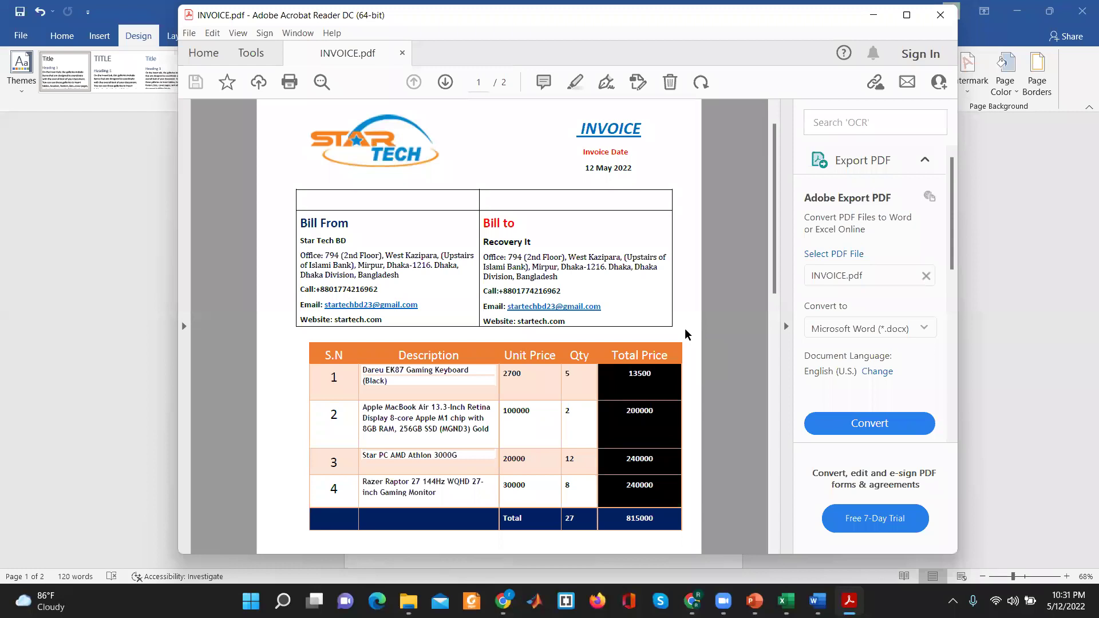
{"action": "scroll", "coordinate": [627, 316], "scroll_direction": "down", "scroll_amount": 3}
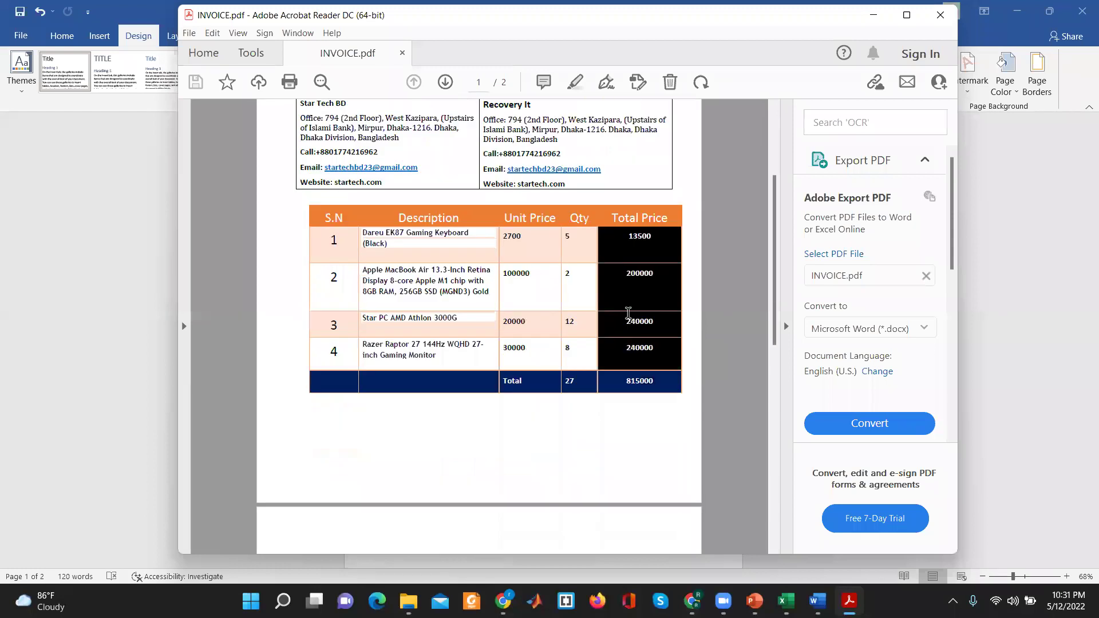
{"action": "scroll", "coordinate": [629, 329], "scroll_direction": "down", "scroll_amount": 4}
{"action": "scroll", "coordinate": [454, 319], "scroll_direction": "up", "scroll_amount": 3}
{"action": "scroll", "coordinate": [454, 319], "scroll_direction": "up", "scroll_amount": 7}
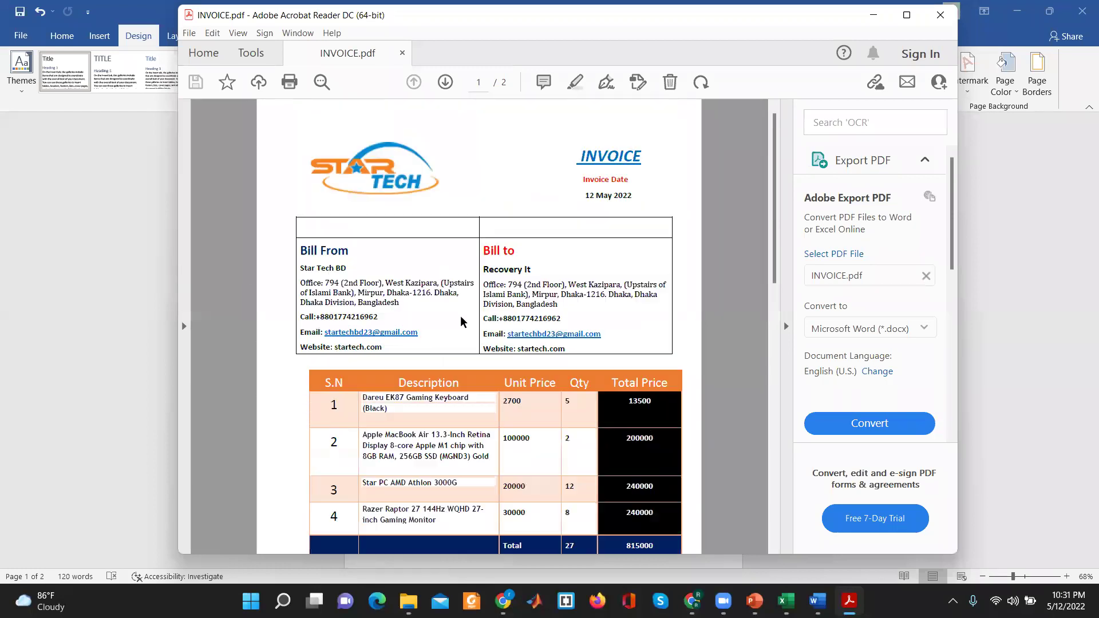
{"action": "scroll", "coordinate": [458, 316], "scroll_direction": "down", "scroll_amount": 3}
{"action": "scroll", "coordinate": [459, 317], "scroll_direction": "up", "scroll_amount": 4}
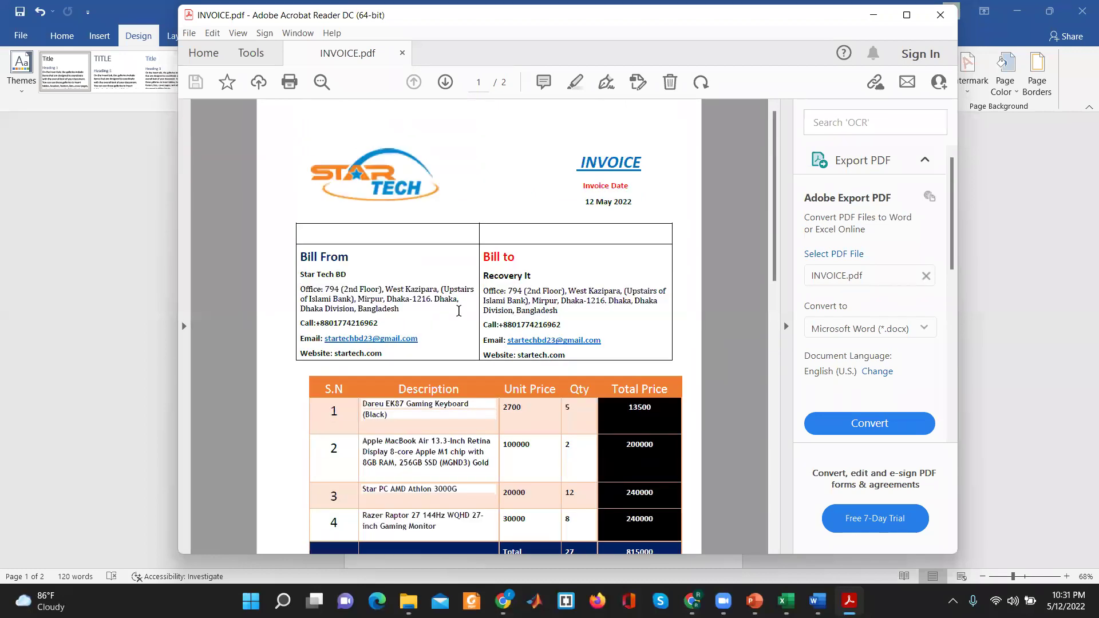
{"action": "scroll", "coordinate": [403, 349], "scroll_direction": "down", "scroll_amount": 3}
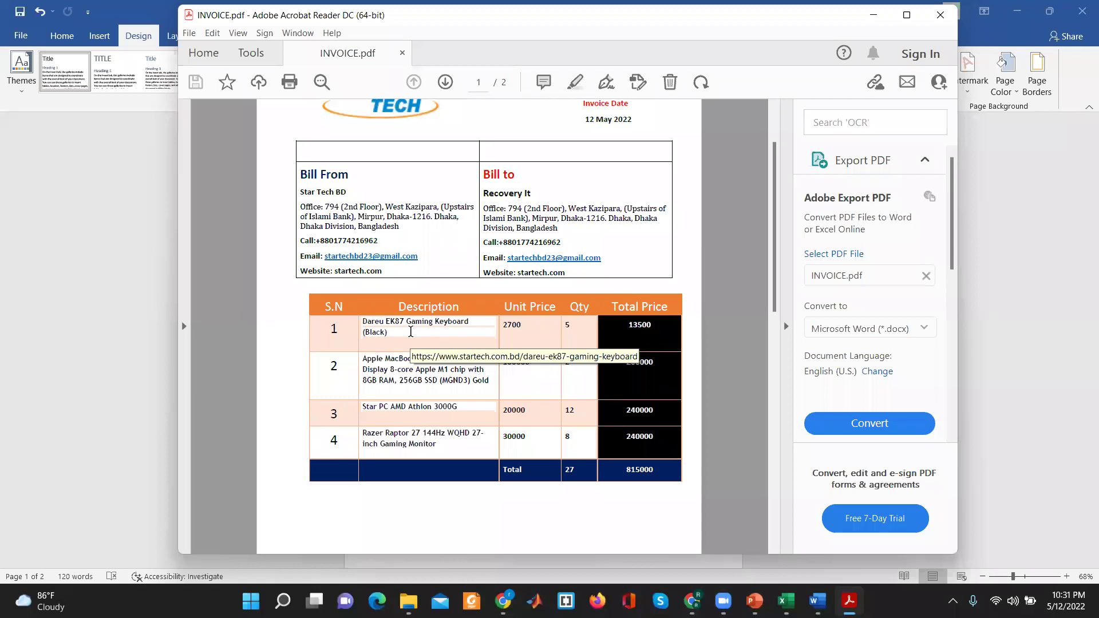
{"action": "left_click", "coordinate": [874, 15]}
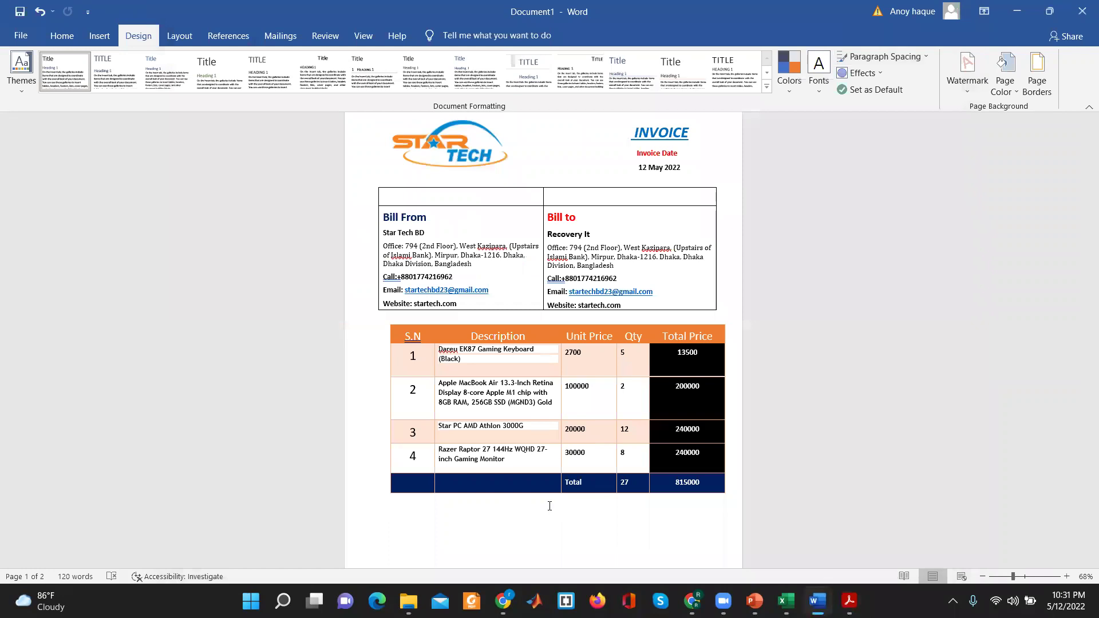